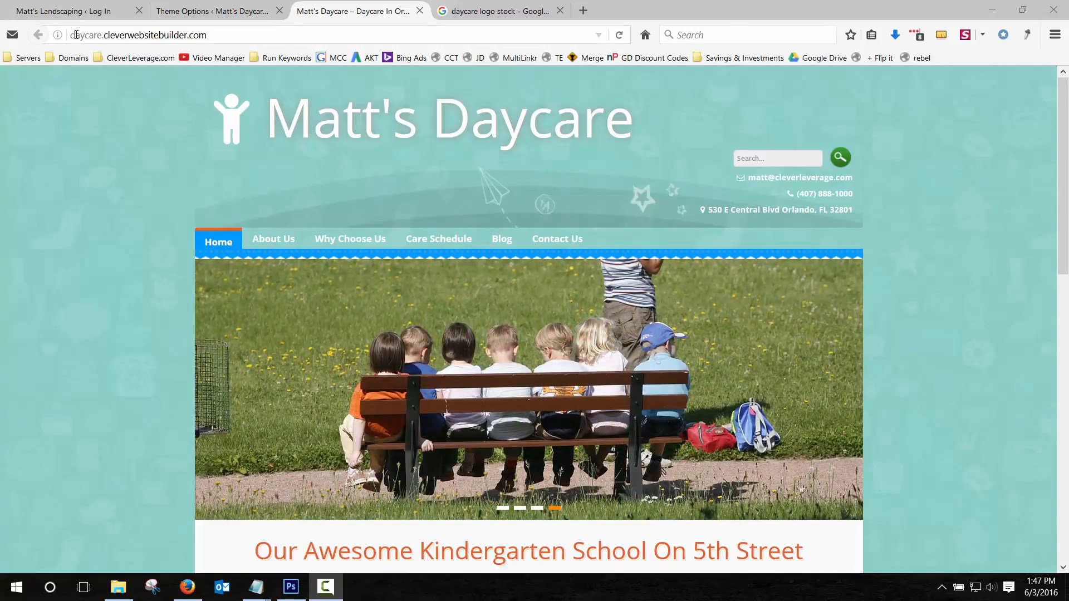
Look over the daycare site's web address and header, highlighting the street address.
drag(71, 35, 230, 31)
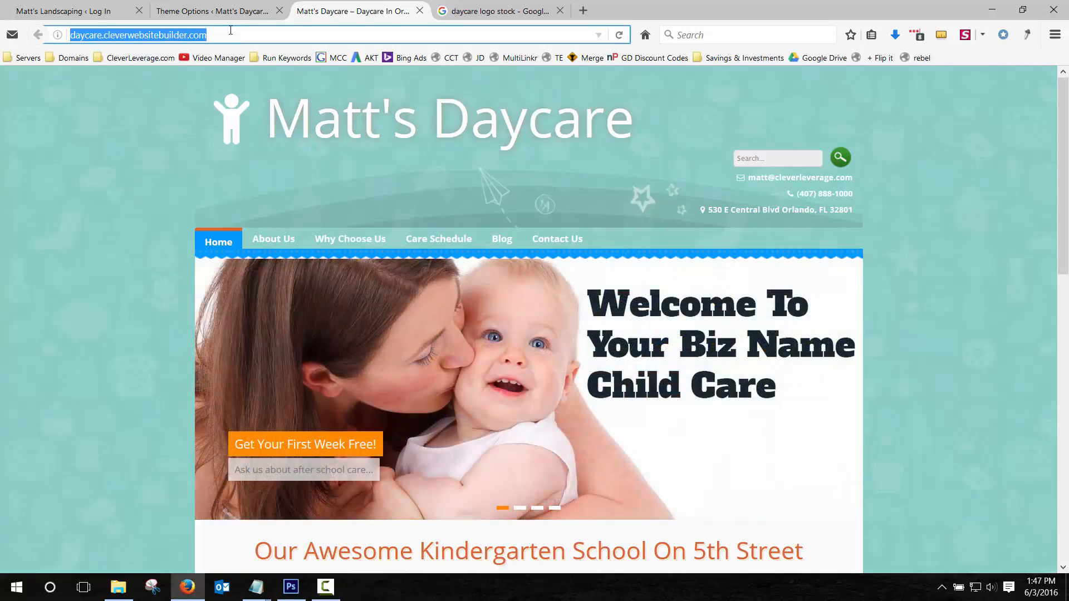
click(149, 164)
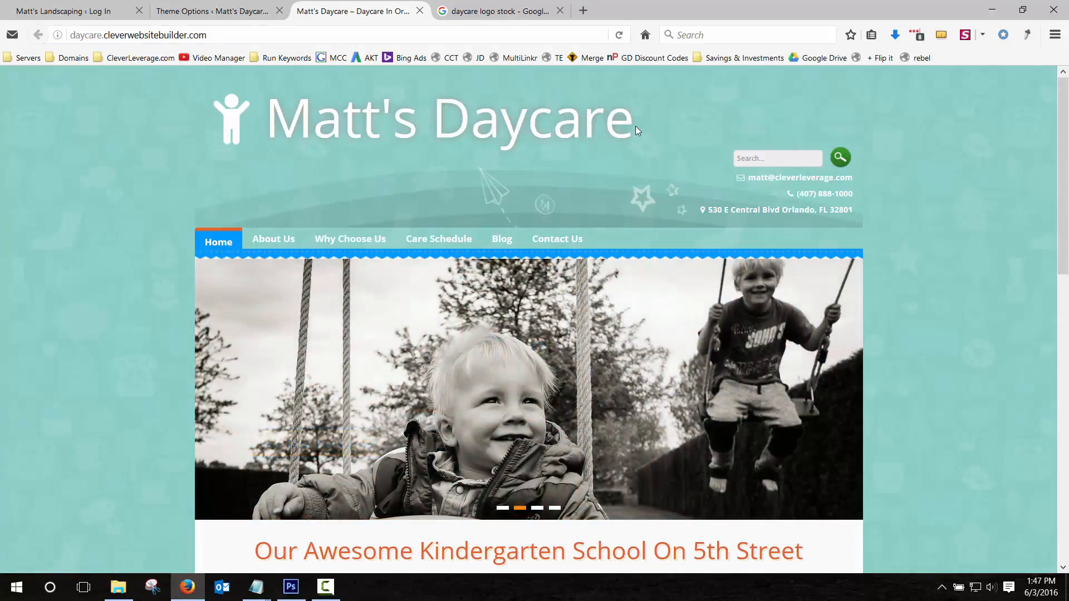
drag(633, 130, 393, 133)
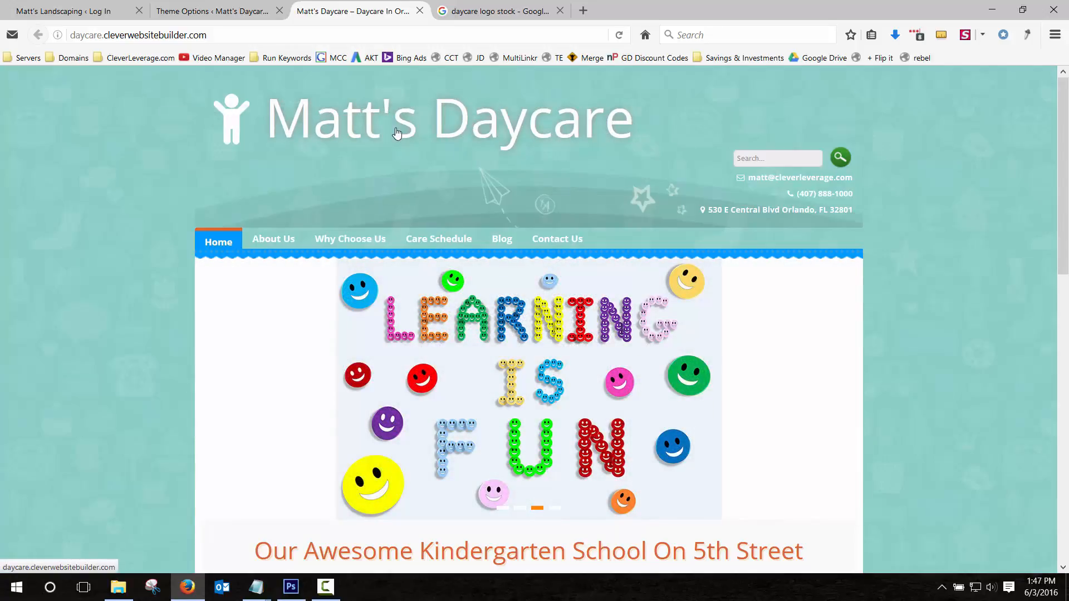
scroll(390, 136, down, 3)
scroll(369, 164, up, 3)
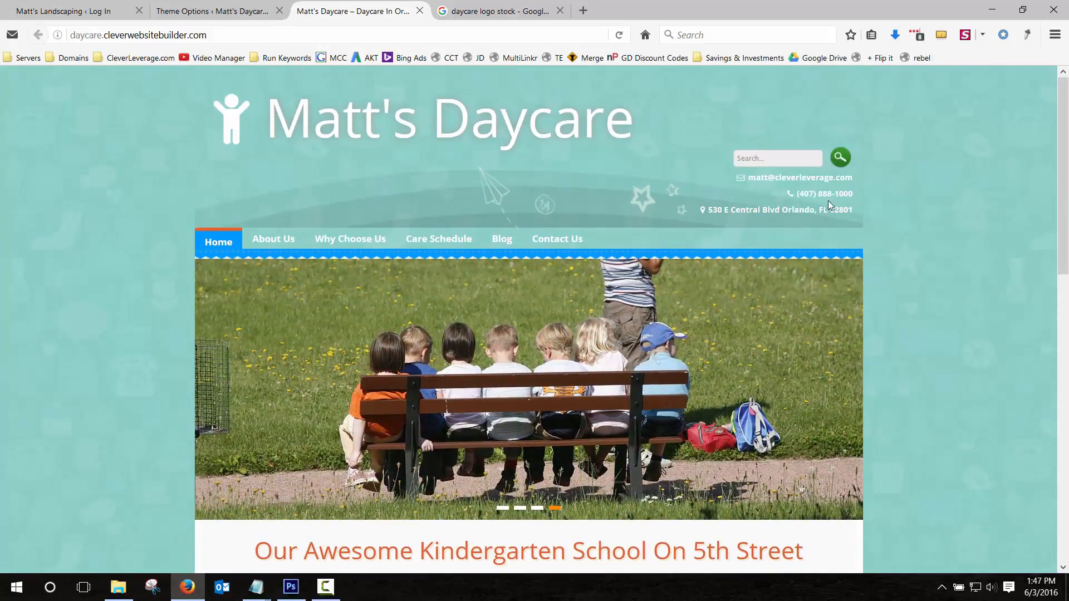
drag(735, 210, 843, 211)
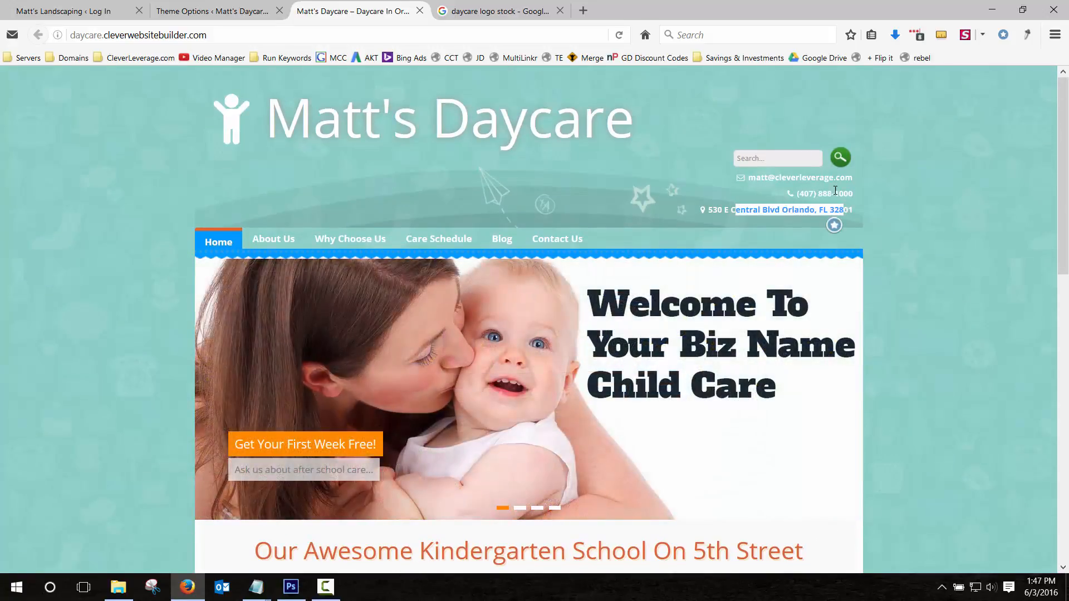
click(830, 180)
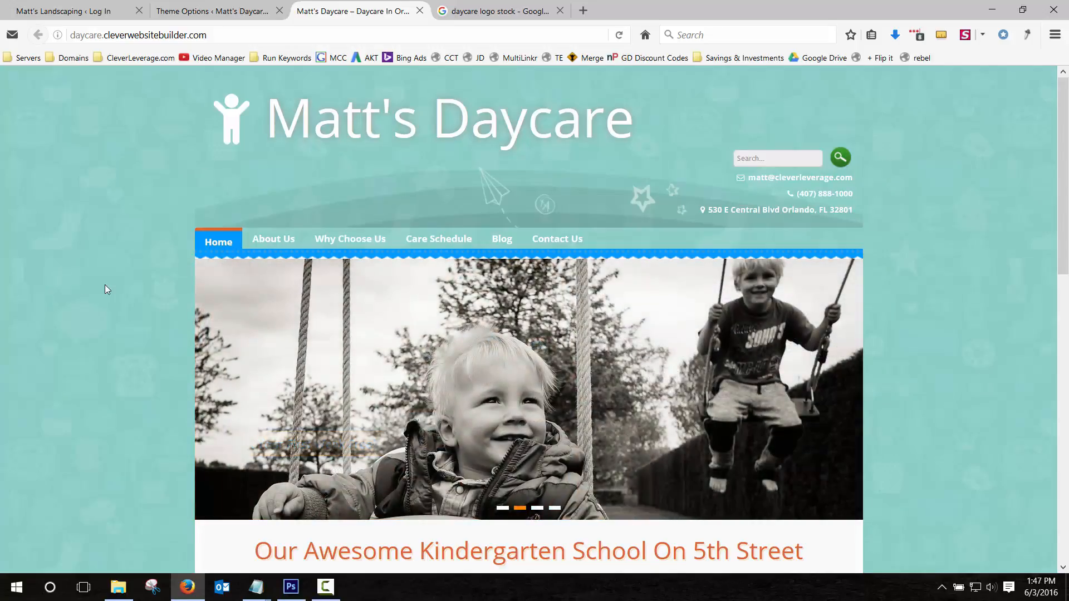
scroll(162, 350, down, 5)
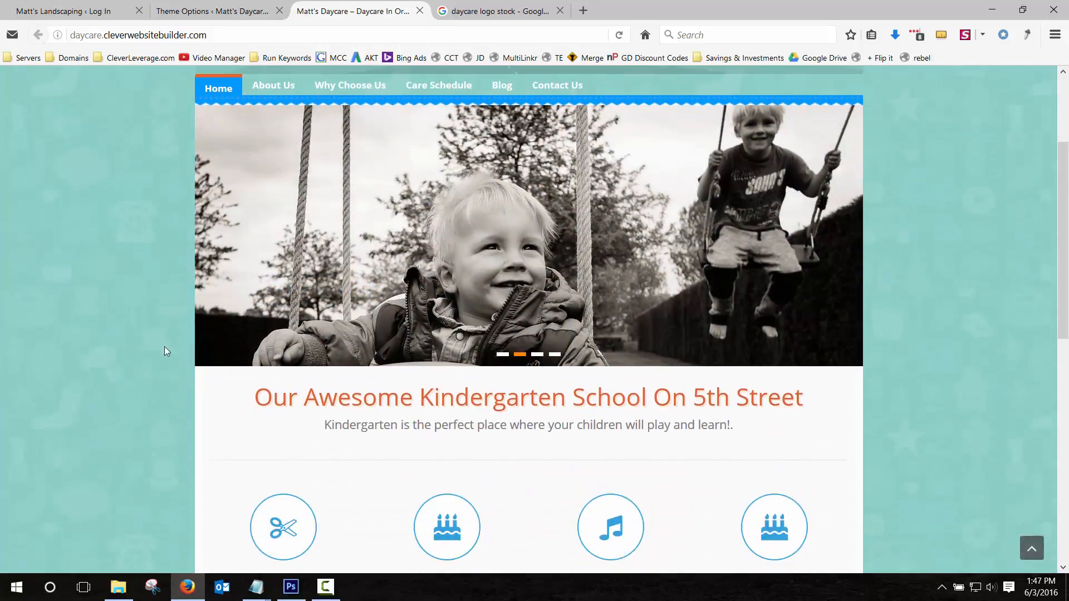
scroll(116, 294, down, 15)
scroll(116, 294, down, 2)
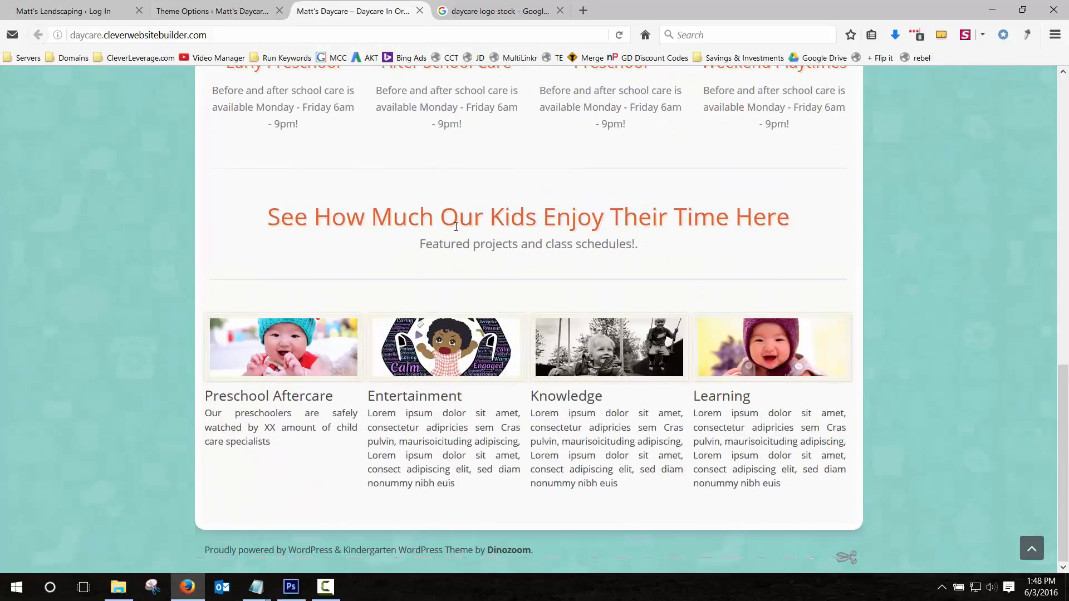
drag(458, 218, 593, 219)
scroll(596, 352, up, 14)
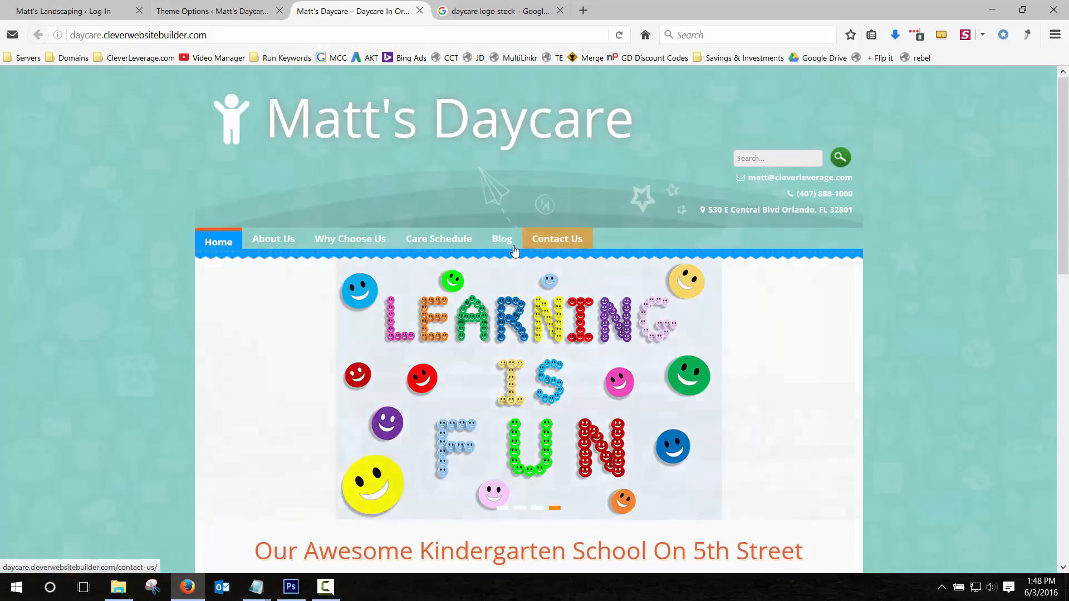
Browse the About Us, Why Choose Us, Care Schedule and Blog pages, opening the Featured Children post.
click(274, 240)
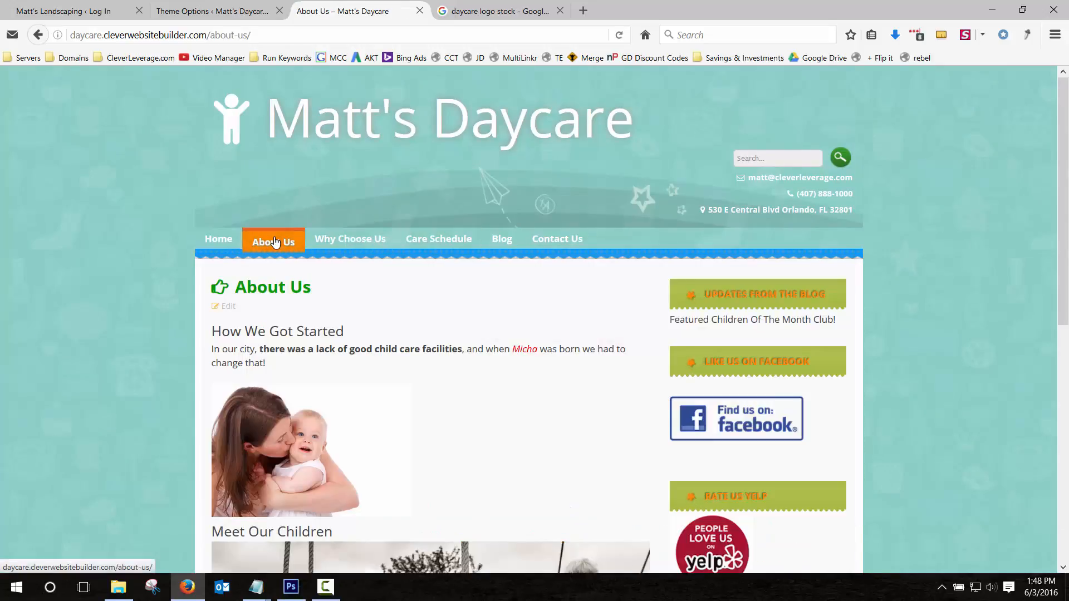
click(346, 240)
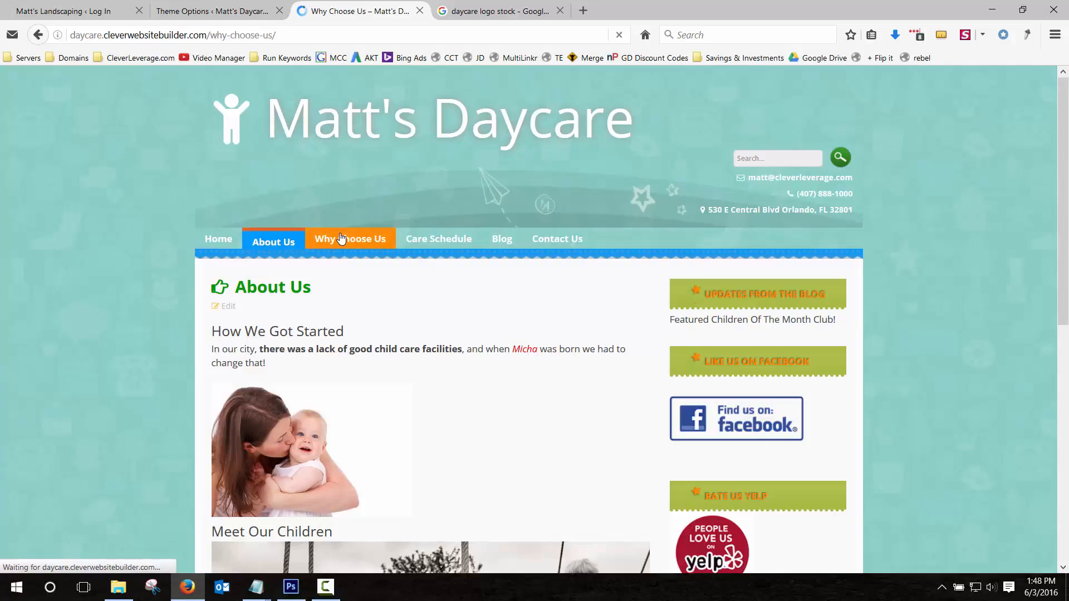
click(449, 238)
scroll(498, 281, down, 3)
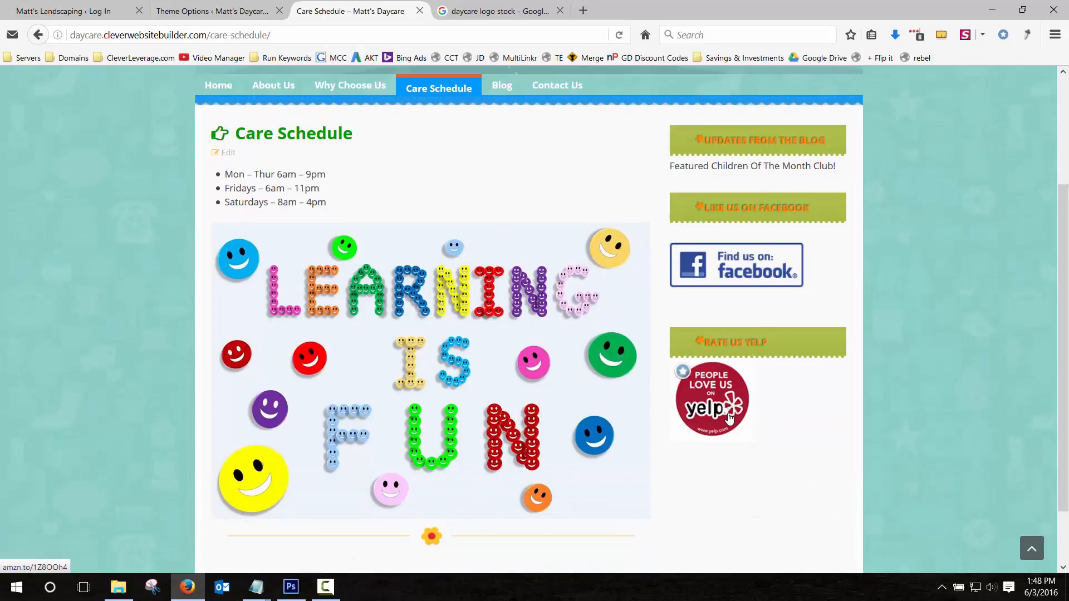
scroll(723, 256, up, 3)
click(502, 238)
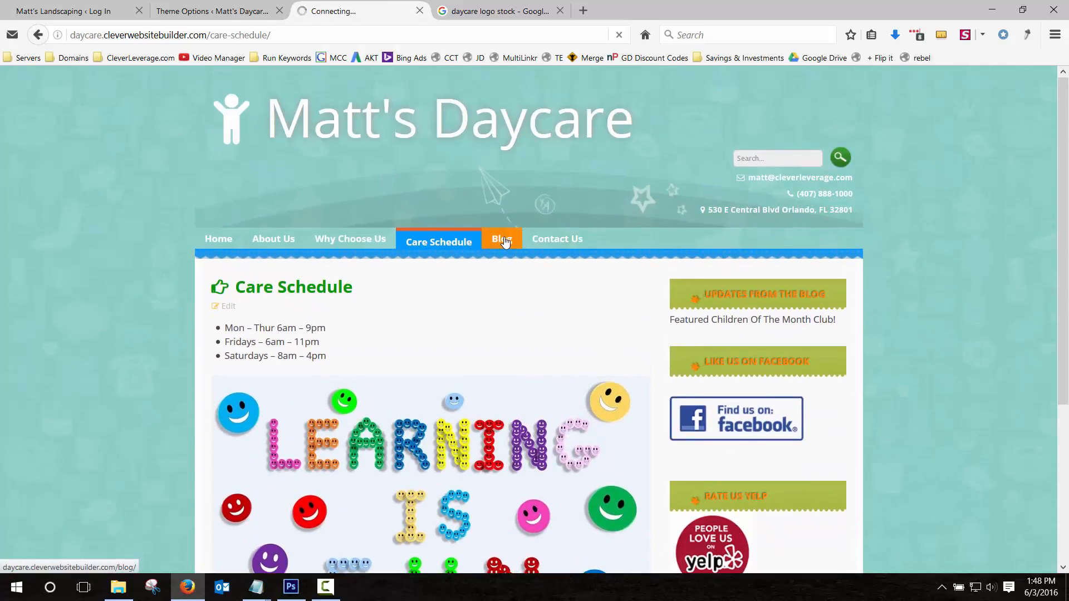
click(441, 348)
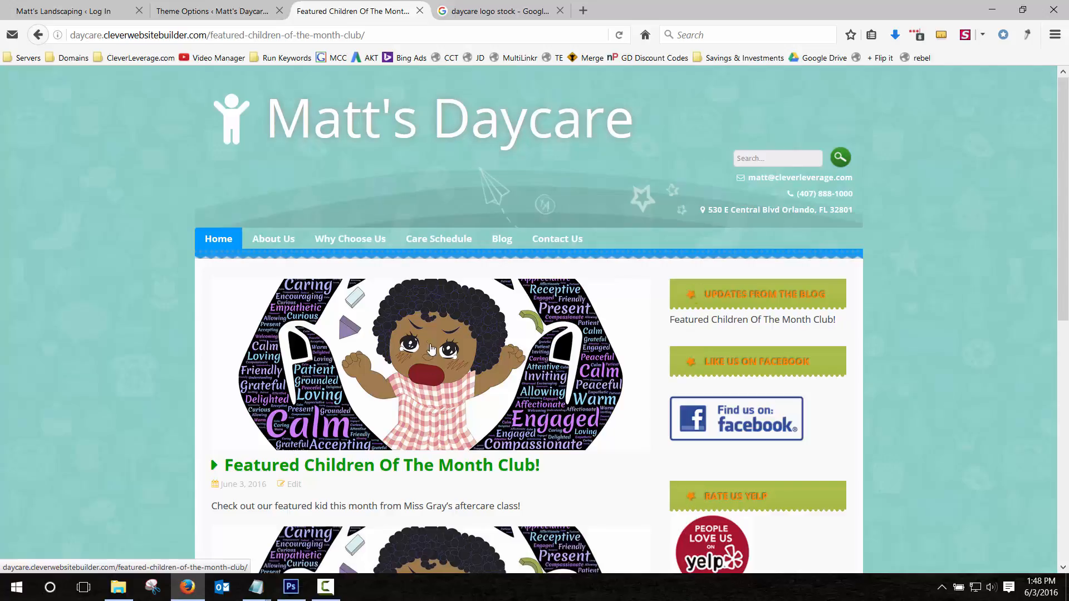
View the Contact Us page, then return to the daycare site's home page.
click(556, 240)
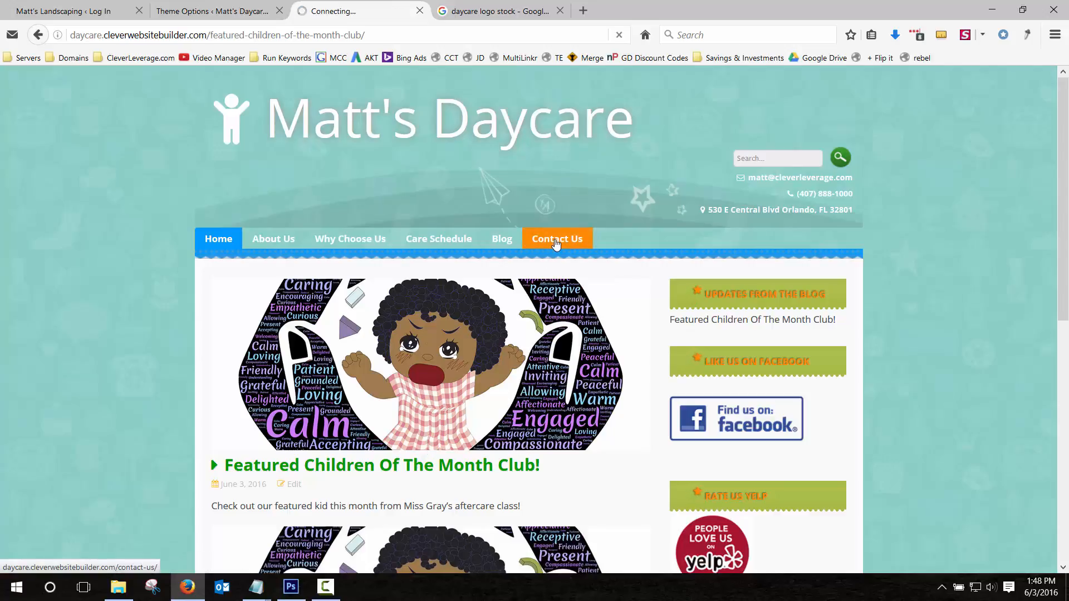
scroll(195, 298, down, 3)
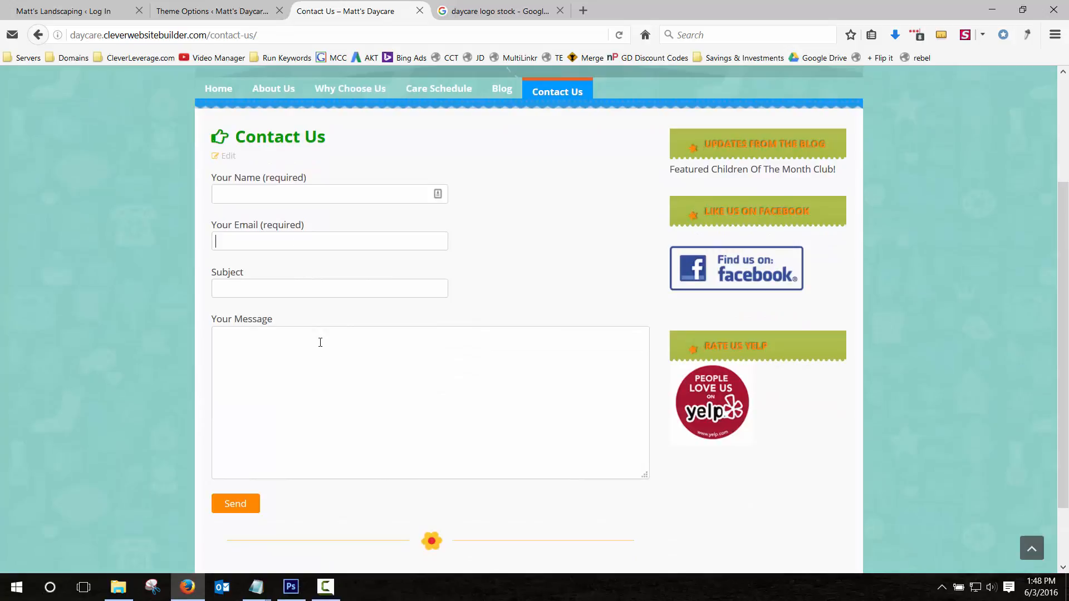
scroll(324, 363, up, 3)
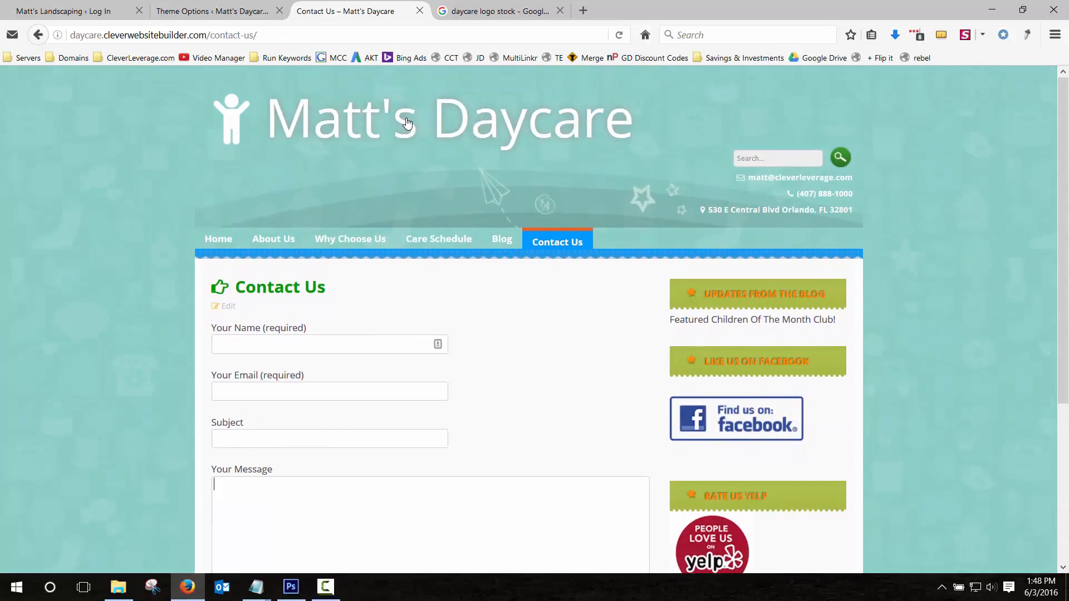
click(406, 124)
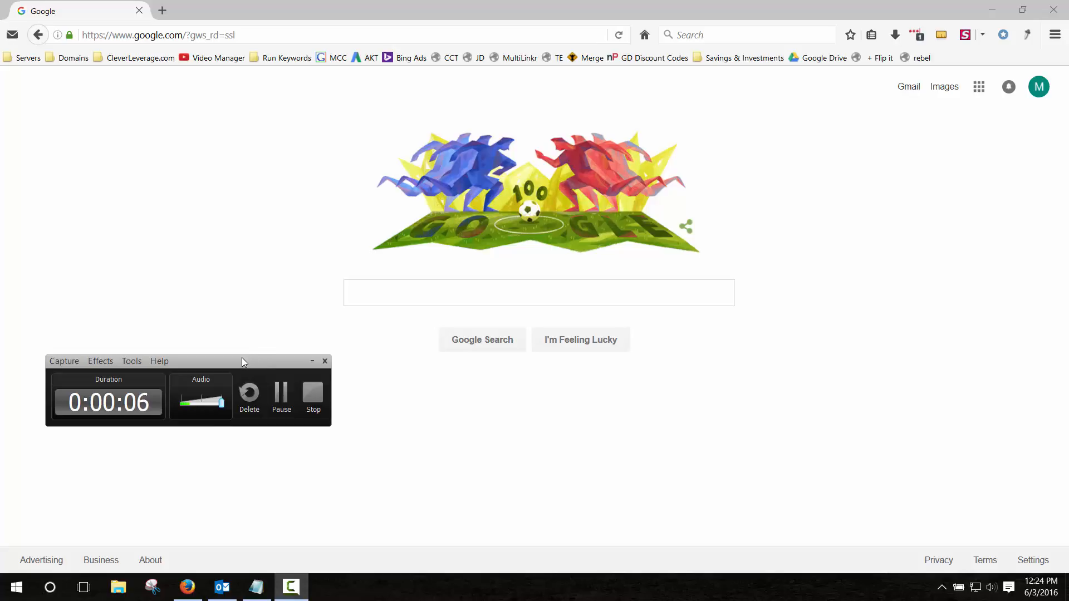
drag(242, 358, 0, 312)
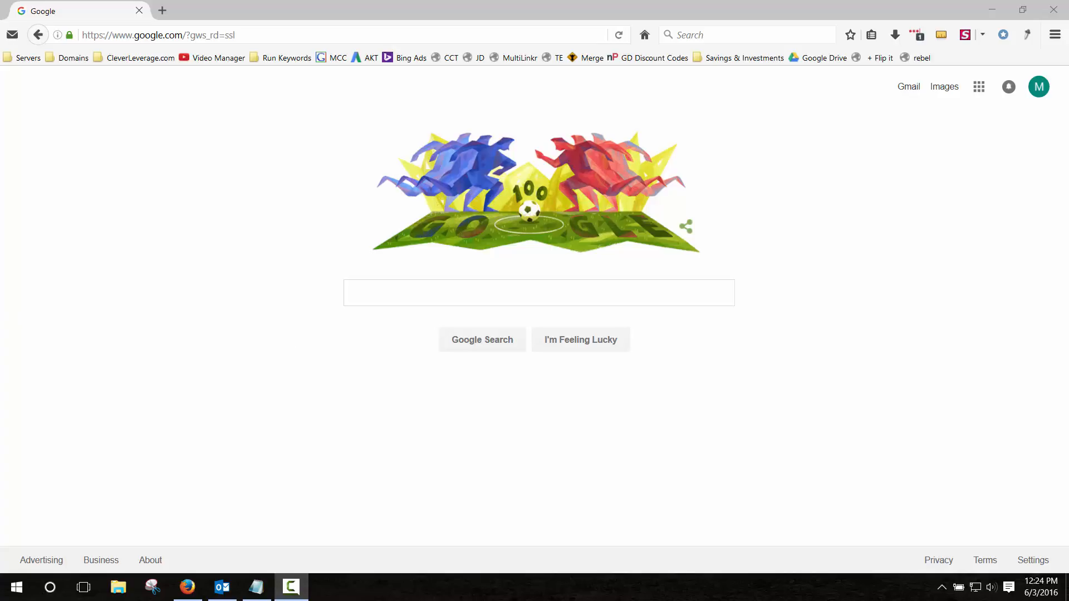
drag(0, 317, 0, 339)
Load cleverleverage.com in the address bar, correcting the misspelled address.
click(320, 37)
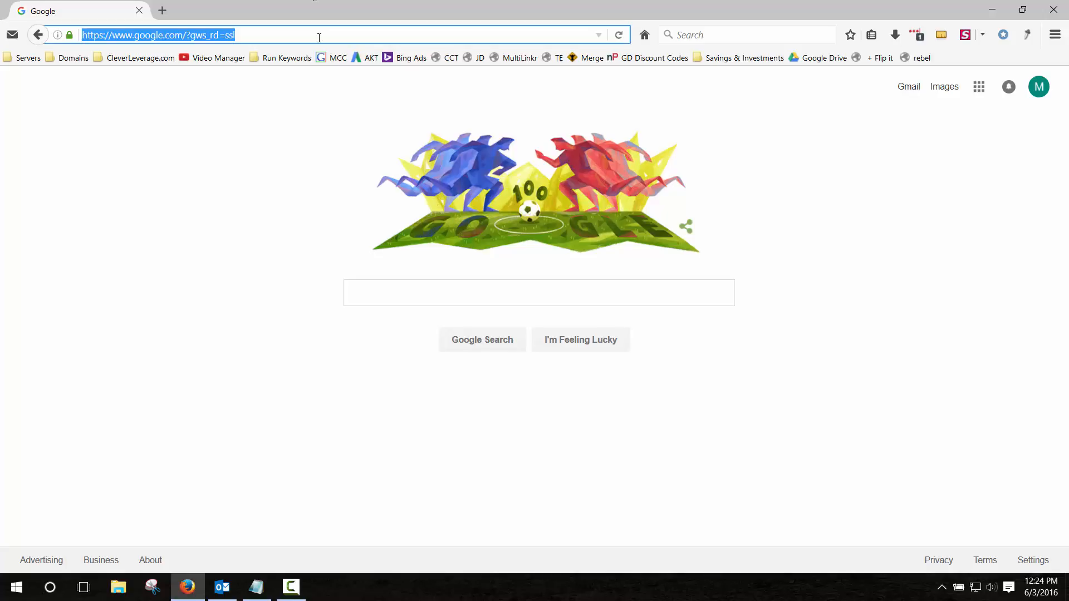
text(cleverlevergae.com/)
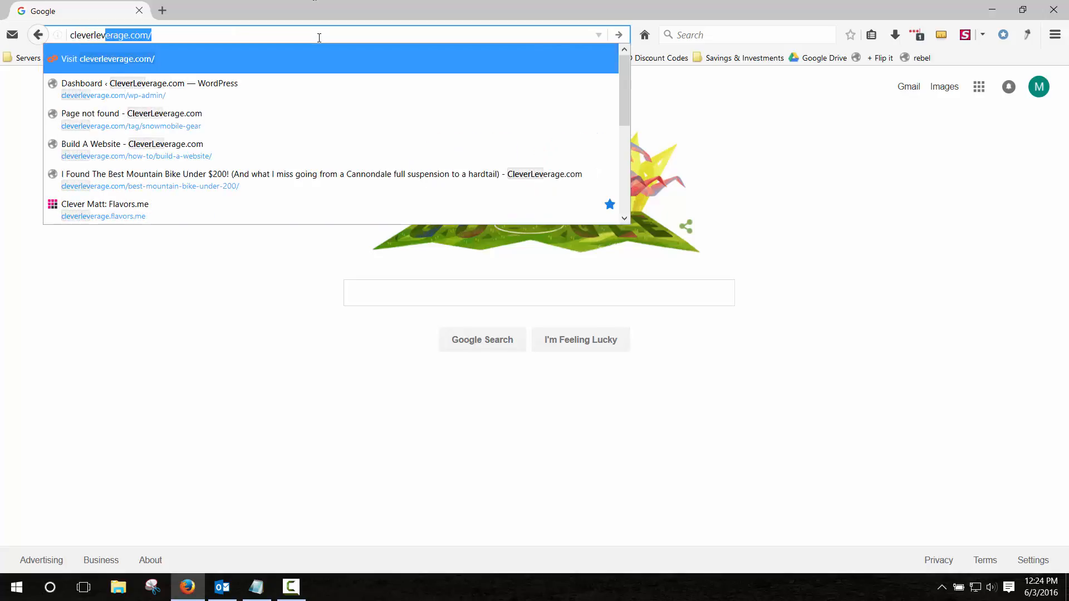
key(BackSpace)
key(BackSpace)
key(BackSpace)
key(BackSpace)
key(BackSpace)
key(BackSpace)
key(BackSpace)
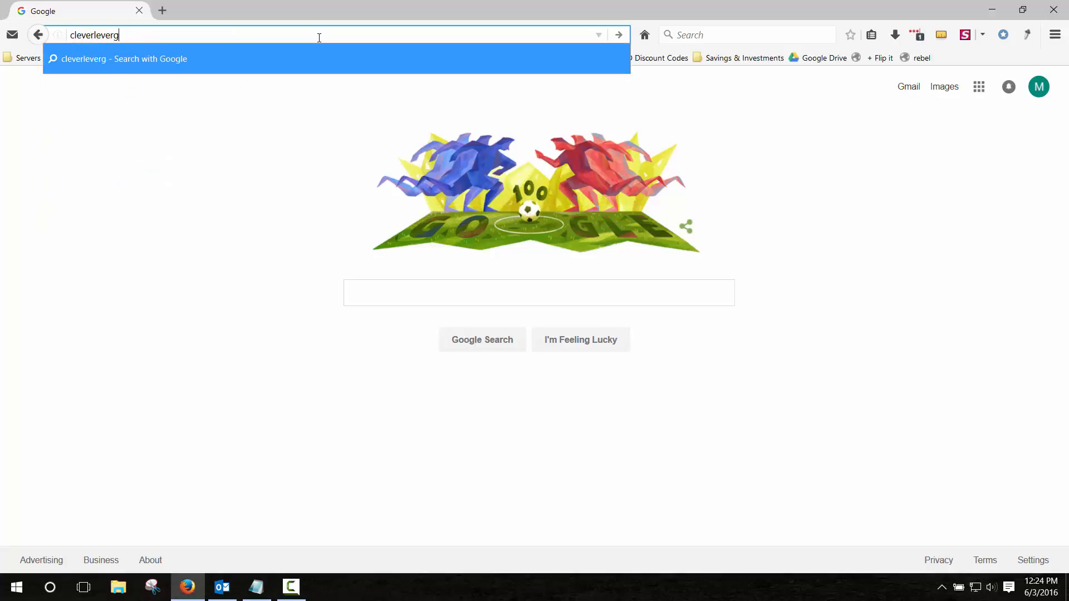
text(age.c)
key(Return)
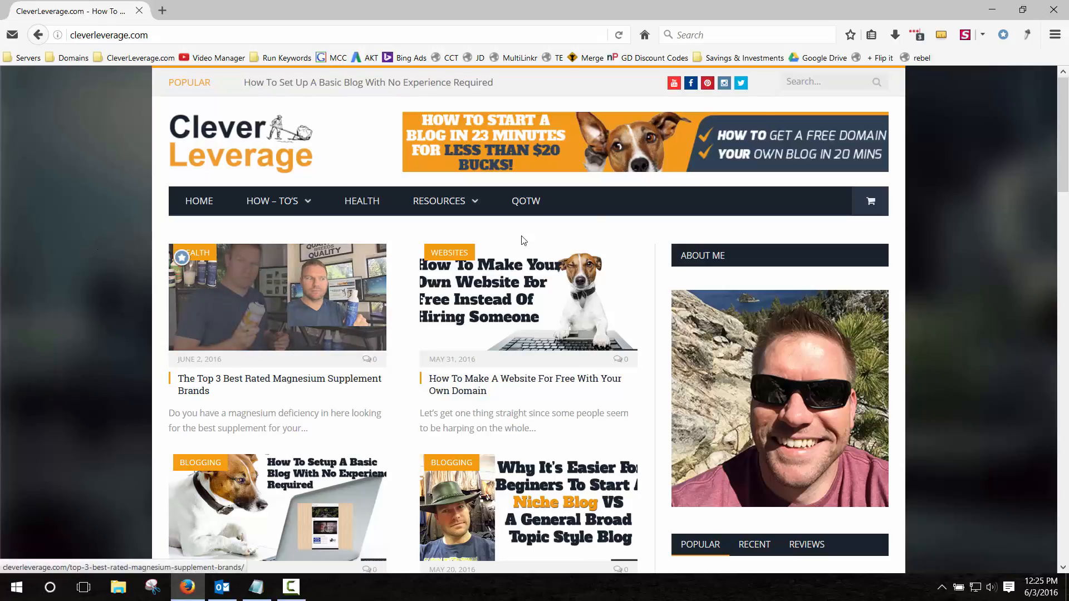
click(817, 81)
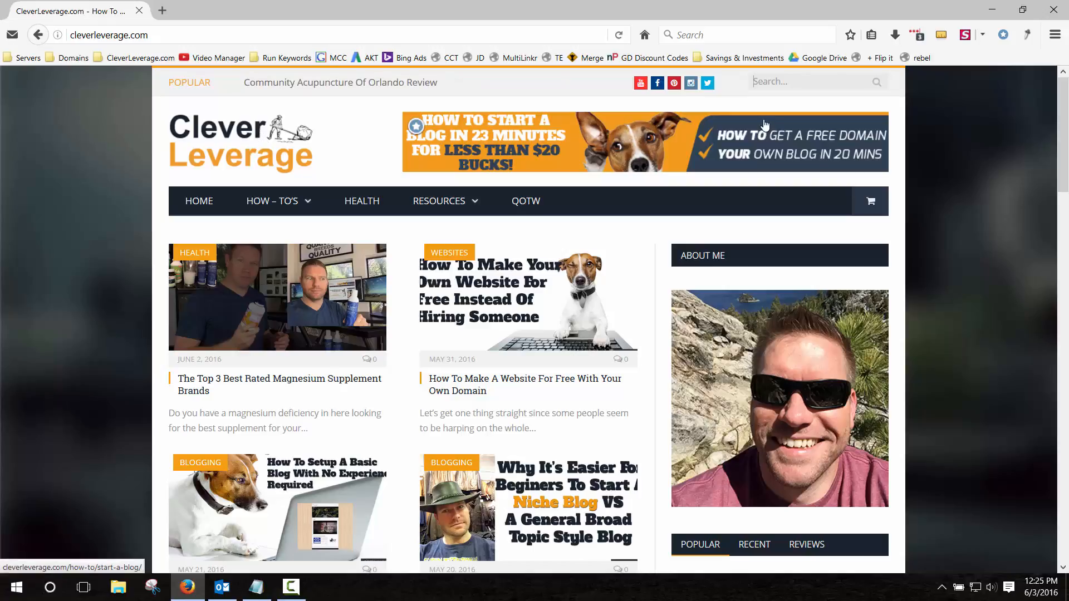
Search the blog for 'bluehost coupon' and open the 2016 Bluehost Discount Coupon Code post.
click(814, 80)
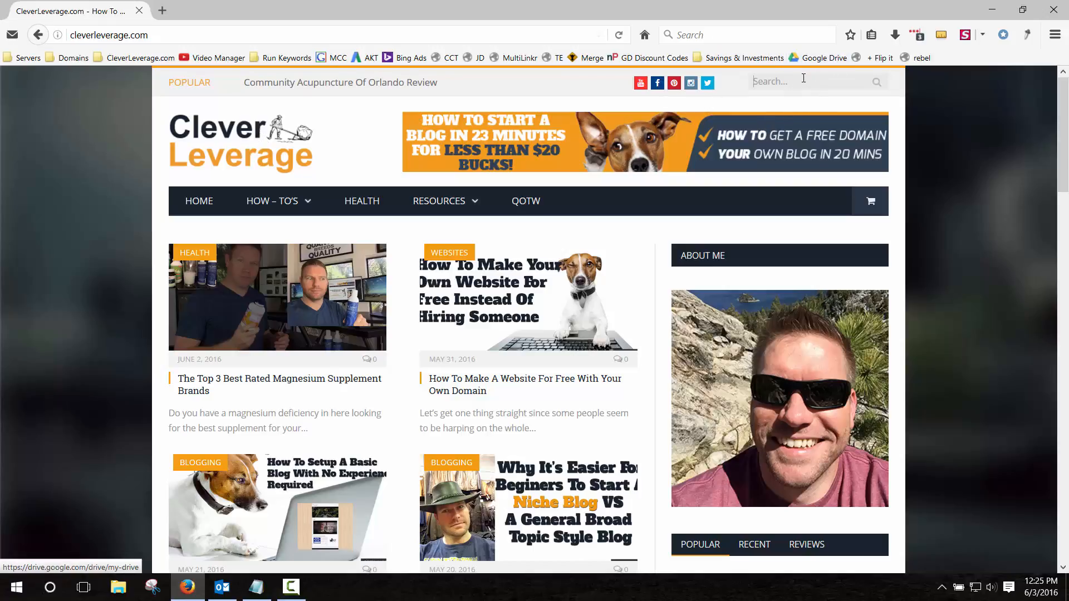
text(blueh)
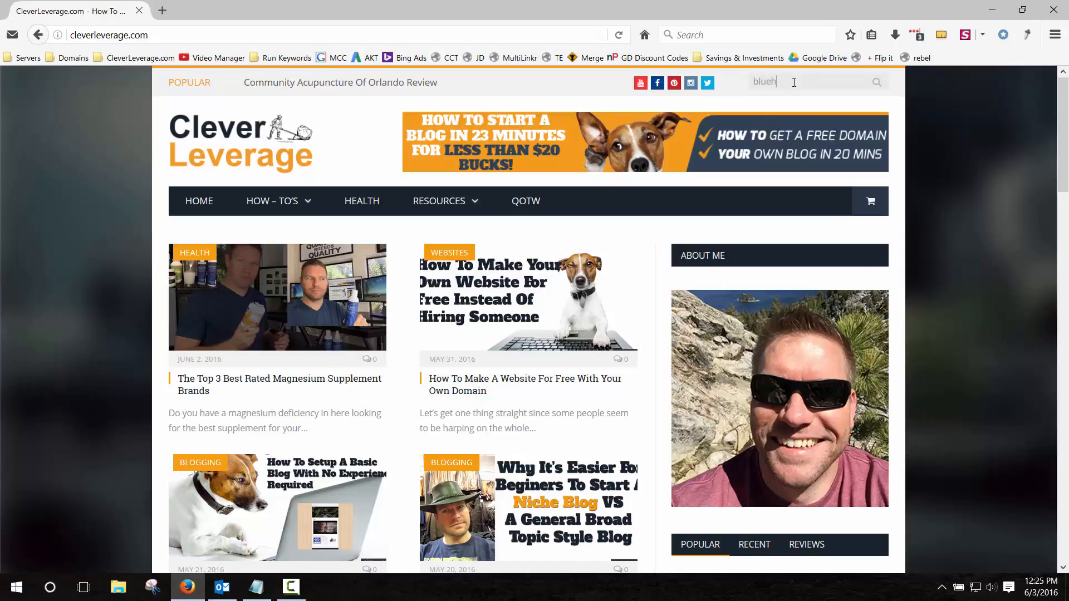
text(ost coupon)
key(Return)
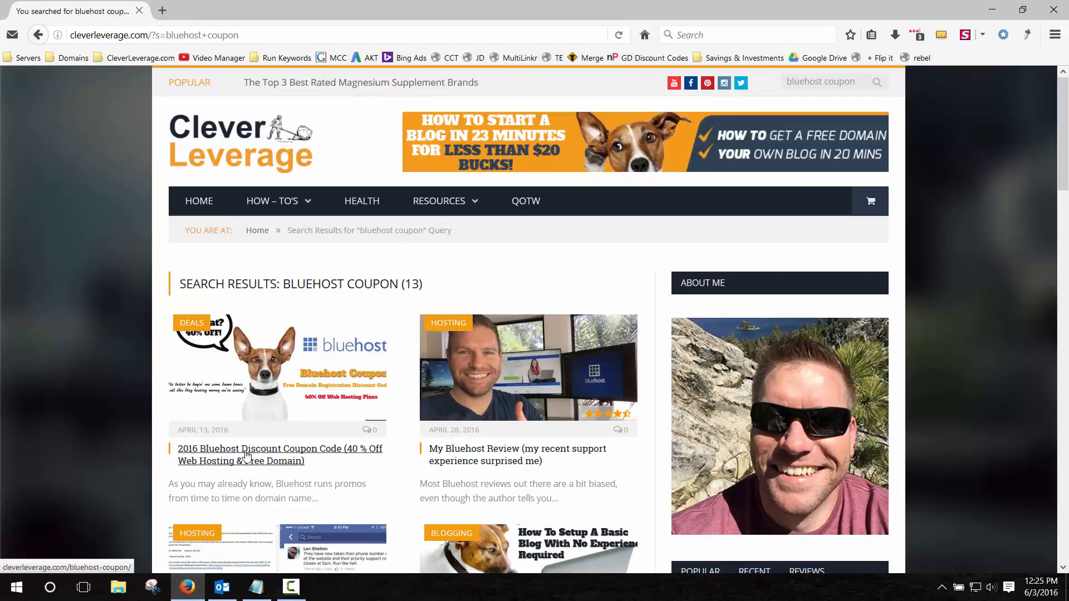
click(266, 377)
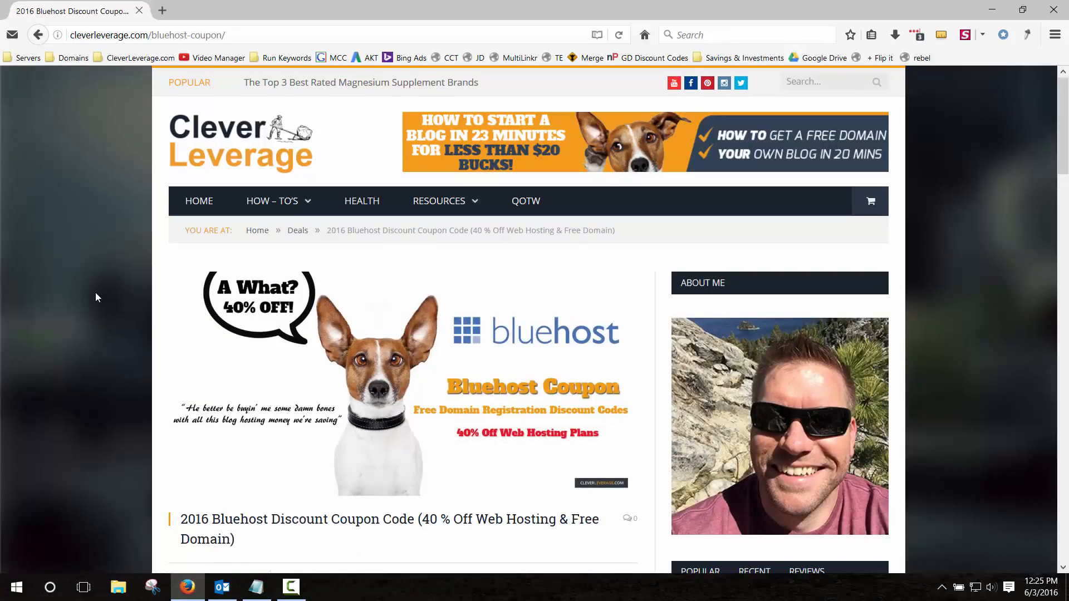
scroll(95, 292, down, 5)
scroll(96, 294, down, 4)
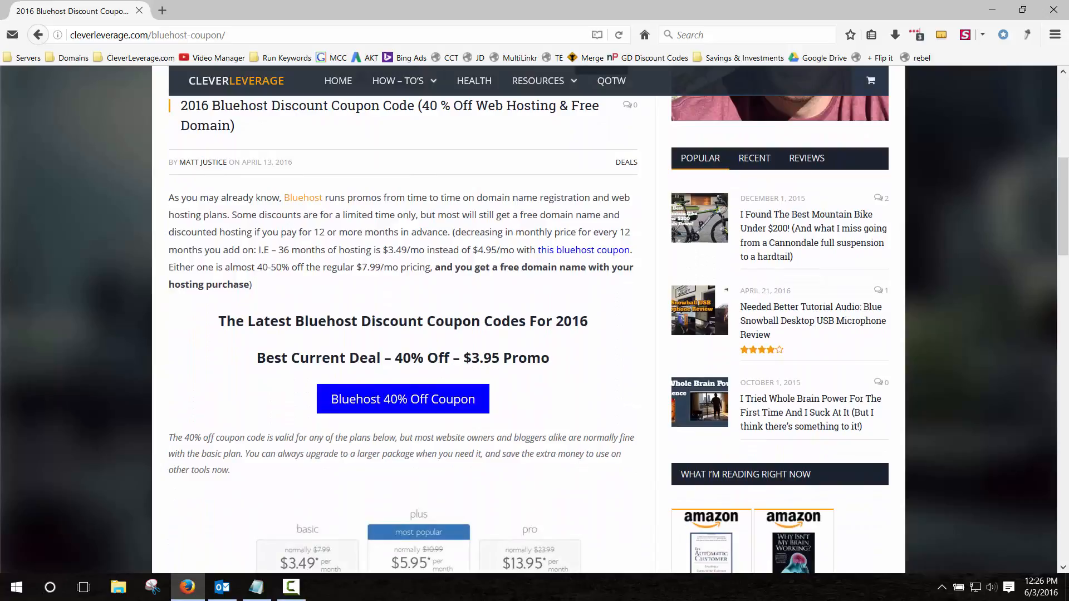
key(alt+Tab)
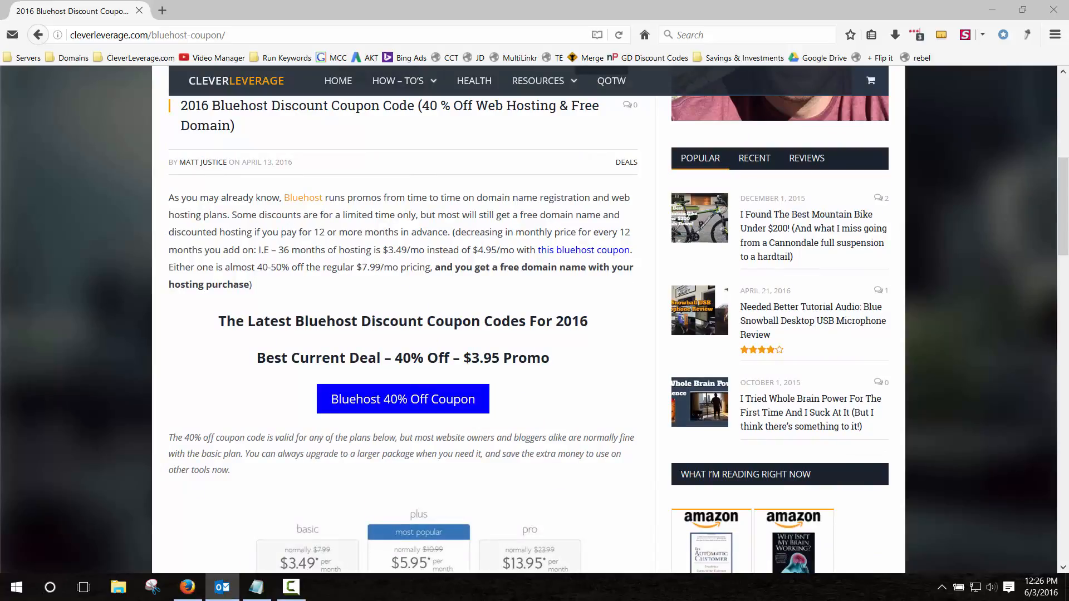
Read the Outlook reply down to the 12 Month Shared plan $2.95 offer, then close it.
key(alt+Tab)
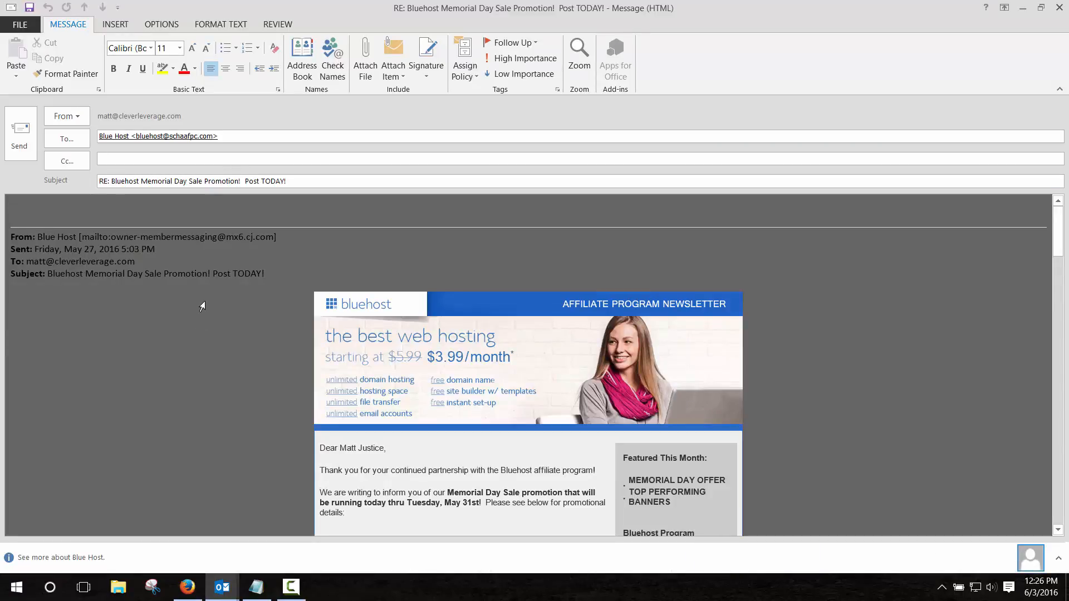
scroll(253, 347, down, 5)
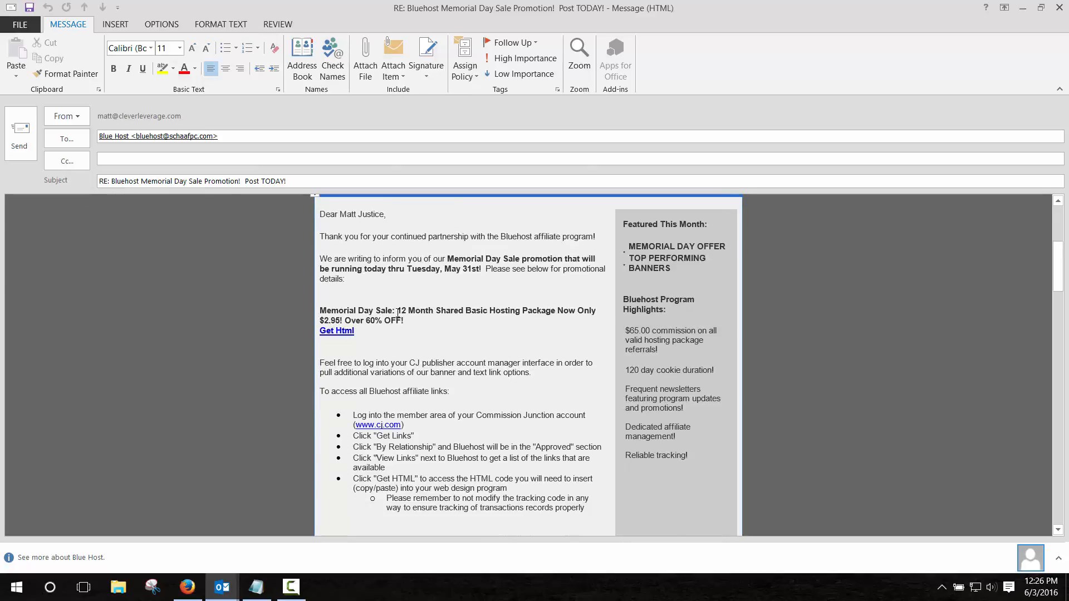
drag(398, 312, 466, 311)
click(332, 320)
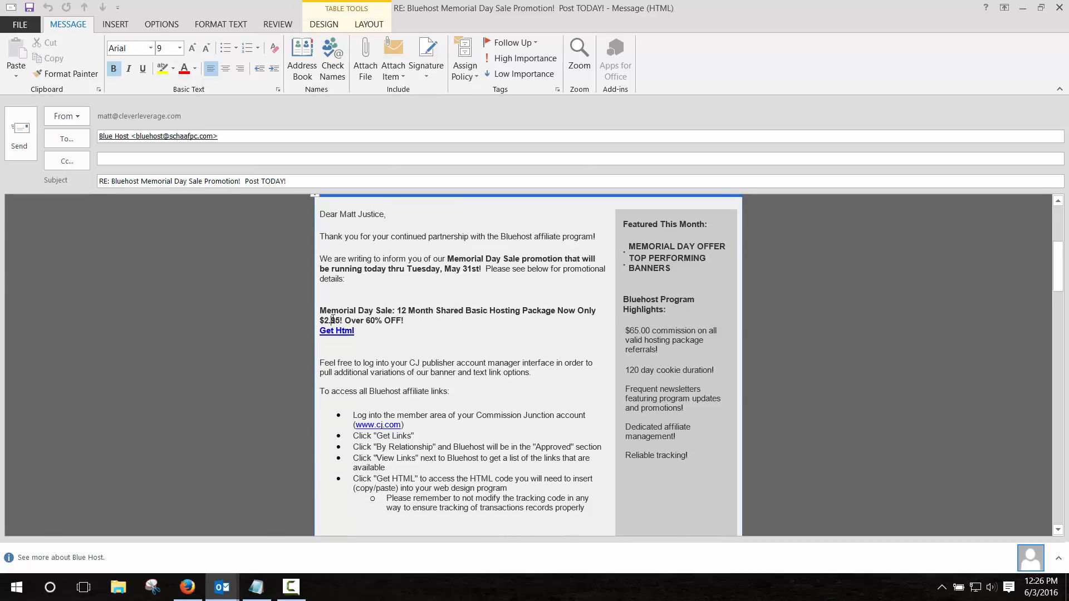
drag(325, 320, 341, 320)
click(402, 321)
click(1058, 8)
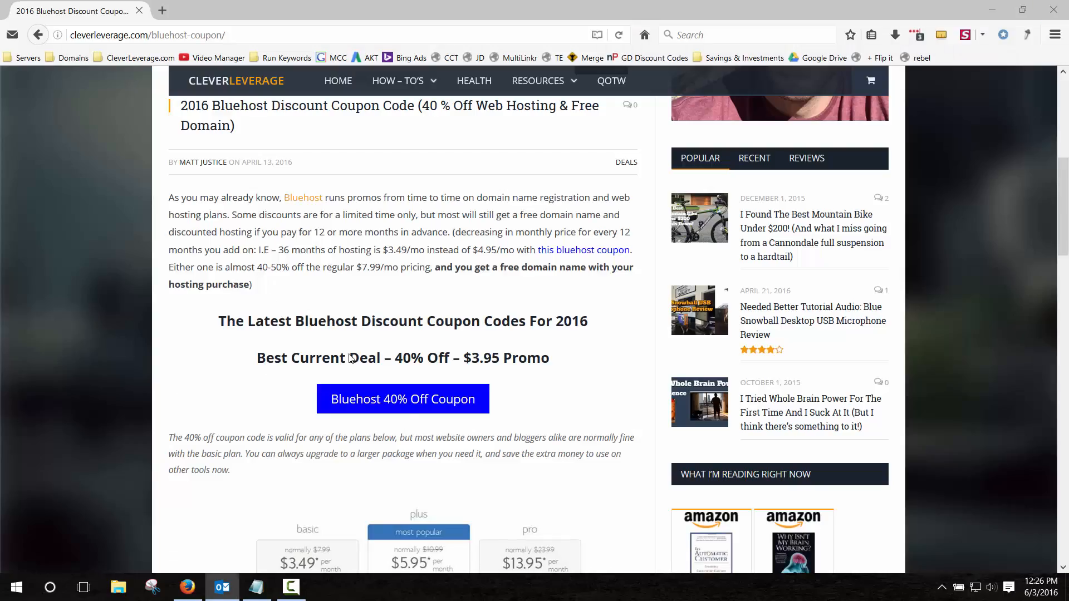
Follow the Bluehost 40% Off Coupon link and highlight the $3.95/month hosting price.
click(405, 400)
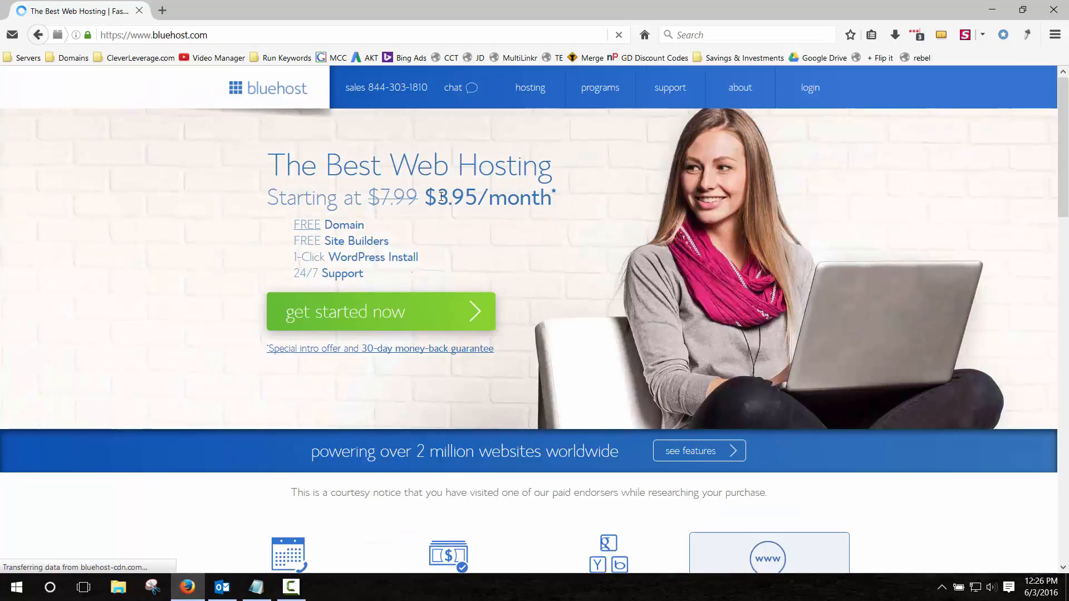
drag(441, 196, 479, 196)
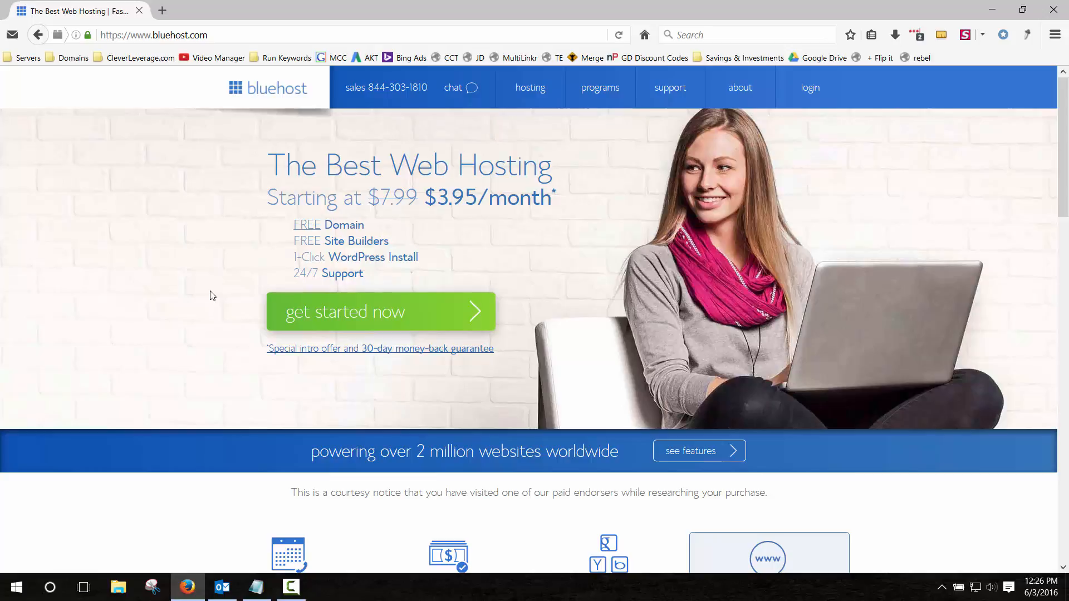
Start the Bluehost sign-up and select the basic $3.95 hosting plan.
click(382, 315)
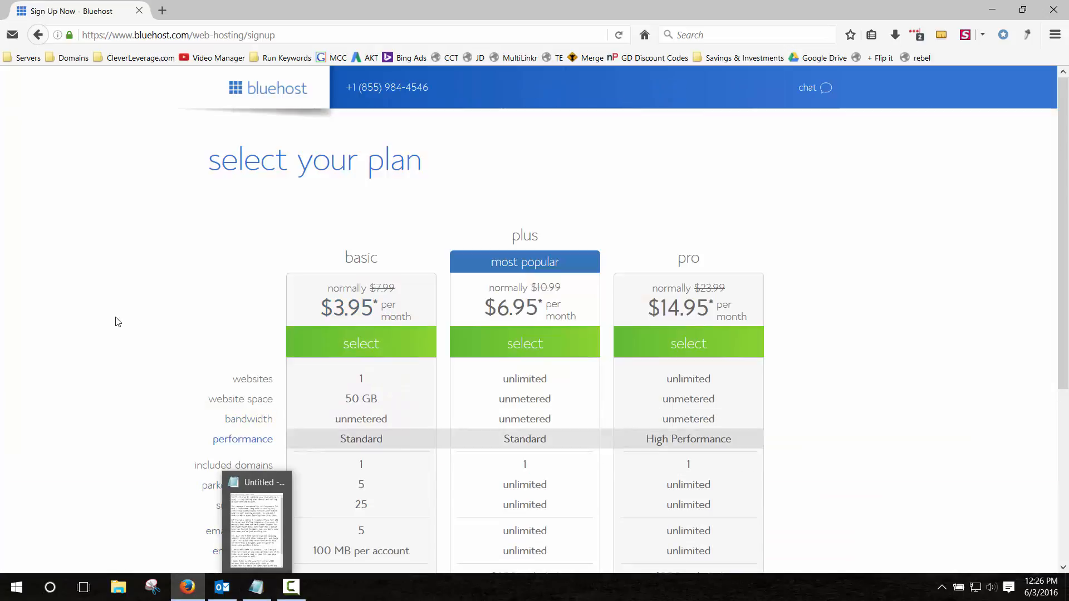
scroll(106, 270, down, 3)
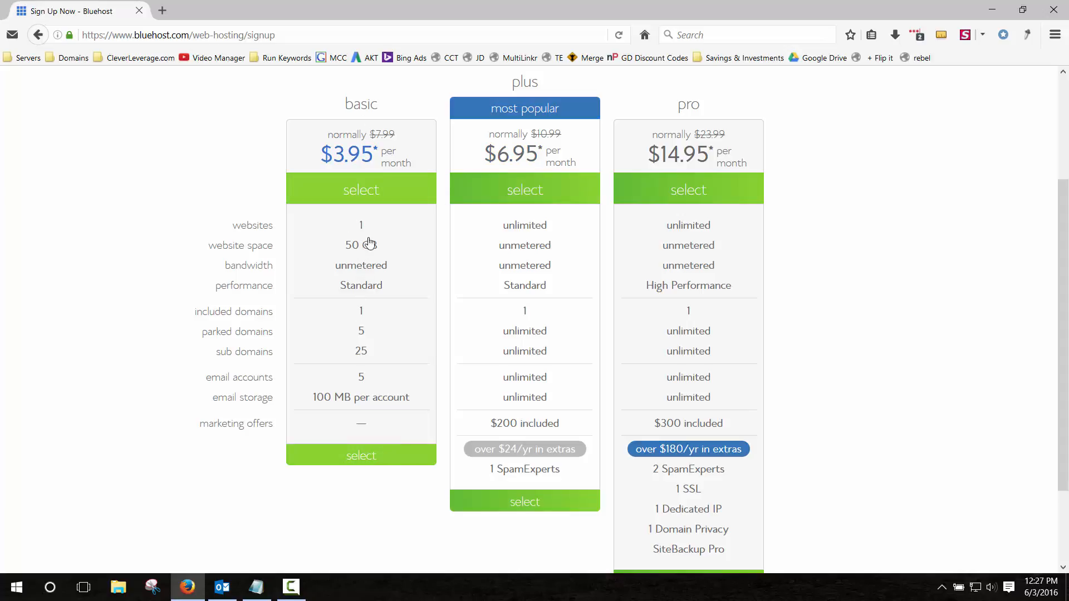
click(366, 462)
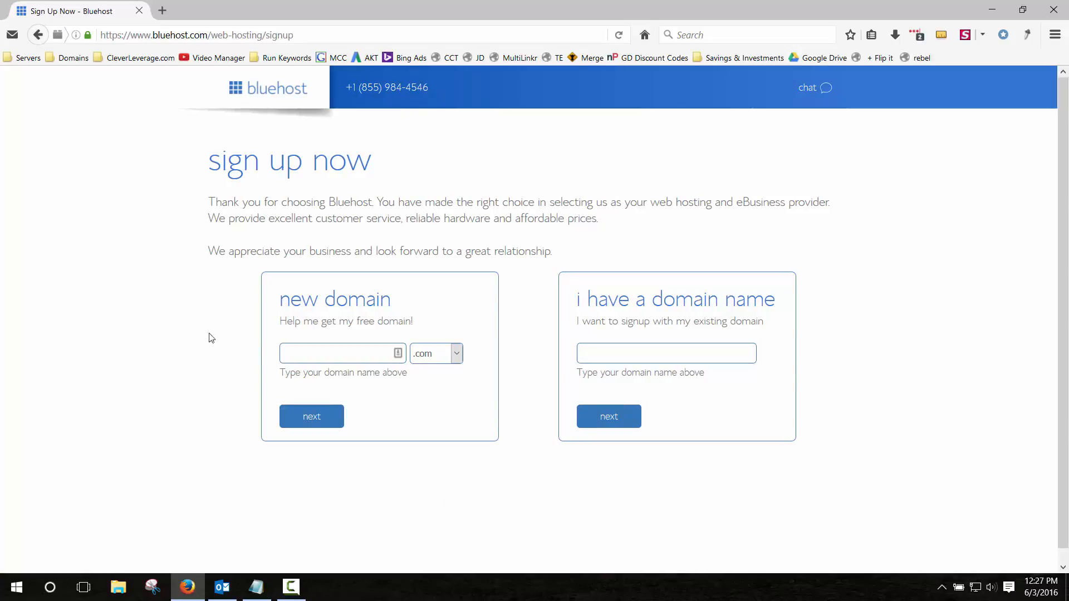
Enter the saved domain bobsroofingbymatt as a new domain and confirm it is available.
click(344, 352)
click(331, 351)
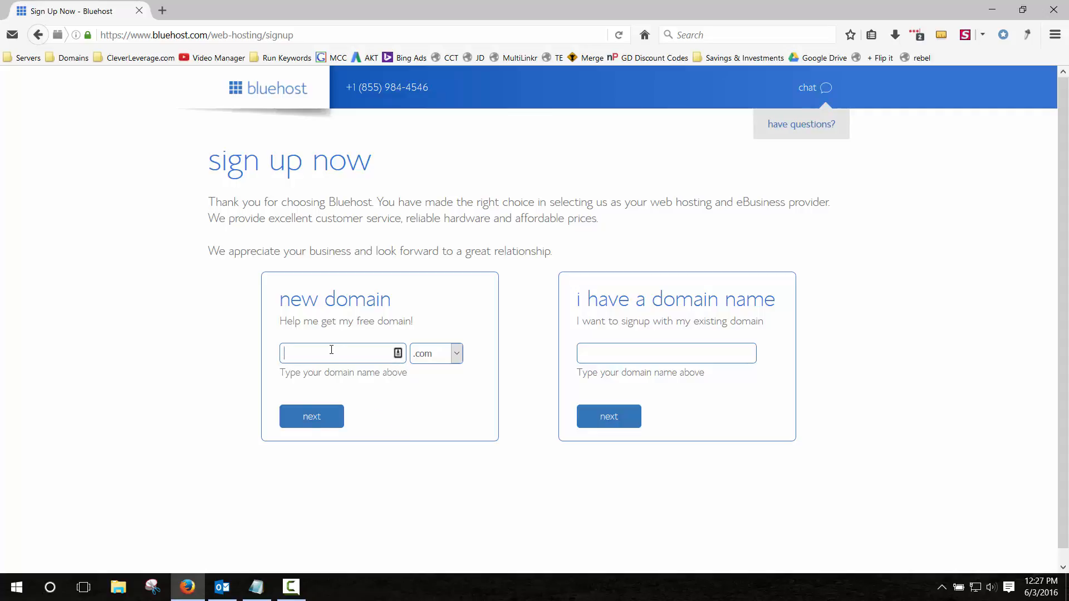
click(331, 350)
click(326, 370)
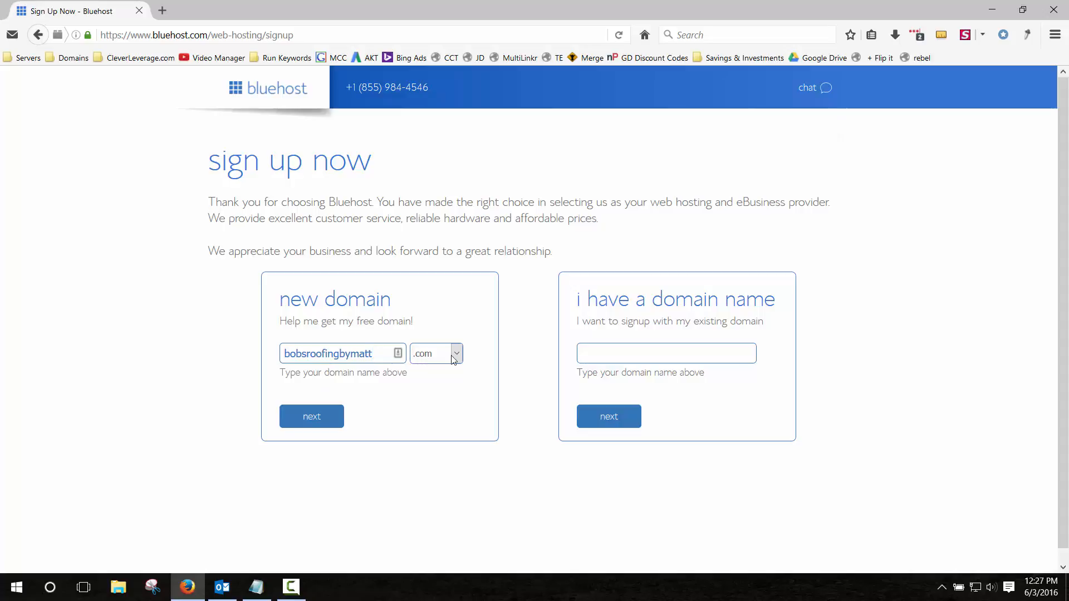
click(311, 418)
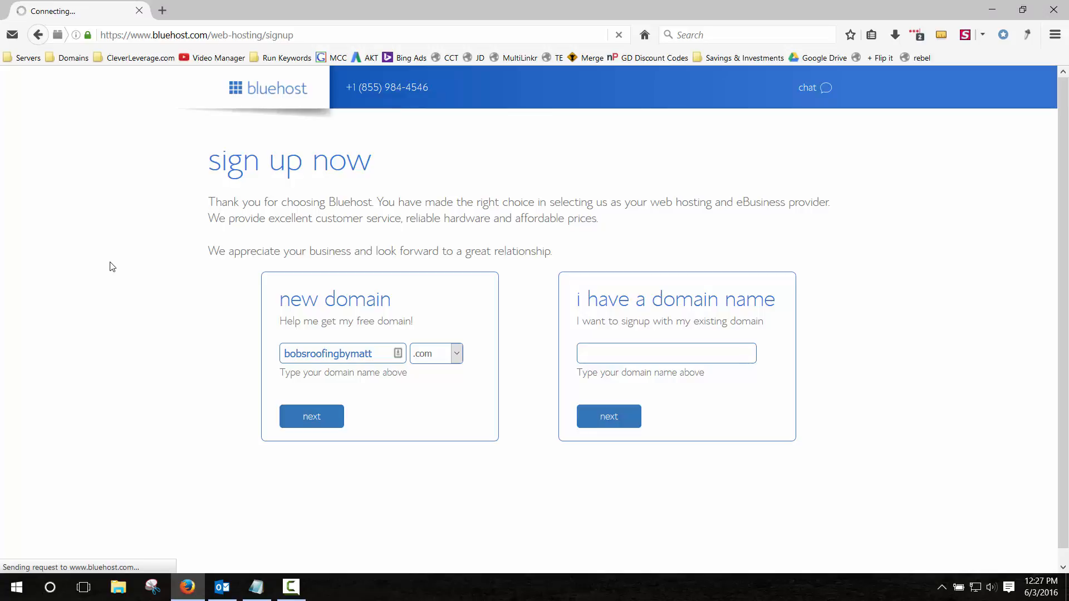
click(166, 10)
Load cleverleverage.com, search 'how to start a blog' and open the How To Start A Blog post.
text(cleverleverage.com/)
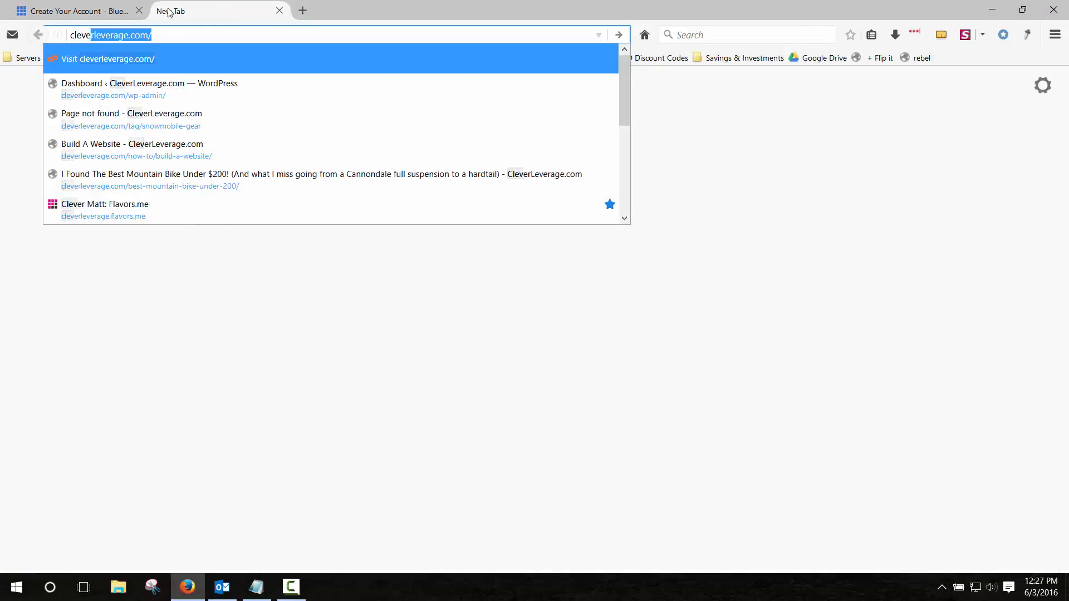
key(Return)
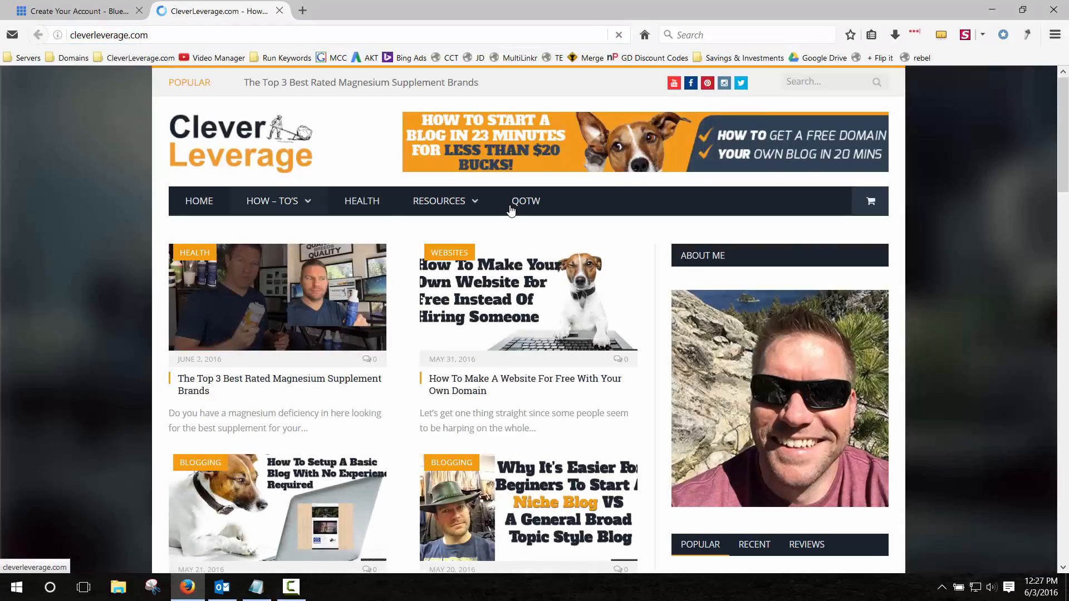
click(824, 89)
text(ho)
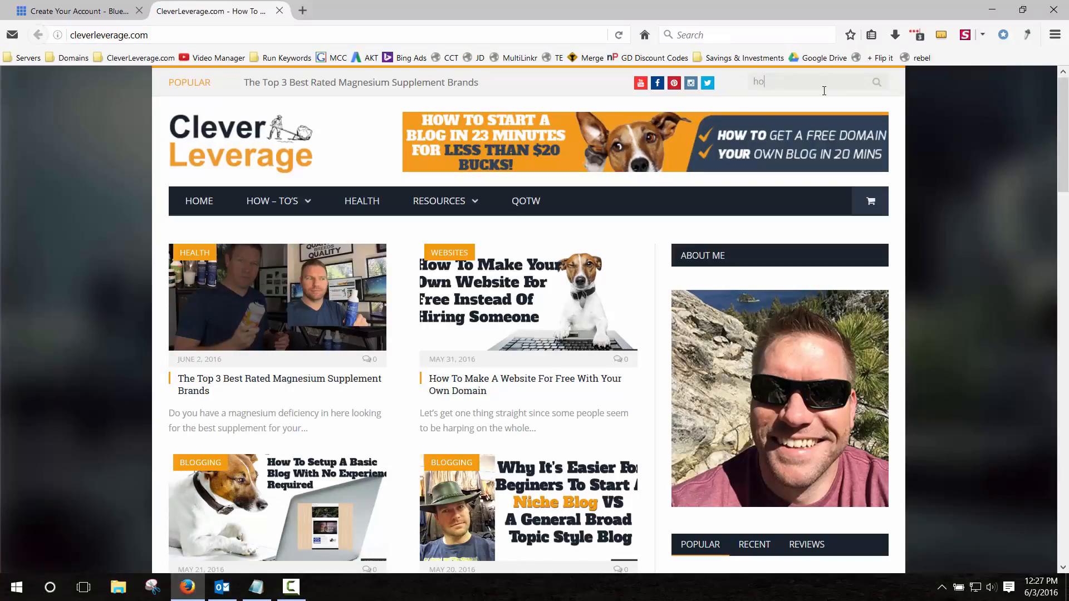
text(w to start a blog)
key(Return)
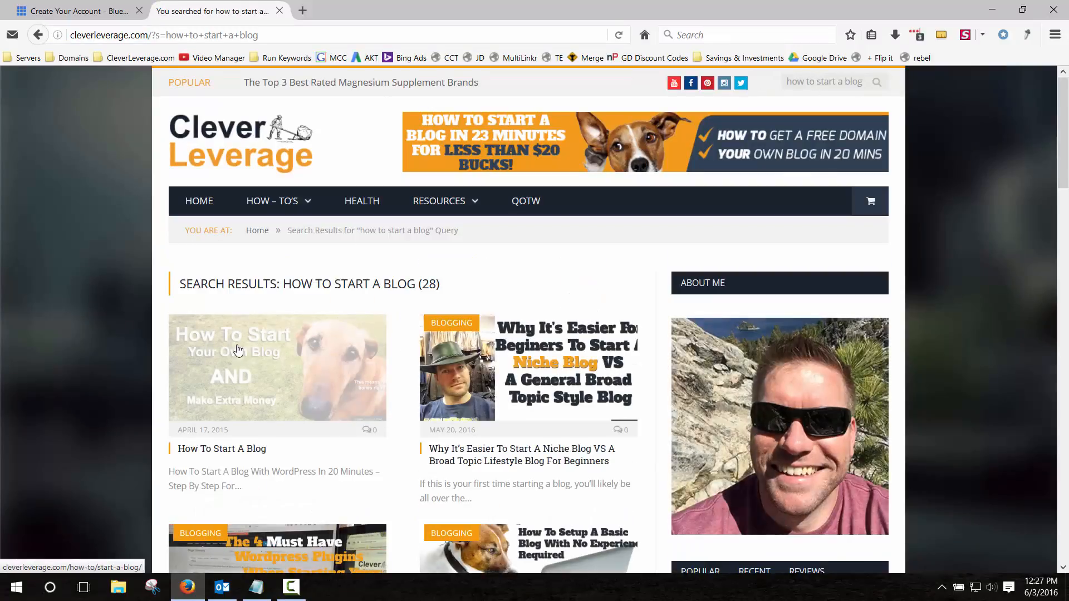
click(234, 454)
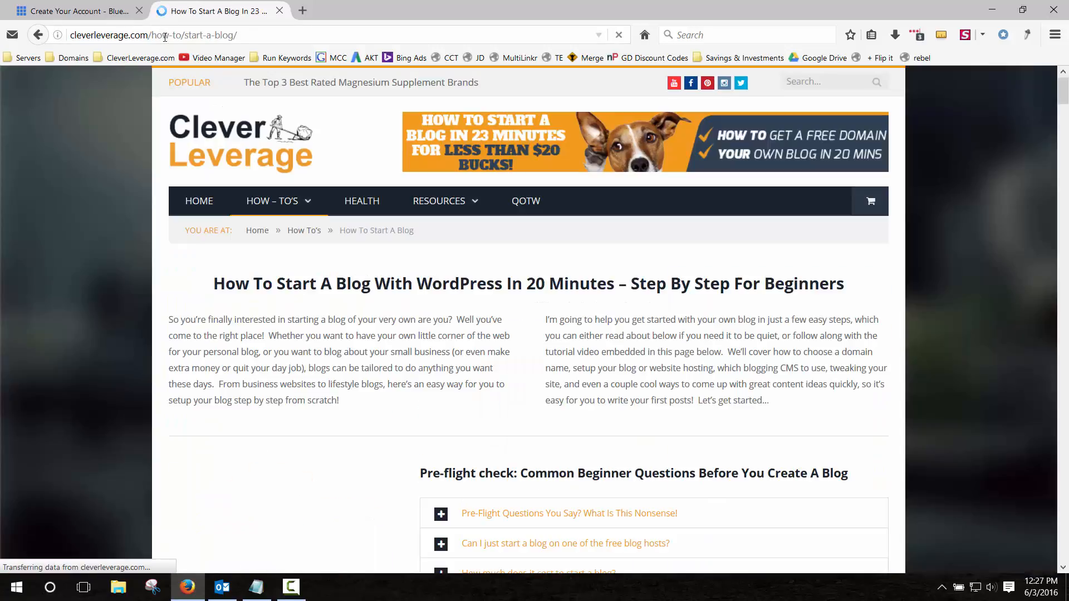
Read the guide's Step 1 domain-name instructions, then close its tab.
drag(162, 35, 238, 35)
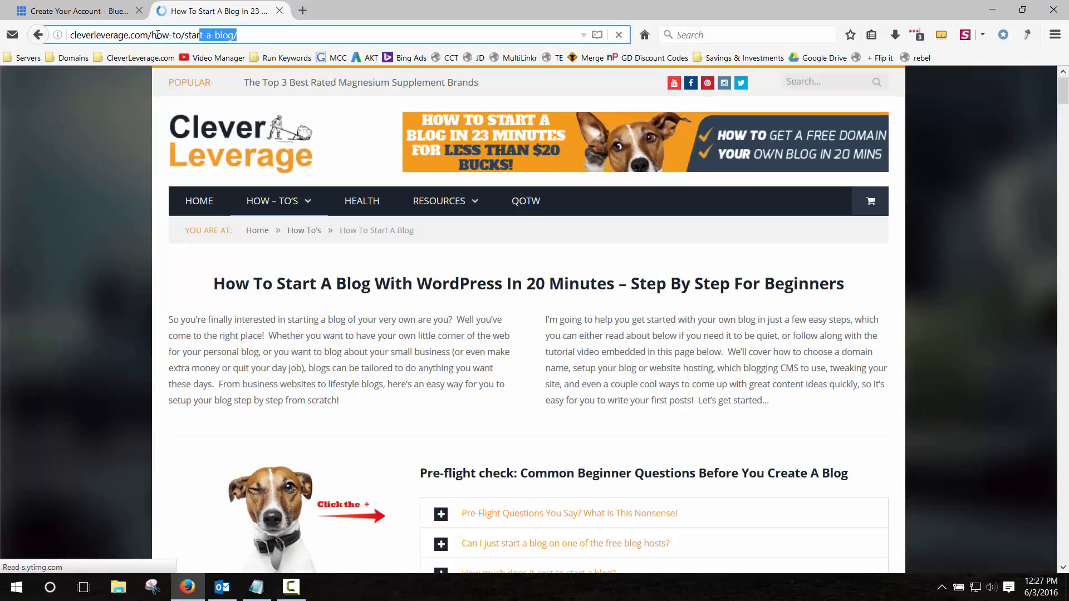
drag(157, 34, 156, 35)
click(146, 207)
scroll(132, 272, down, 15)
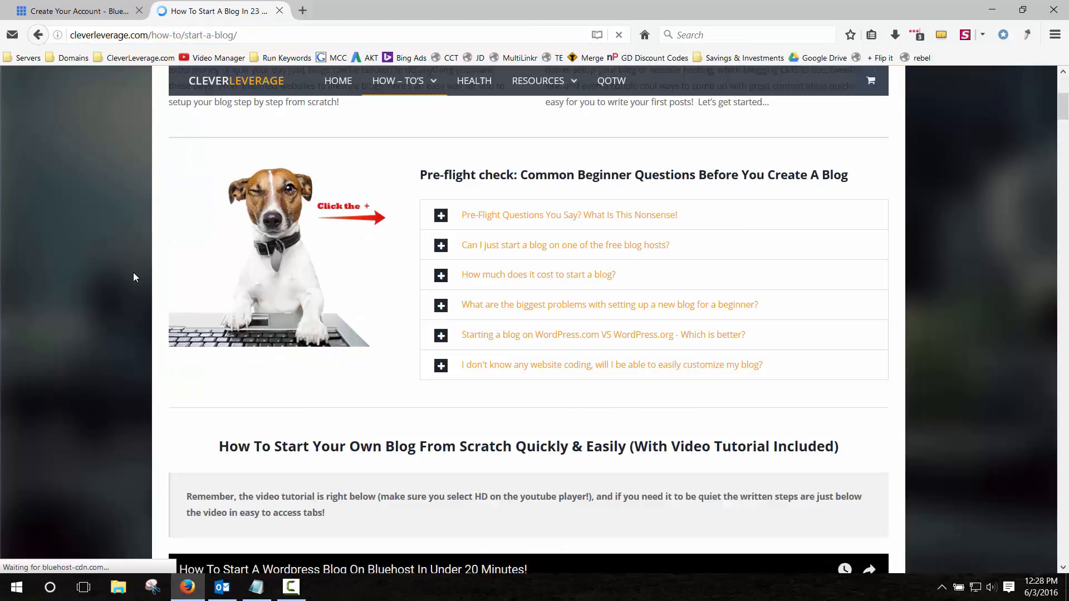
scroll(129, 273, down, 6)
scroll(130, 273, up, 5)
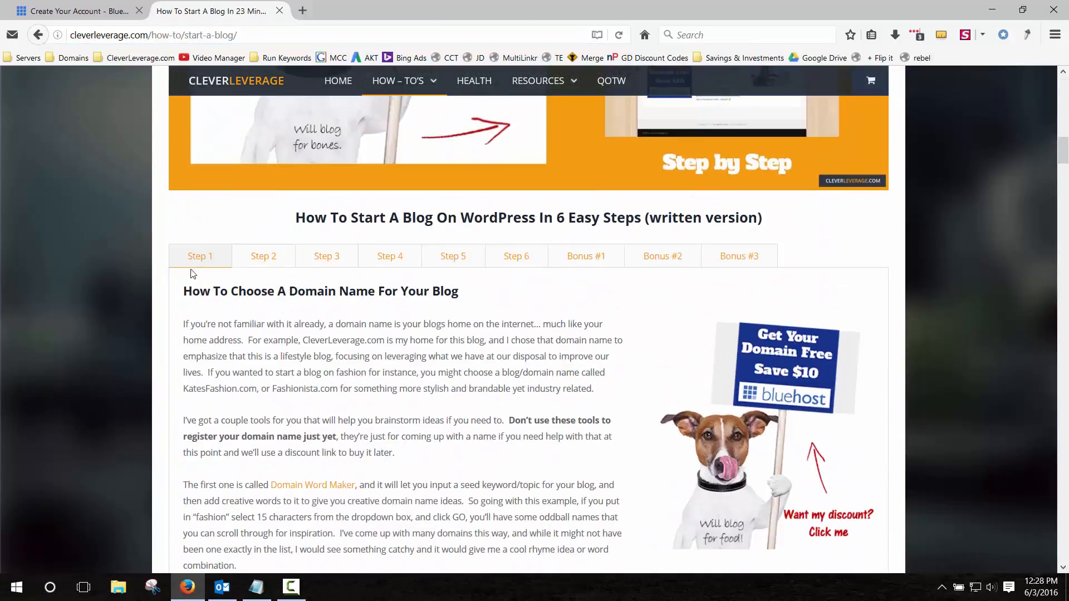
click(199, 257)
scroll(101, 239, down, 3)
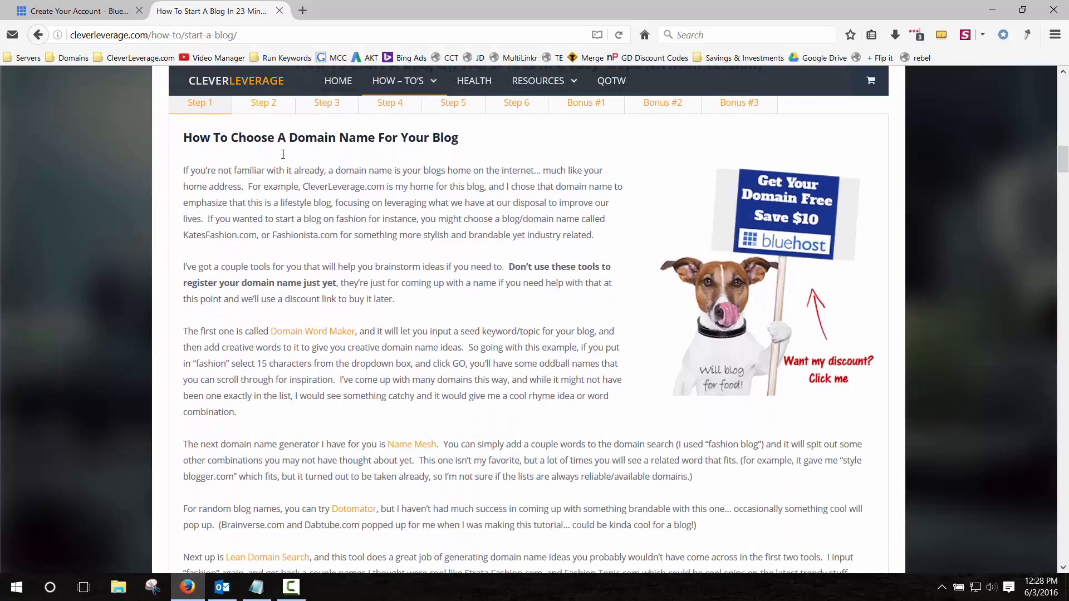
scroll(284, 377, down, 3)
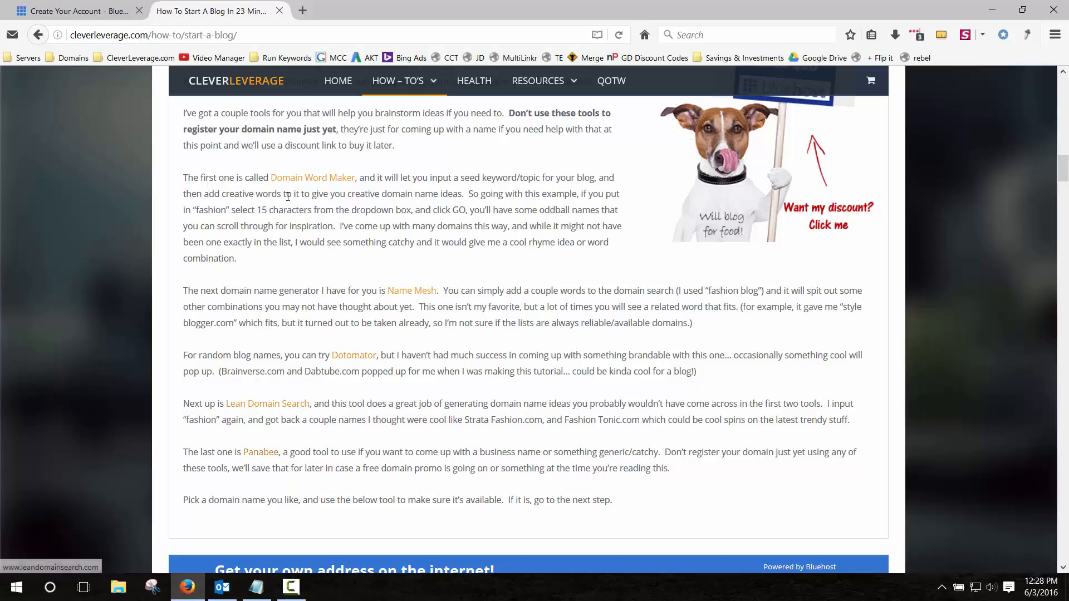
click(279, 11)
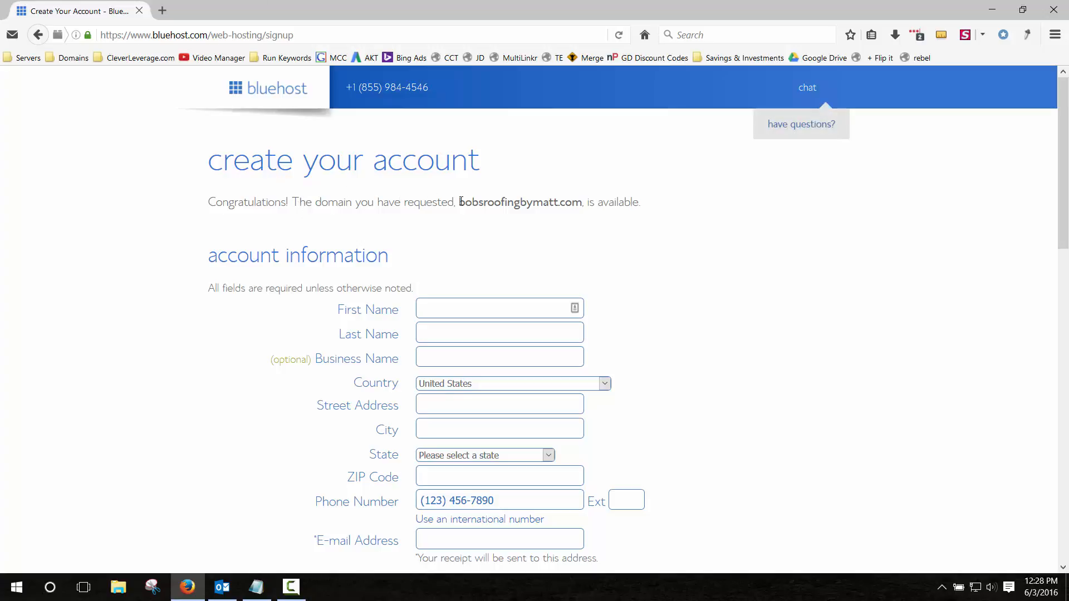
Review the requested domain name on the Bluehost account page.
drag(459, 201, 581, 201)
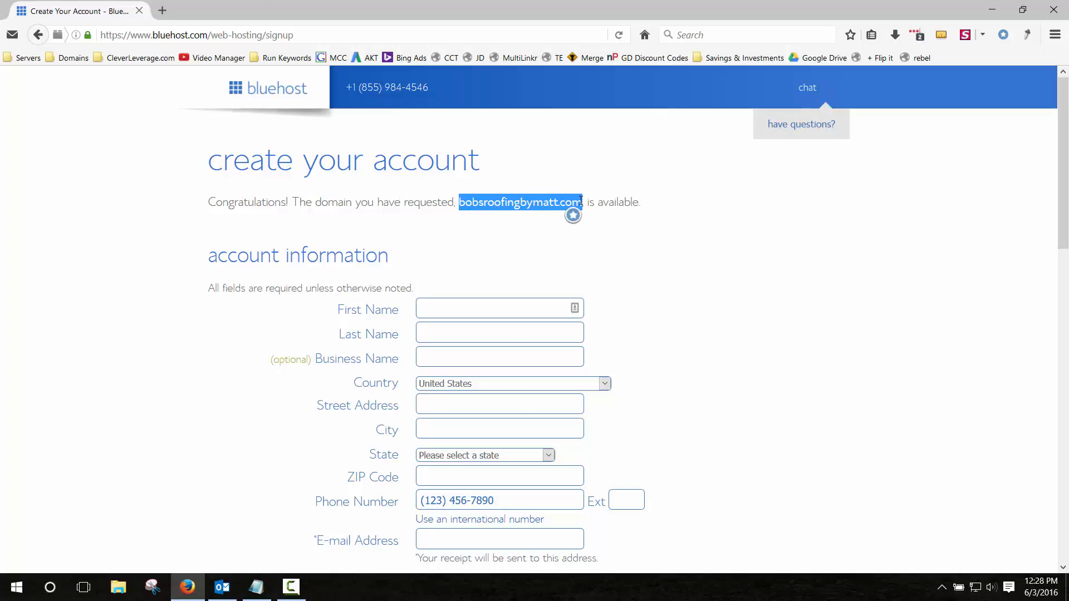
click(223, 218)
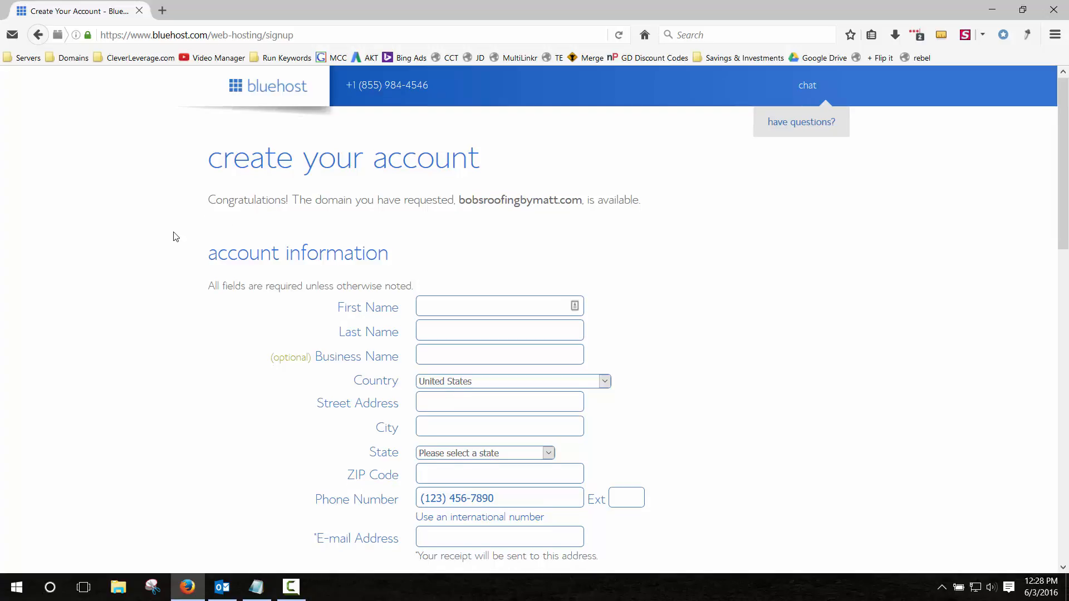
scroll(172, 233, down, 4)
scroll(176, 237, up, 2)
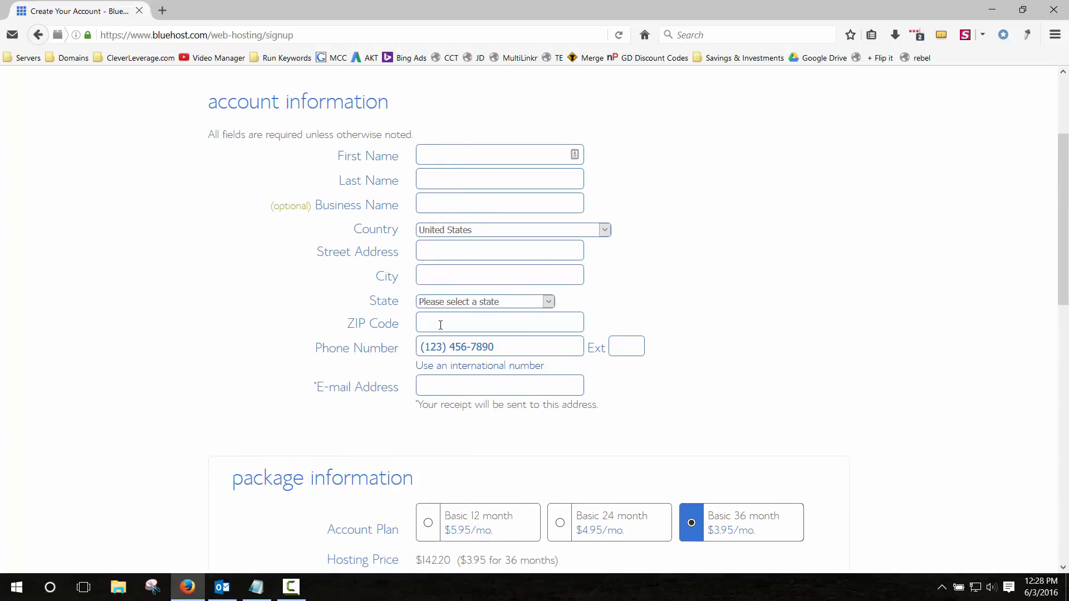
scroll(436, 330, down, 4)
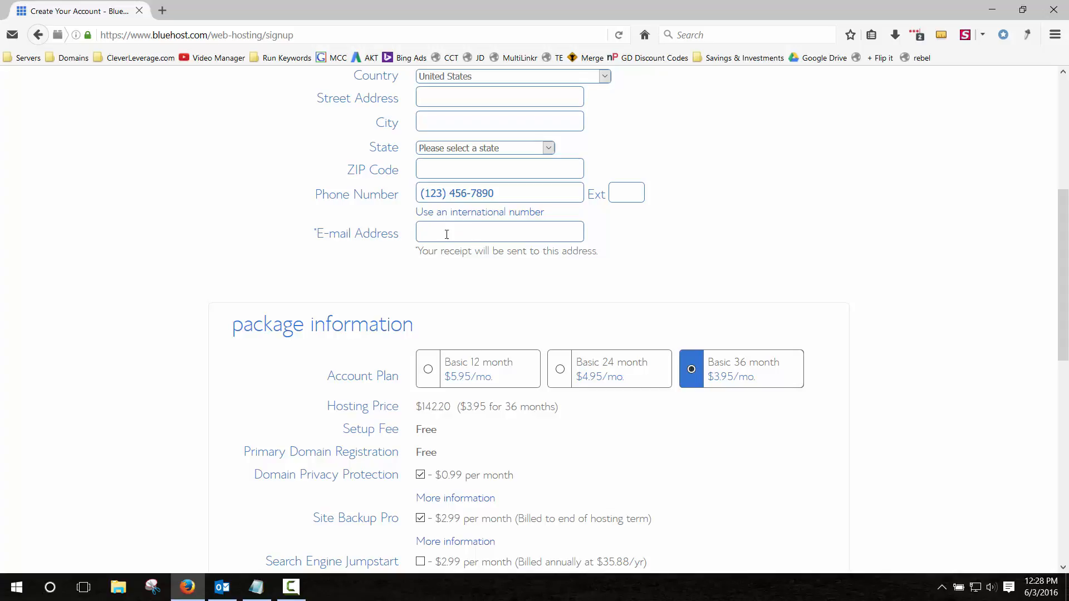
scroll(160, 323, down, 4)
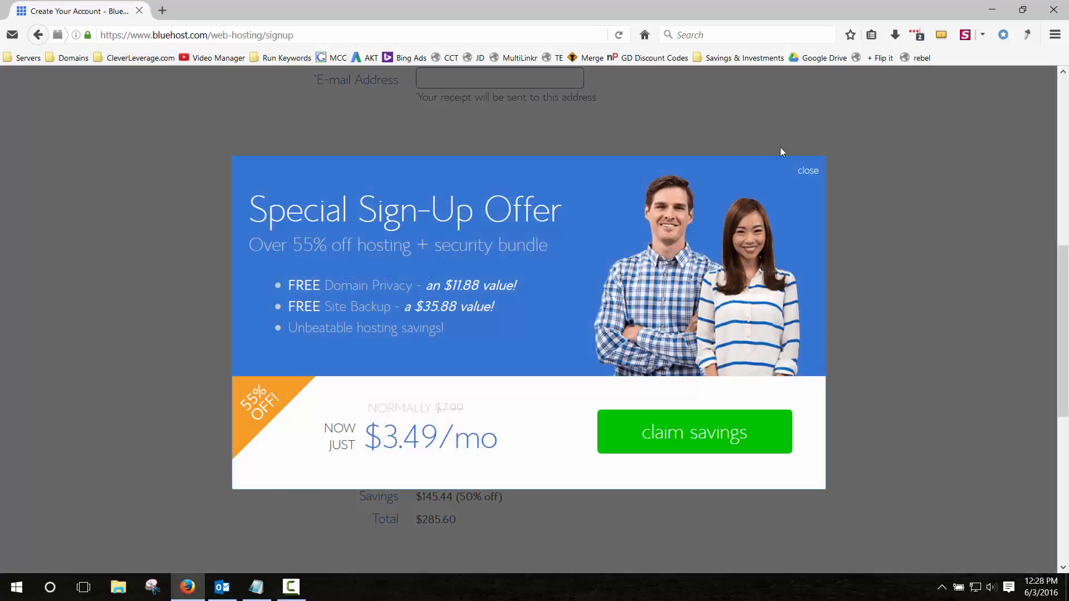
Dismiss the special sign-up offer and uncheck the SiteLock Security and Site Backup Pro add-ons.
click(804, 170)
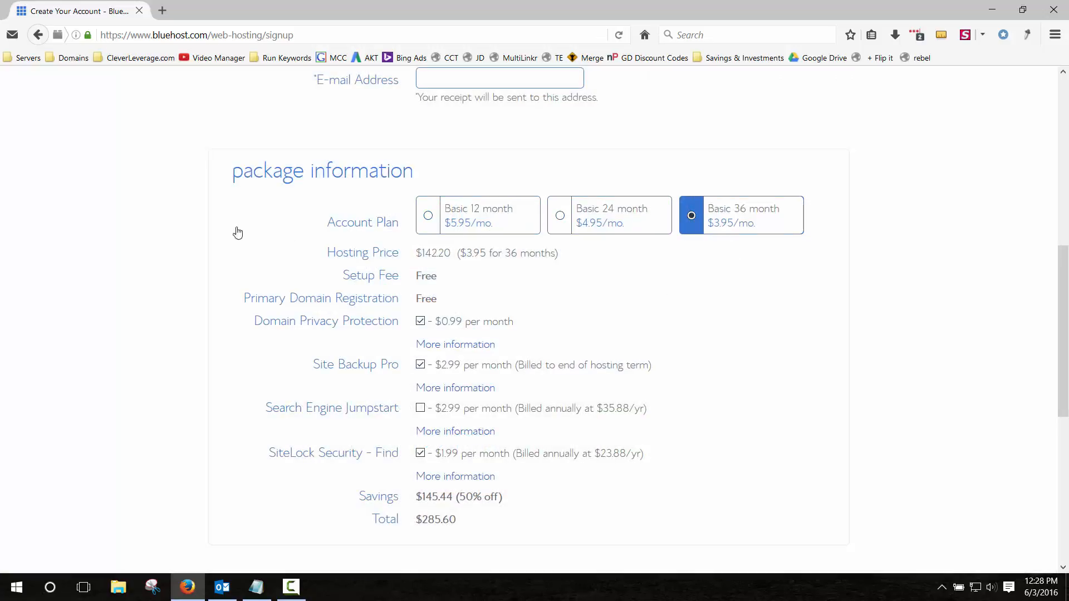
scroll(172, 271, down, 2)
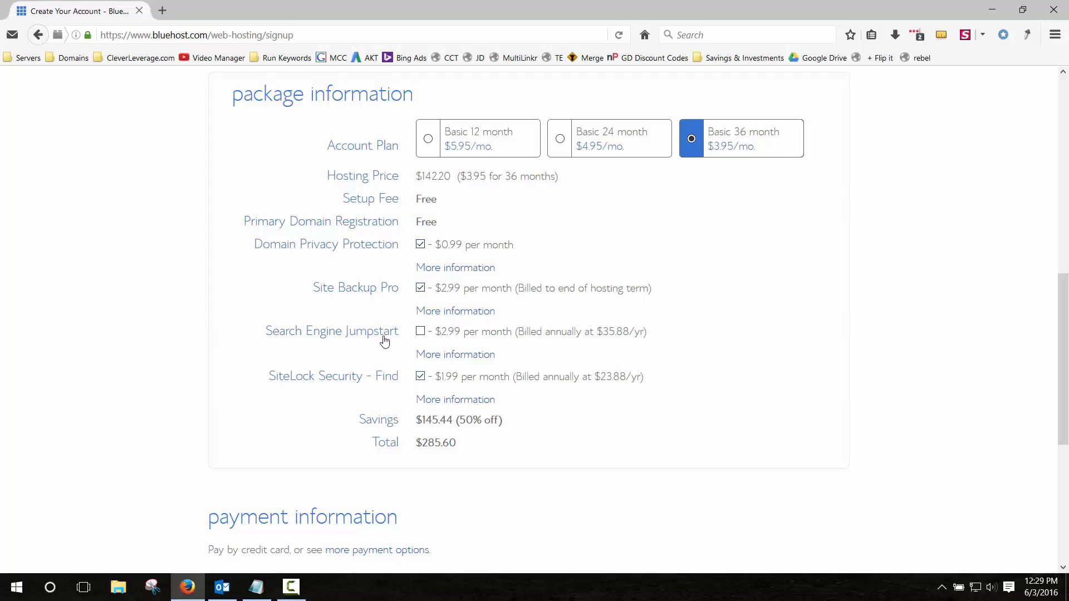
click(420, 377)
click(421, 289)
click(463, 273)
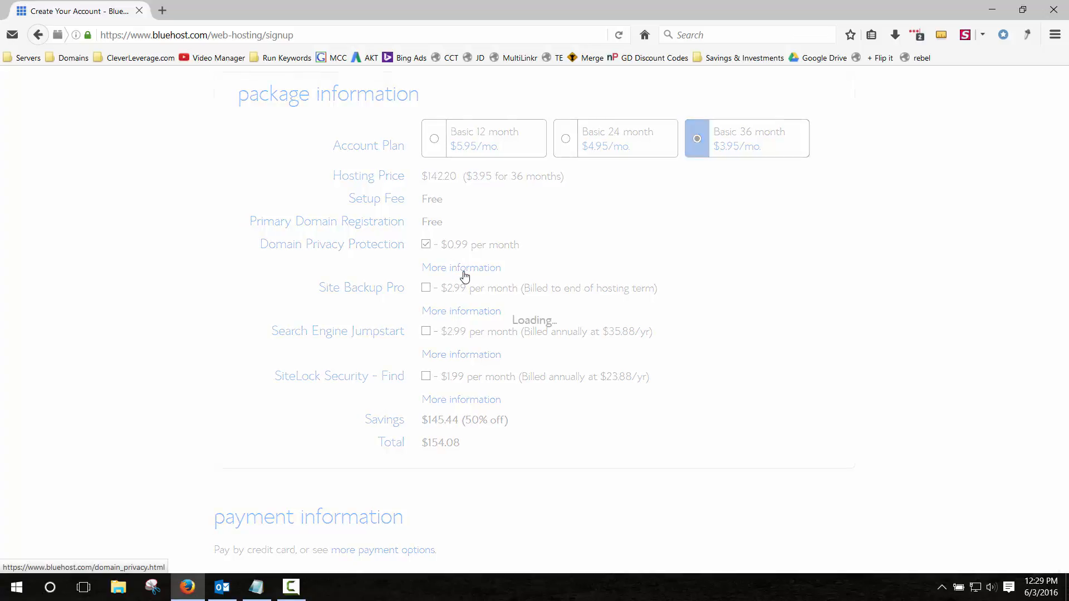
scroll(492, 316, down, 3)
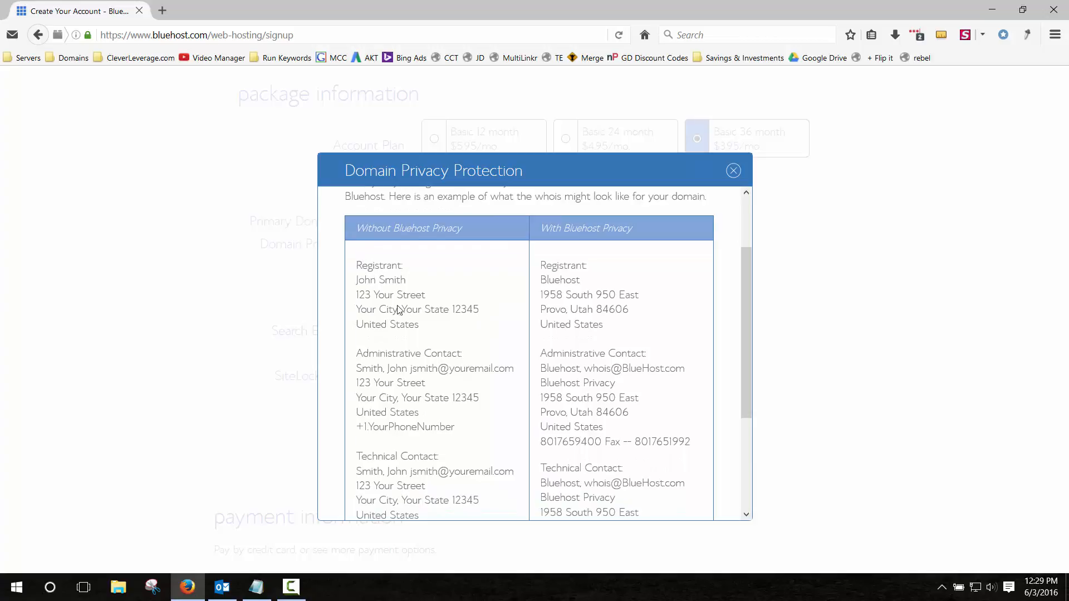
scroll(397, 307, down, 1)
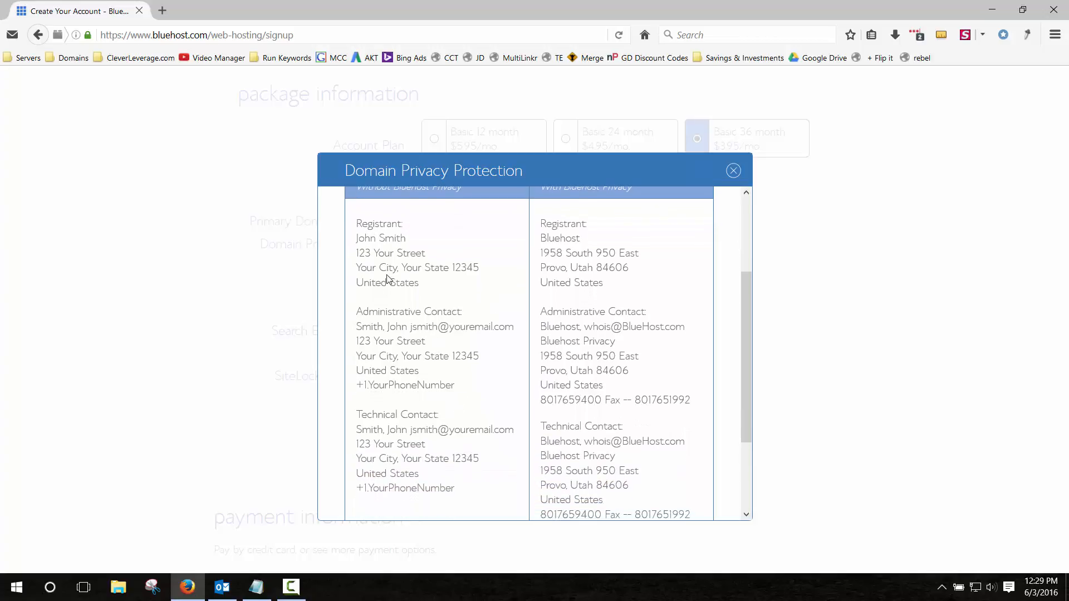
drag(435, 253, 353, 242)
click(472, 386)
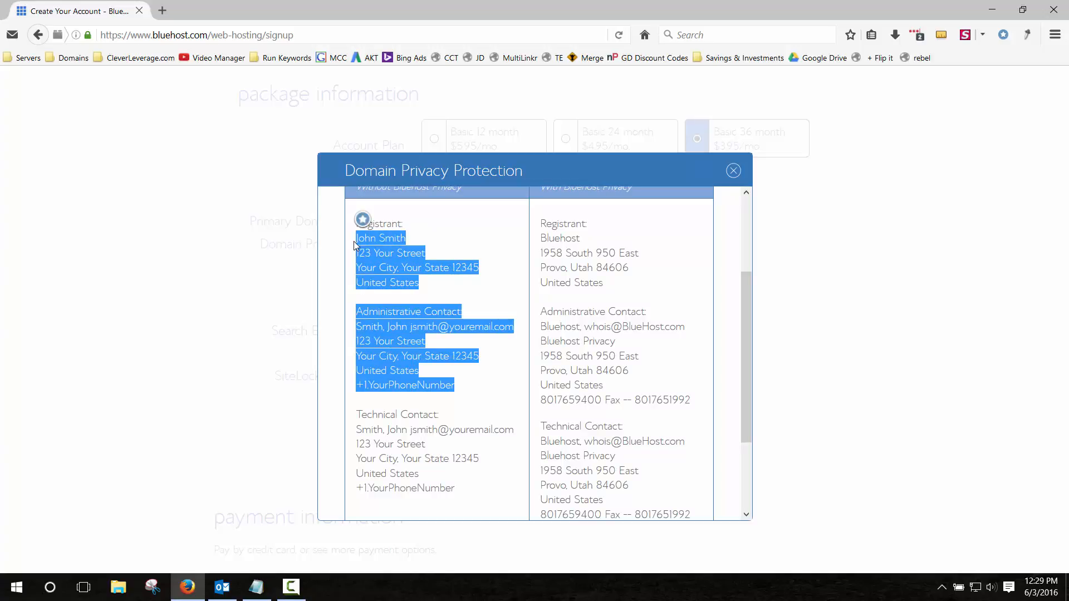
click(367, 243)
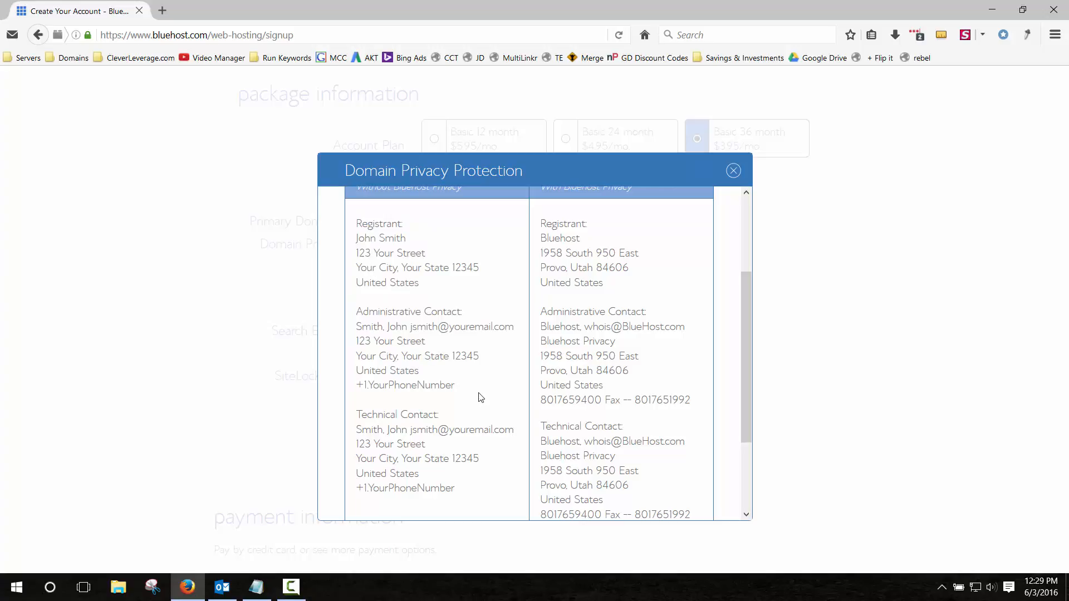
scroll(482, 398, up, 2)
scroll(482, 399, up, 1)
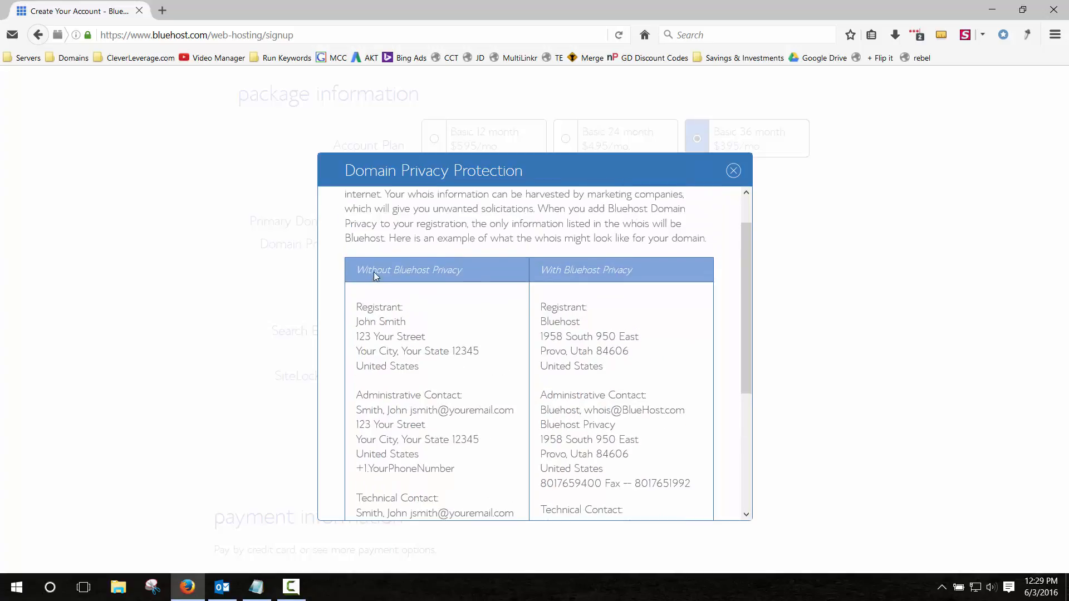
scroll(393, 303, down, 1)
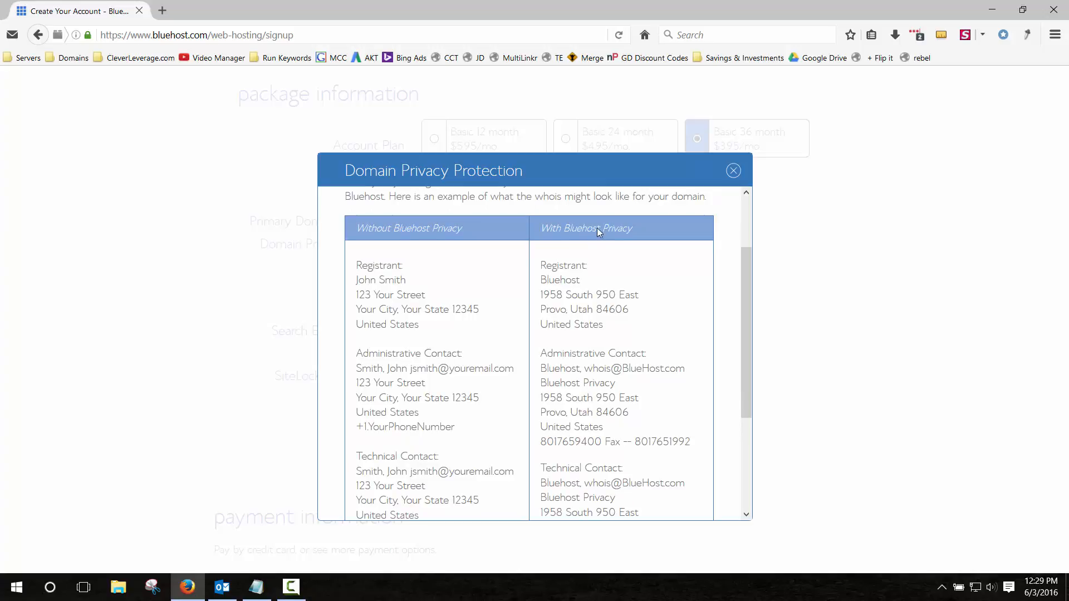
click(733, 170)
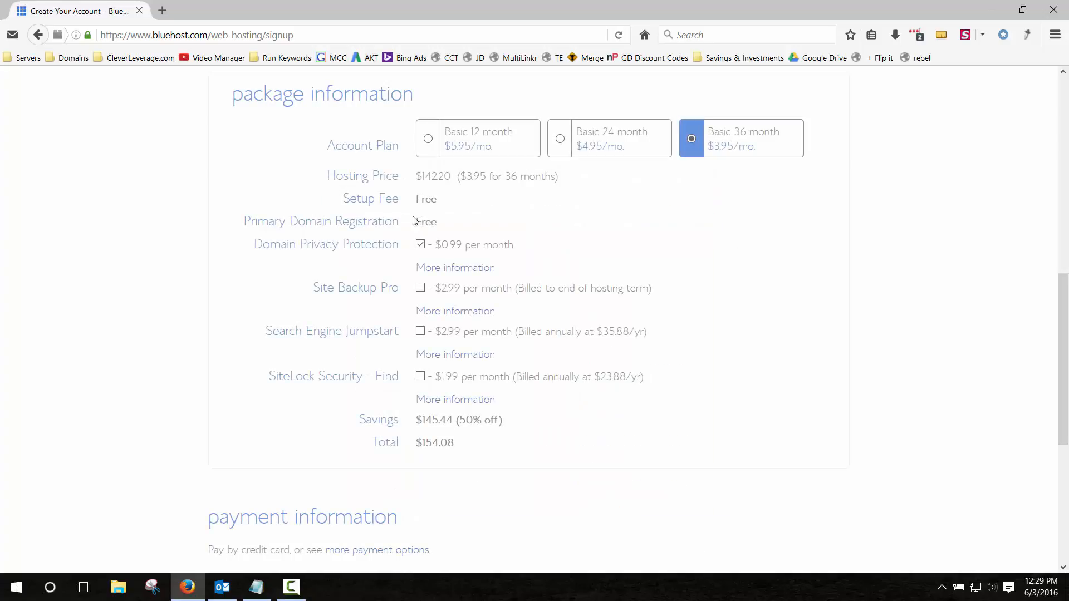
Uncheck Domain Privacy Protection, bringing the total to $142.20.
click(421, 243)
click(421, 245)
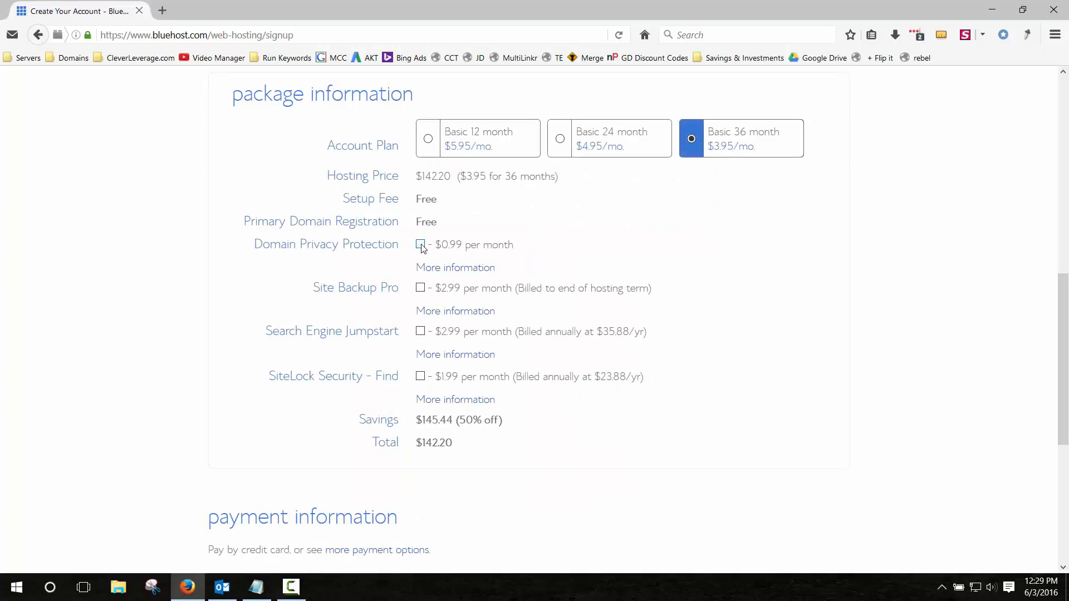
click(420, 245)
click(420, 245)
Agree to the terms of service and submit the hosting sign-up form.
scroll(248, 281, down, 5)
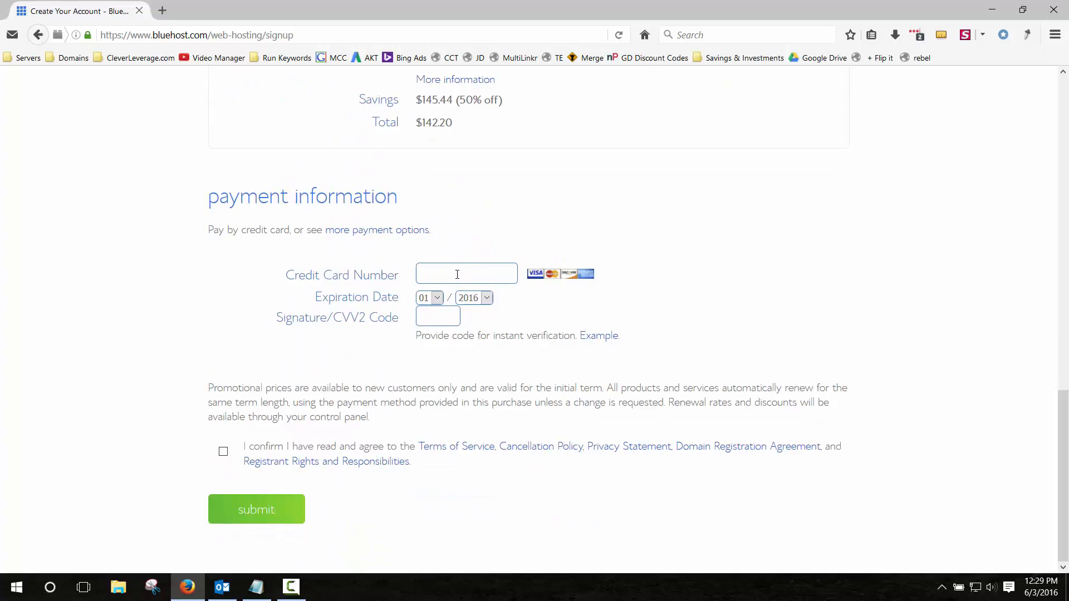
click(225, 450)
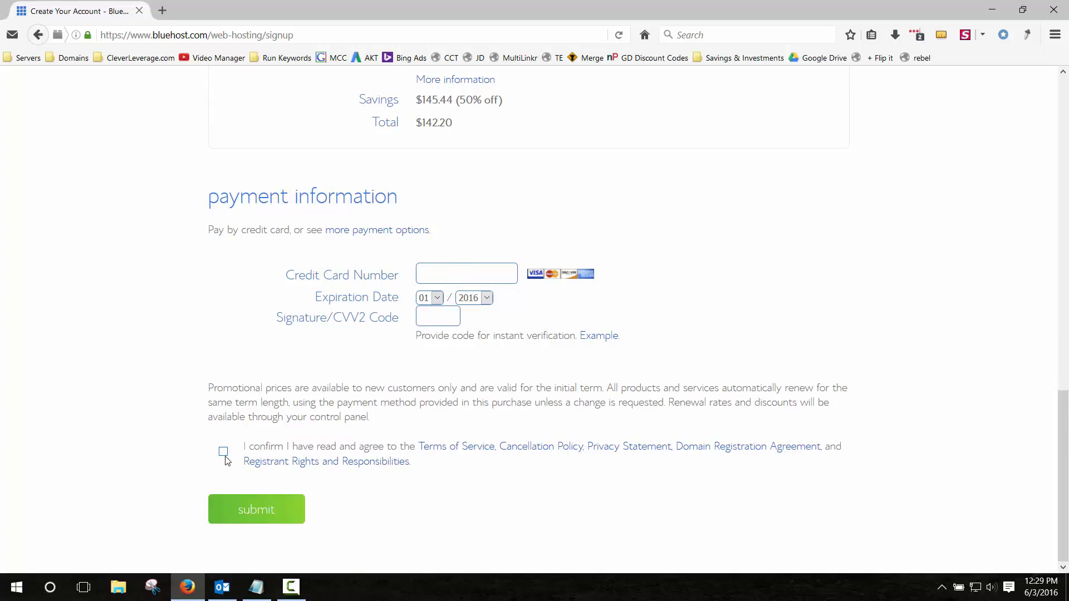
click(253, 511)
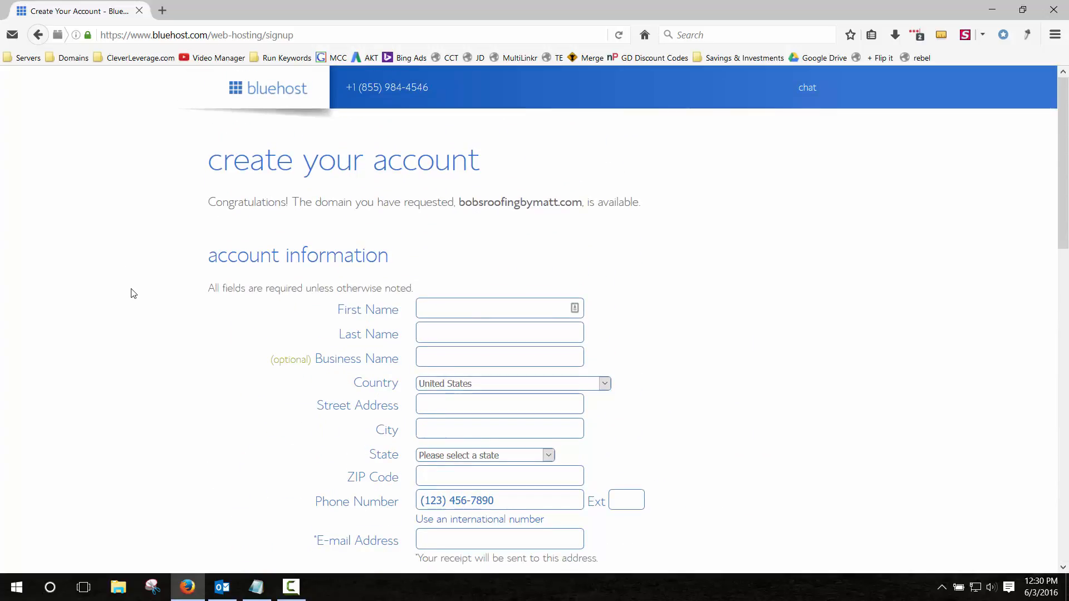
click(221, 589)
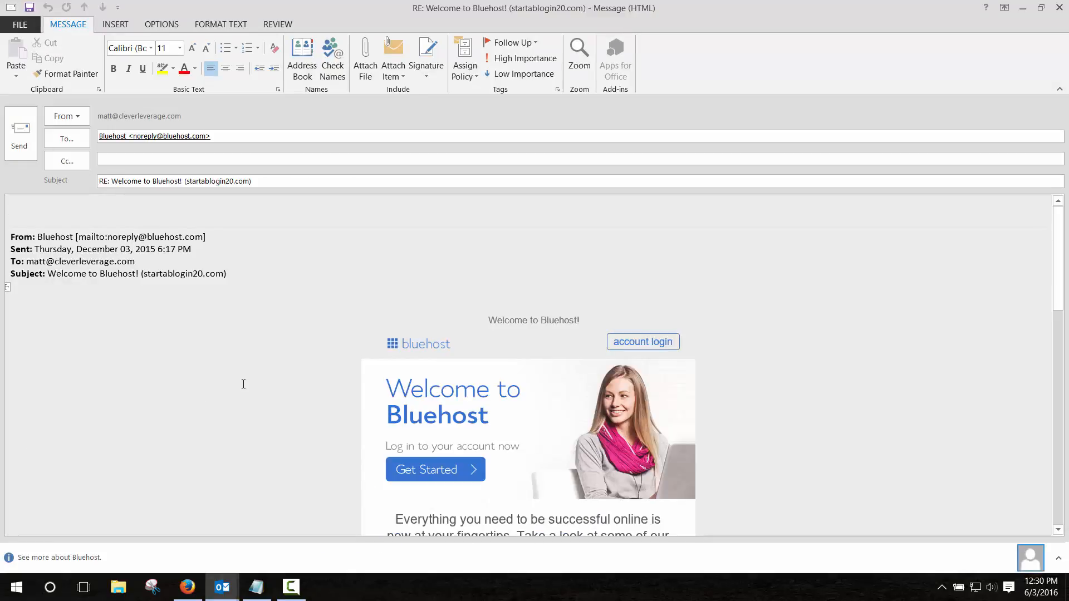
Scroll through the Welcome to Bluehost email and follow its account login link to the cPanel login.
scroll(244, 384, down, 2)
scroll(243, 384, down, 5)
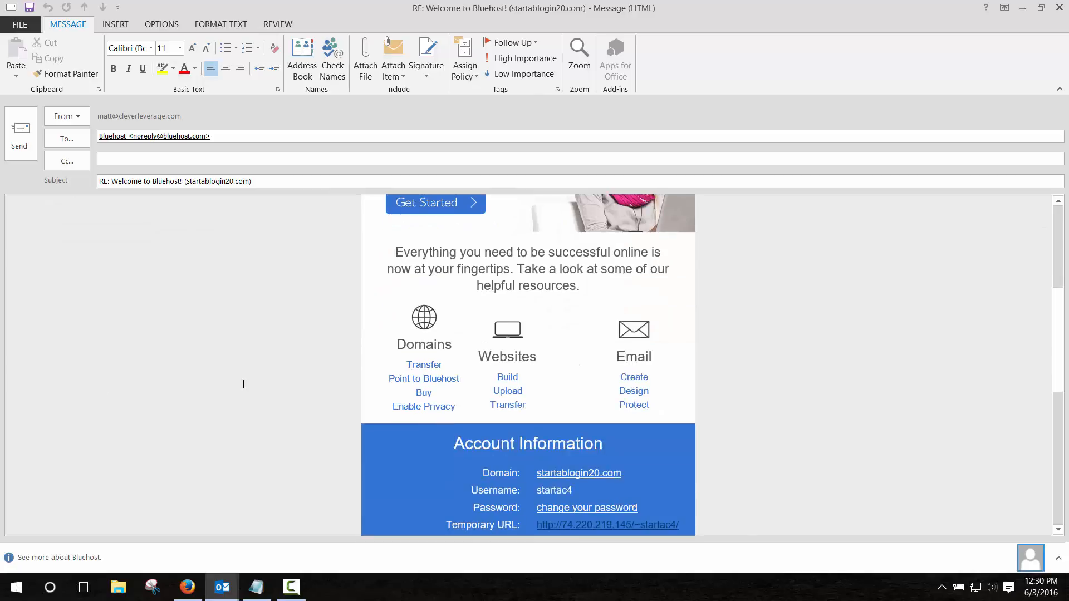
scroll(243, 384, up, 5)
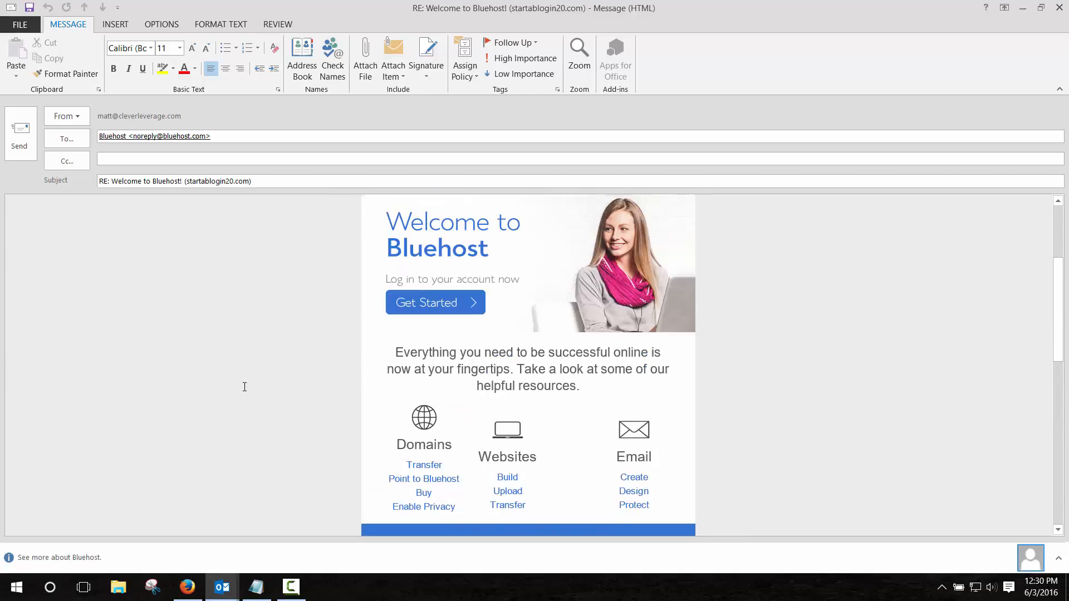
scroll(244, 385, down, 5)
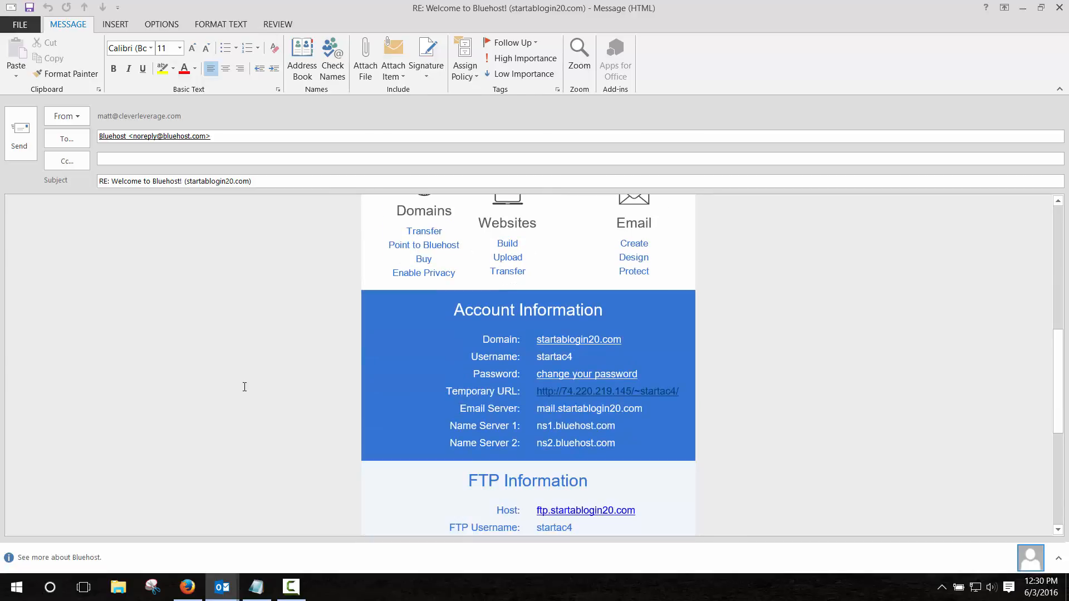
scroll(244, 386, down, 2)
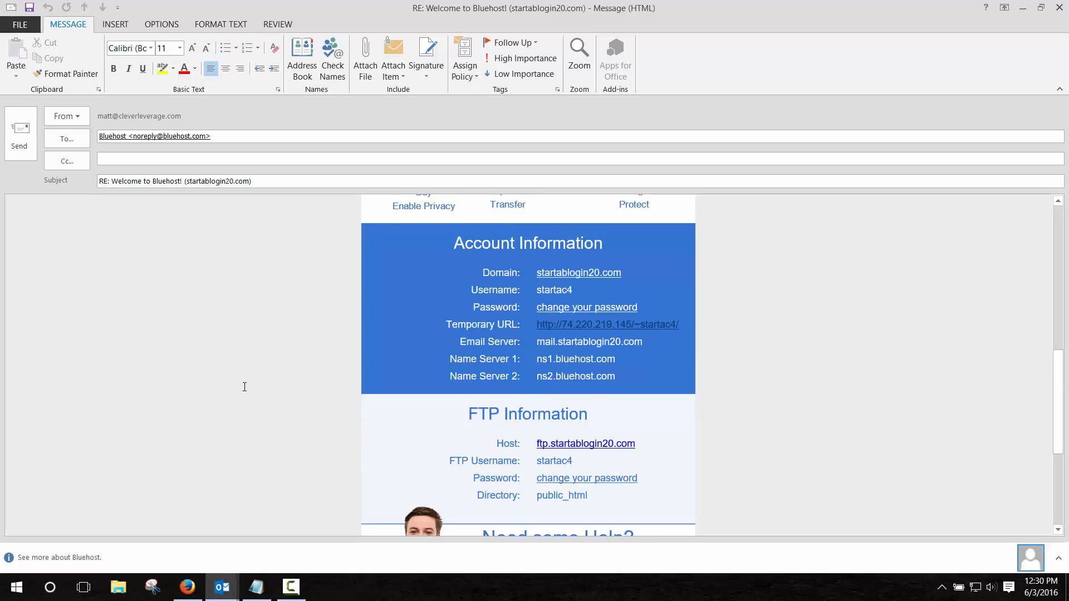
scroll(244, 386, up, 1)
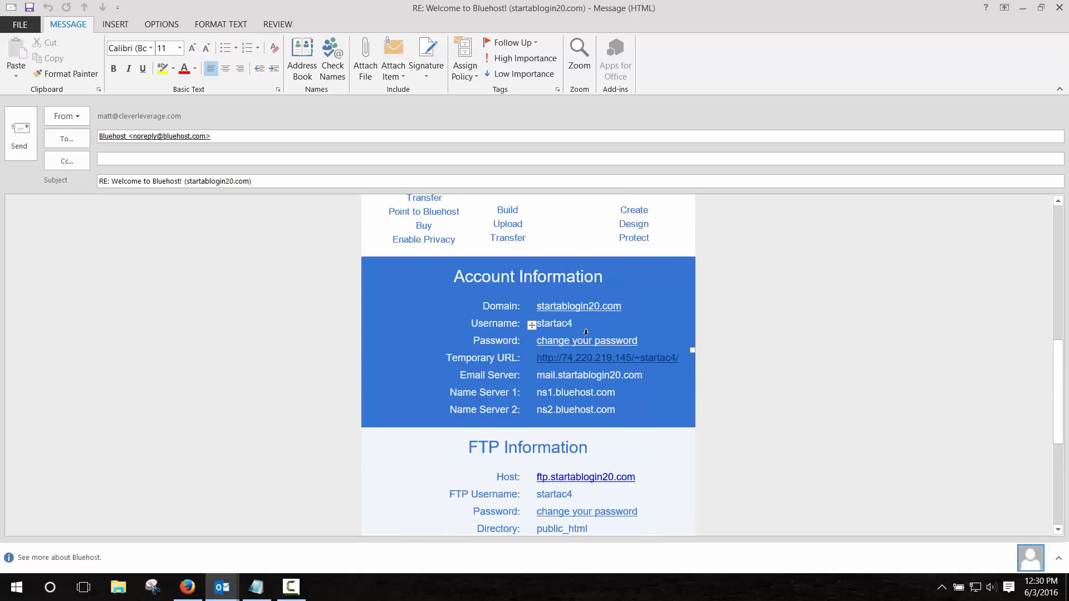
scroll(397, 382, up, 5)
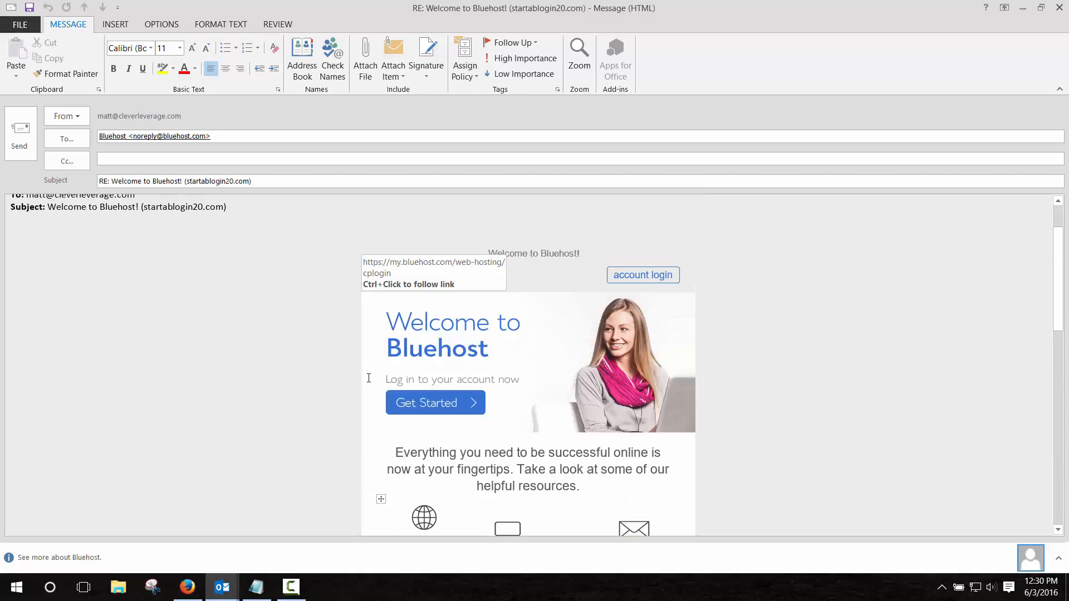
click(438, 404)
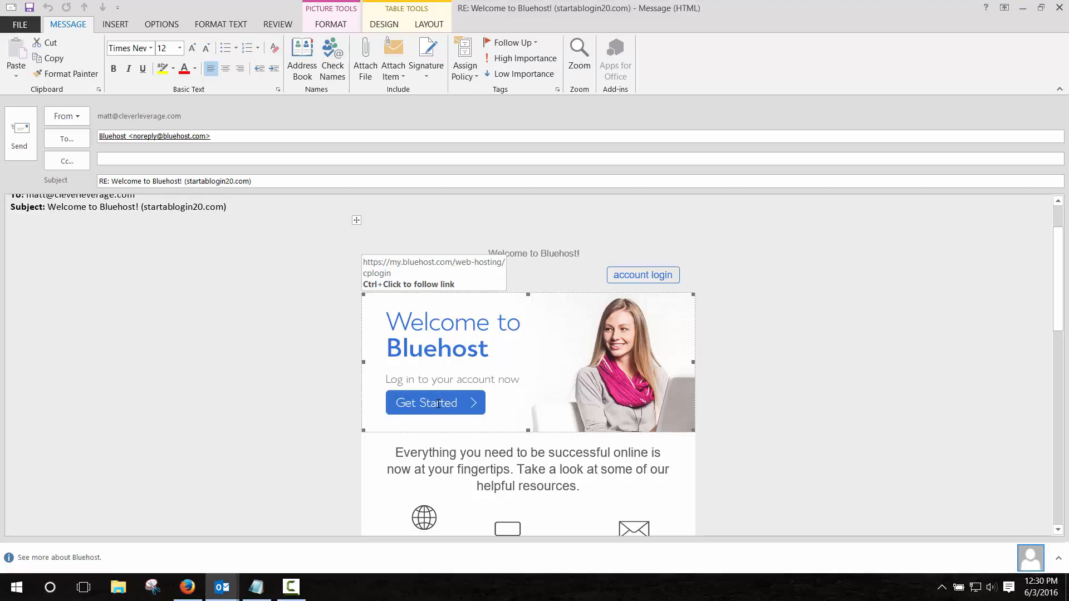
ctrl+click(436, 403)
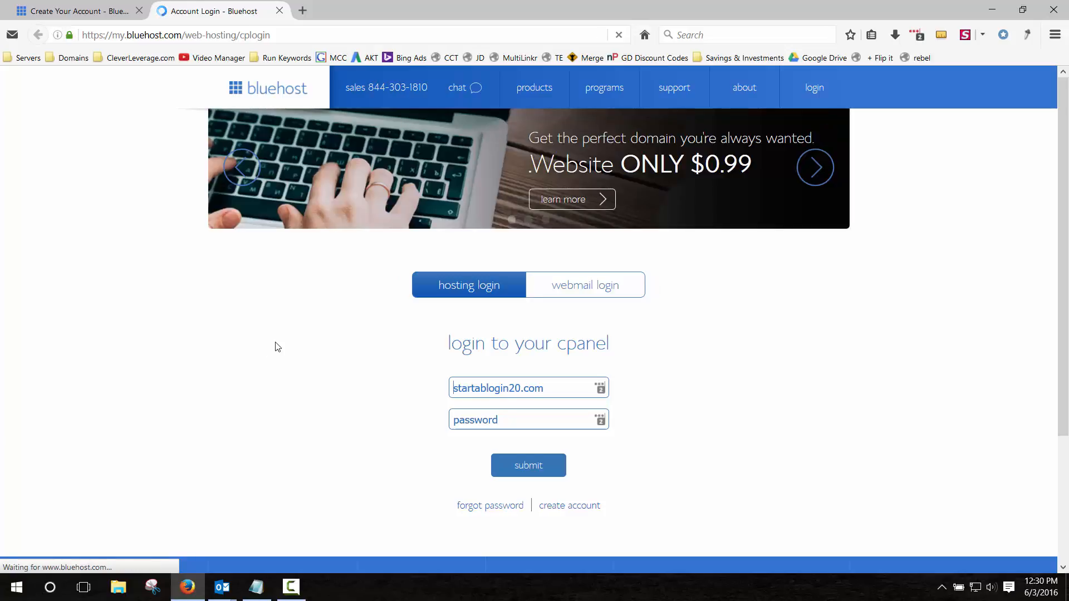
Autofill the saved my.bluehost.com credentials via LastPass and submit the hosting login.
right_click(564, 389)
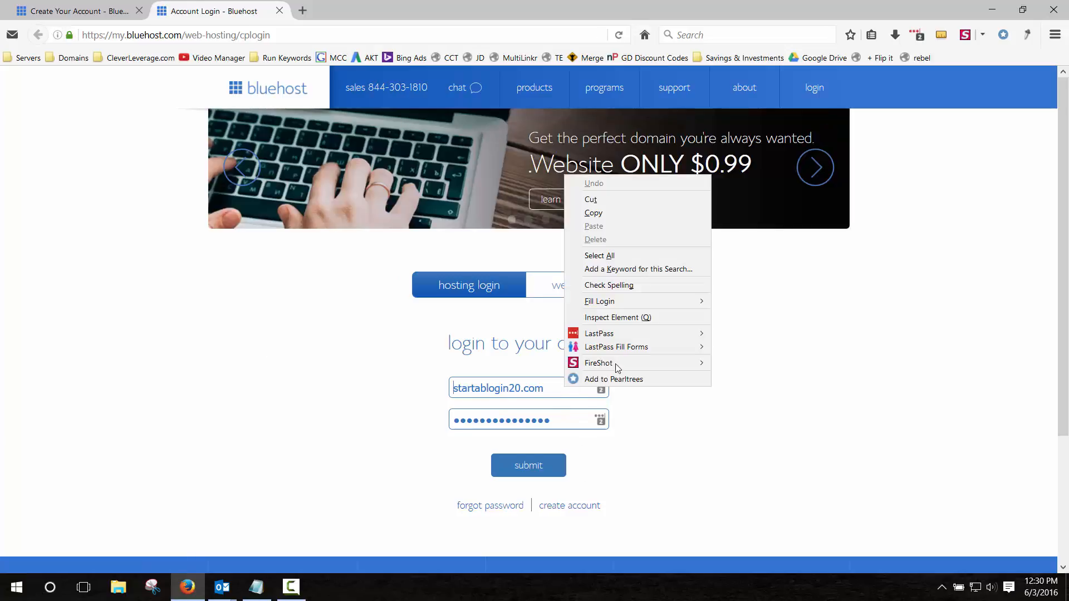
mouse_move(623, 338)
mouse_move(745, 336)
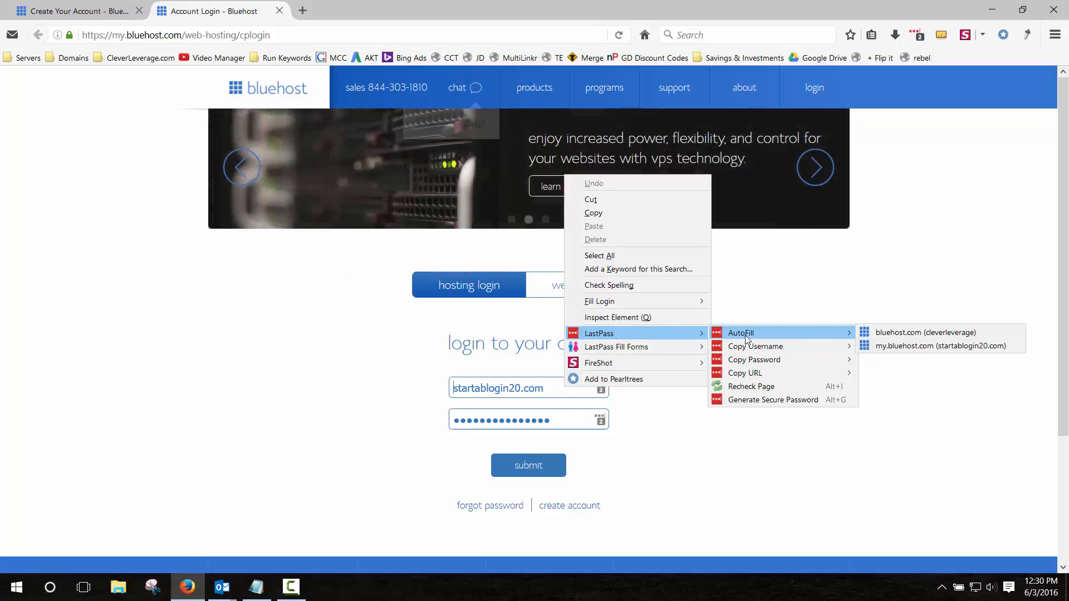
click(909, 345)
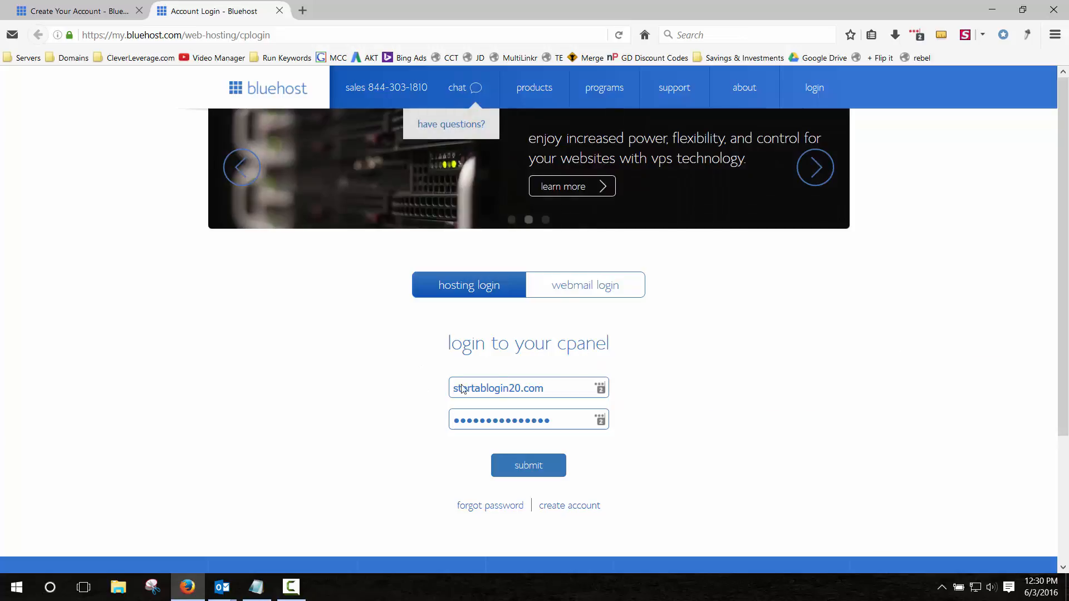
click(528, 468)
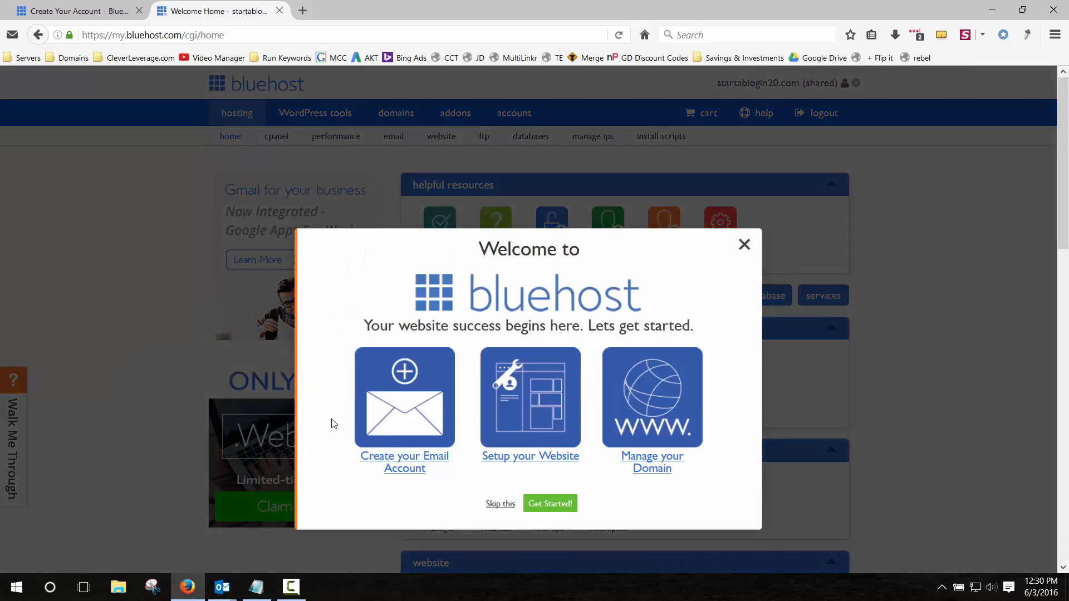
Skip the dashboard welcome tour and reload the Bluehost hosting home page.
click(500, 504)
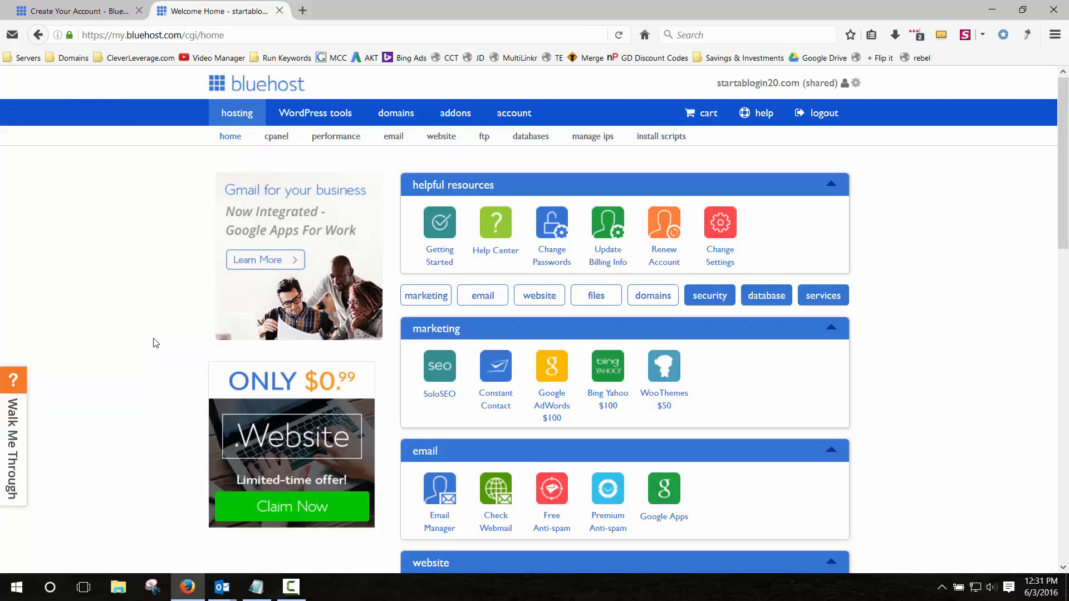
key(F5)
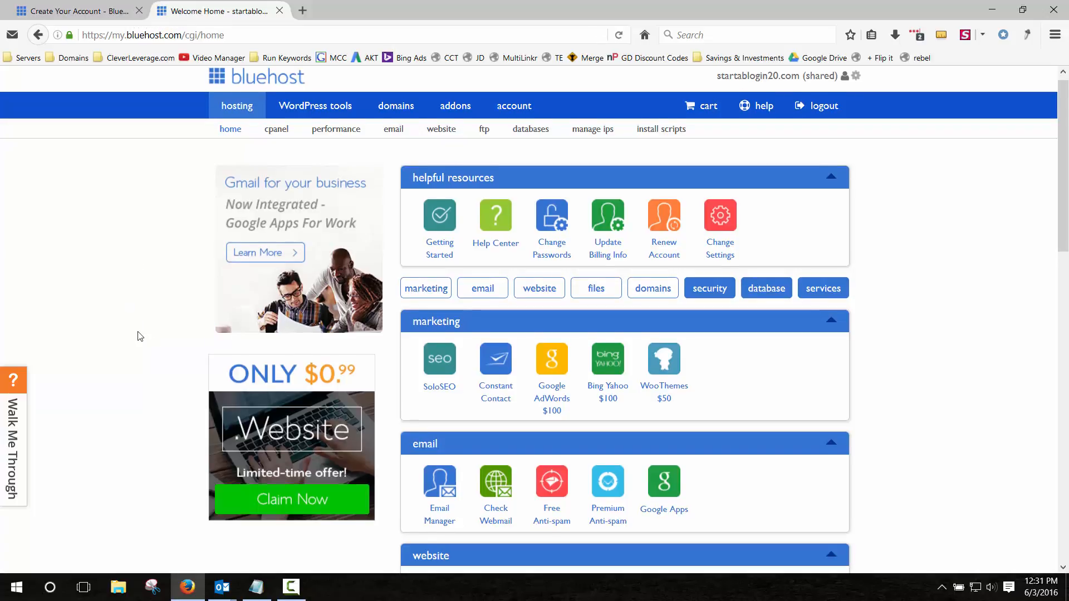
scroll(137, 334, down, 3)
scroll(140, 336, down, 3)
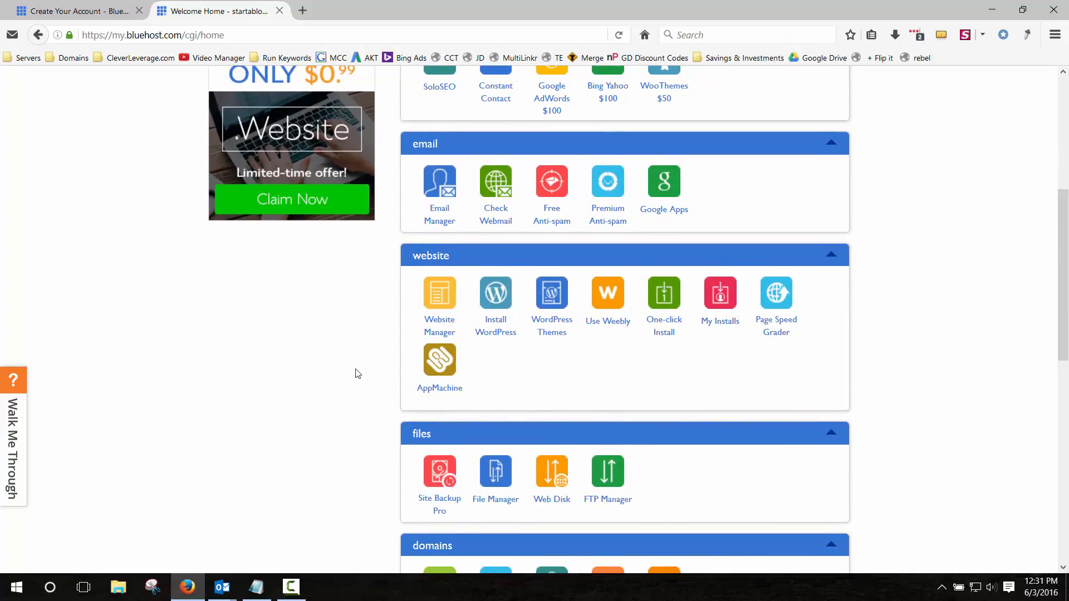
scroll(219, 343, up, 6)
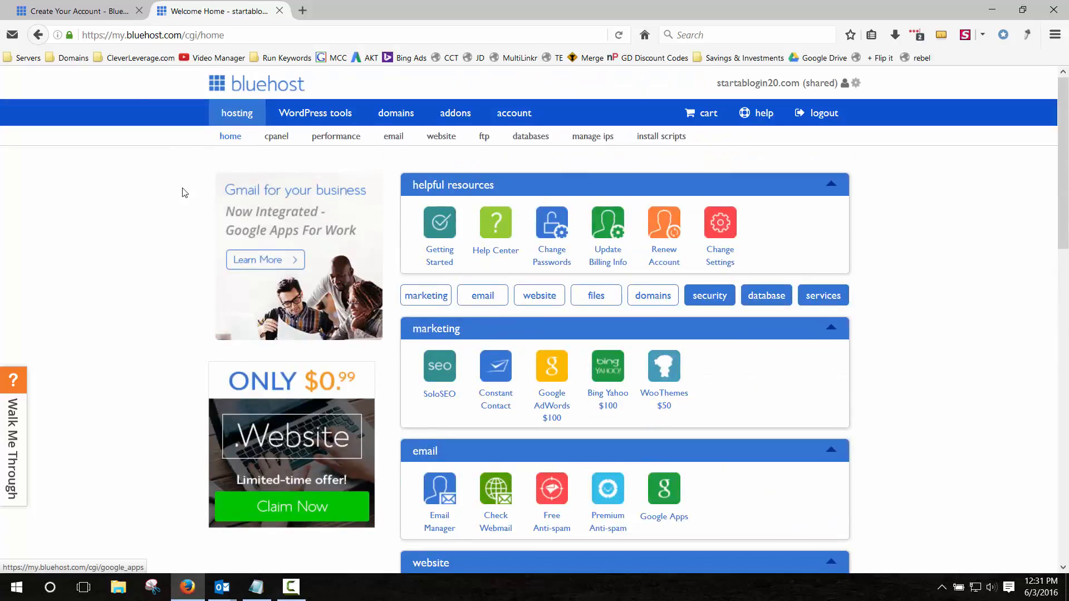
click(238, 116)
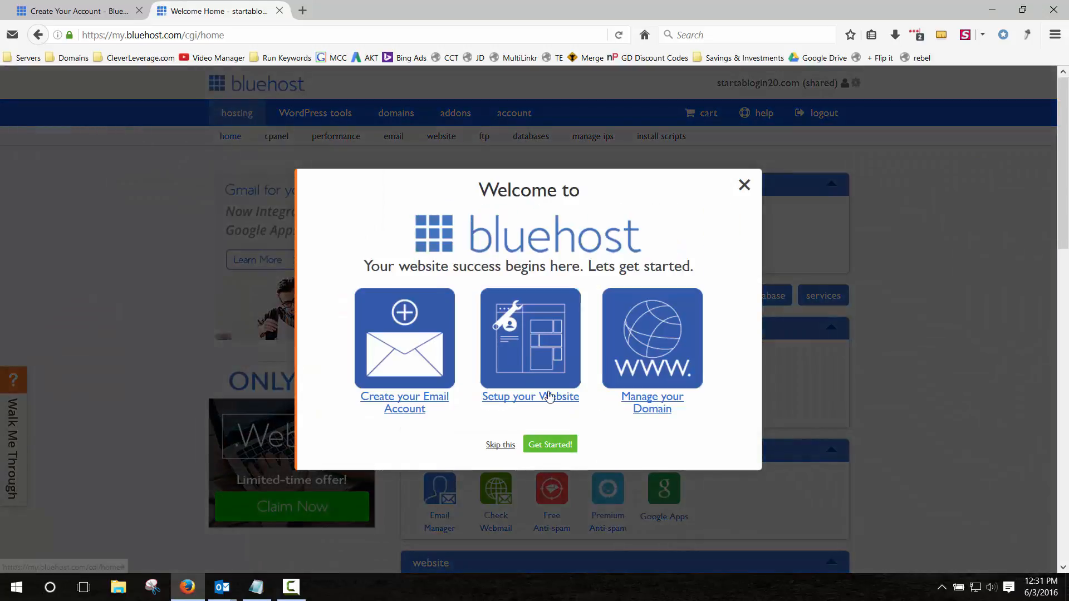
Dismiss the welcome pop-up and start a new WordPress installation from the website panel.
click(746, 185)
scroll(577, 304, down, 4)
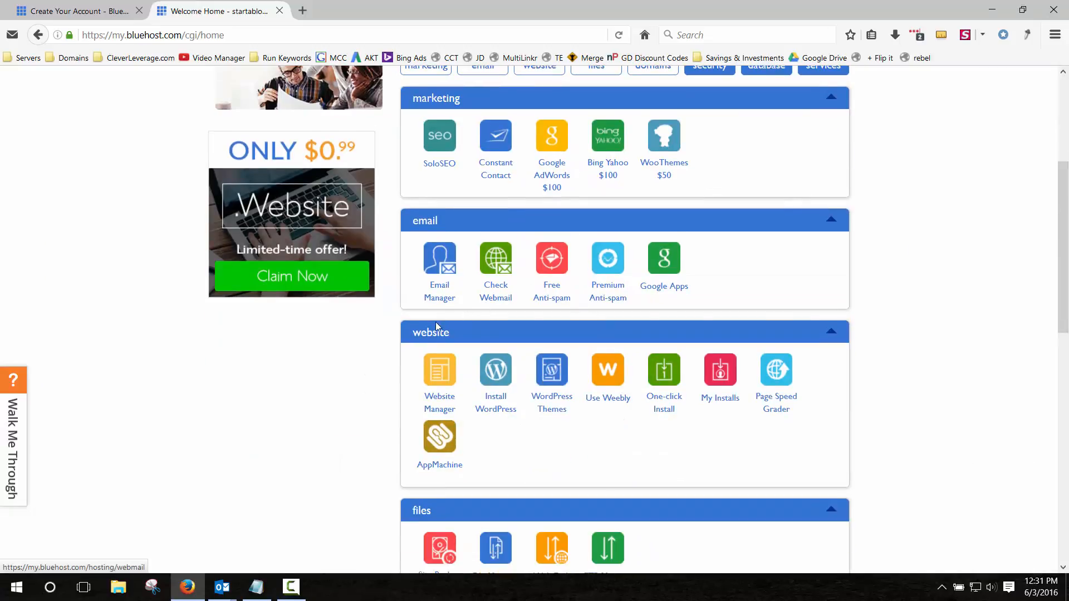
click(498, 373)
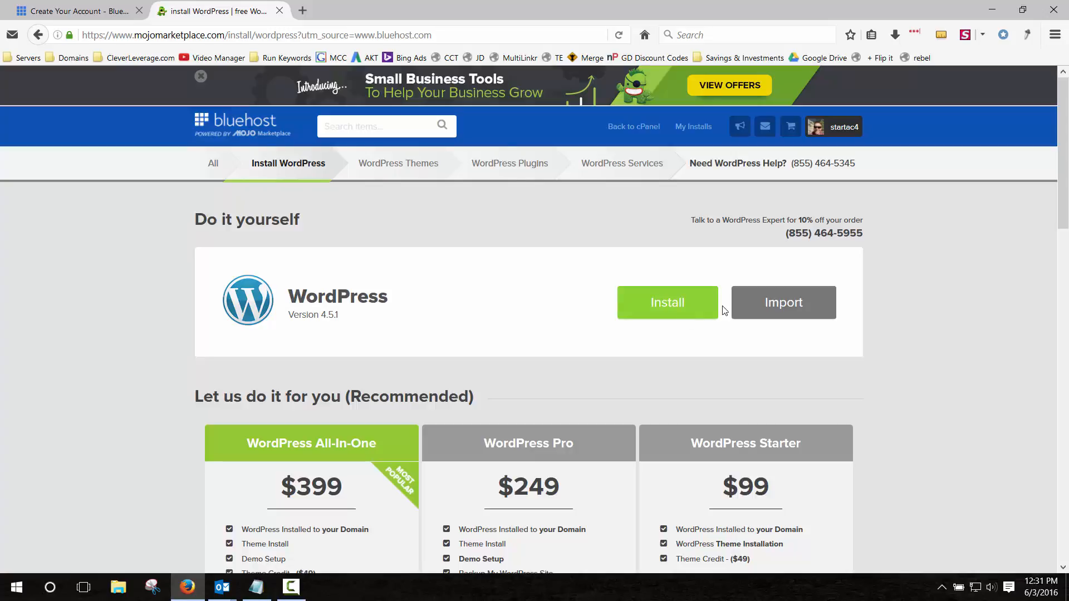
click(660, 304)
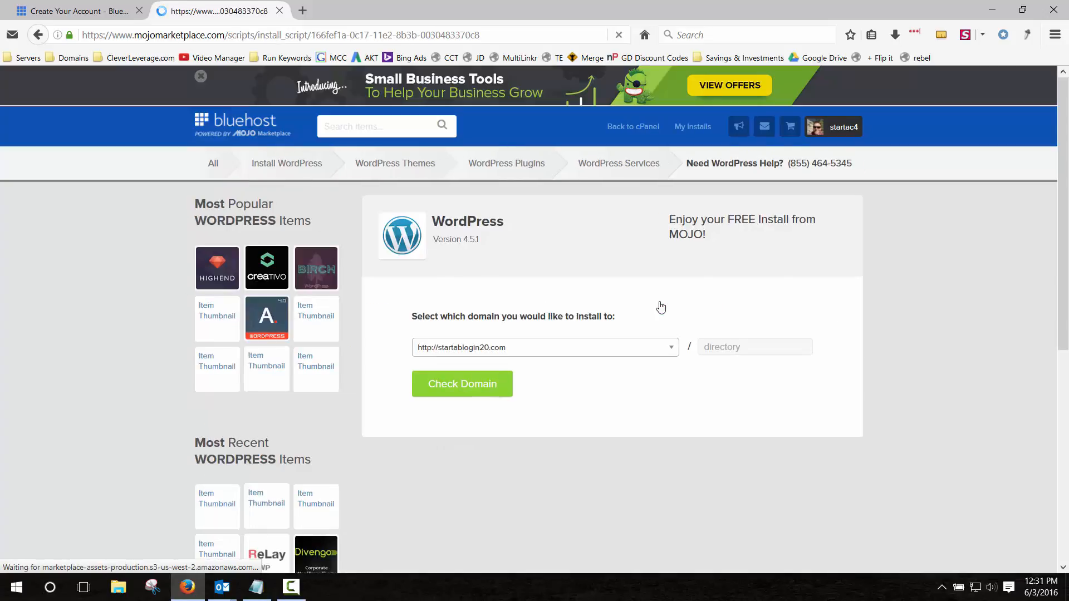
scroll(559, 284, down, 2)
scroll(562, 290, down, 2)
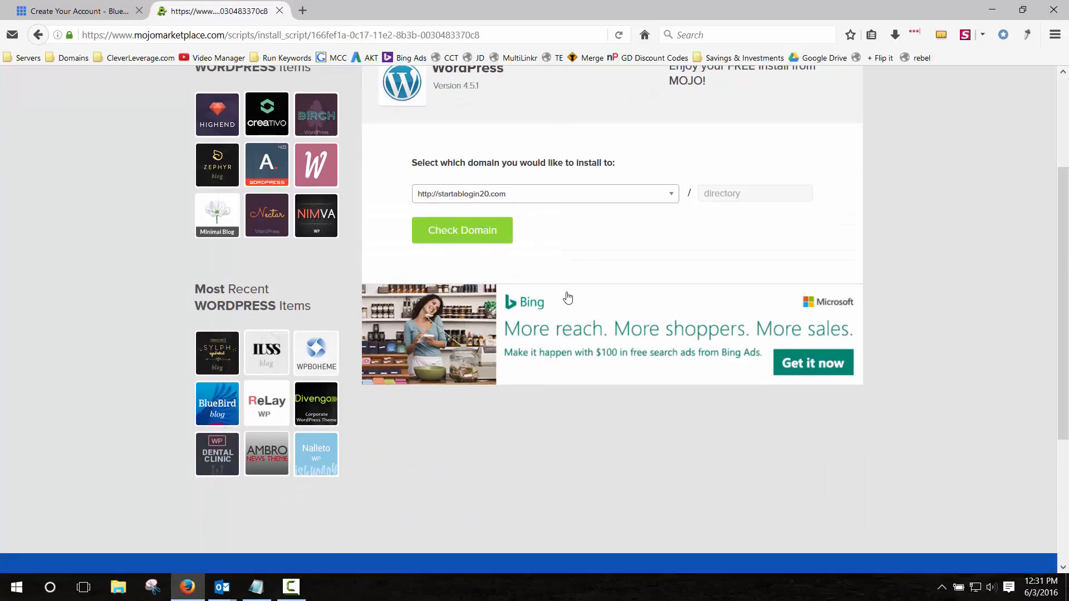
click(575, 199)
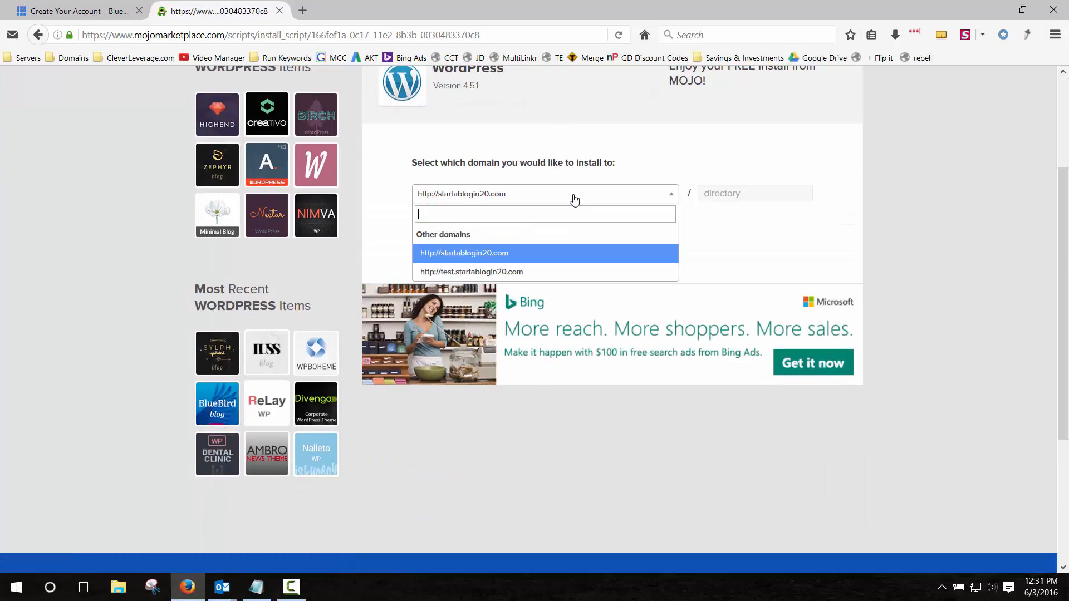
click(499, 272)
click(471, 235)
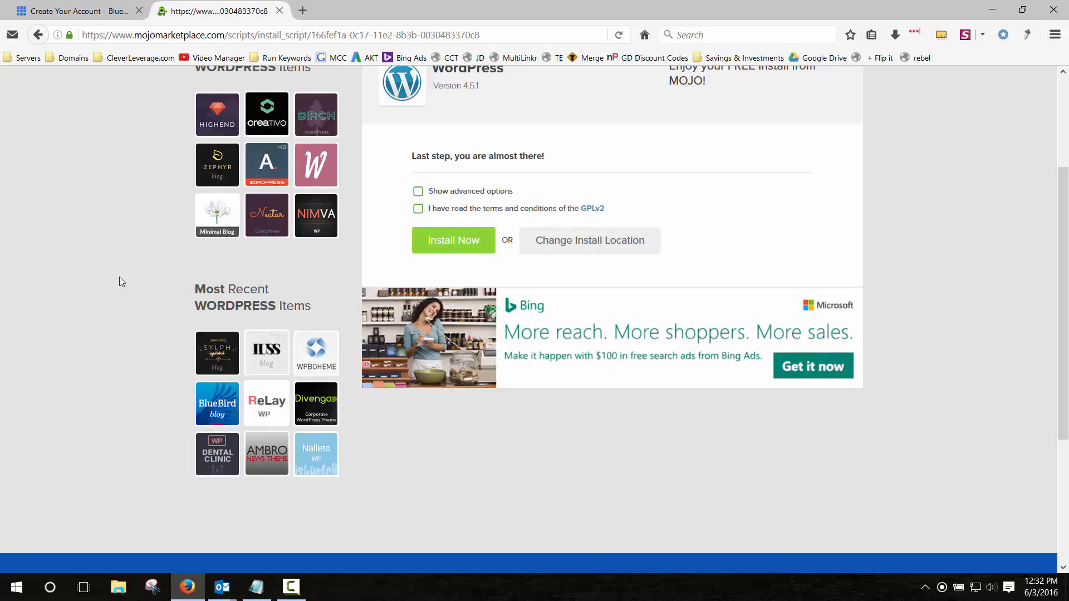
Show the advanced install options and accept the GPLv2 terms and conditions.
scroll(171, 325, up, 3)
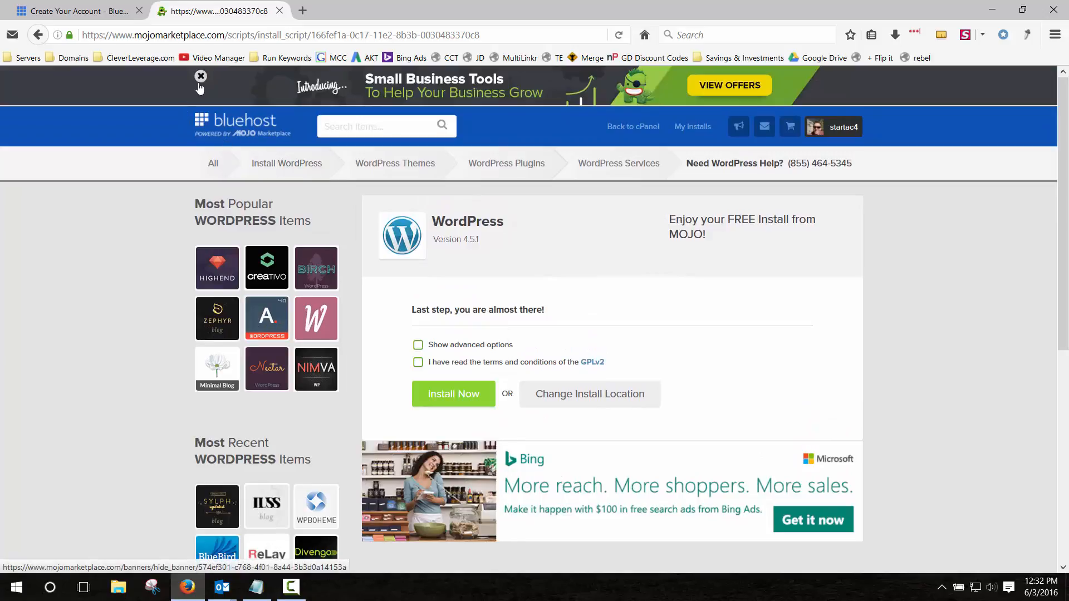
click(418, 345)
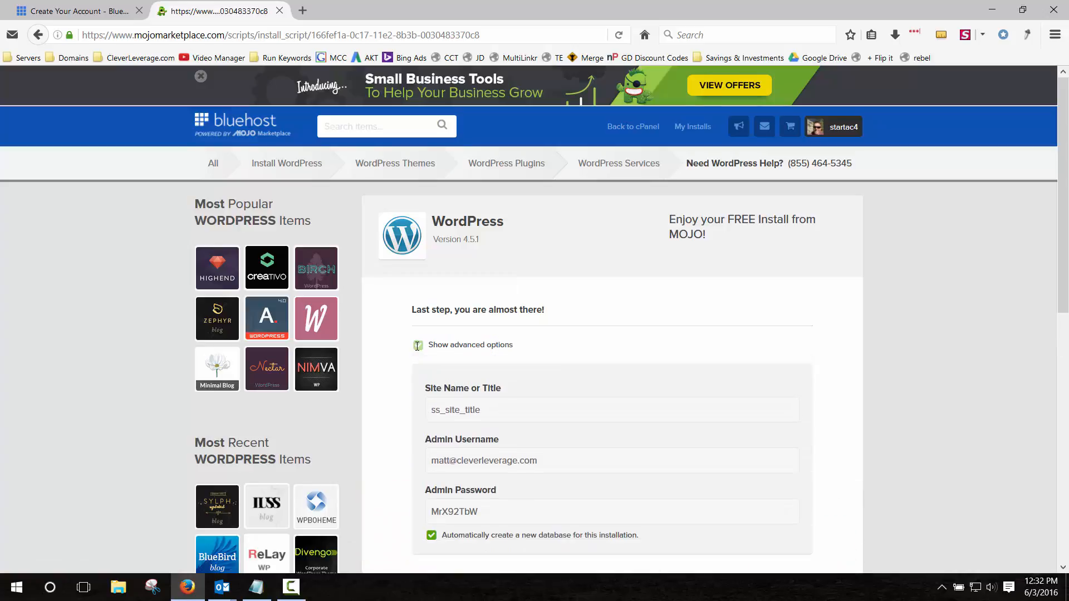
scroll(418, 348, down, 4)
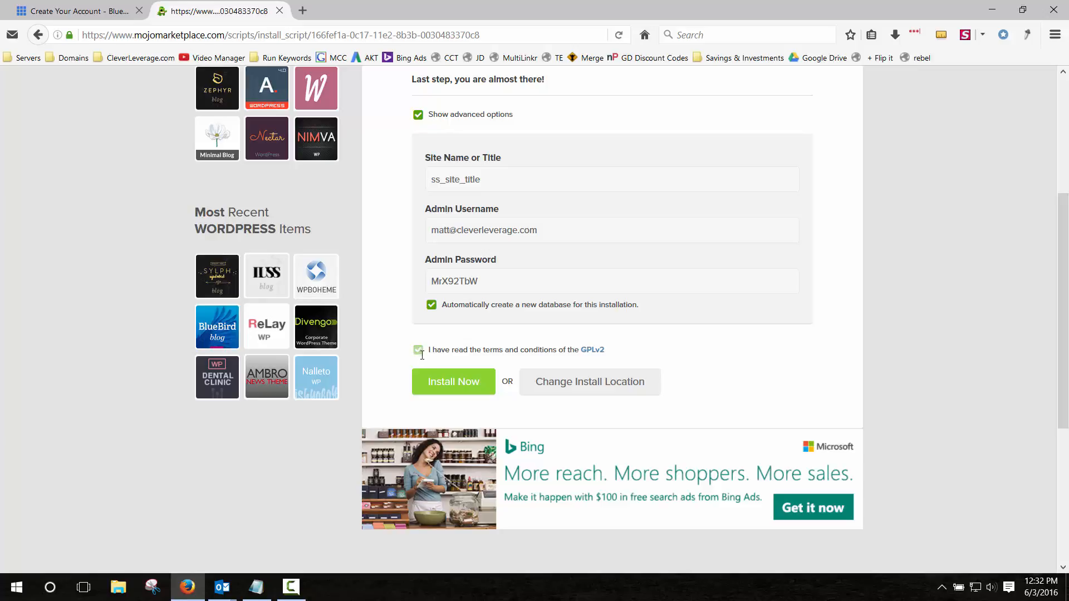
click(422, 354)
Set the site title to 'Bobs Roofing By Matt' and enter a custom admin username.
triple_click(499, 179)
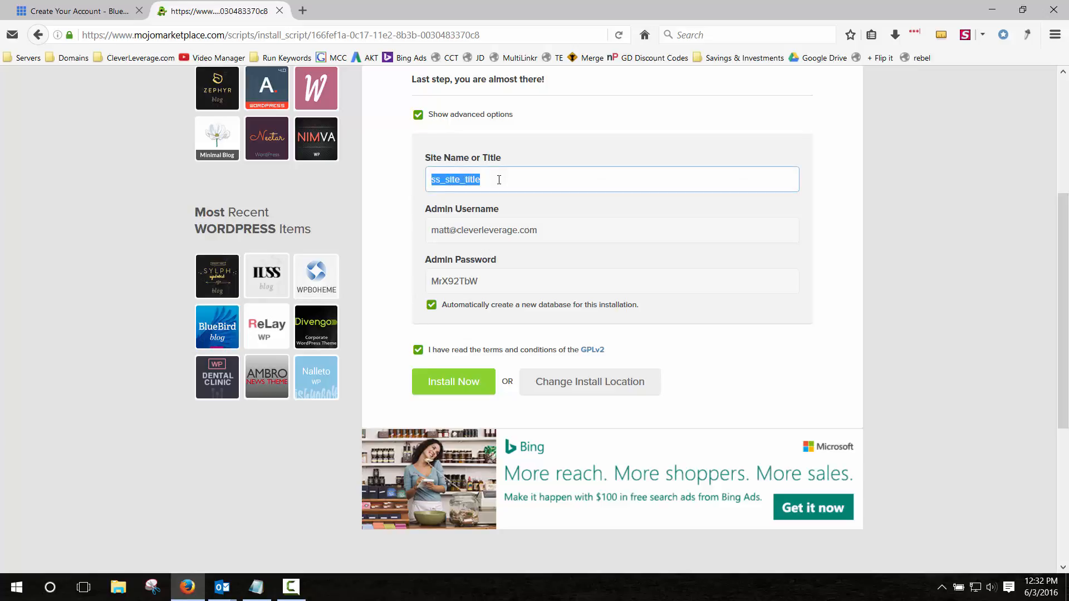
text(Bobs Roofing By Matt)
key(Tab)
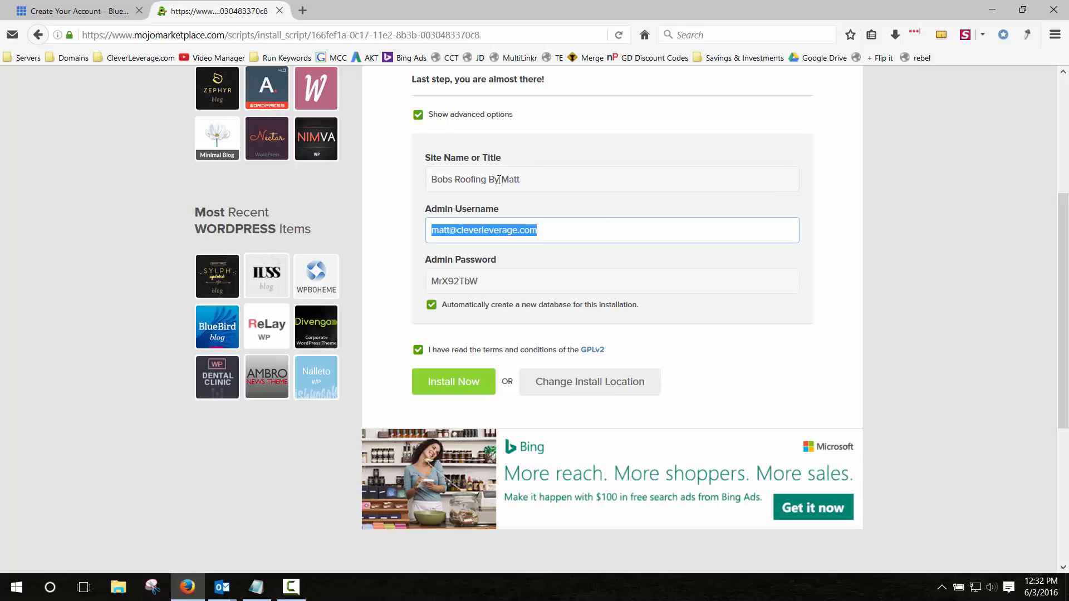
text(matt)
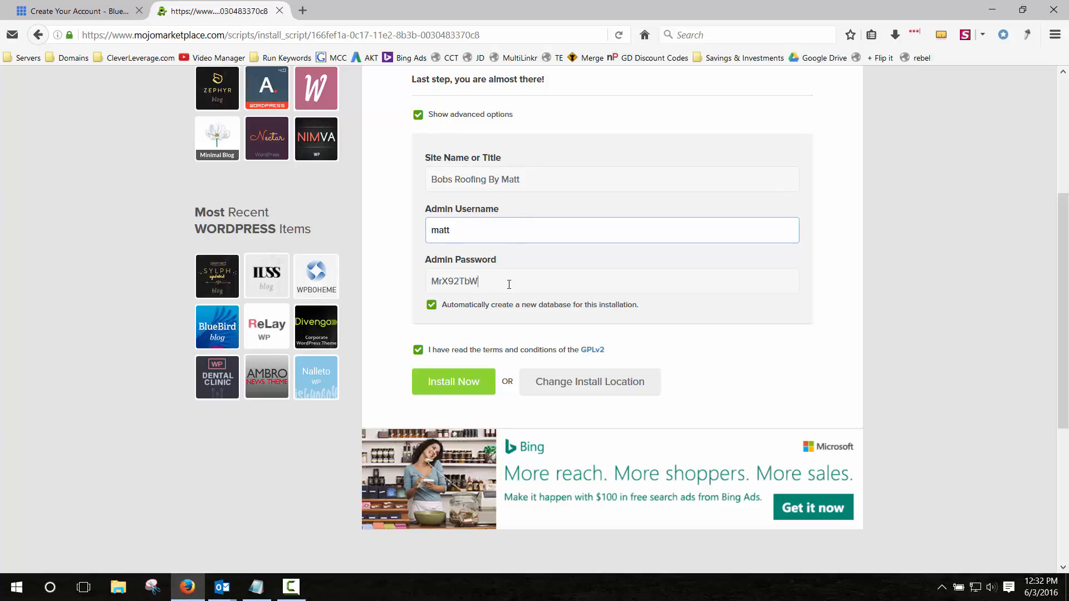
key(Tab)
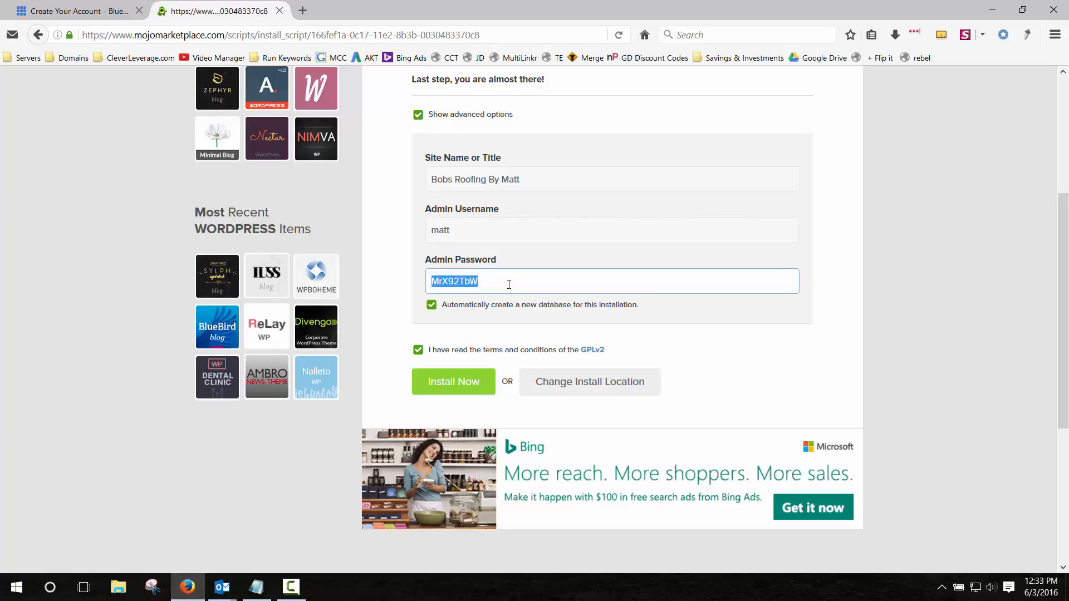
Copy the generated admin password and launch the WordPress installation.
right_click(509, 284)
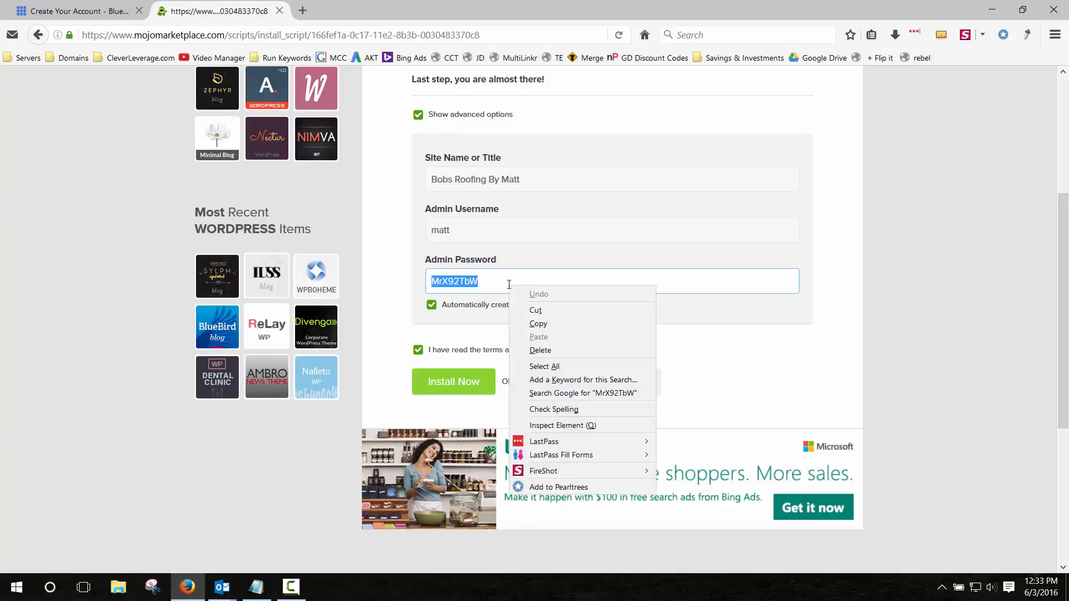
click(538, 323)
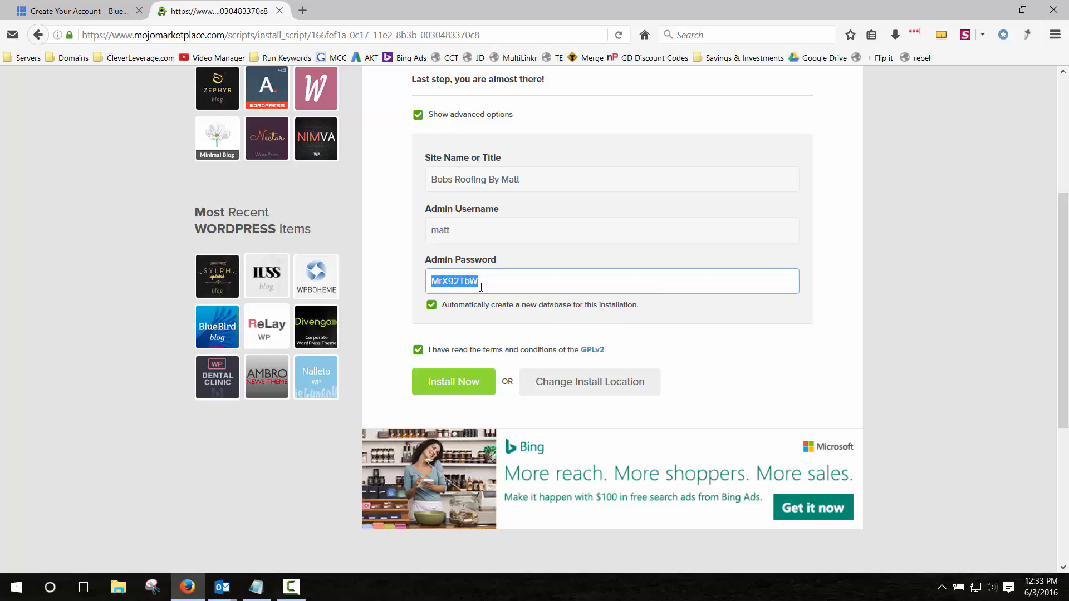
scroll(483, 296, up, 3)
scroll(488, 302, down, 3)
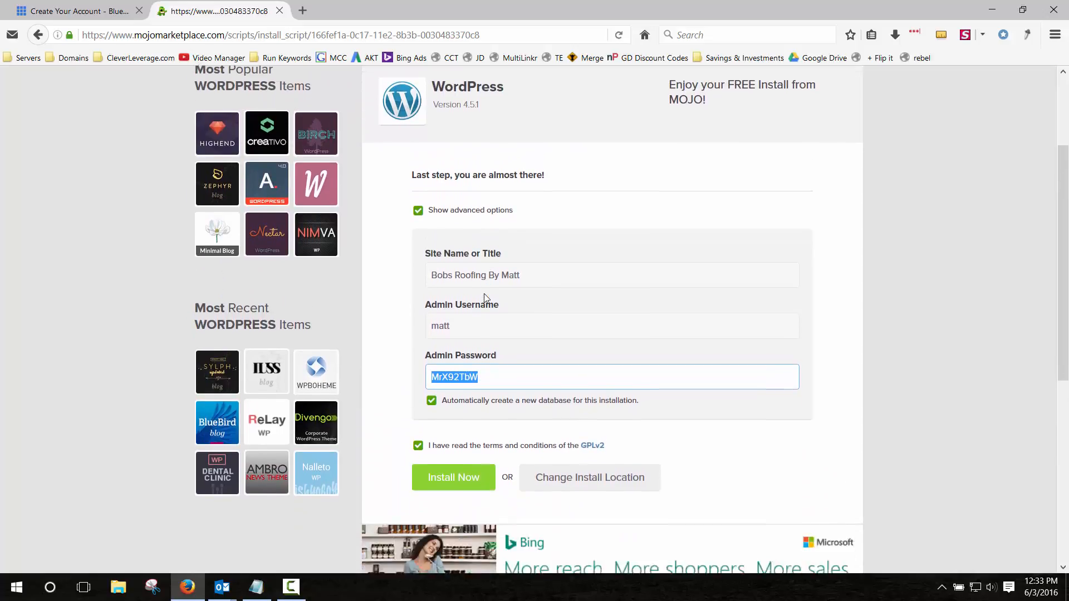
click(464, 386)
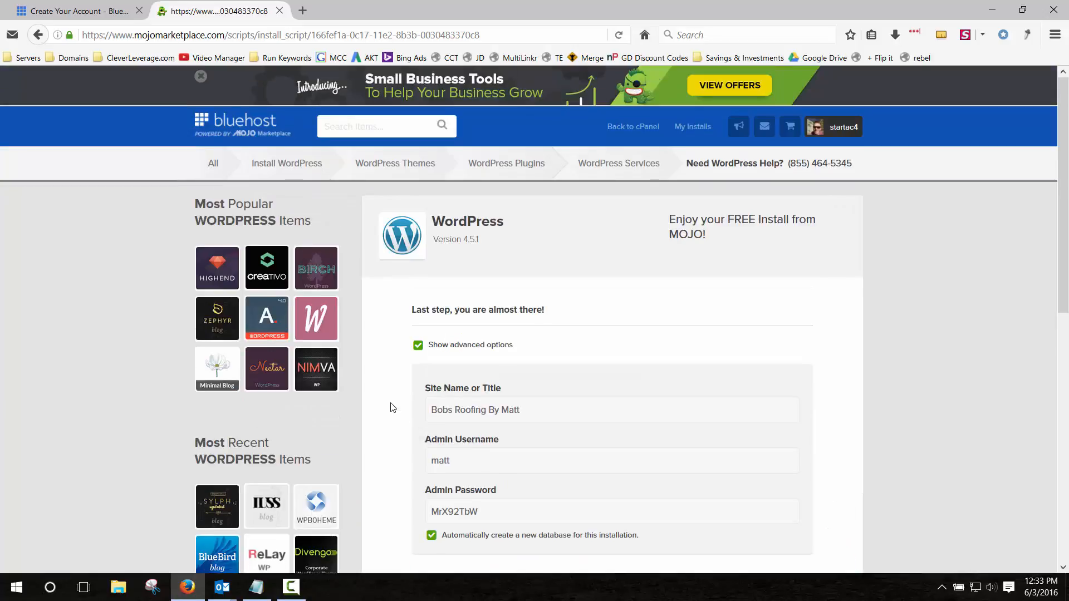
Watch the queued install until it completes, then open its View Credentials page.
scroll(386, 398, down, 7)
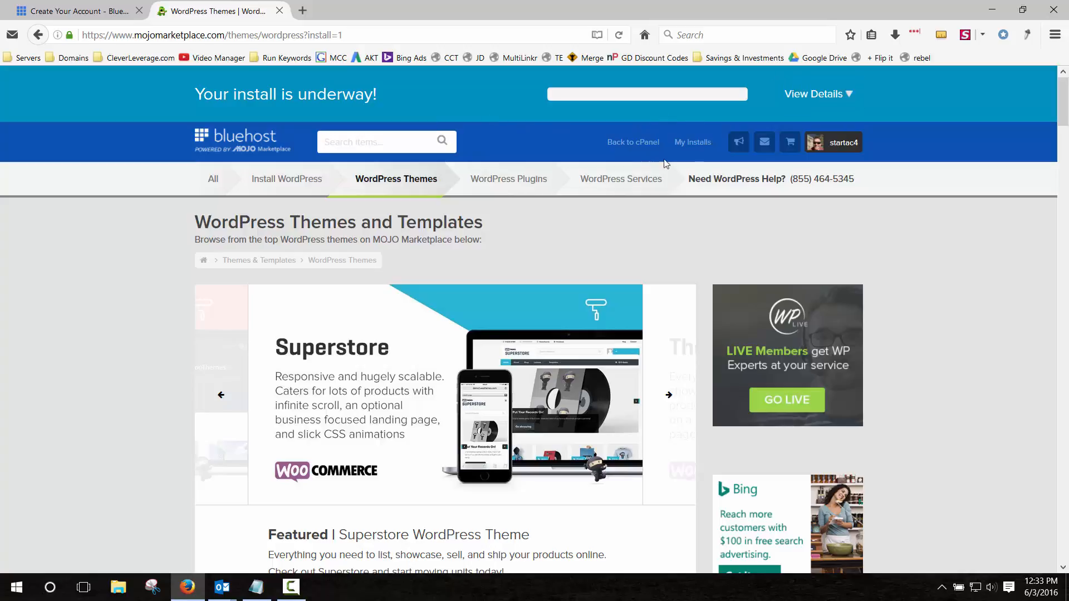
click(849, 97)
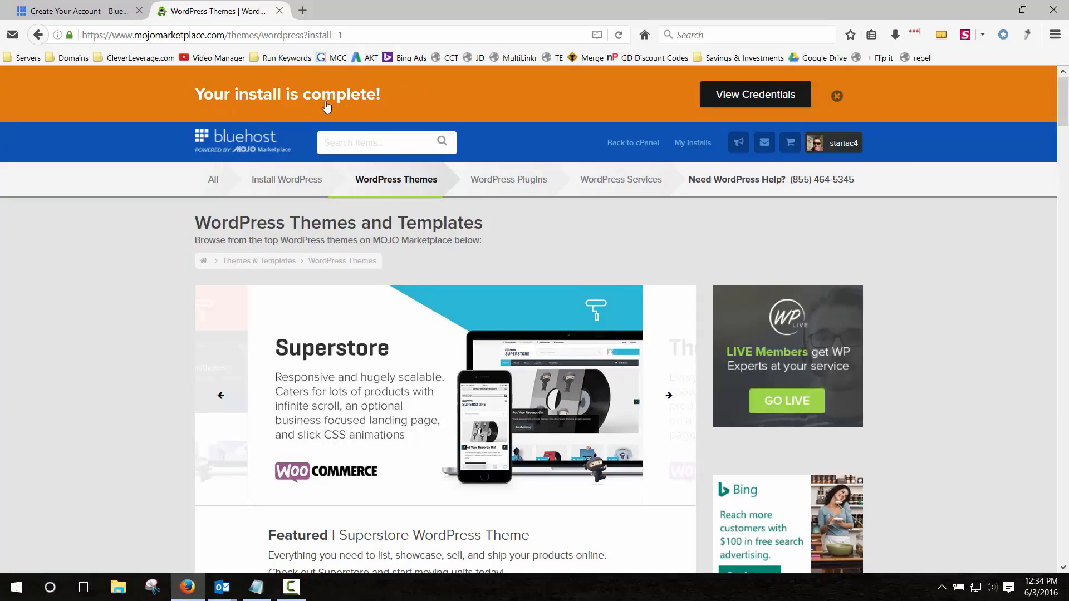
click(744, 95)
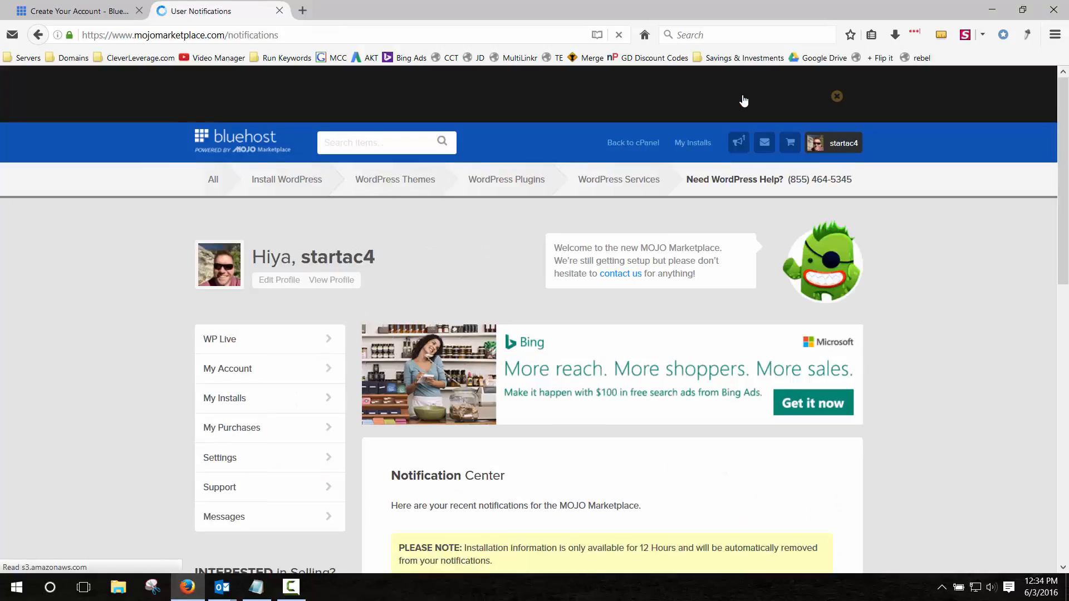
Open the finished install's credentials and follow the Admin URL to the wp-login.php page.
scroll(118, 240, down, 4)
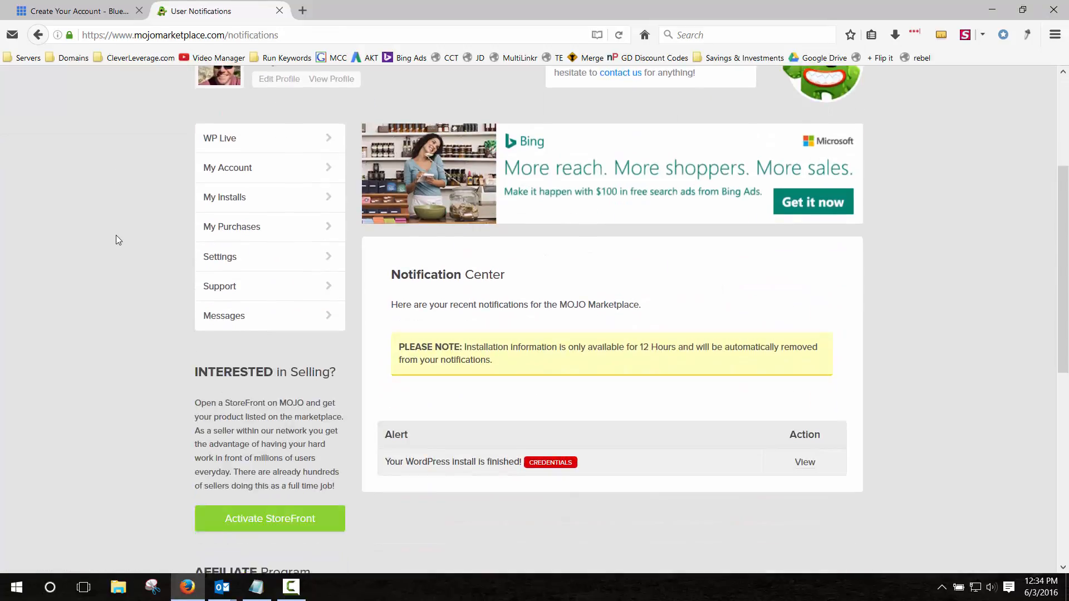
scroll(118, 240, down, 3)
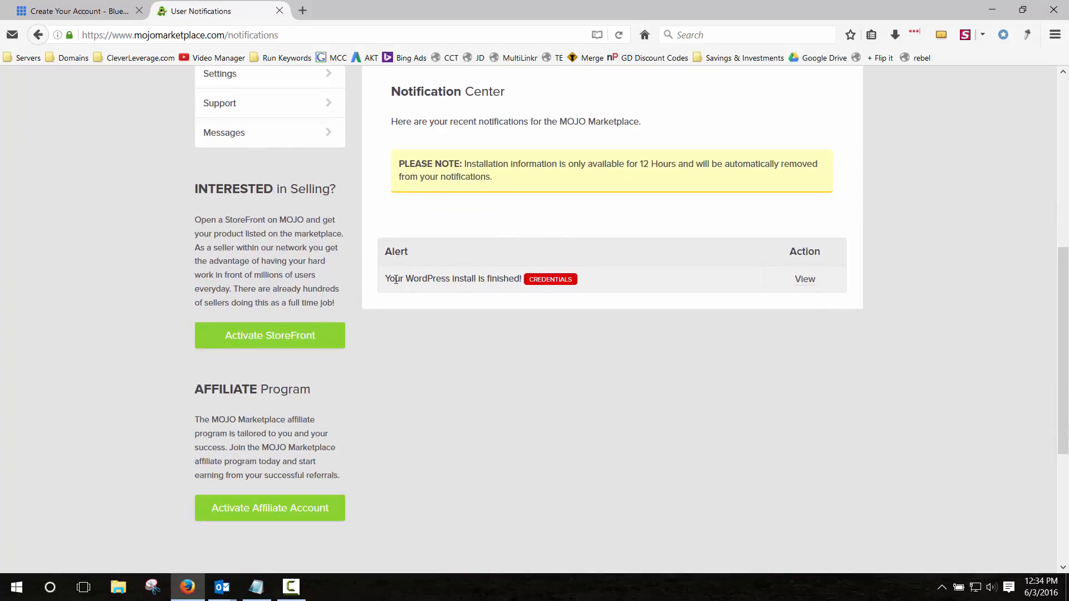
drag(394, 279, 546, 278)
click(805, 279)
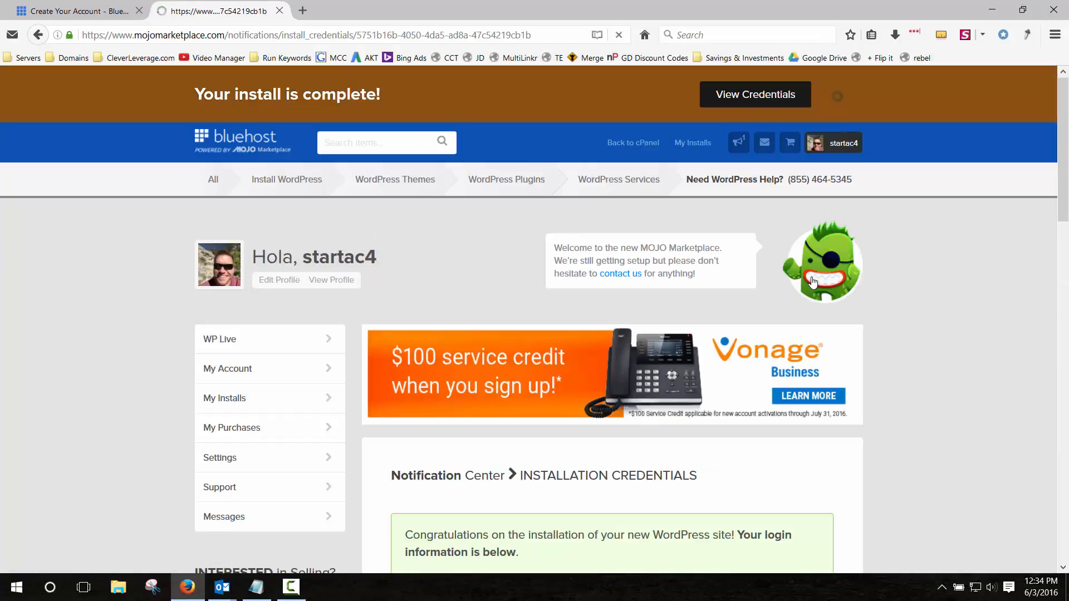
scroll(473, 209, down, 6)
scroll(474, 210, down, 3)
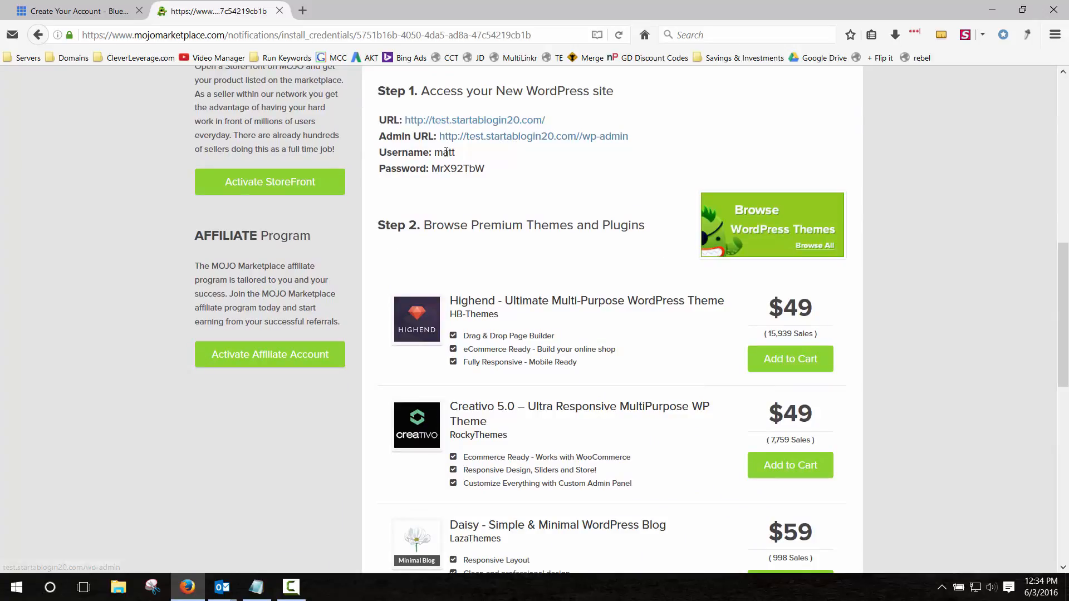
scroll(465, 206, up, 1)
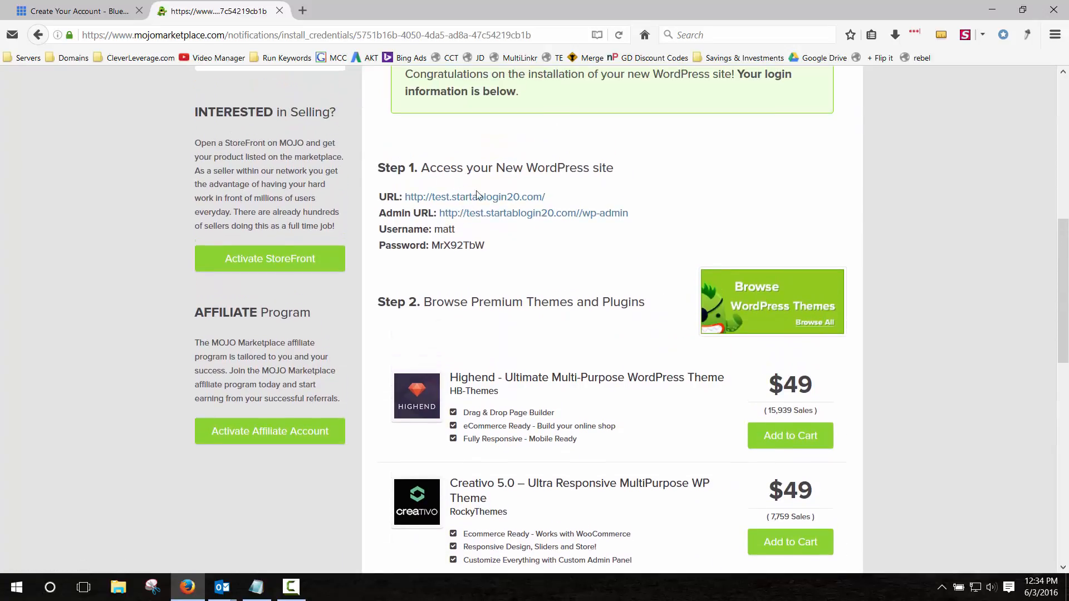
click(540, 223)
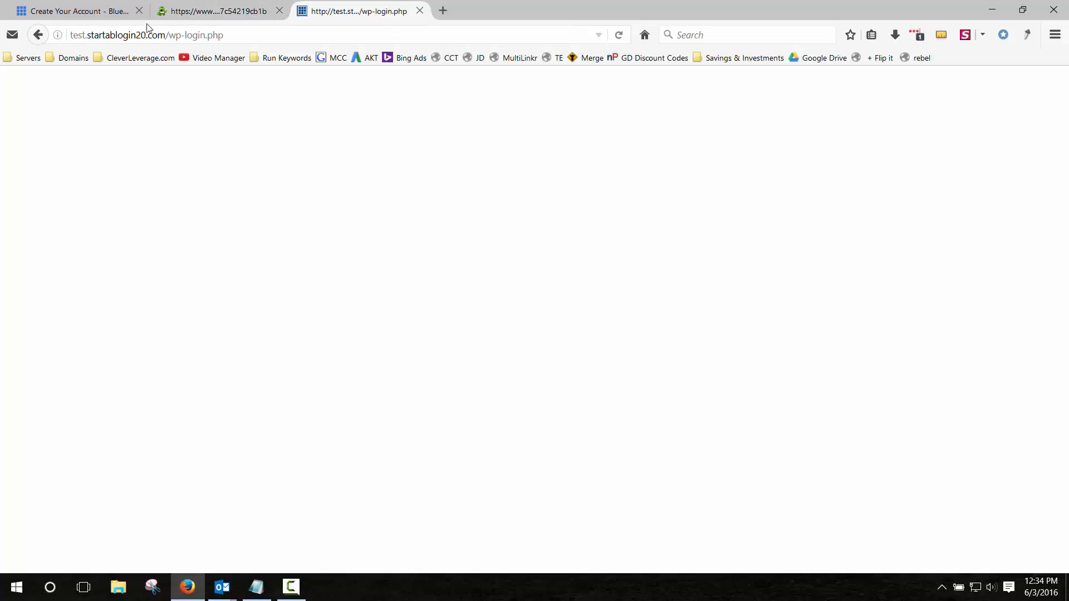
Return to the test site's login form and grab the username from the credentials tab.
click(37, 35)
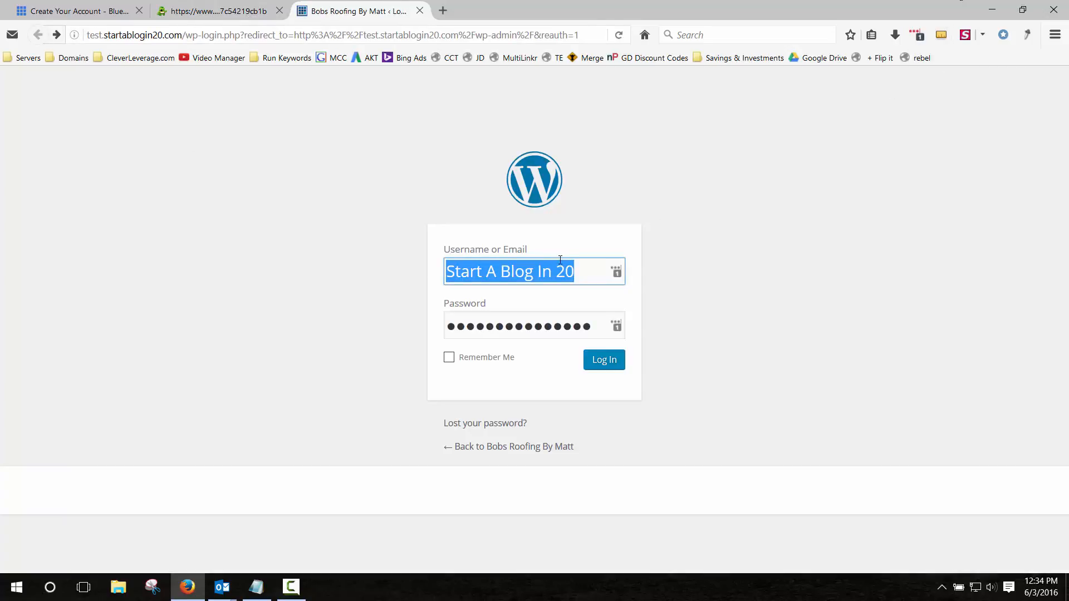
click(524, 327)
click(523, 327)
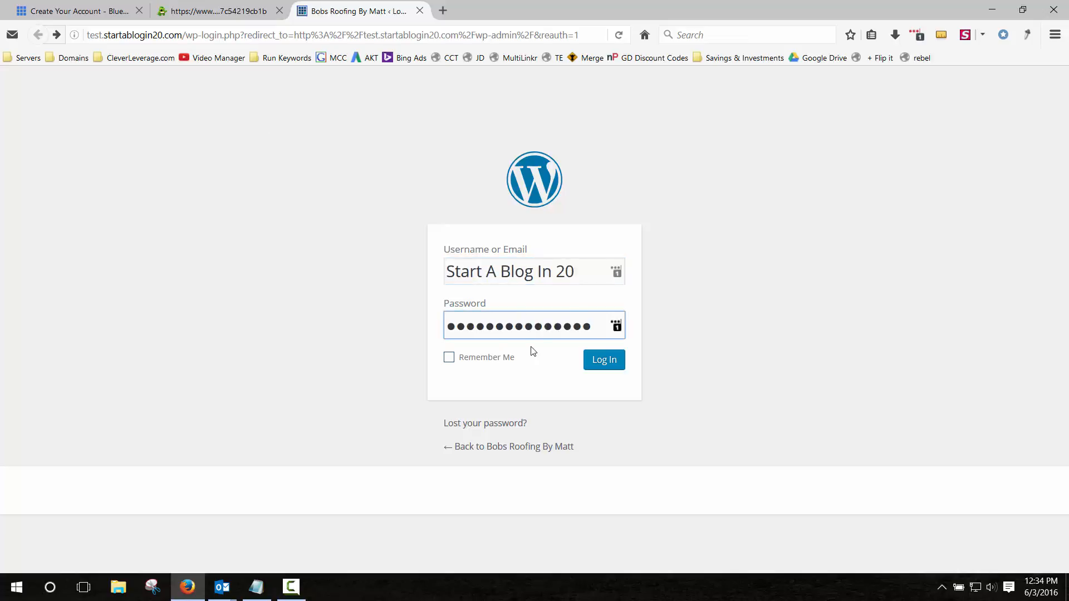
click(243, 12)
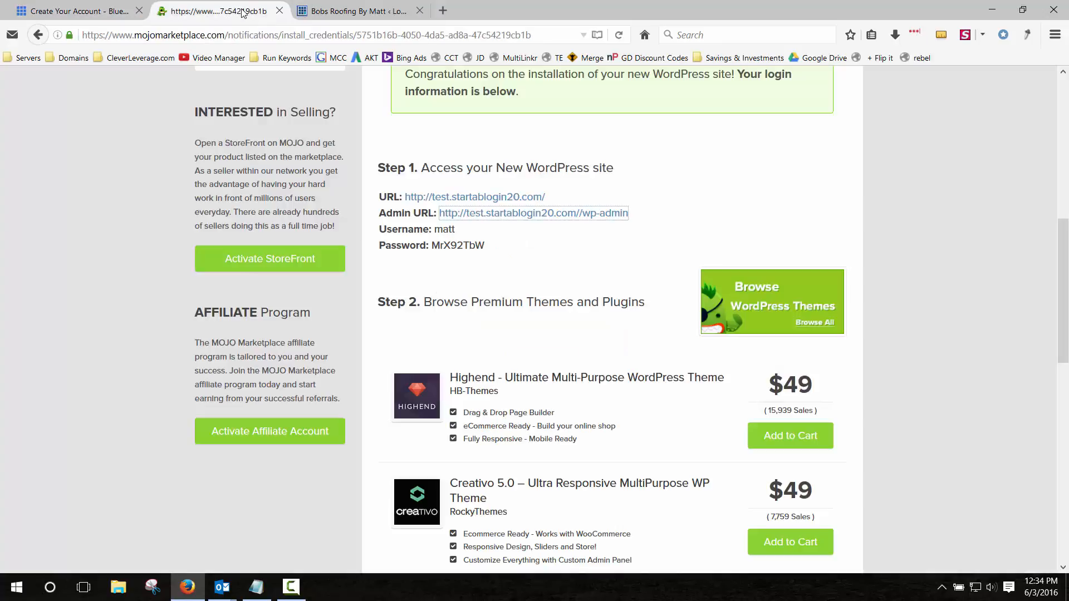
double_click(441, 228)
click(337, 12)
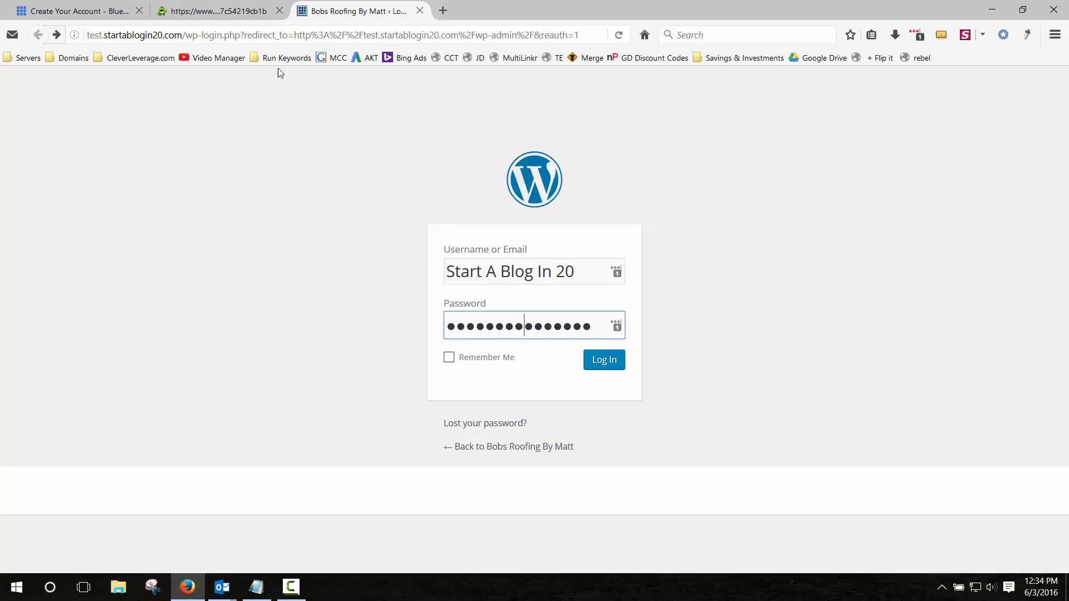
click(244, 11)
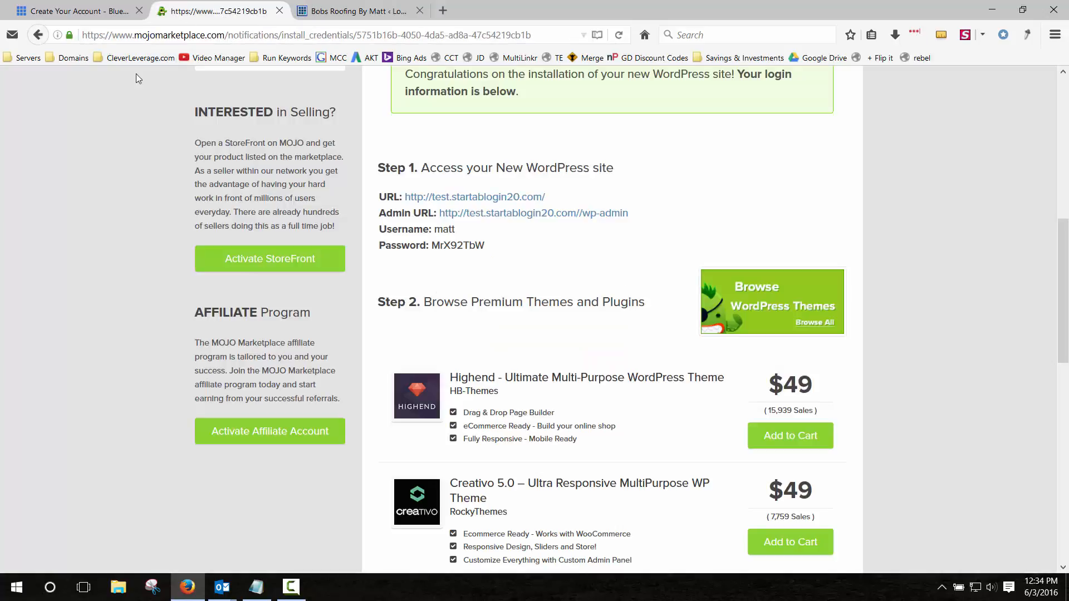
click(361, 12)
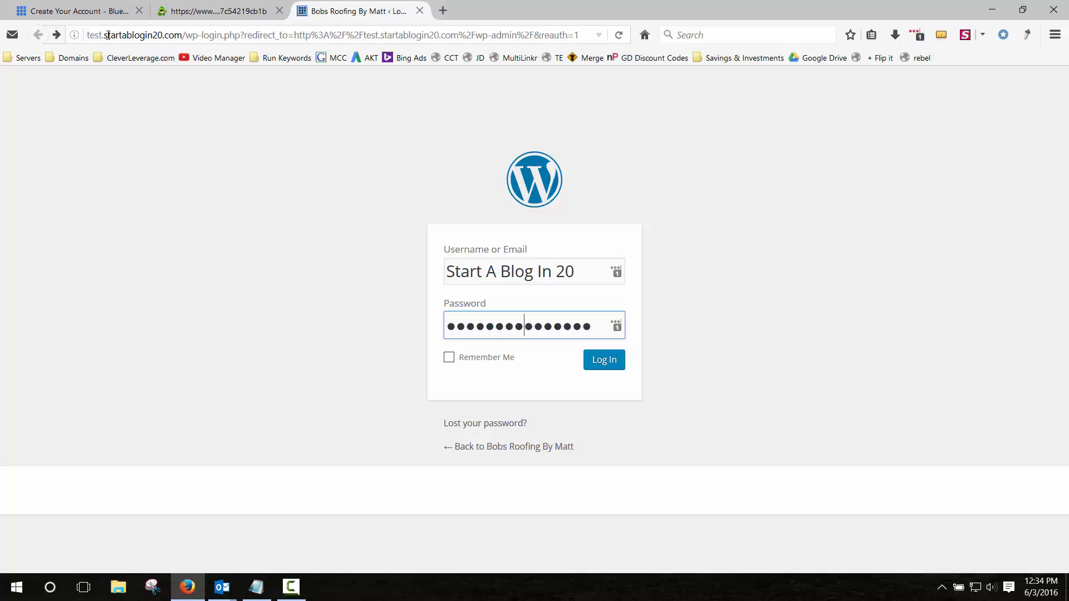
Select the domain name portion of the site address in the address bar.
drag(102, 34, 88, 34)
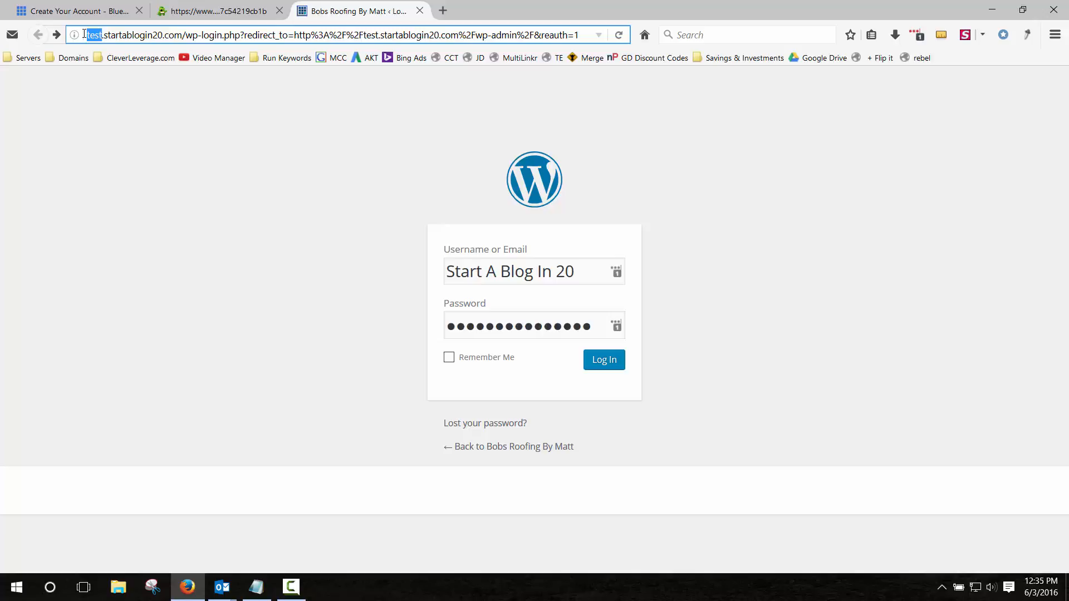
click(95, 36)
mouse_move(104, 35)
mouse_down()
mouse_move(181, 35)
mouse_move(85, 29)
mouse_up()
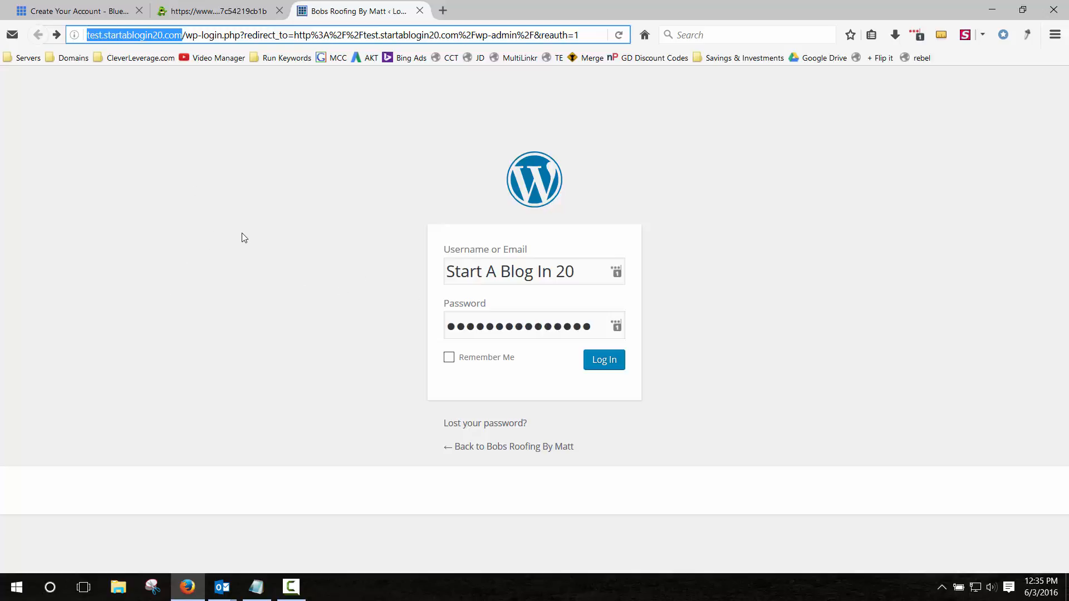
click(176, 158)
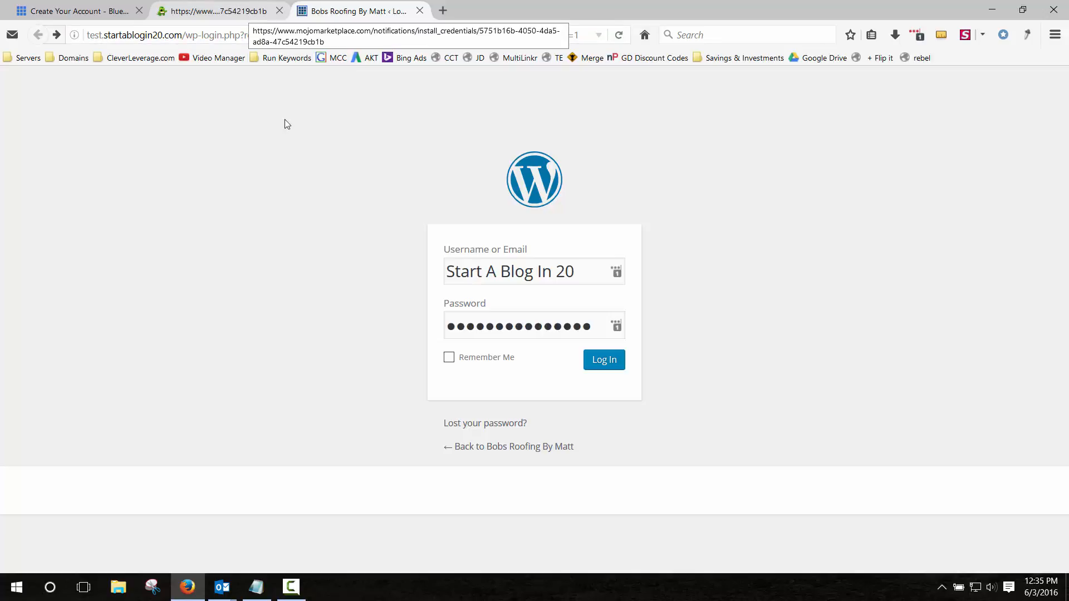
Copy the username and password from the credentials page into the WordPress login form.
click(511, 273)
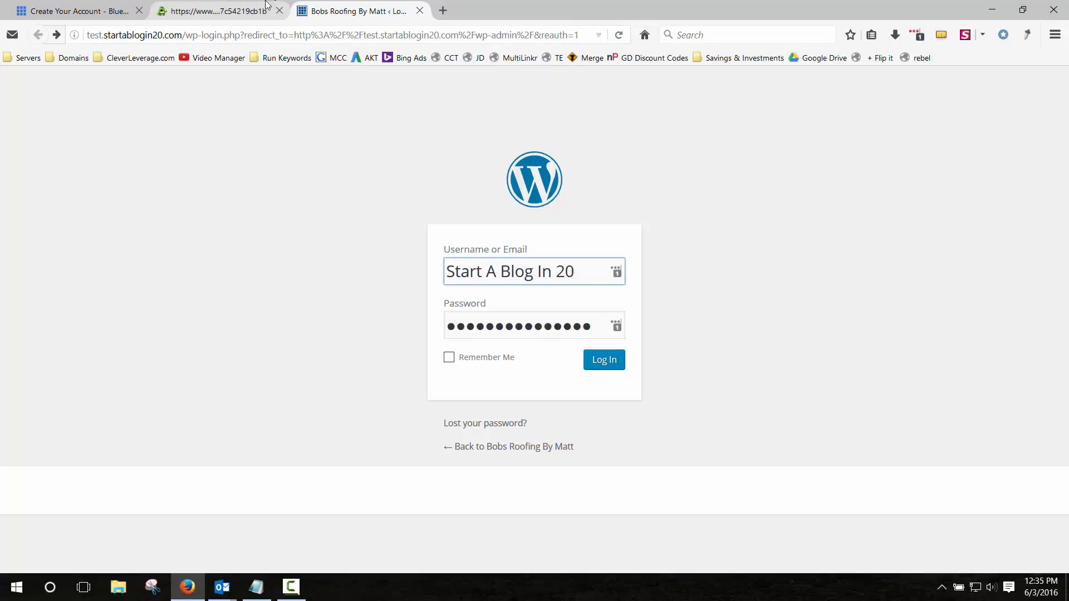
click(233, 12)
double_click(440, 231)
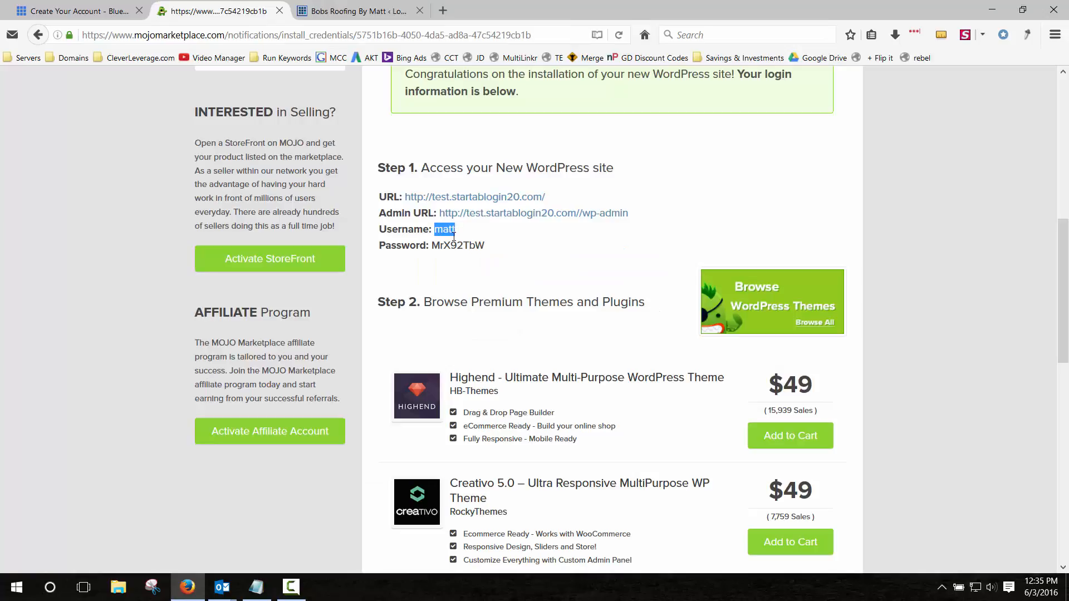
double_click(447, 246)
click(356, 11)
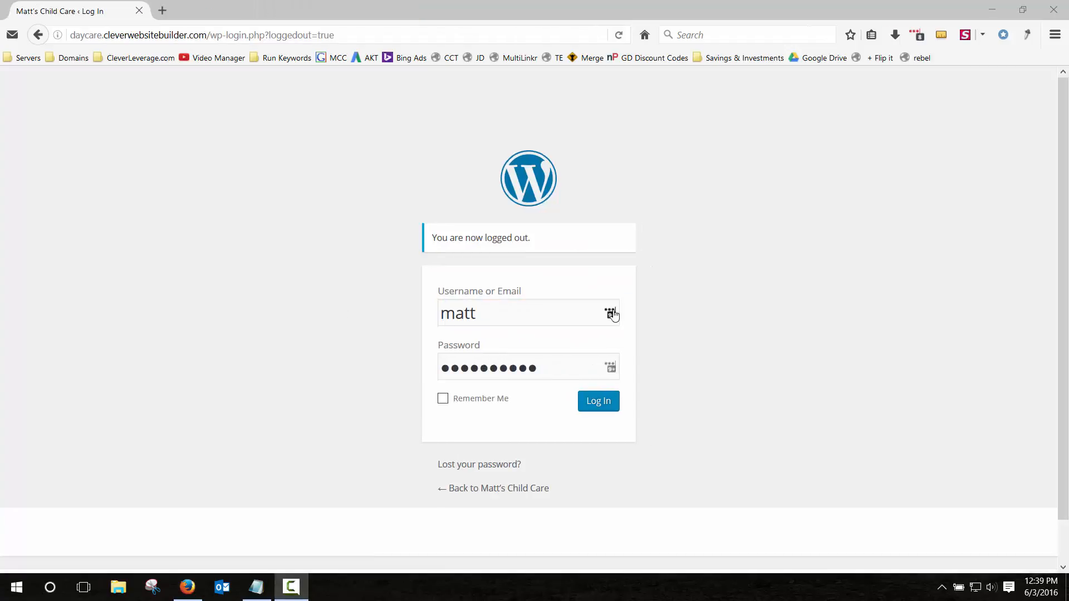
click(569, 309)
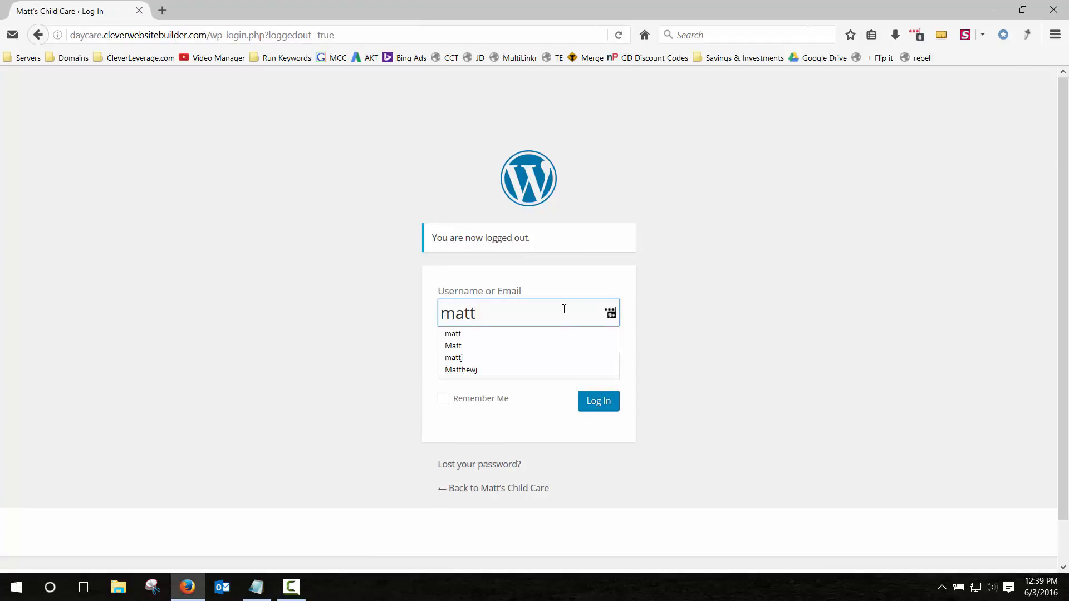
Log in to the Matt's Child Care admin and open the Installed Plugins list.
click(572, 275)
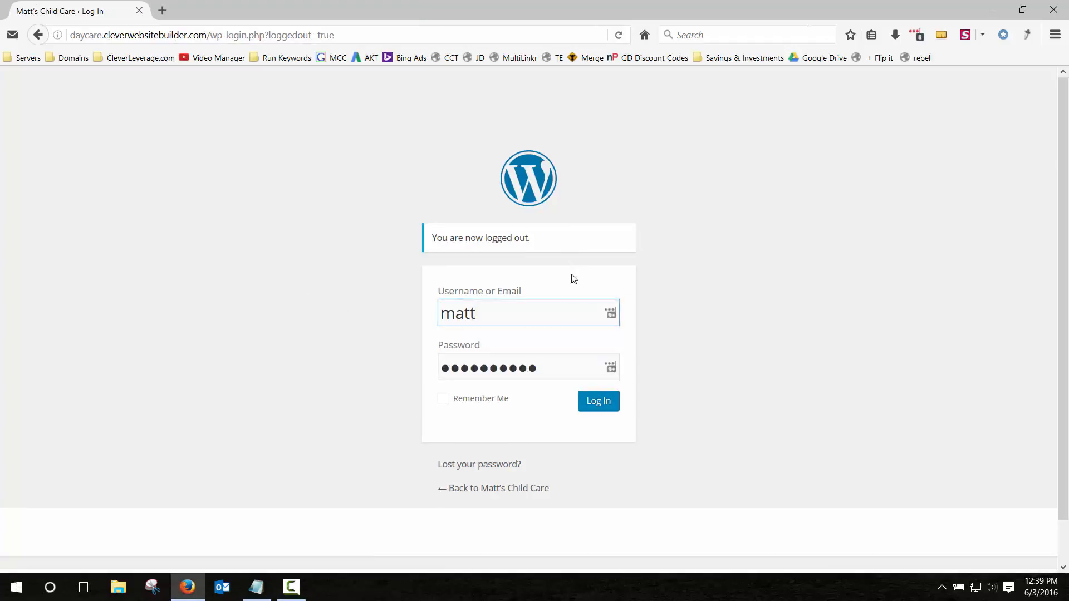
click(603, 405)
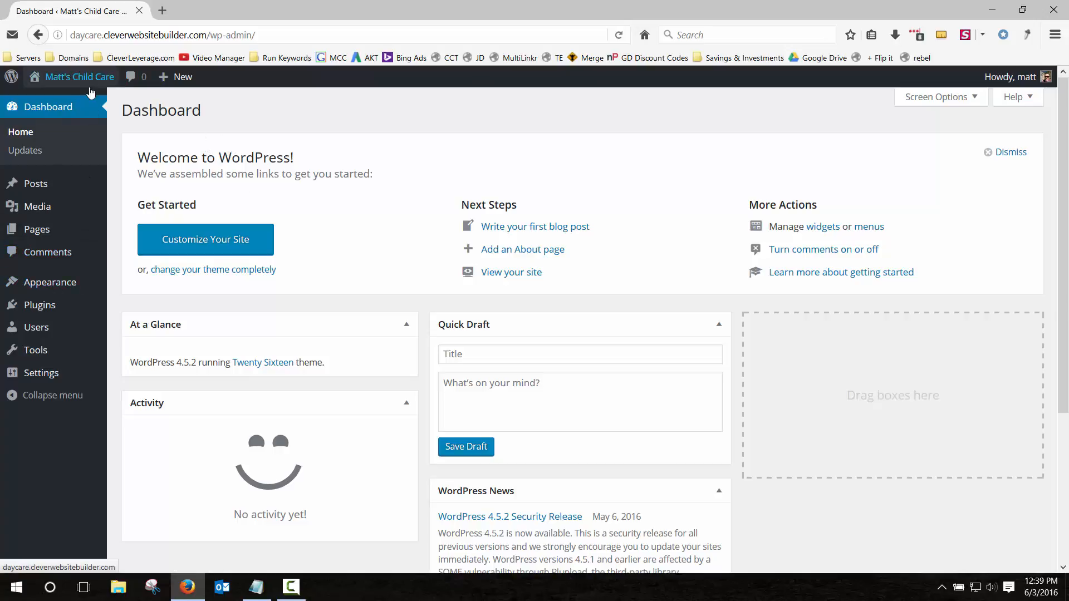
click(39, 307)
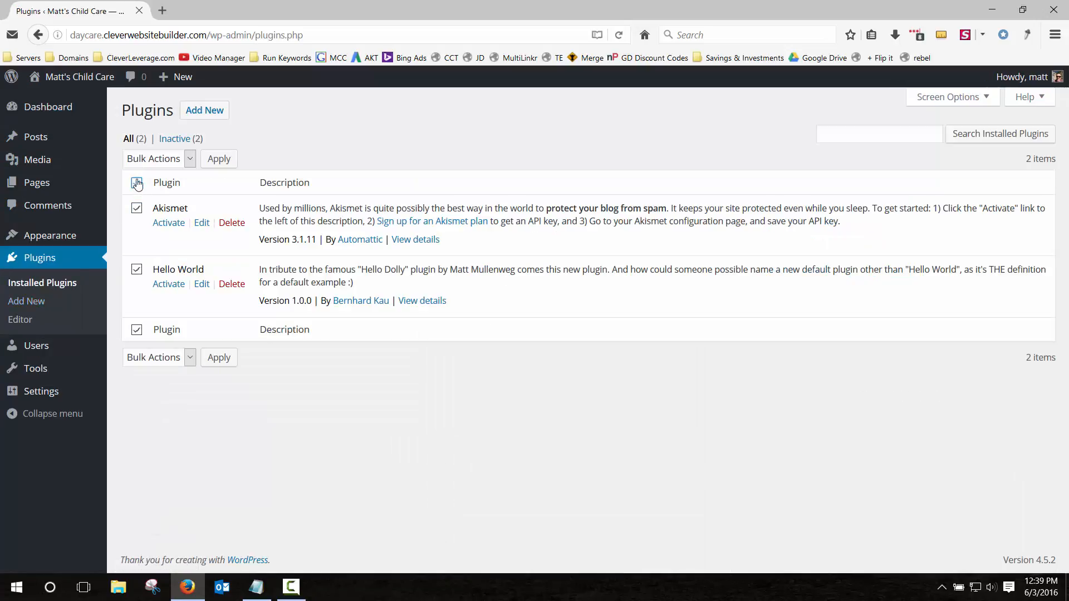
Bulk-delete the Akismet and Hello World plugins and confirm removing their files.
click(167, 160)
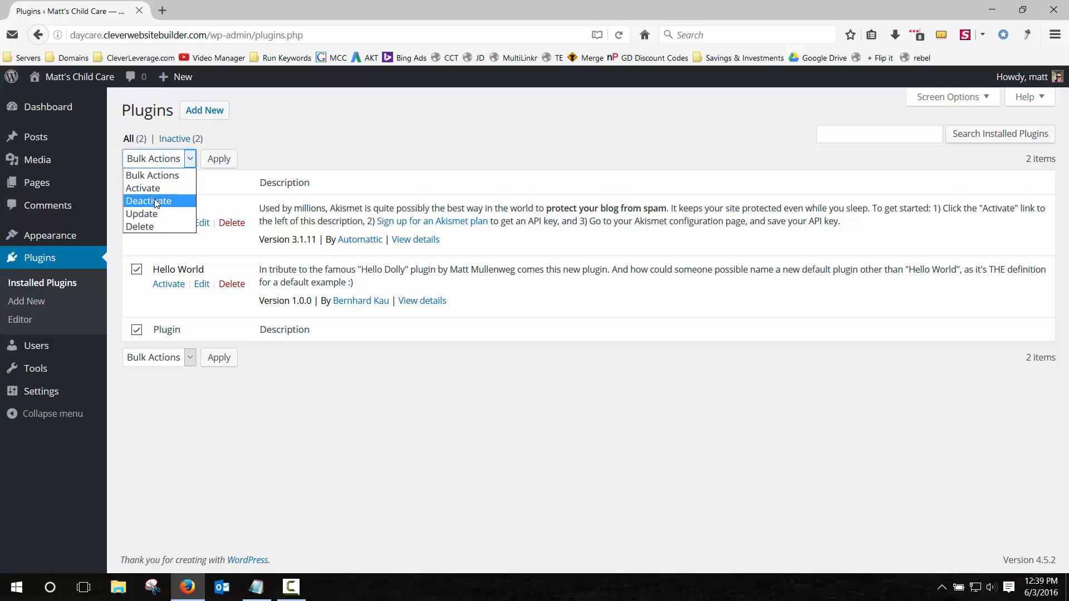
click(142, 226)
click(220, 160)
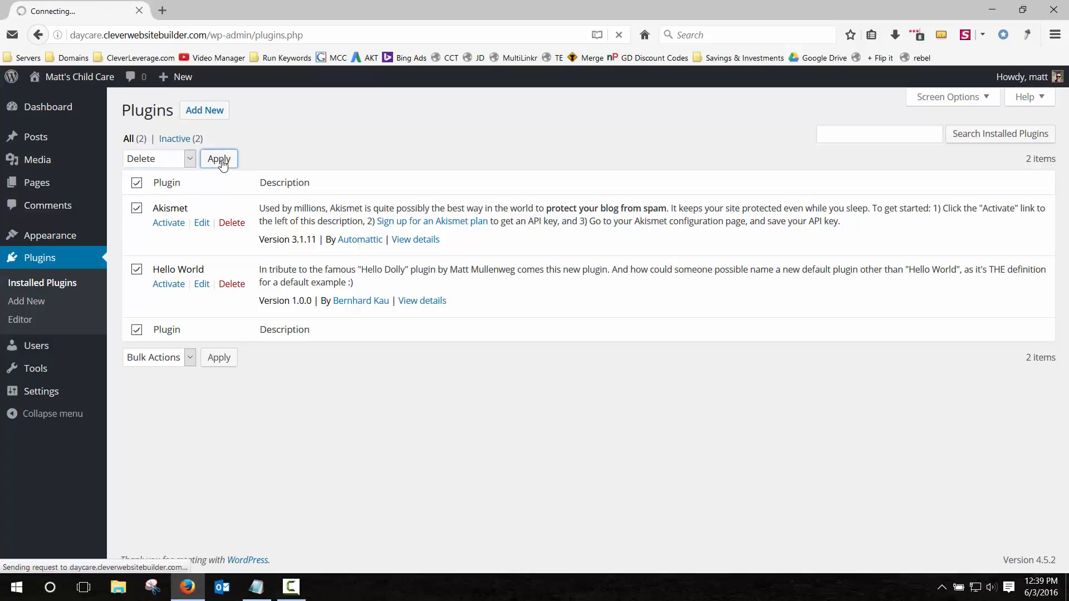
click(169, 221)
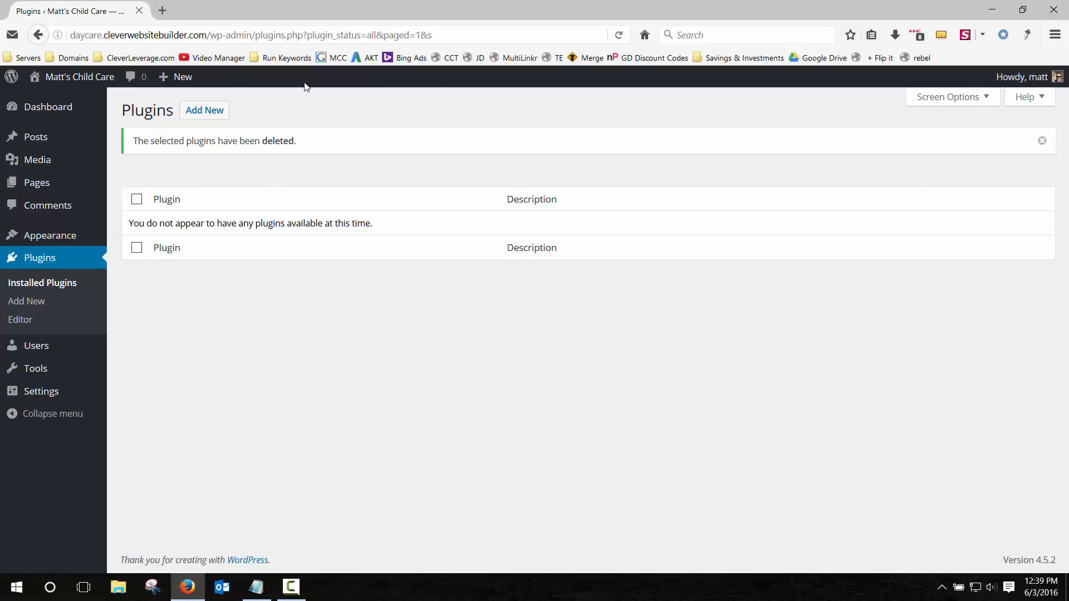
mouse_move(98, 179)
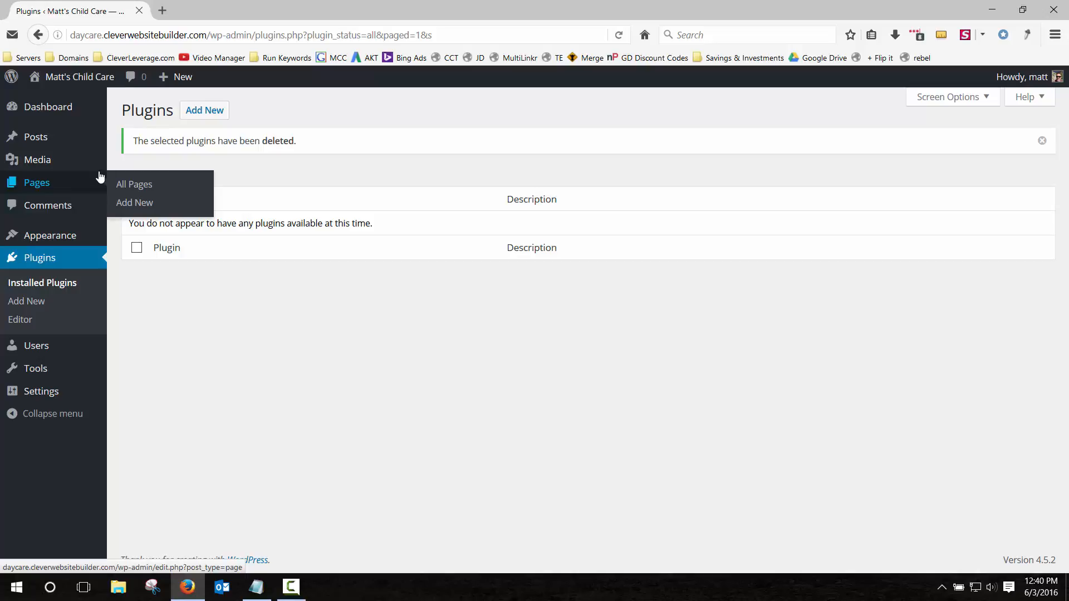
mouse_move(100, 114)
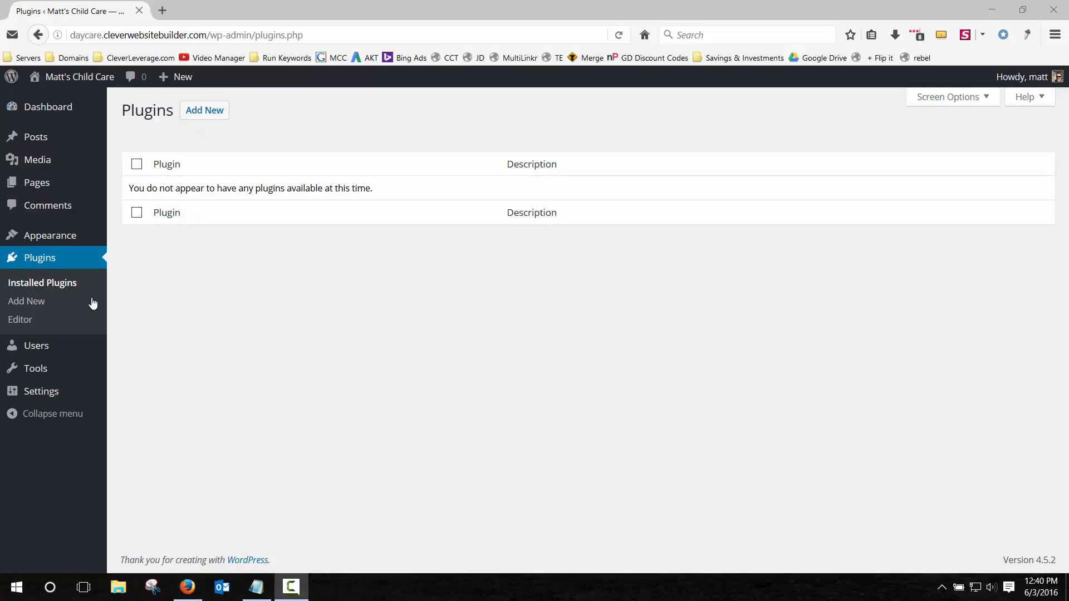
In Discussion Settings, require commenter name and email, stop moderation emails, and save.
click(45, 391)
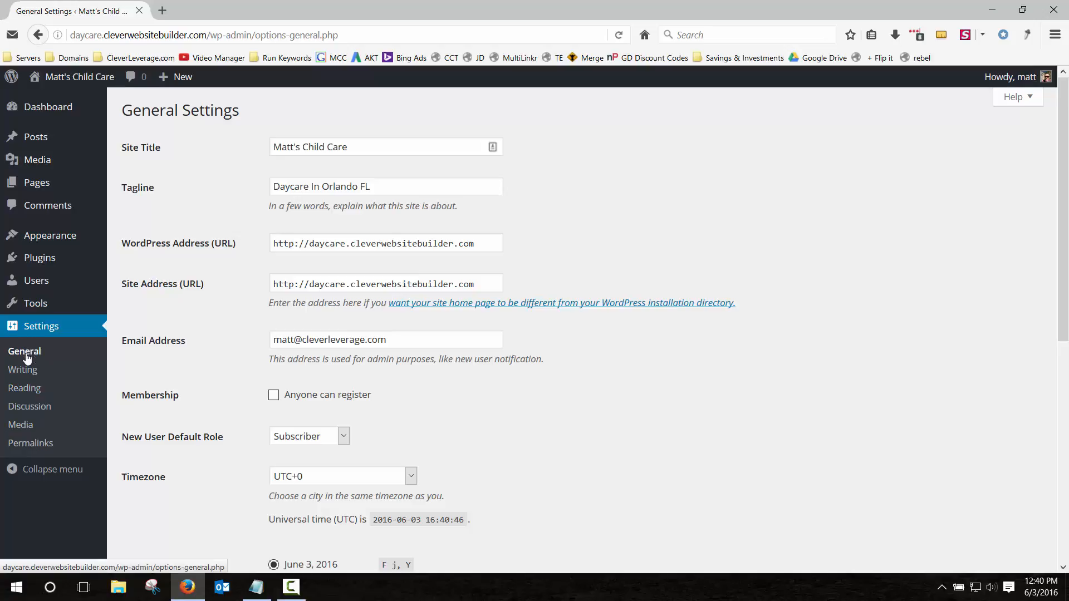
click(29, 409)
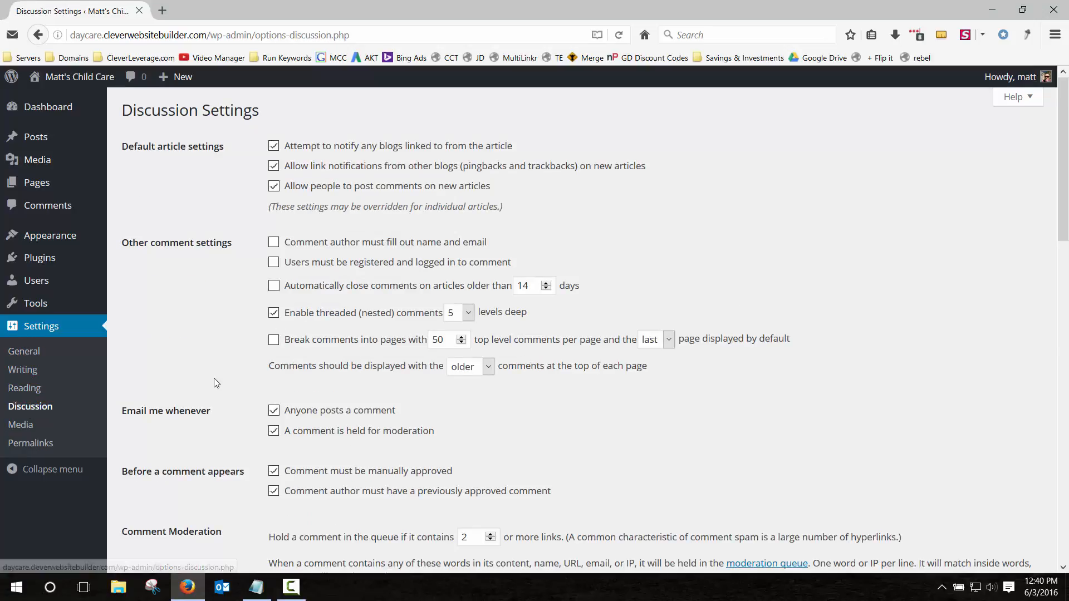
scroll(203, 314, down, 3)
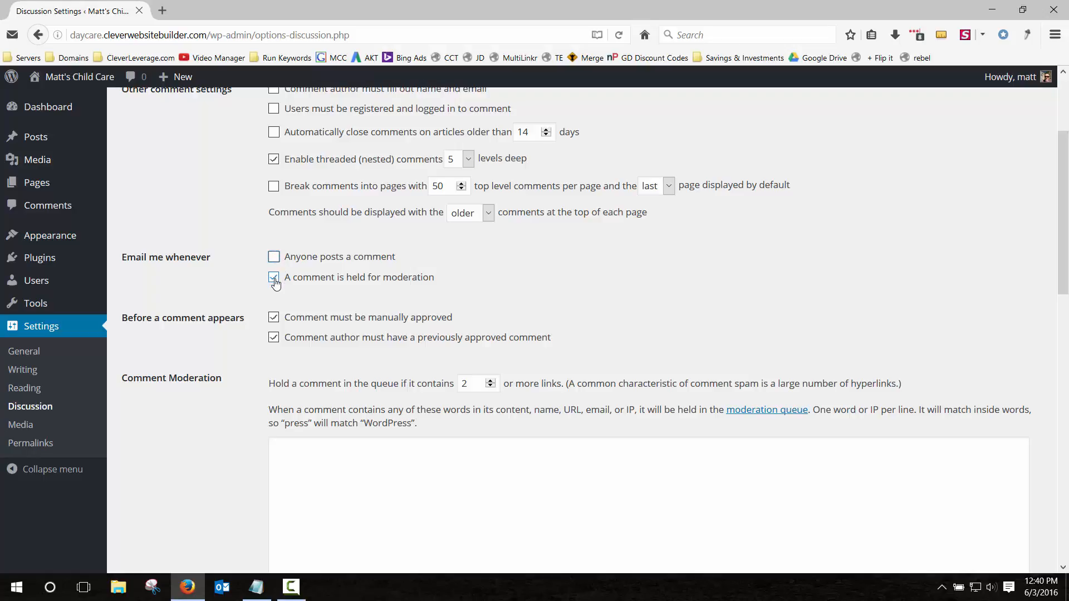
click(275, 255)
click(274, 317)
click(274, 338)
click(274, 317)
click(274, 338)
scroll(225, 305, up, 3)
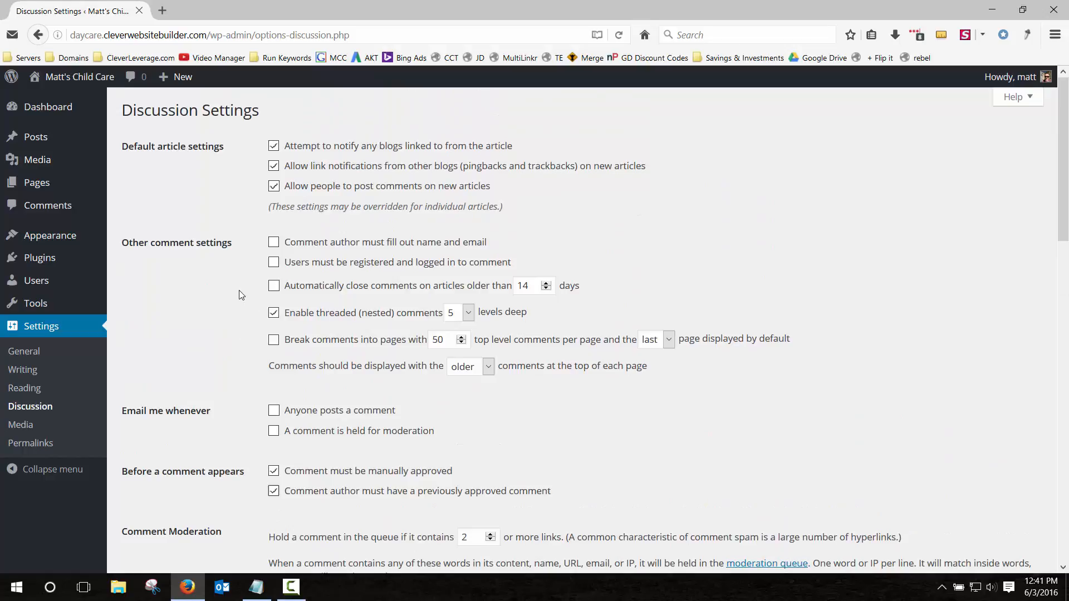
click(274, 243)
scroll(216, 284, down, 15)
click(175, 506)
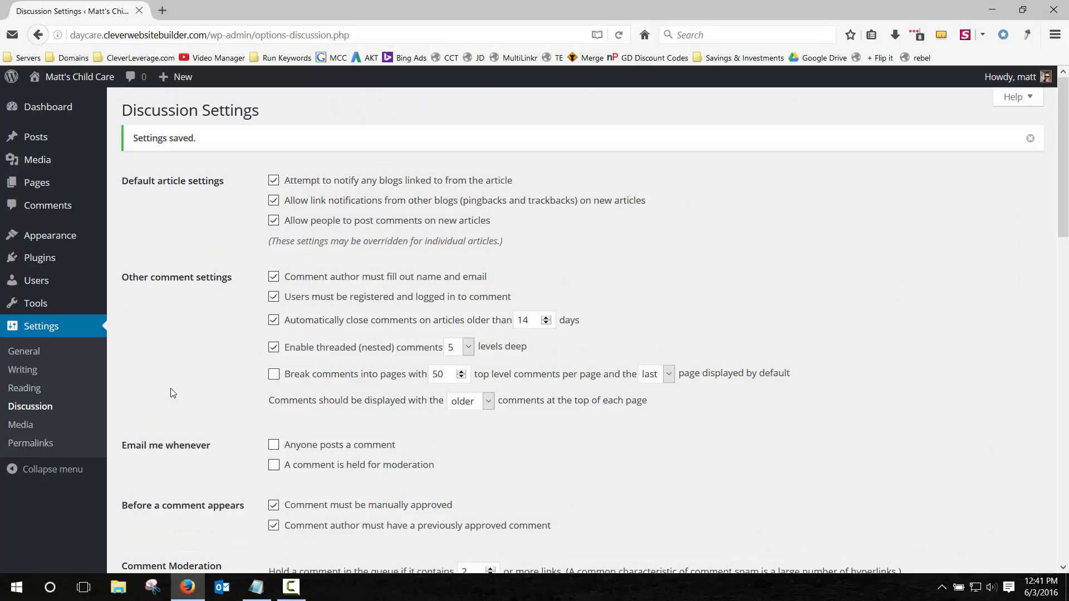
Switch the permalink structure to Post name and save the change.
click(29, 446)
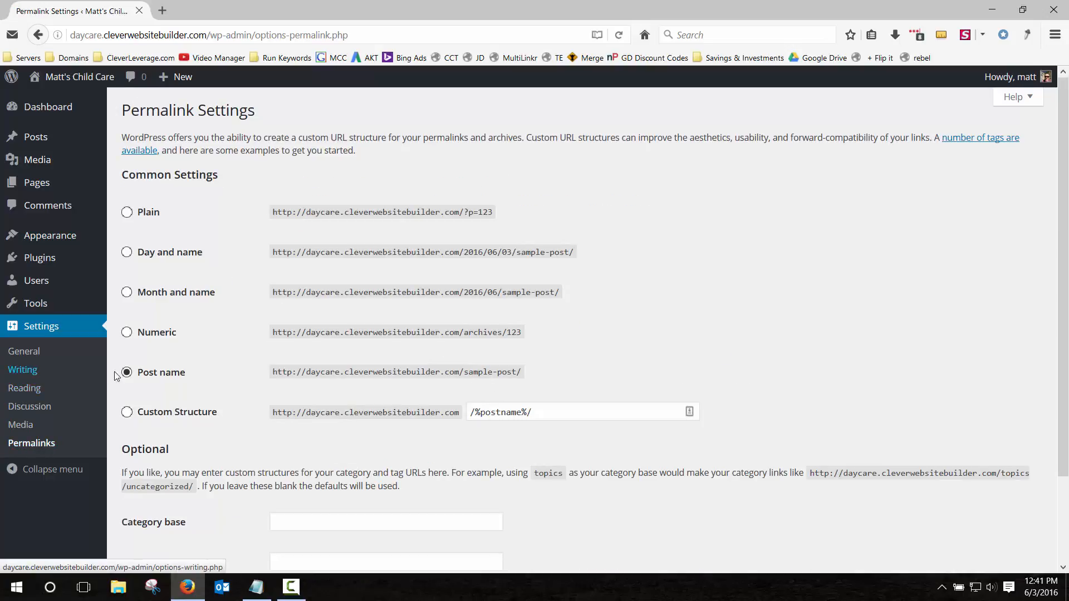
click(127, 333)
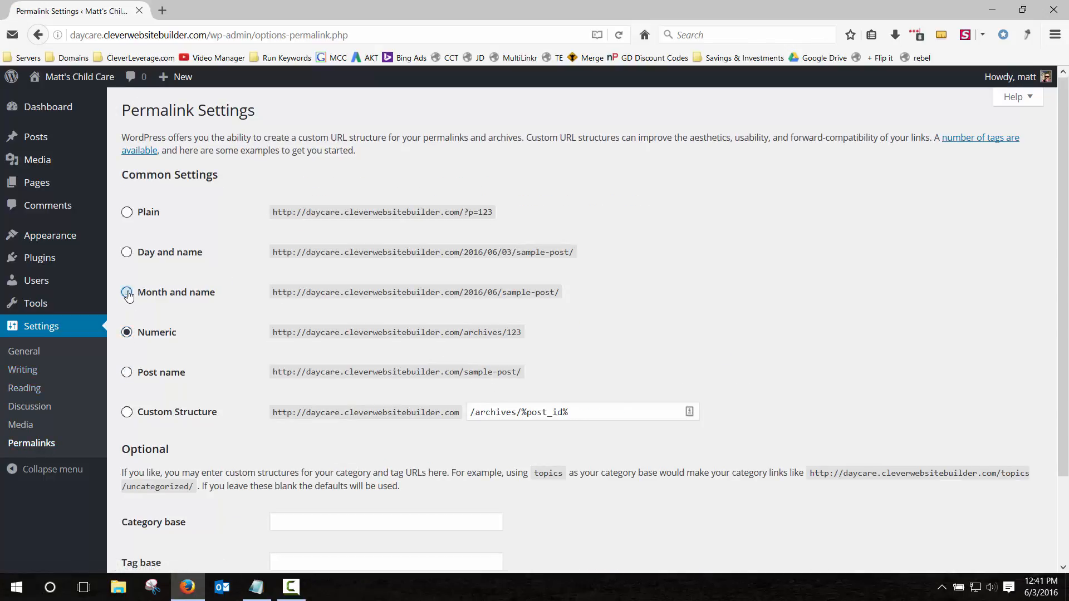
click(127, 293)
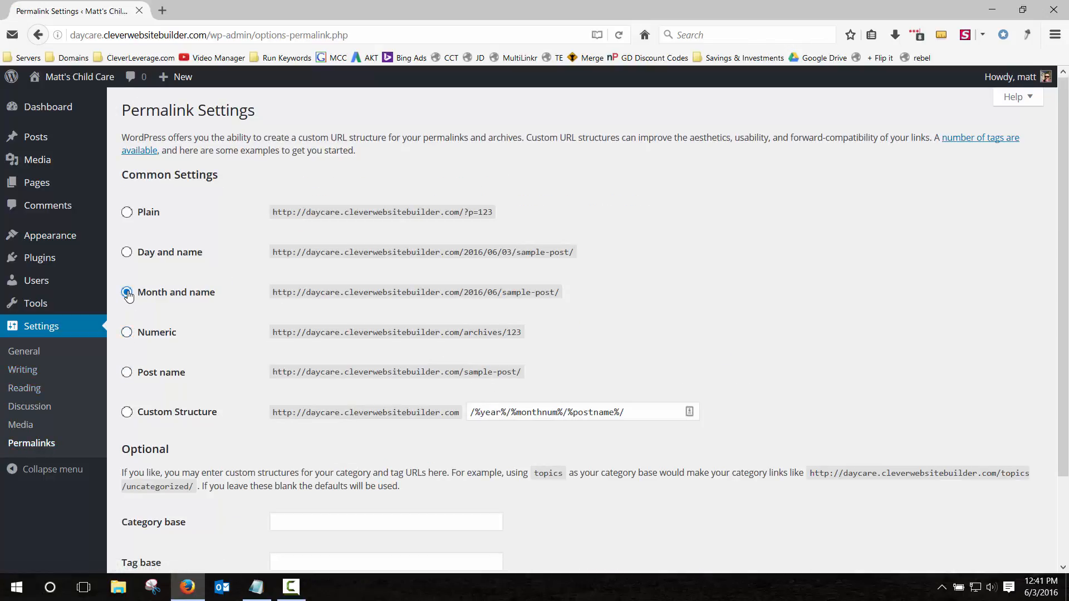
click(127, 373)
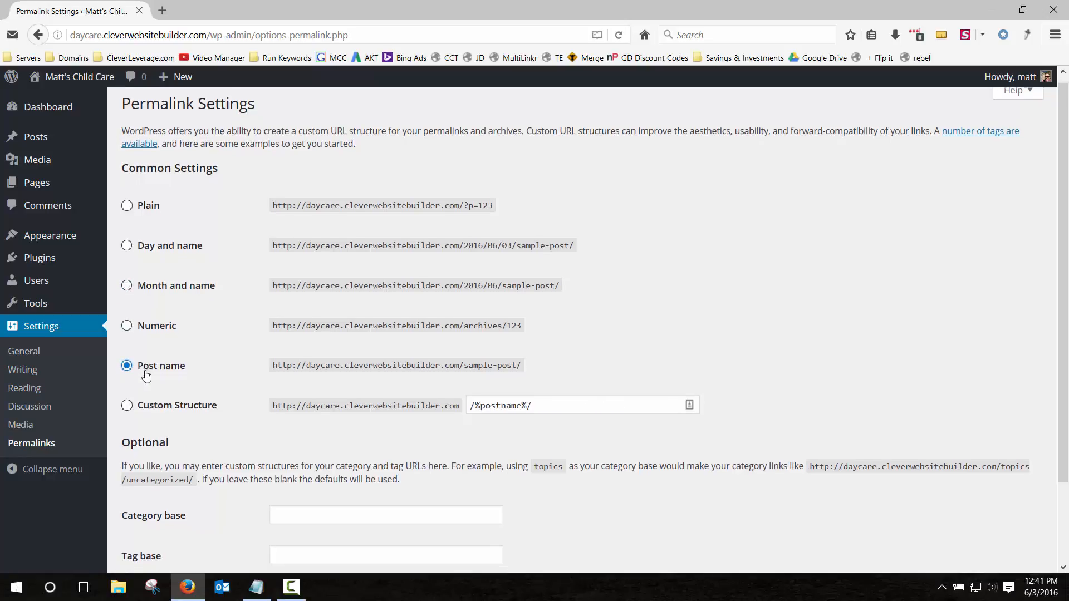
scroll(279, 362, down, 3)
drag(549, 310, 480, 313)
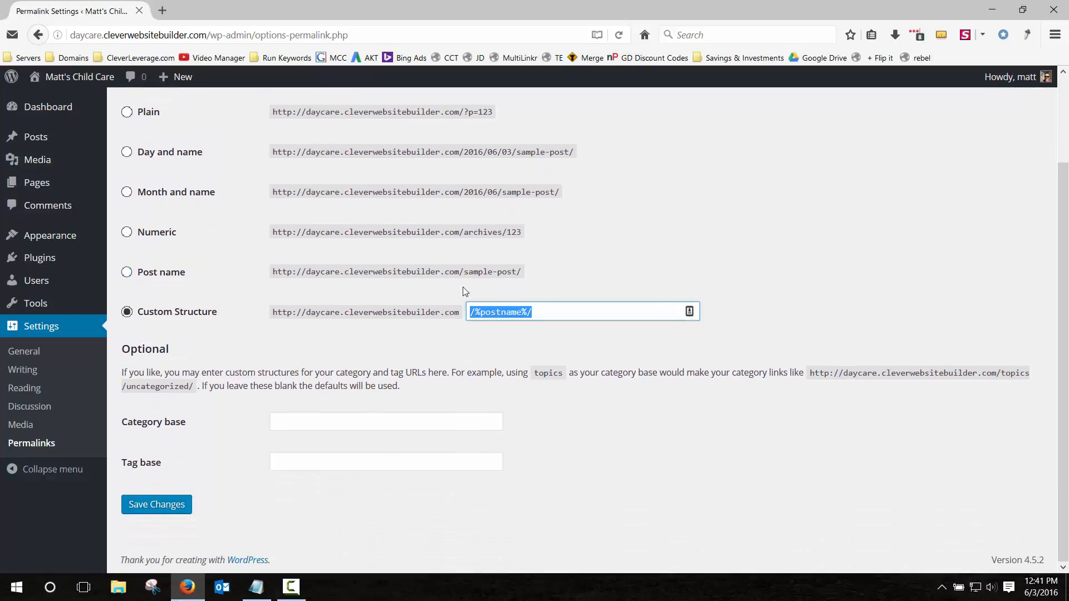
click(457, 139)
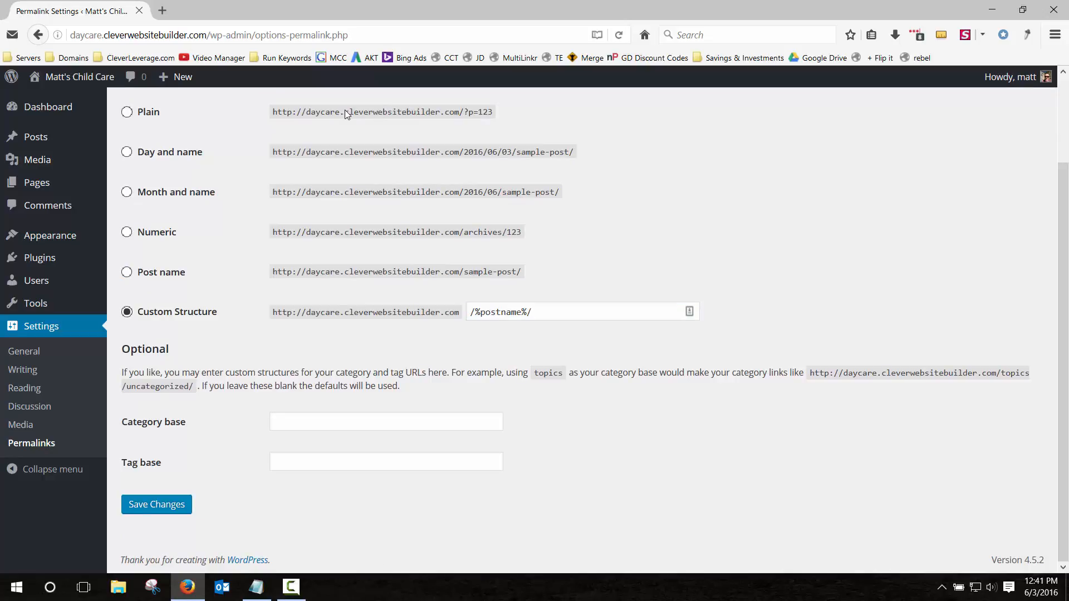
drag(344, 111, 460, 111)
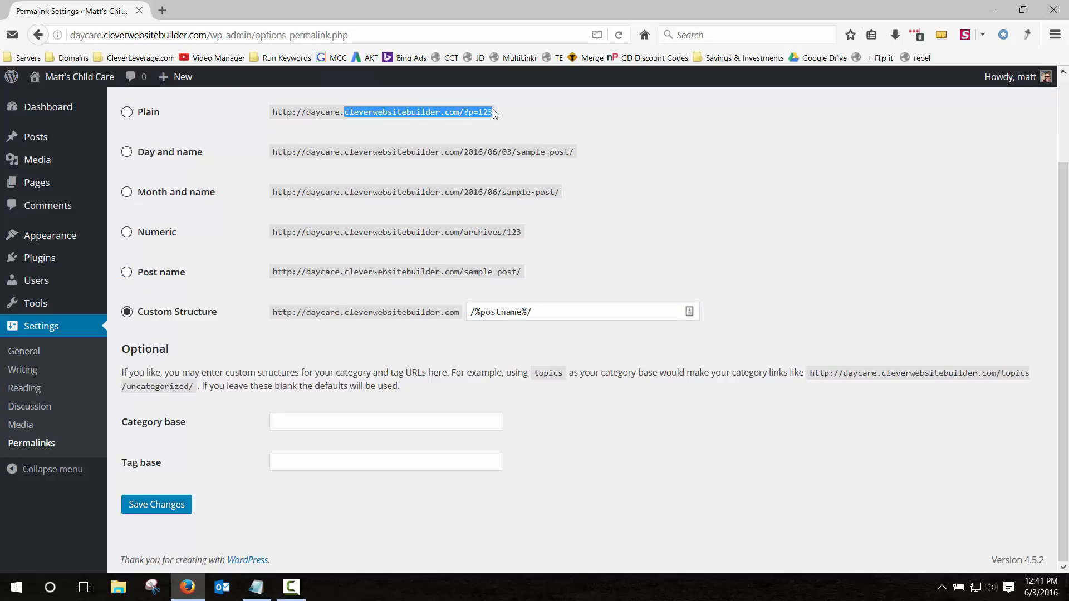
click(316, 324)
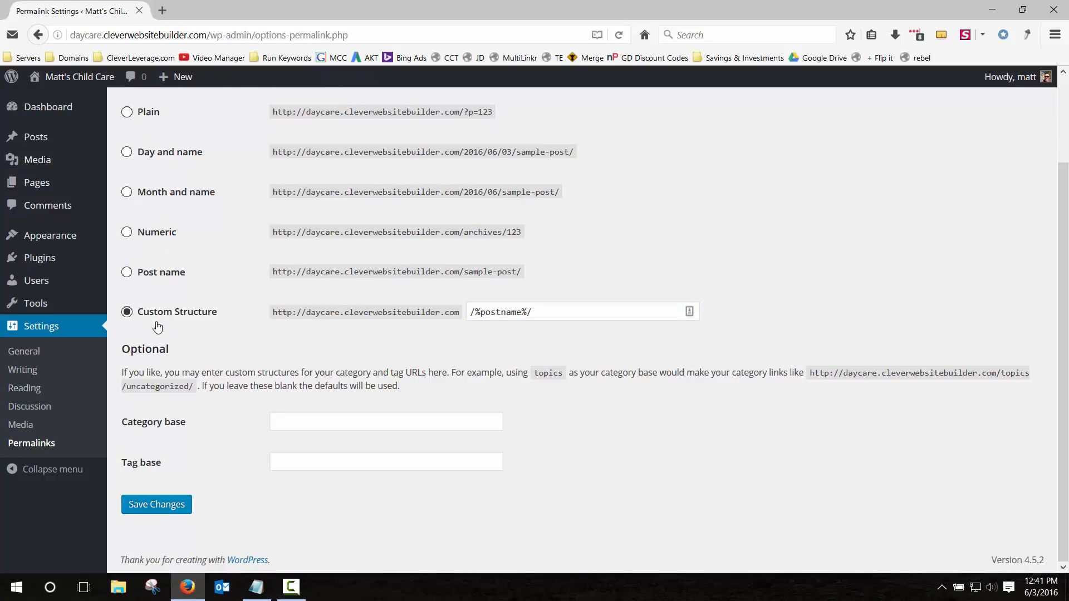
click(157, 506)
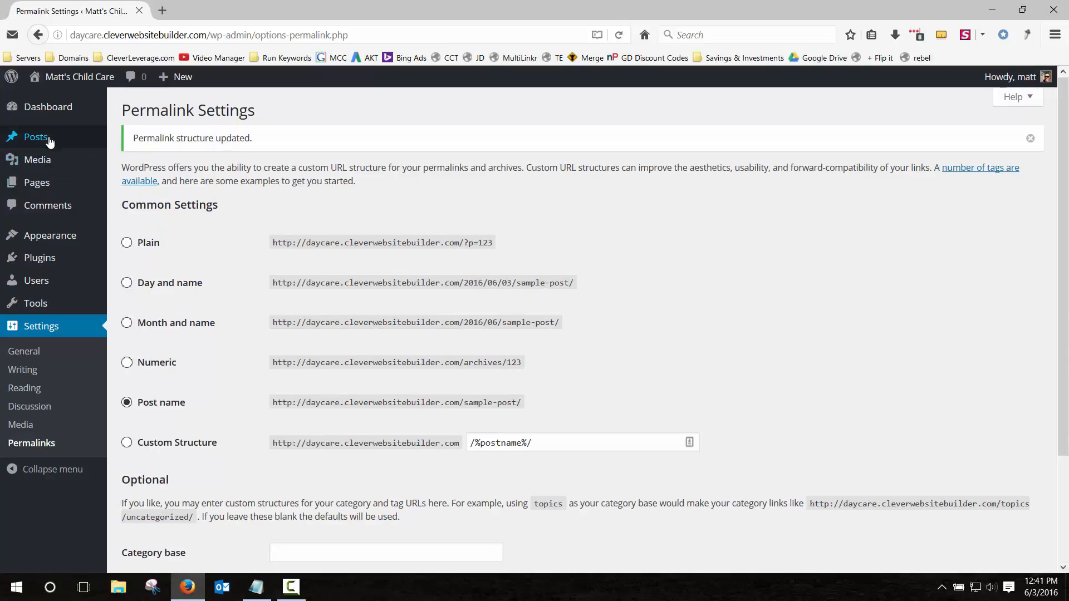
Open the live Matt's Child Care front page in a new tab, then return to Permalink Settings.
right_click(76, 78)
click(103, 81)
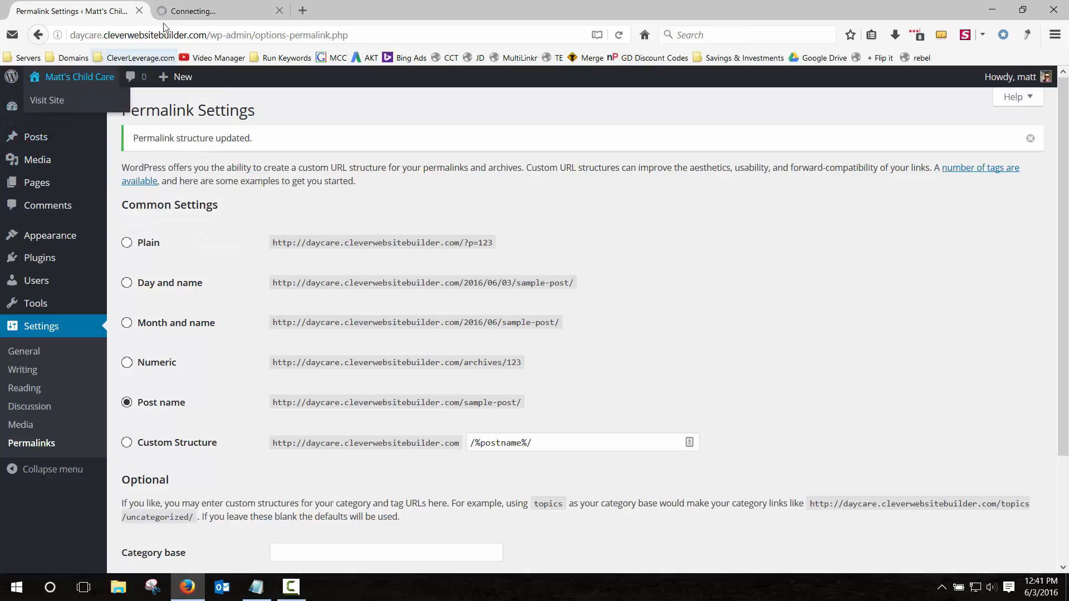
mouse_move(78, 81)
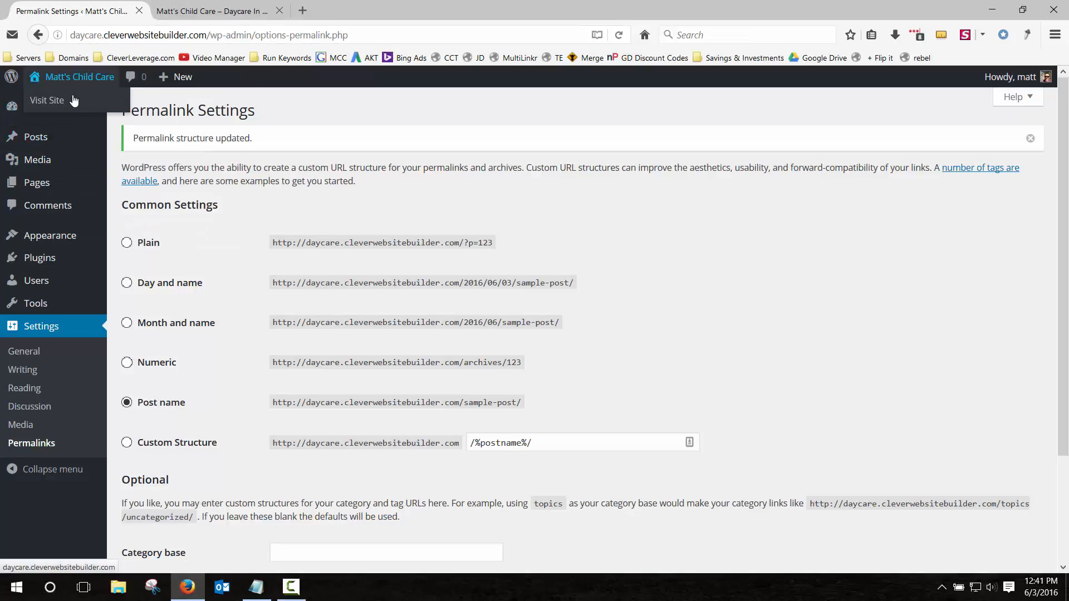
click(198, 11)
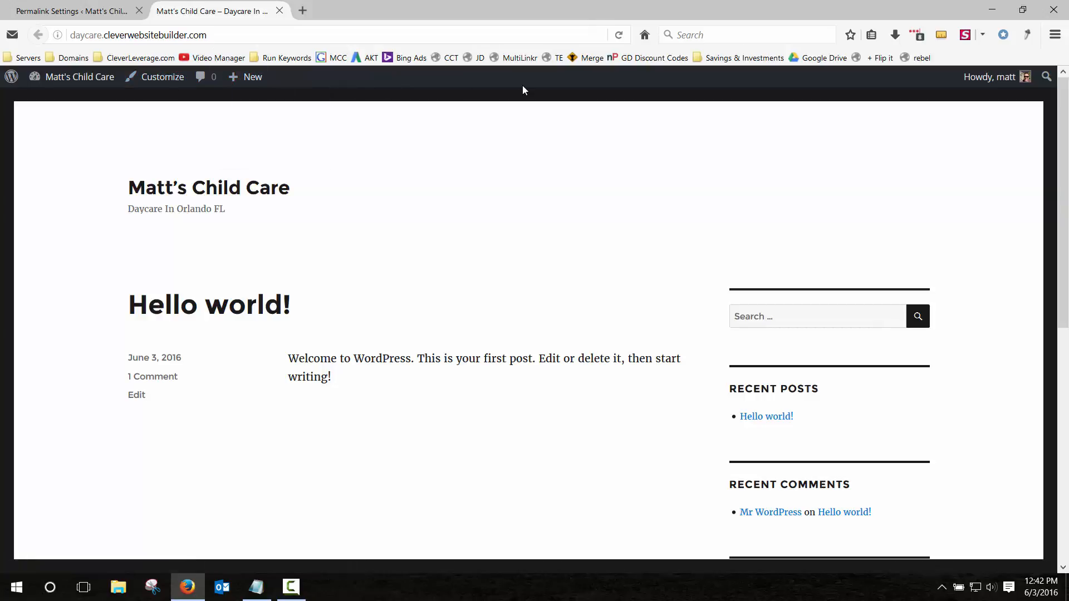
click(62, 11)
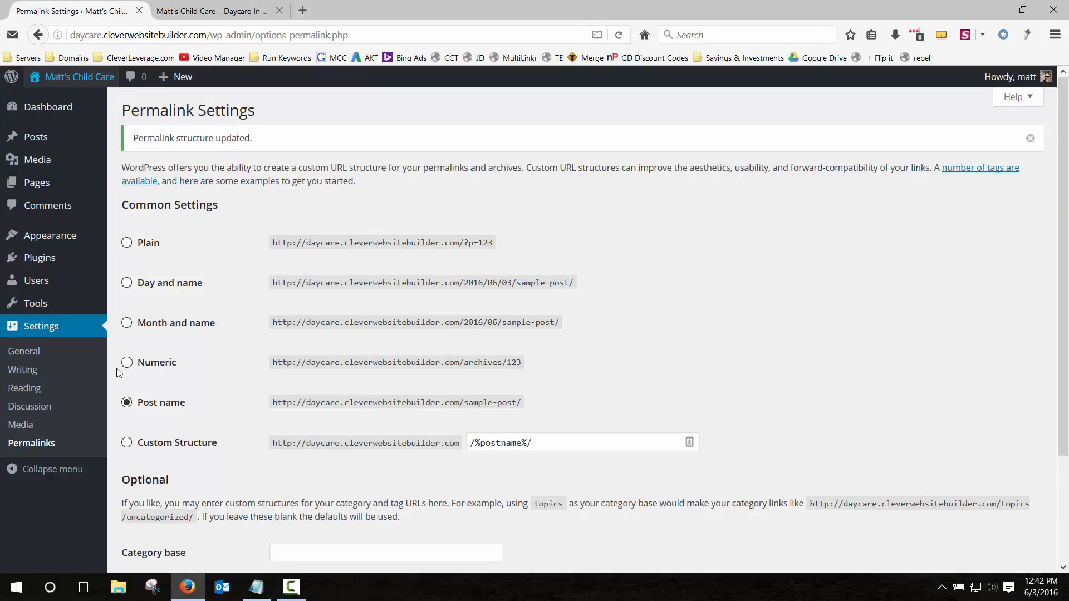
Untick 'Show Toolbar when viewing site' in the user's profile and update it.
click(33, 283)
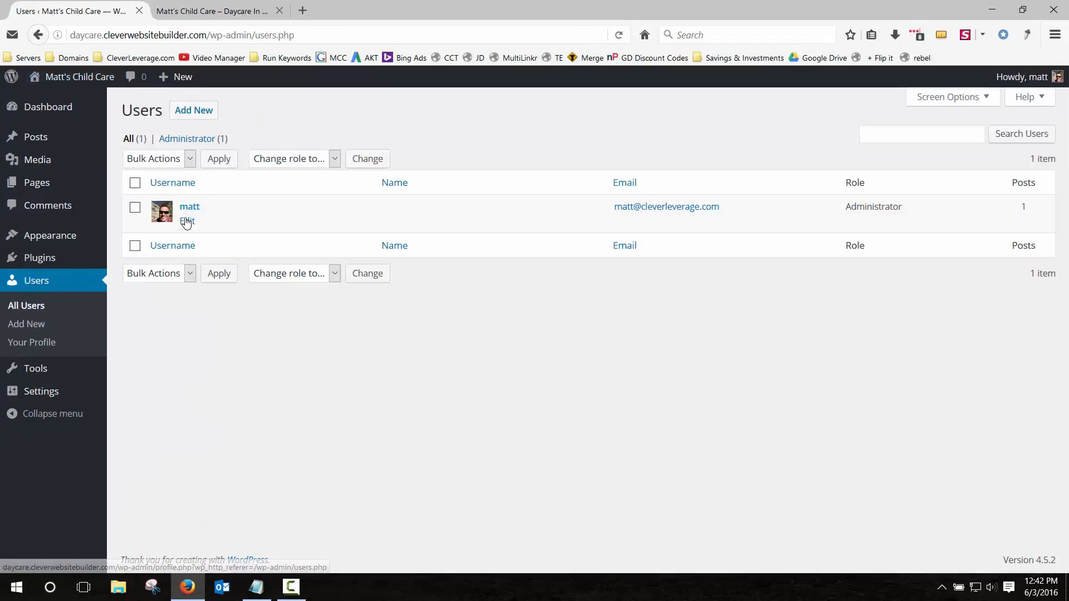
click(186, 222)
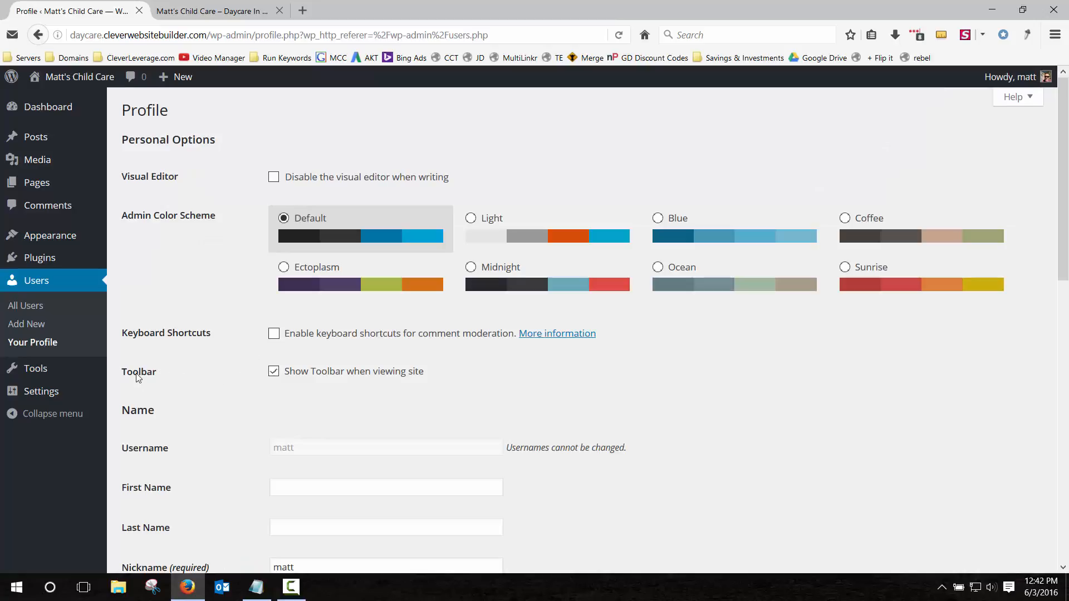
click(274, 371)
scroll(239, 357, down, 1)
scroll(240, 356, down, 10)
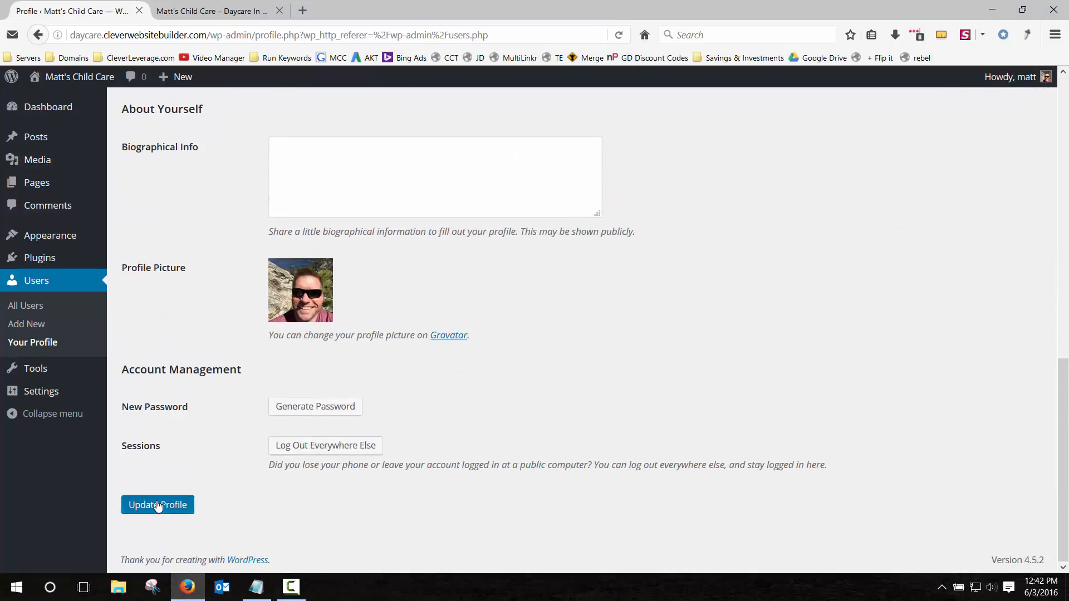
click(157, 505)
click(212, 9)
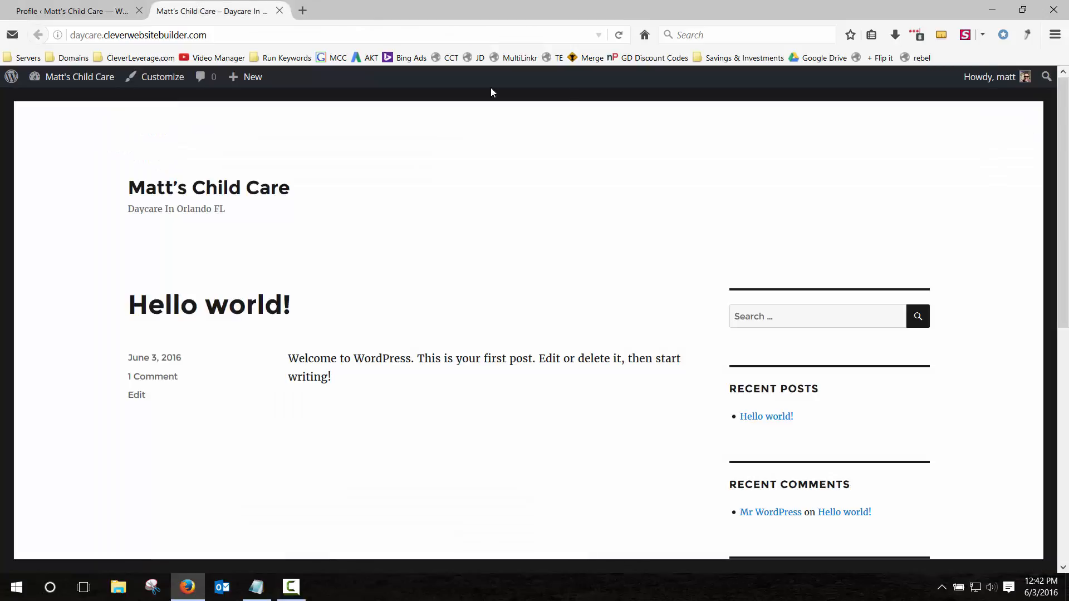
Reload the front page without the toolbar and test the /hello-world/ post link.
click(619, 36)
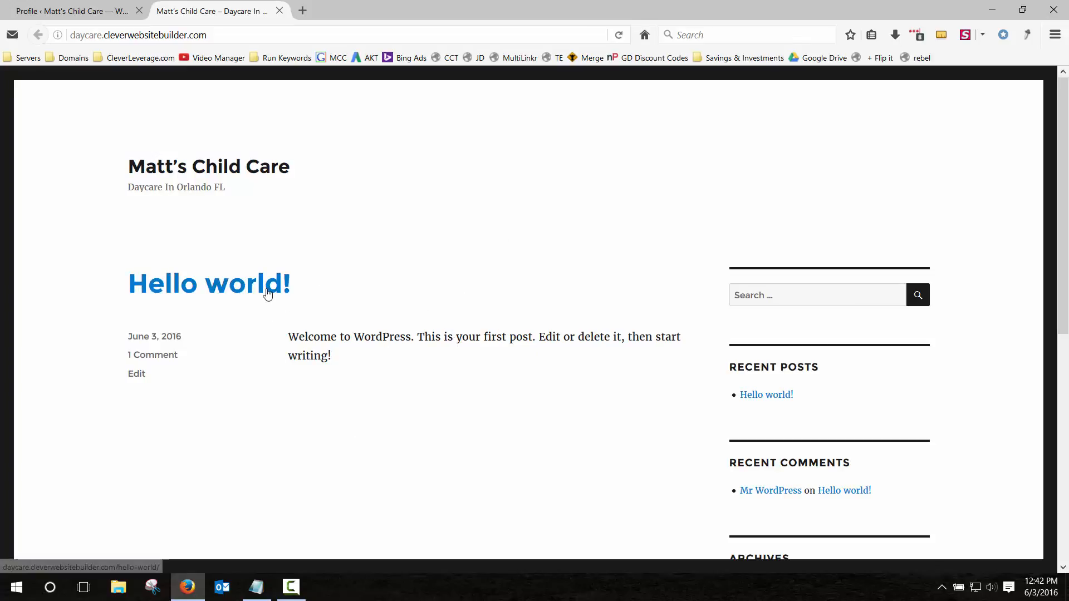
scroll(565, 446, down, 4)
scroll(544, 436, up, 4)
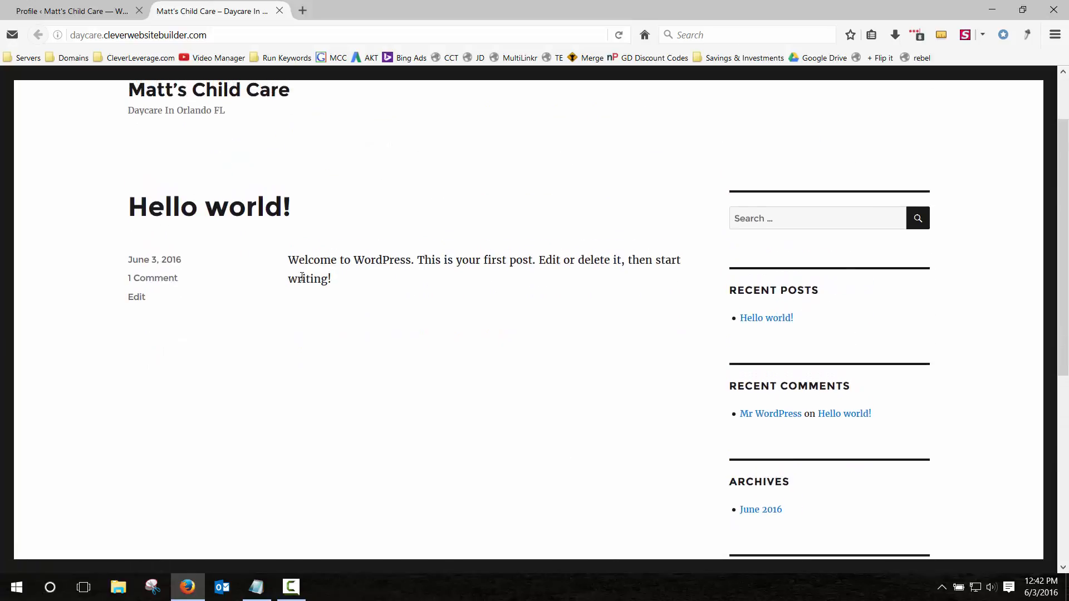
click(268, 207)
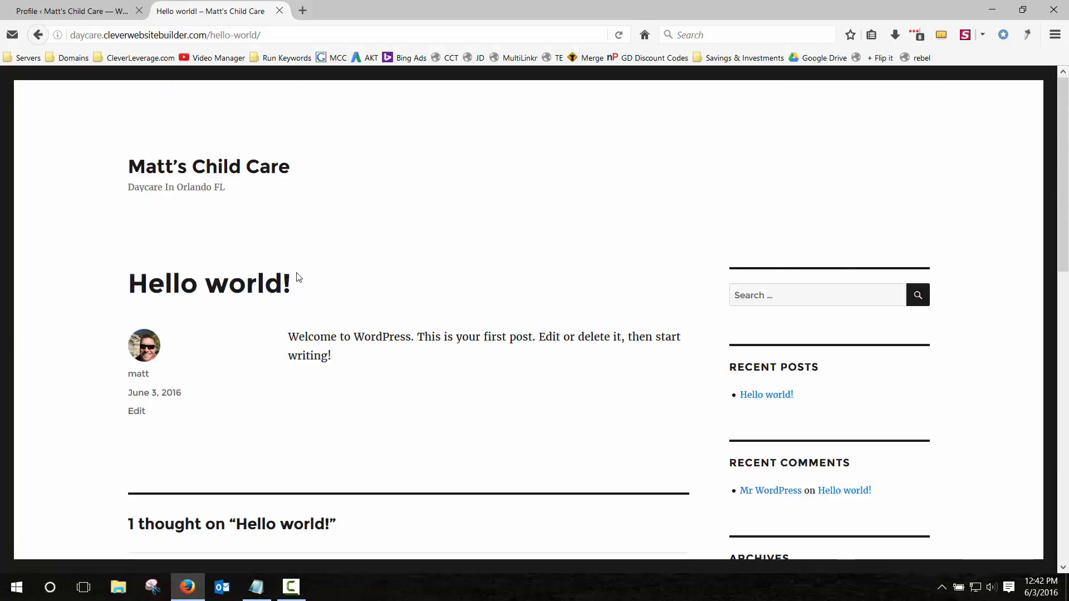
click(206, 174)
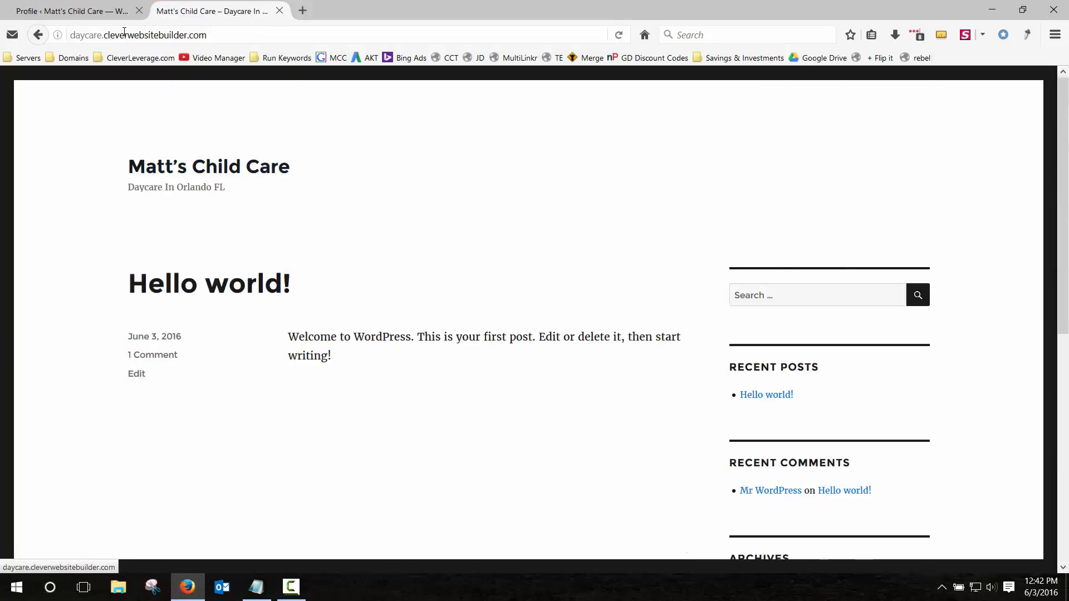
Move the default Hello world! post to the Trash.
click(116, 12)
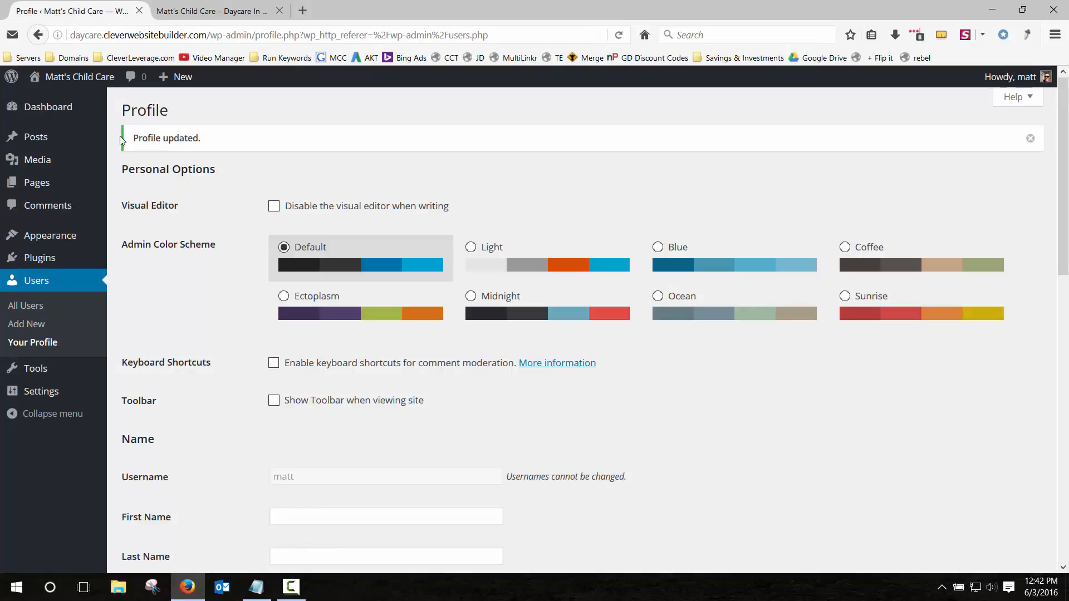
click(11, 108)
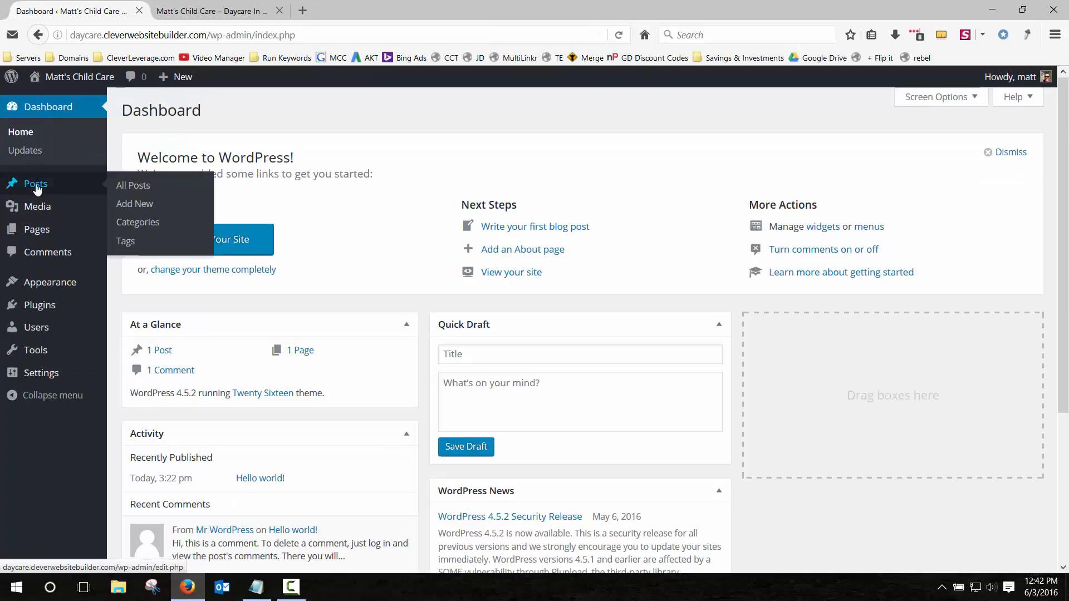
click(36, 187)
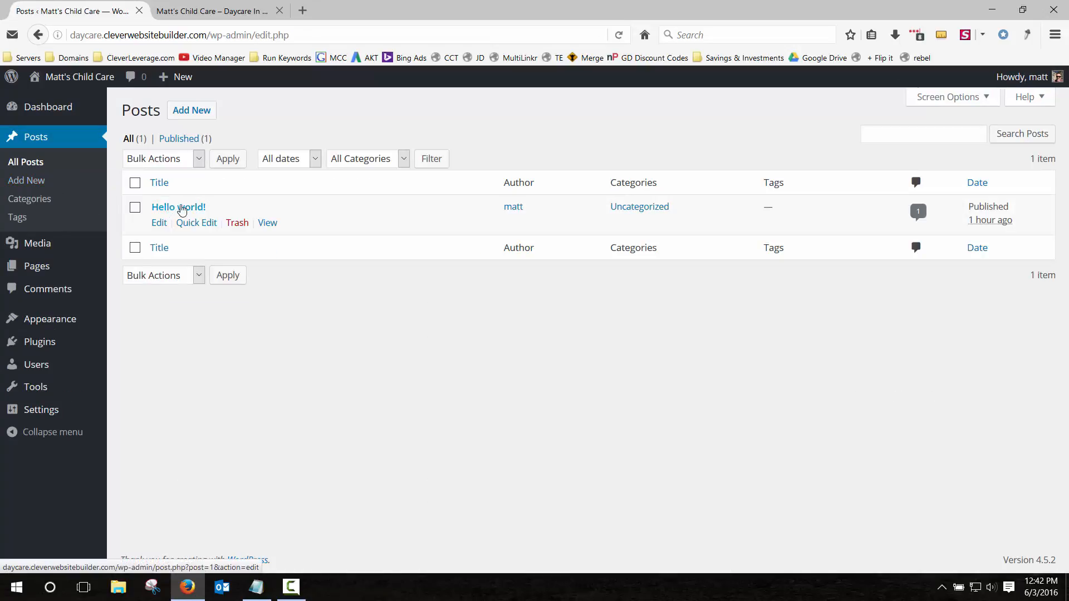
click(241, 226)
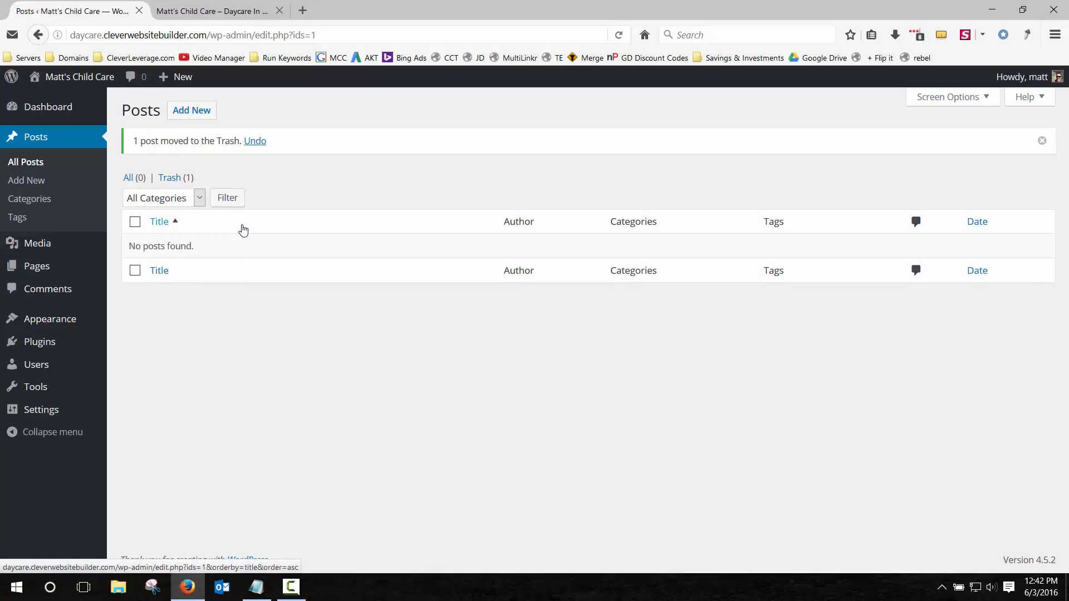
Move the default Sample Page to the Trash.
mouse_move(36, 270)
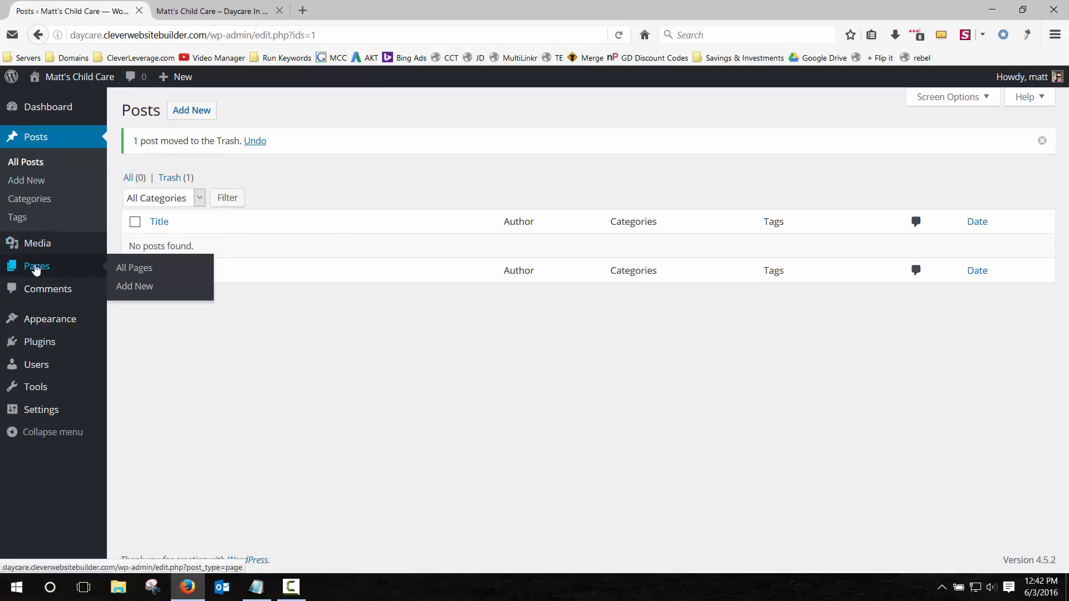
click(35, 267)
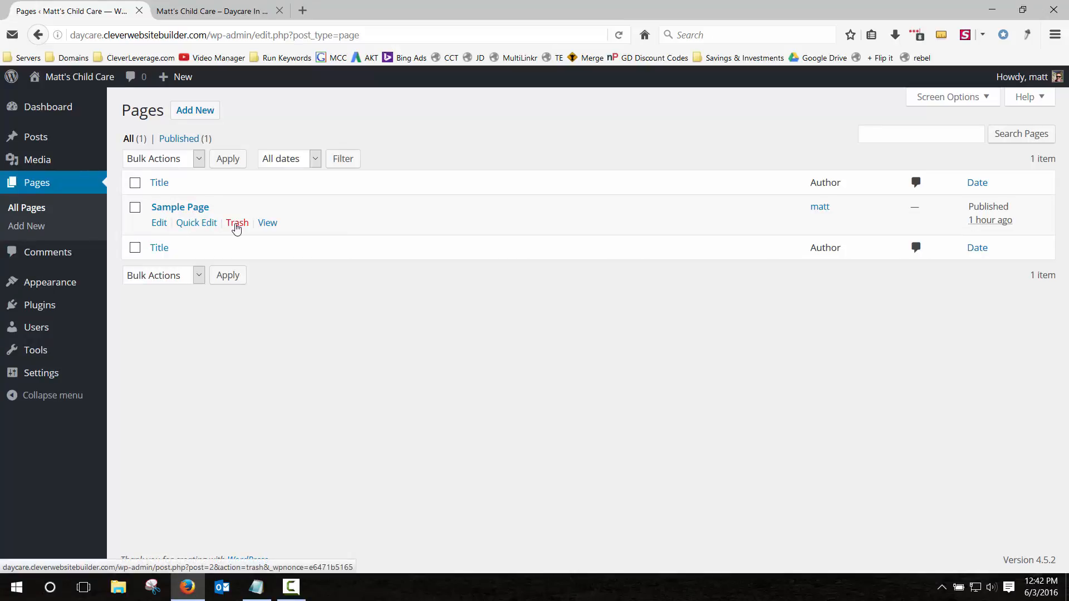
click(237, 224)
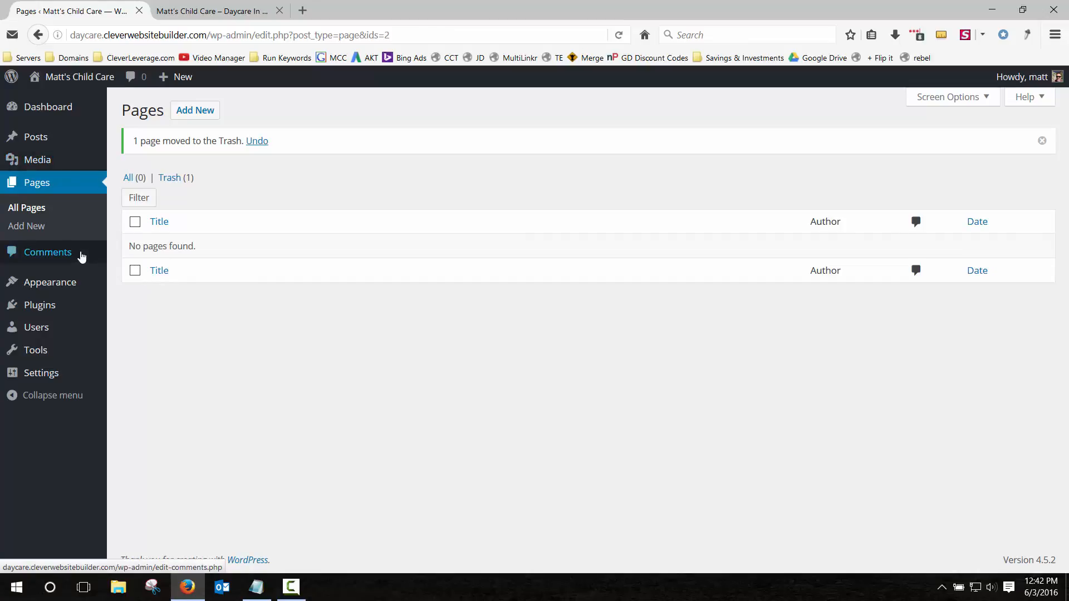
View the installed themes and reload the front page to confirm the default content is gone.
mouse_move(48, 290)
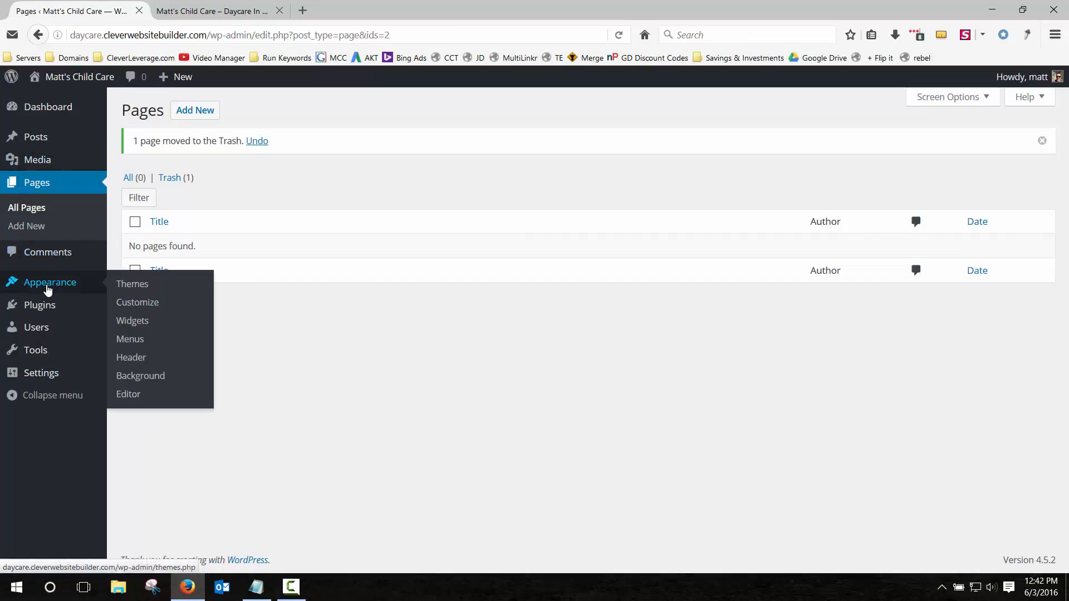
click(138, 286)
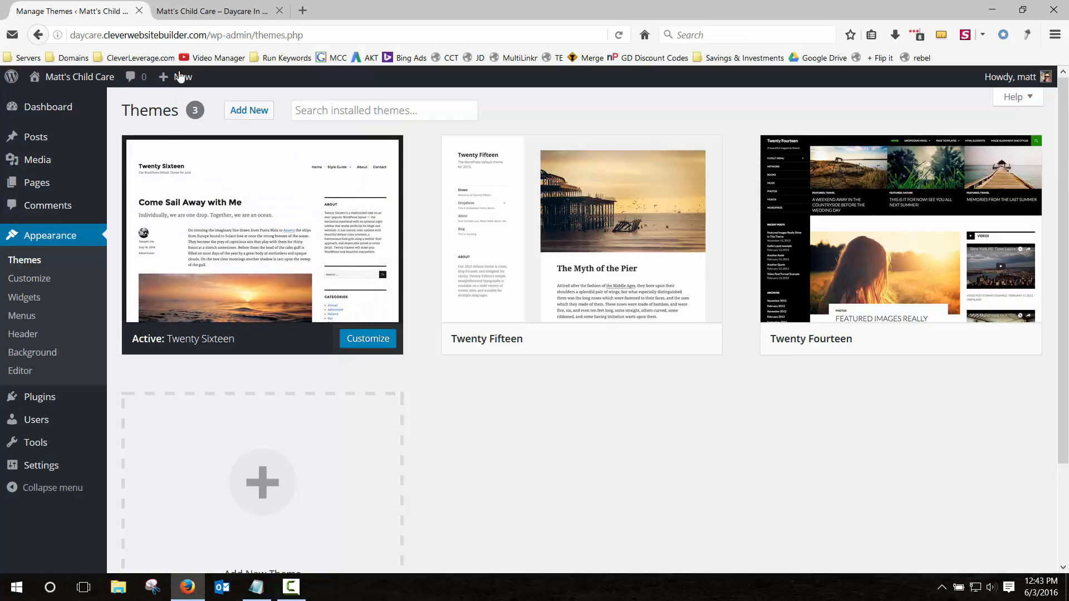
click(204, 7)
click(219, 163)
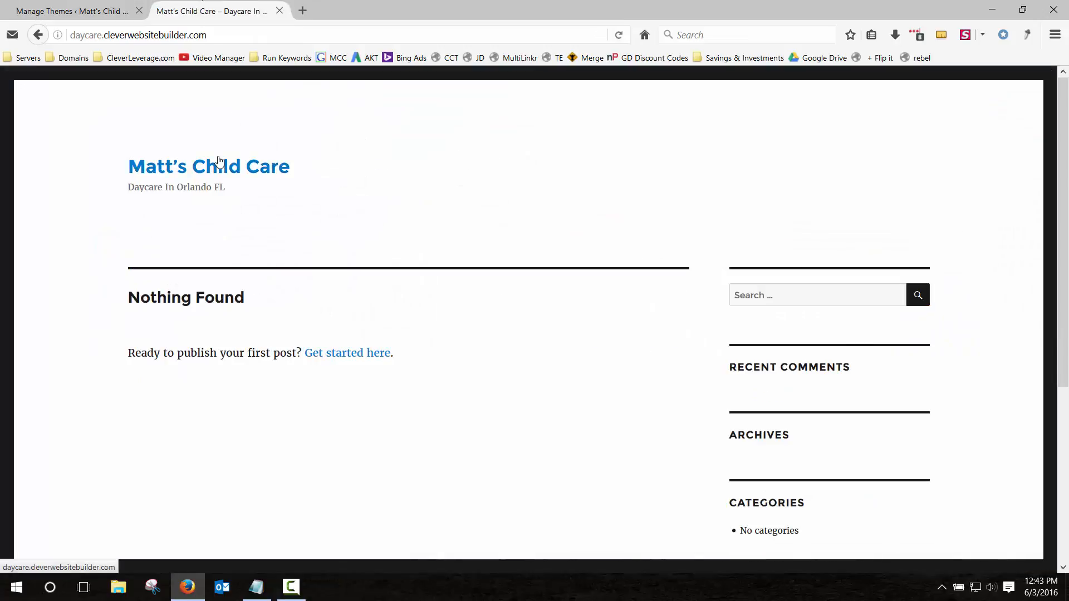
Go to Add Themes to browse the featured theme catalogue.
click(102, 12)
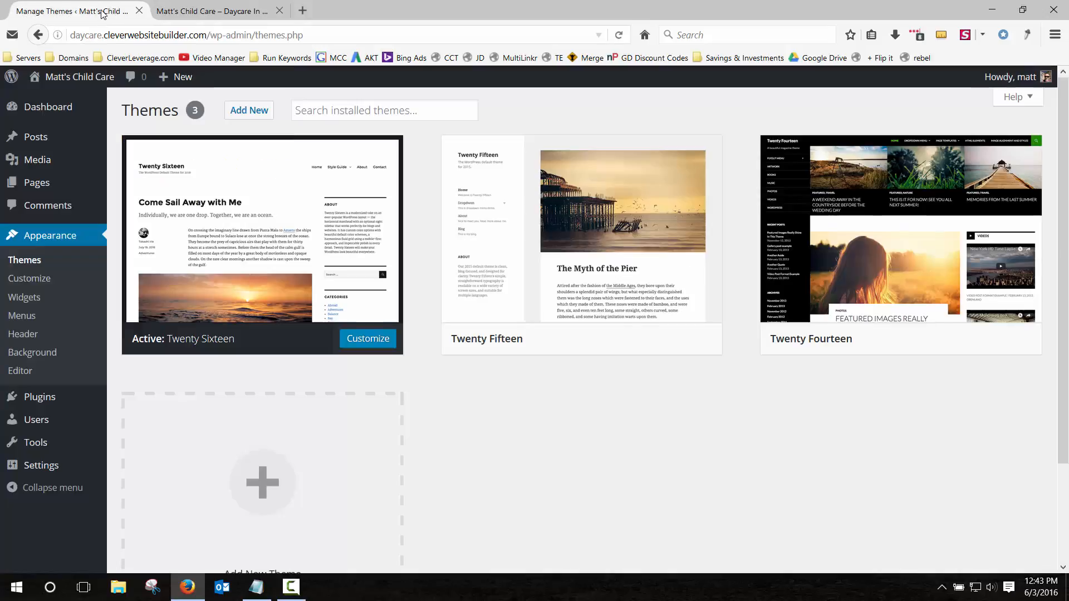
mouse_move(677, 276)
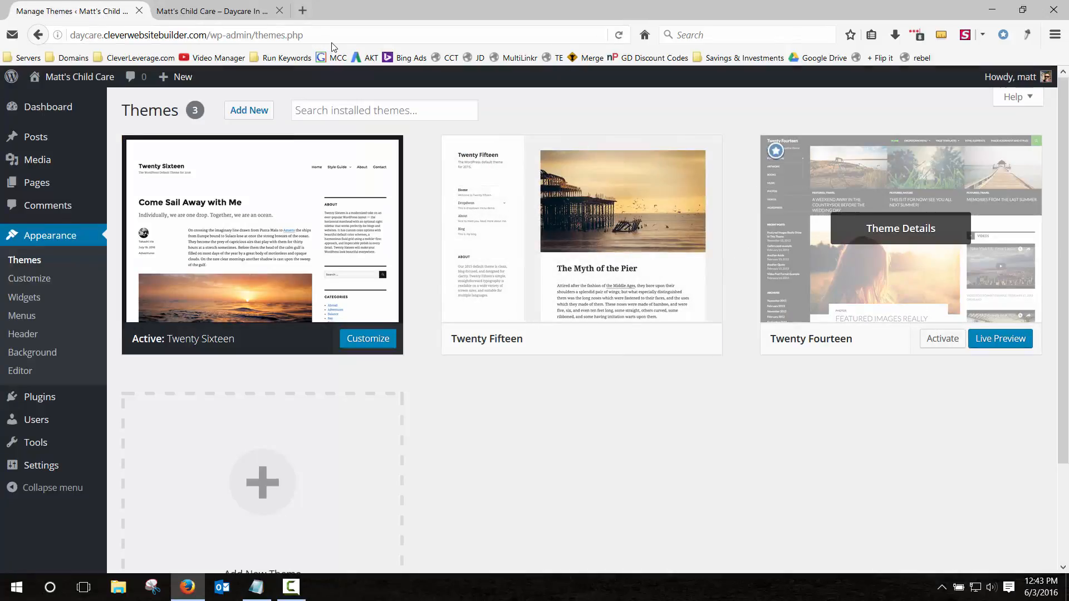
click(249, 110)
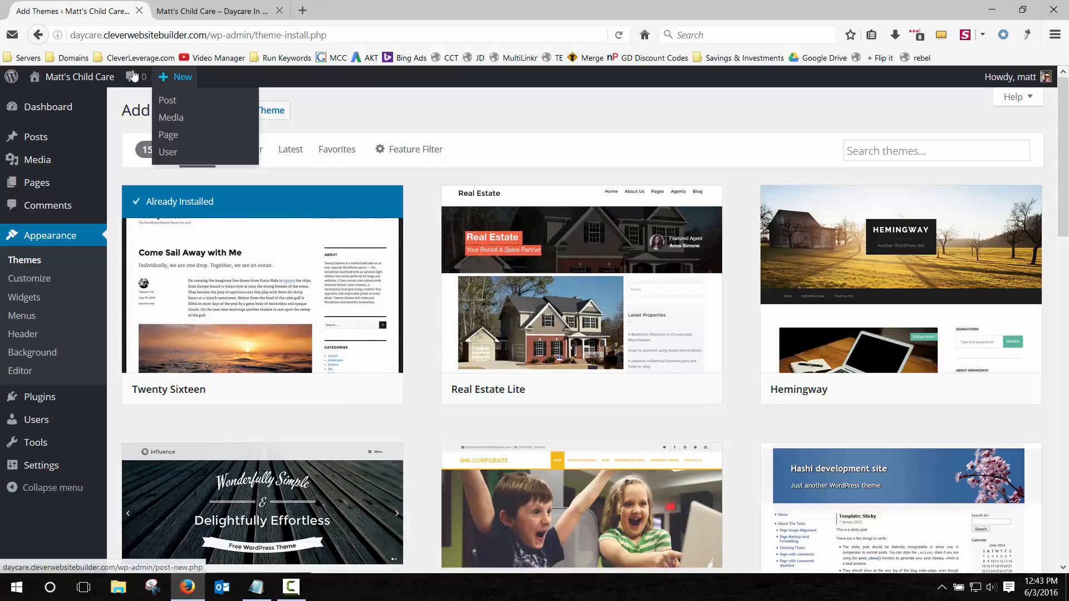
drag(71, 34, 97, 35)
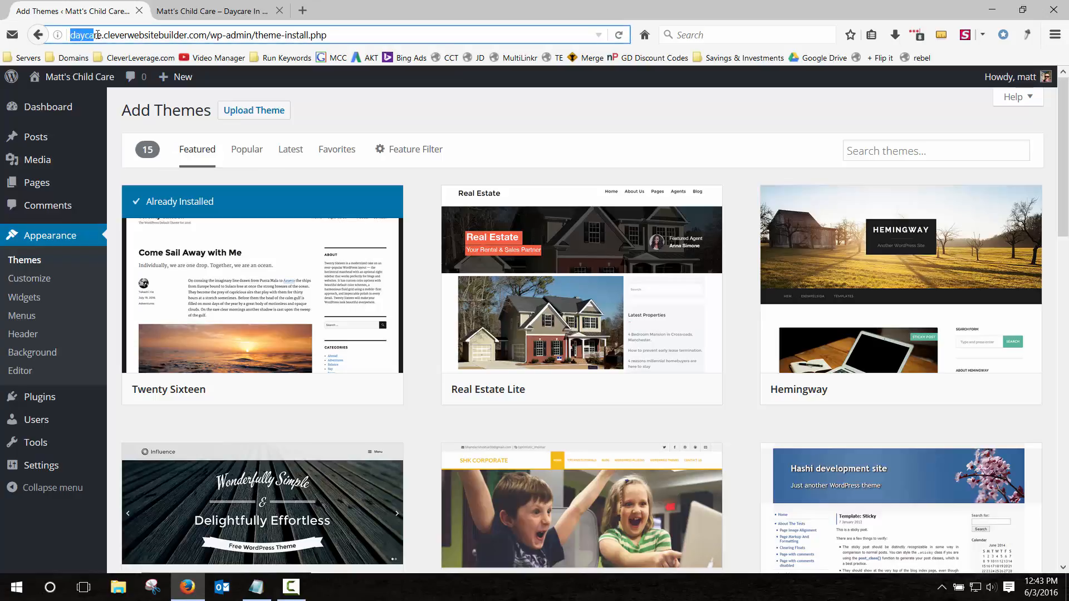
click(71, 35)
drag(71, 34, 100, 31)
click(73, 34)
drag(88, 34, 104, 34)
drag(103, 34, 207, 32)
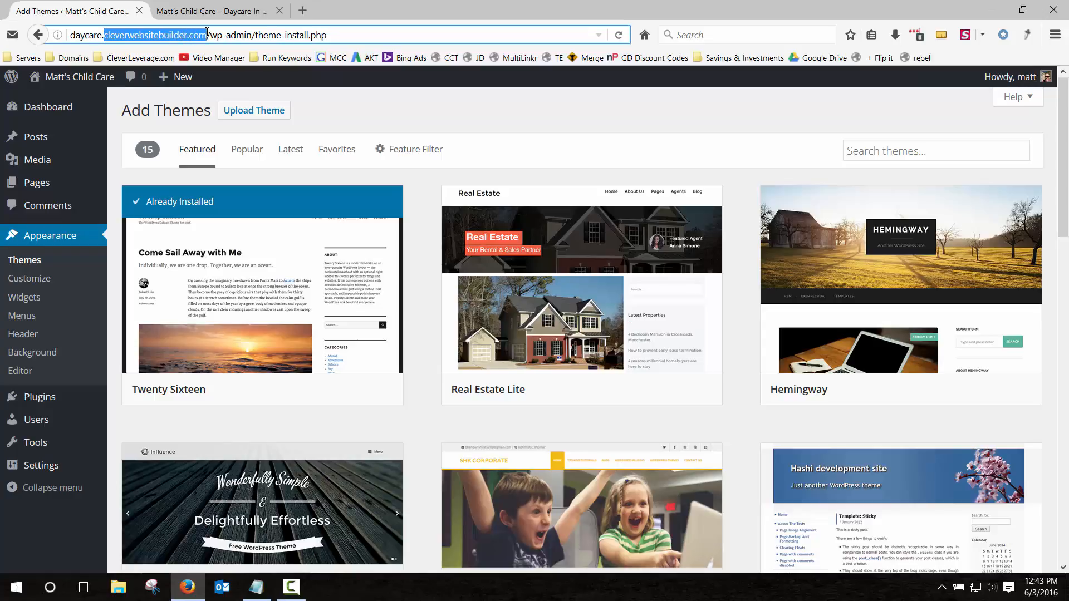
click(104, 34)
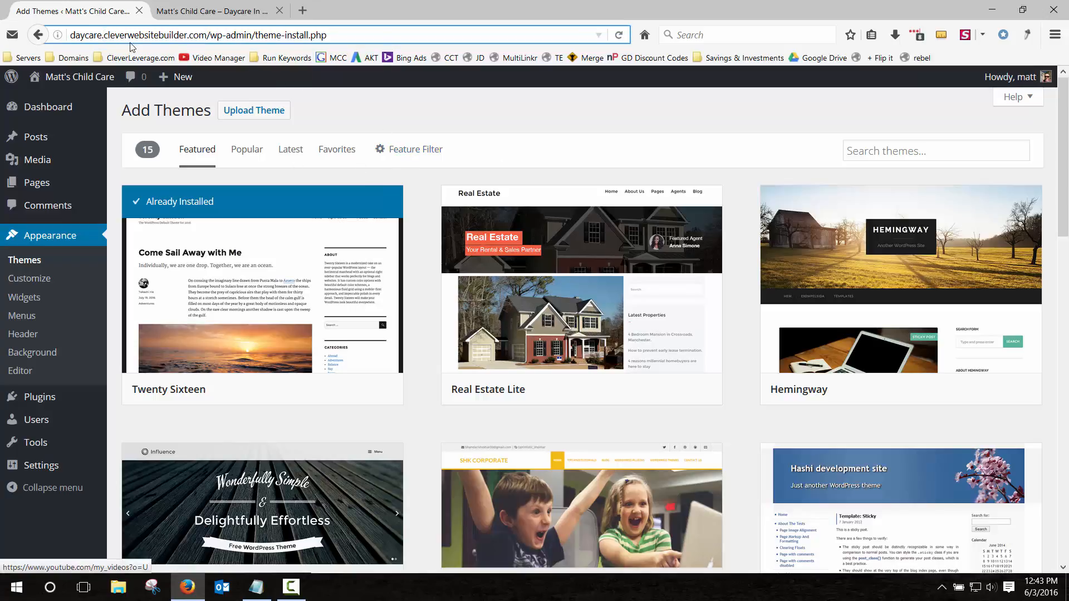
drag(124, 35, 207, 35)
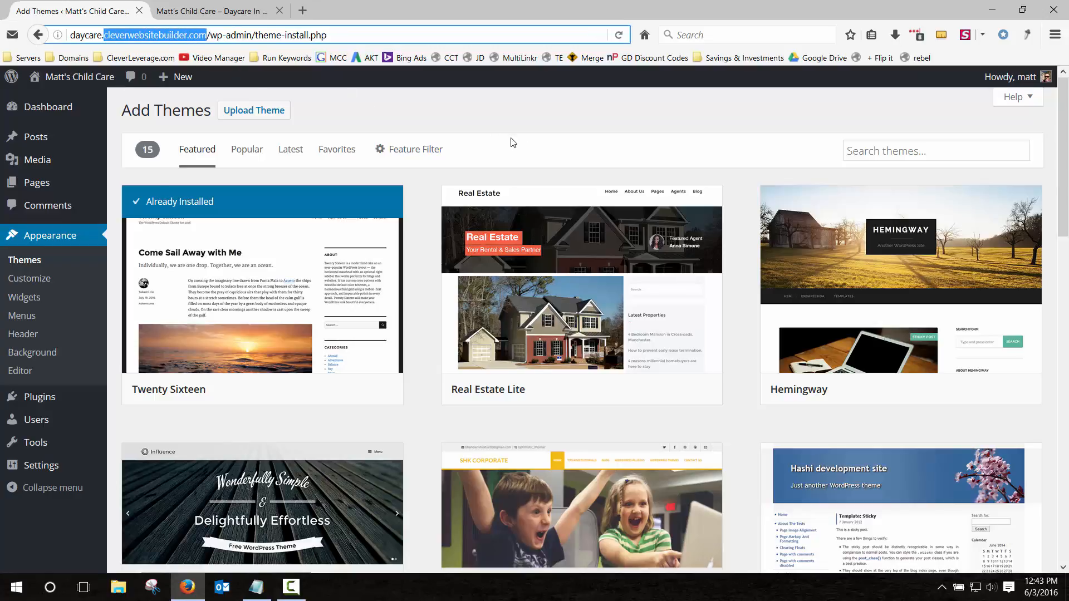
click(877, 151)
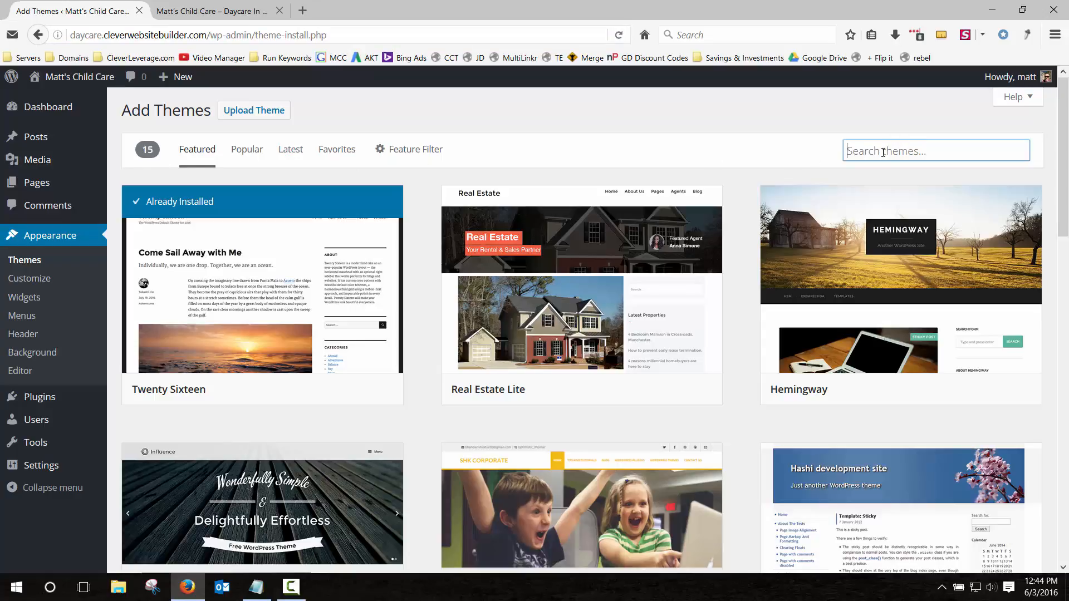
Search for the Kindergarten theme, install it, and activate it.
text(kinder)
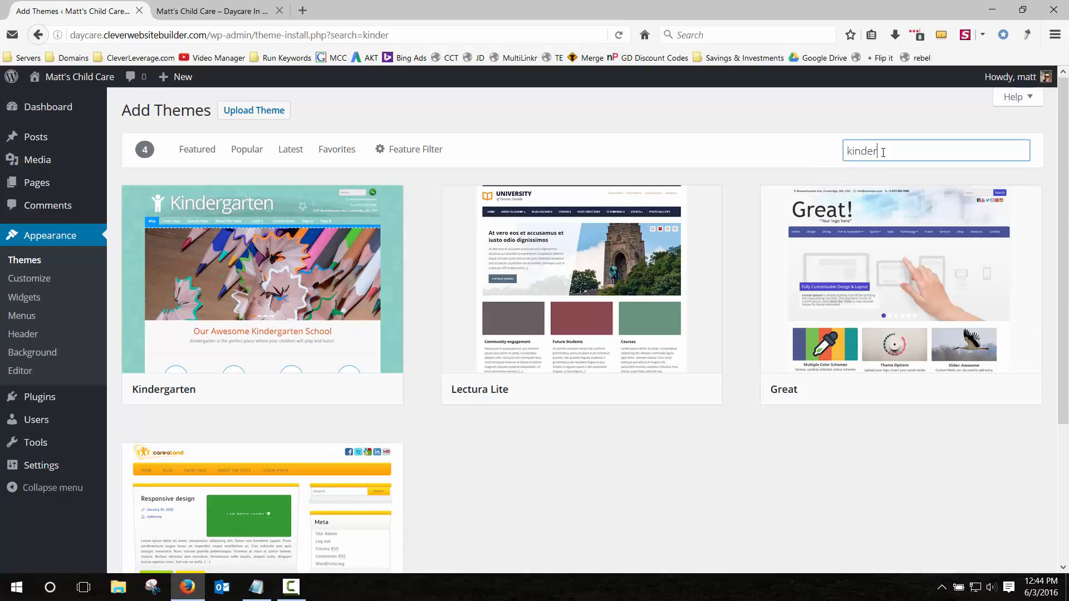
text(garten)
mouse_move(223, 256)
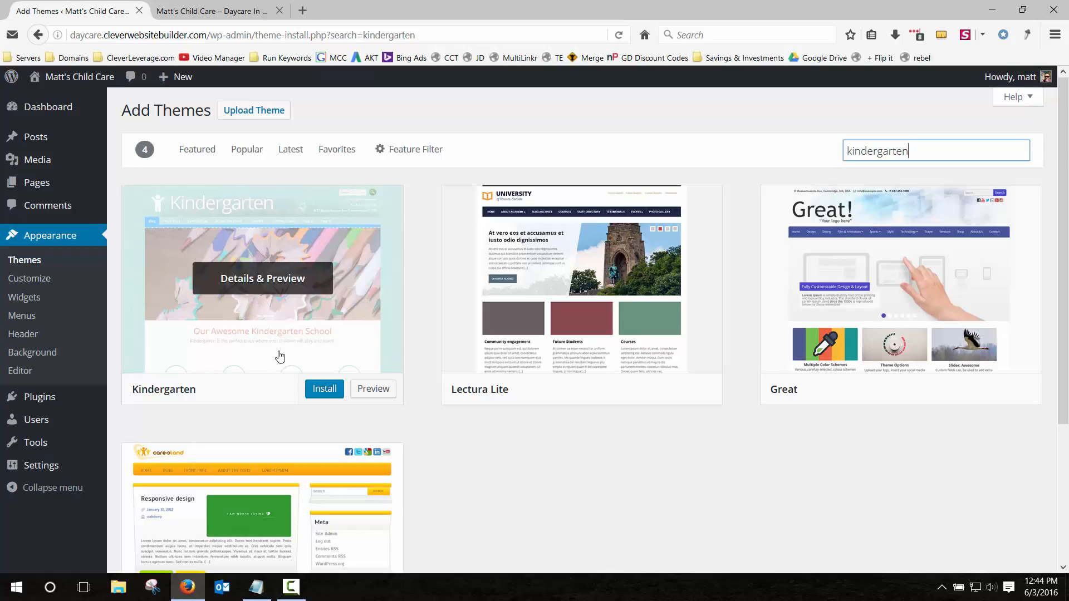
click(323, 394)
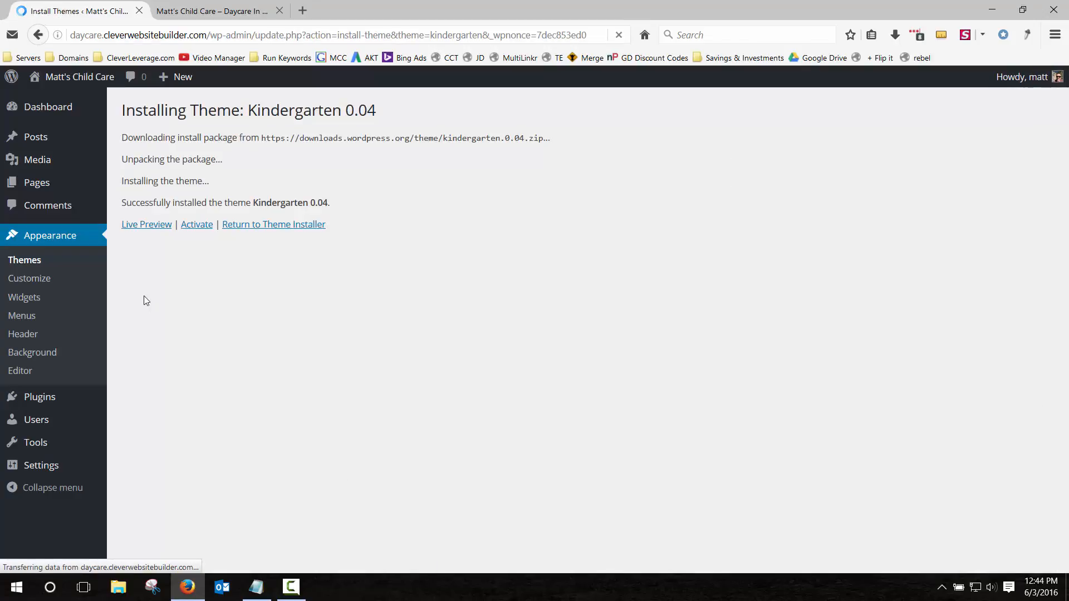
click(196, 225)
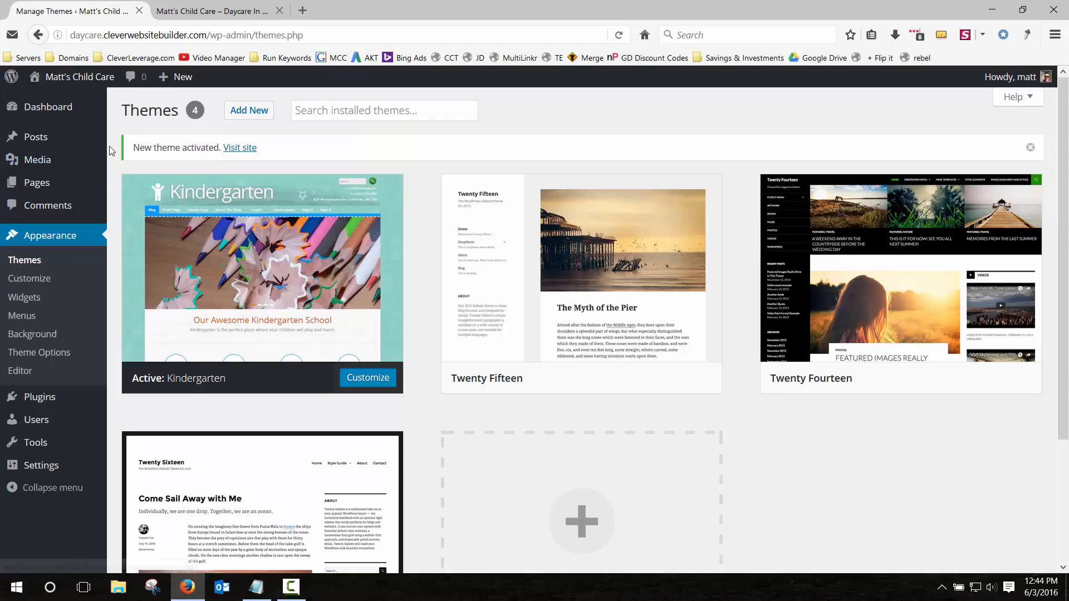
click(188, 12)
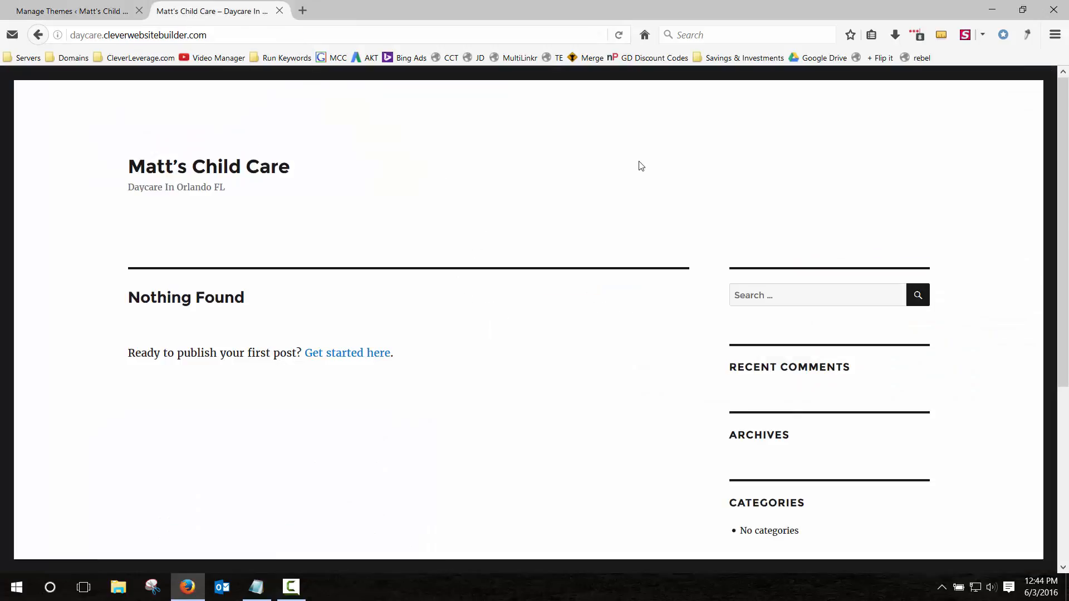
click(619, 36)
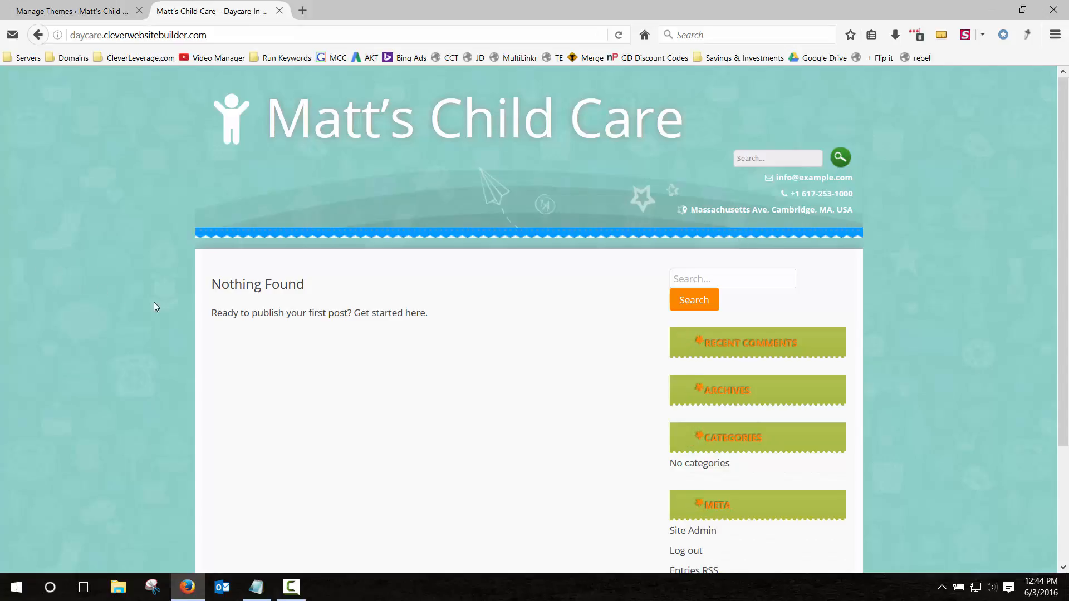
scroll(182, 297, down, 2)
scroll(182, 297, up, 2)
drag(730, 210, 839, 193)
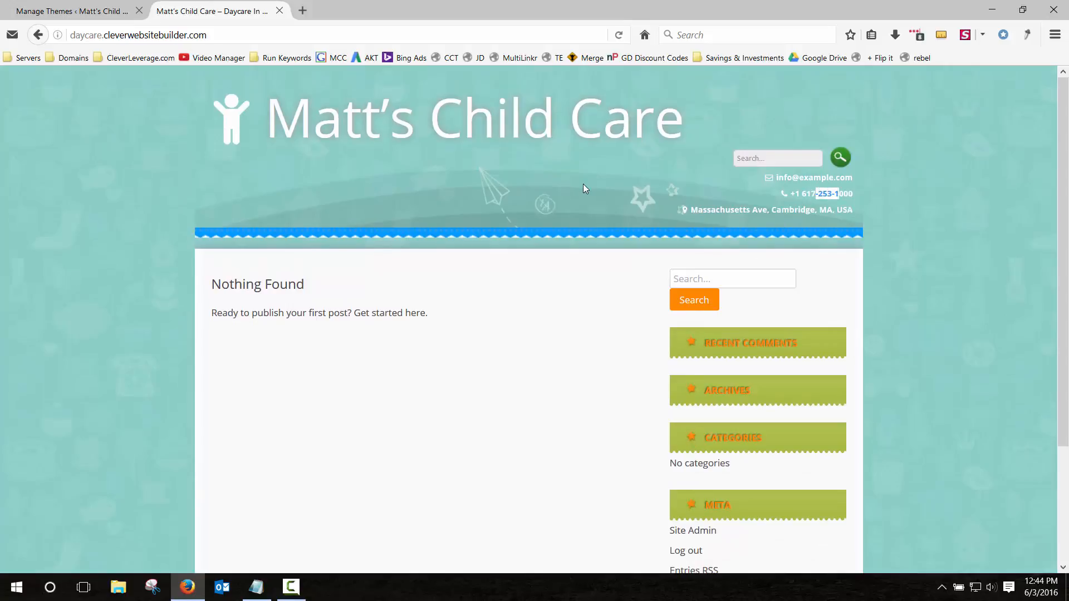
click(582, 188)
scroll(516, 212, down, 3)
scroll(517, 211, up, 1)
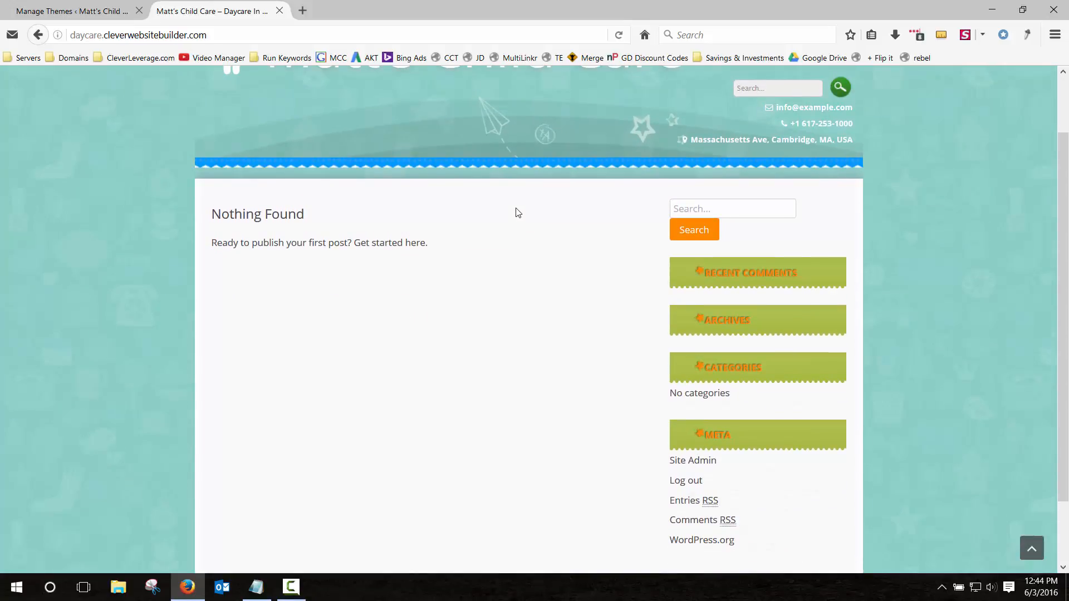
scroll(516, 212, up, 2)
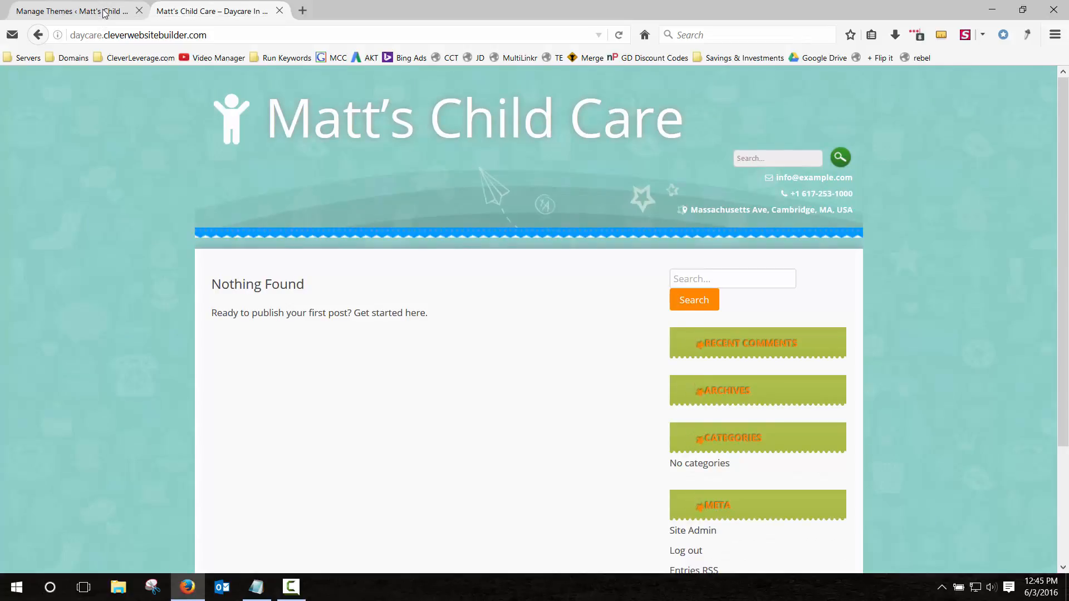
click(103, 12)
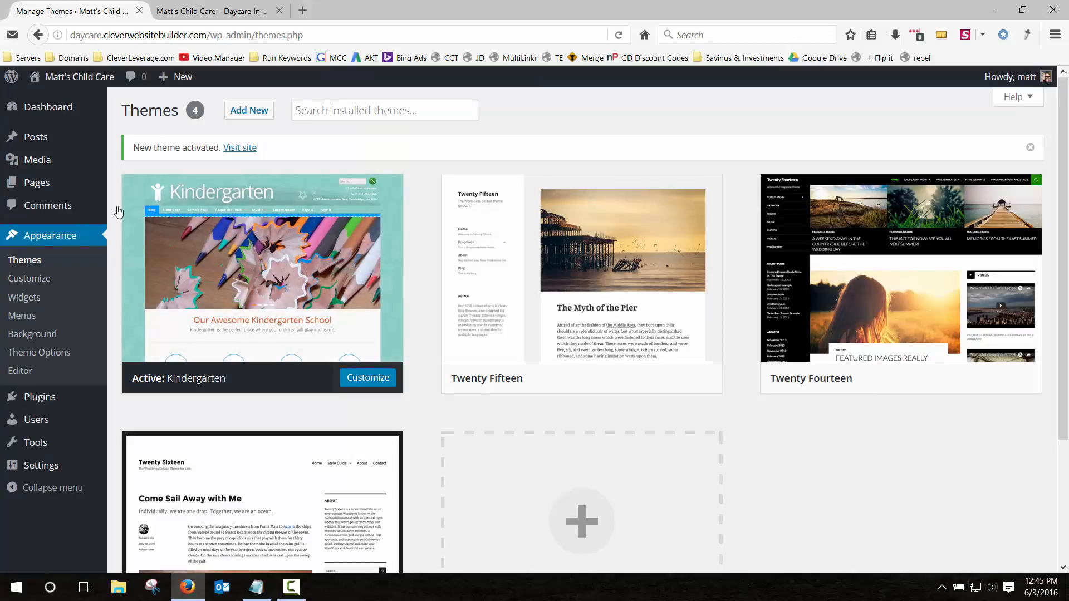
Replace the Theme Options Adress field with the daycare's street address and save.
click(41, 356)
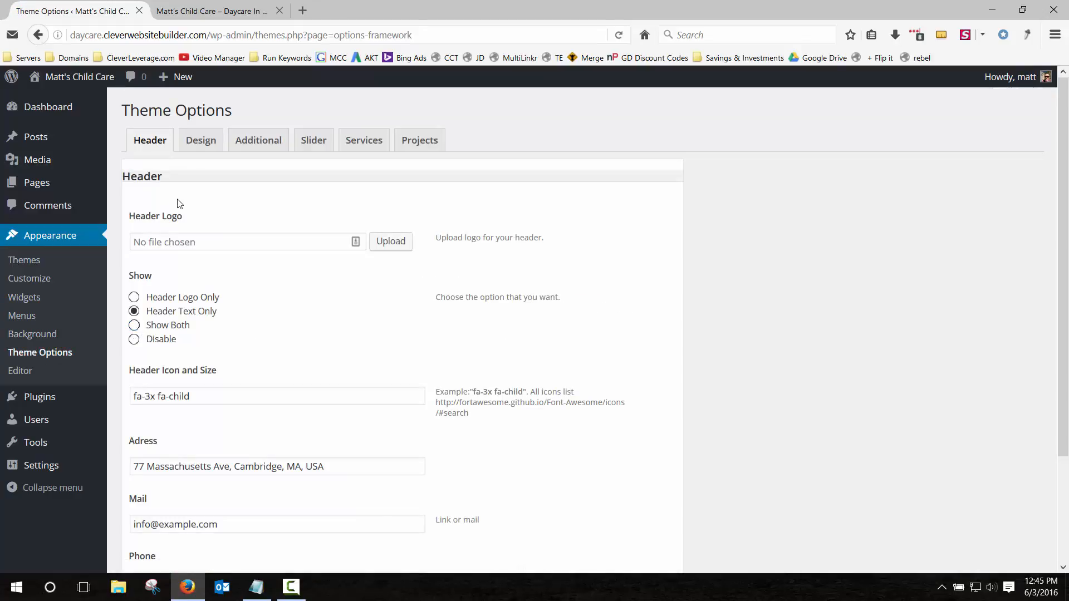
scroll(190, 217, down, 3)
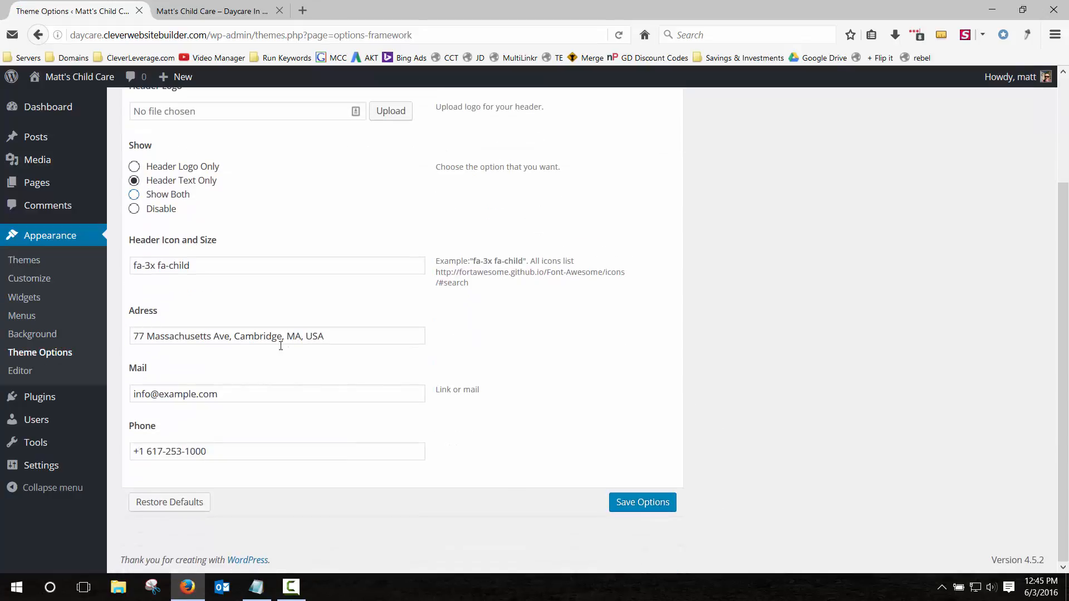
drag(337, 334, 102, 336)
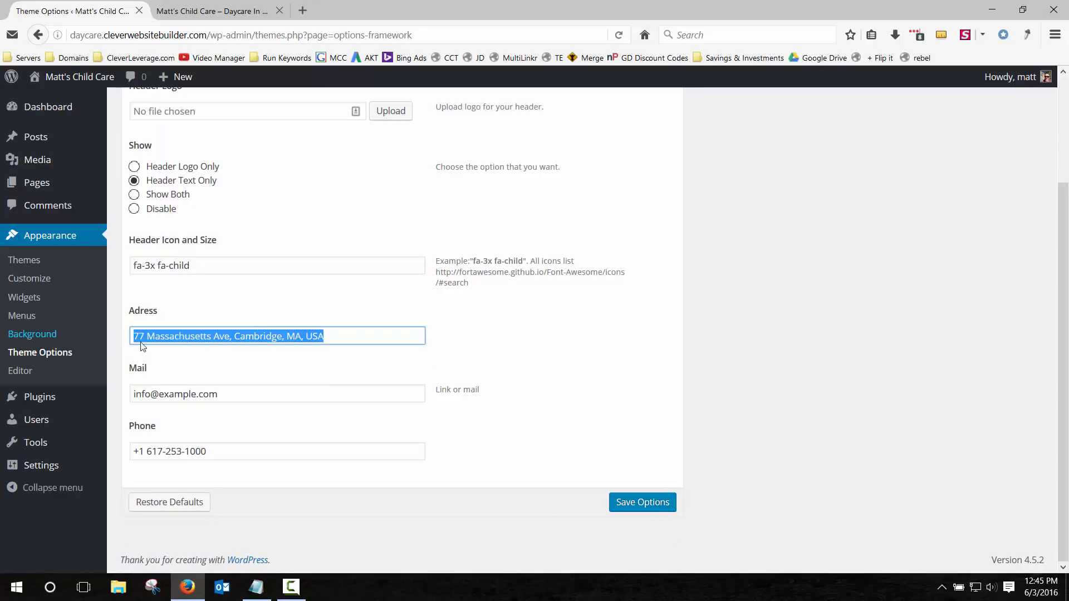
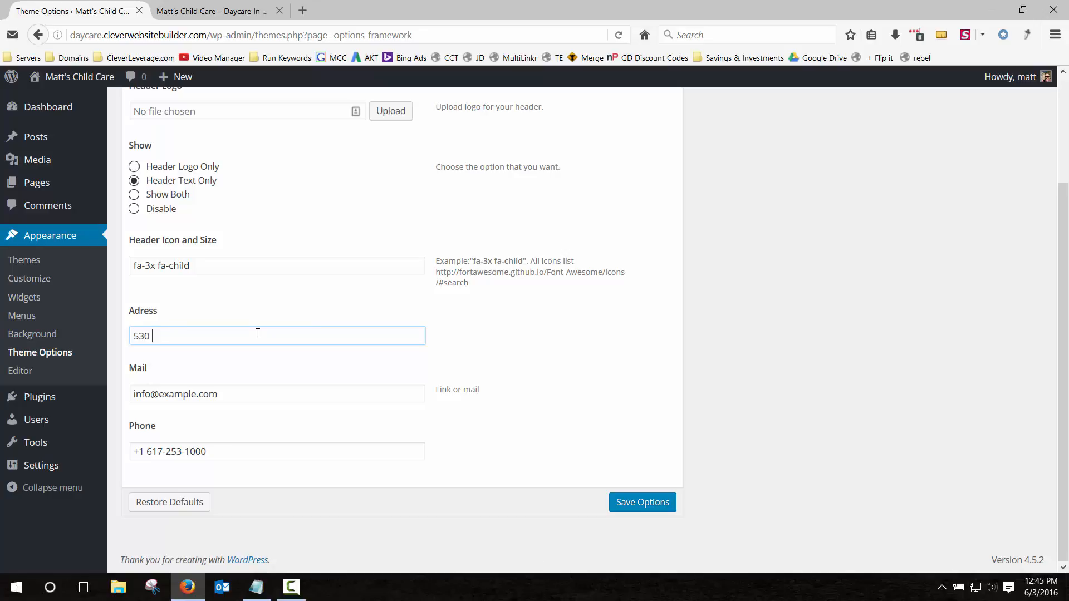
click(643, 503)
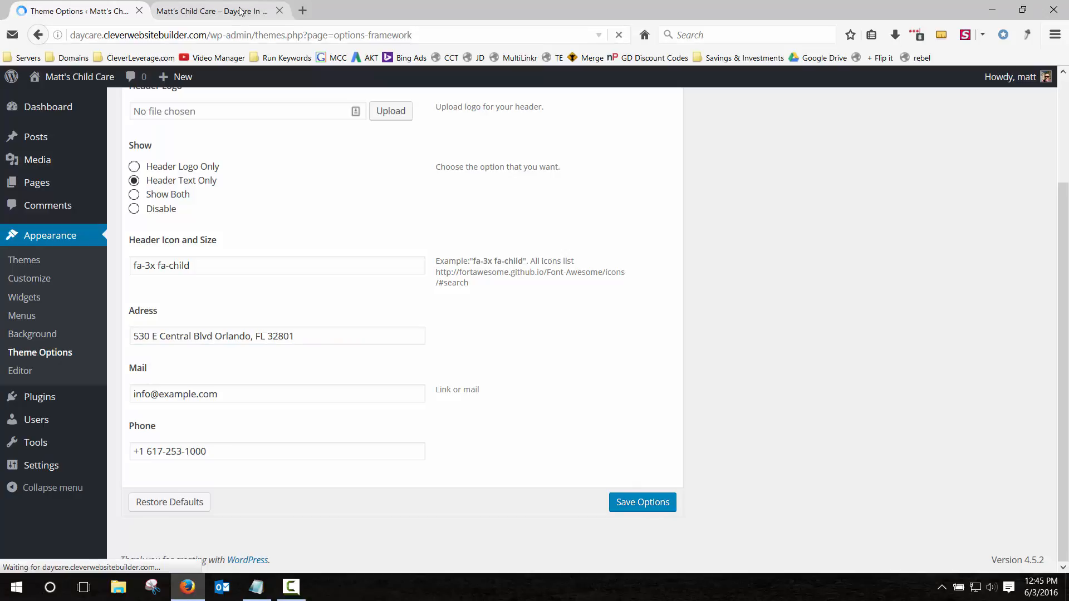
Reload the live site to confirm the new address appears in the header.
click(239, 12)
click(619, 34)
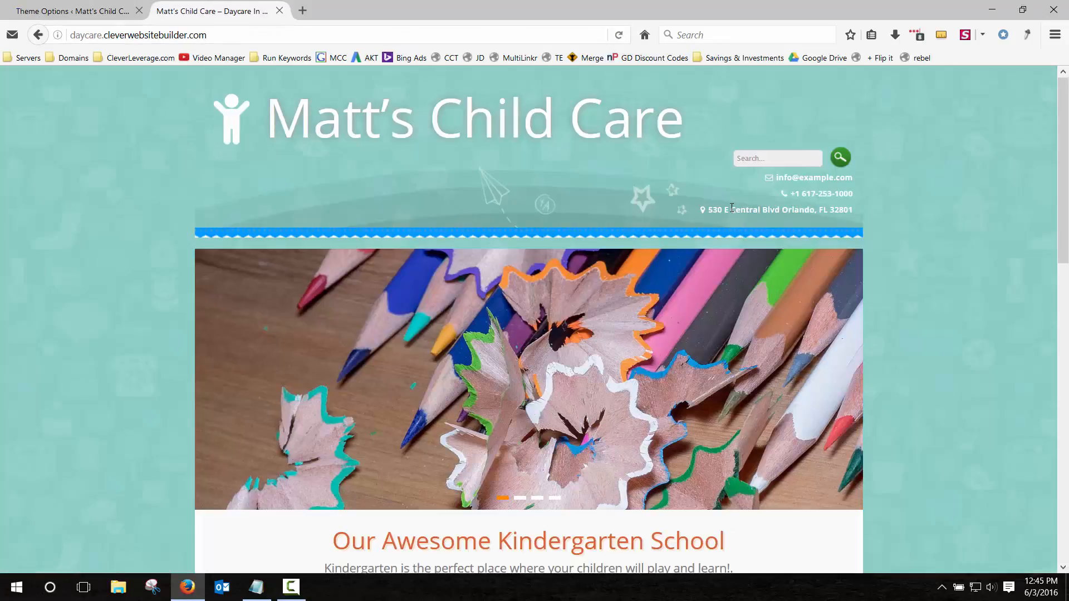
drag(715, 208, 857, 208)
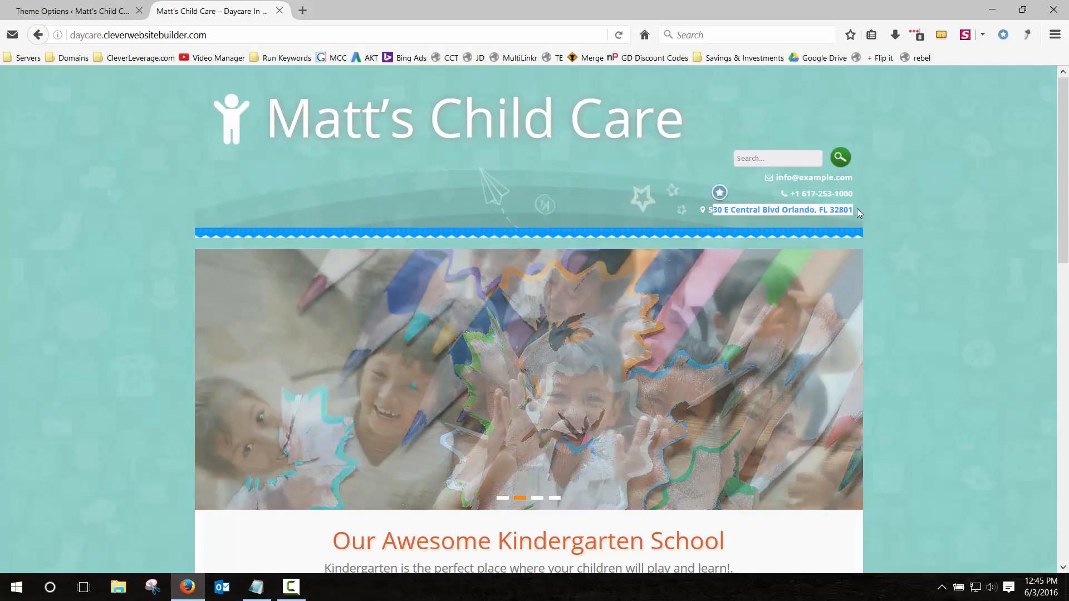
Clear the sample Mail field in Theme Options and start typing a new e-mail address.
click(78, 11)
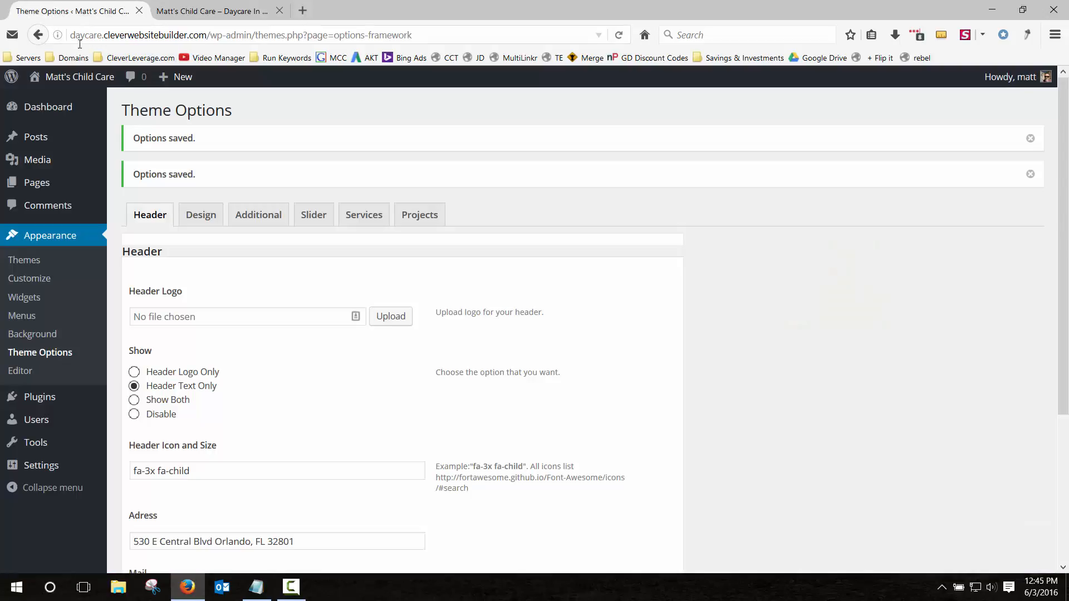
scroll(184, 297, down, 5)
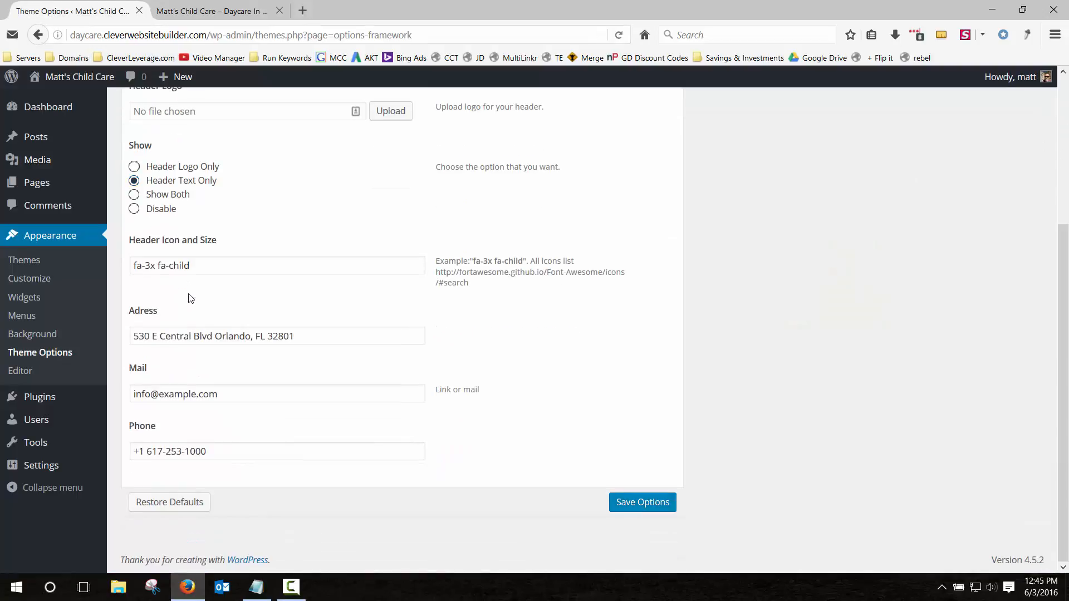
click(224, 394)
key(ctrl+a)
text(m)
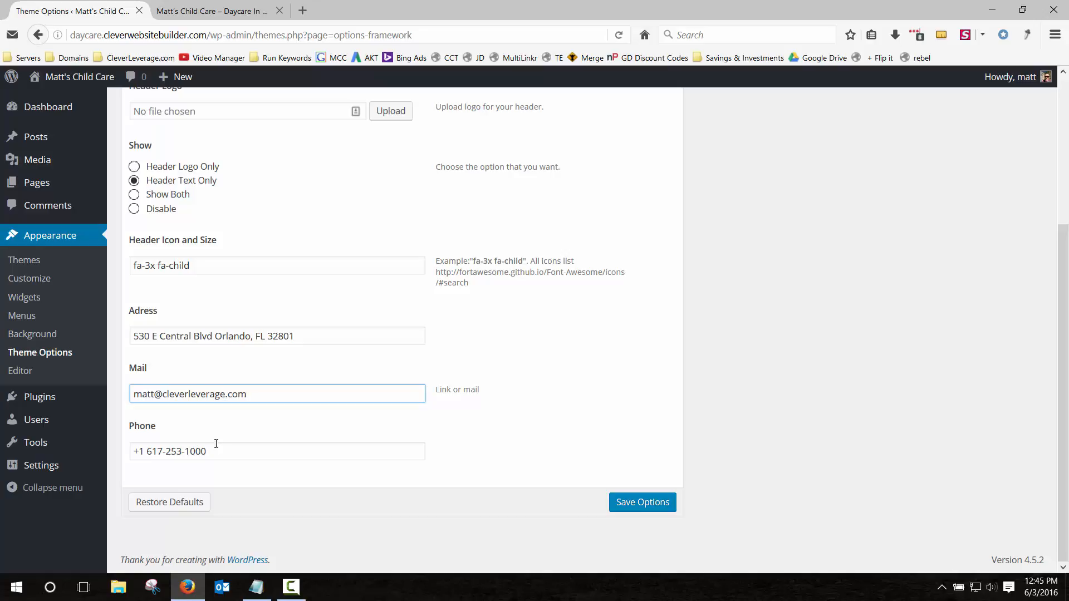
Replace the old header Phone value with the daycare's new phone number and save the theme options.
drag(214, 451, 61, 450)
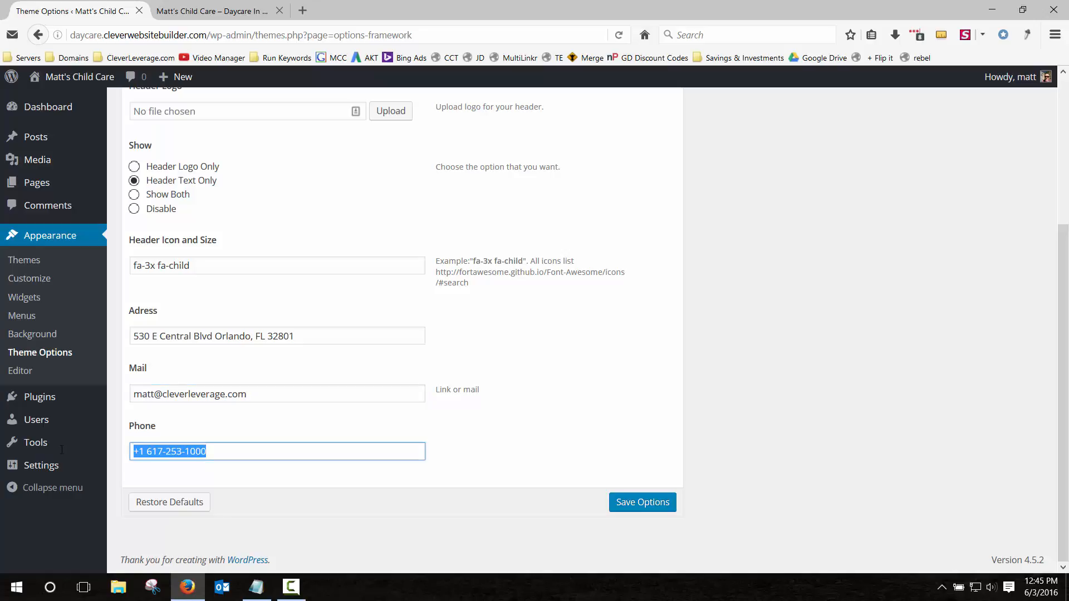
key(BackSpace)
right_click(62, 451)
click(291, 454)
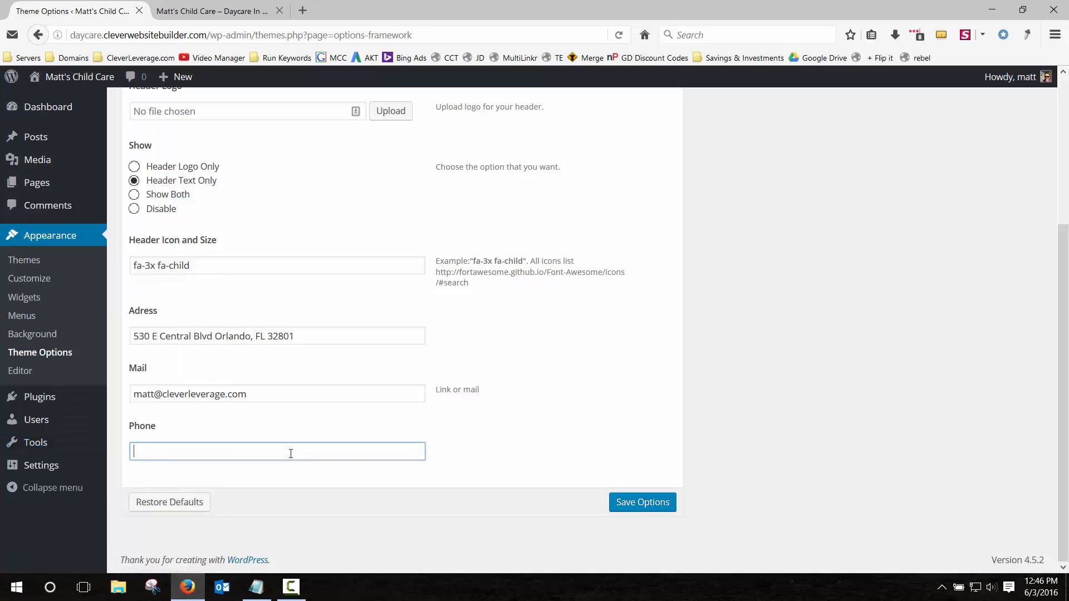
click(625, 502)
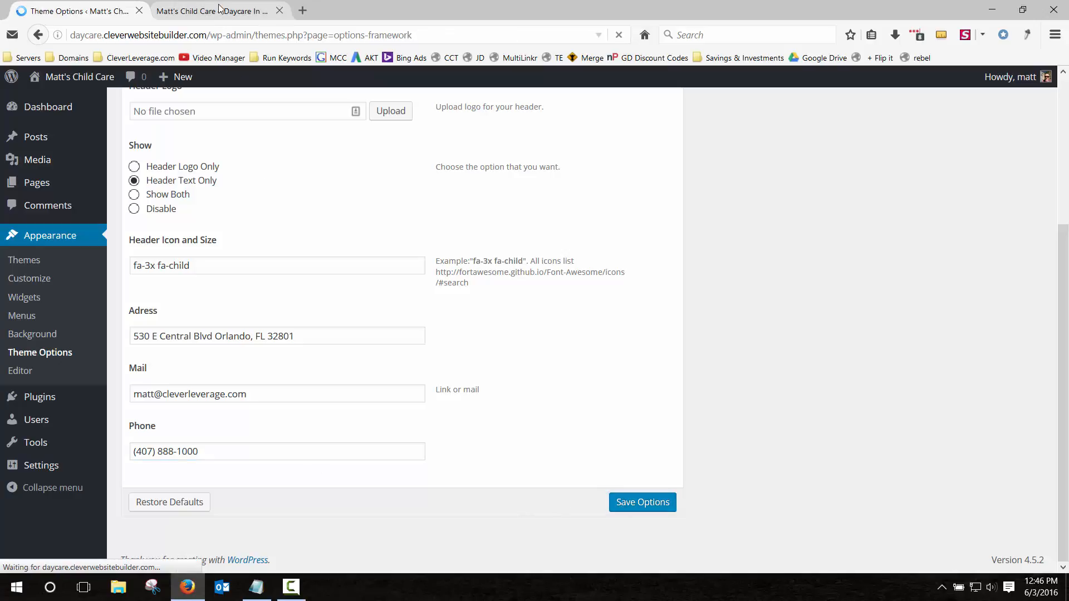
click(219, 10)
Reload the live site, dismiss the popup and confirm the header shows the new phone number.
click(618, 35)
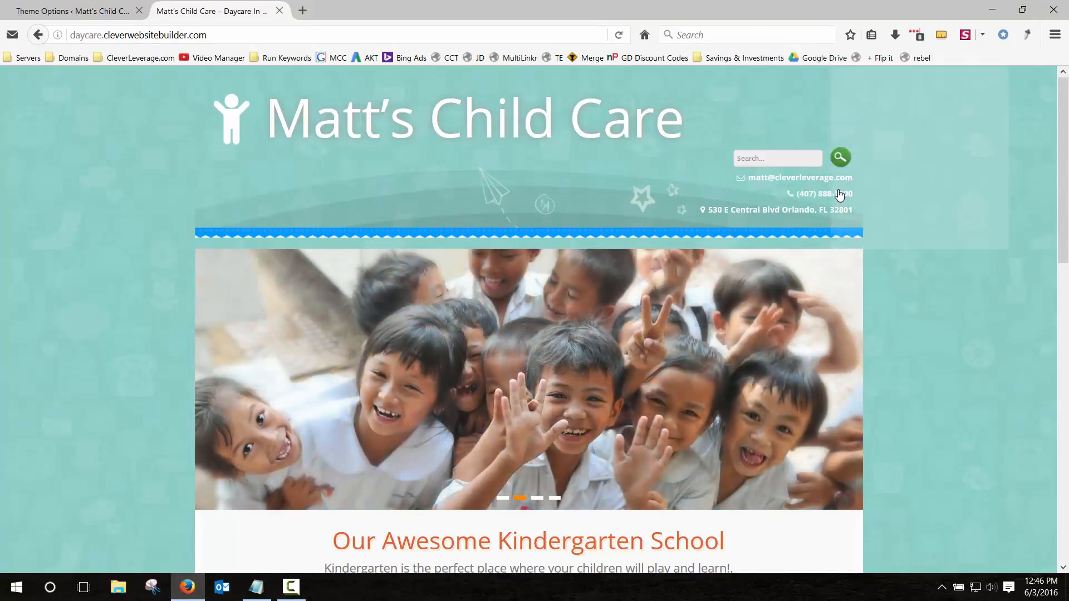
click(535, 154)
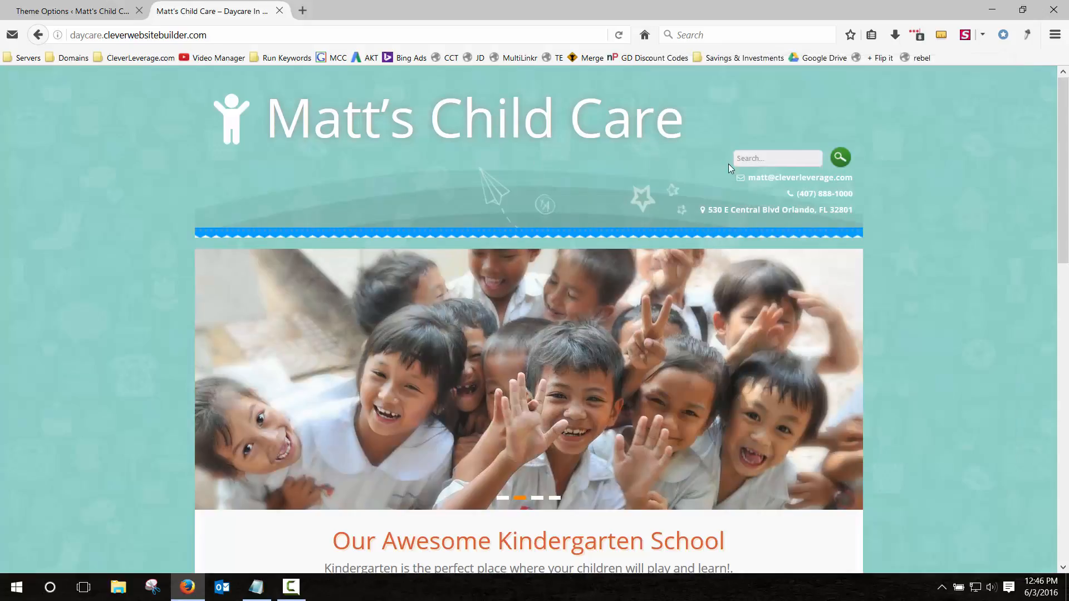
click(785, 160)
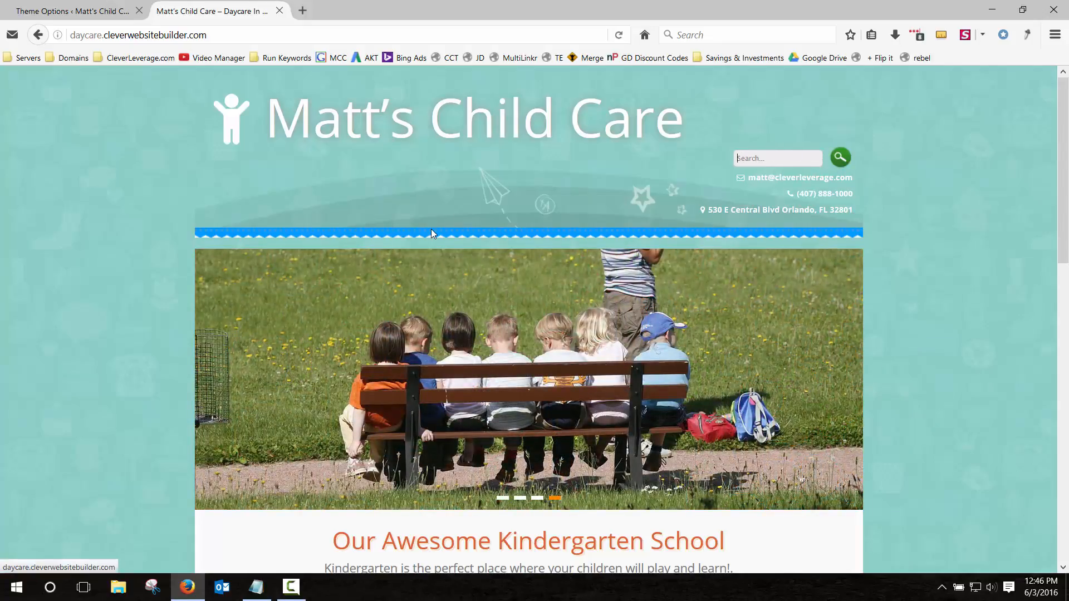
scroll(122, 291, down, 10)
scroll(125, 333, up, 7)
scroll(125, 333, up, 4)
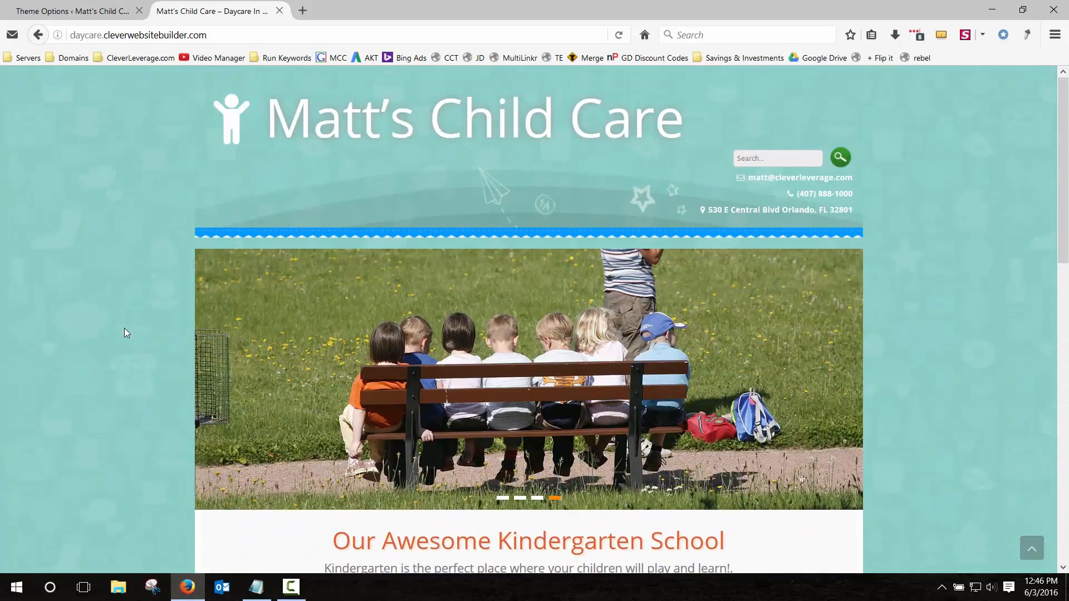
click(87, 10)
click(194, 10)
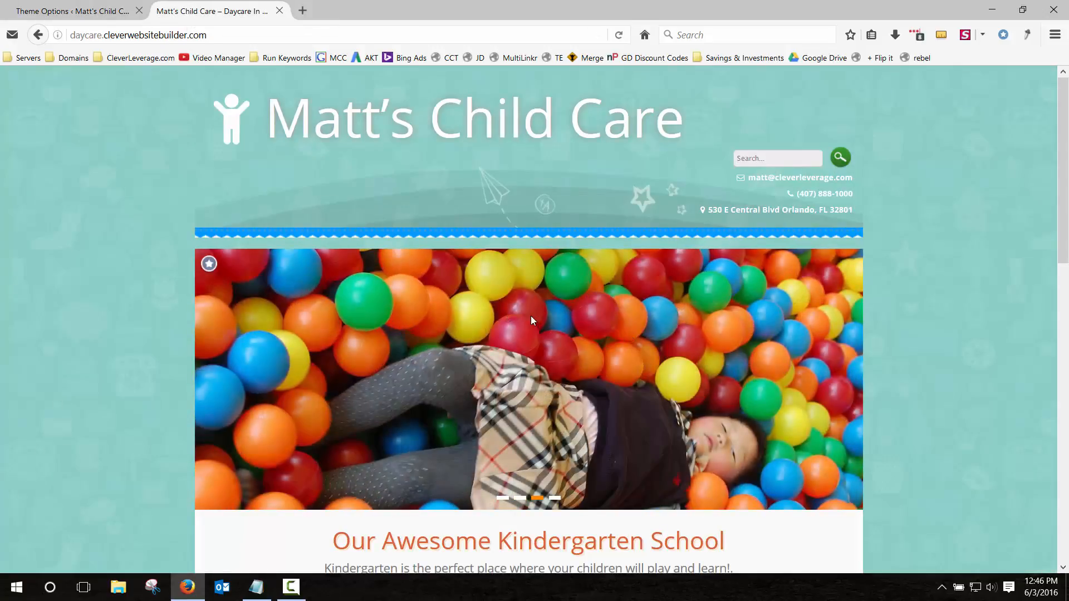
click(94, 11)
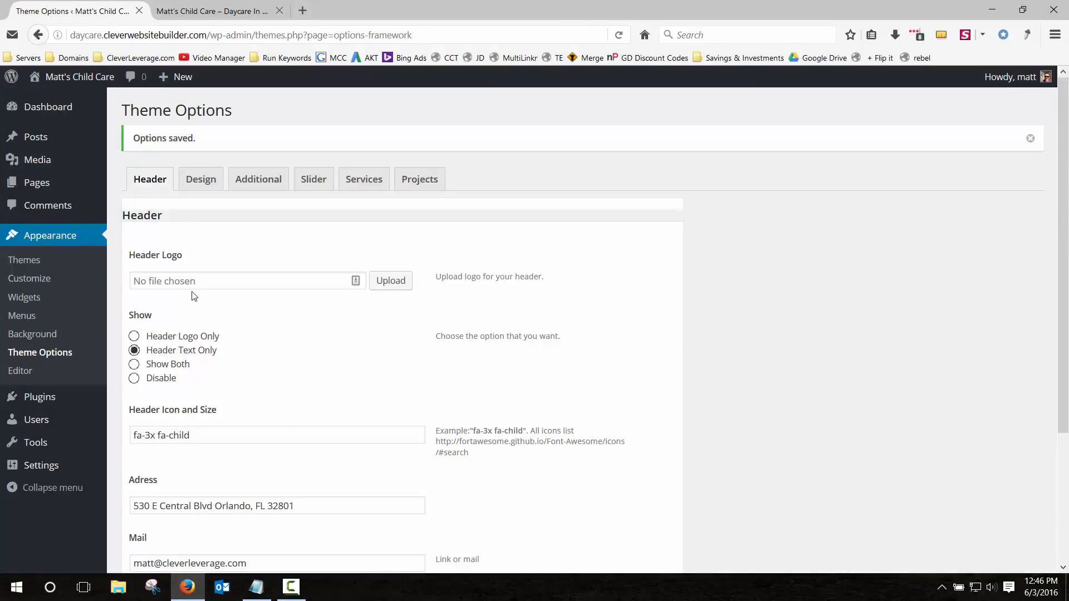
Upload logo.png from CleverLeverage.com > Images > Logo and set it as the Header Logo.
click(303, 281)
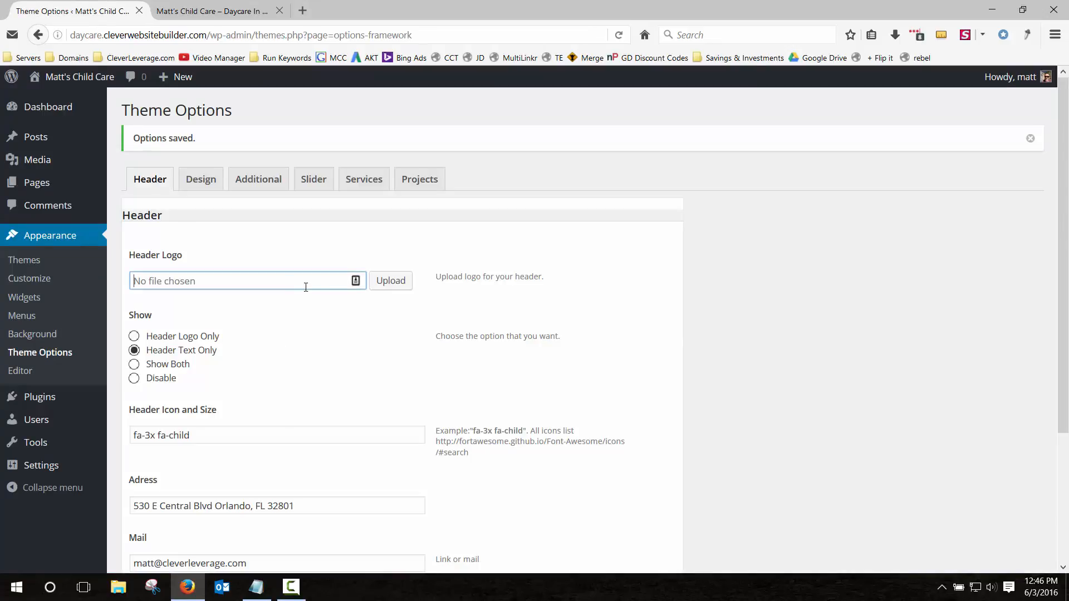
click(392, 281)
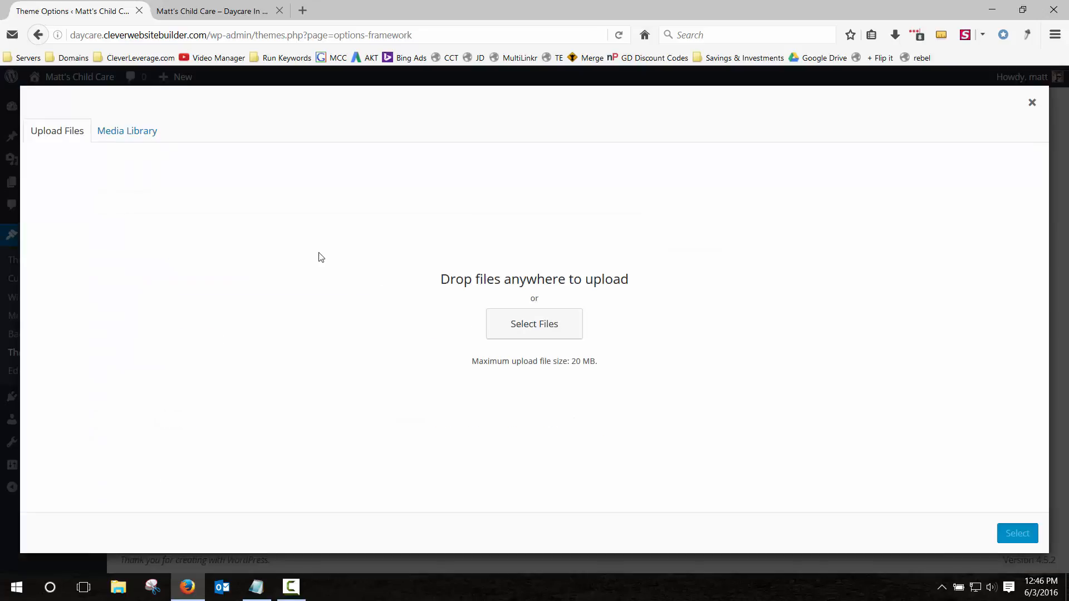
click(119, 137)
click(83, 138)
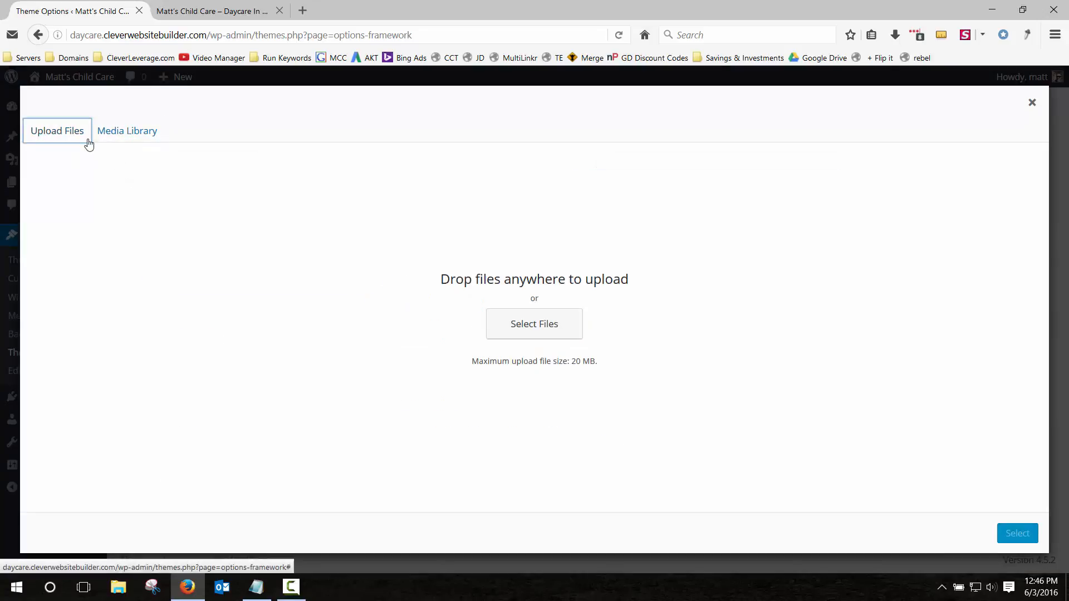
click(564, 323)
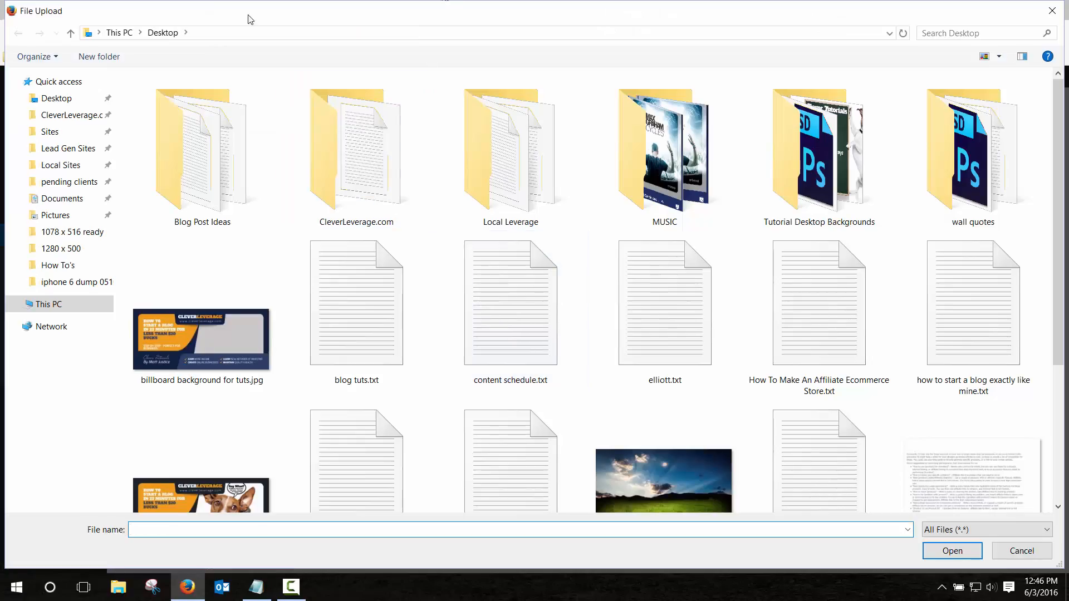
click(52, 117)
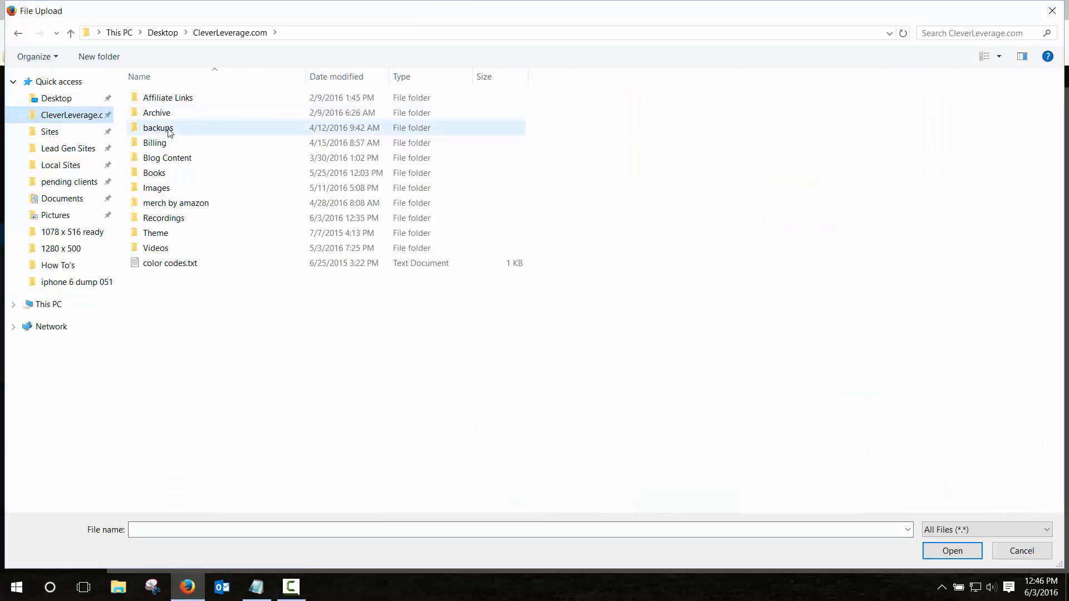
double_click(157, 188)
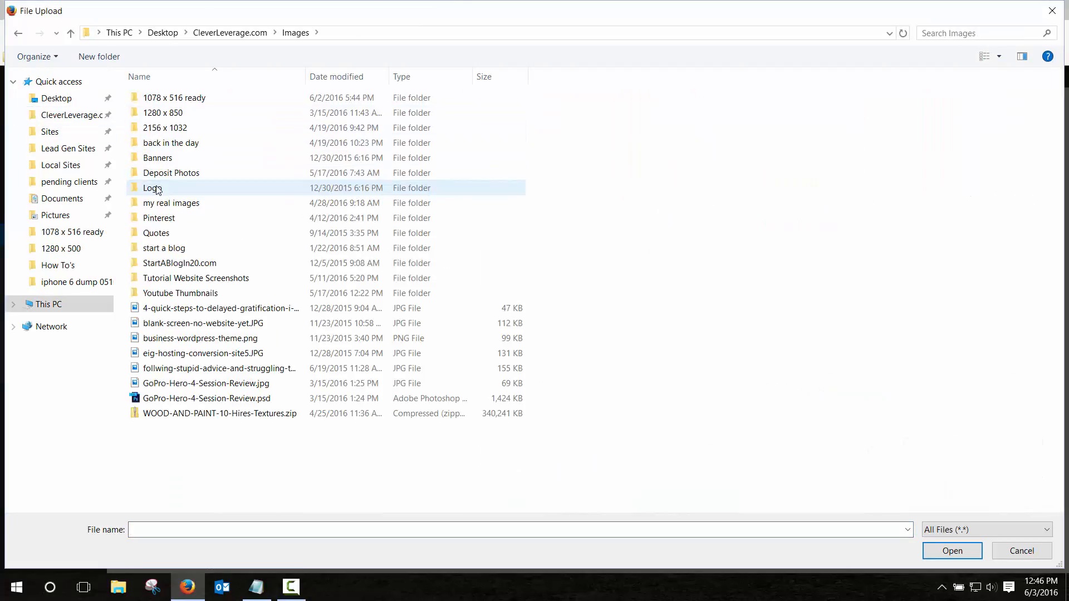
double_click(153, 188)
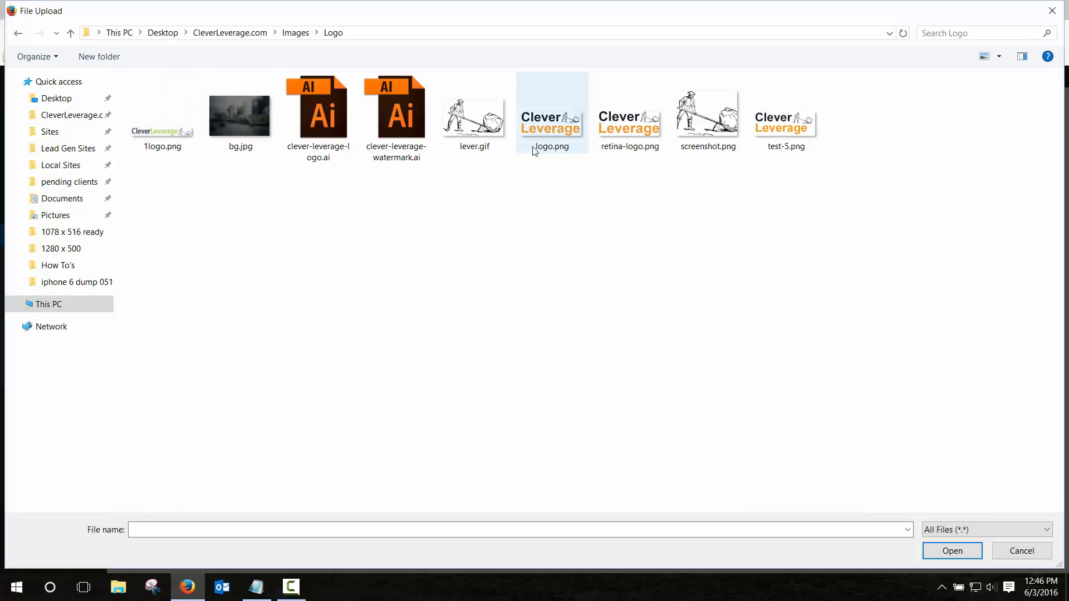
double_click(579, 126)
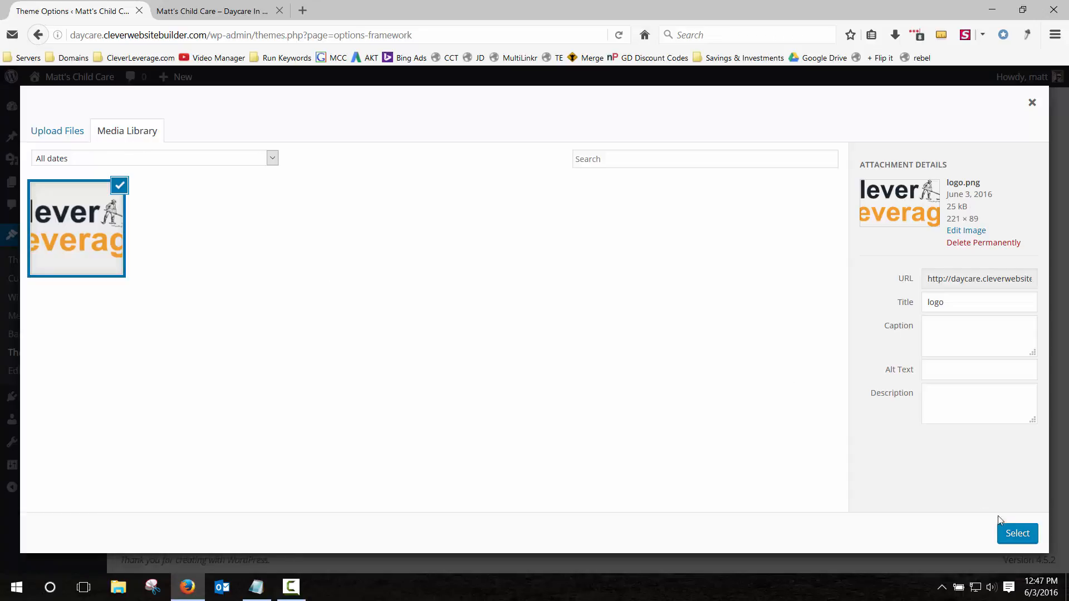
click(1017, 533)
scroll(351, 278, down, 5)
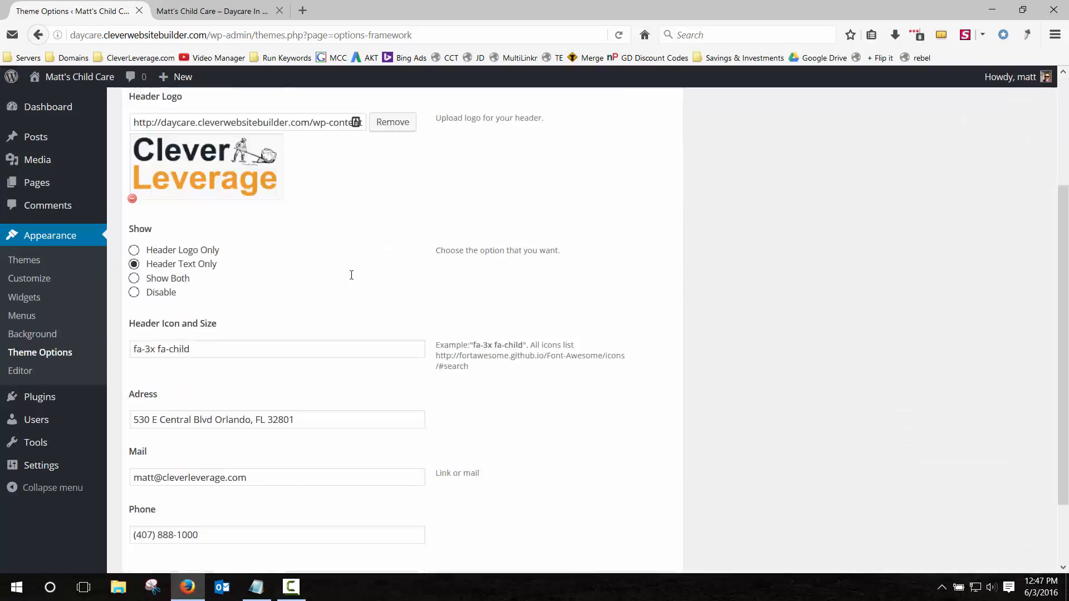
Save the options with the new header logo and reload the live site to check it.
click(630, 503)
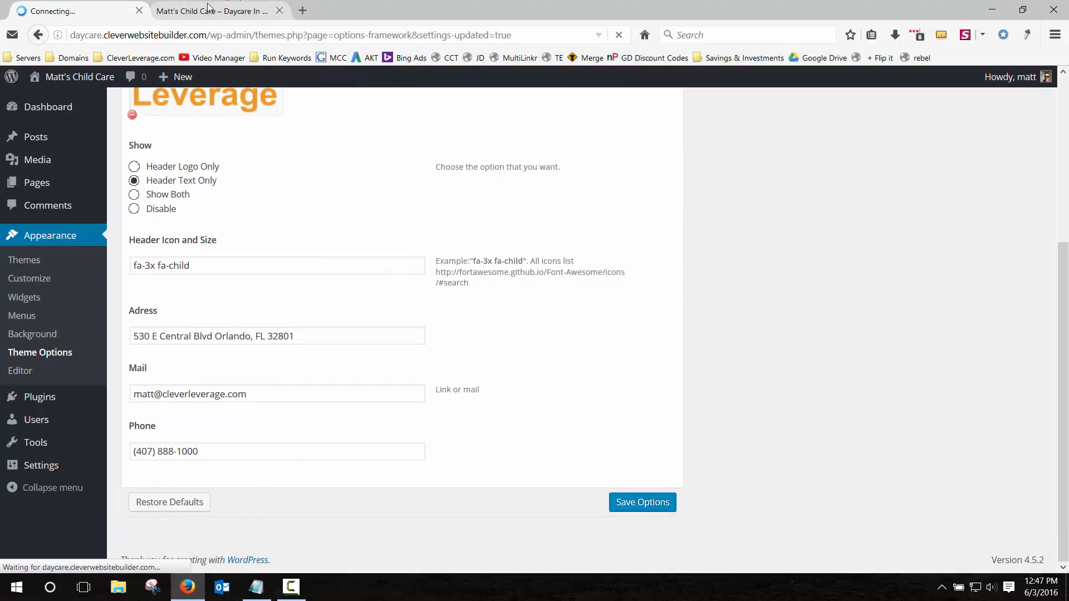
key(ctrl+Tab)
click(619, 35)
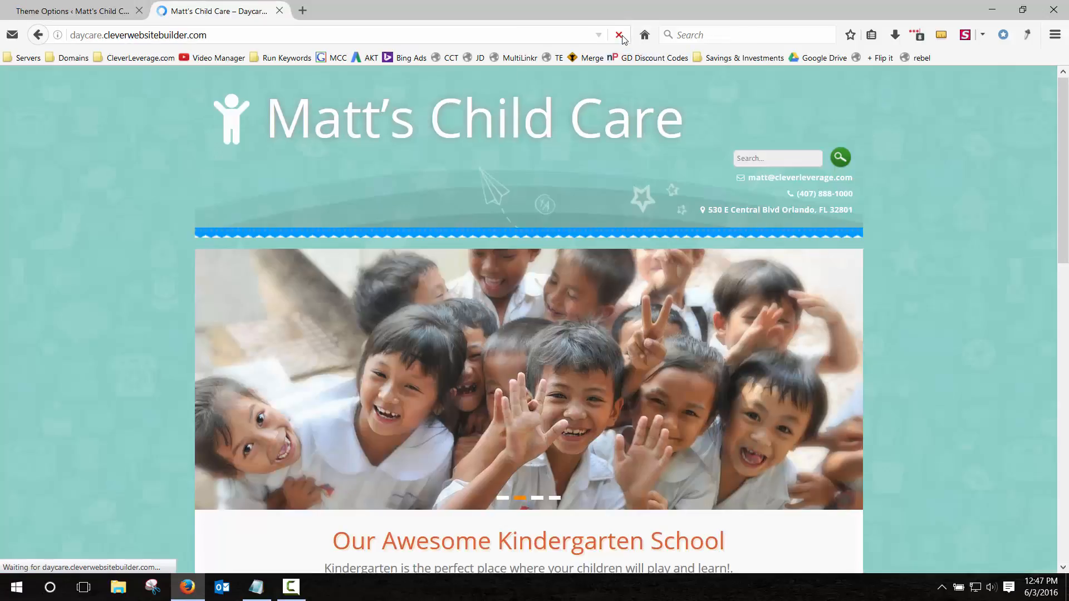
click(618, 35)
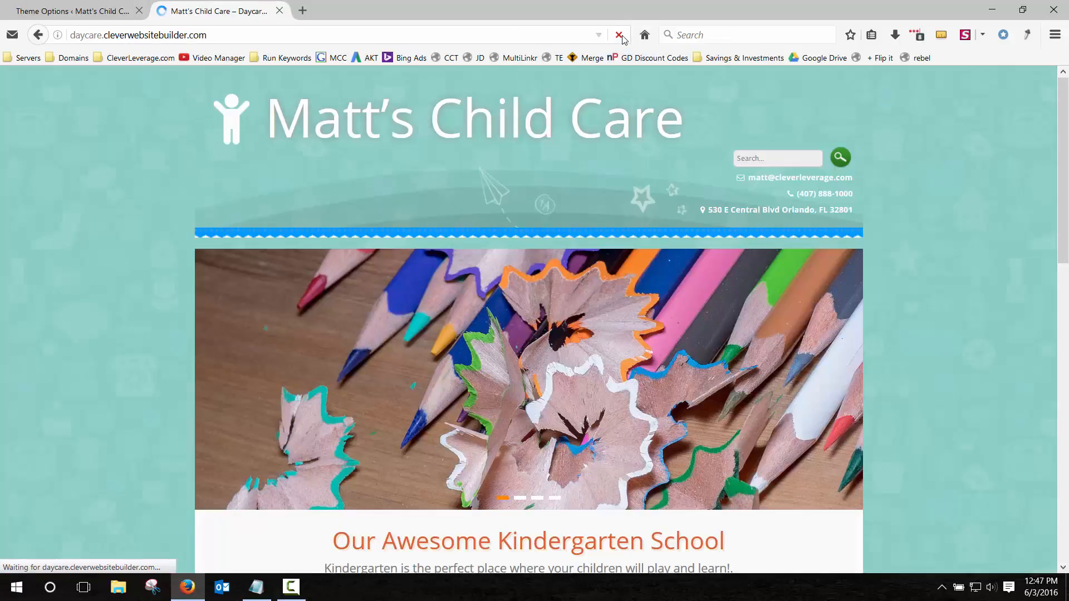
click(94, 10)
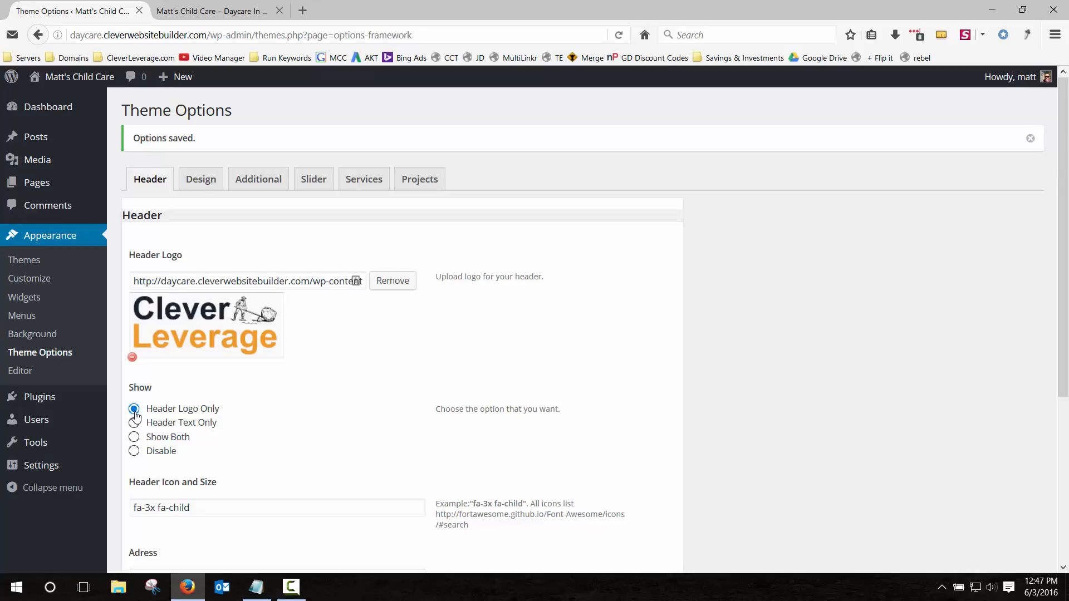
Save the logo-only header setting and reload the live site to see the logo header.
scroll(135, 415, down, 5)
click(642, 503)
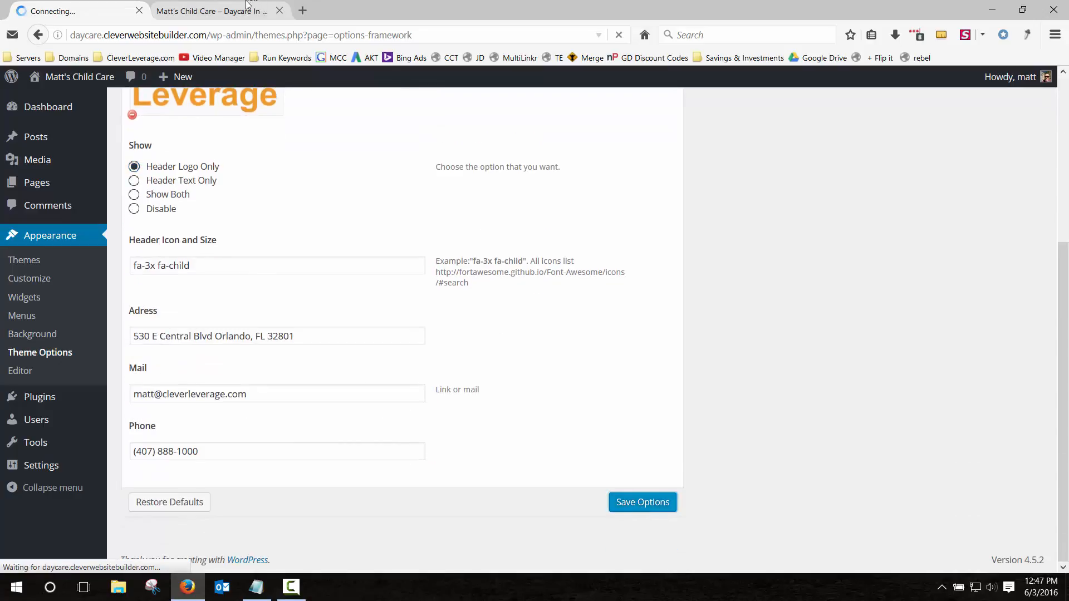
click(247, 5)
click(620, 35)
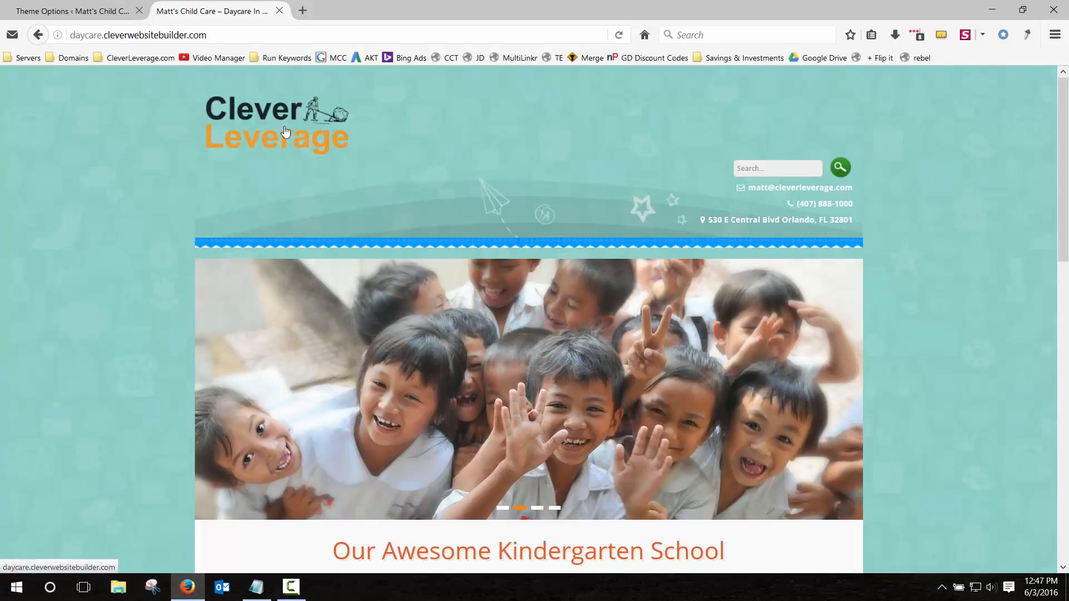
click(109, 13)
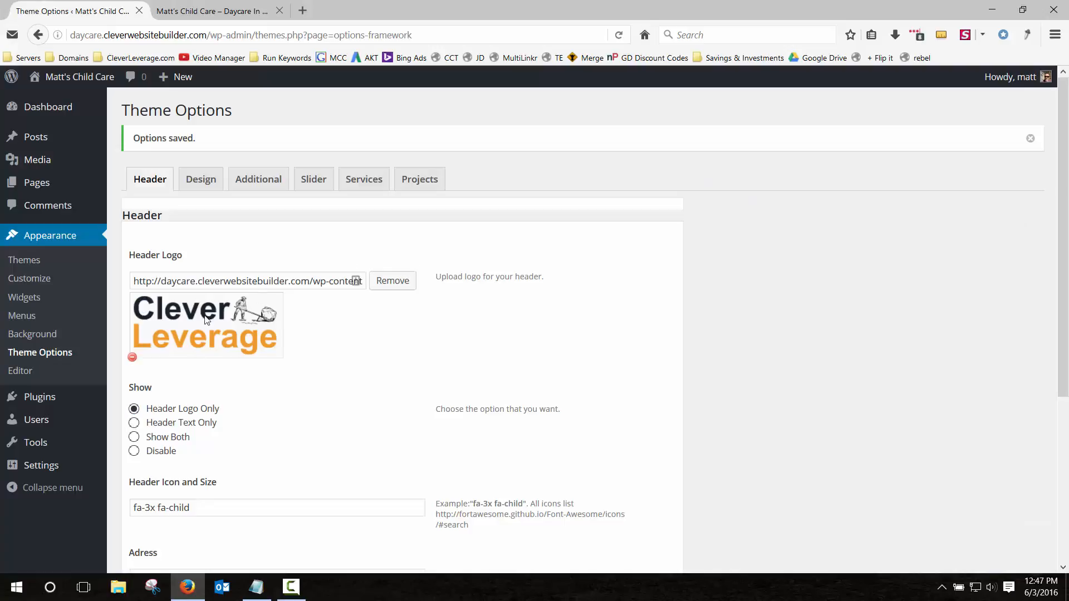
Remove the header logo, switch Show to Header Text Only, save, and confirm on the live site.
click(132, 357)
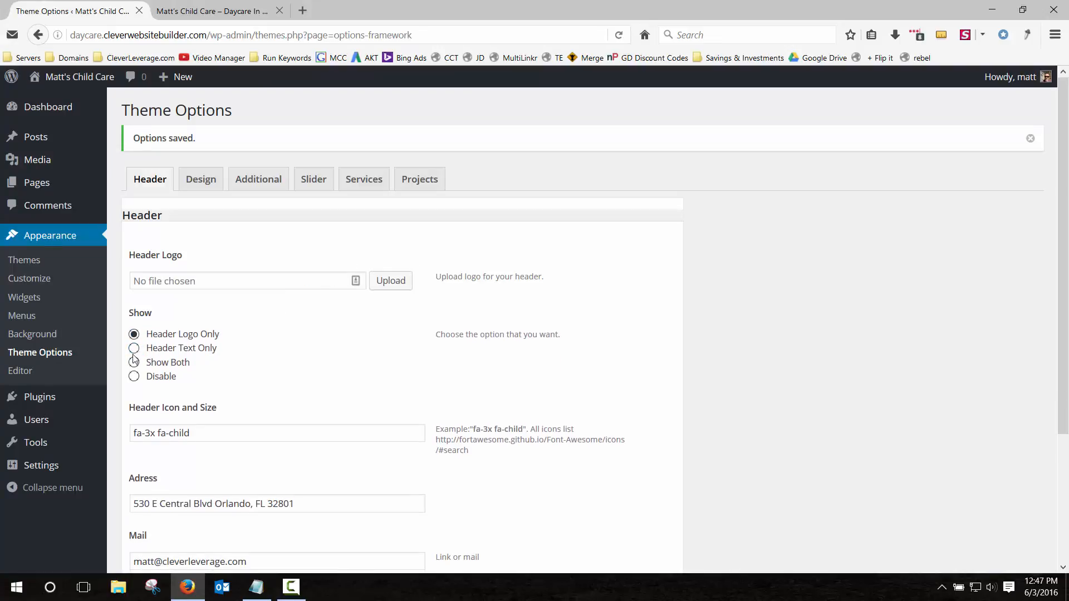
click(133, 349)
scroll(573, 446, down, 3)
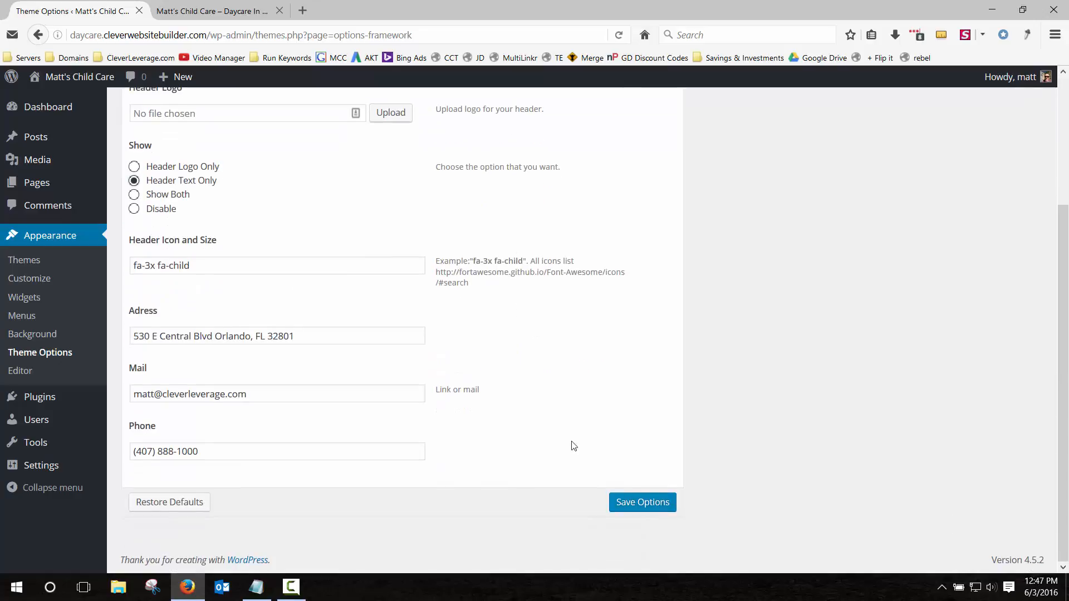
click(634, 504)
click(220, 11)
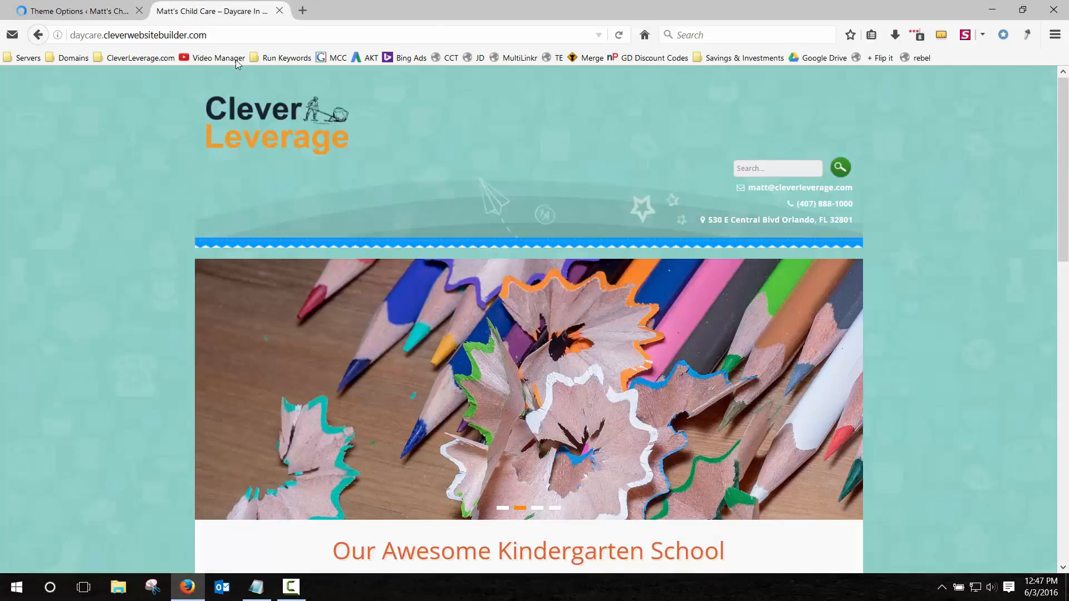
click(618, 34)
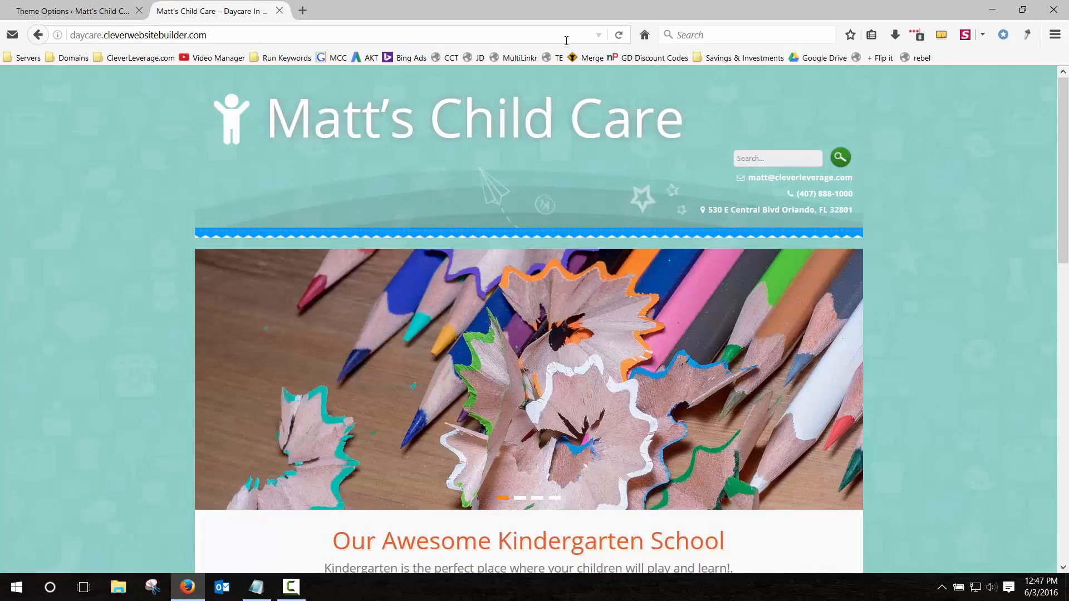
click(78, 11)
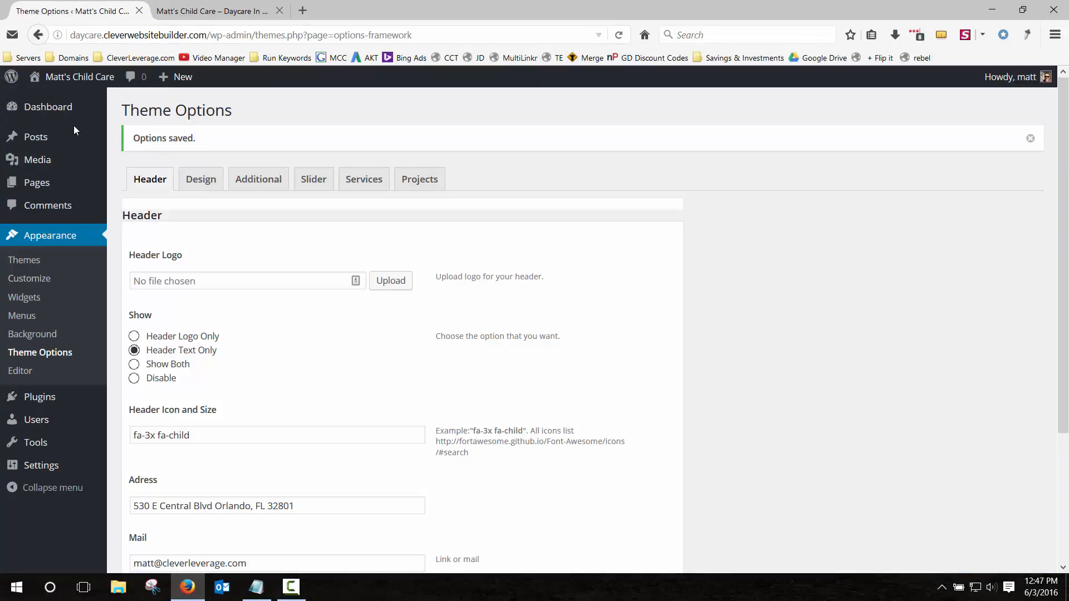
Change the Site Title in General Settings to Matt's Daycare and save the changes.
mouse_move(74, 450)
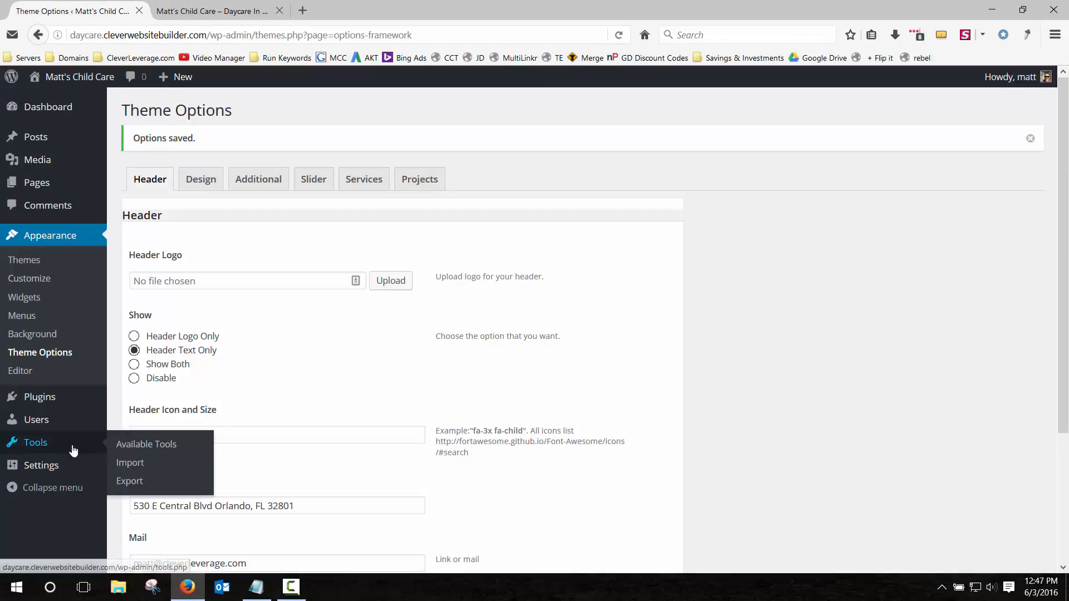
click(49, 467)
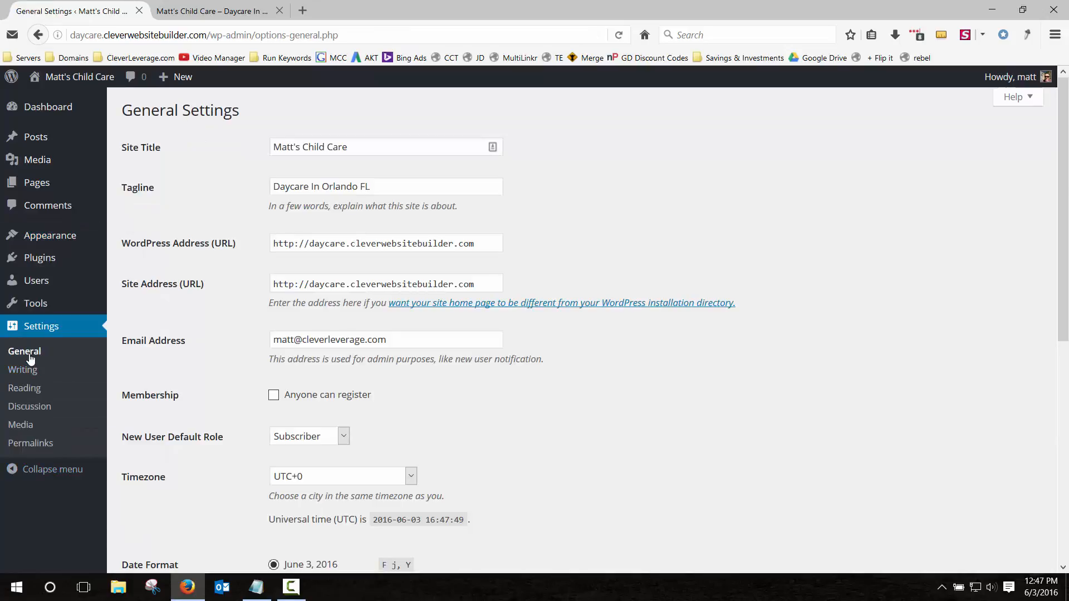
click(31, 356)
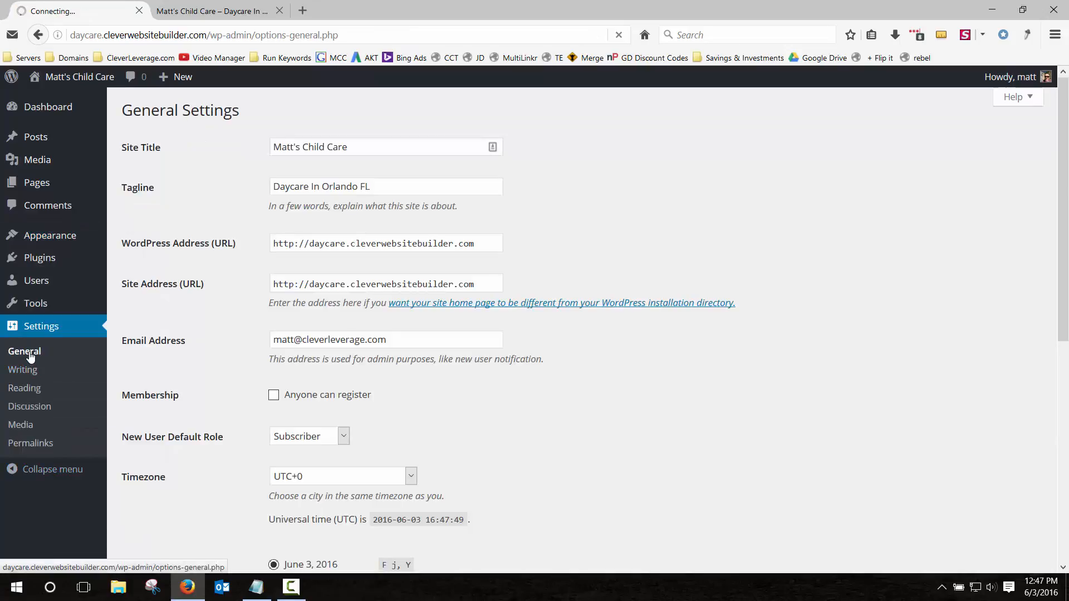
click(306, 146)
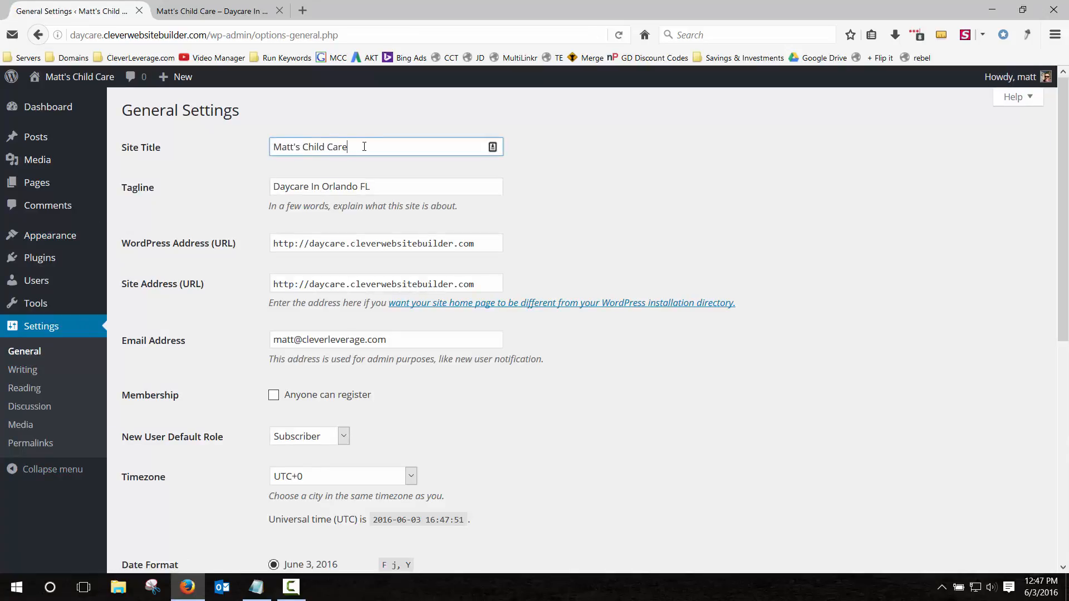
drag(364, 147, 199, 147)
click(326, 146)
drag(303, 147, 463, 145)
text(Day)
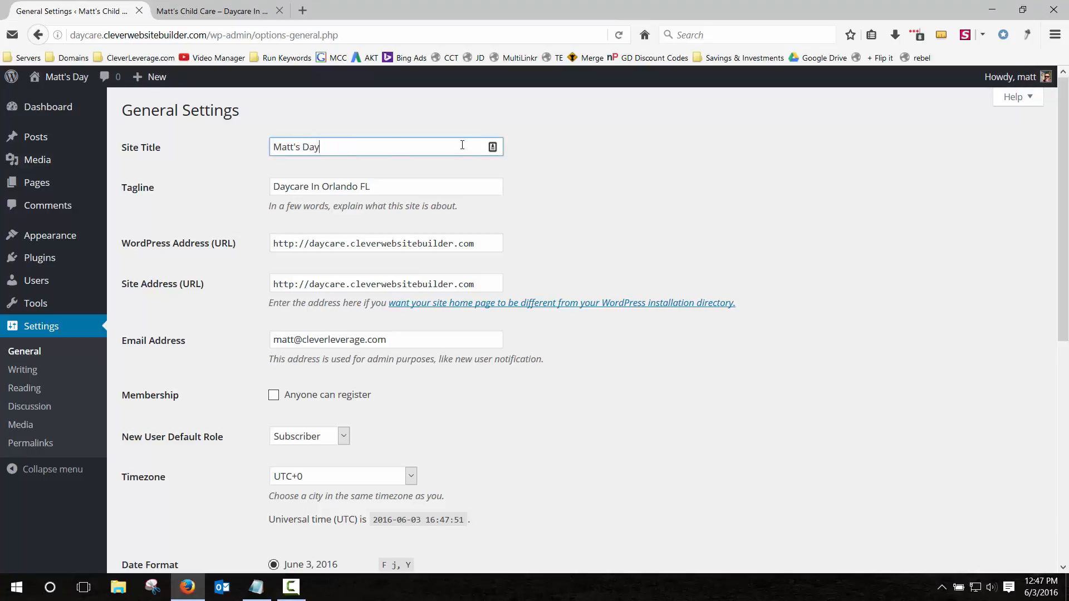
text(care)
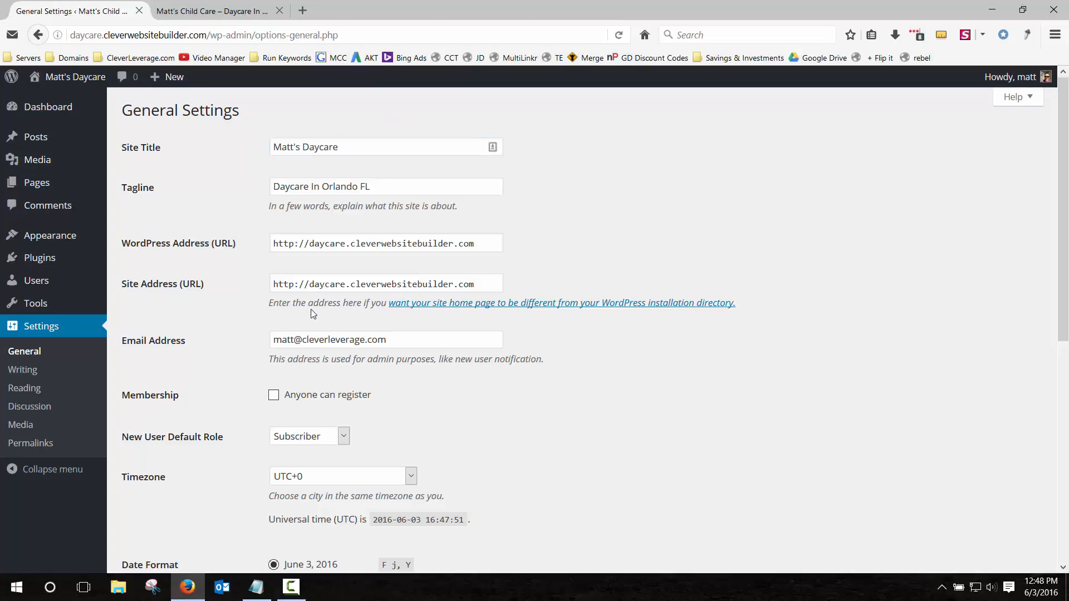
scroll(239, 370, down, 7)
click(169, 503)
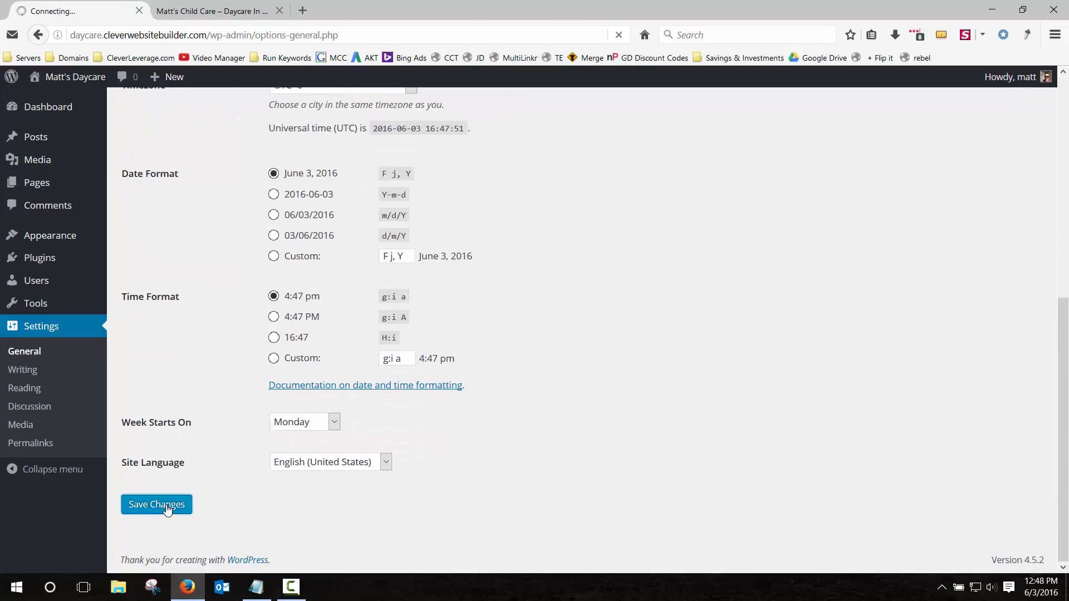
Reload the live homepage to confirm the header now reads Matt's Daycare.
click(207, 15)
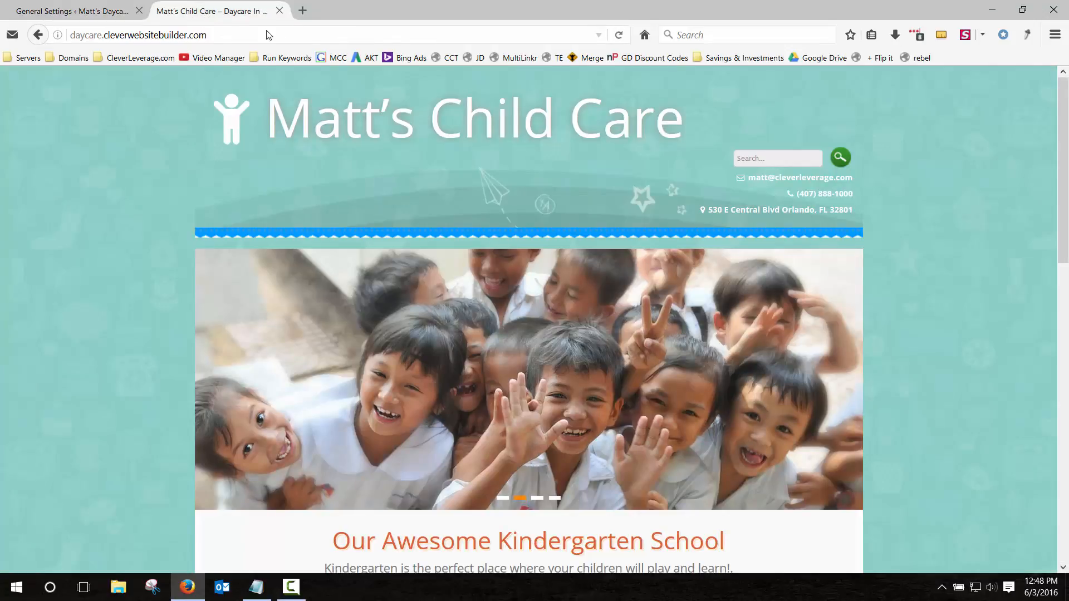
click(619, 37)
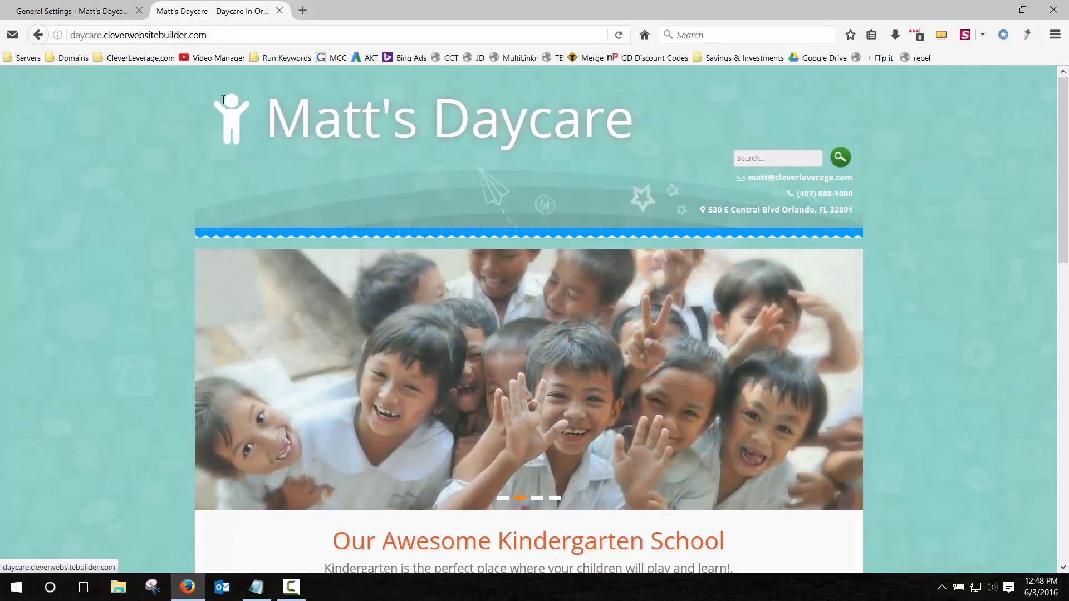
click(122, 19)
scroll(197, 332, down, 3)
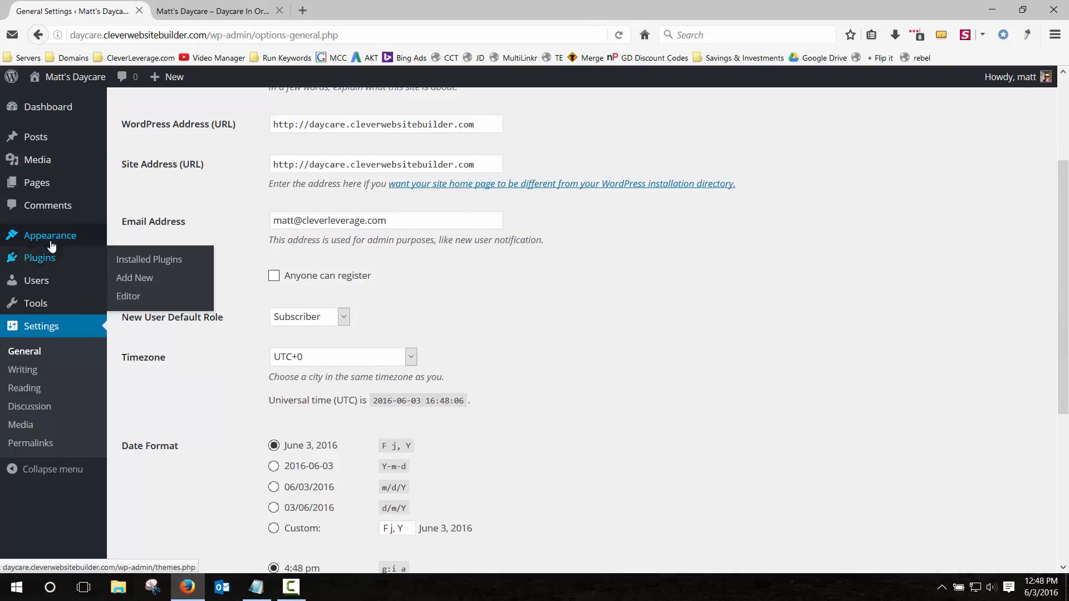
In Theme Options, select the Font Awesome icon list URL under the fa-3x fa-child header icon.
mouse_move(50, 236)
click(142, 330)
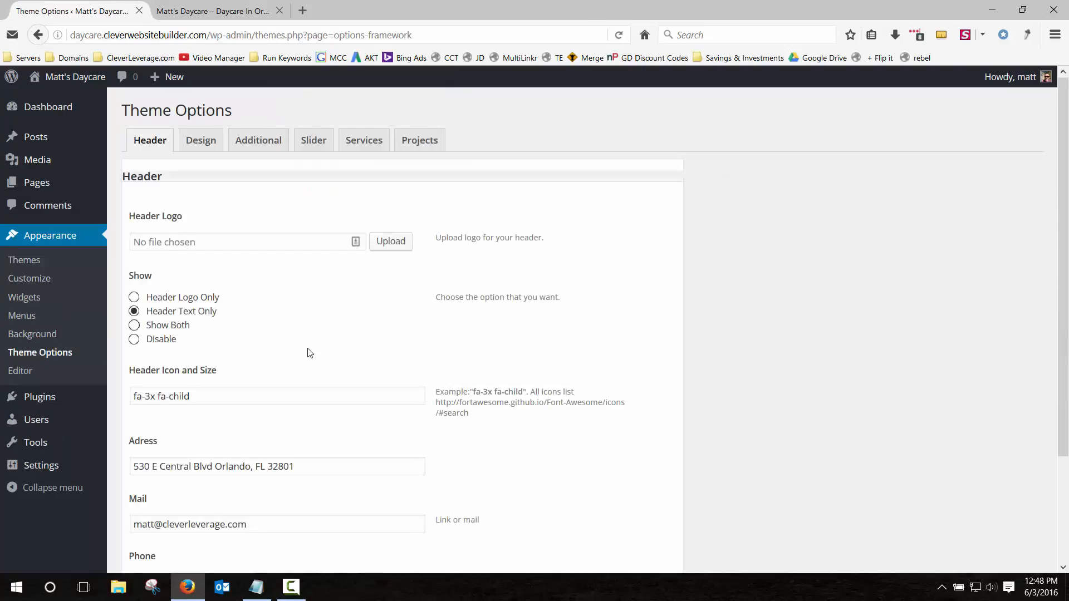
scroll(309, 352, down, 3)
click(166, 266)
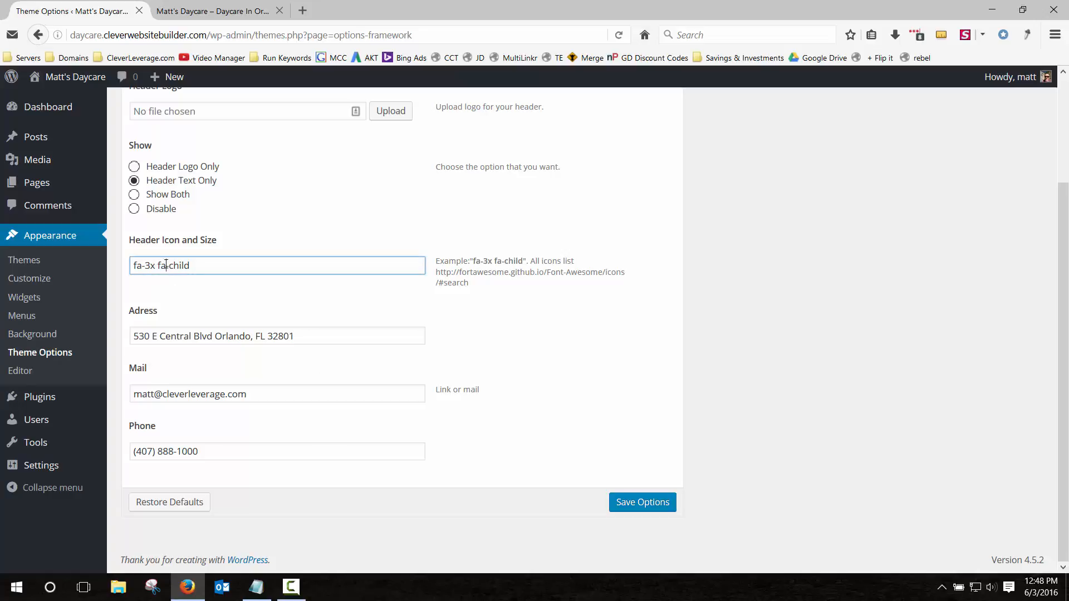
drag(166, 261, 227, 262)
click(226, 261)
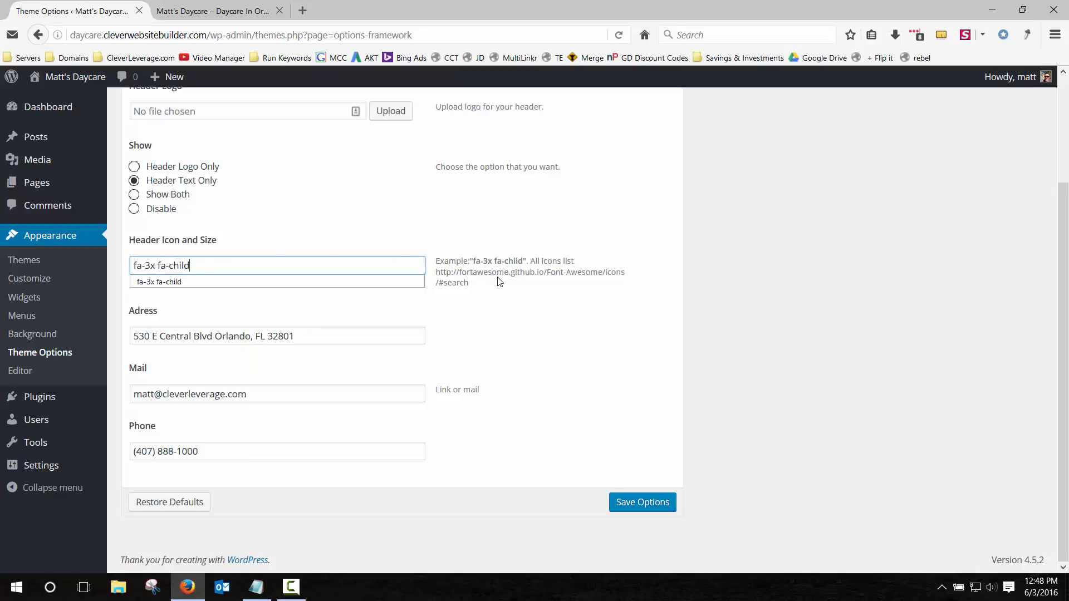
drag(499, 282, 368, 11)
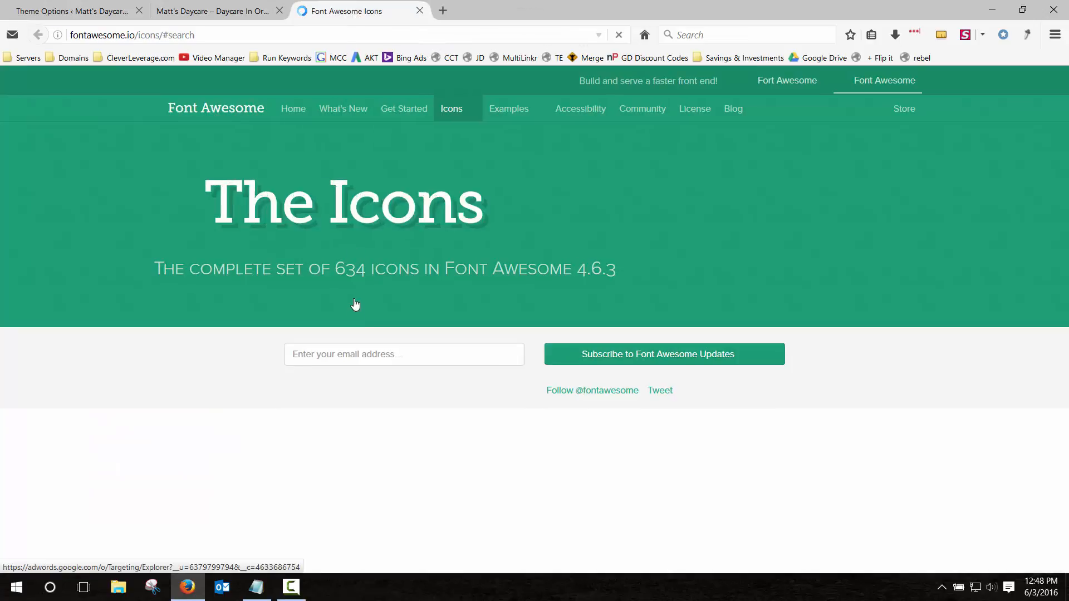
scroll(362, 318, down, 10)
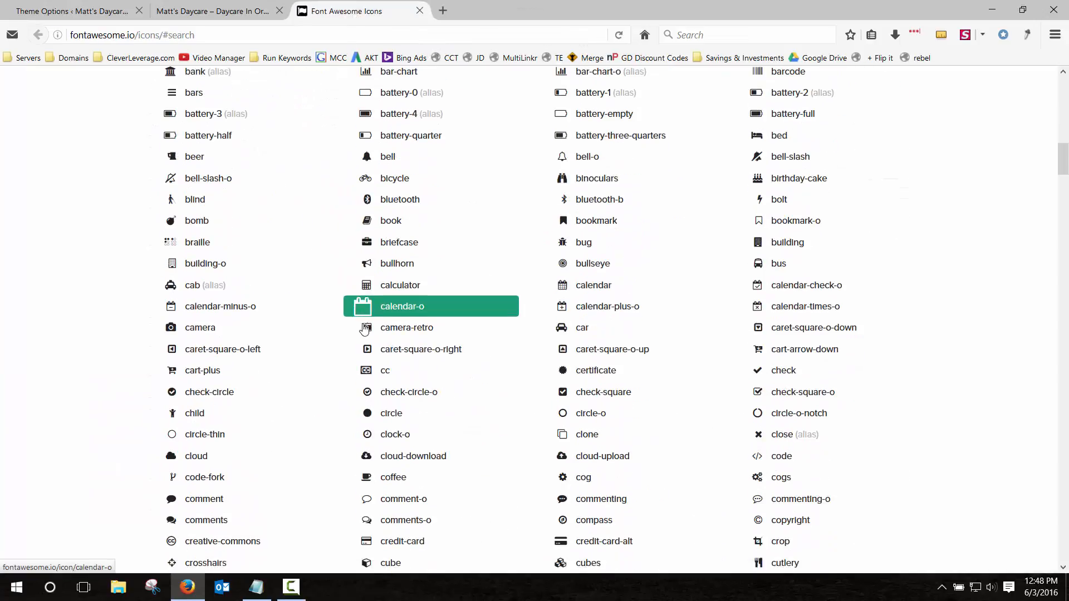
scroll(385, 295, down, 8)
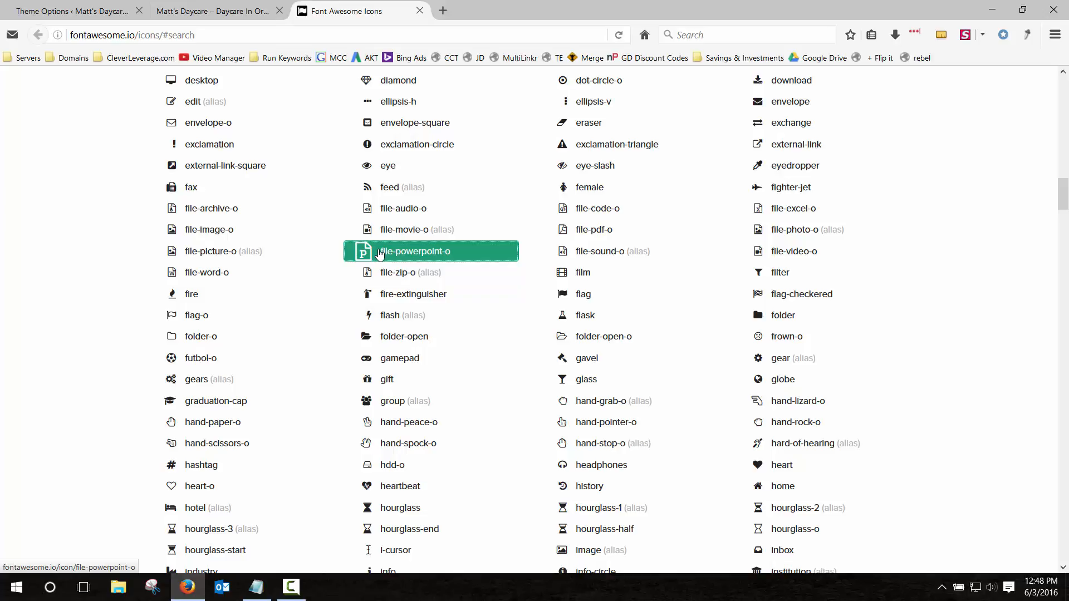
drag(398, 245, 426, 15)
click(420, 11)
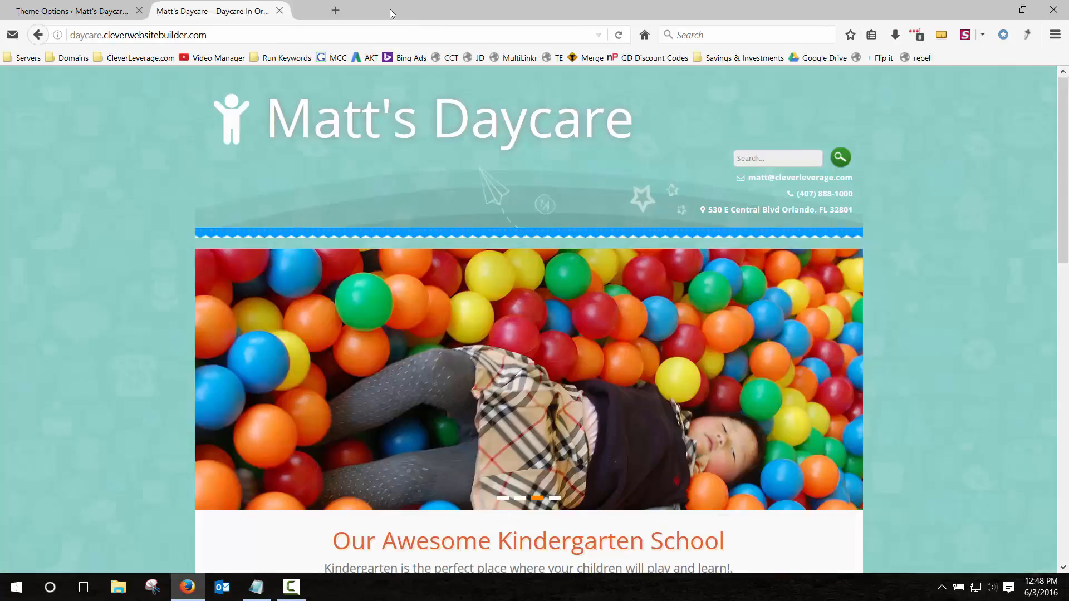
click(73, 12)
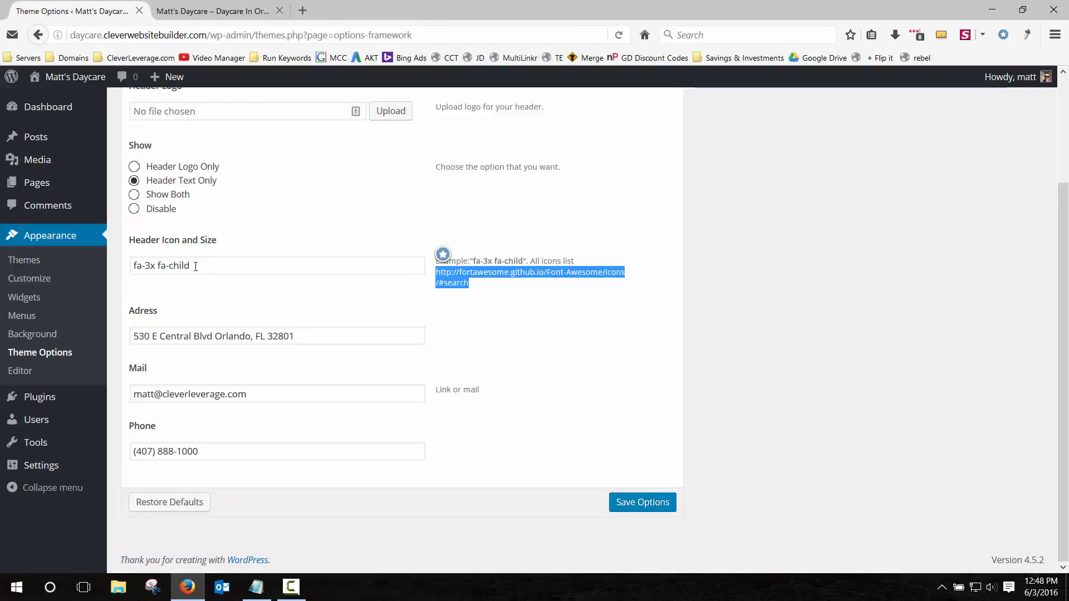
drag(195, 266, 135, 265)
click(337, 239)
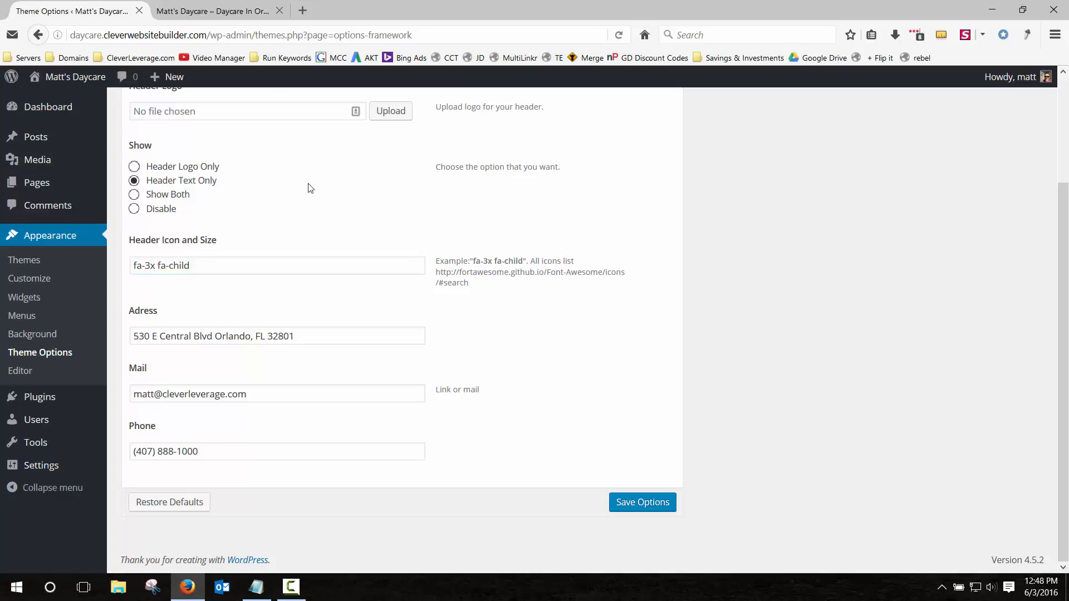
click(231, 10)
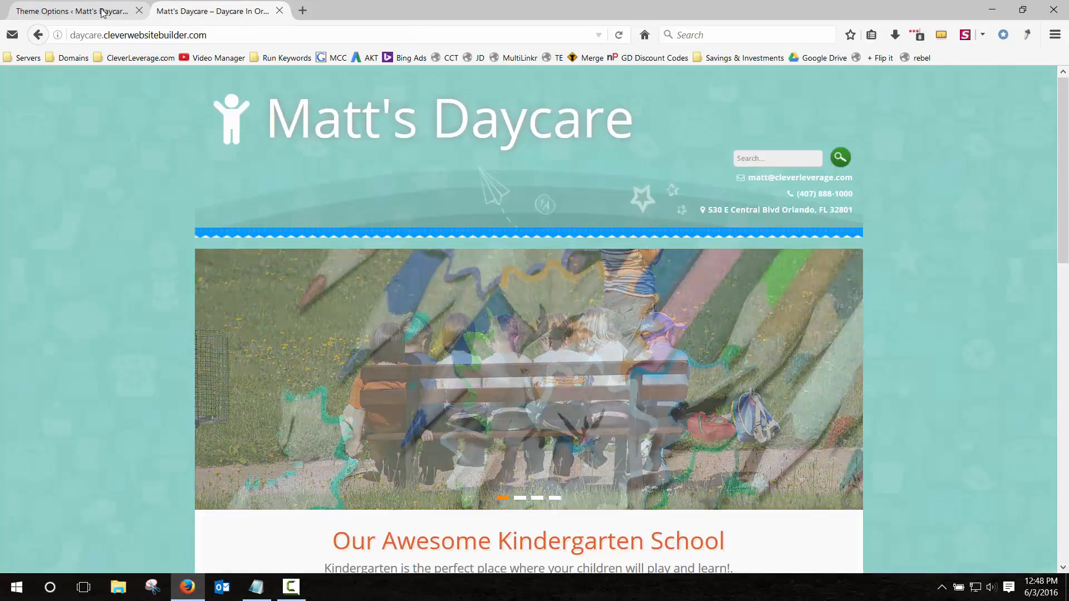
click(103, 11)
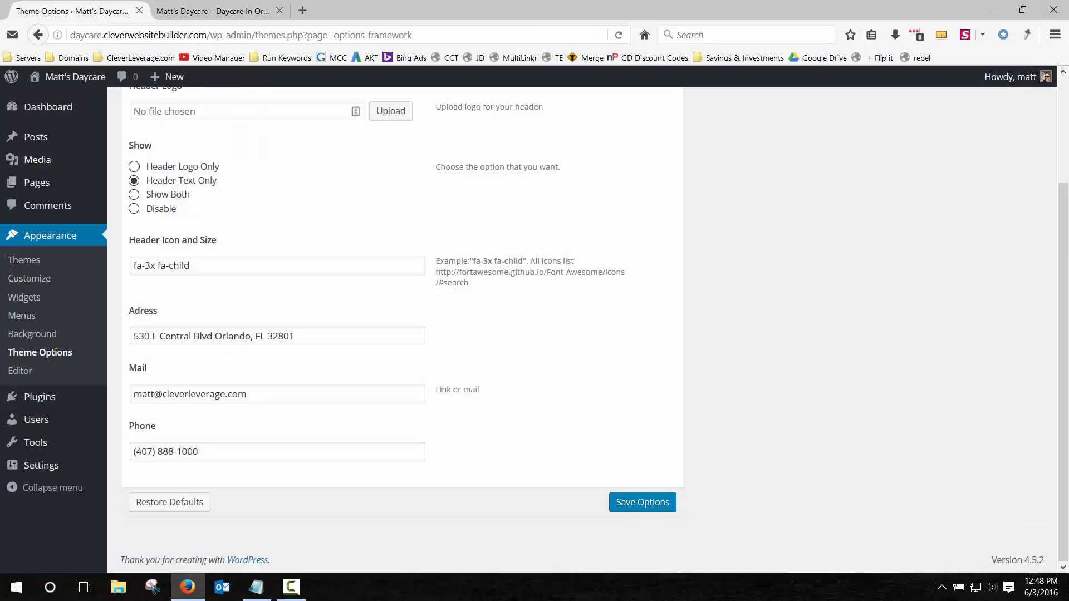
scroll(375, 345, up, 3)
Try a deep red primary colour in the Design settings, save, and preview it on the live site.
click(198, 146)
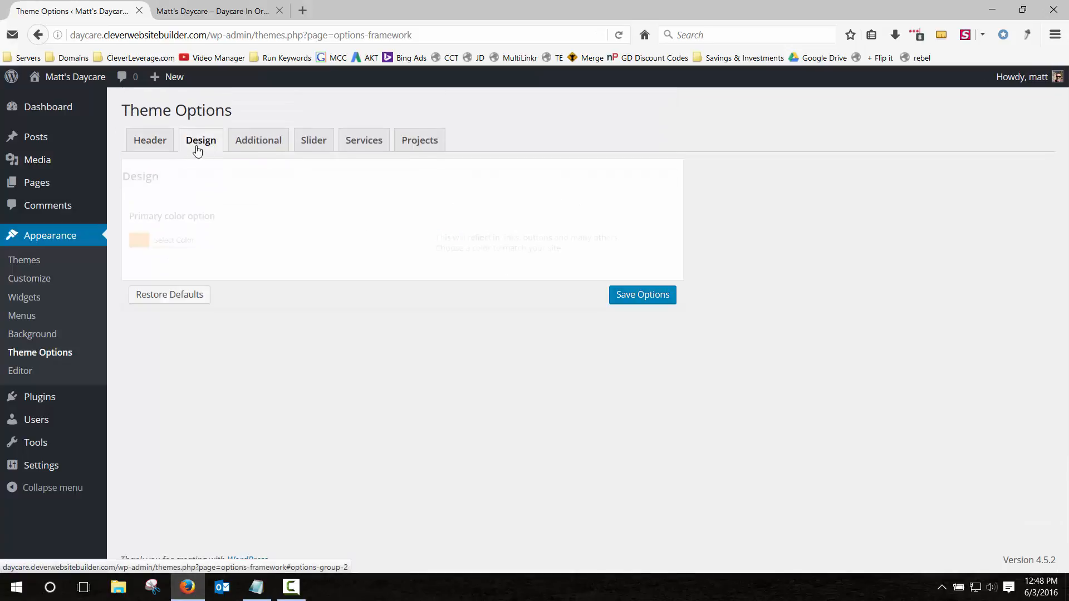
click(188, 233)
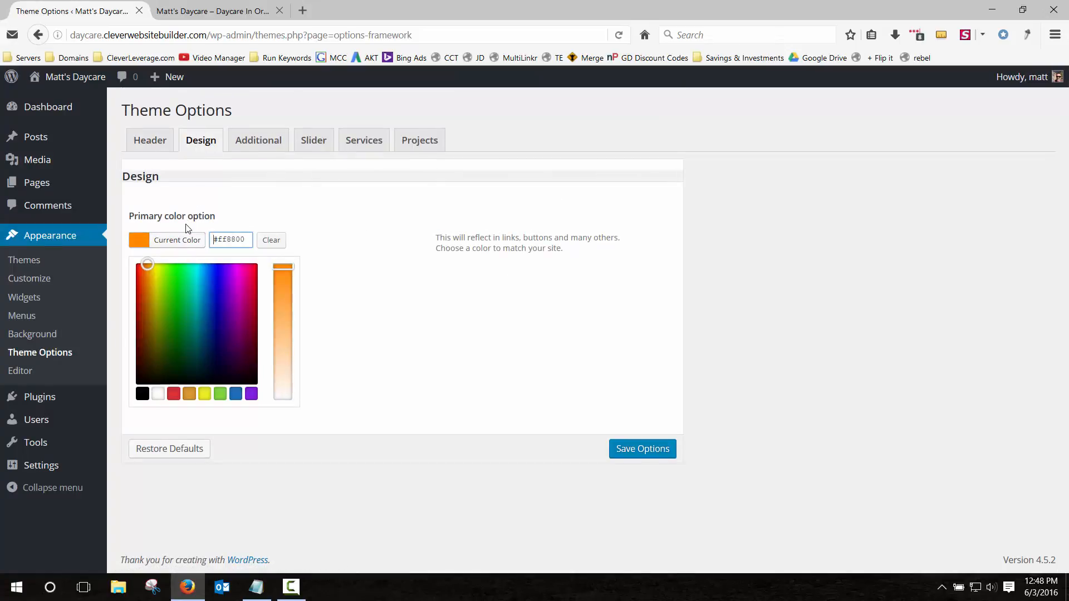
triple_click(224, 239)
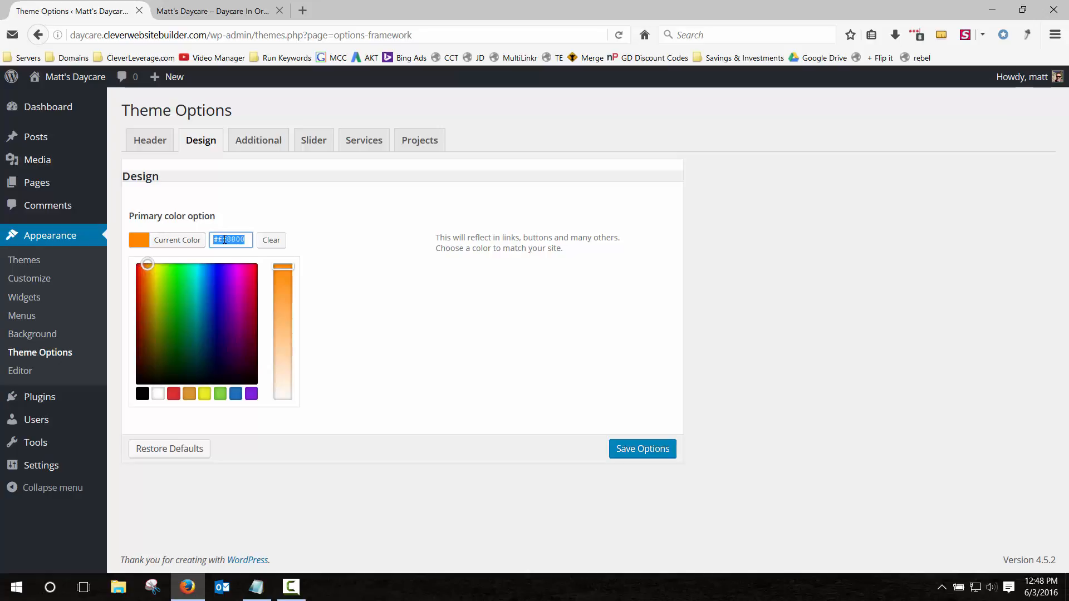
drag(147, 265, 127, 291)
click(640, 449)
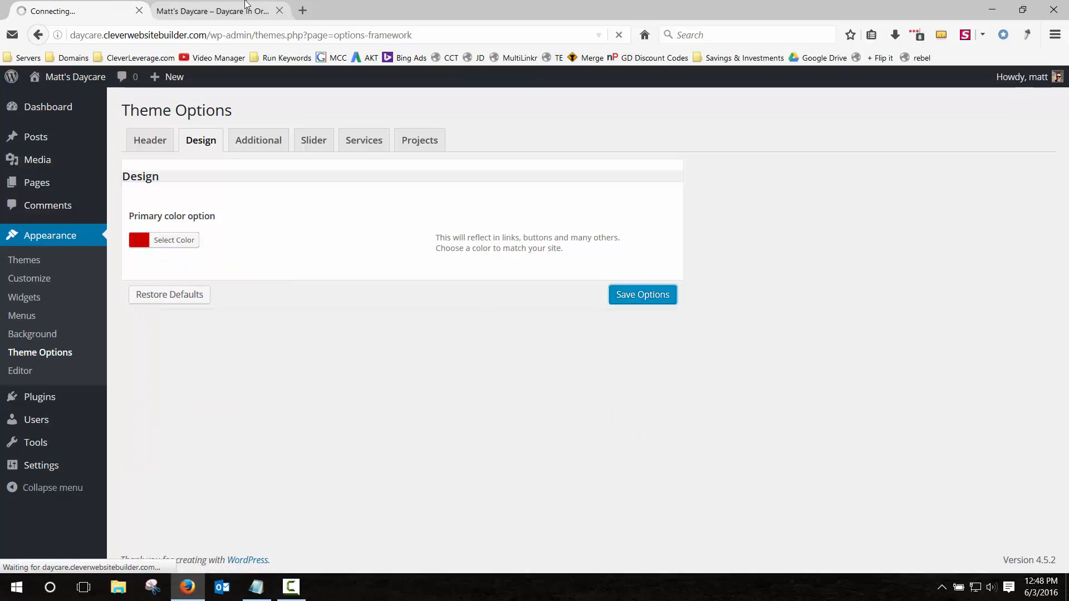
click(222, 11)
click(619, 39)
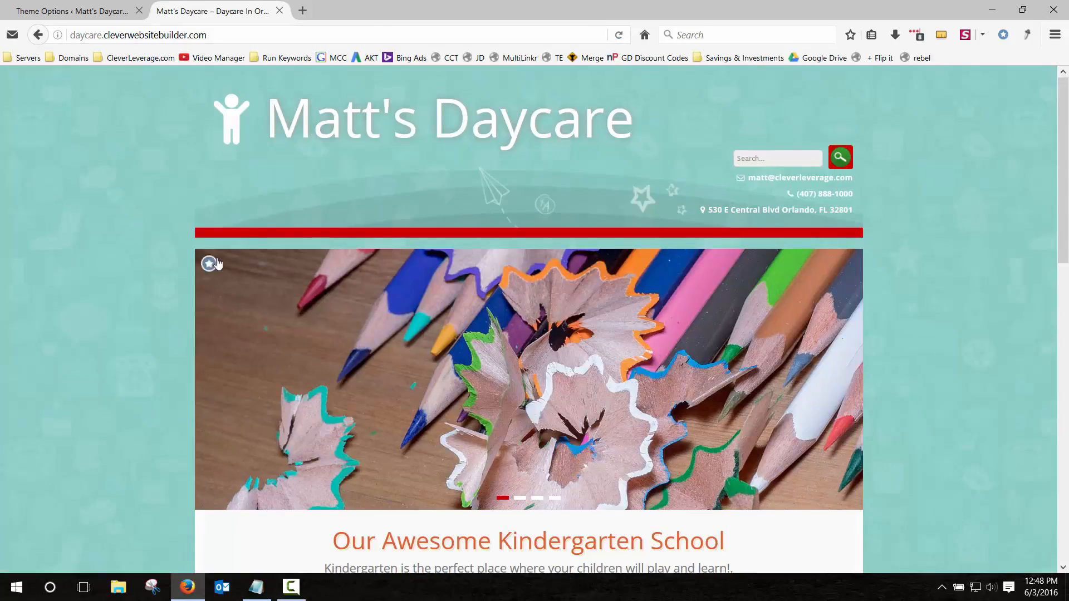
scroll(204, 262, down, 8)
scroll(202, 279, up, 8)
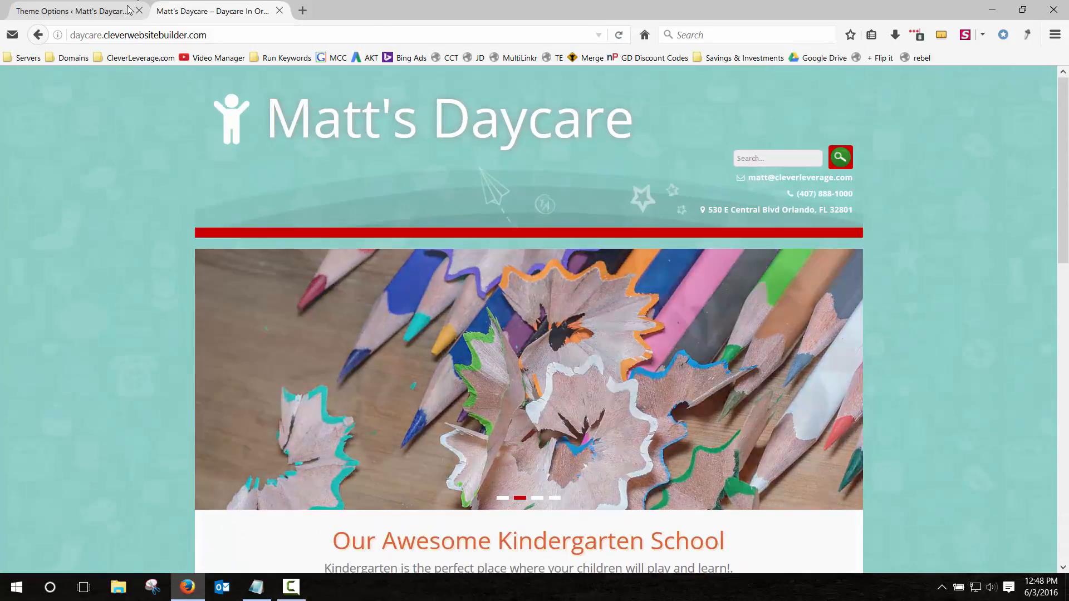
key(ctrl+Tab)
Change the primary colour hex to #ff8800, save, and reload the live site to check.
click(174, 279)
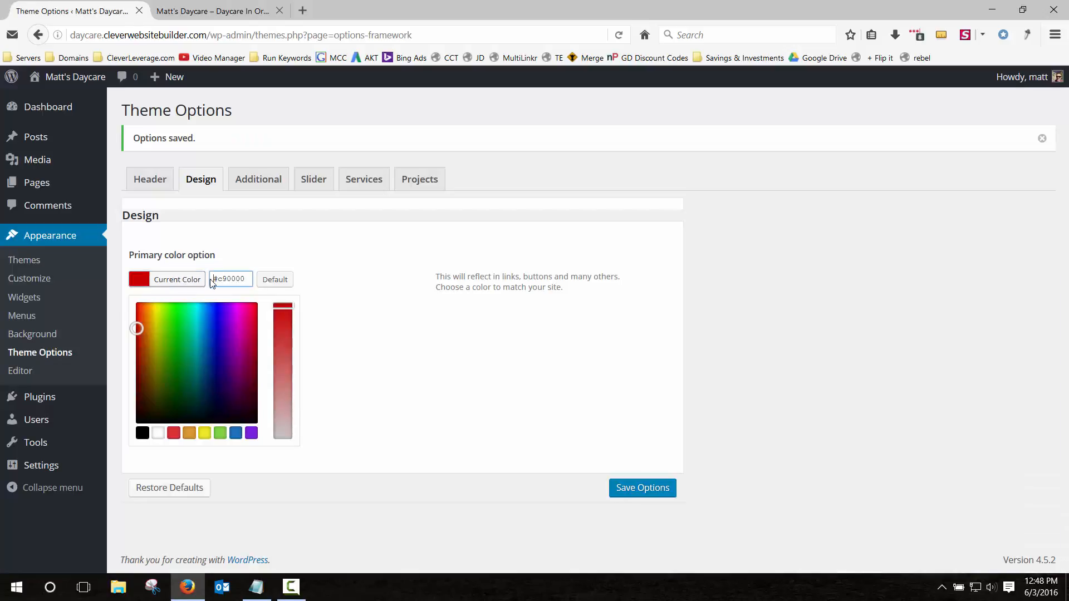
double_click(232, 278)
text(#ff8800)
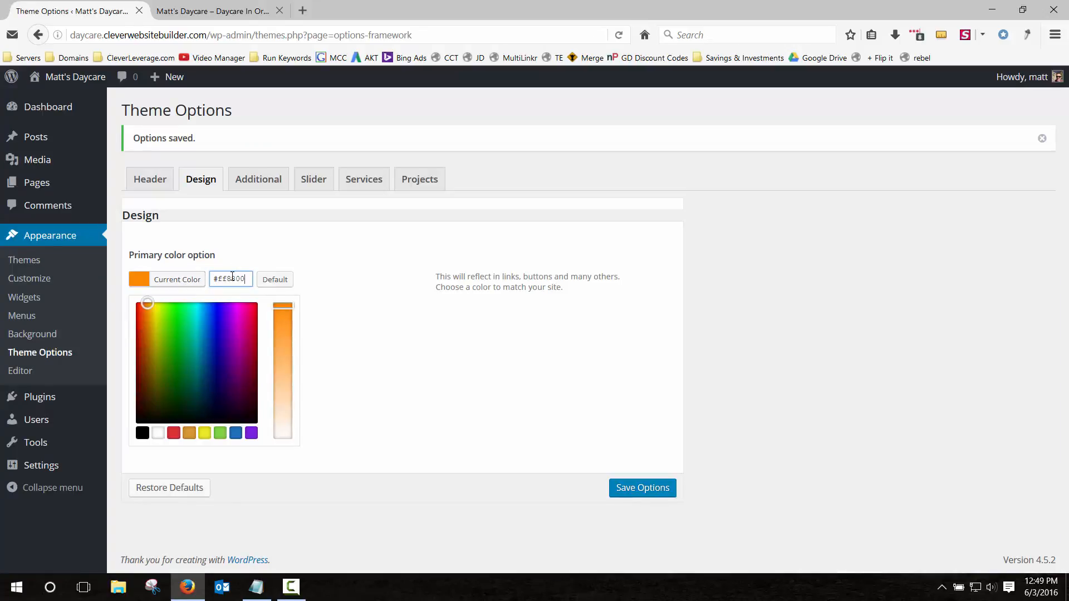
click(245, 257)
click(645, 334)
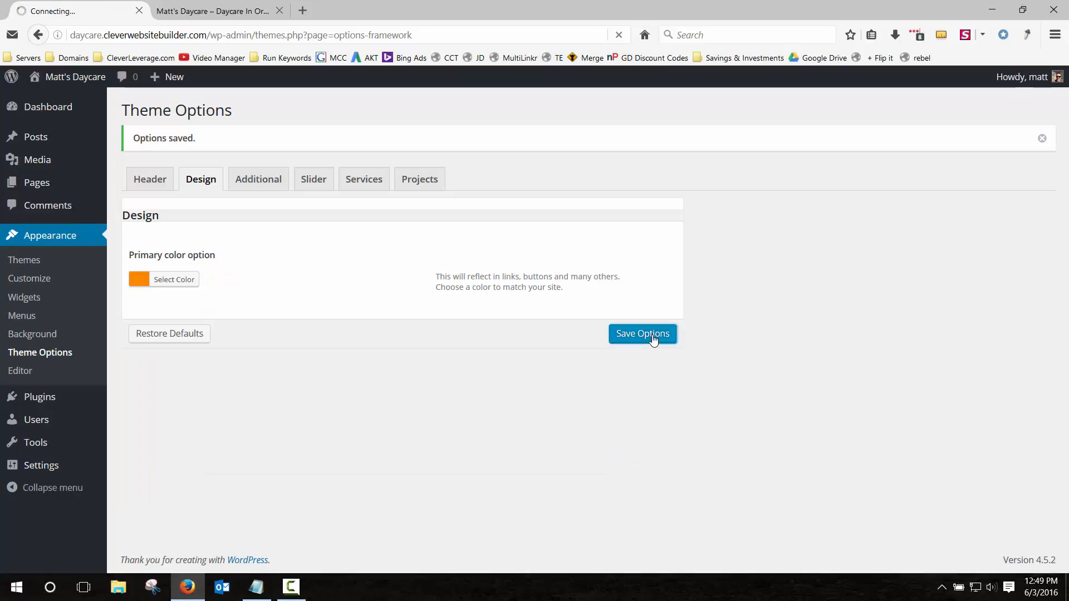
click(238, 4)
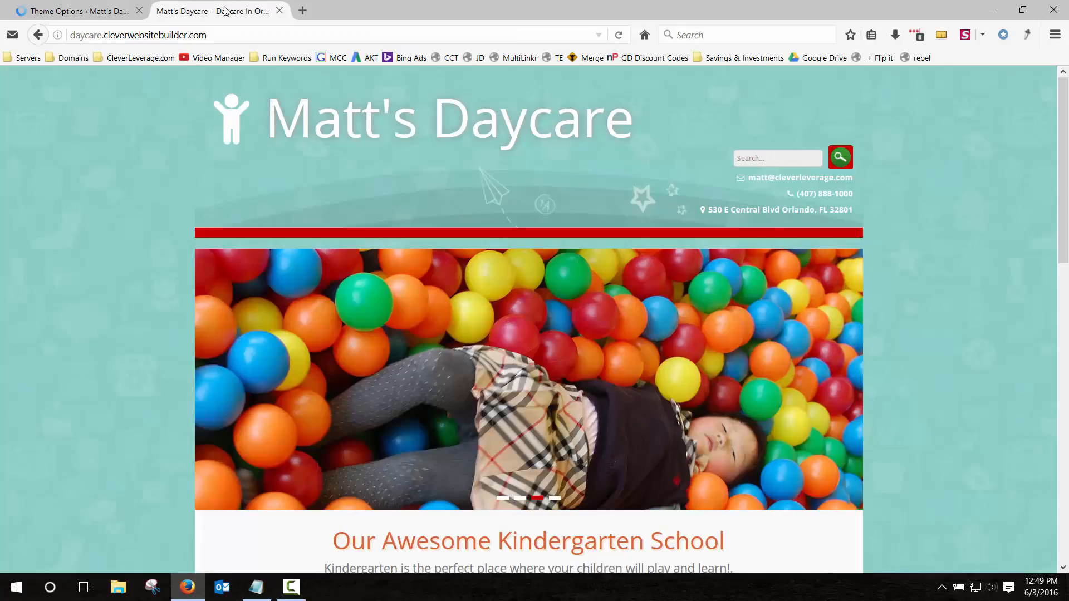
click(620, 35)
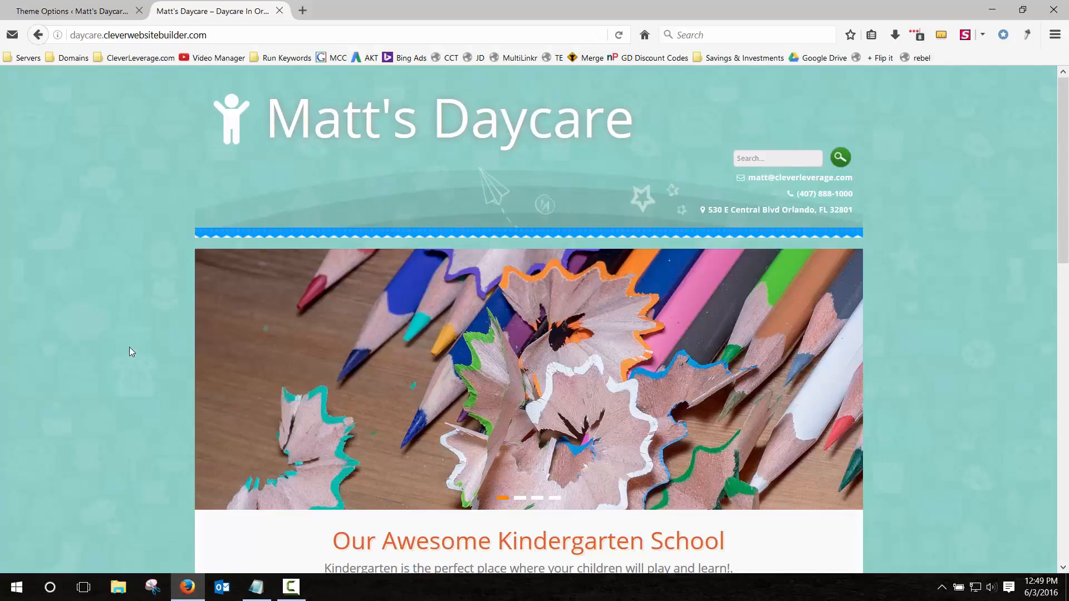
scroll(121, 303, down, 8)
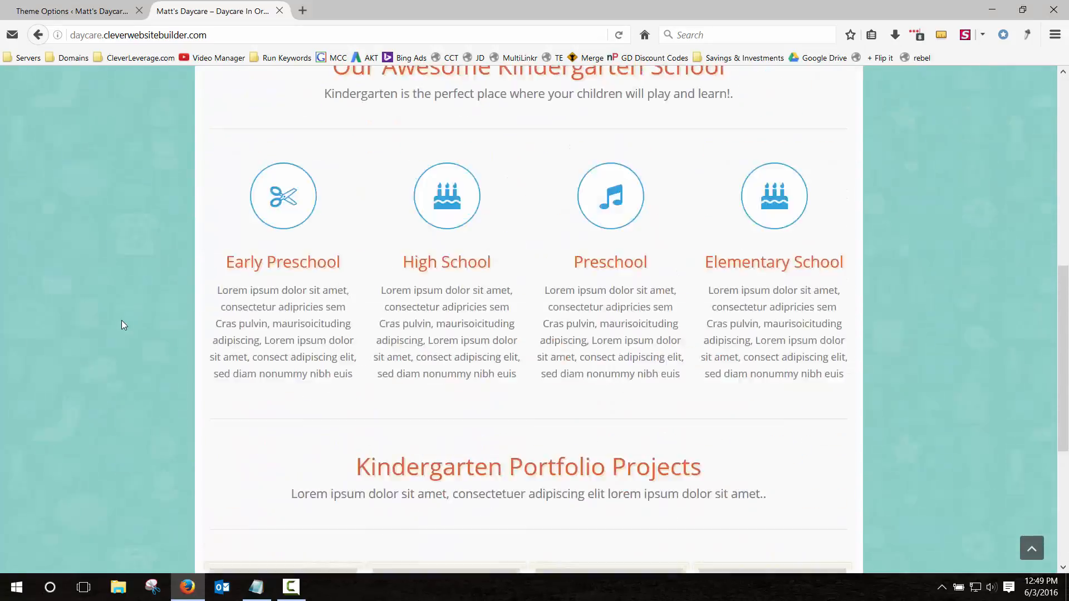
scroll(122, 320, up, 8)
Reopen the primary colour picker to check the saved hex value.
click(89, 7)
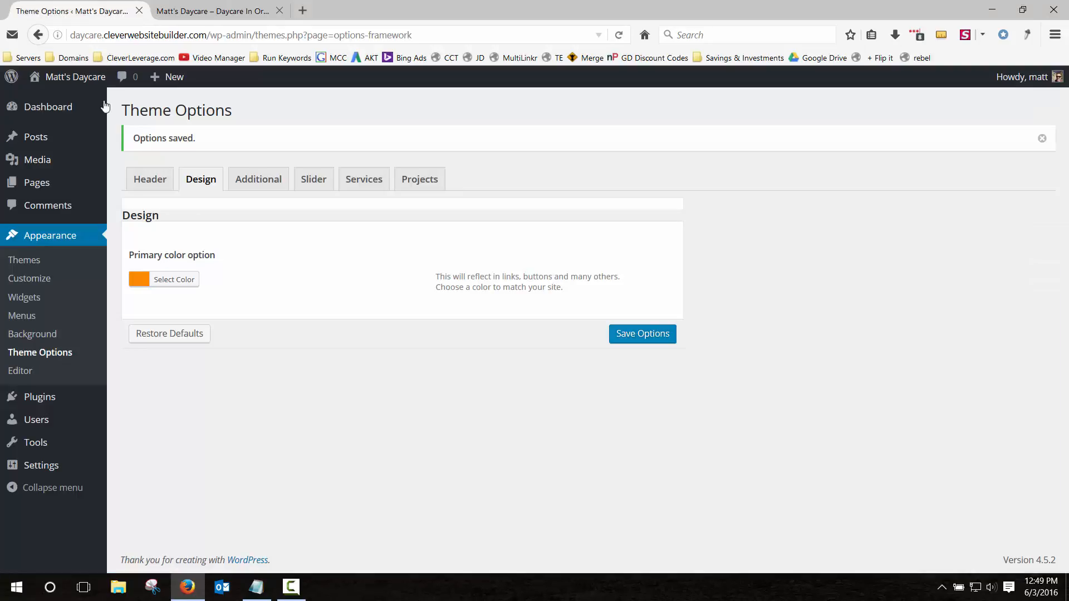
click(174, 277)
drag(243, 278, 222, 277)
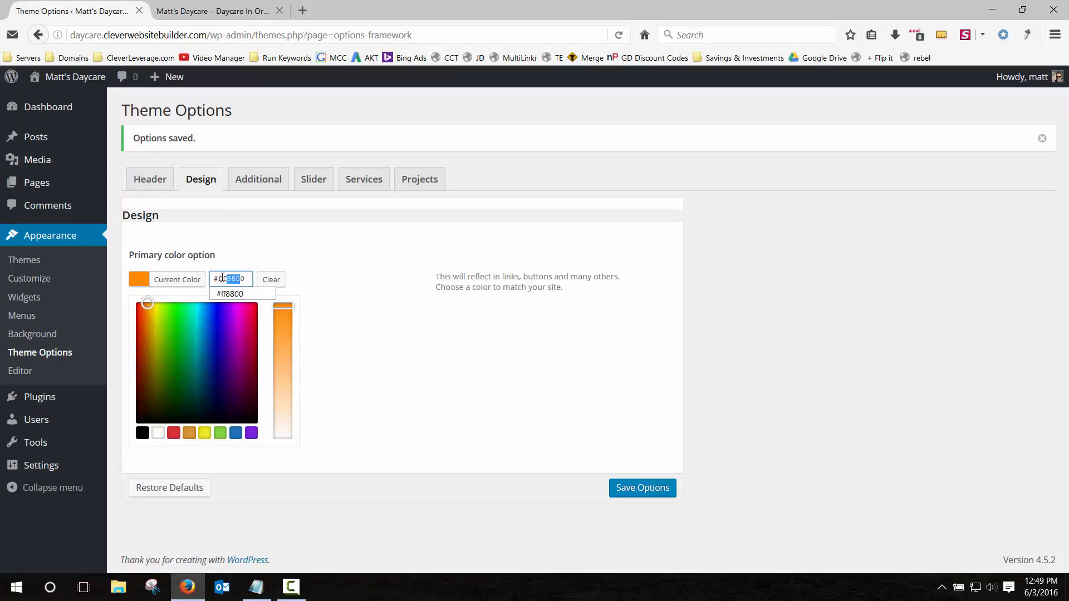
click(229, 257)
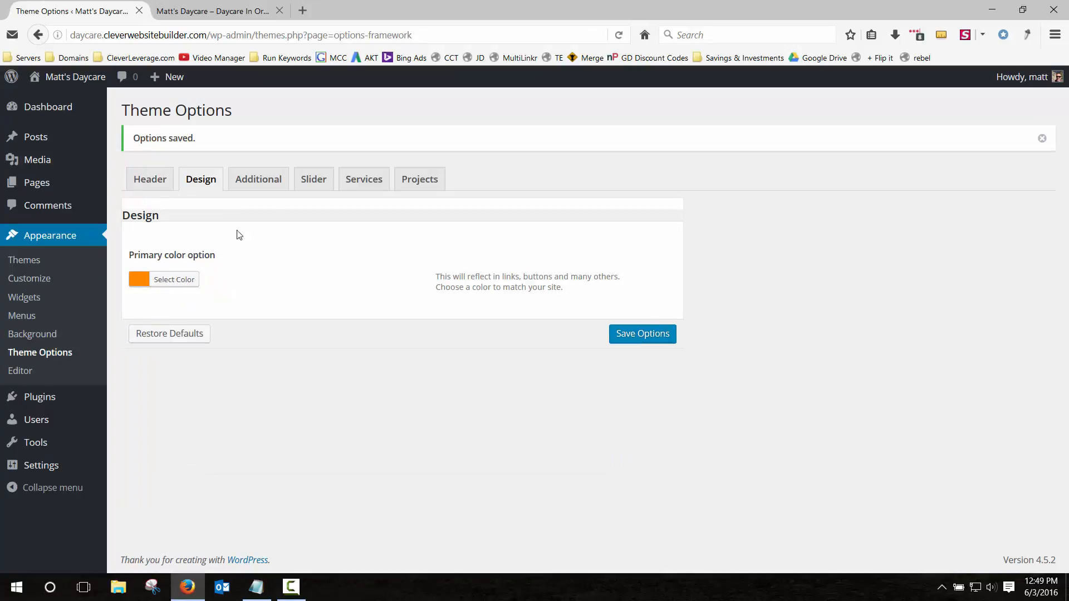
Explore the Additional favicon options, opening and closing the media library, and leave favicon deactivated.
click(265, 186)
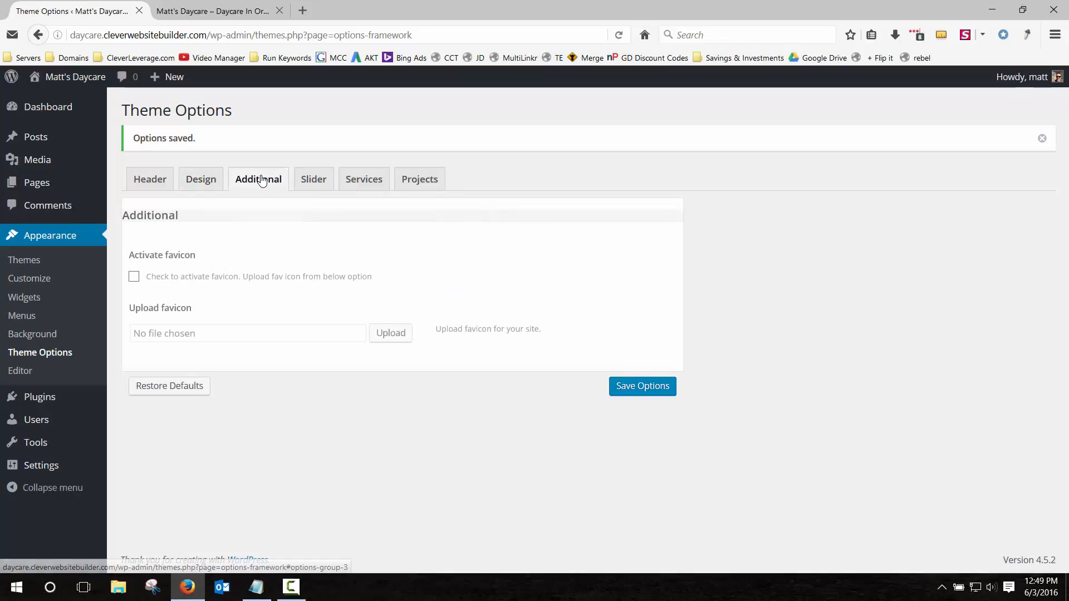
click(219, 9)
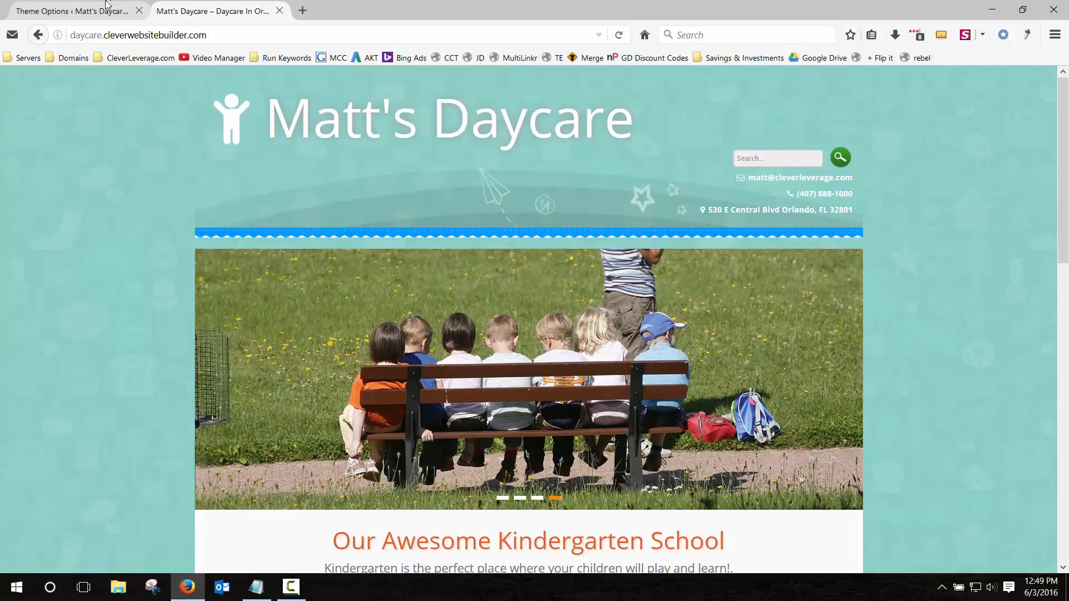
click(93, 10)
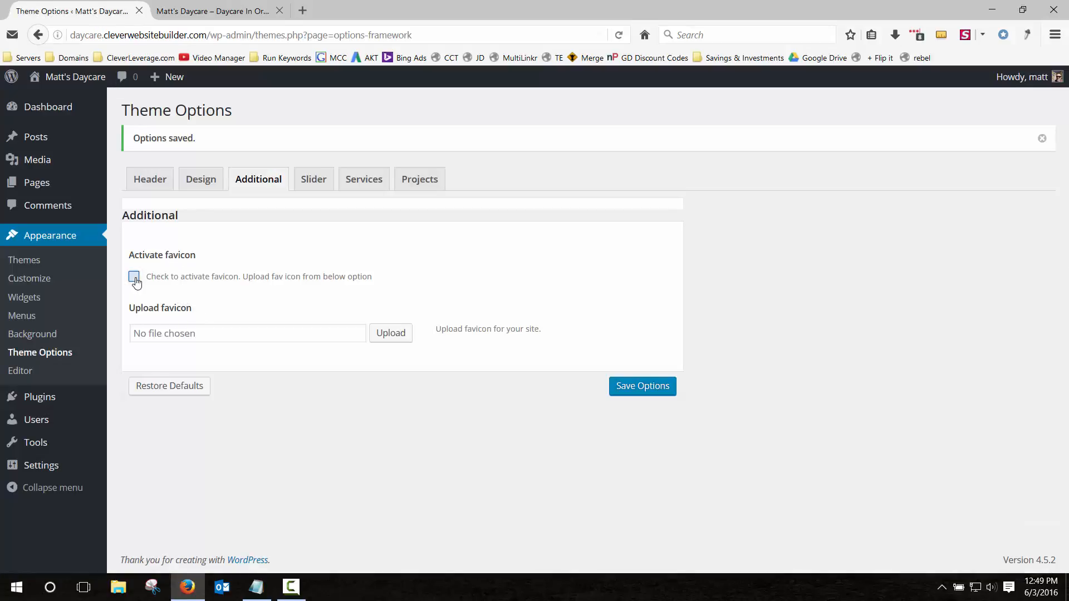
click(379, 340)
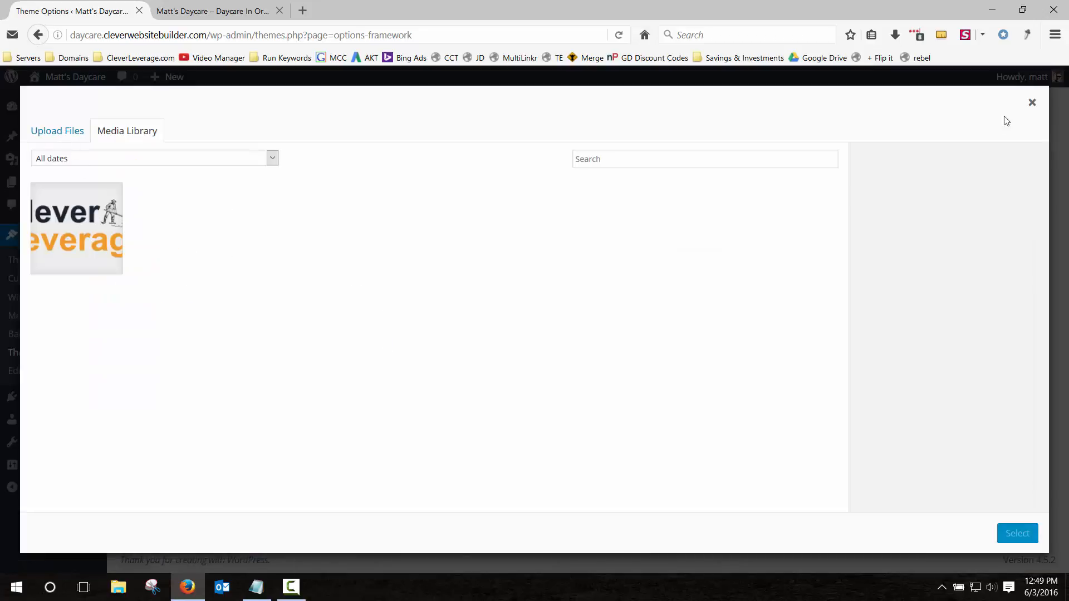
click(1032, 103)
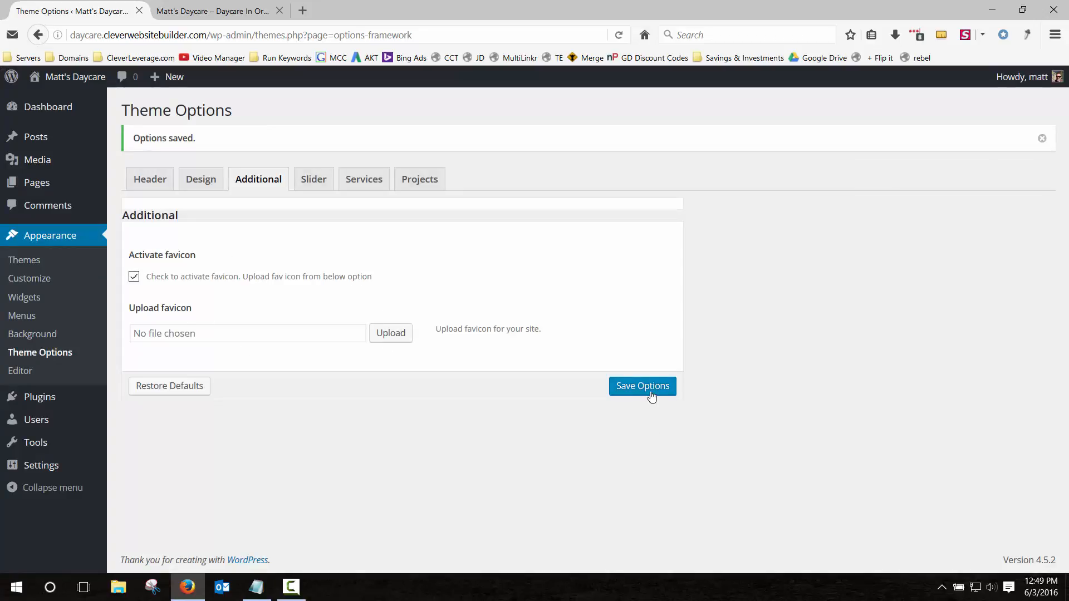
click(133, 277)
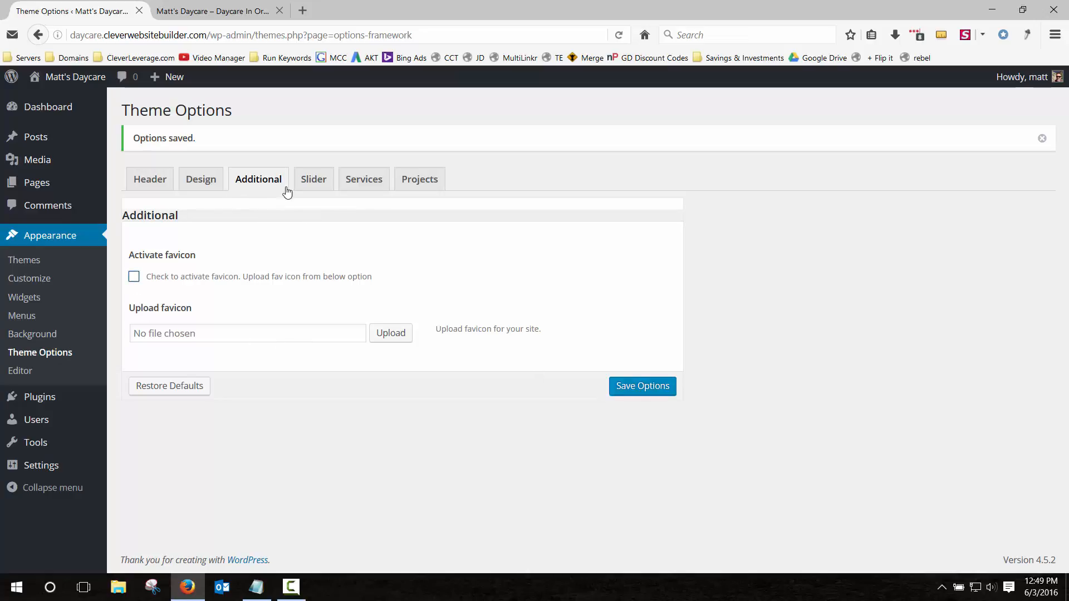
click(214, 10)
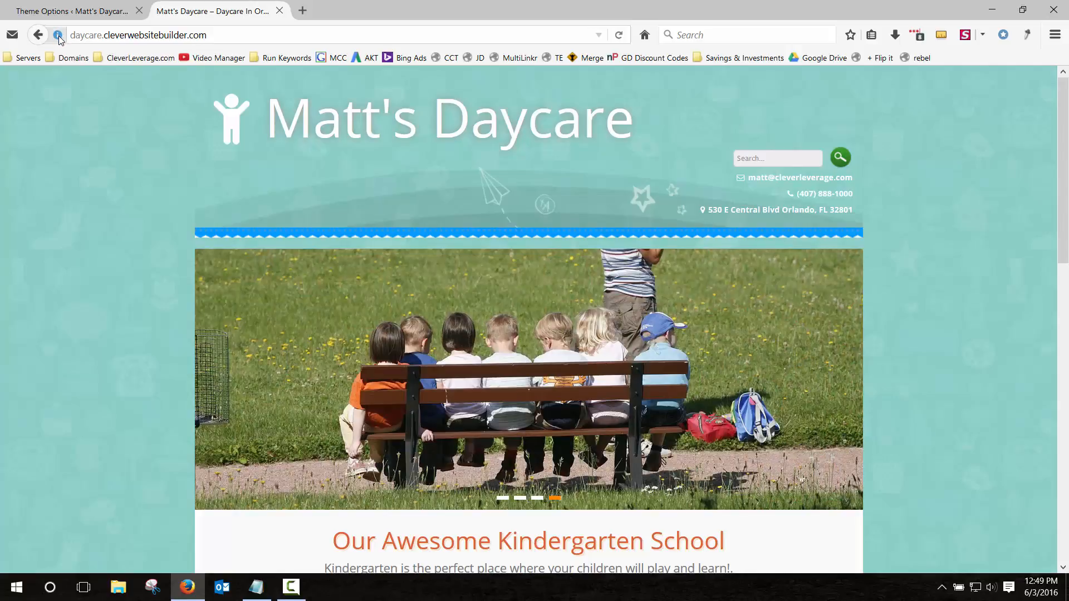
click(85, 12)
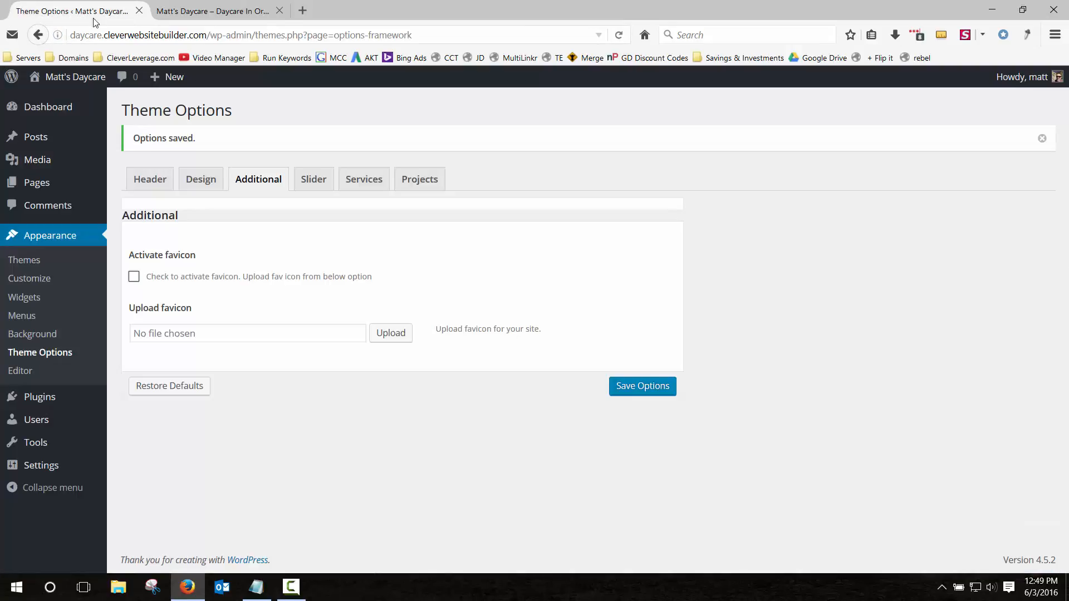
Review the Slider settings' image uploads and compare them with the slider on the live site.
click(314, 179)
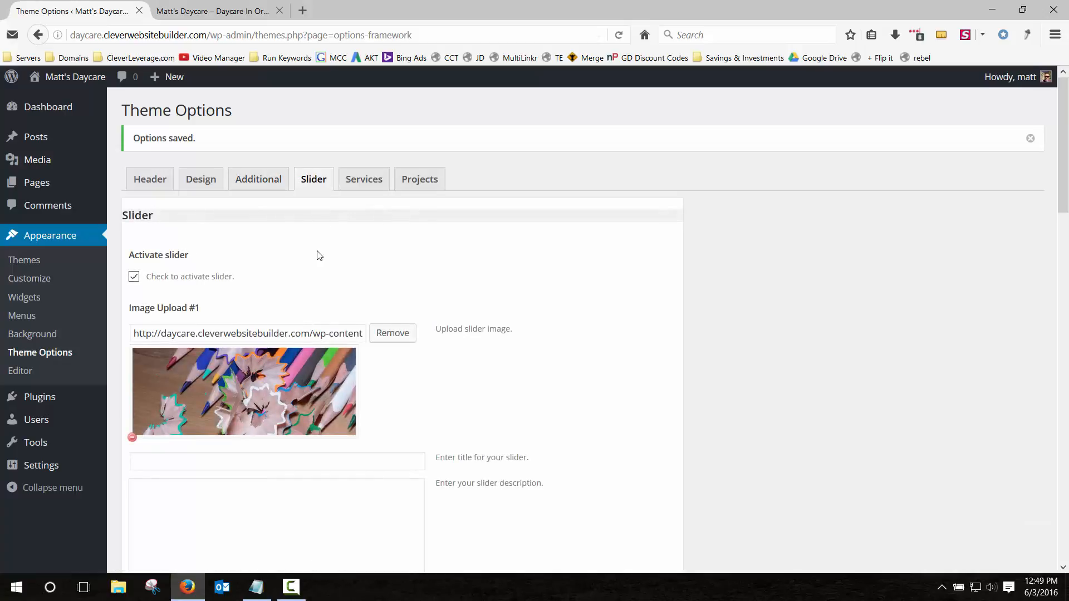
scroll(325, 250, down, 3)
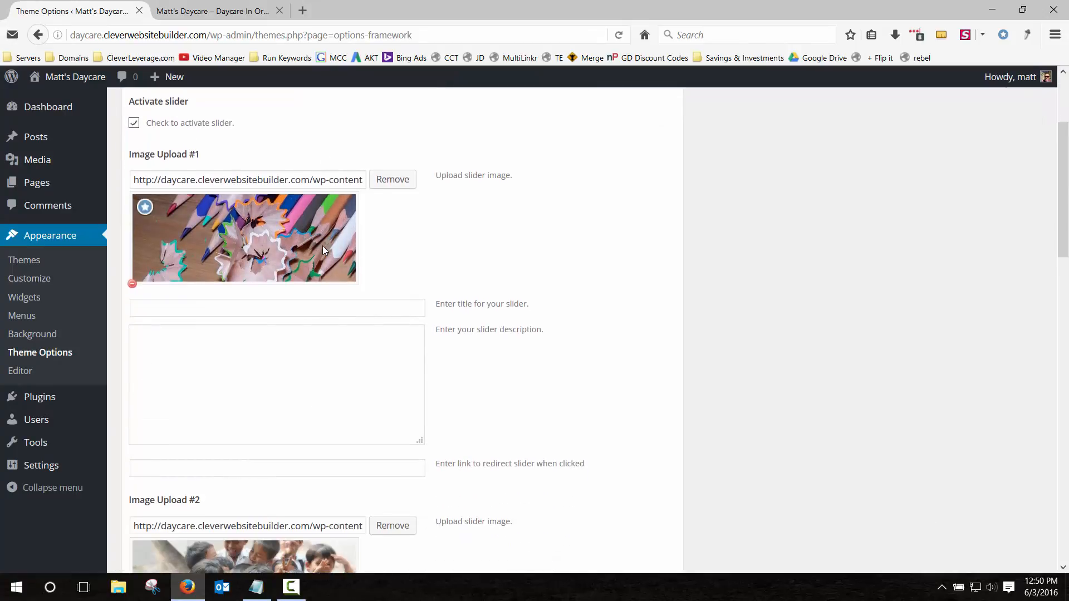
click(211, 11)
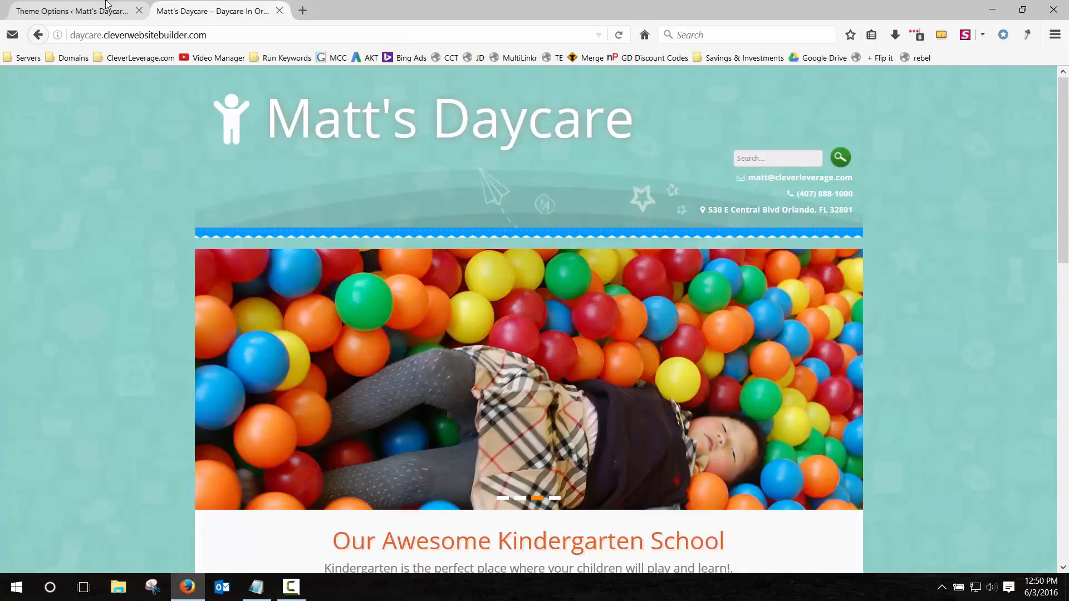
click(83, 10)
click(119, 591)
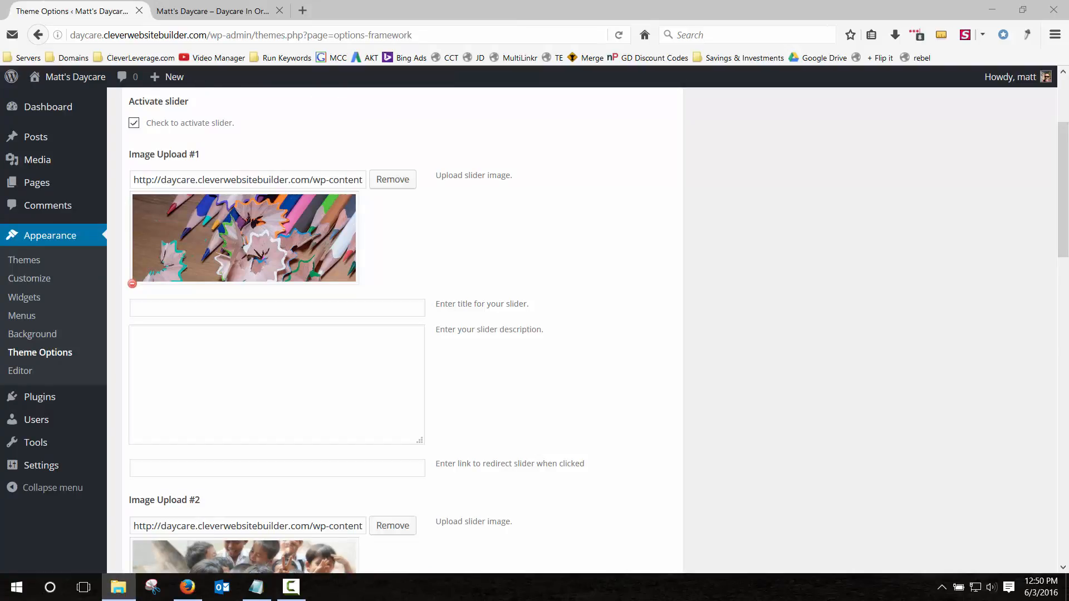
Open Blog Content > How To's > Clever Website Builder > Tutorials > Daycare > 1280 x 500 and move the window aside.
double_click(552, 95)
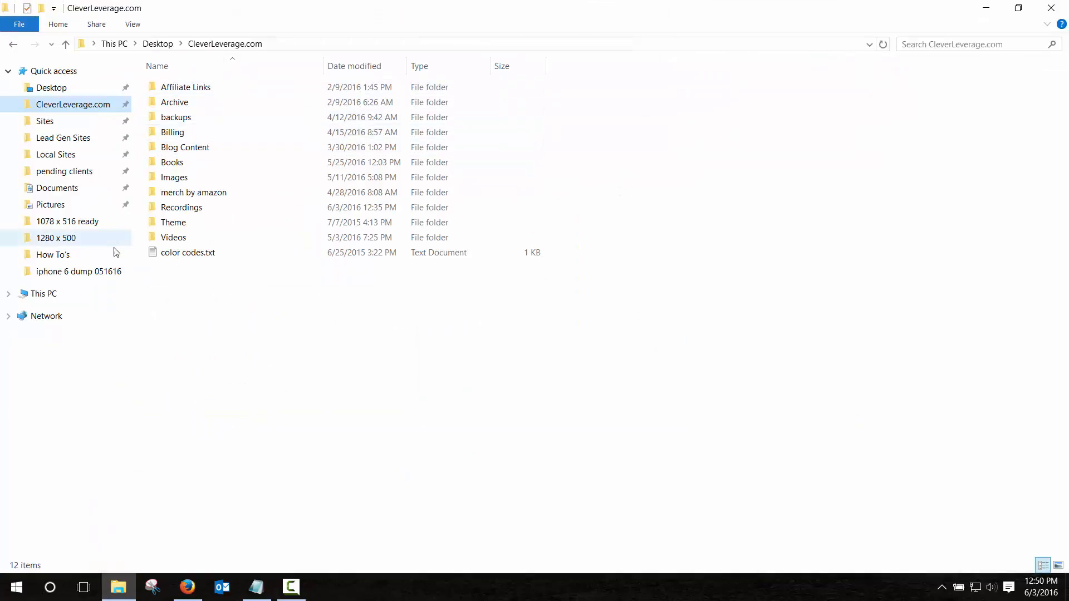
double_click(176, 148)
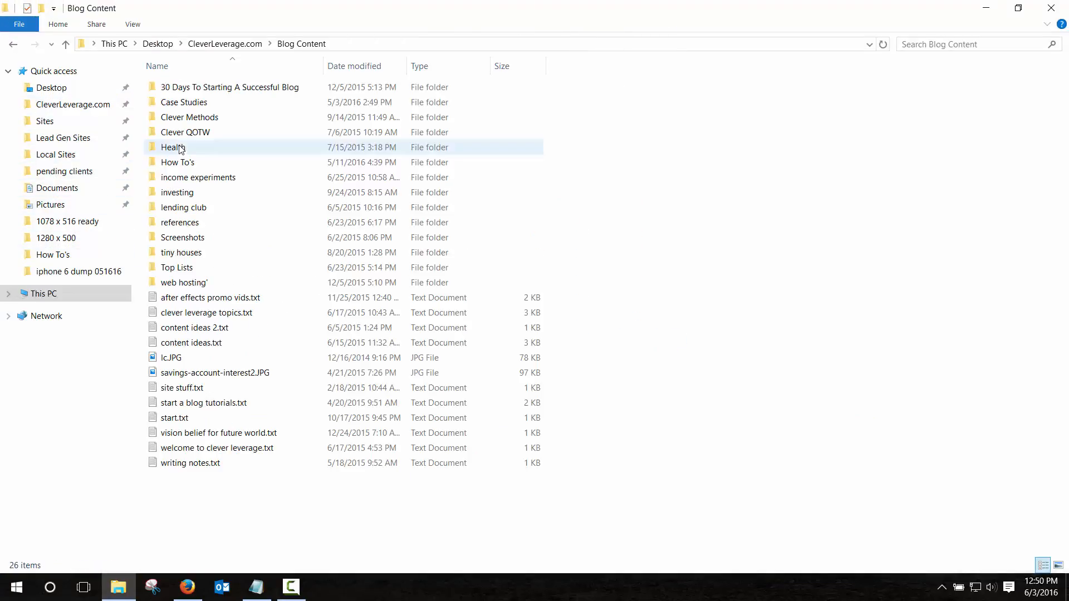
double_click(177, 160)
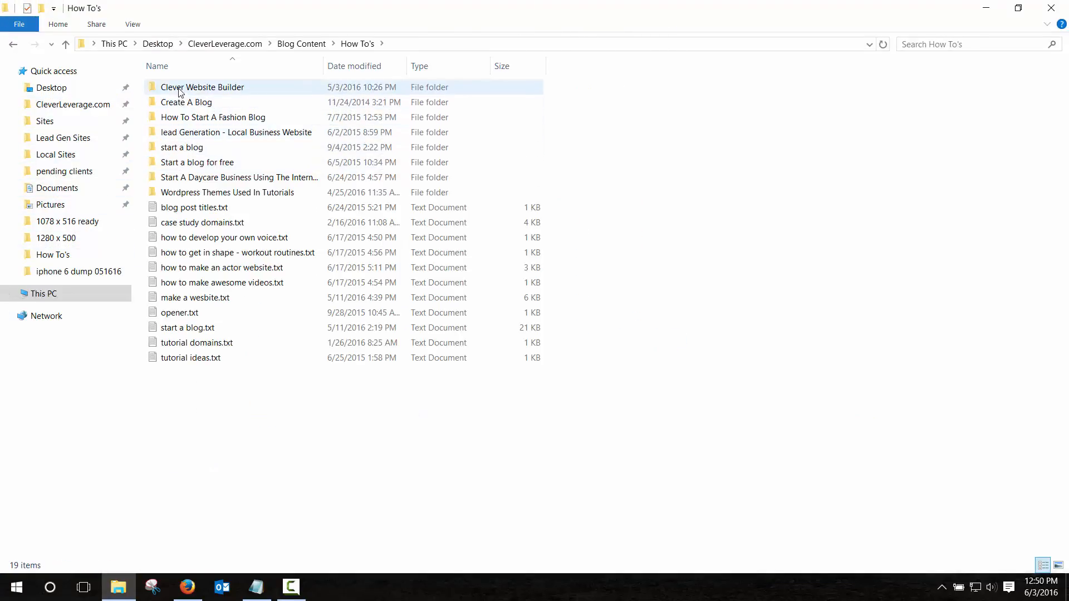
double_click(180, 88)
double_click(176, 103)
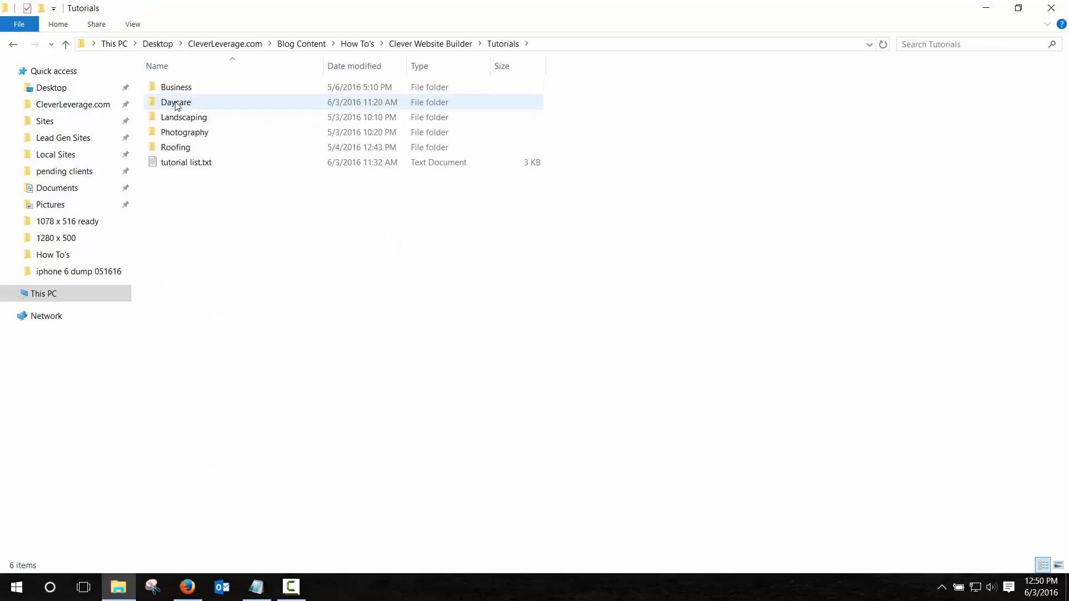
double_click(177, 103)
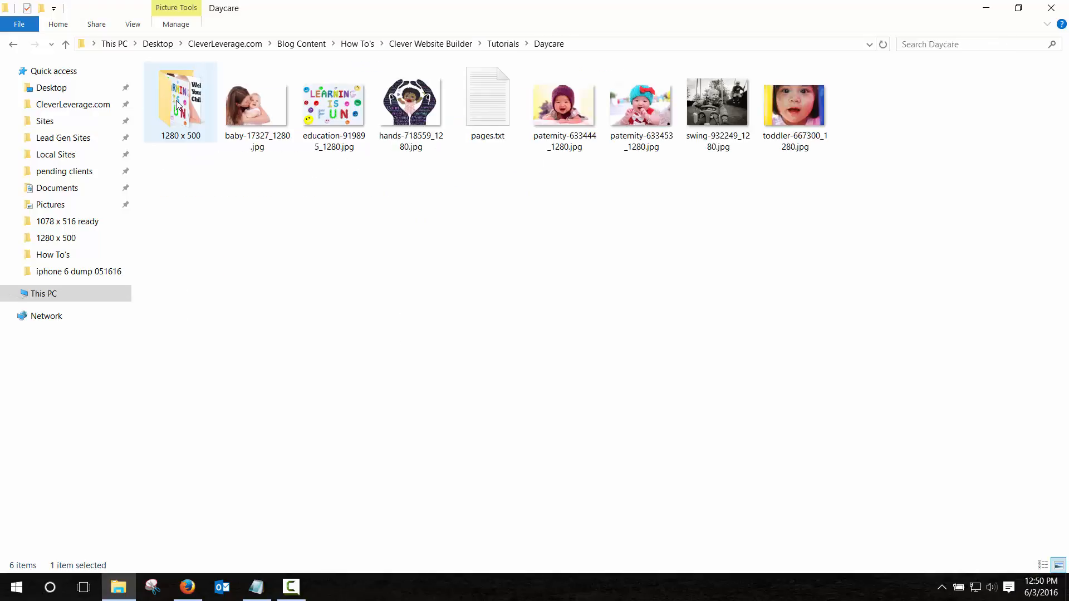
double_click(178, 105)
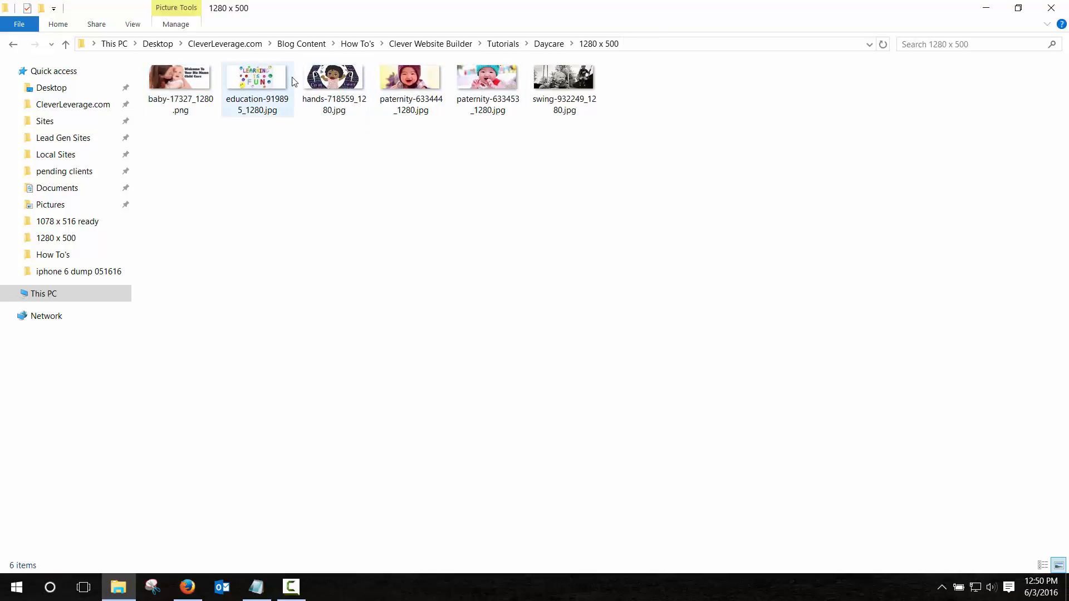
drag(635, 13, 0, 173)
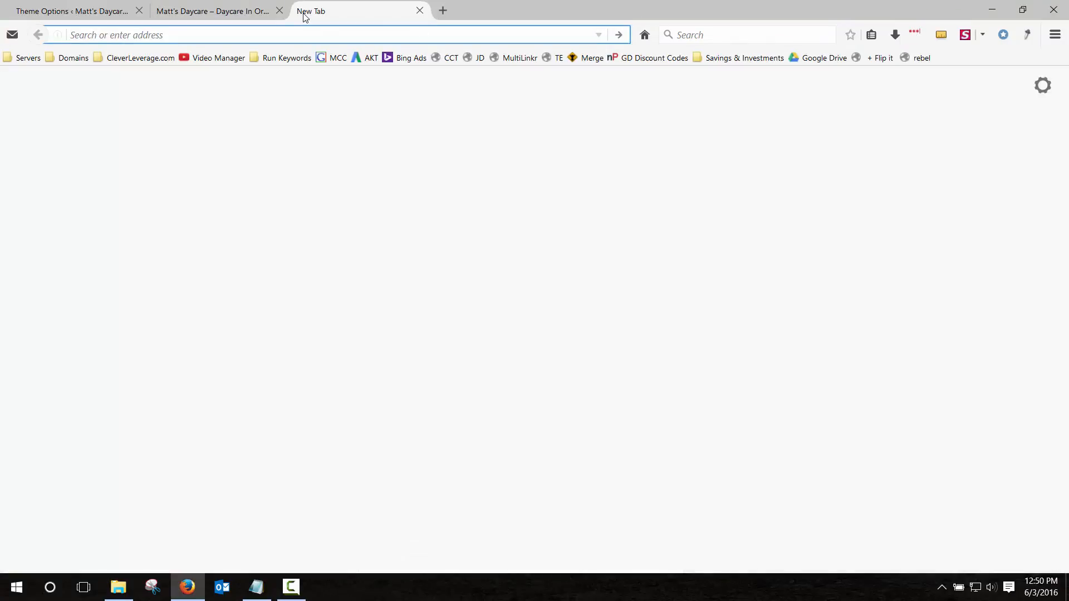
Search Pixabay for free daycare images, then bring back the 1280 x 500 folder window.
text(pixabay)
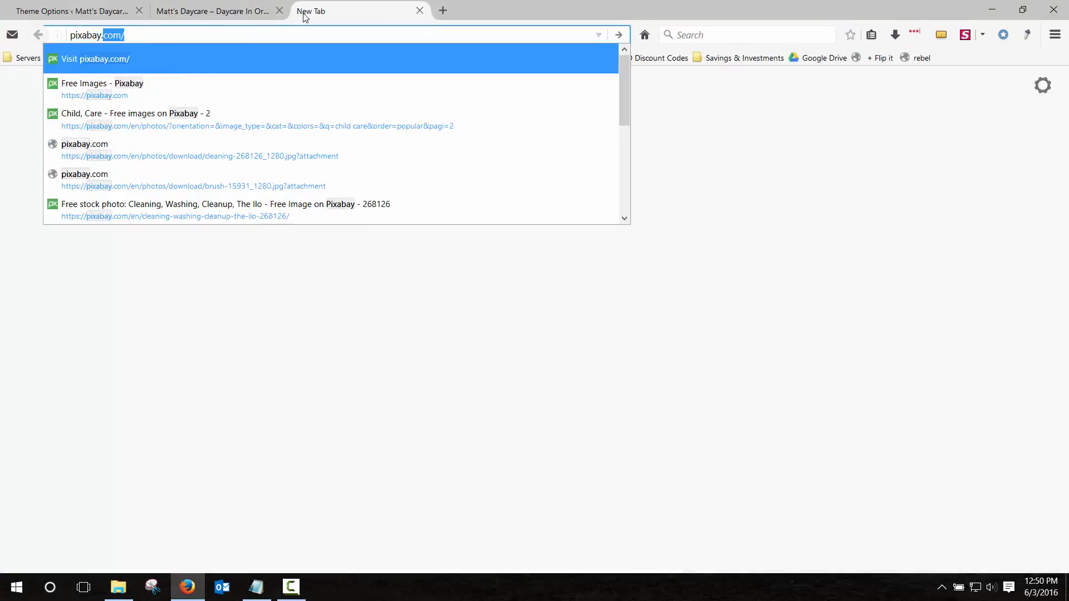
key(Return)
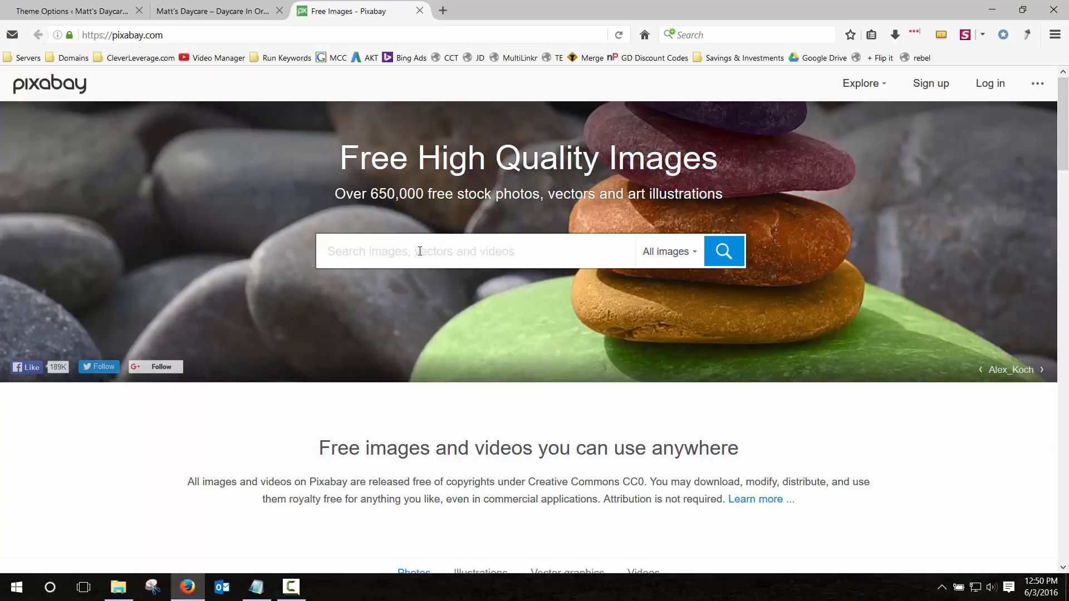
text(daycare)
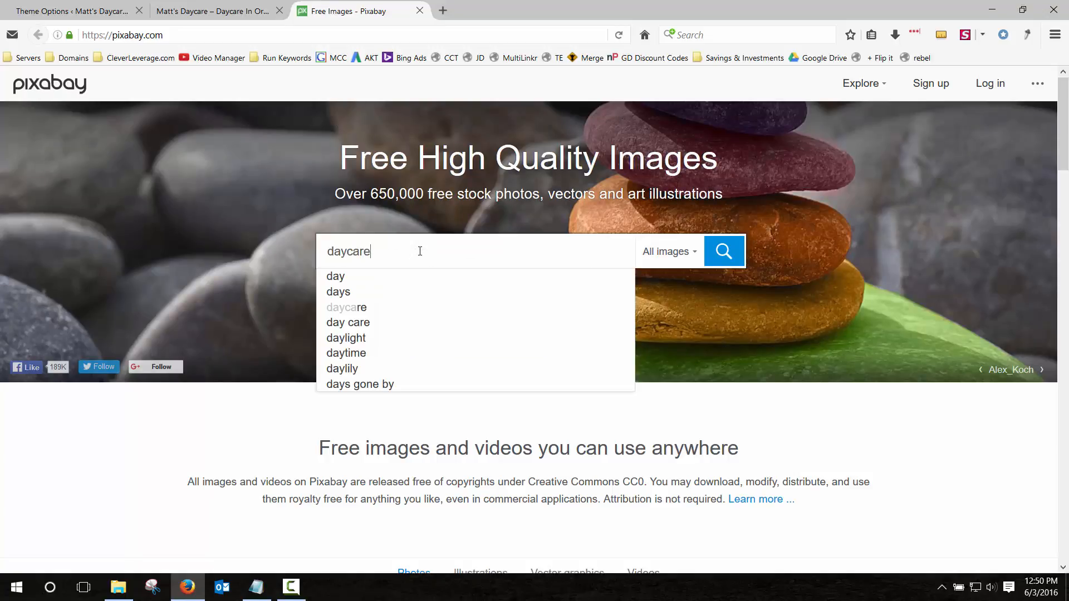
key(Return)
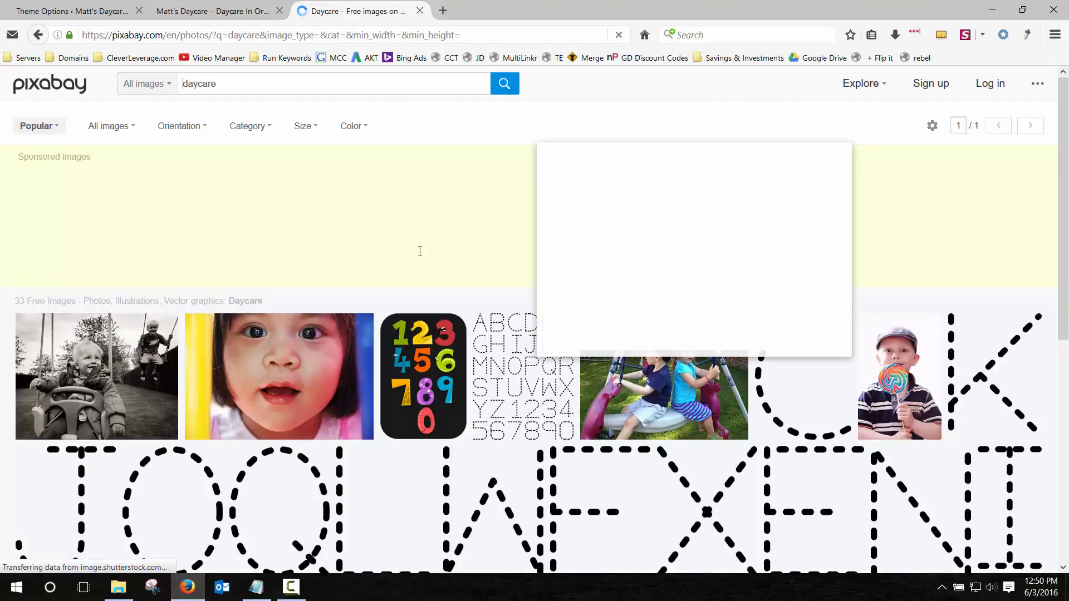
scroll(341, 299, down, 2)
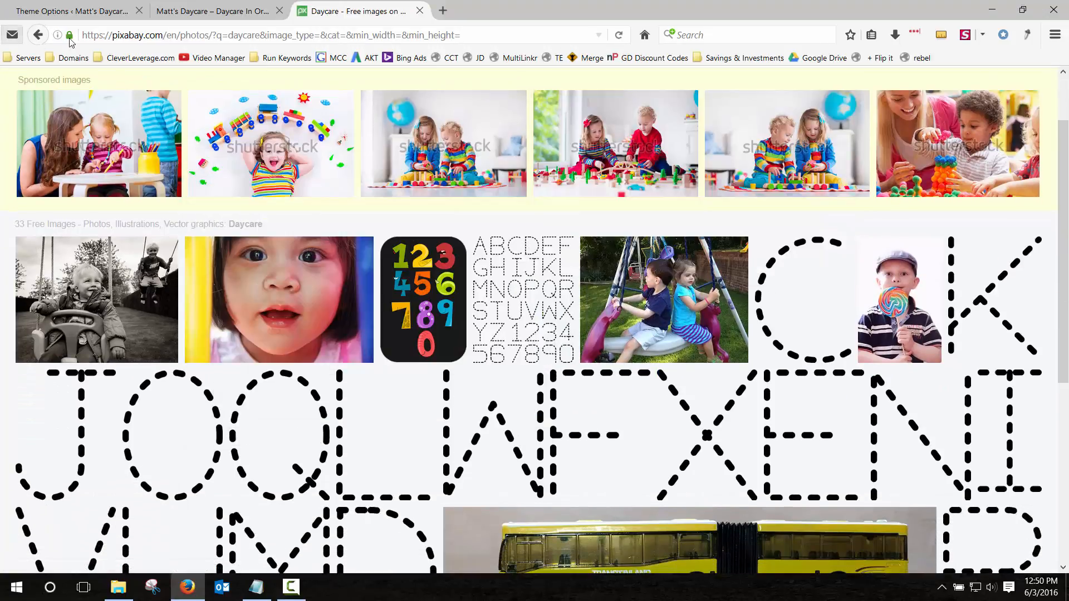
key(alt+Tab)
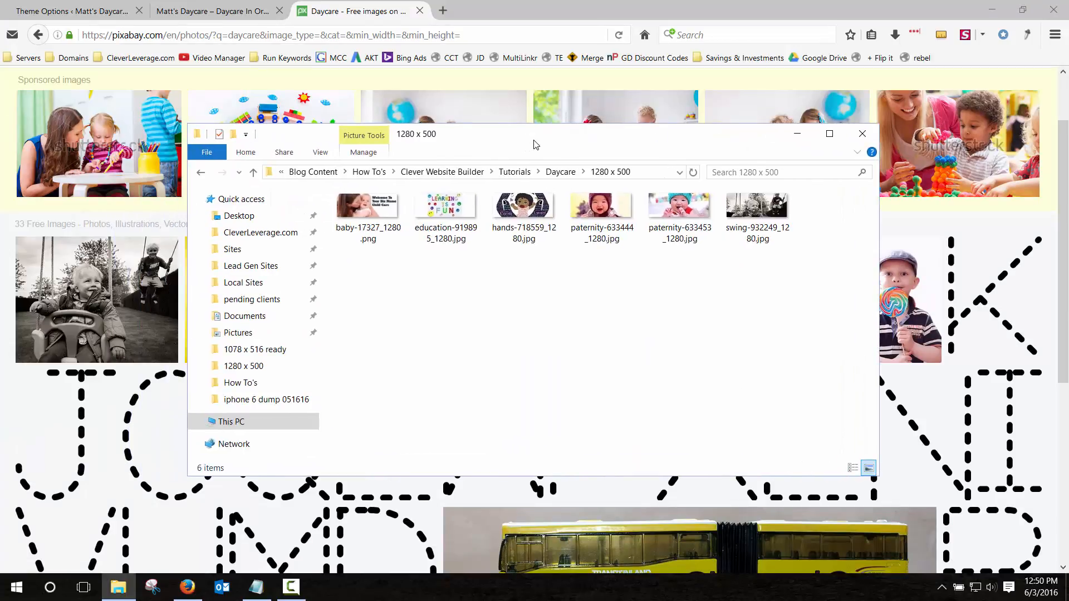
Maximize the 1280 x 500 folder, show its six images as extra large icons, then move it aside.
double_click(536, 144)
right_click(315, 170)
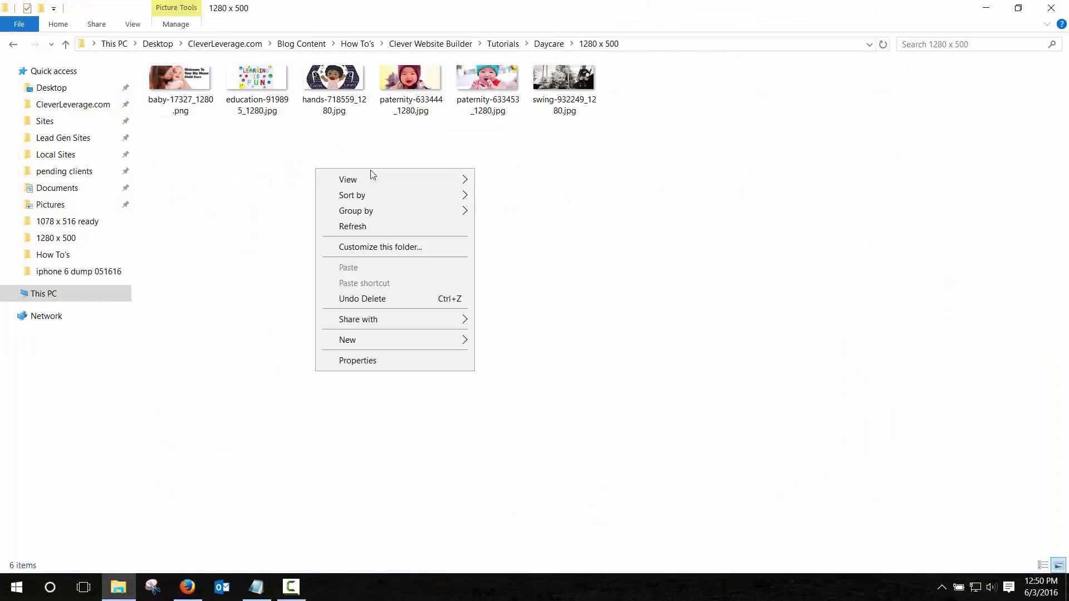
mouse_move(396, 179)
click(508, 179)
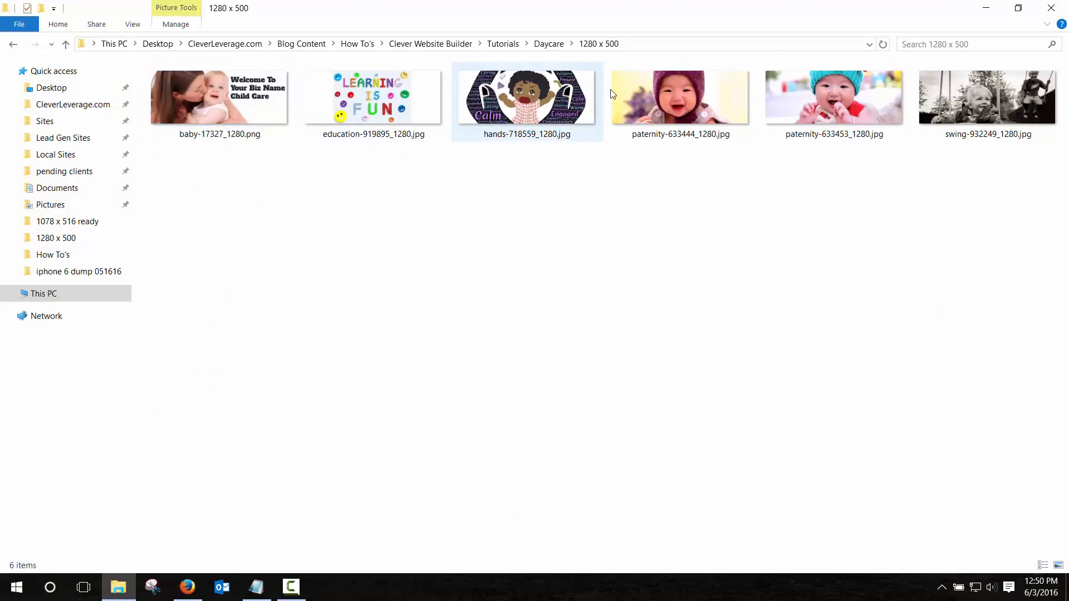
drag(686, 11, 0, 22)
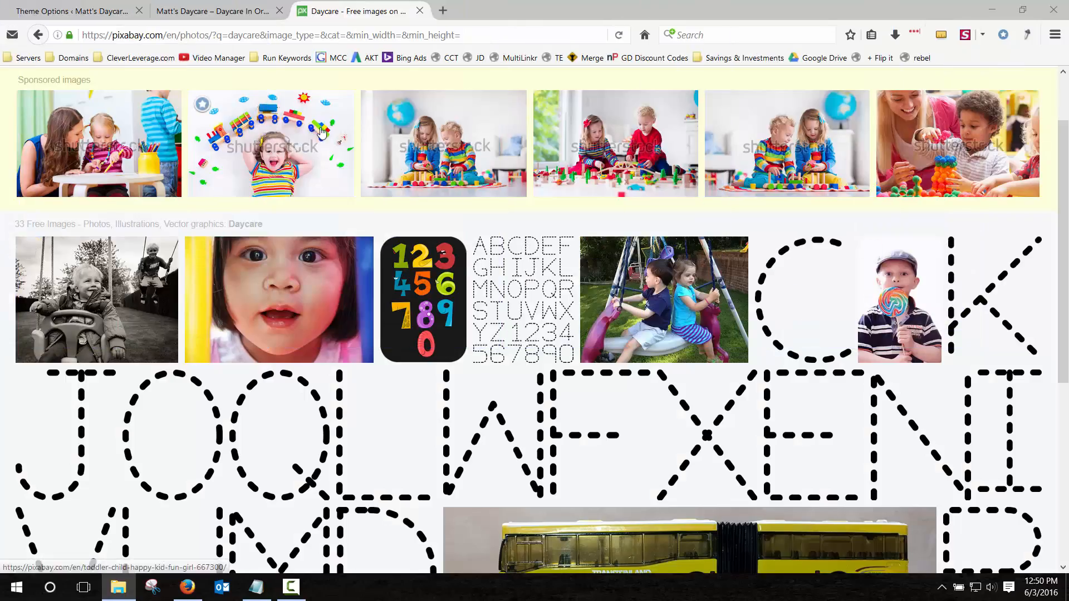
Go to cleverleverage.com and search its blog for the daycare website tutorial.
click(333, 35)
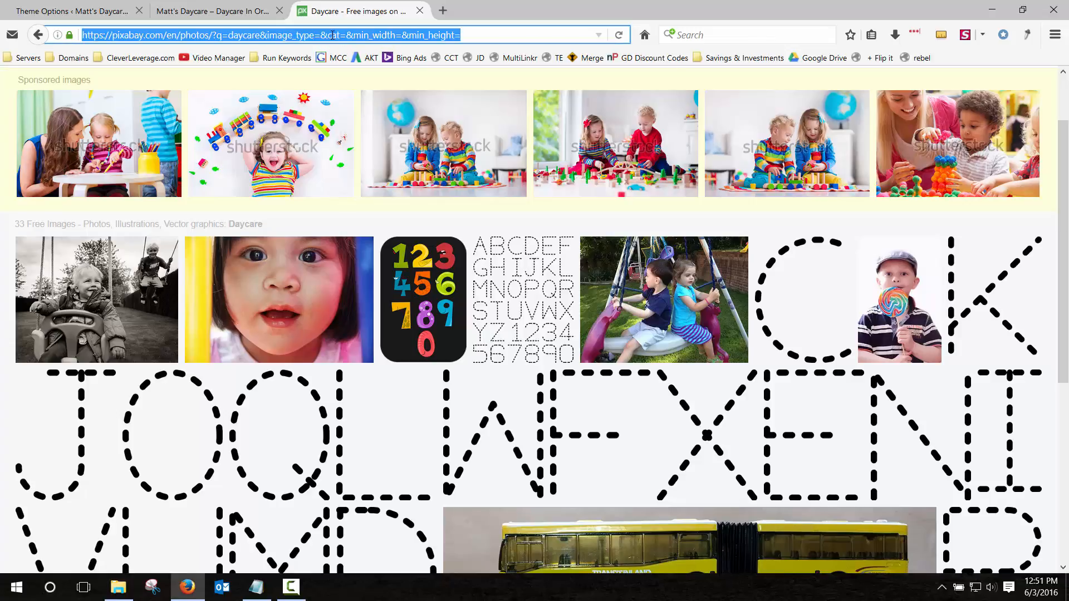
text(cleverleverage)
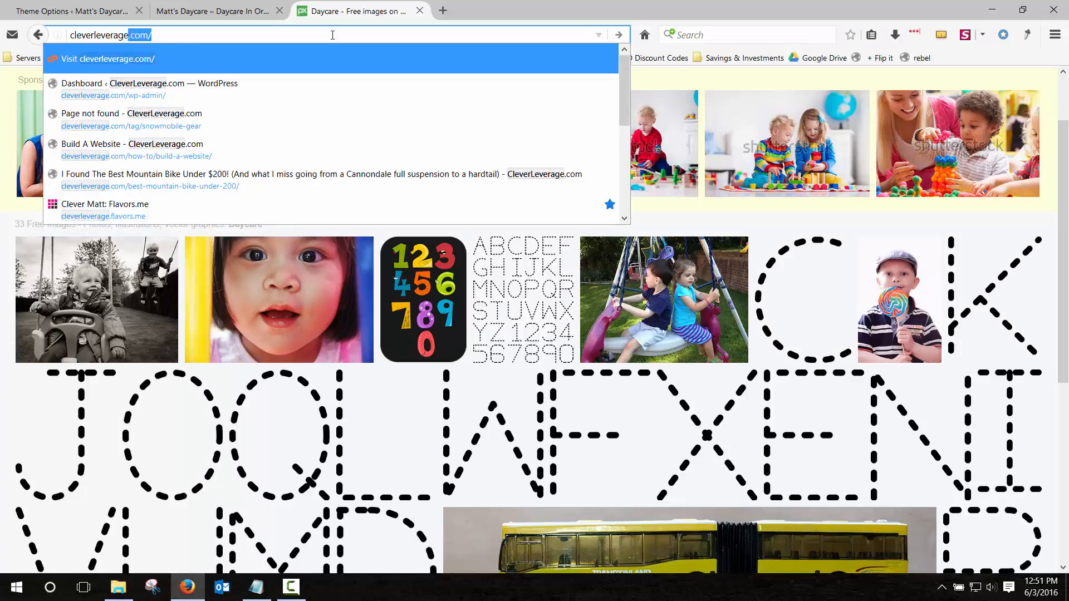
key(Return)
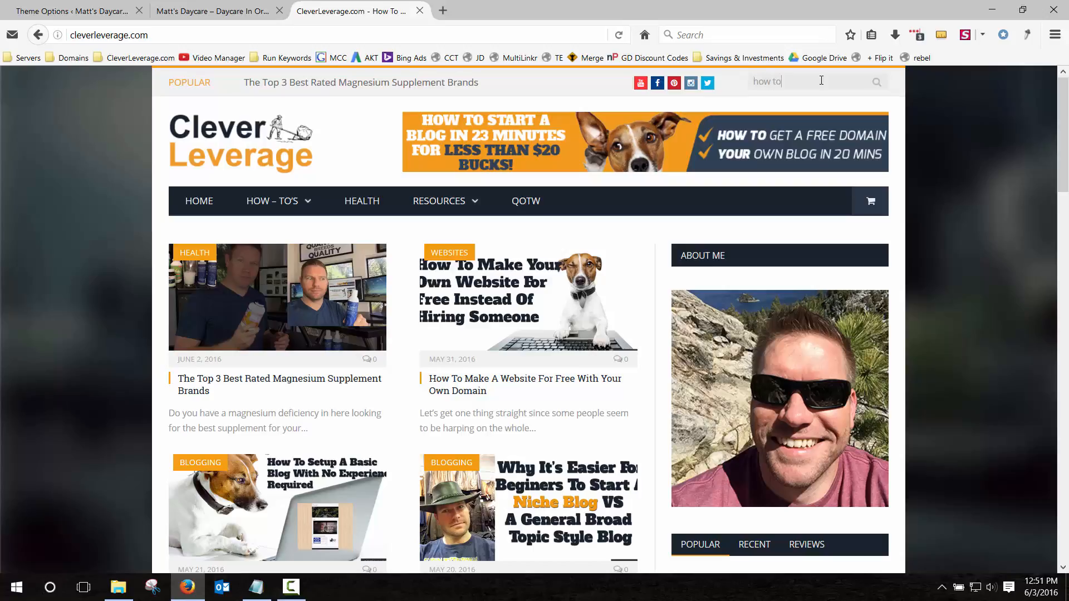
click(821, 81)
text(how to dayacre website)
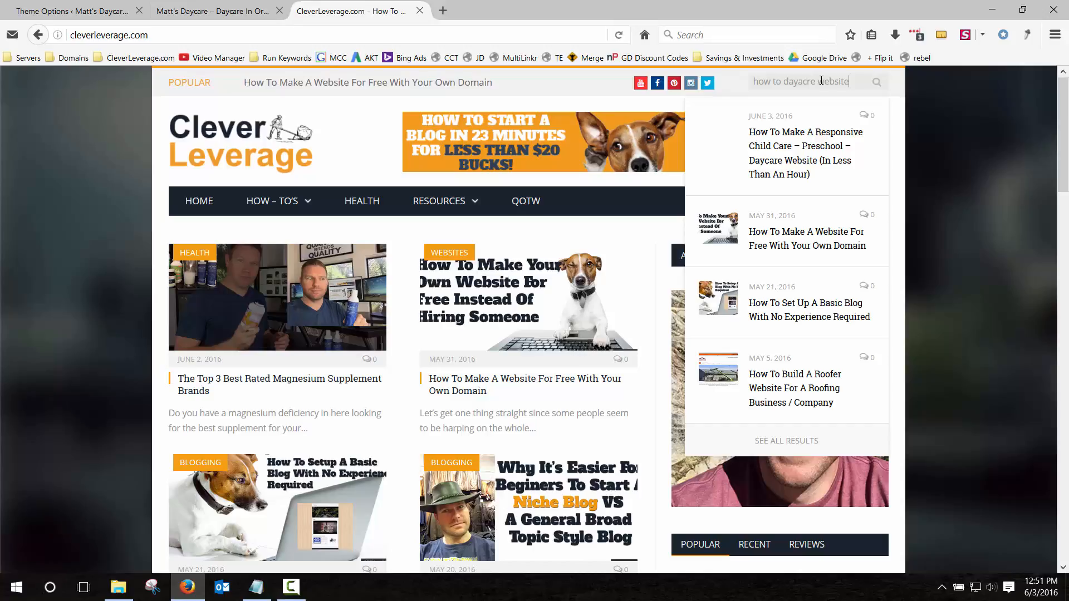
key(Return)
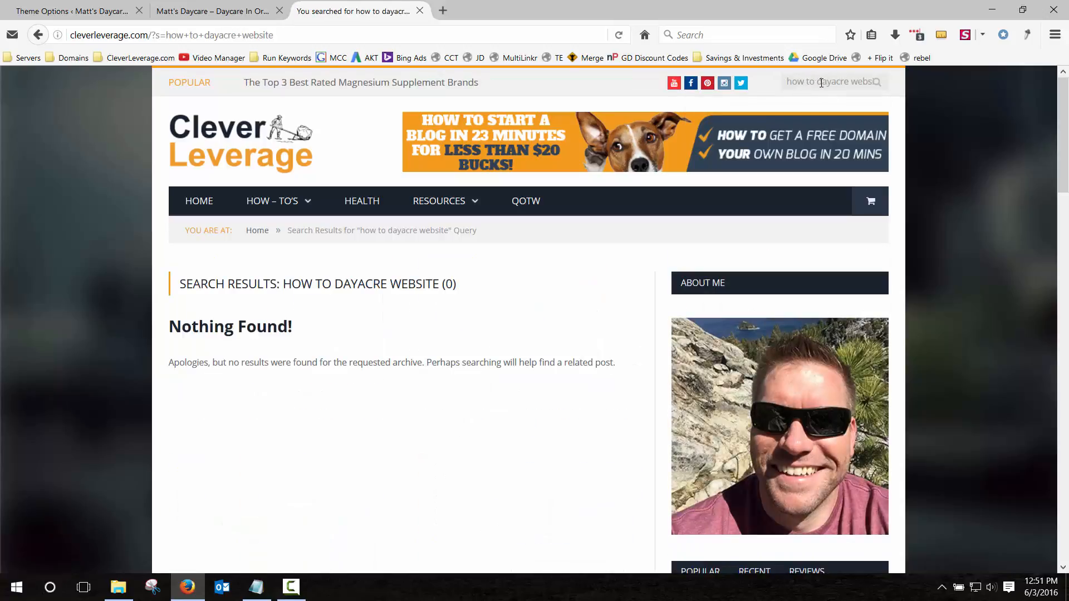
double_click(822, 83)
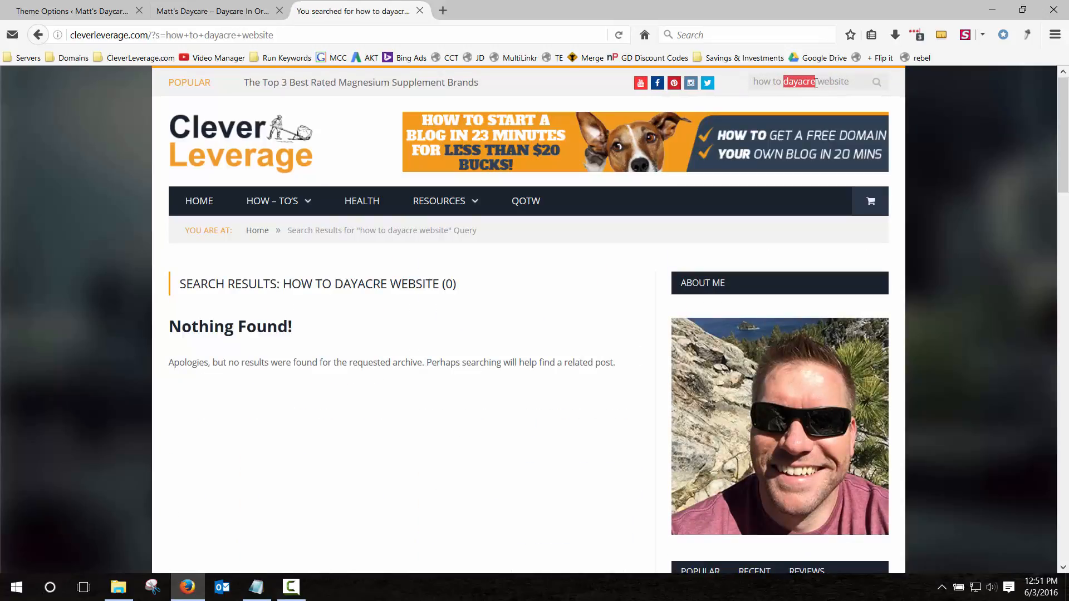
text(daycare)
key(Return)
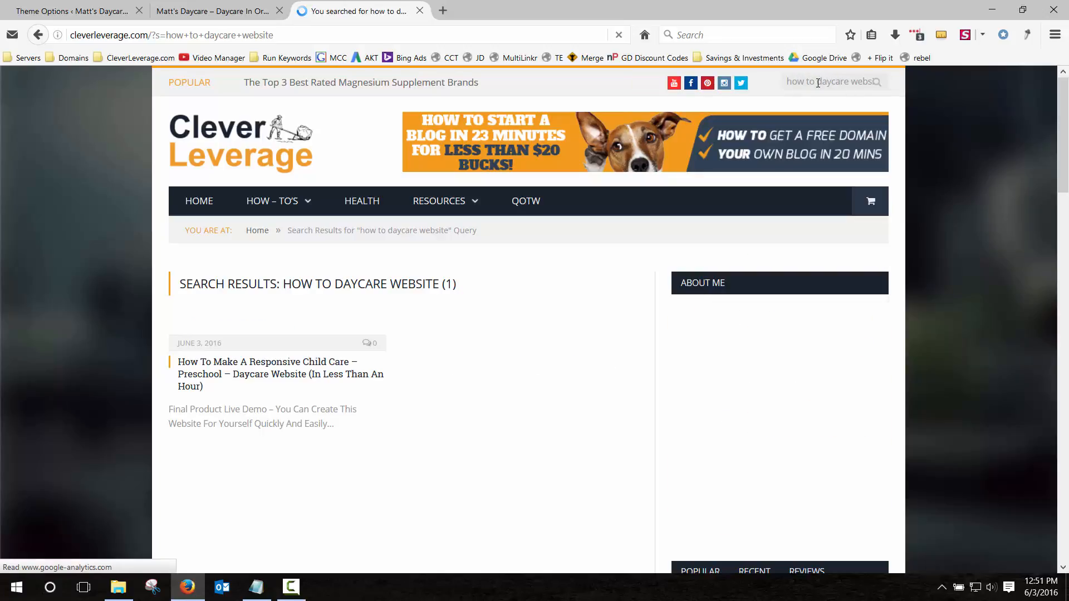
From the daycare article, reach the roofer website tutorial and open its Depositphotos link.
click(301, 368)
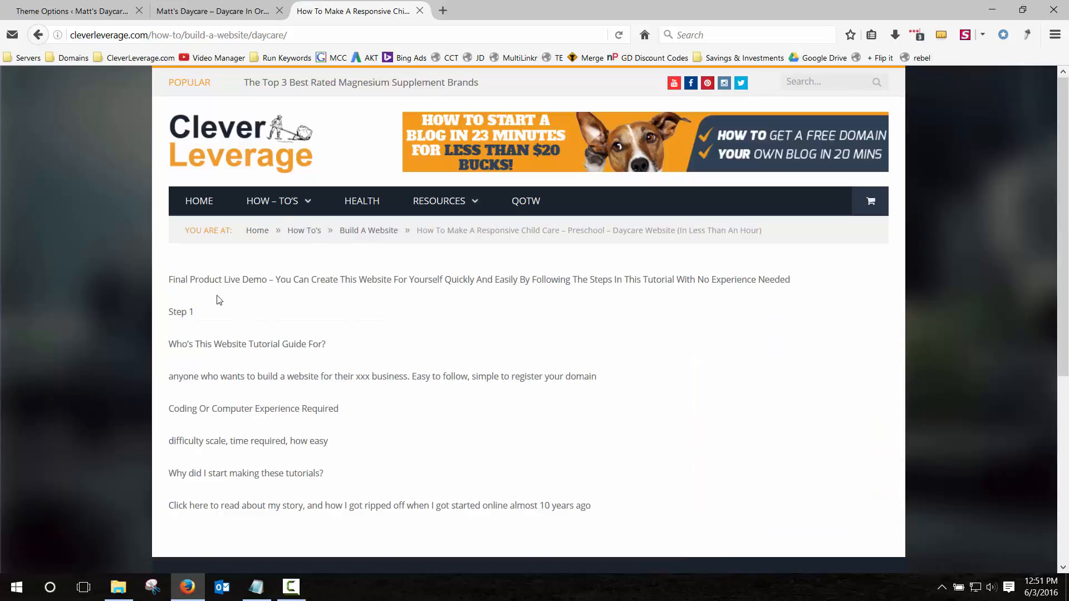
scroll(256, 340, down, 10)
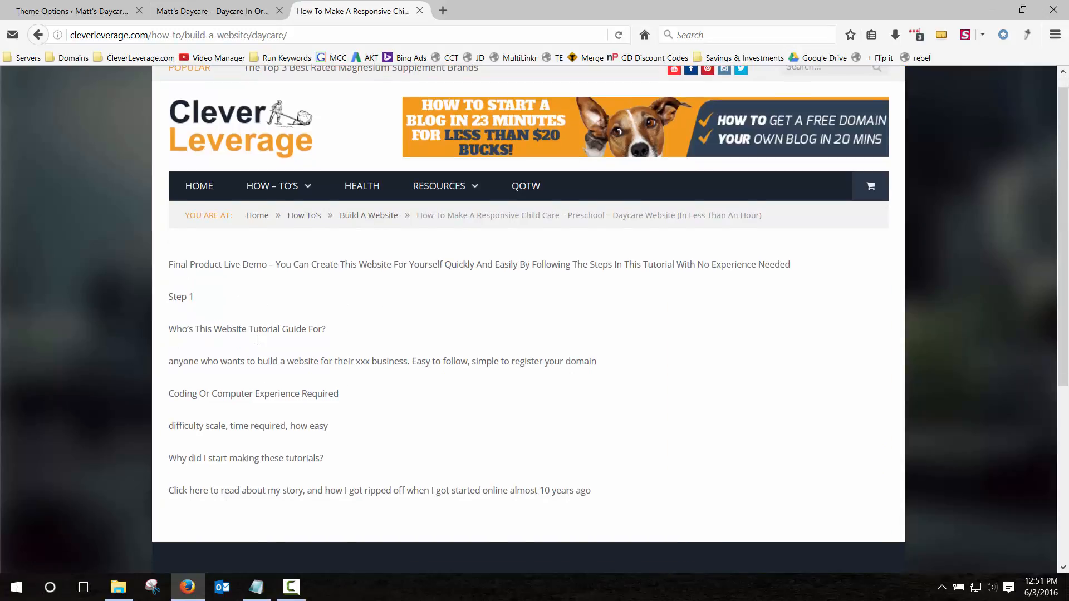
scroll(325, 262, up, 10)
click(352, 231)
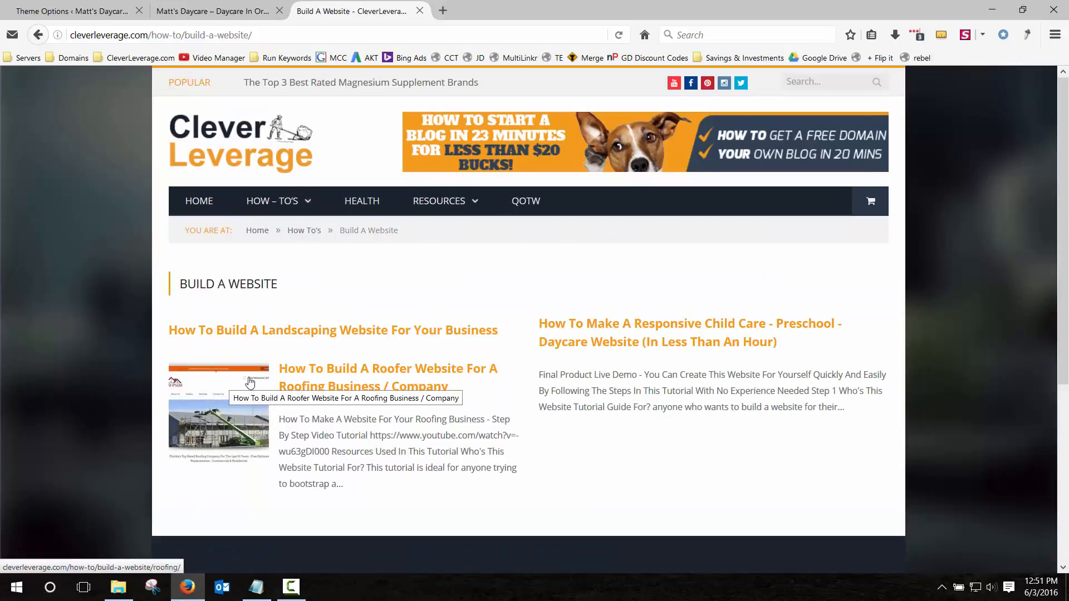
click(359, 370)
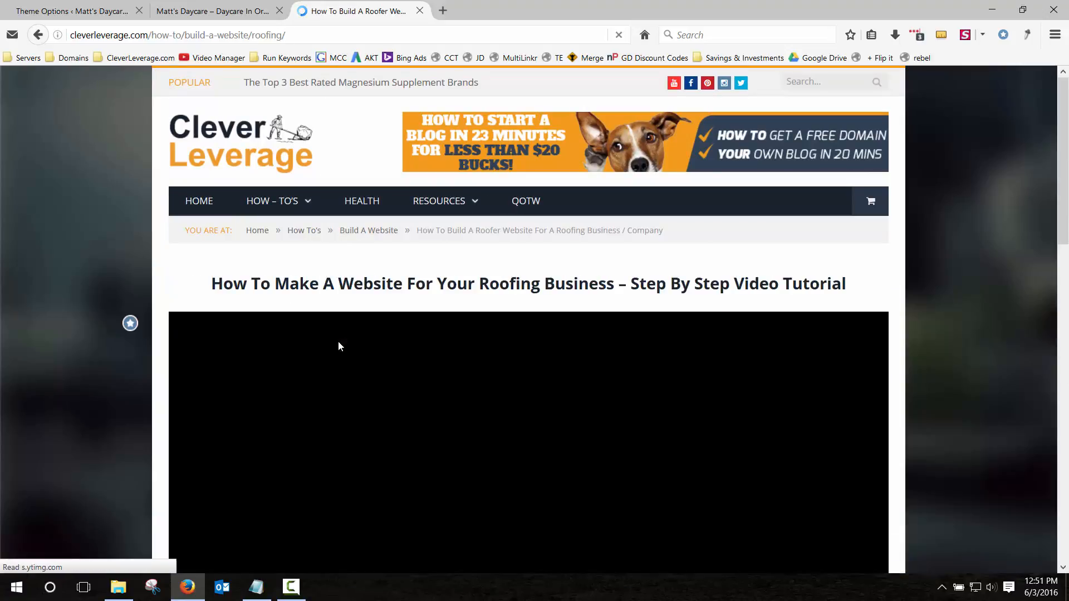
scroll(339, 341, down, 8)
scroll(339, 347, down, 3)
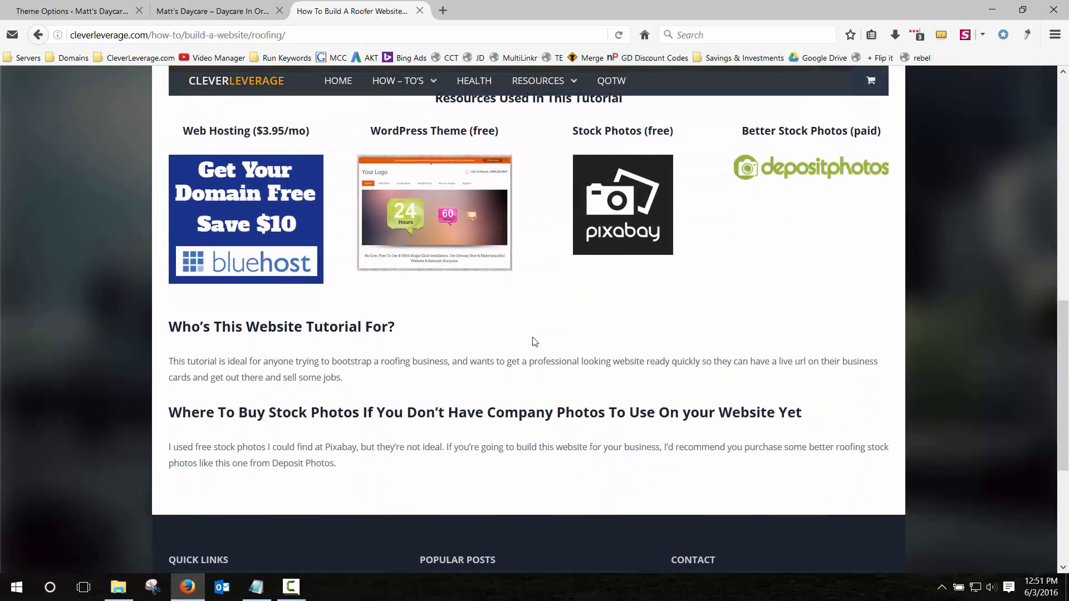
scroll(536, 340, up, 2)
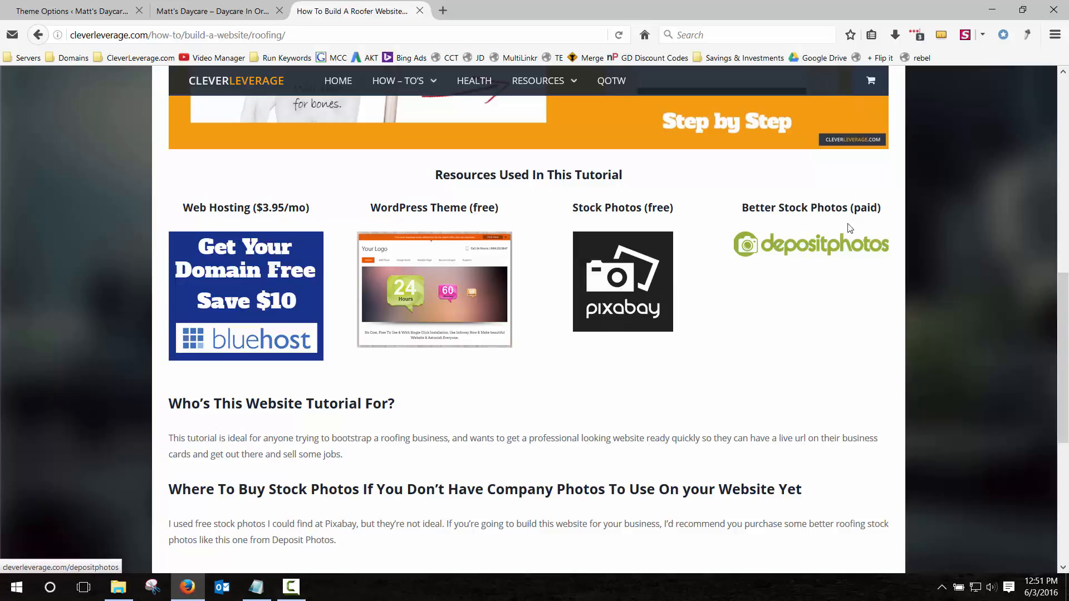
click(814, 254)
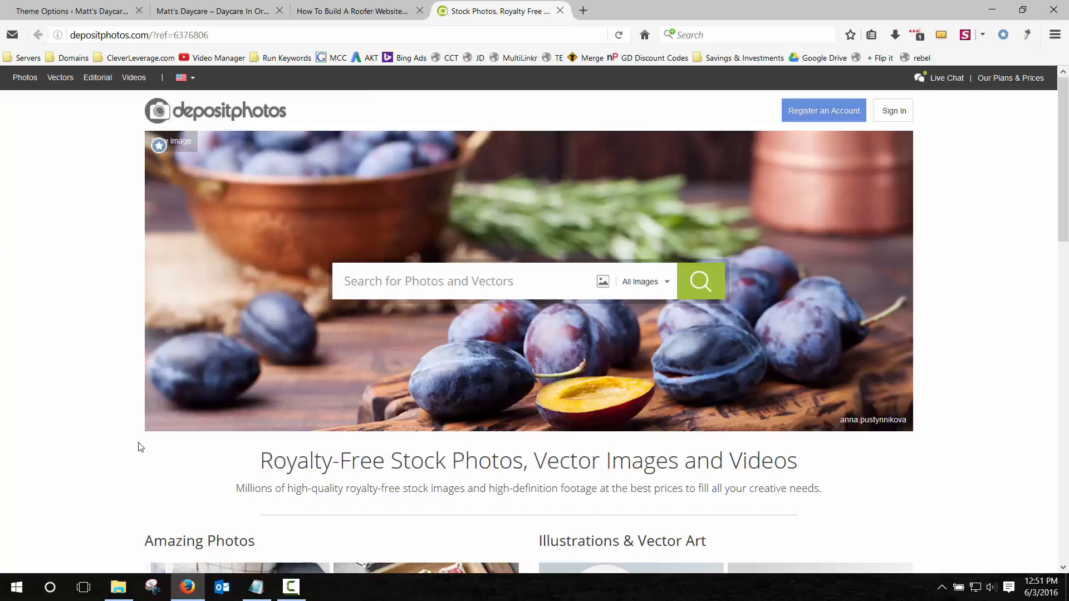
Search Depositphotos for child care stock photos.
scroll(151, 443, down, 10)
scroll(154, 443, up, 10)
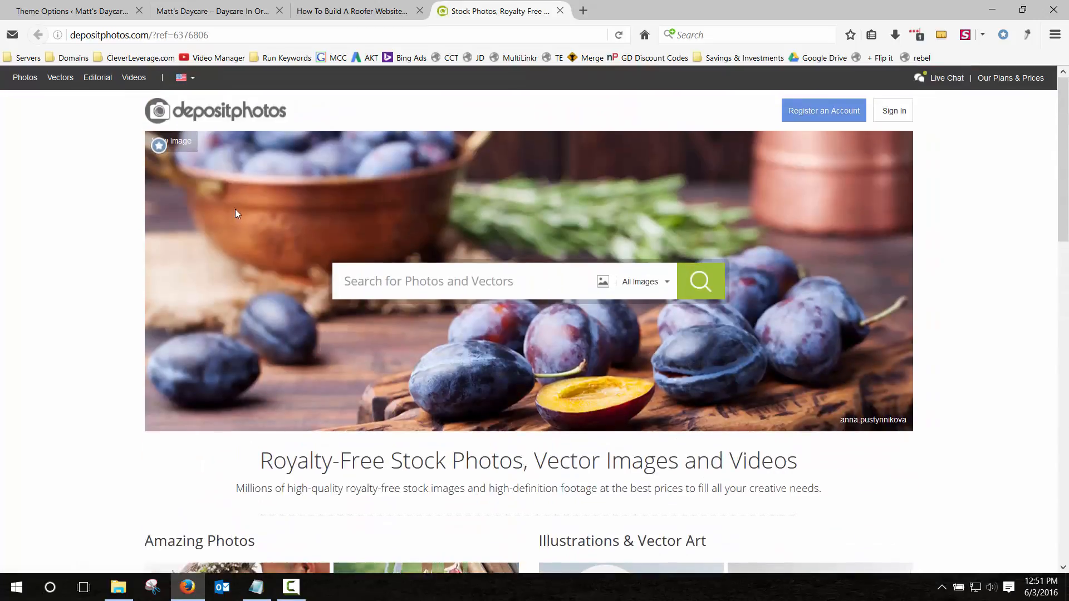
text(child care)
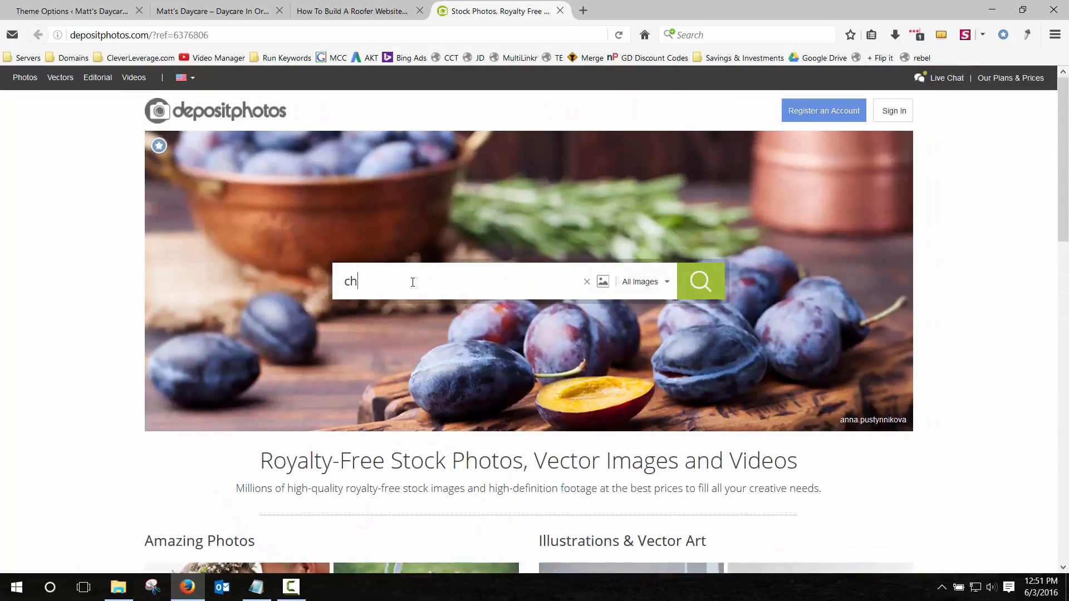
key(Return)
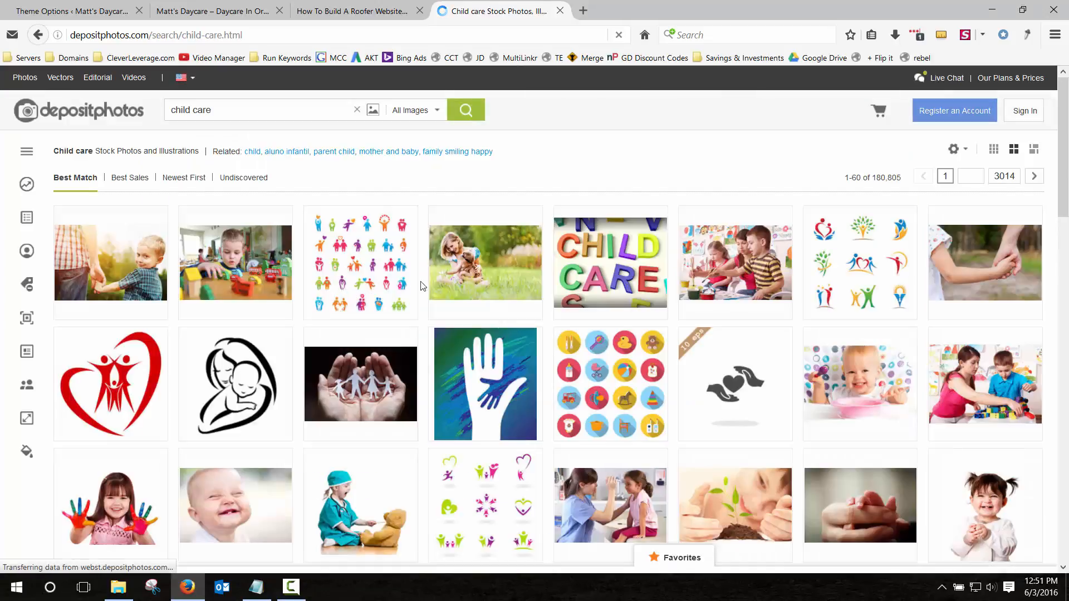
Browse the child care photo results, then close the Depositphotos tab.
mouse_move(275, 268)
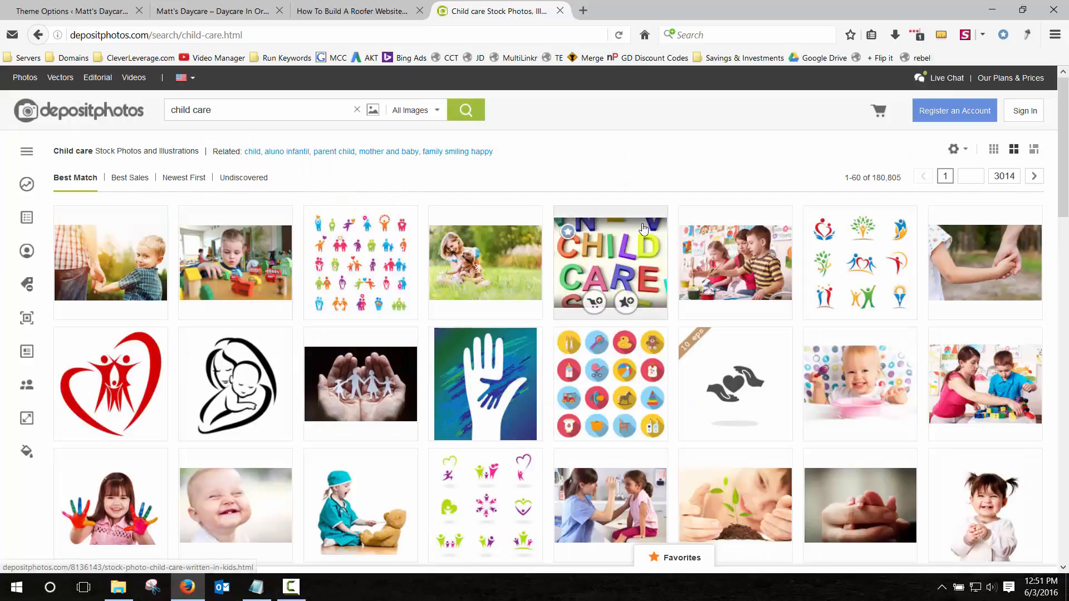
mouse_move(221, 273)
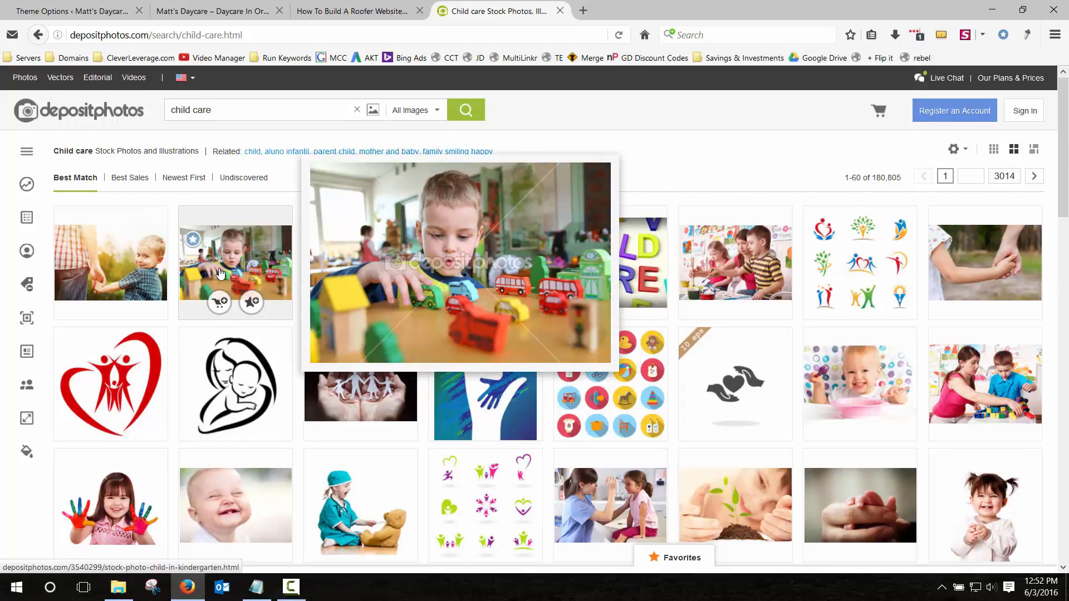
scroll(221, 273, down, 4)
mouse_move(629, 285)
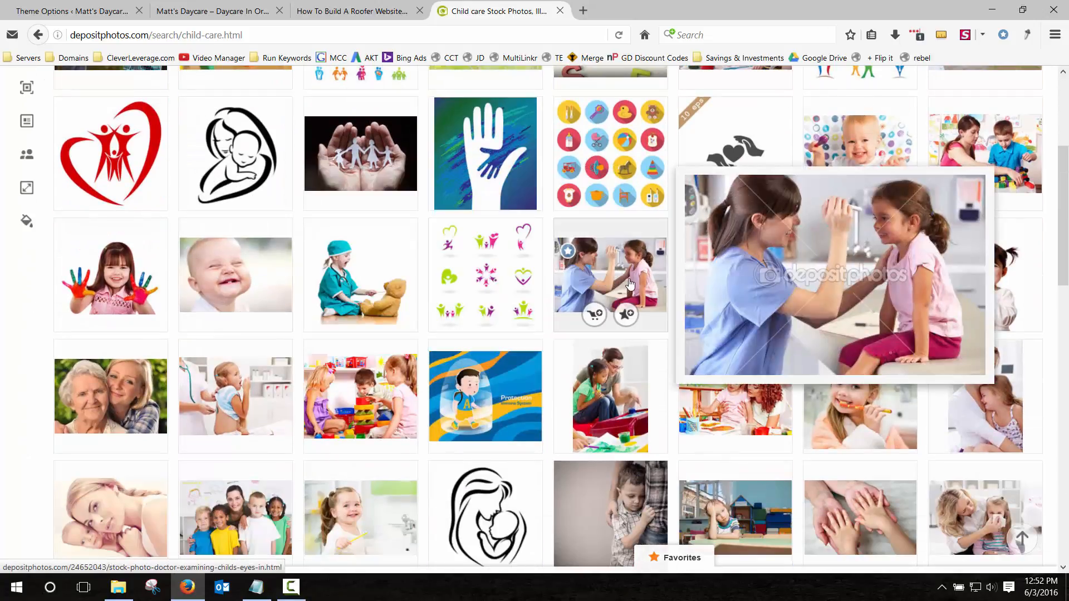
mouse_move(123, 266)
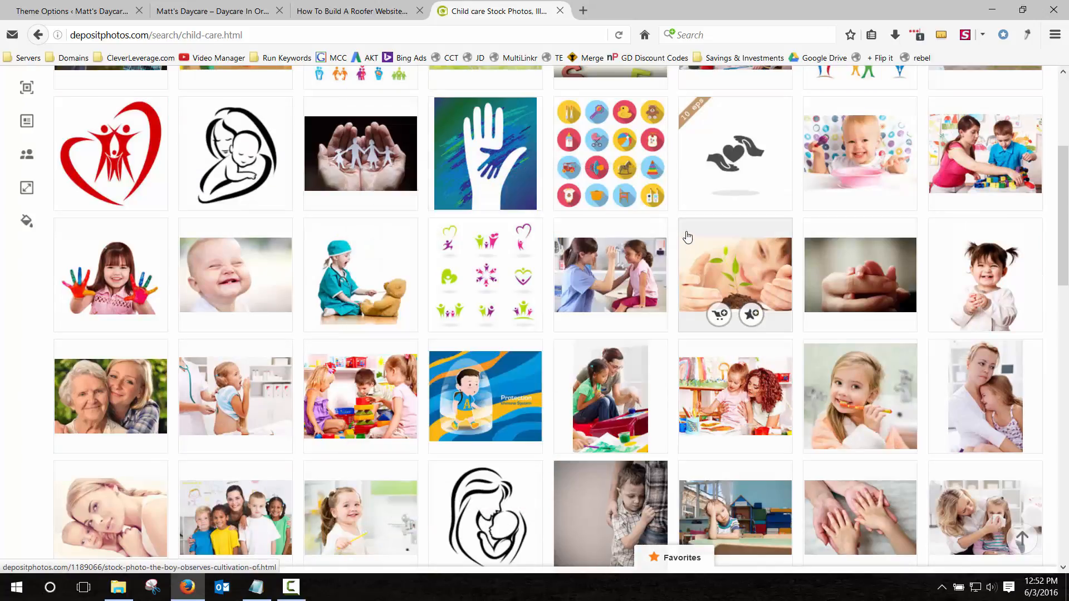
scroll(674, 245, down, 5)
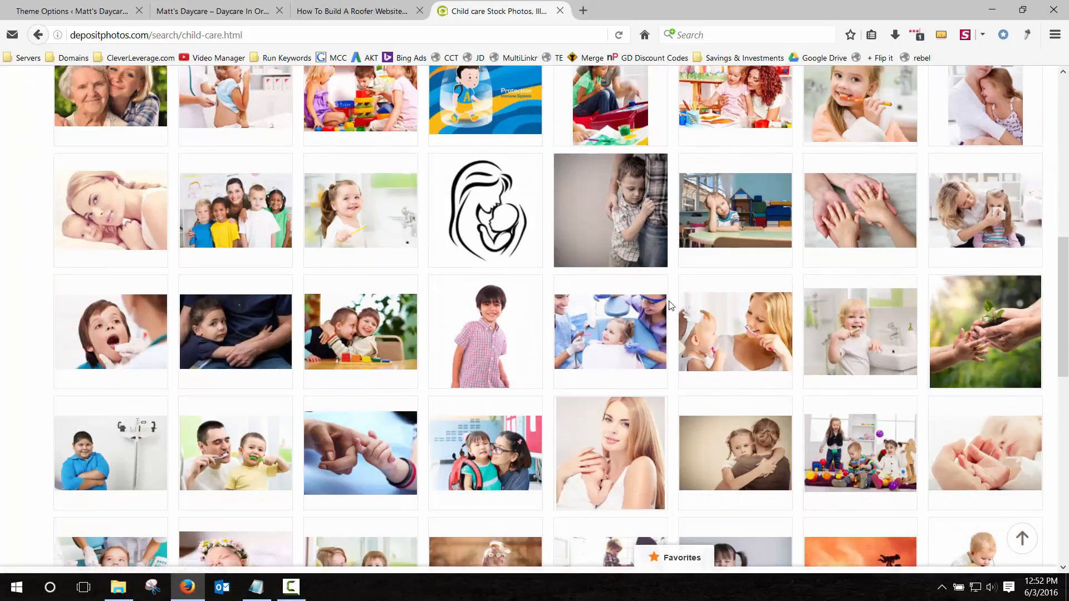
mouse_move(239, 212)
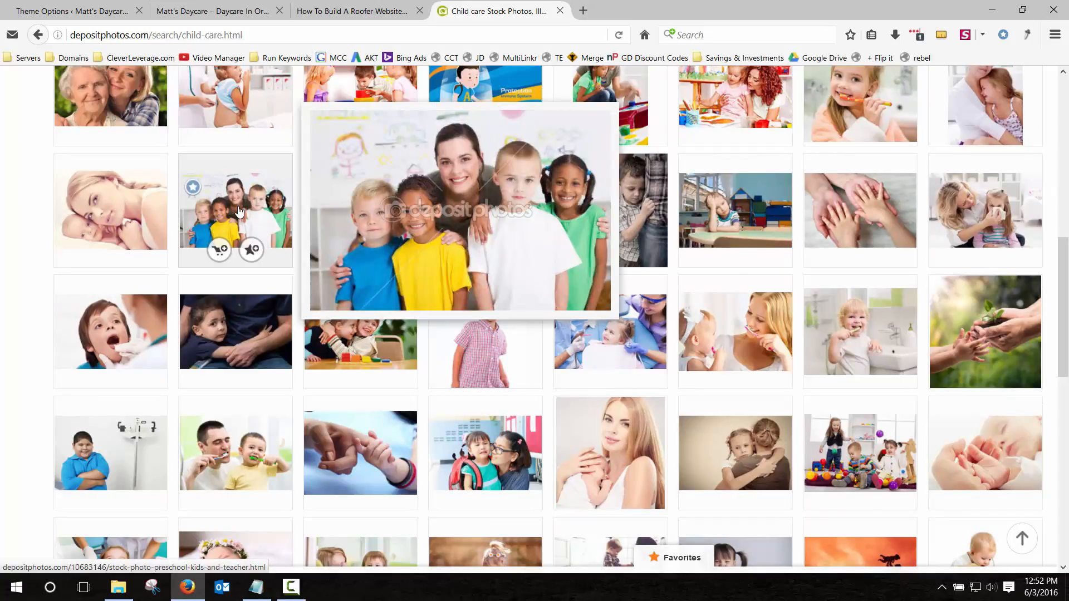
scroll(302, 327, down, 10)
scroll(303, 327, up, 20)
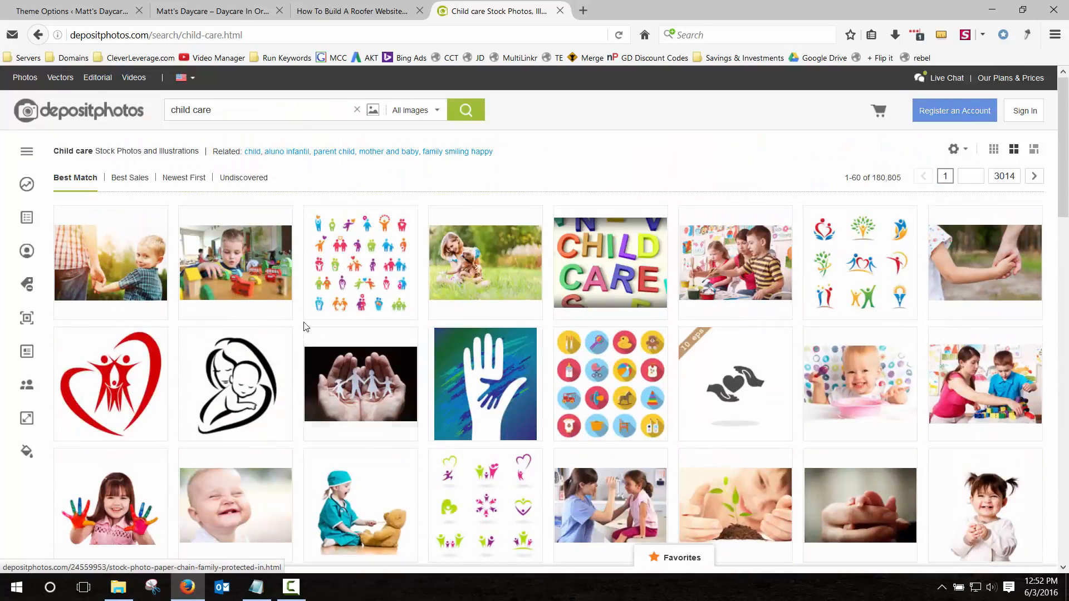
click(559, 10)
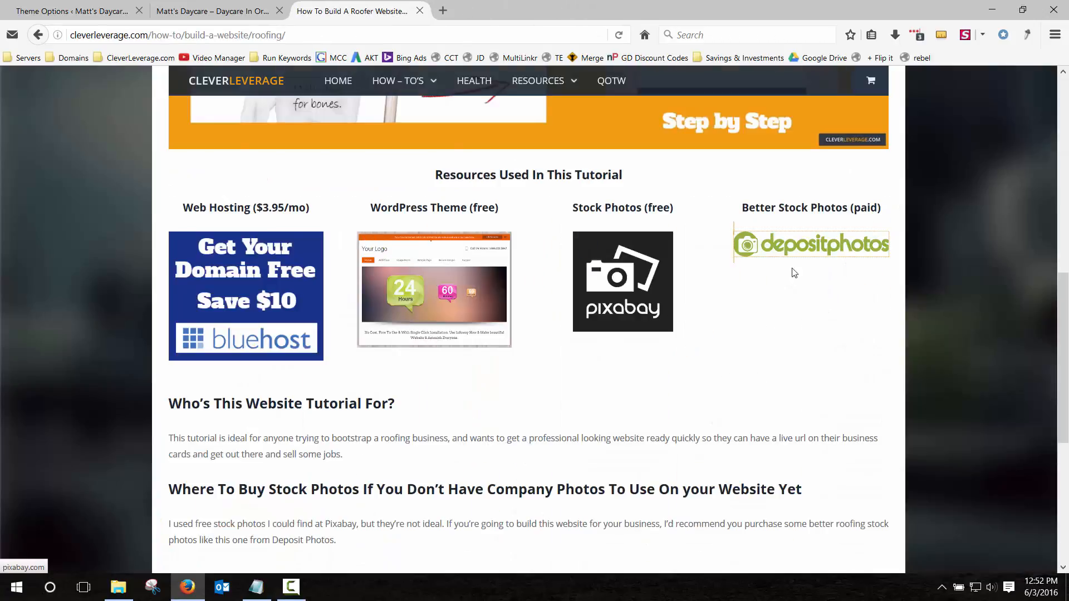
Close the tutorial, remove the pencils image from slide 1 in Theme Options, and start uploading a replacement.
click(420, 12)
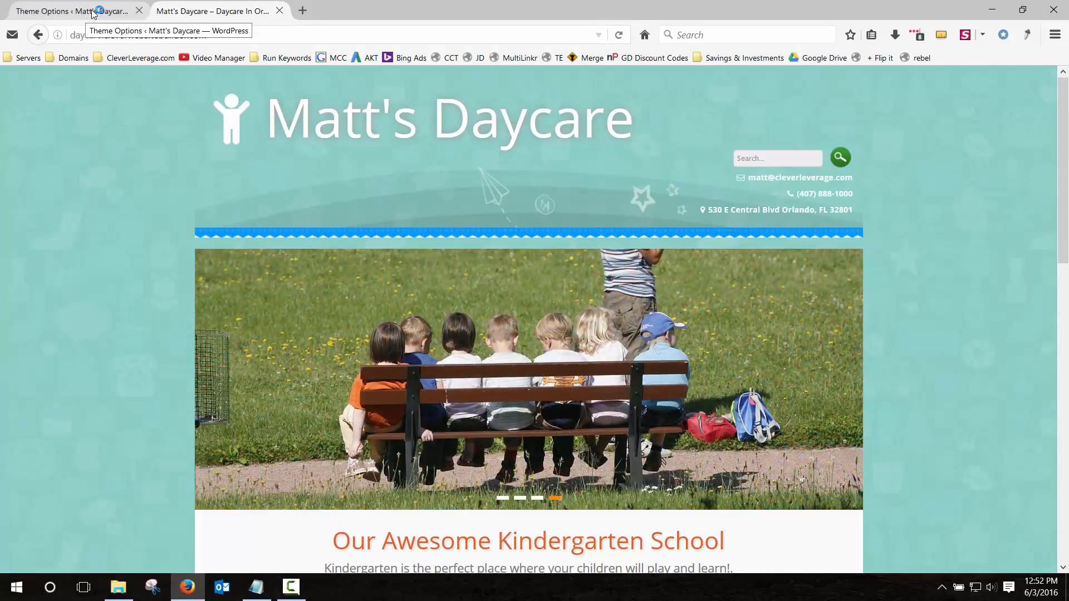
click(95, 12)
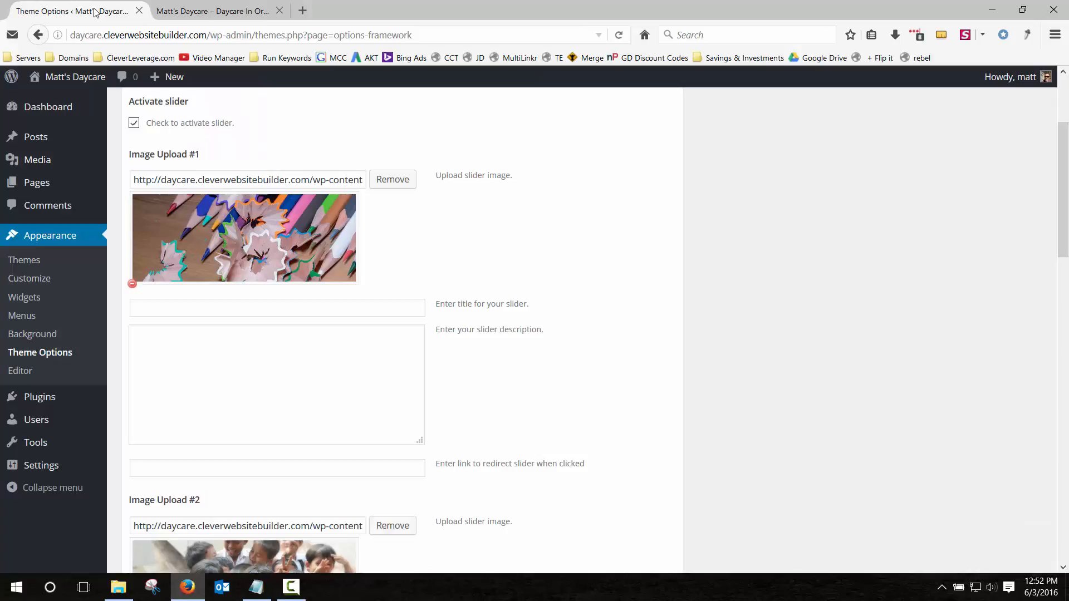
click(185, 14)
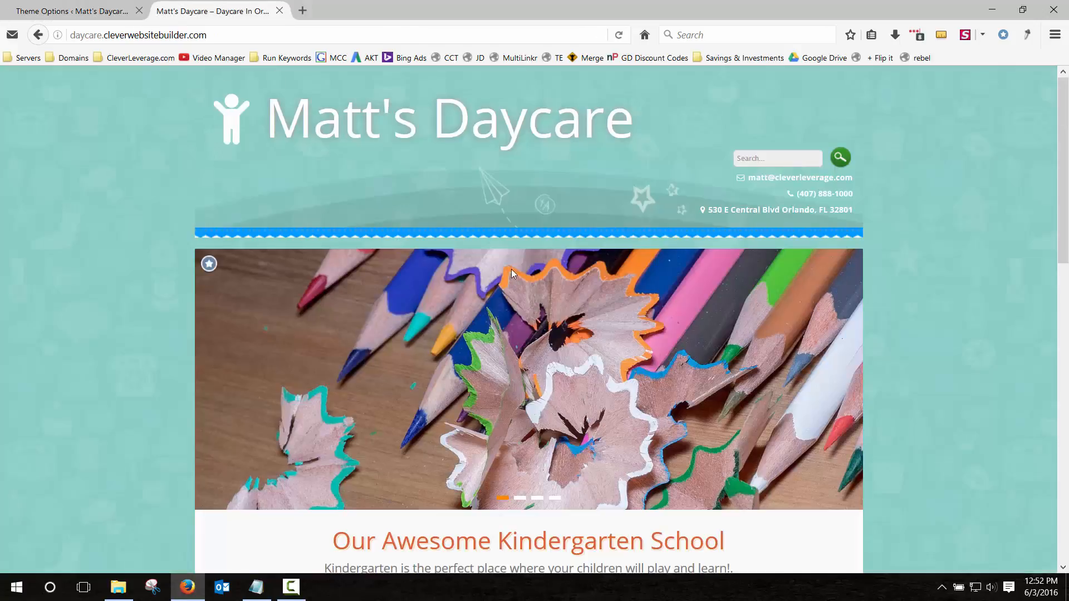
click(86, 8)
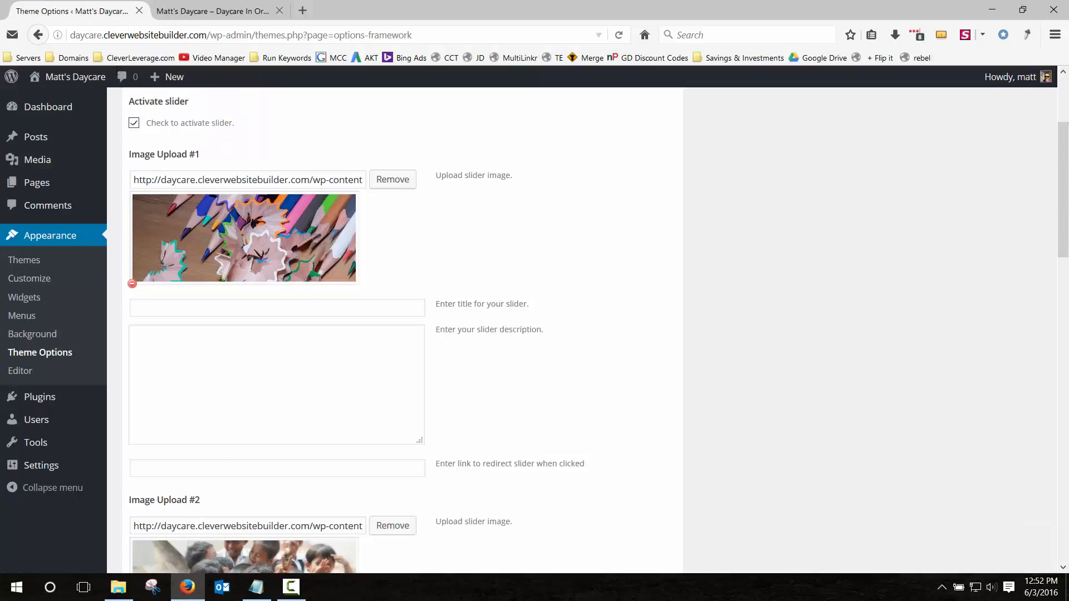
click(132, 284)
click(390, 181)
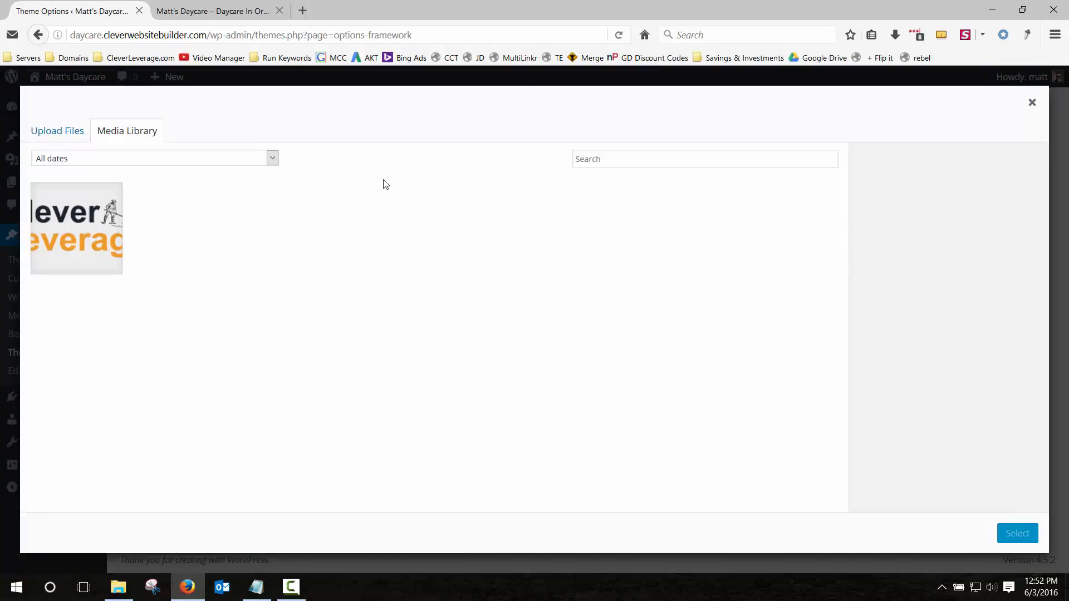
Drag all six 1280 x 500 daycare images from the folder into the media library upload area.
click(73, 134)
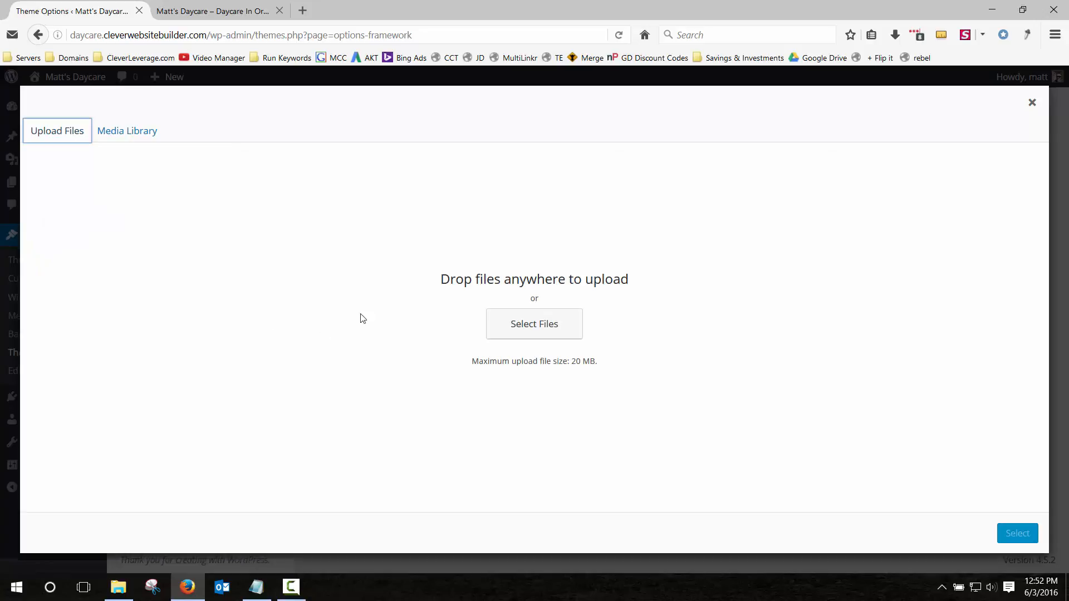
click(119, 587)
drag(94, 158, 80, 156)
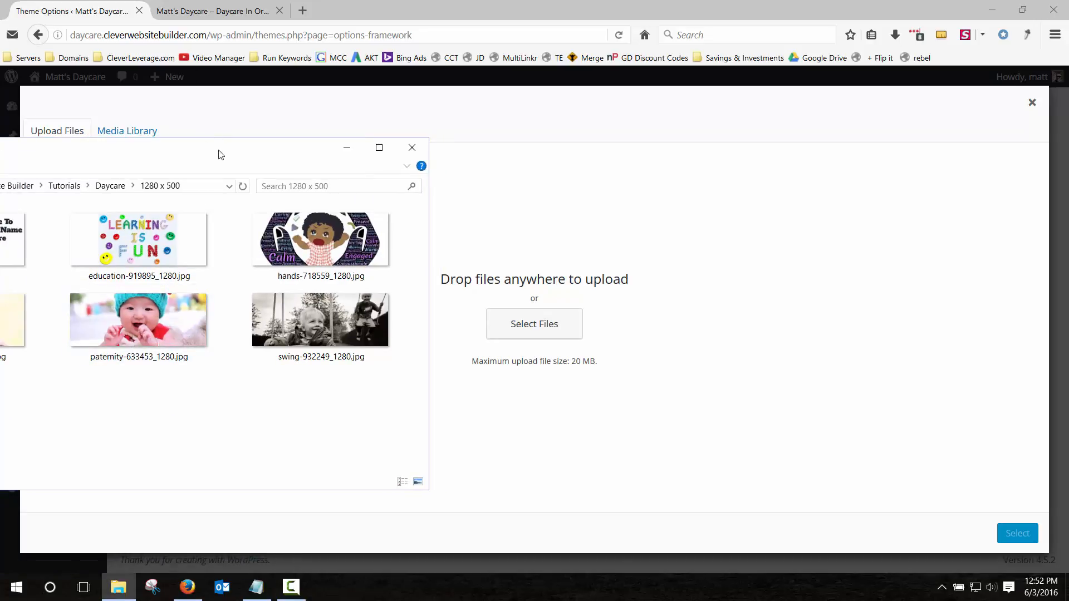
drag(218, 154, 531, 53)
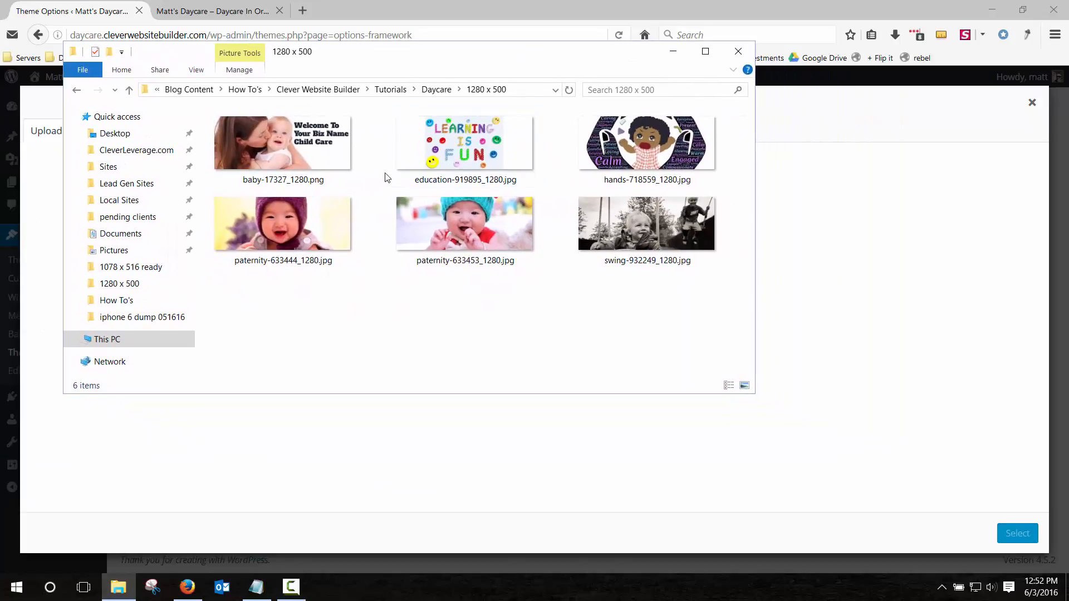
key(ctrl+a)
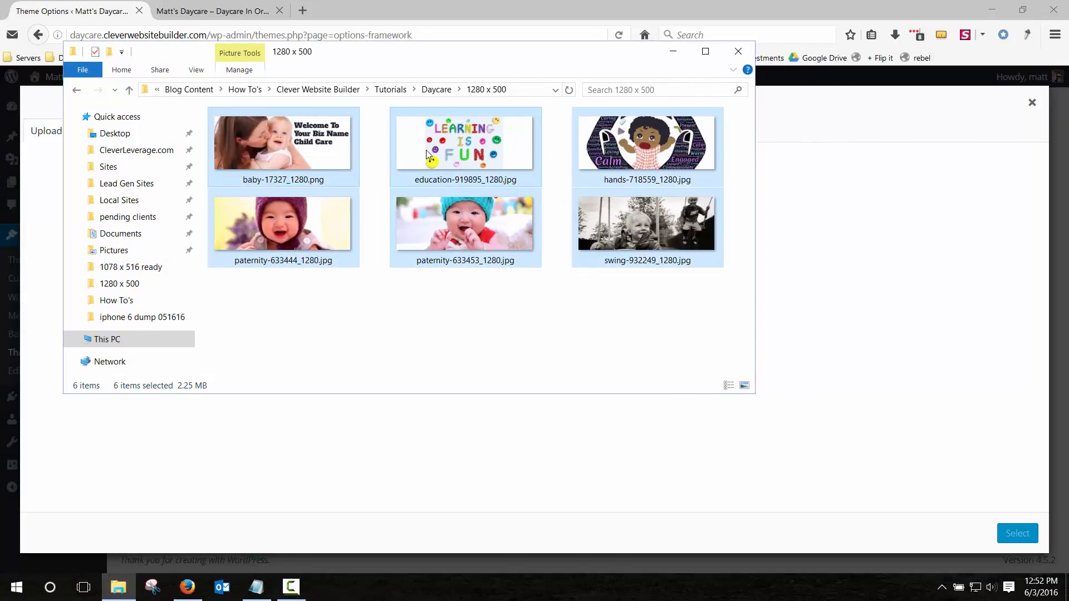
drag(428, 154, 516, 457)
click(672, 51)
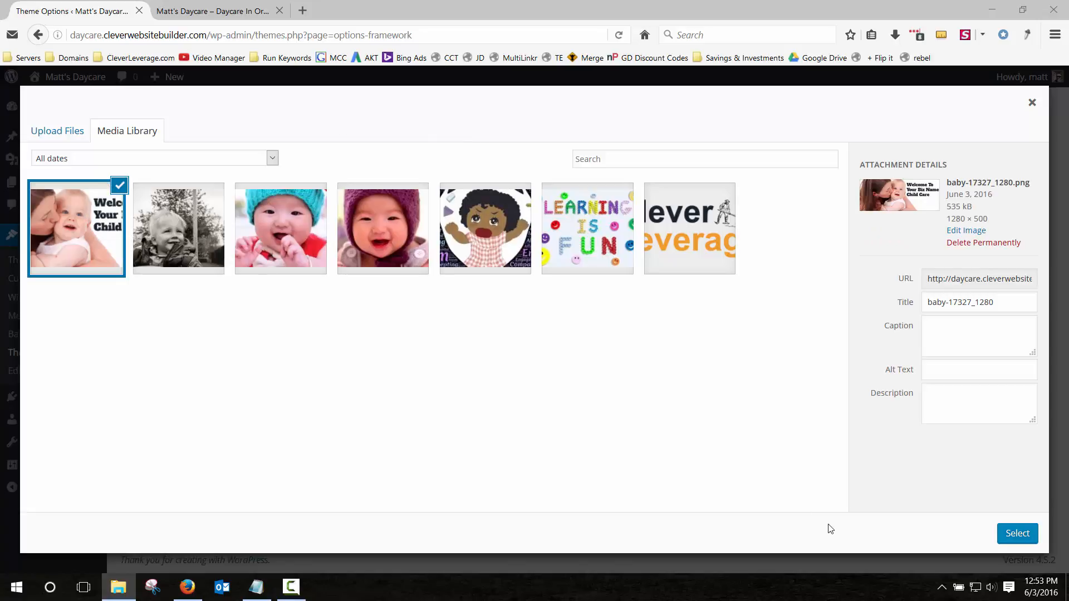
Use the baby image for slide 1, titled 'First Welcome Title' with 'First Slider Description', and save.
click(177, 217)
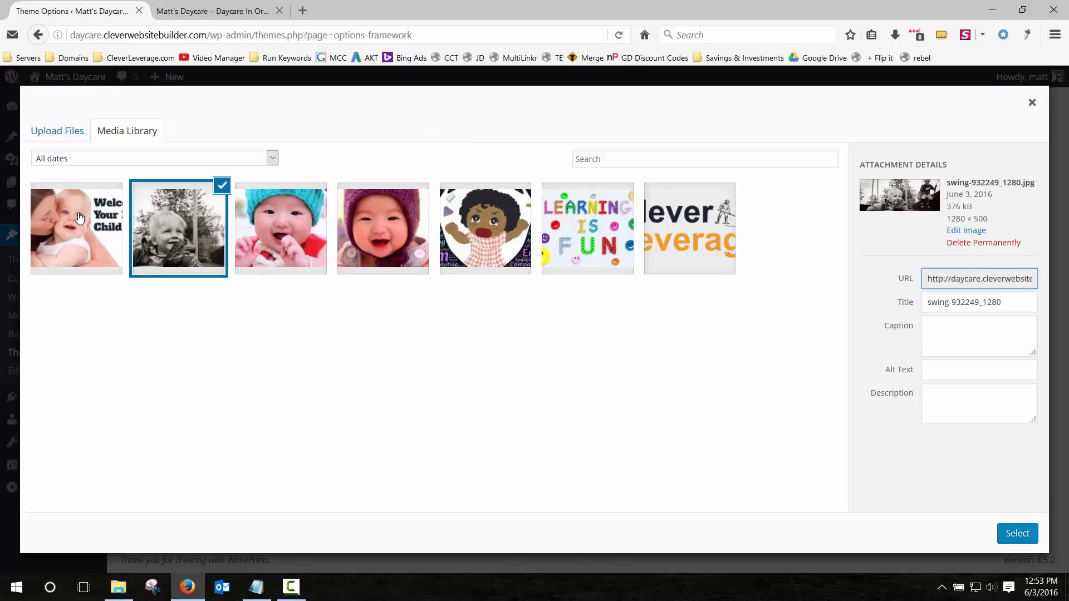
click(76, 217)
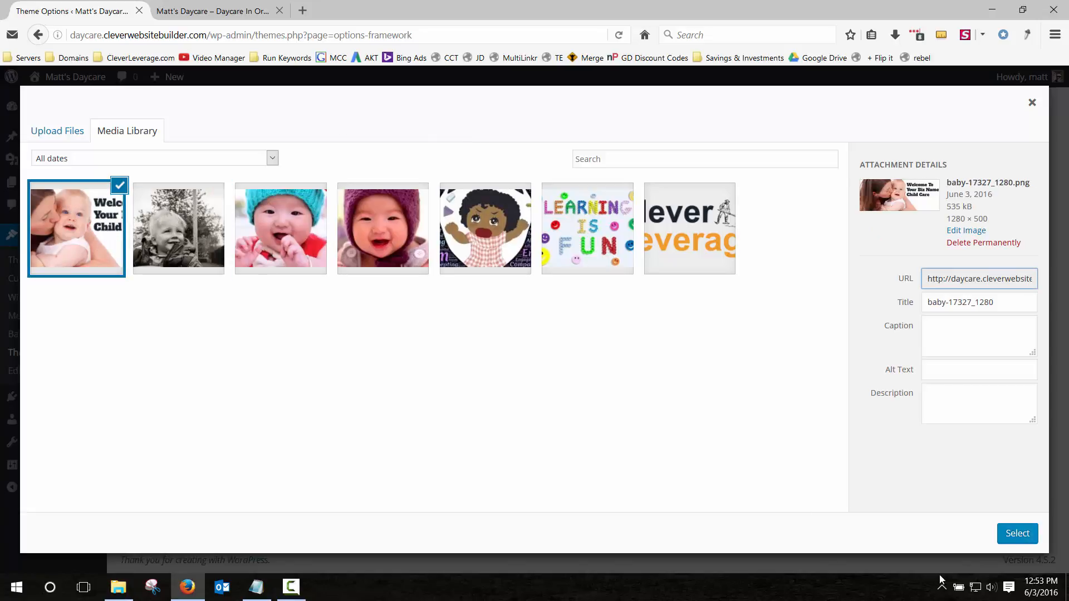
click(1017, 533)
scroll(292, 288, down, 2)
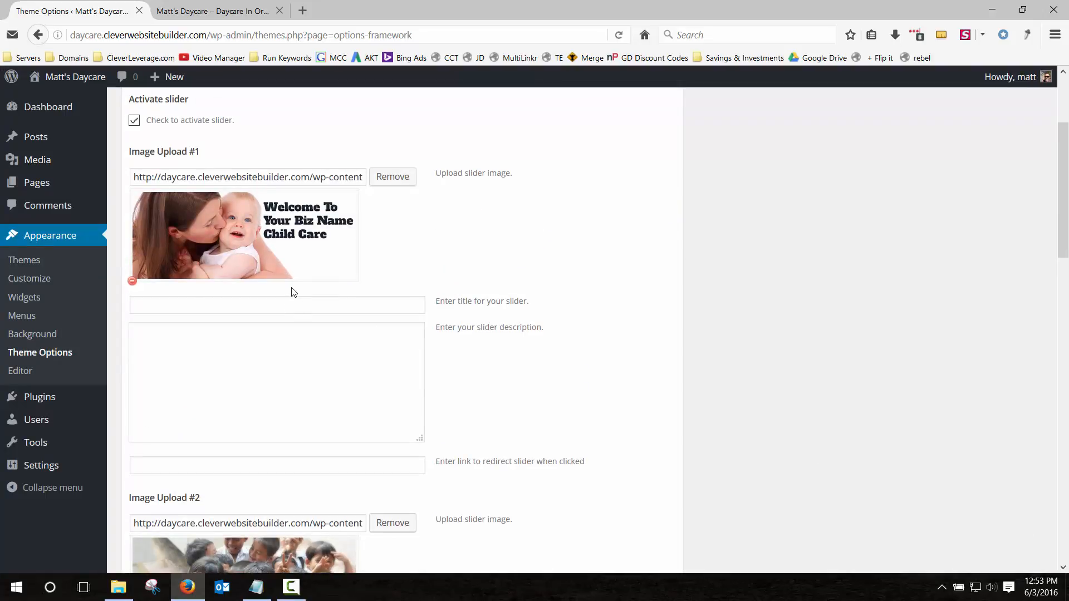
scroll(291, 286, up, 2)
click(323, 307)
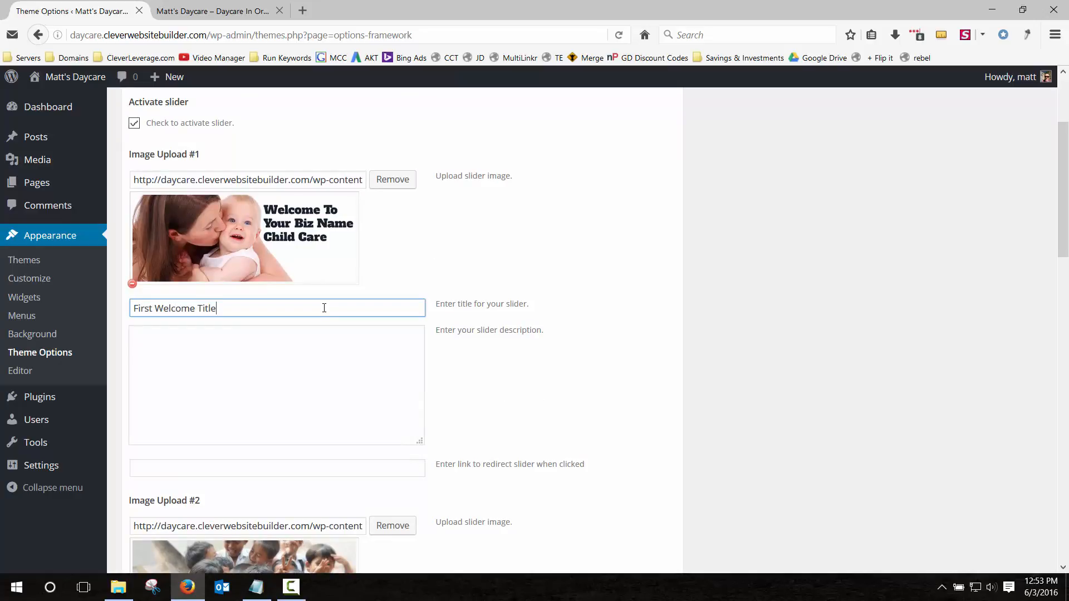
click(331, 373)
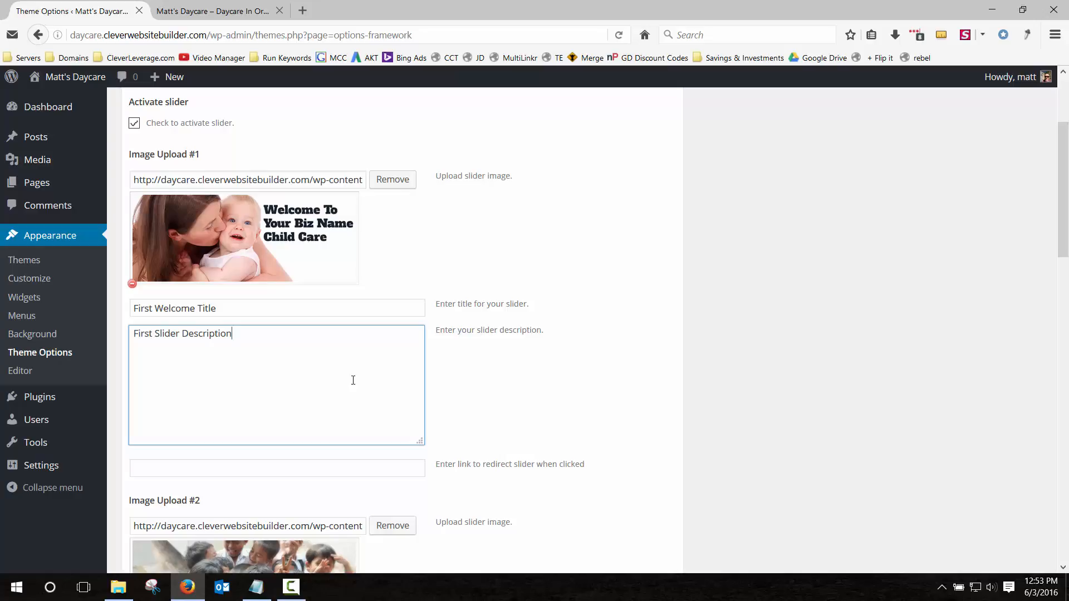
scroll(361, 343, down, 15)
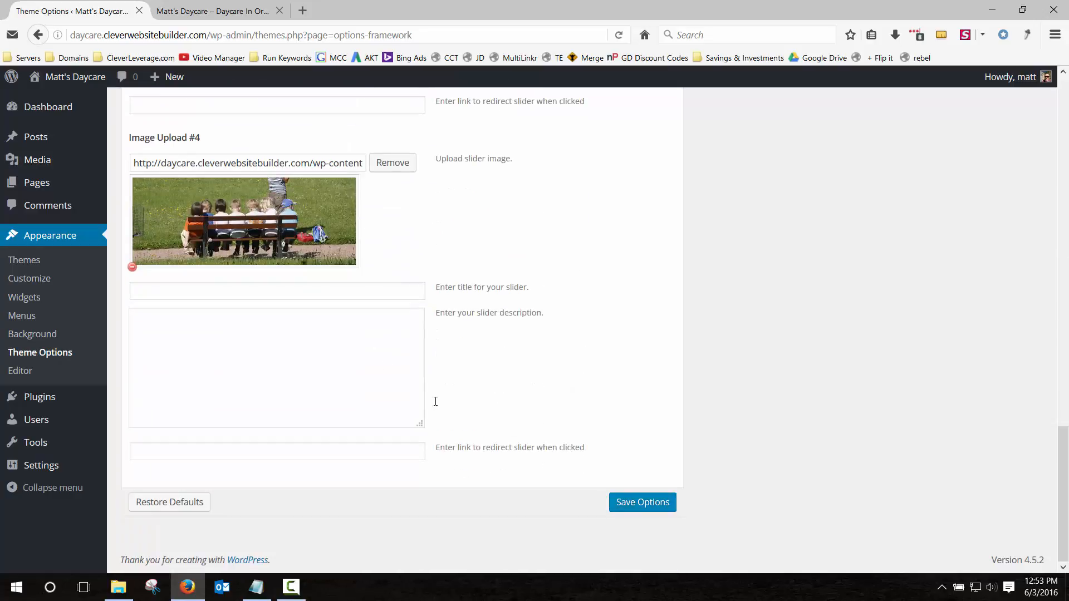
click(656, 504)
Reload the live homepage to check the first slide's new caption, then return to Theme Options.
click(218, 11)
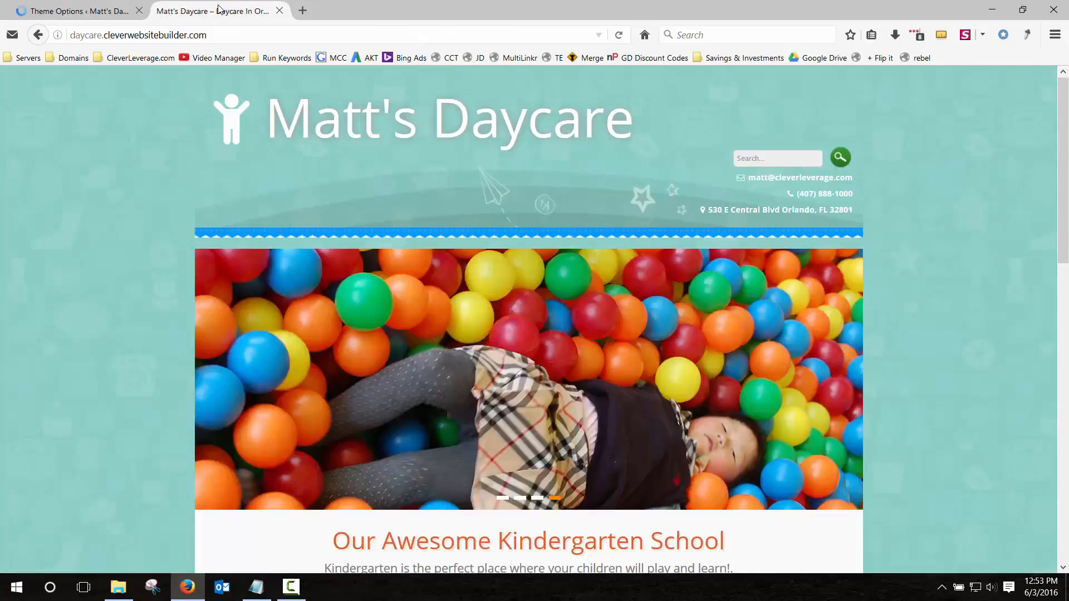
click(618, 35)
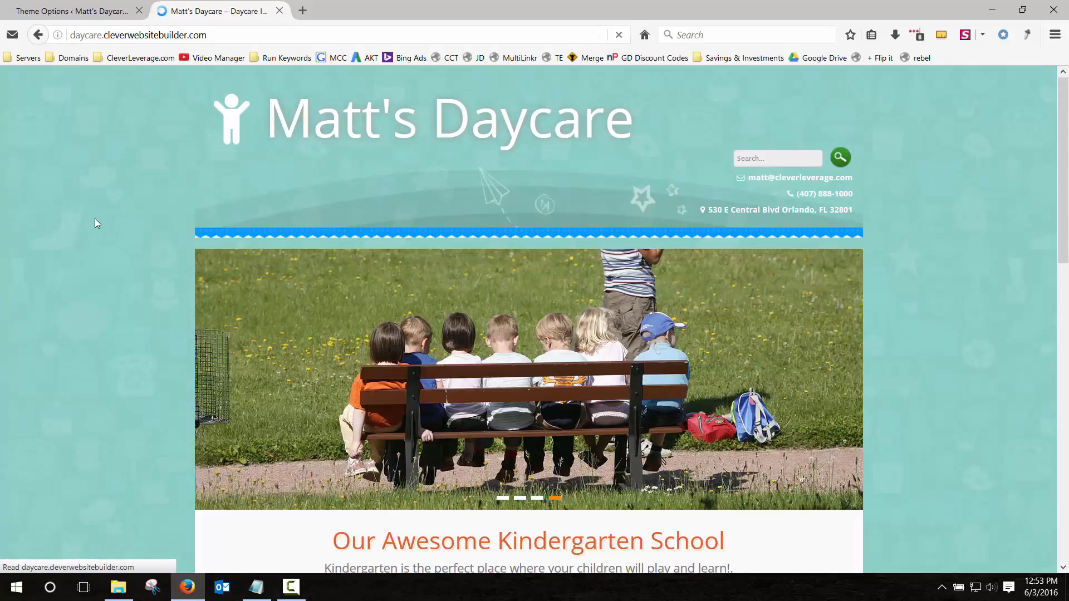
scroll(87, 205, down, 4)
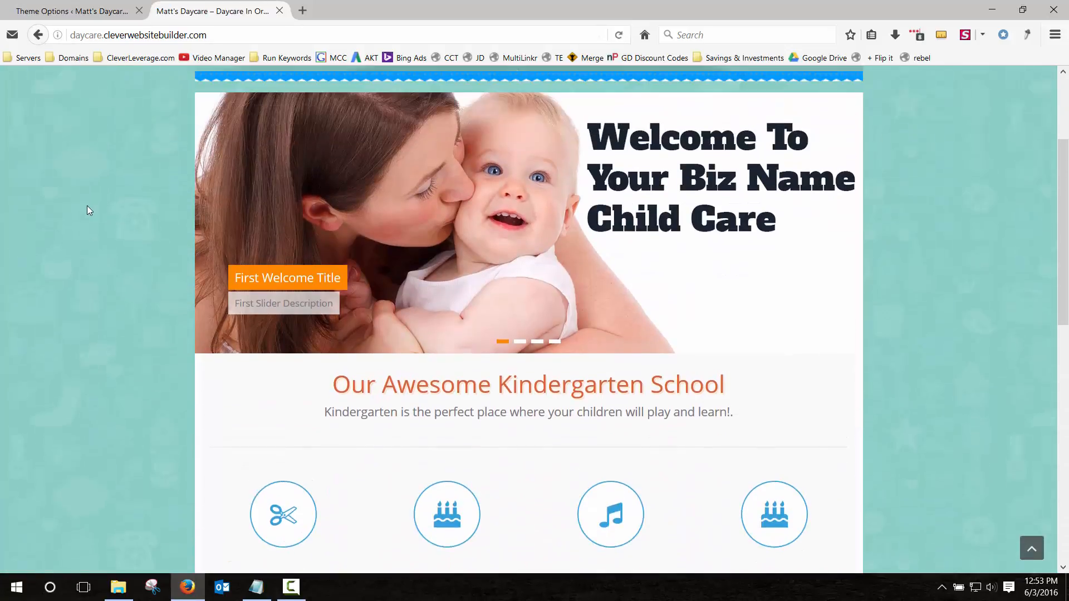
scroll(539, 239, up, 2)
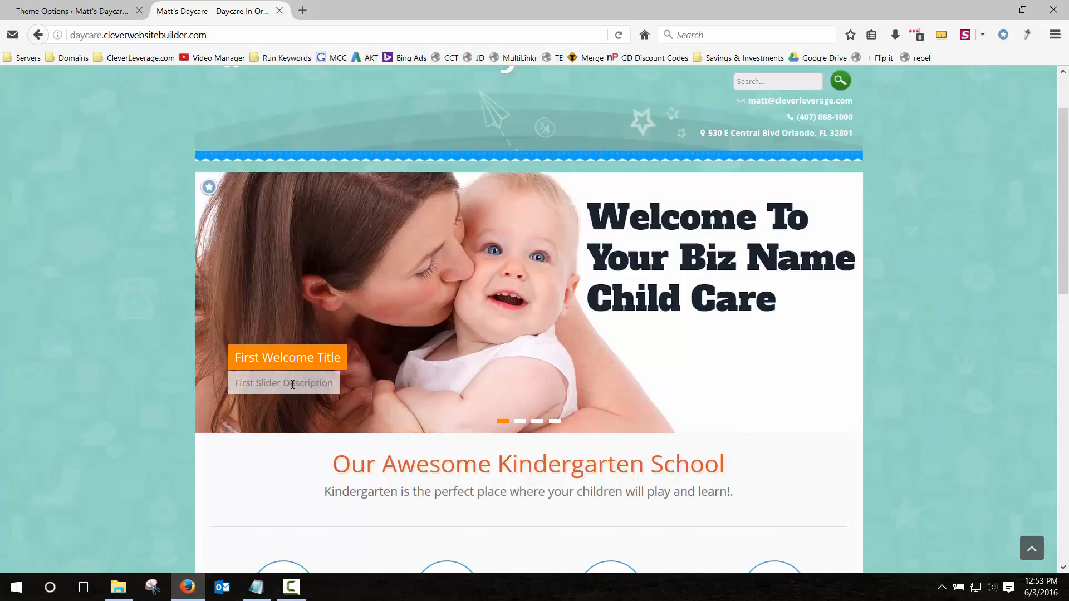
drag(282, 385, 337, 391)
click(106, 11)
Retitle slide 1 'Get Your First Week Free!' with description 'Ask us about after school care...' and save.
scroll(233, 304, down, 3)
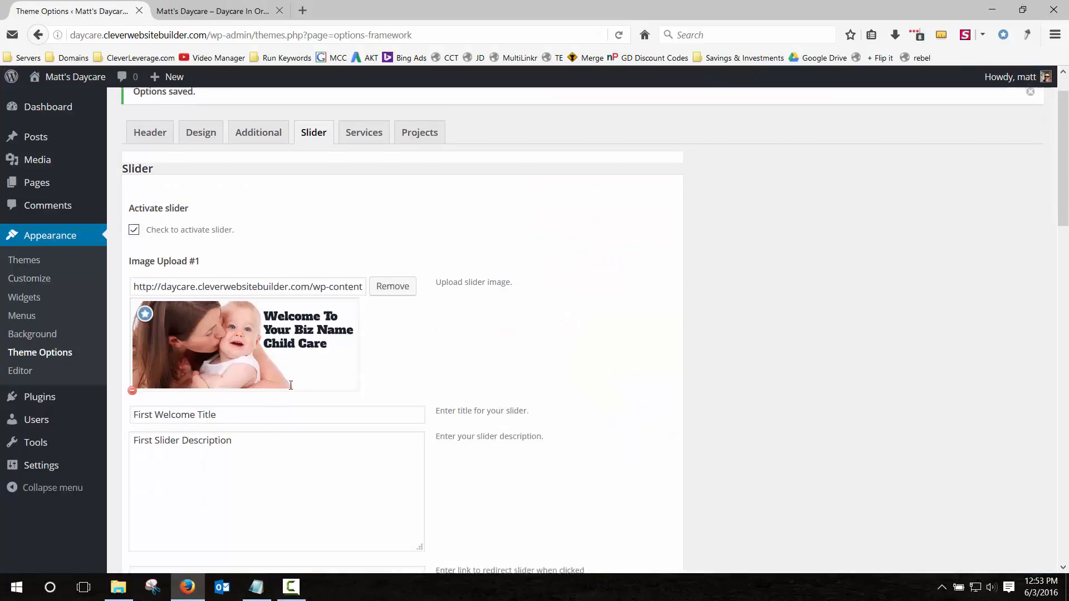
triple_click(233, 307)
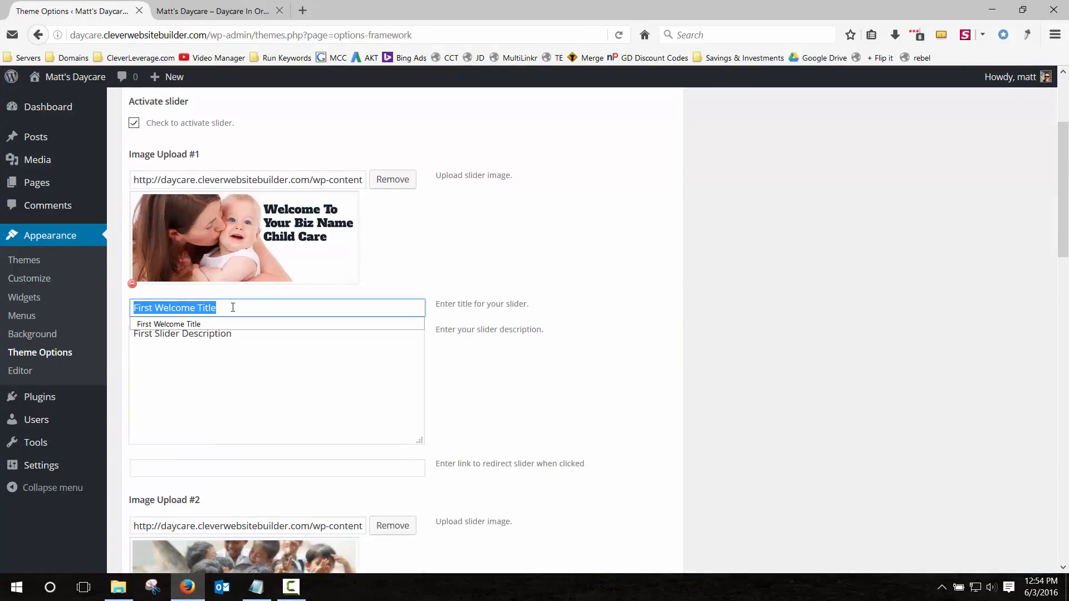
text(Get Your Firs)
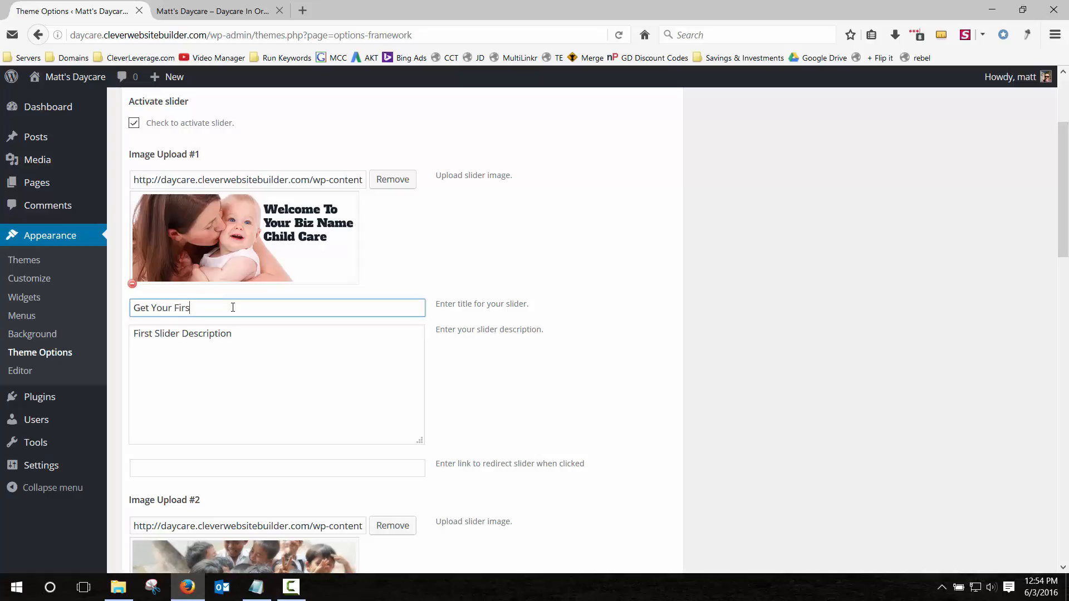
text(t Week Free!)
key(Tab)
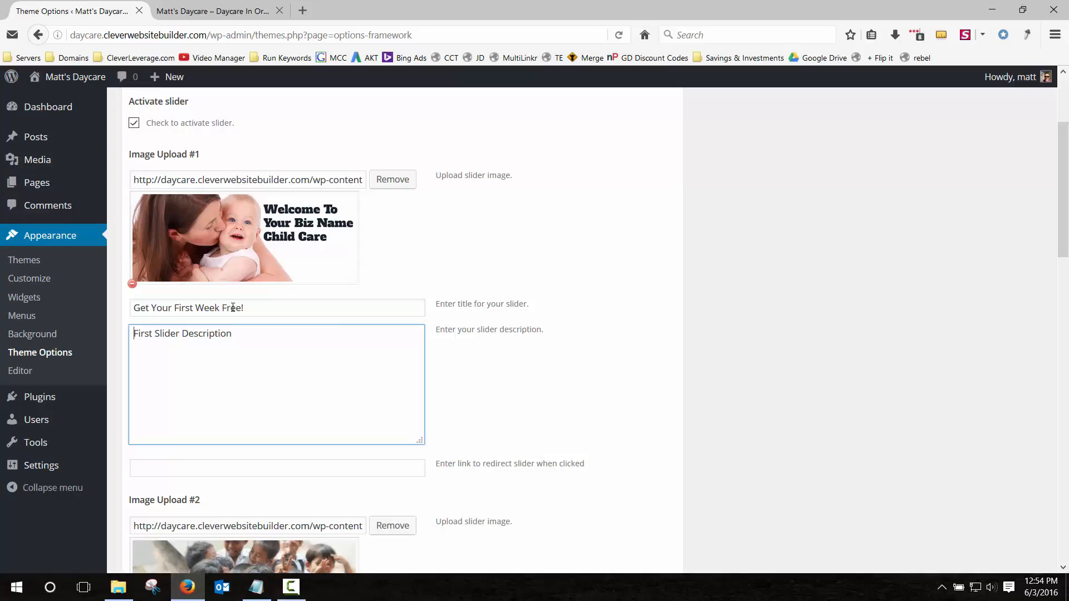
text(Ask us abo)
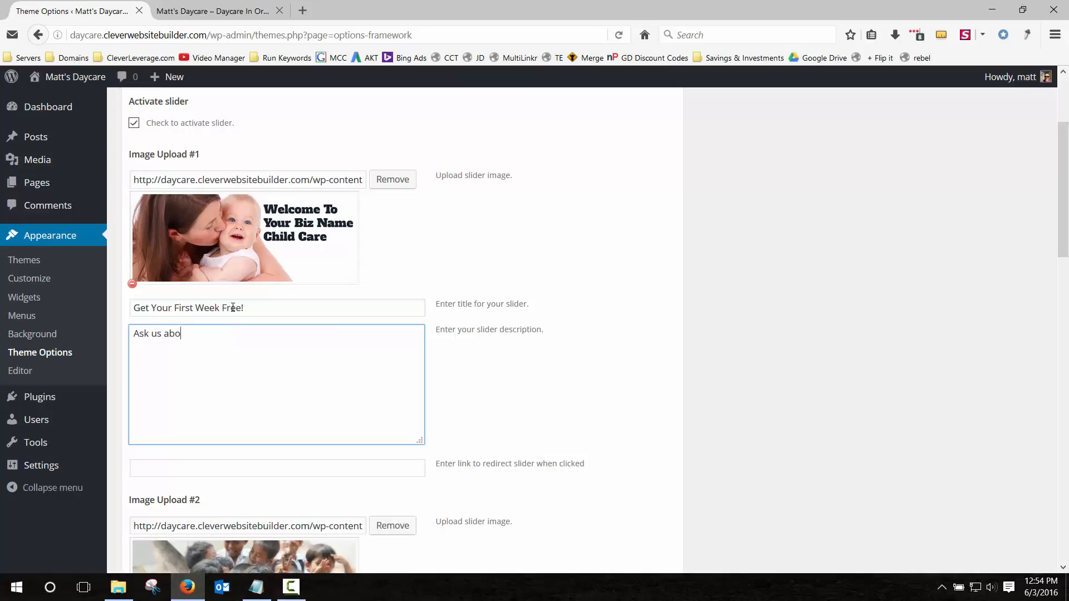
text(ut after school care...)
scroll(233, 307, down, 15)
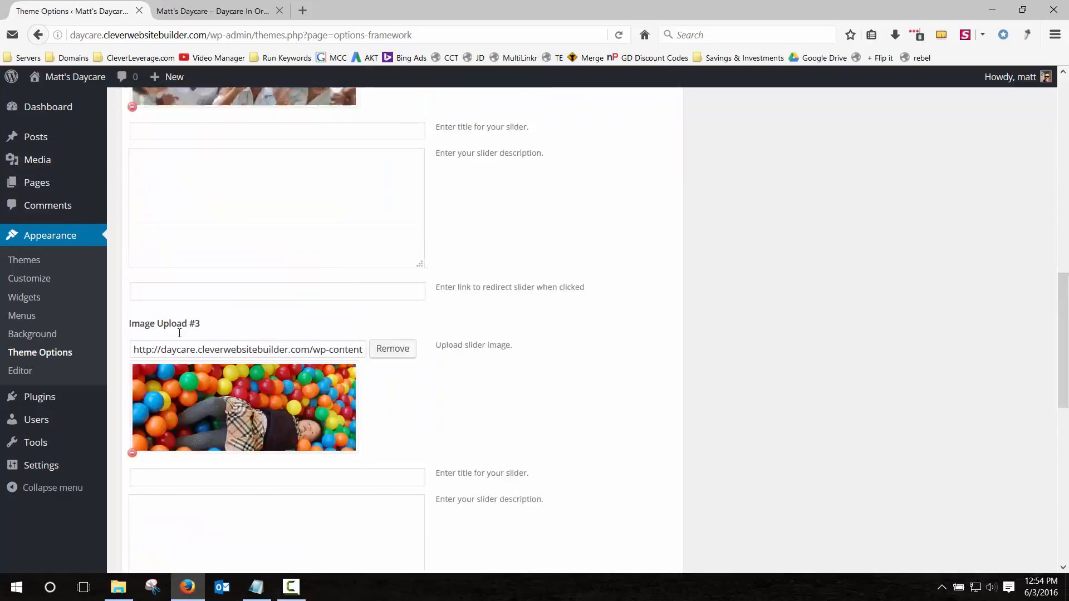
click(641, 502)
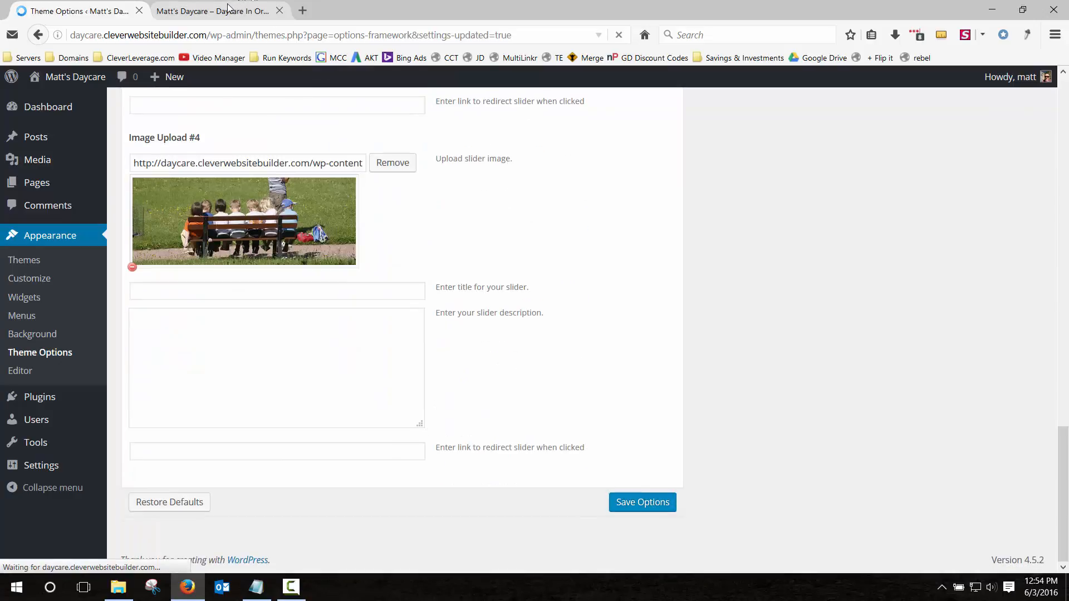
click(226, 9)
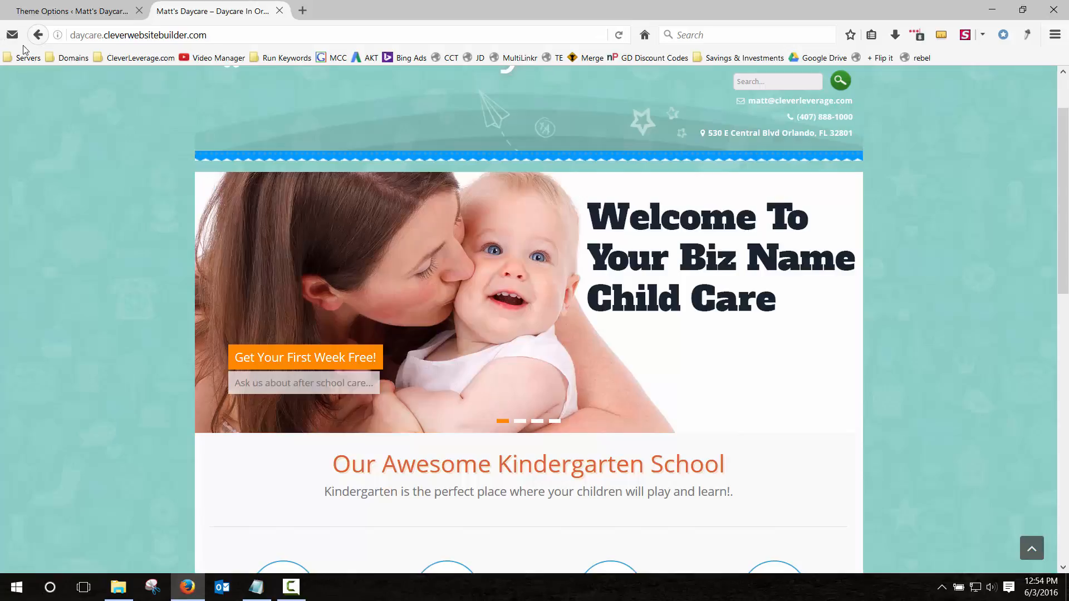
click(72, 11)
Replace the slide 2 image with the black-and-white swing photo.
scroll(454, 298, down, 5)
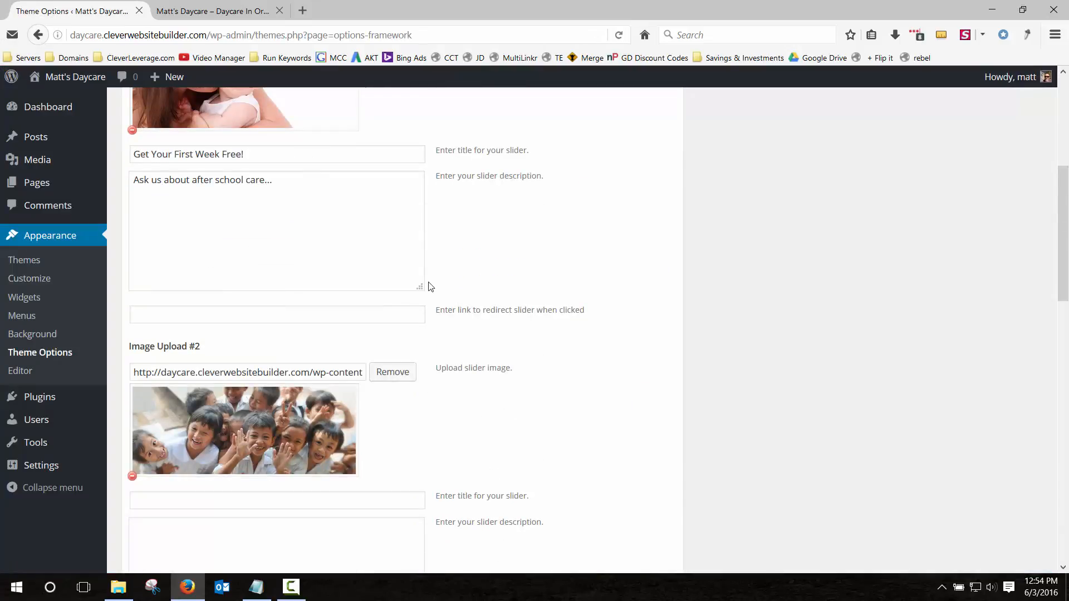
scroll(285, 240, down, 3)
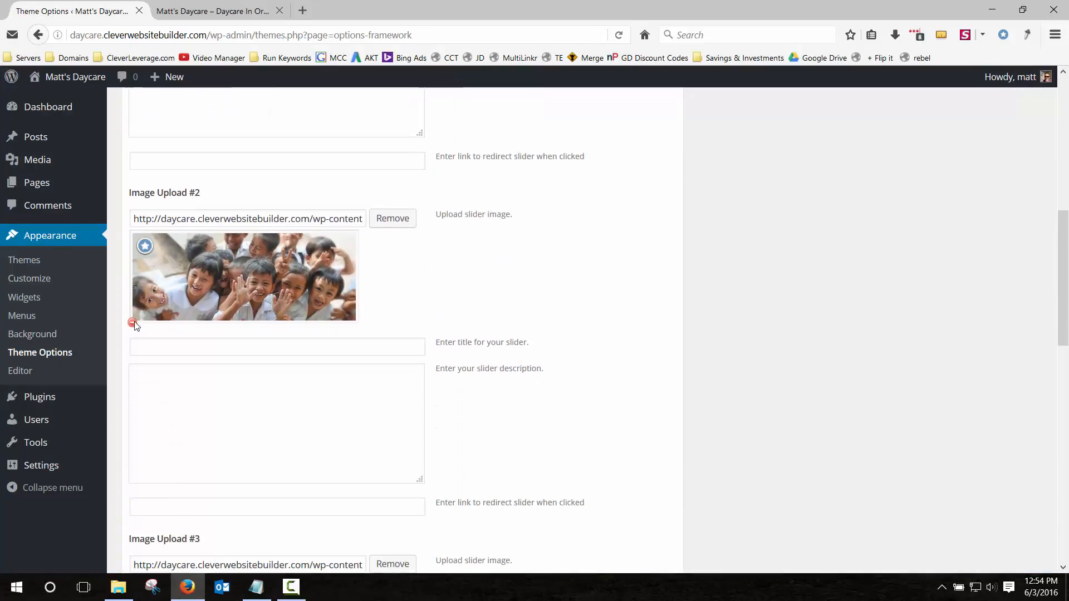
click(133, 323)
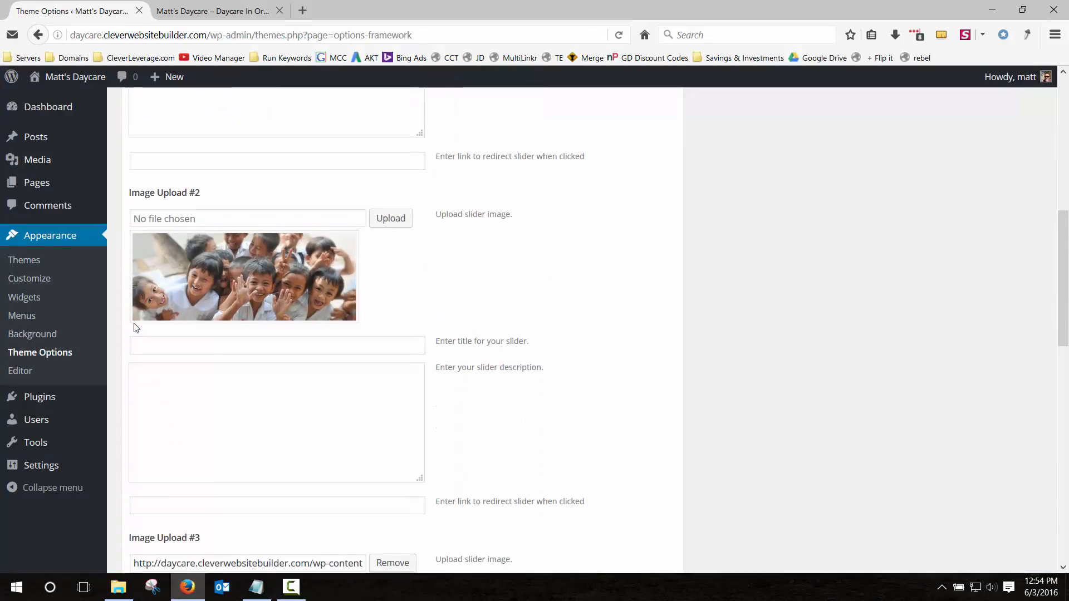
click(393, 219)
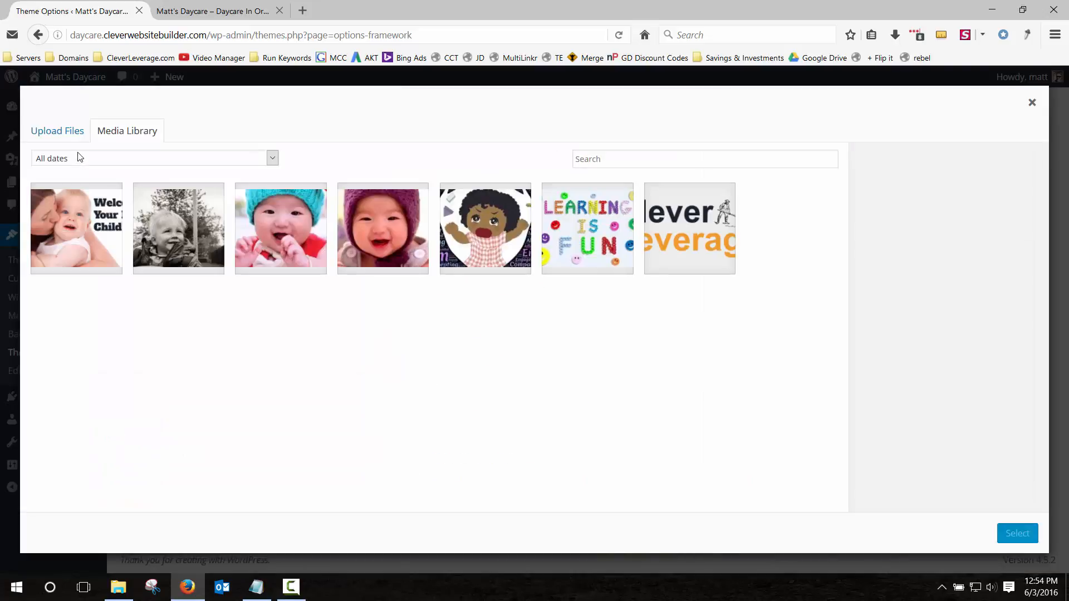
click(191, 245)
click(1017, 533)
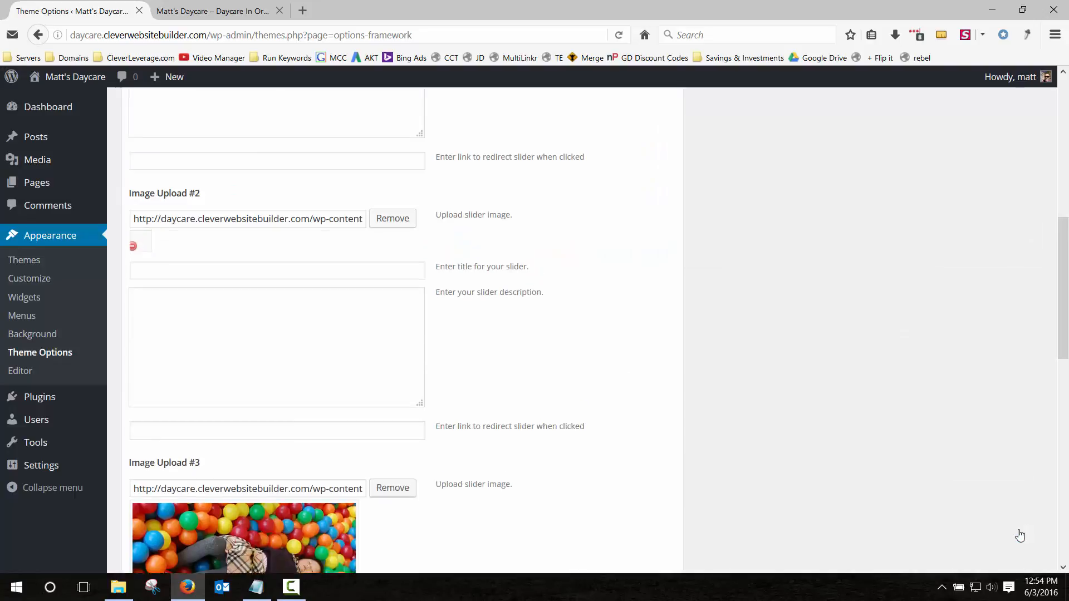
click(333, 272)
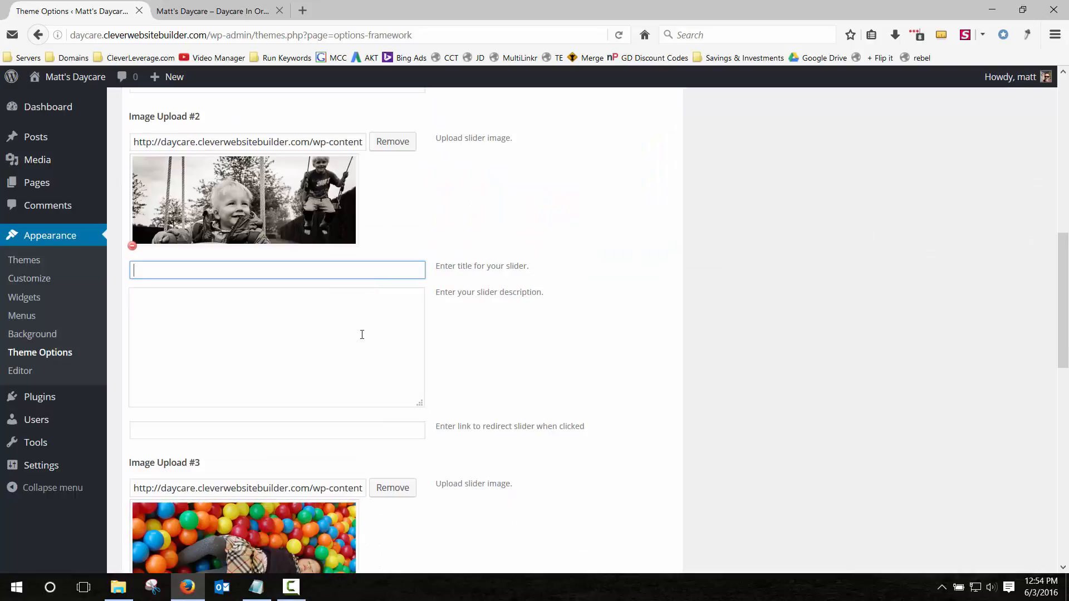
Replace the slide 3 image with the Learning Is Fun picture and save the slider options.
scroll(361, 335, down, 4)
click(132, 362)
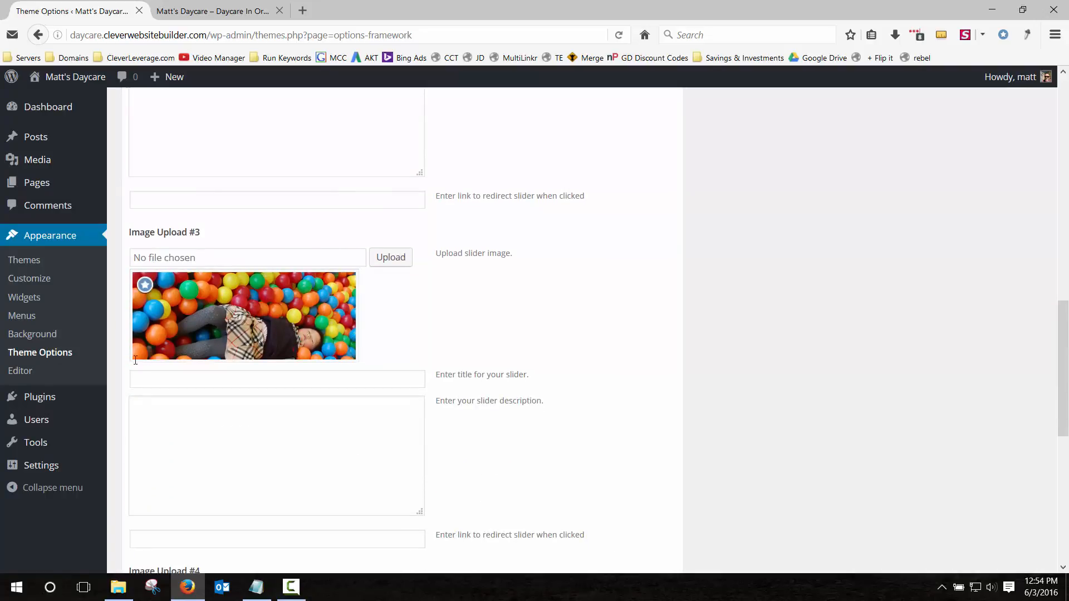
click(391, 262)
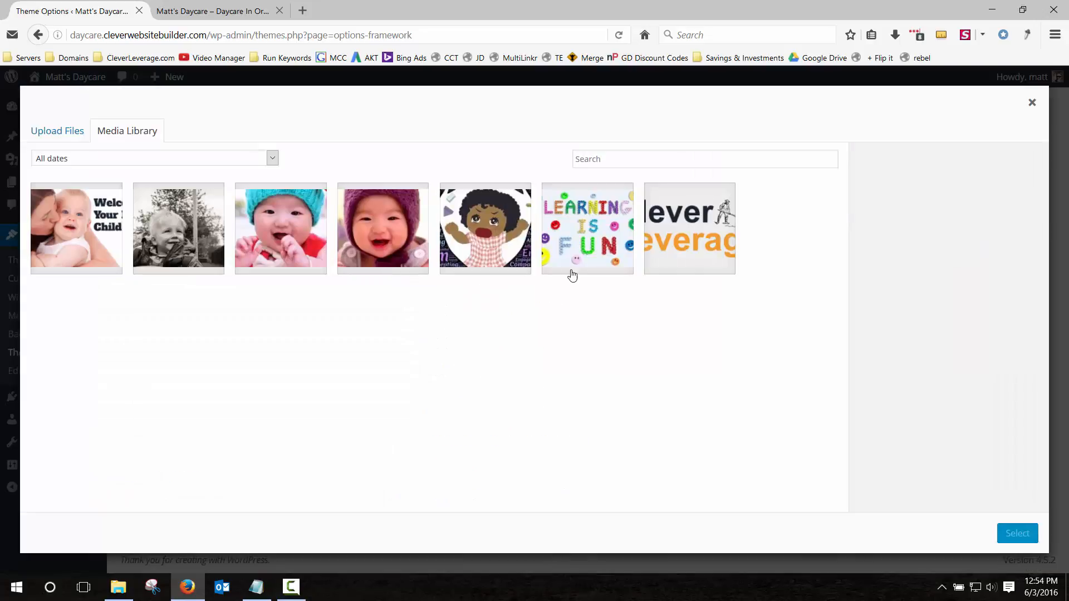
click(591, 239)
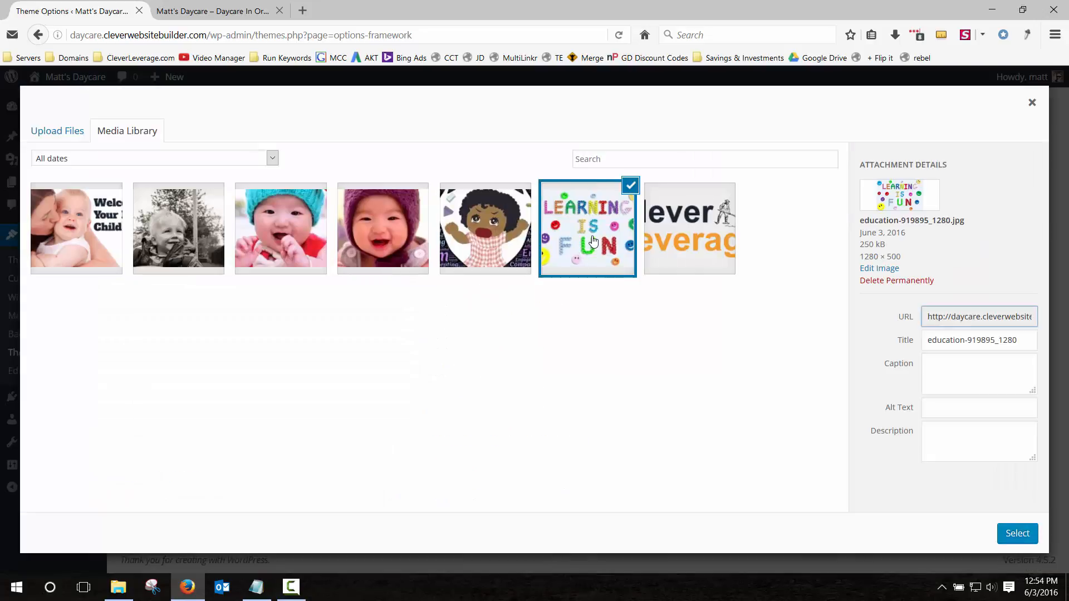
click(1018, 534)
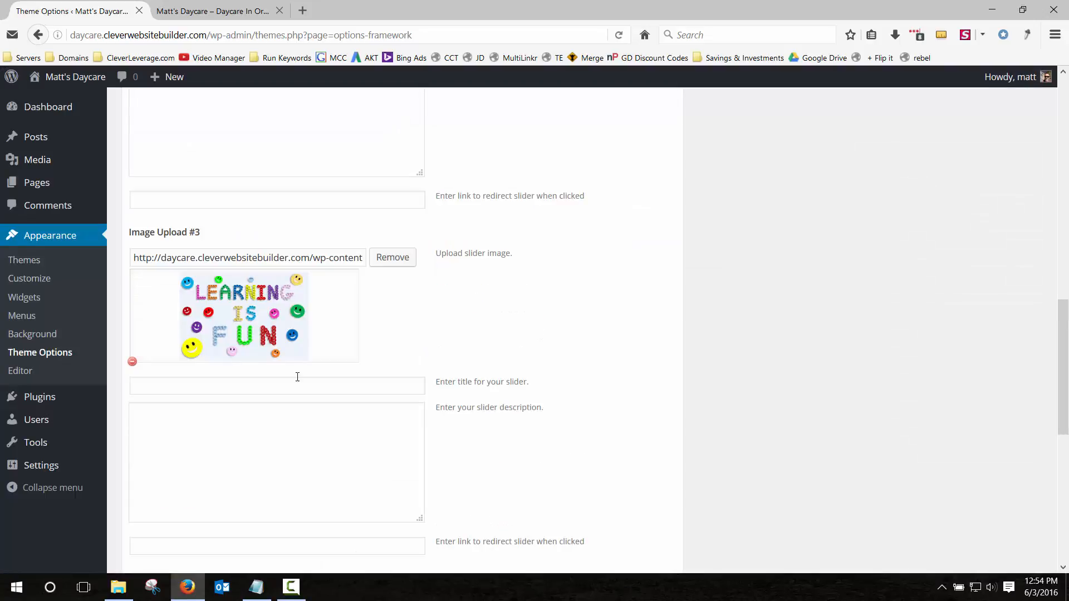
scroll(269, 373, down, 4)
scroll(267, 369, down, 4)
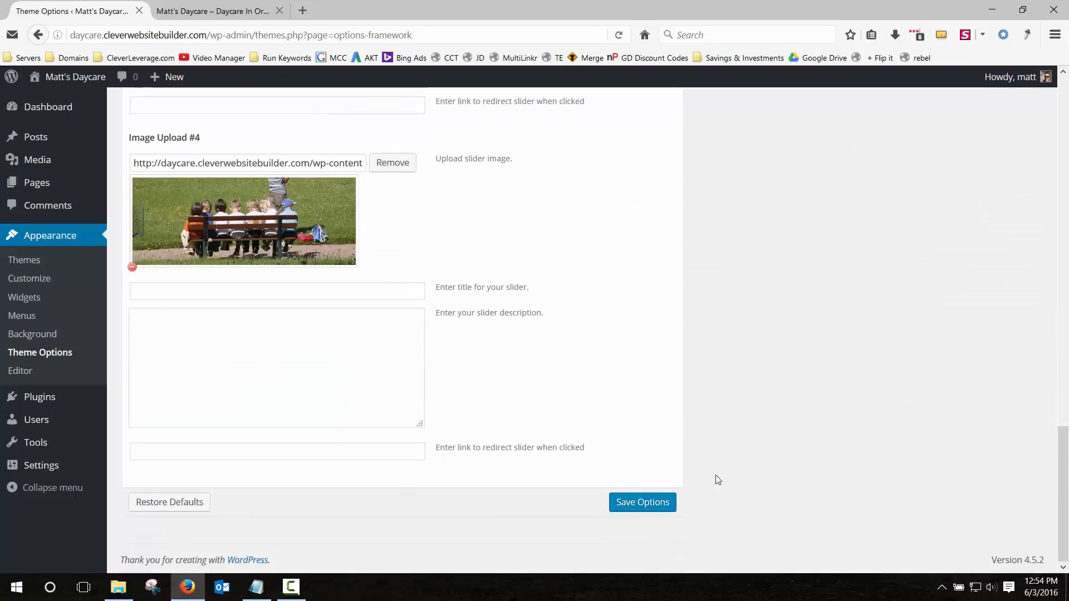
click(646, 504)
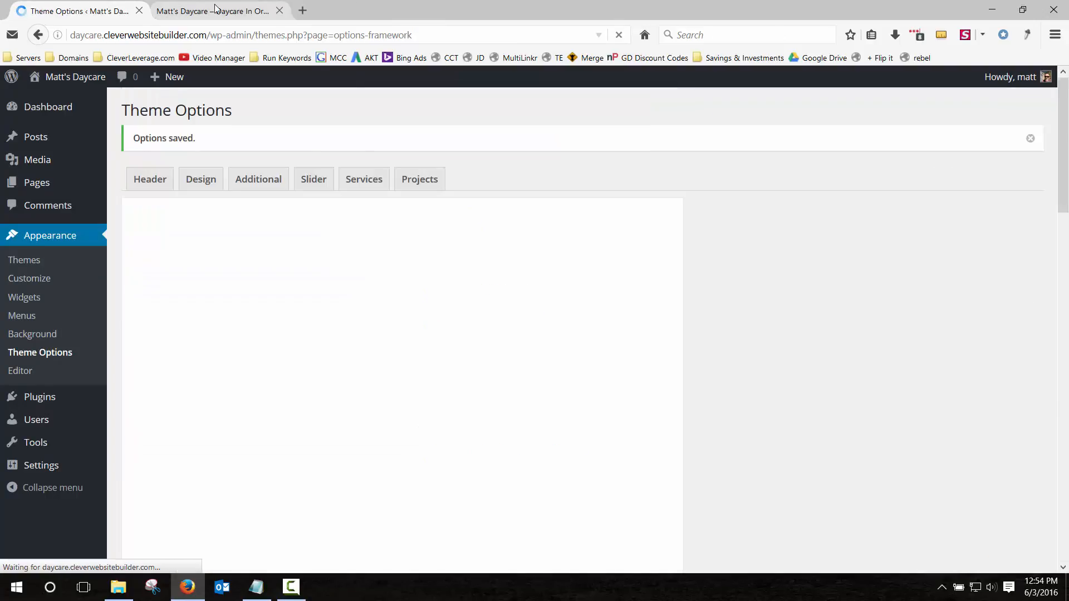
Reload the live homepage to watch the swing, Learning Is Fun and bench slides, then return to Theme Options.
click(216, 9)
key(F5)
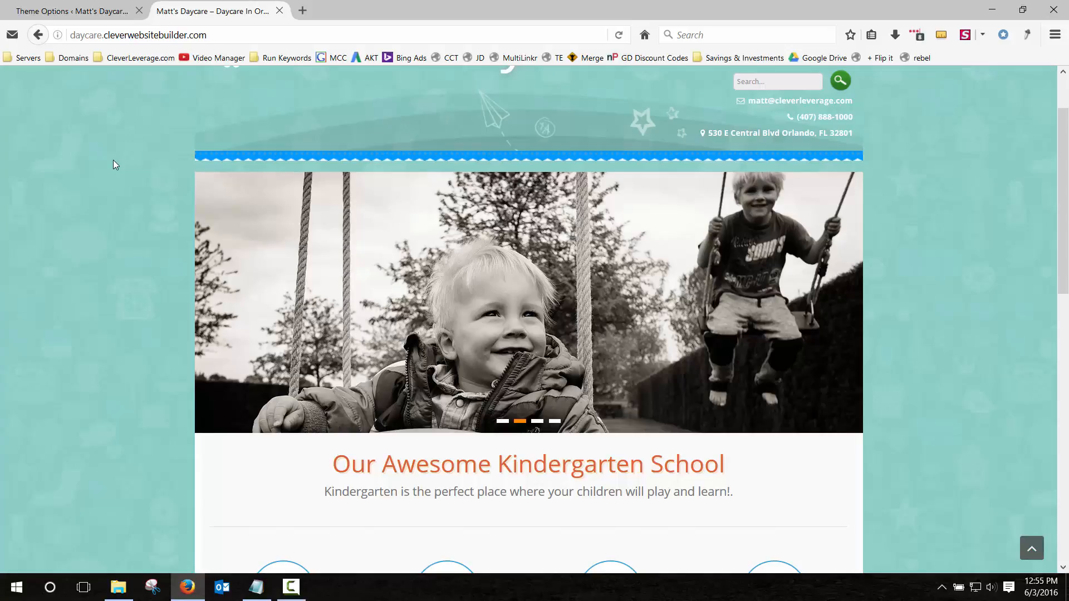
scroll(111, 216, up, 3)
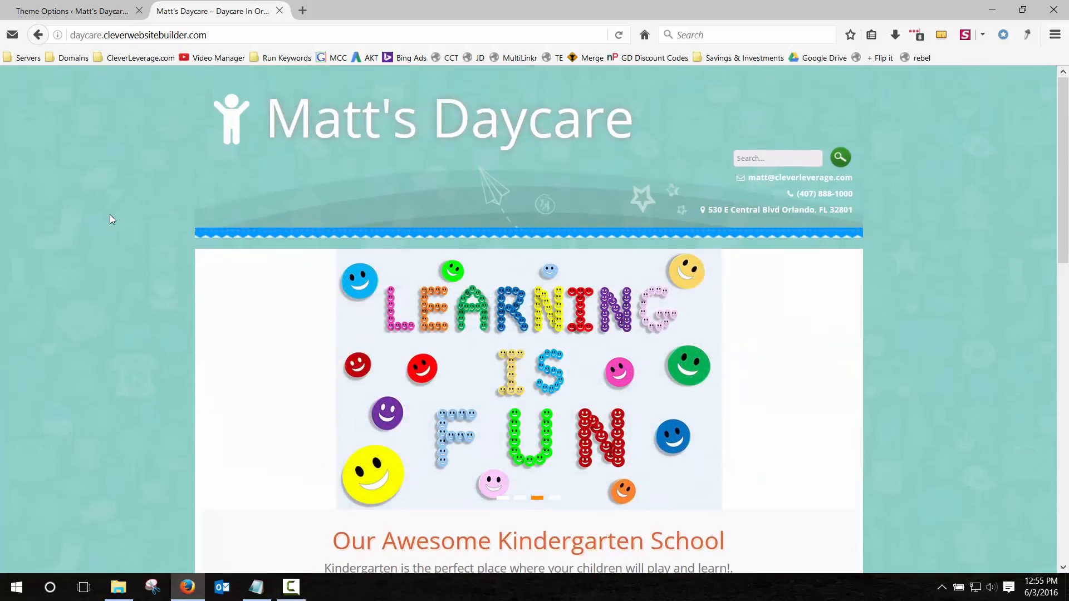
scroll(110, 219, down, 4)
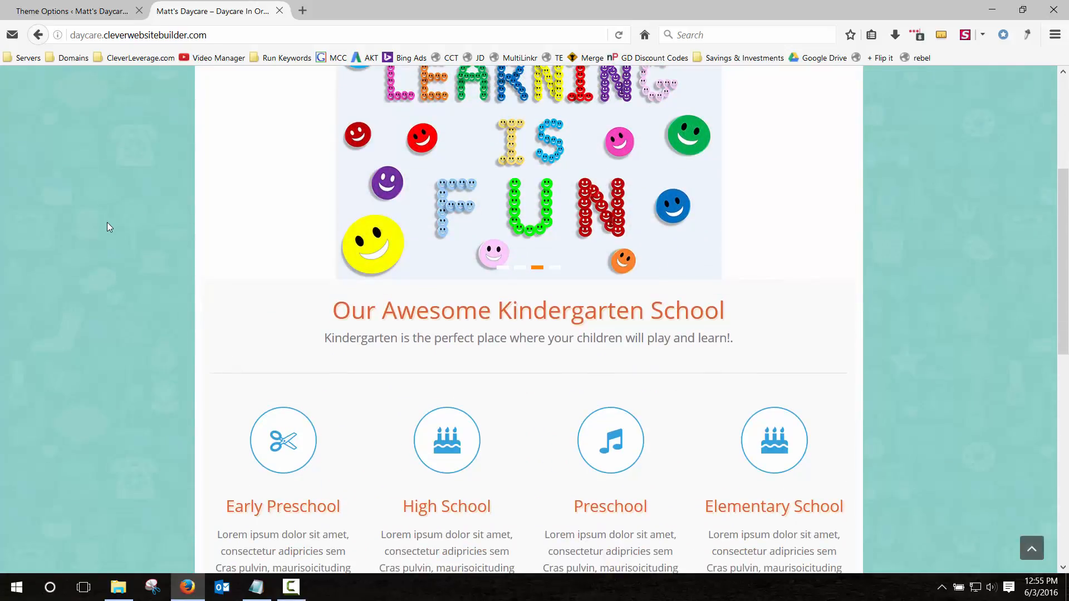
scroll(109, 227, down, 3)
scroll(109, 227, up, 7)
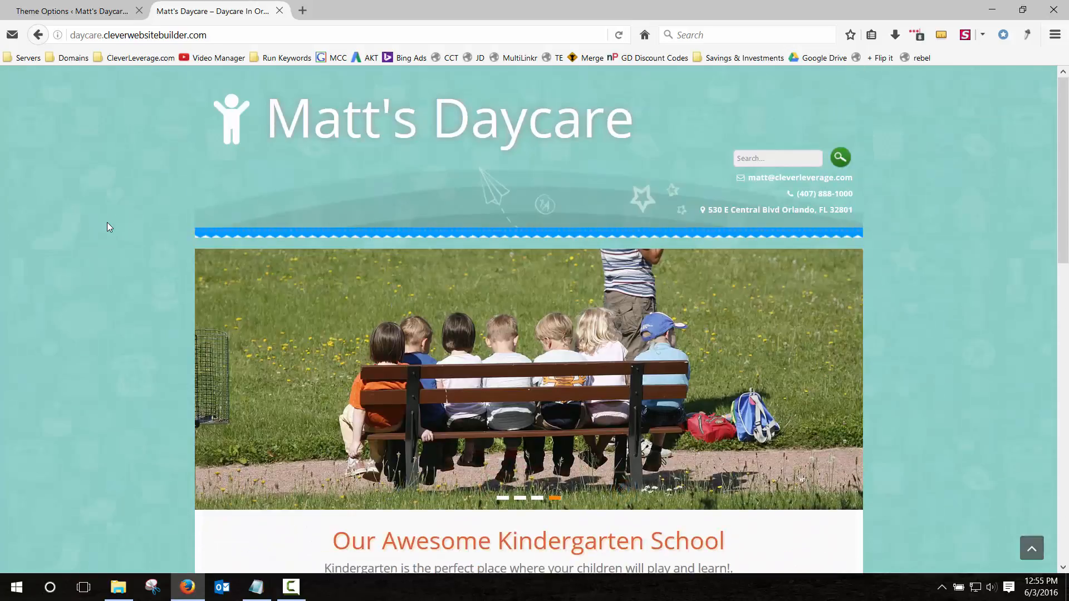
scroll(107, 222, down, 1)
click(83, 9)
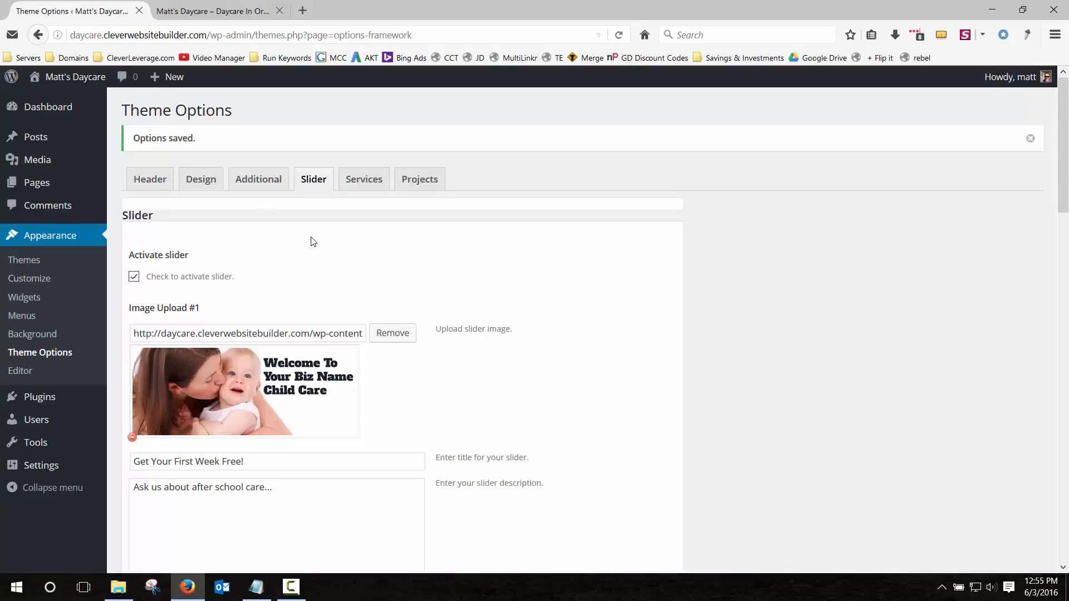
Open the Services settings in Theme Options.
scroll(312, 226, down, 12)
scroll(322, 239, up, 8)
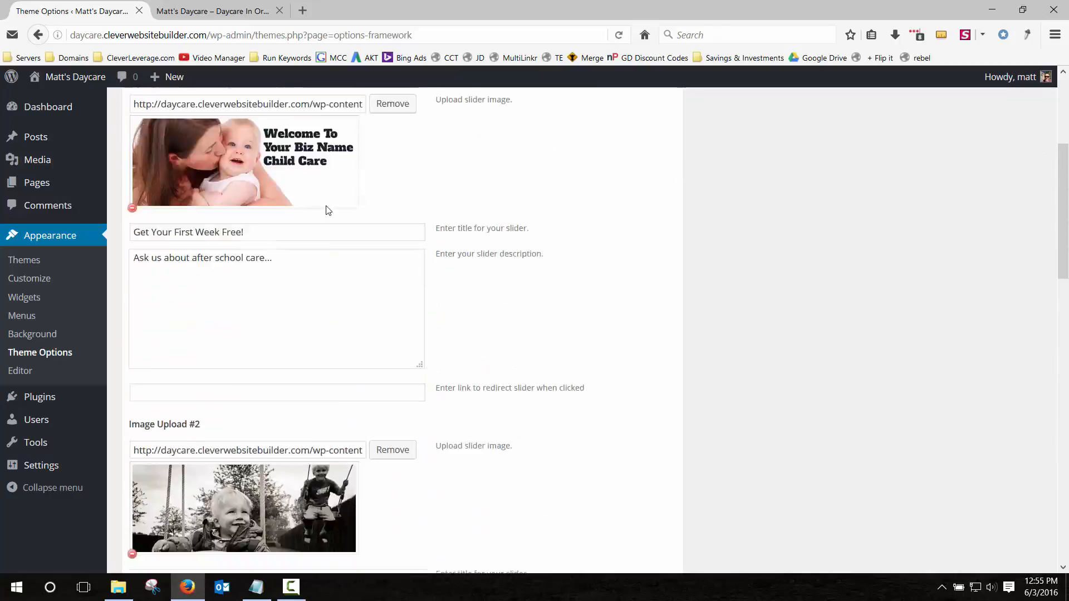
scroll(334, 206, up, 4)
click(359, 184)
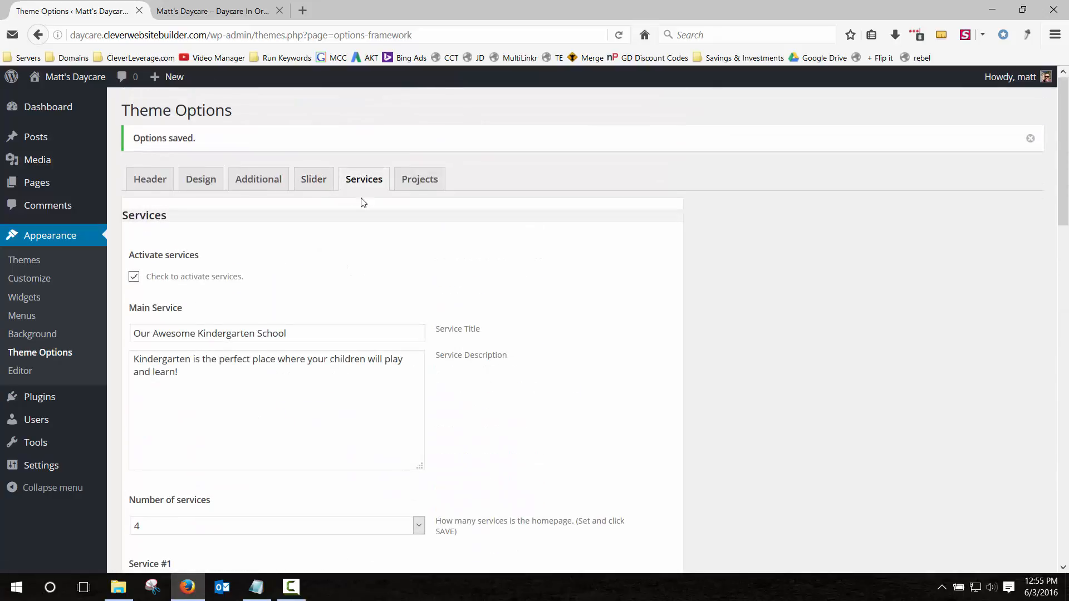
scroll(363, 201, down, 3)
scroll(363, 206, up, 2)
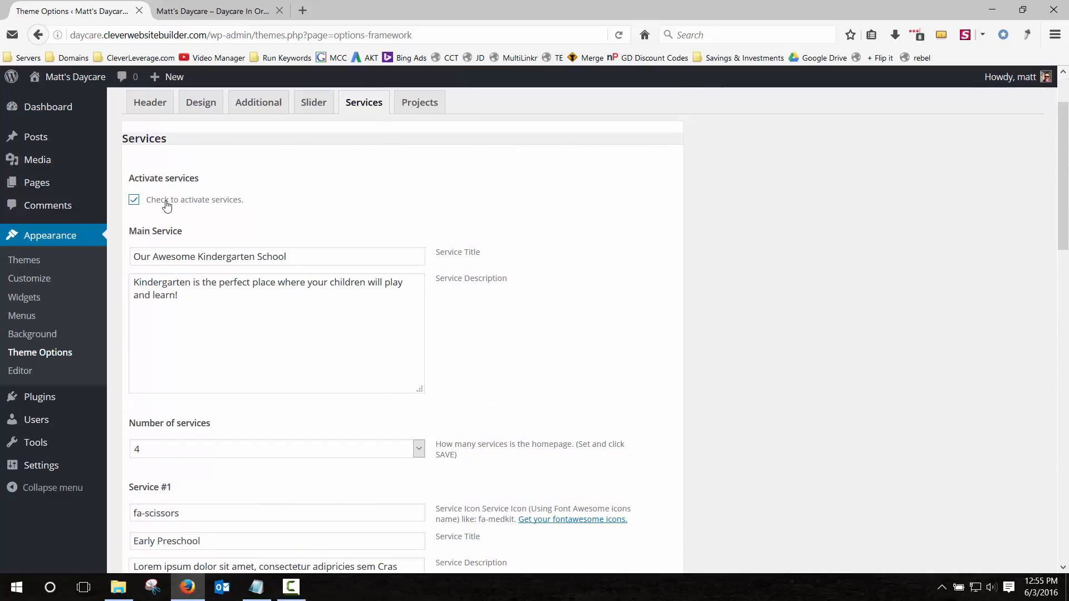
Deactivate the Services section, save, and check the homepage without it.
click(134, 201)
scroll(501, 390, down, 15)
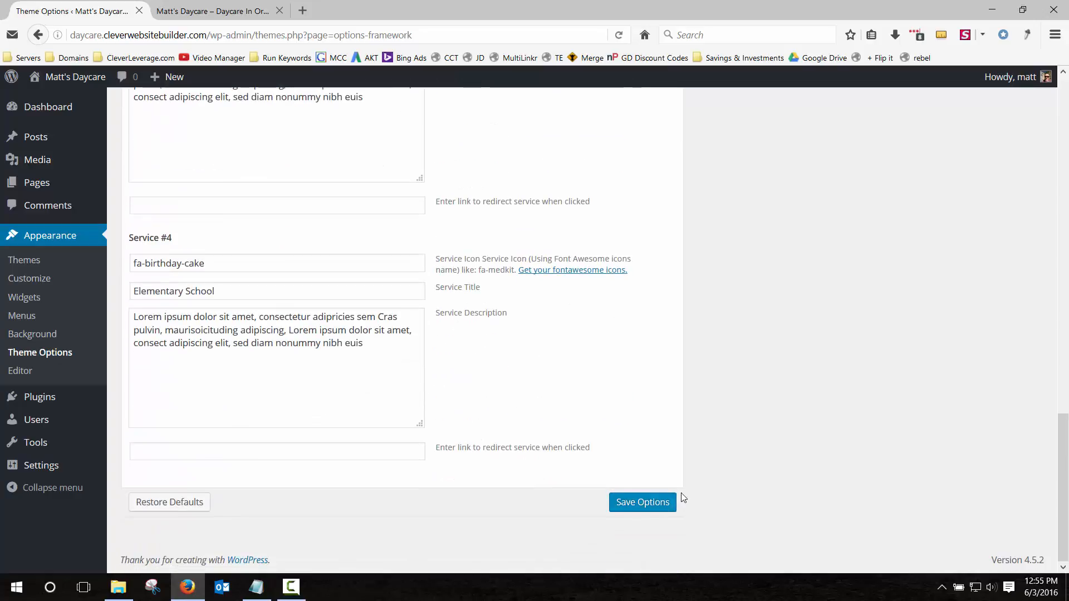
click(668, 502)
click(236, 11)
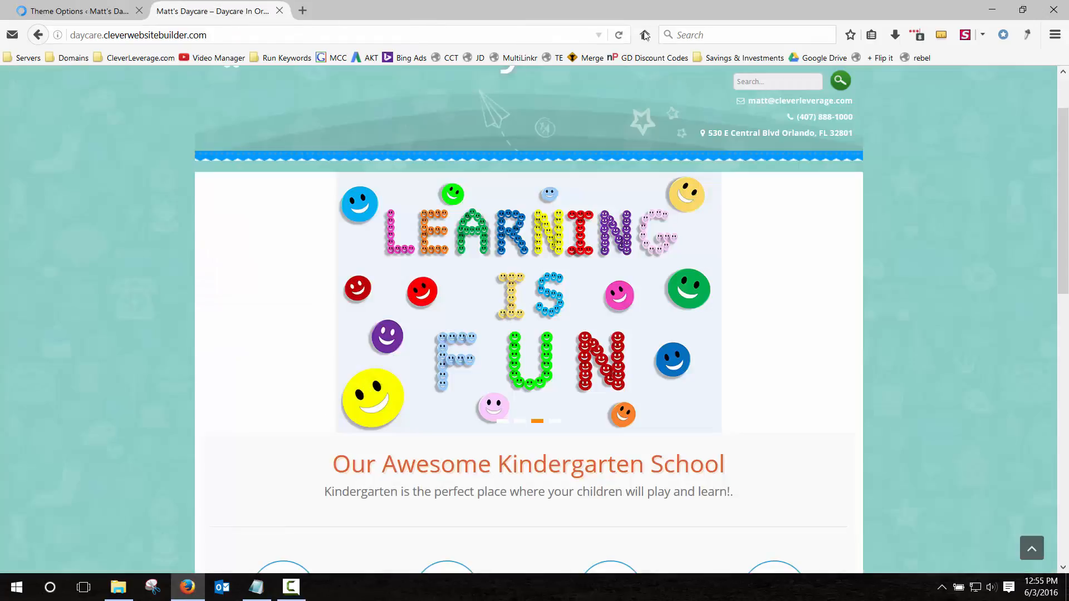
click(618, 35)
scroll(75, 322, down, 5)
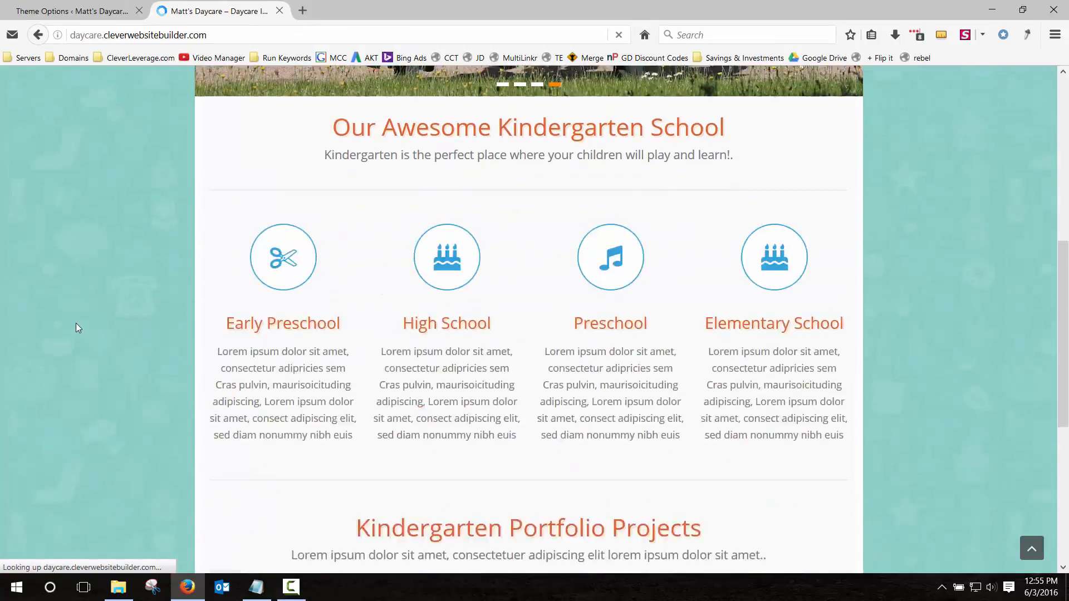
scroll(75, 323, down, 5)
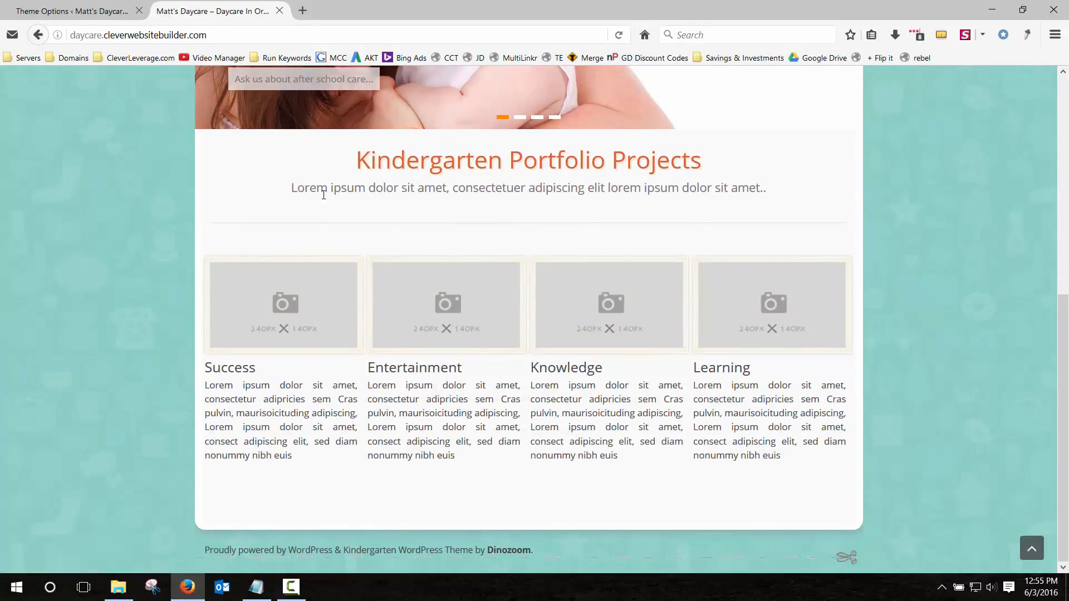
Reactivate the Services section, save, and reload the homepage to see it return.
click(93, 9)
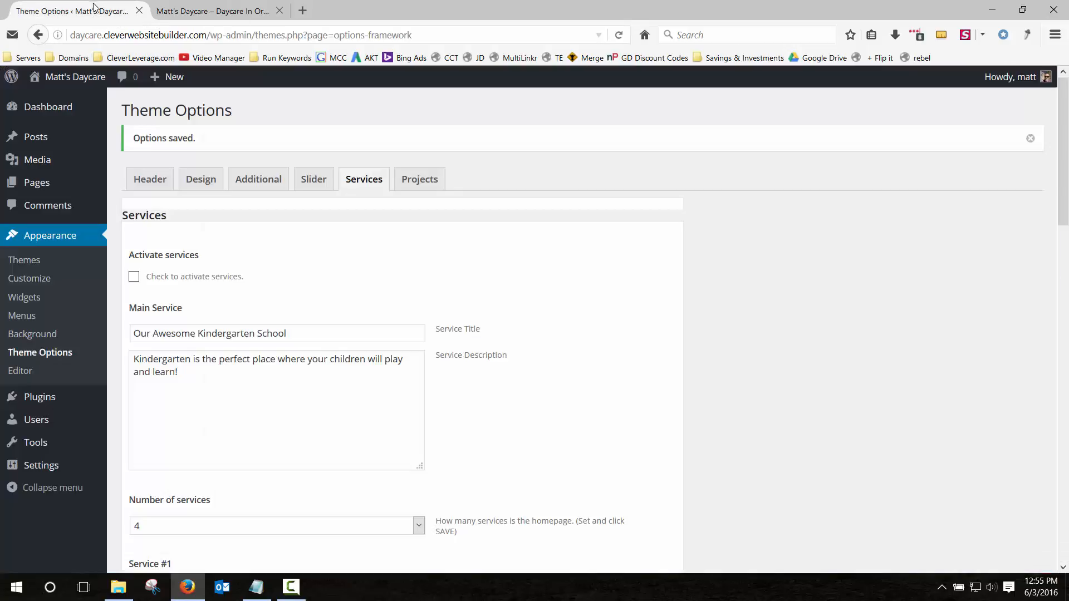
click(134, 278)
scroll(498, 251, down, 3)
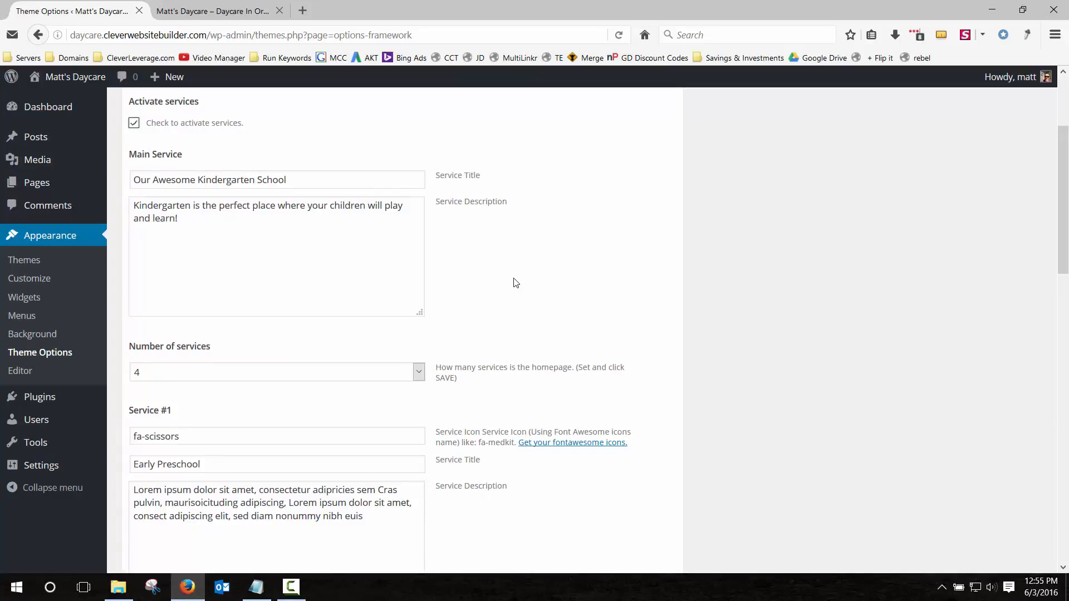
scroll(523, 290, down, 15)
click(649, 507)
click(206, 12)
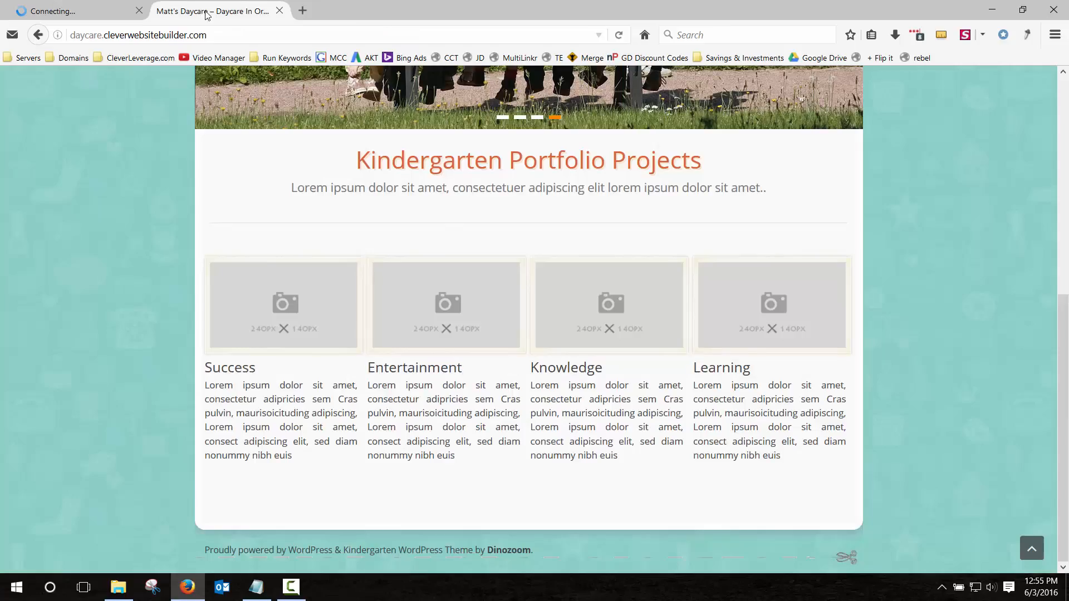
key(F5)
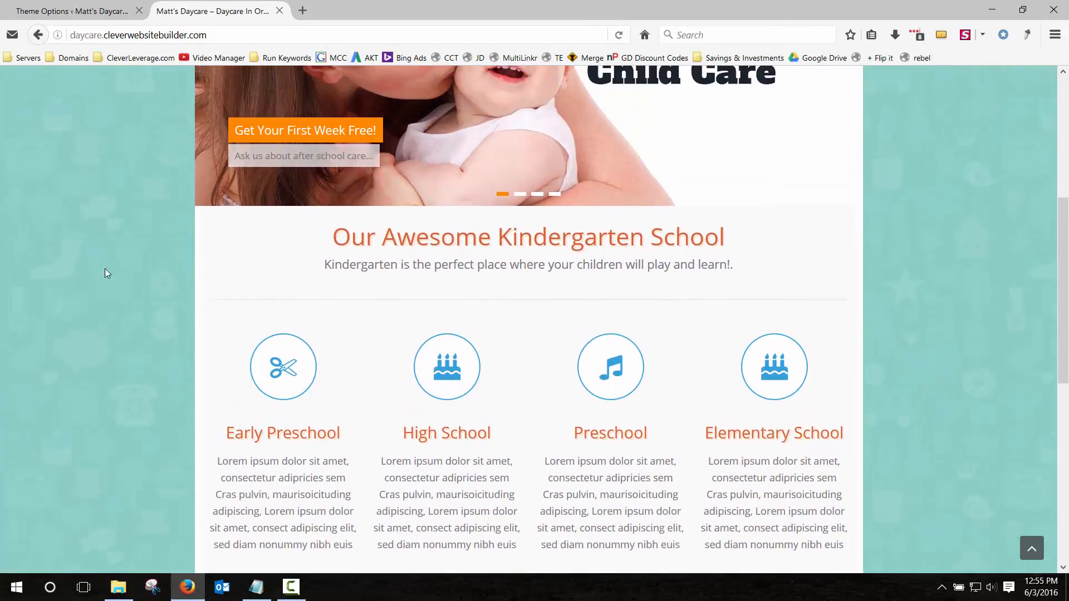
Compare the live services heading and subtitle with the Services settings.
click(68, 6)
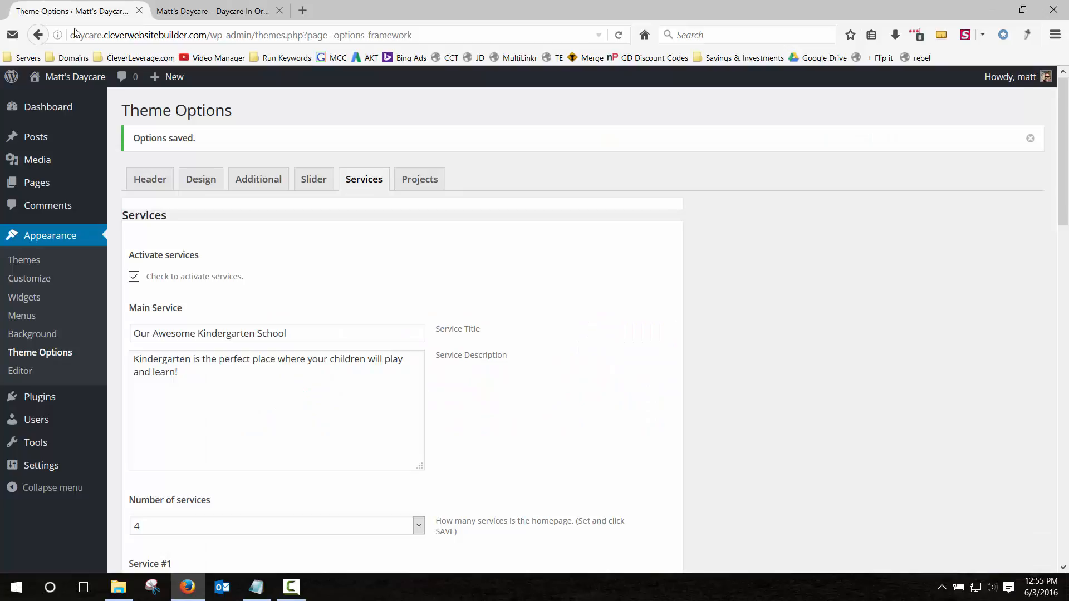
scroll(313, 238, down, 2)
click(233, 5)
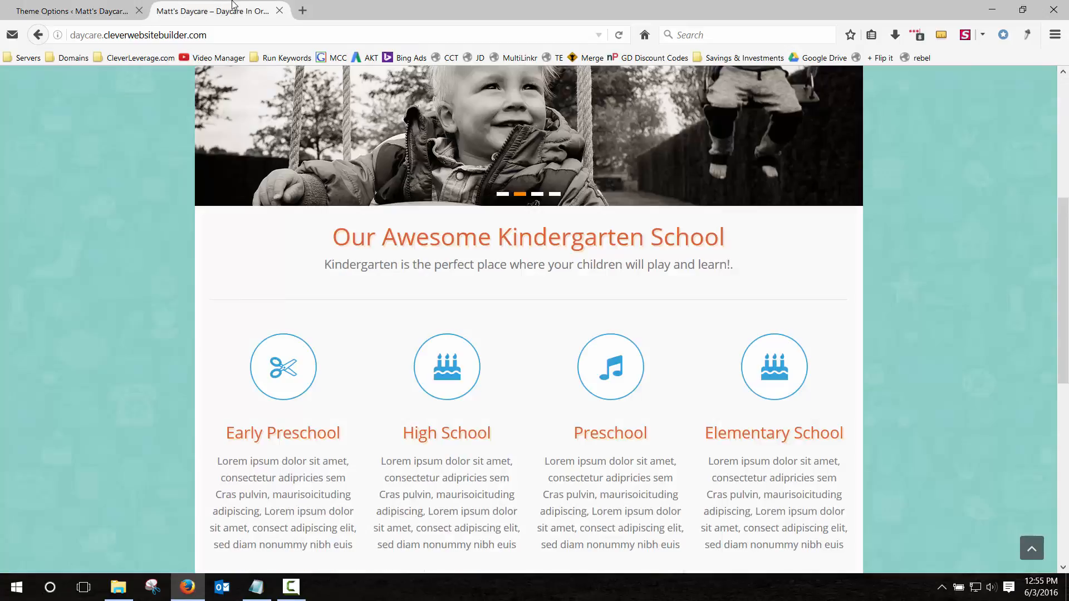
drag(529, 234, 763, 258)
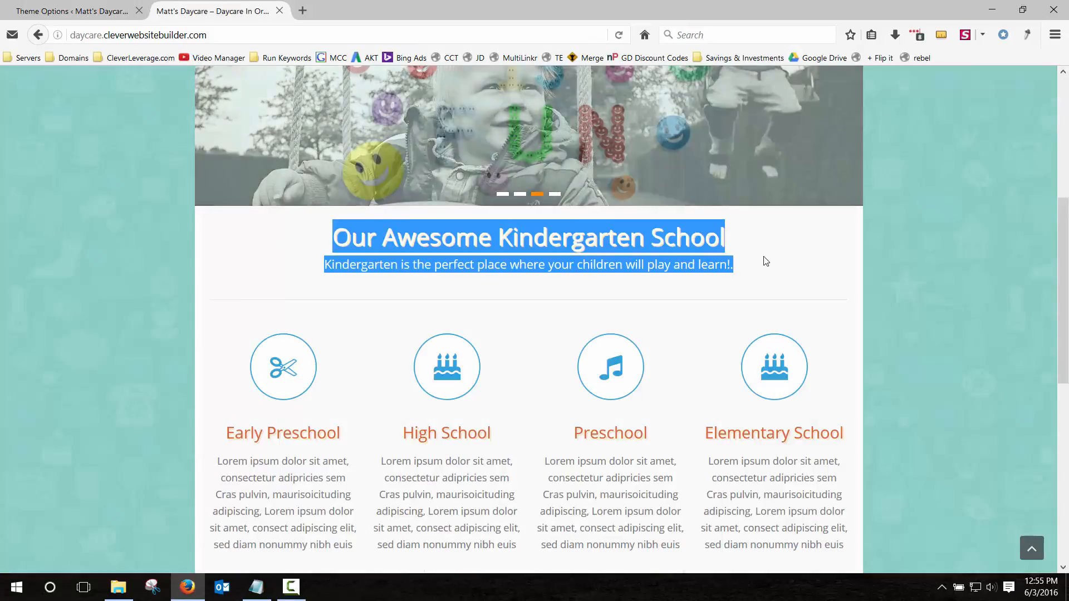
click(539, 218)
click(115, 10)
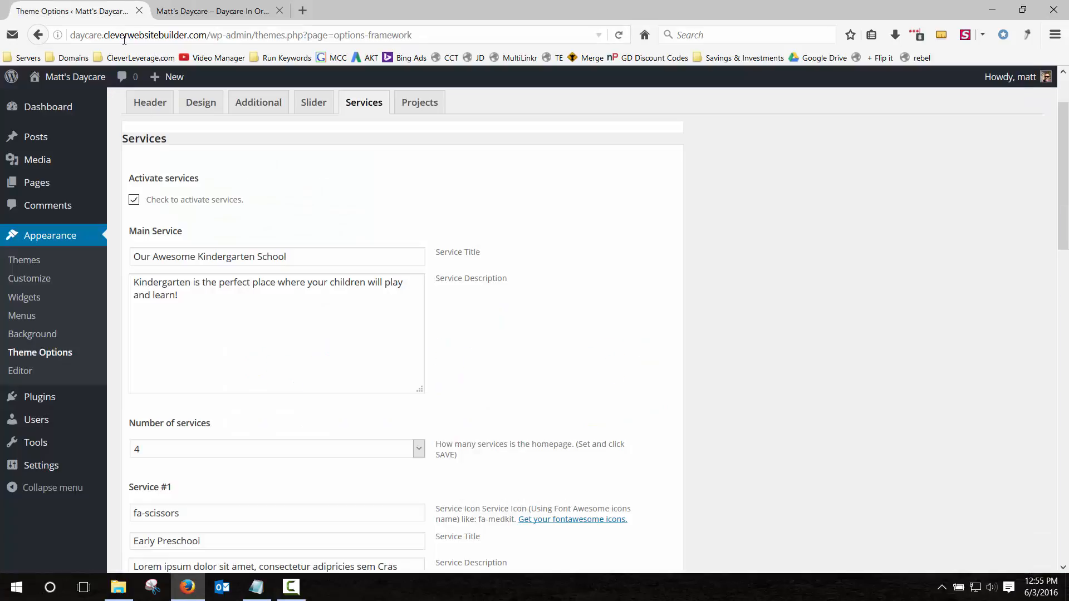
Change the Main Service title to 'Our Awesome Kindergarten School On 5th Street'.
click(150, 257)
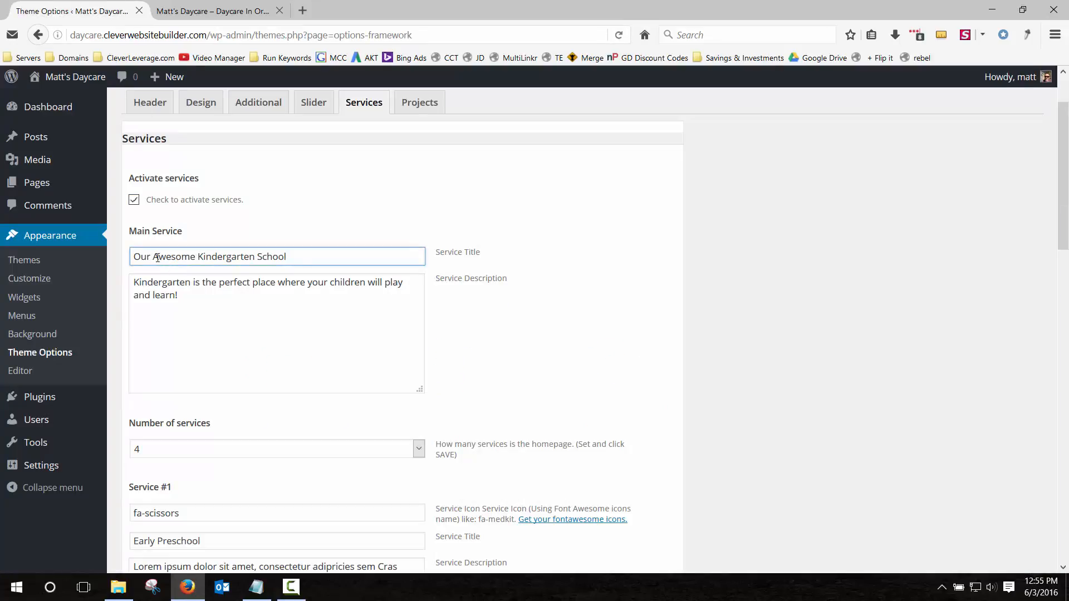
drag(151, 257, 348, 258)
click(348, 258)
key(BackSpace)
key(BackSpace)
text(th Street)
Save the options and verify the new service title on the live homepage.
drag(180, 298, 133, 287)
click(143, 288)
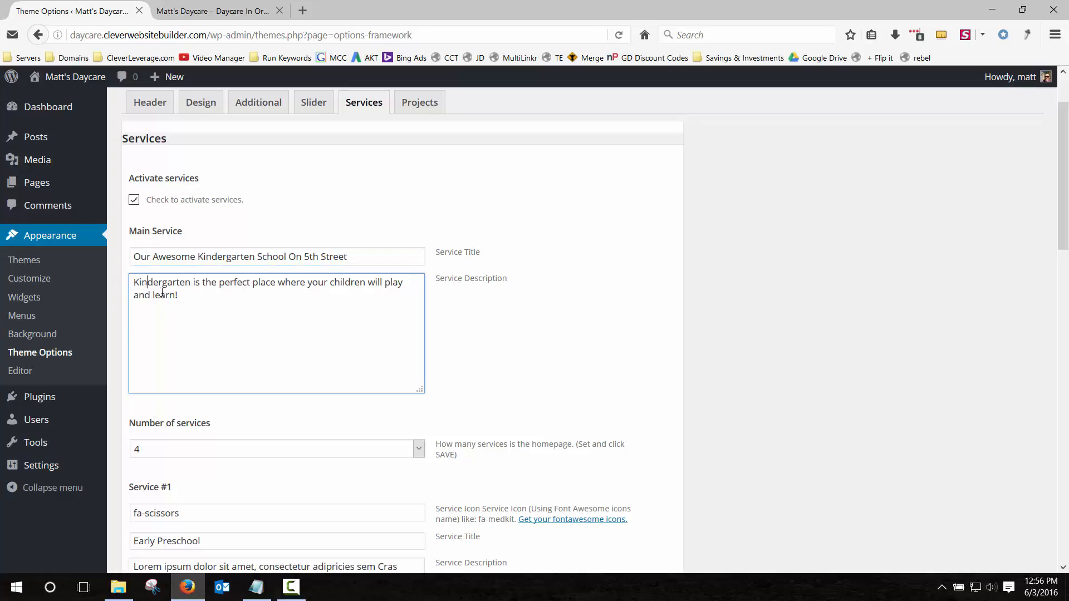
scroll(320, 322, down, 15)
click(642, 502)
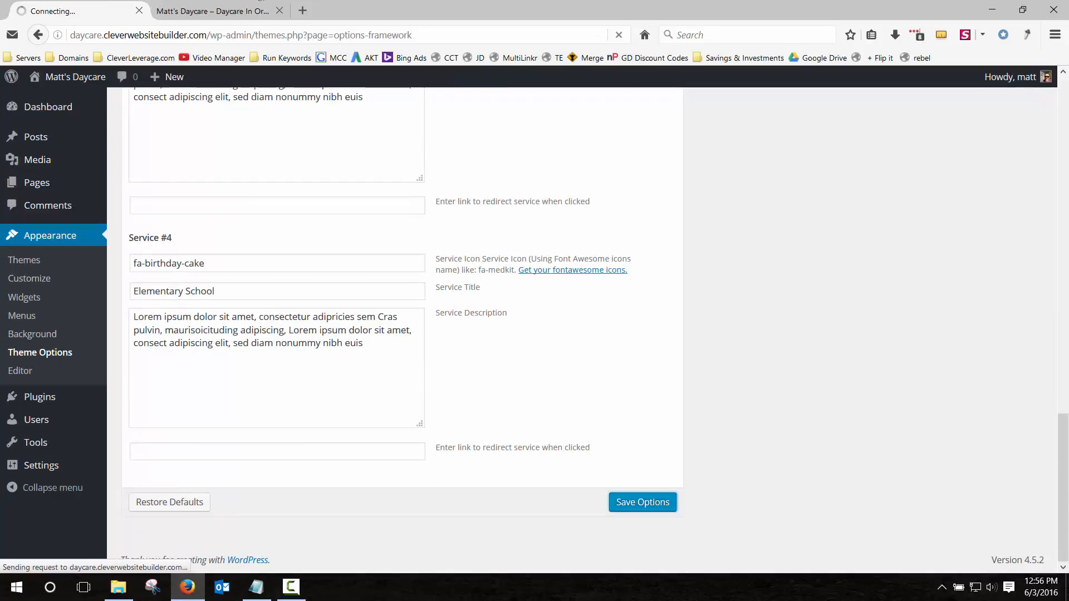
click(214, 11)
click(618, 35)
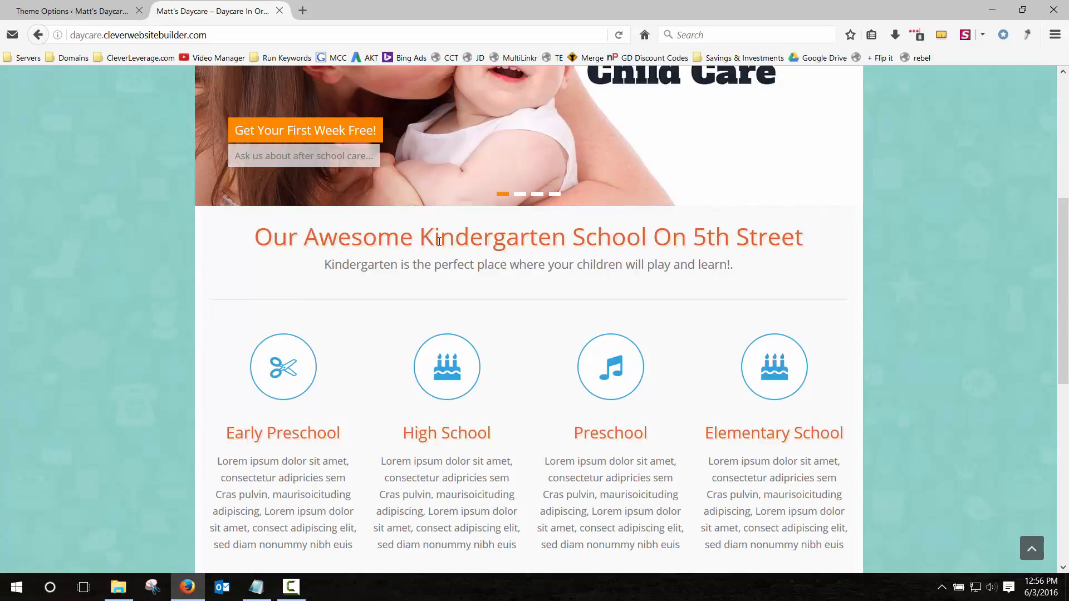
drag(418, 266, 722, 270)
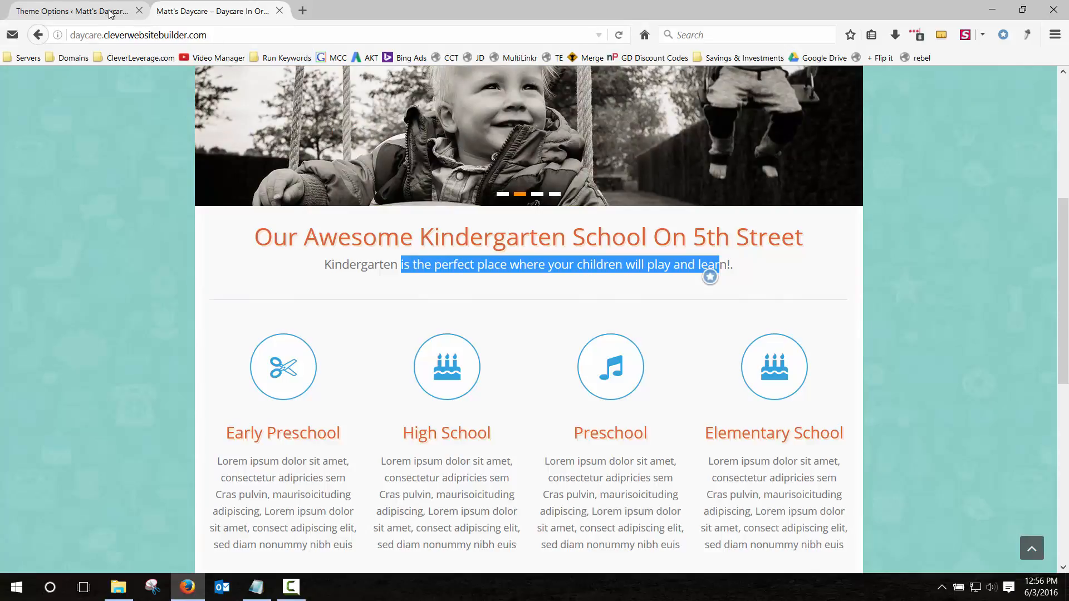
click(114, 13)
scroll(341, 351, down, 4)
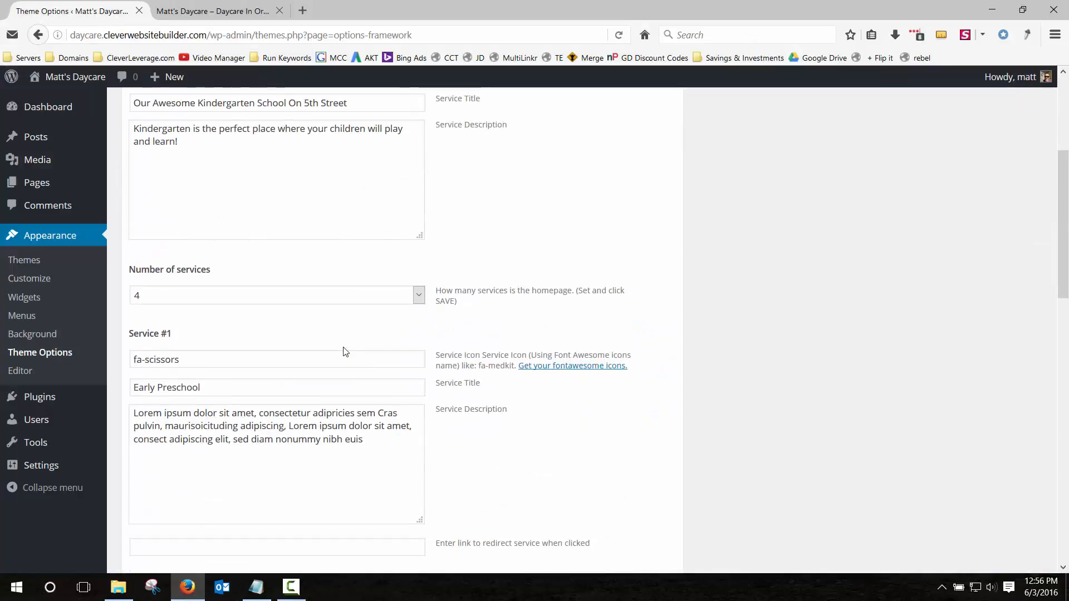
Keep the service count at 4 and review the Early Preschool title on the homepage.
click(322, 296)
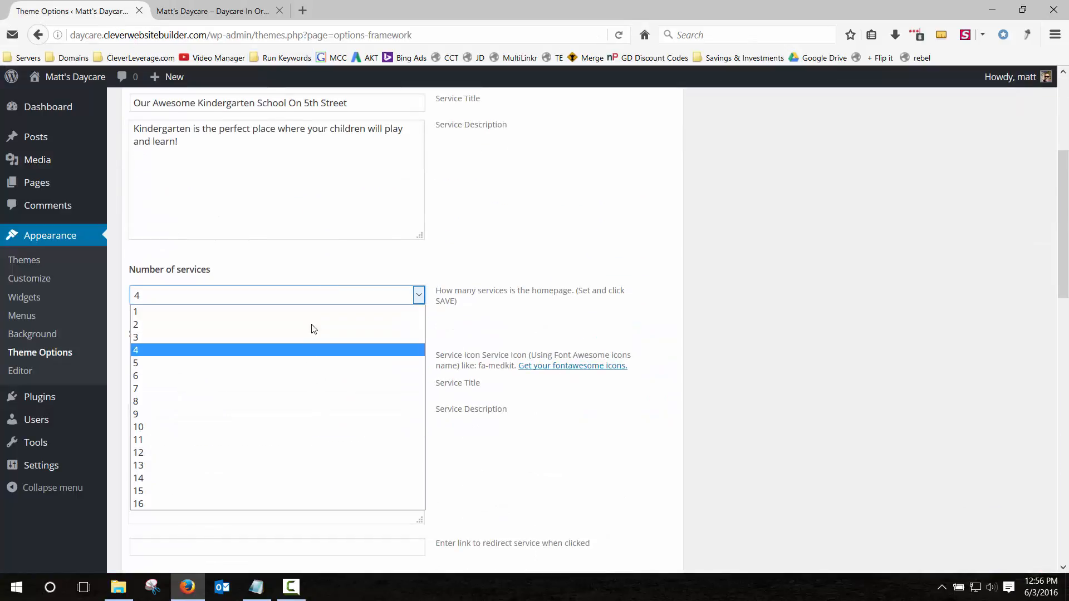
click(446, 298)
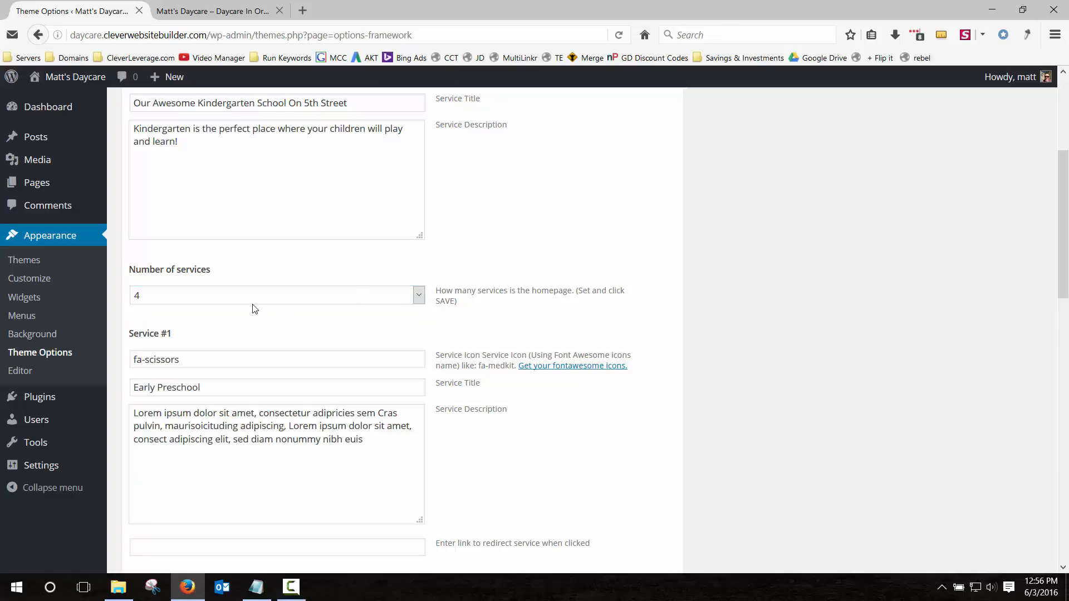
scroll(262, 352, down, 2)
click(217, 10)
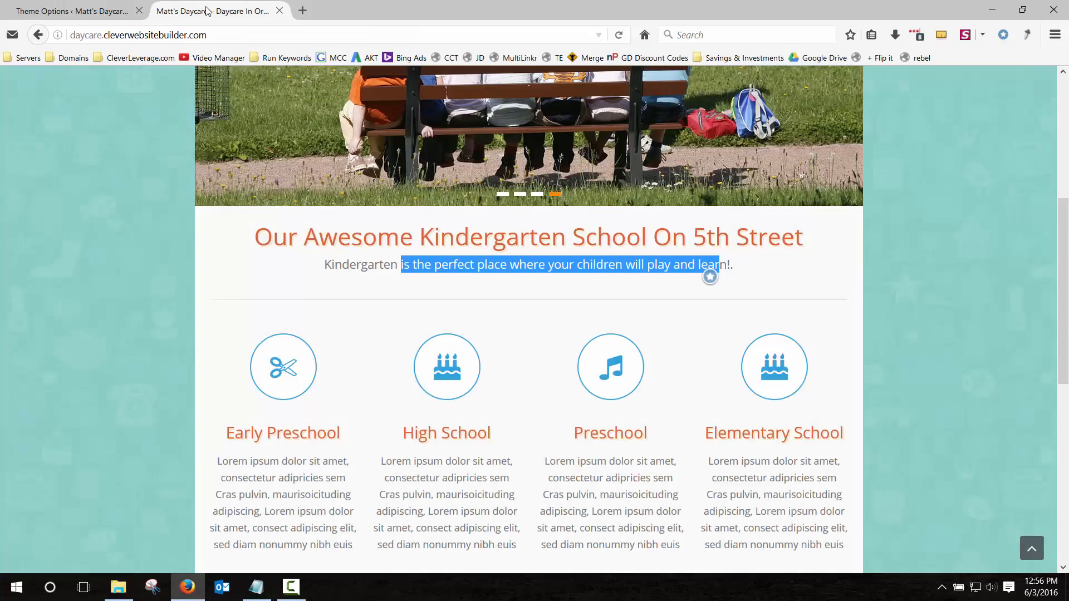
scroll(192, 373, down, 4)
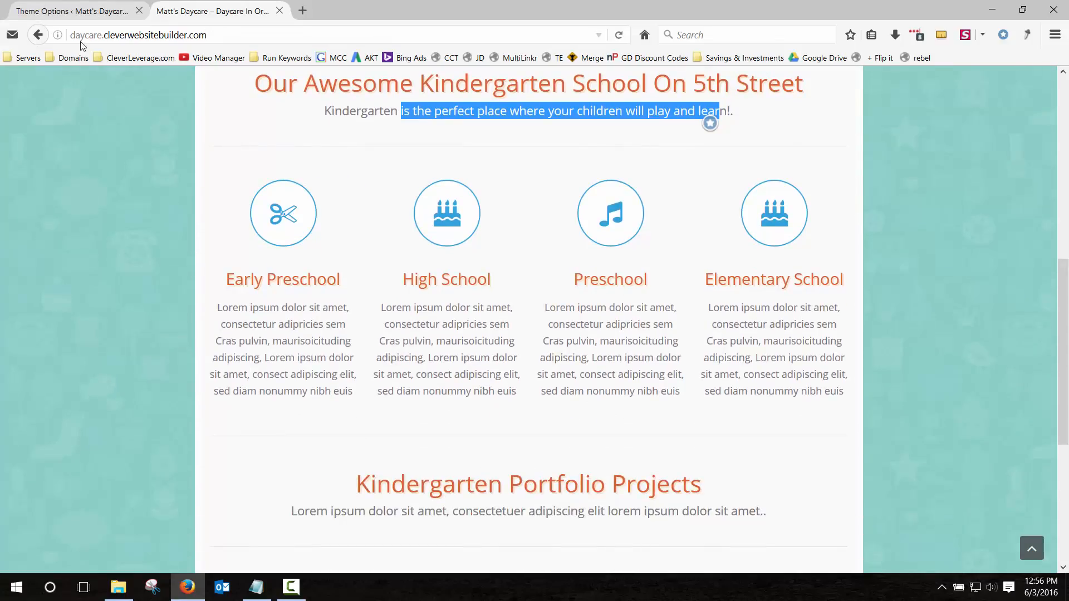
drag(282, 283, 327, 281)
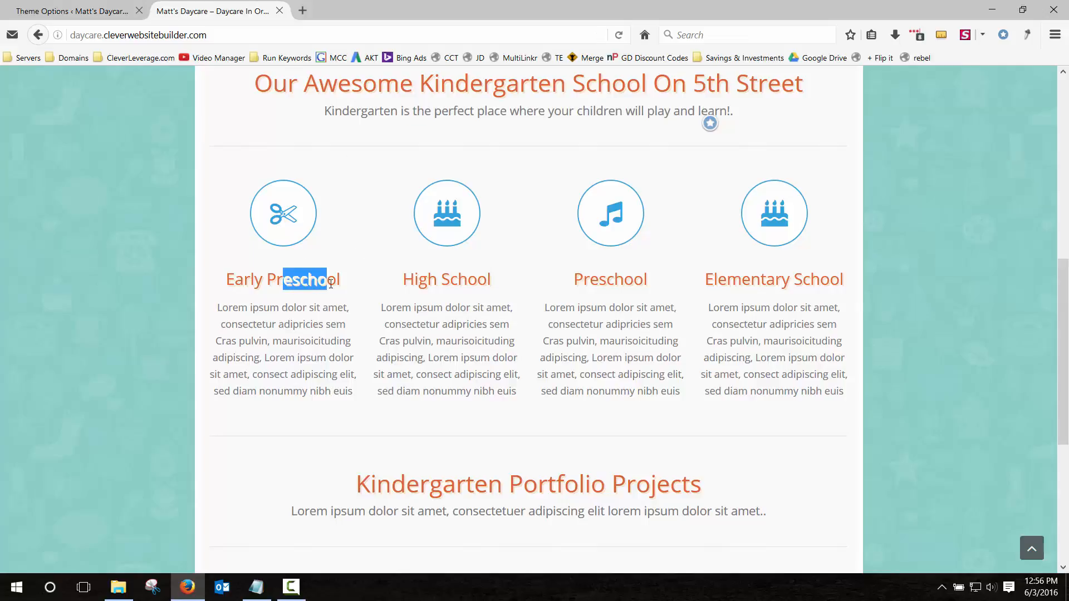
click(253, 280)
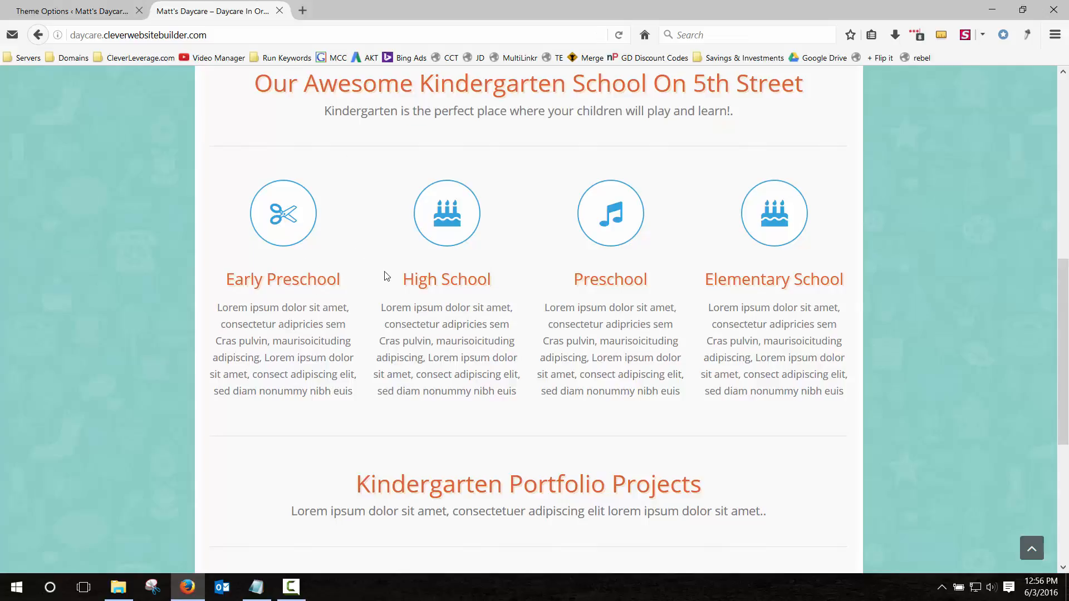
Rename service #2 to 'After School Care' and service #4 to 'Weekend Playtimes'.
click(90, 13)
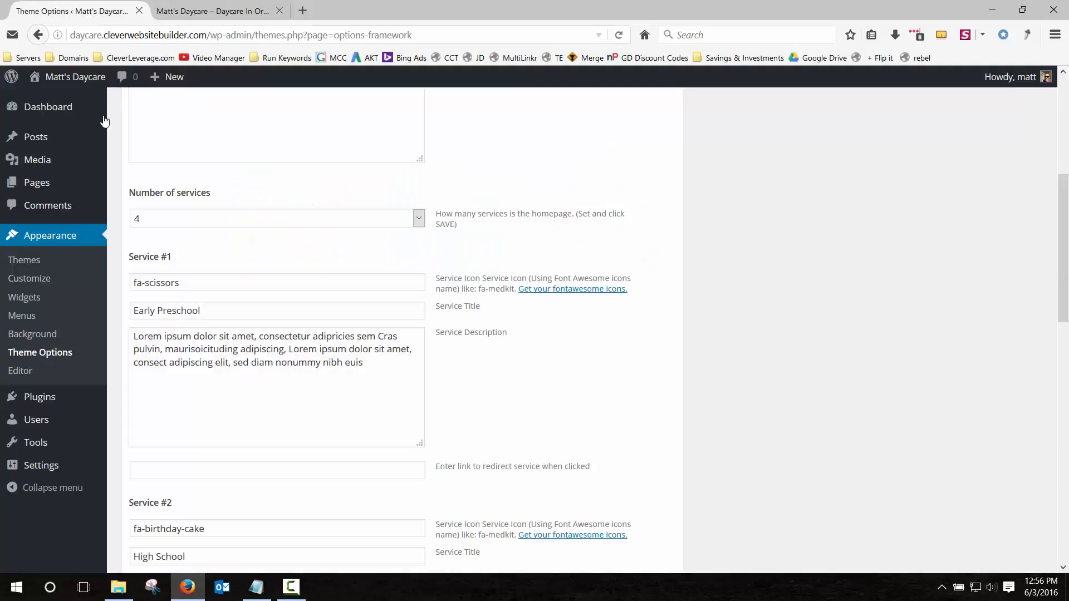
scroll(212, 358, down, 4)
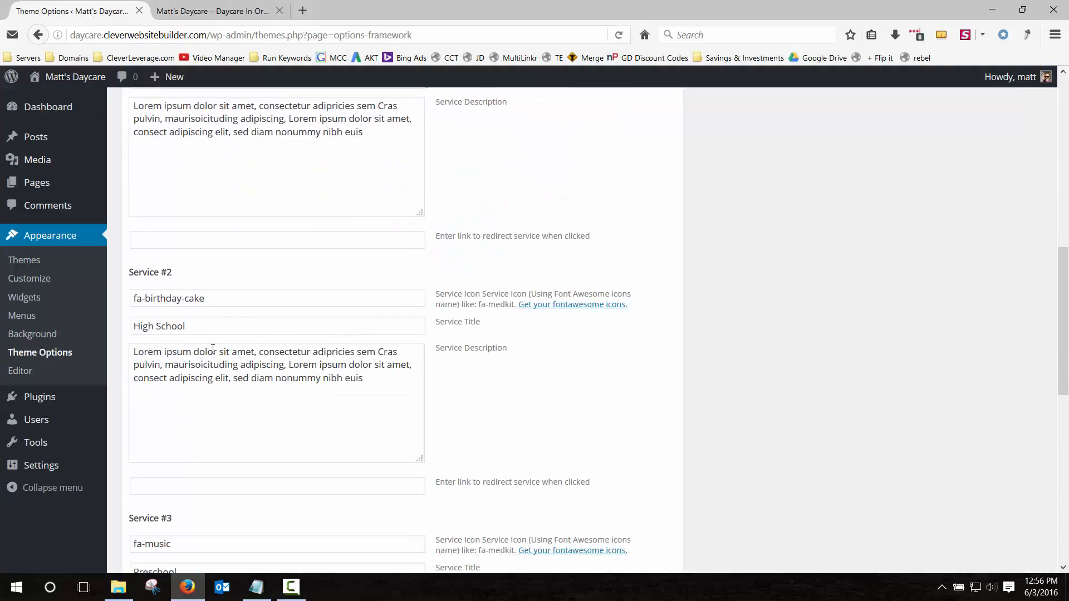
triple_click(222, 328)
text(After)
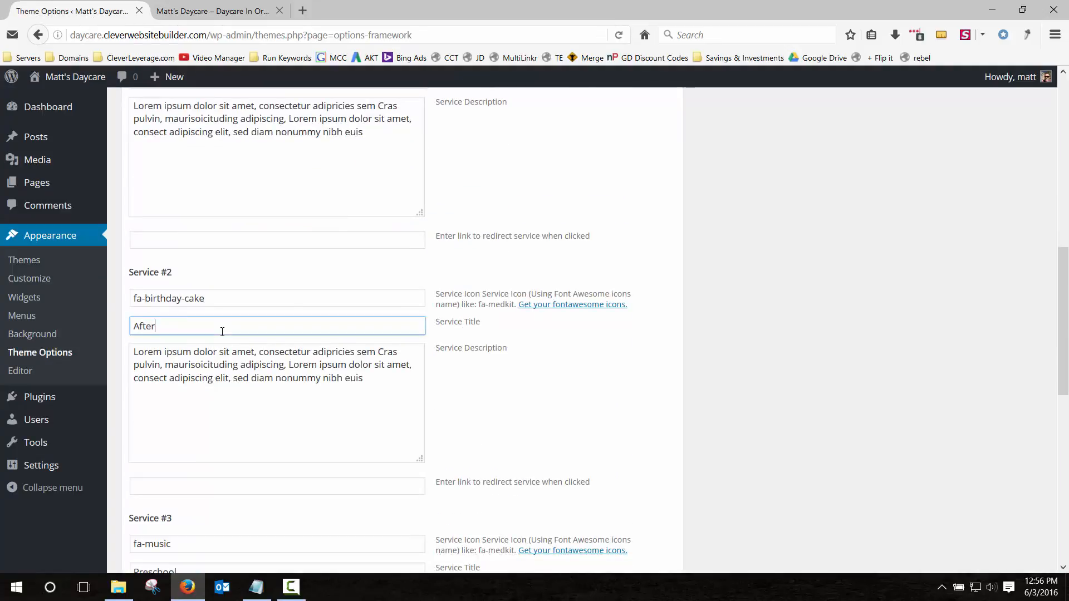
text( School Care)
scroll(222, 329, down, 6)
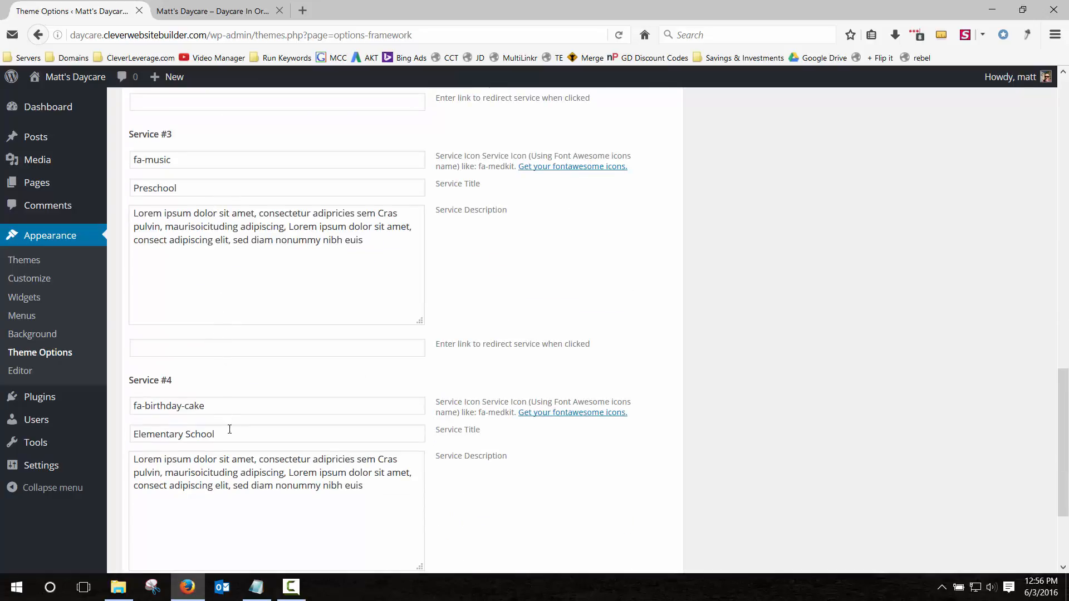
triple_click(230, 433)
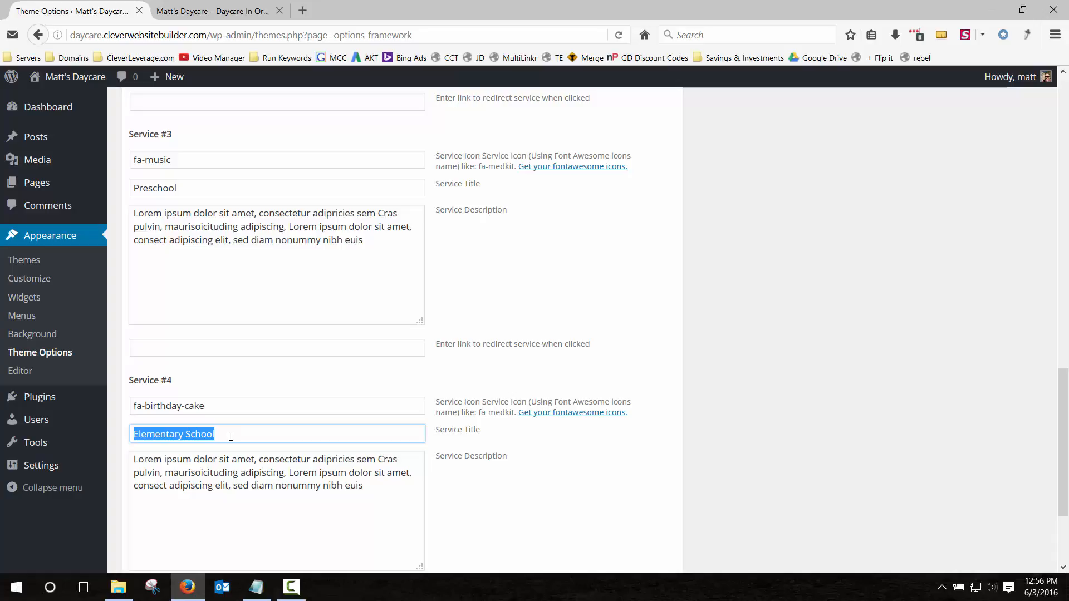
text(S)
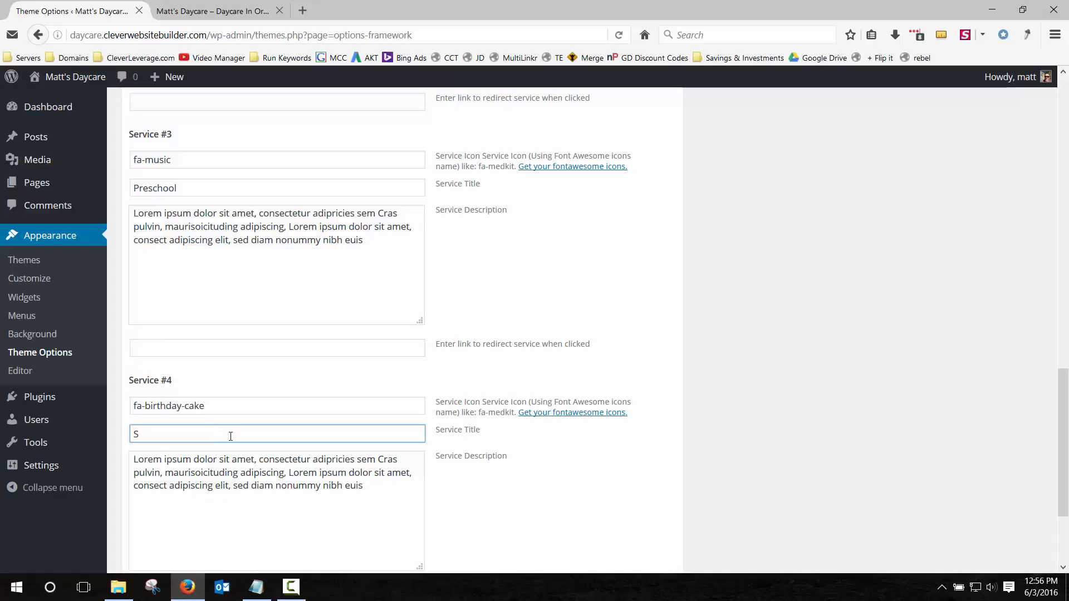
key(BackSpace)
text(Weekend)
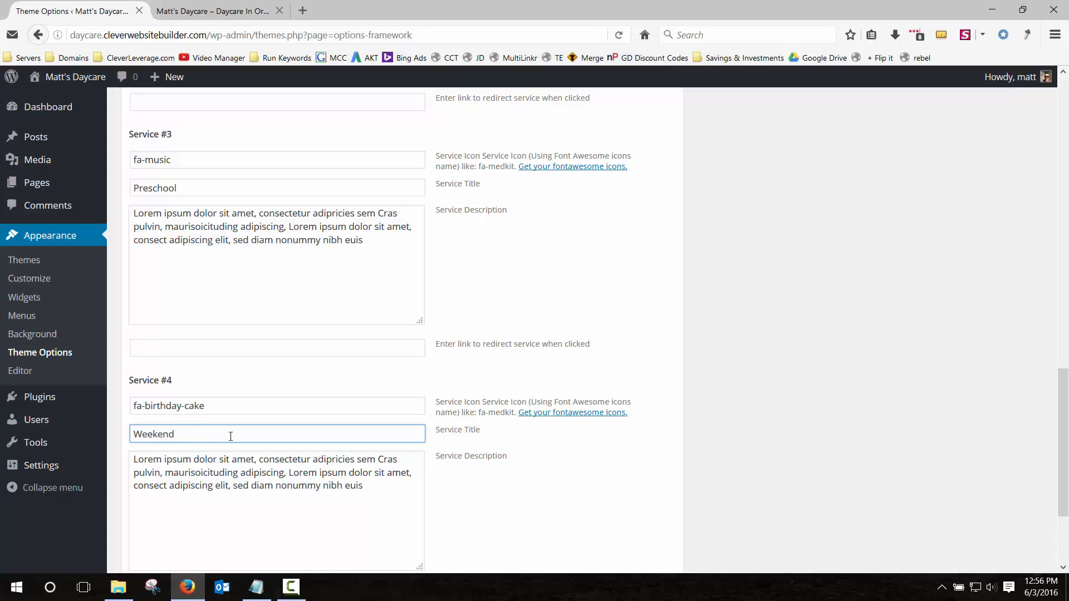
text( Playt)
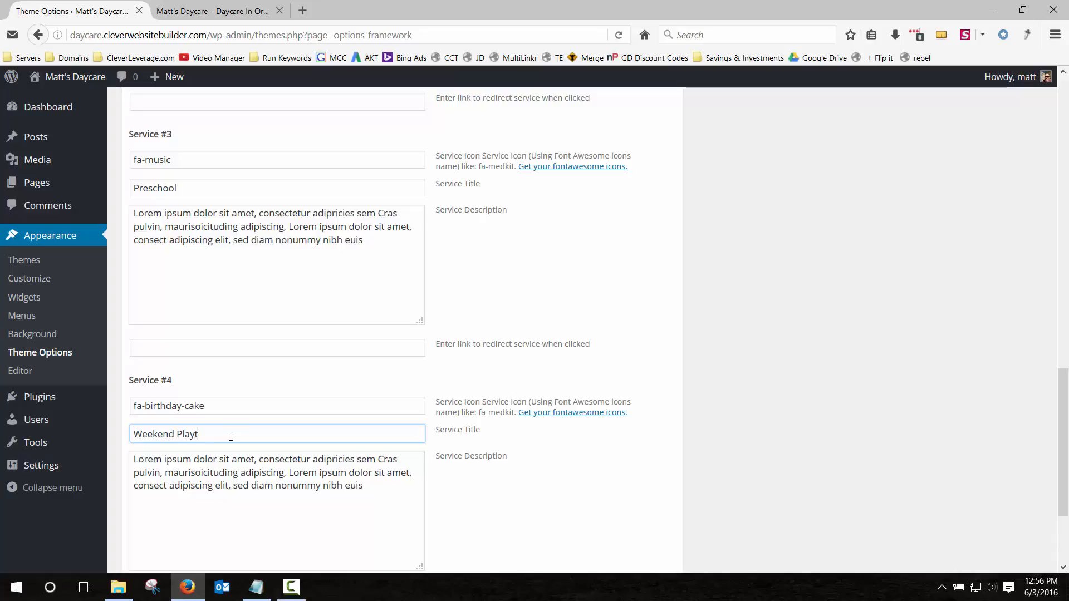
text(imes)
Save the renamed services and confirm the new titles on the live homepage.
scroll(234, 437, down, 3)
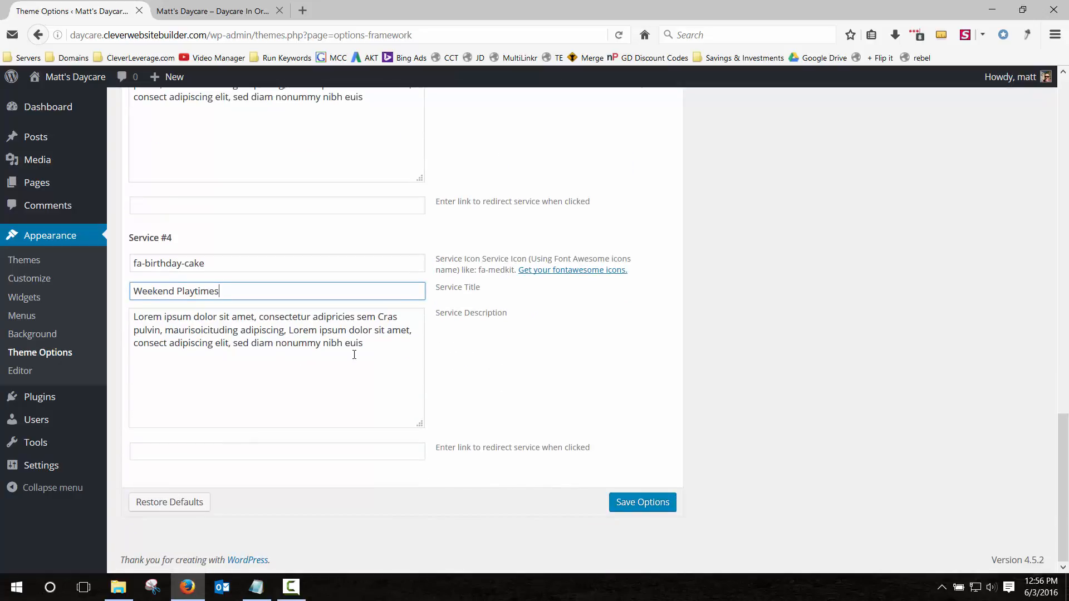
drag(325, 344, 138, 330)
click(232, 401)
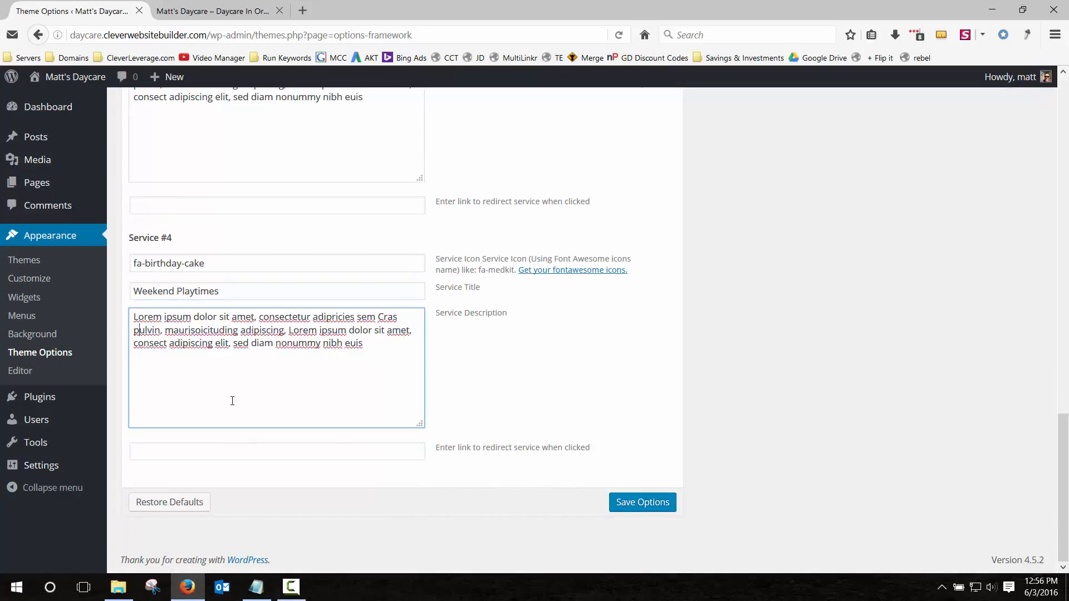
click(635, 505)
click(209, 10)
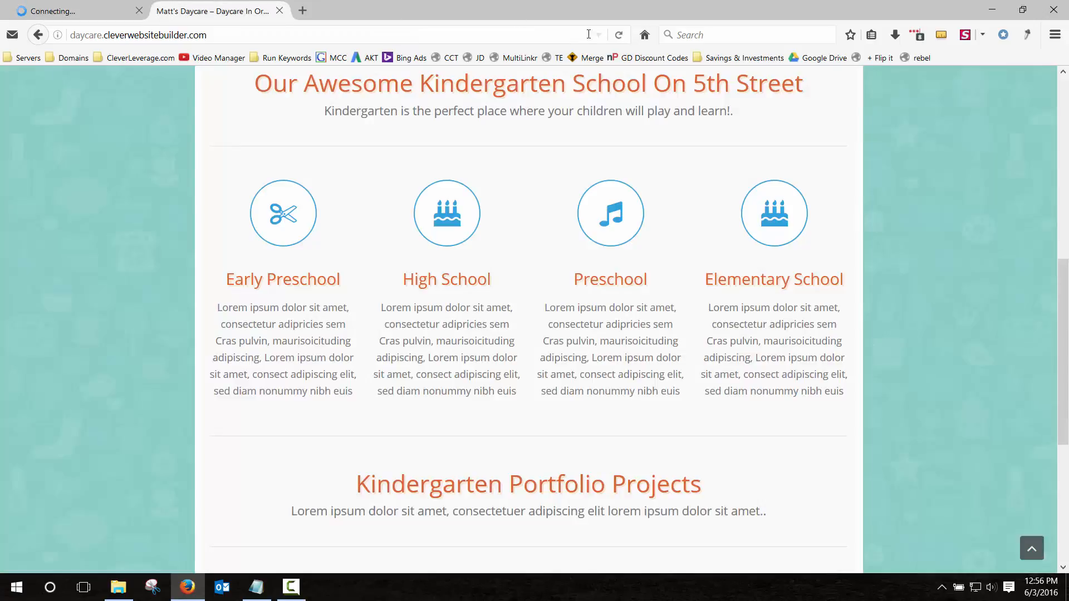
click(618, 36)
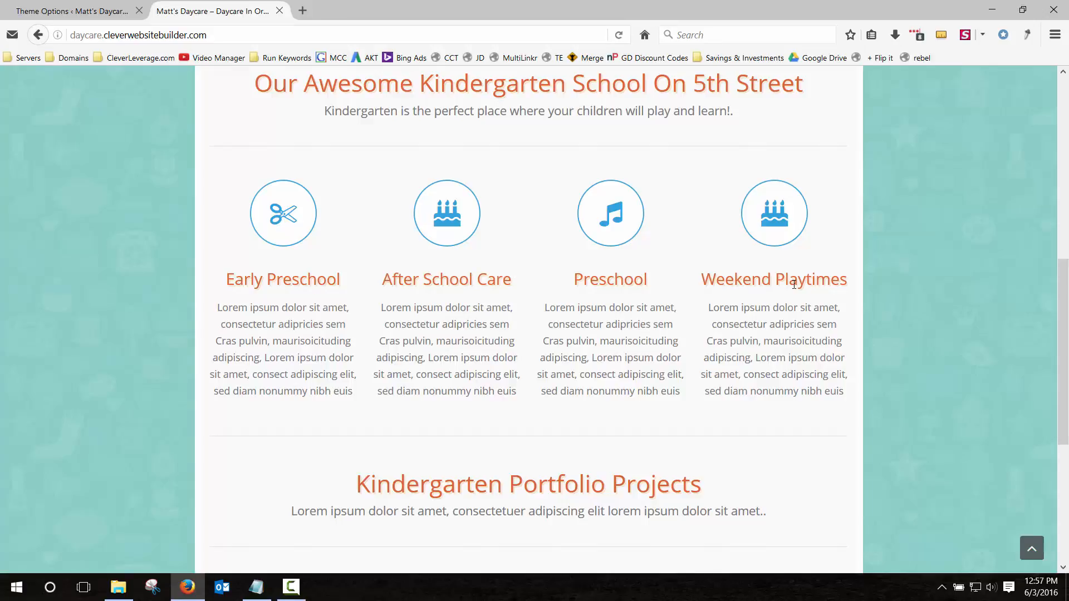
drag(562, 323, 673, 375)
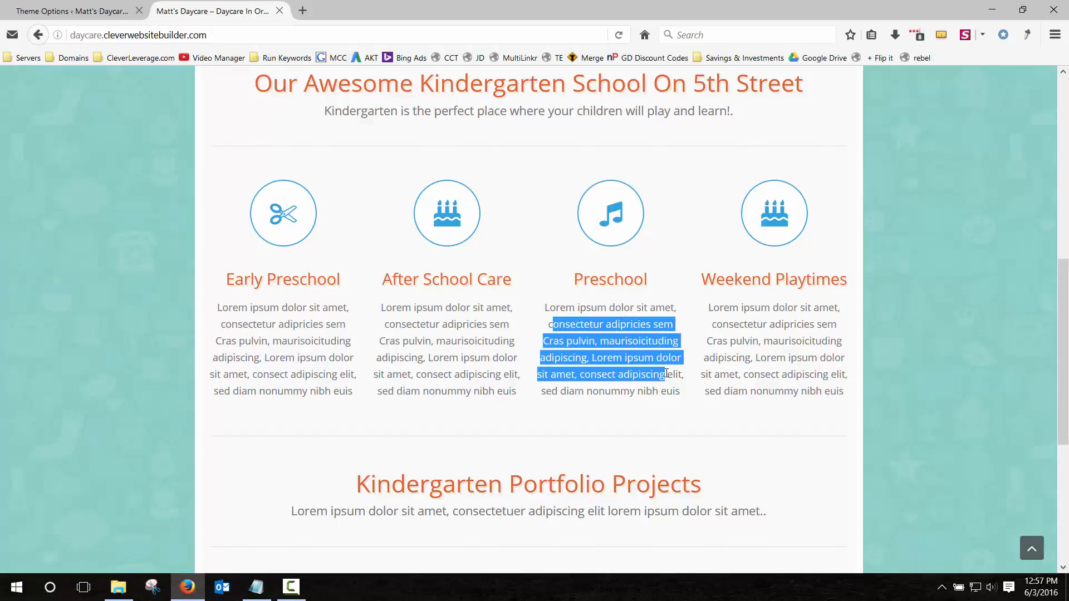
click(657, 387)
click(101, 12)
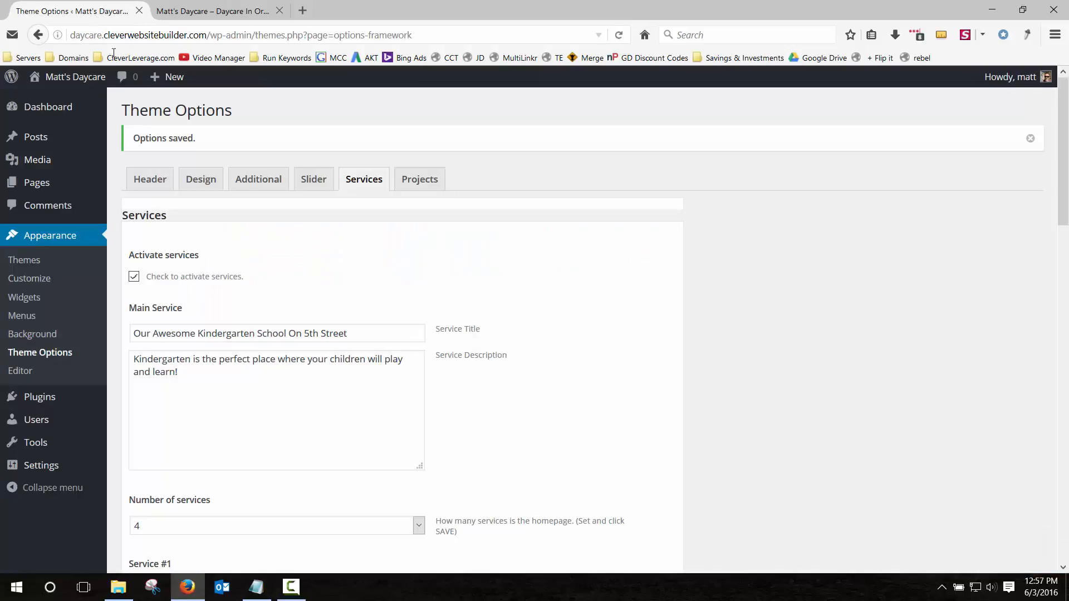
Replace the Service #1 description with 'Before and after school care is available Monday - Friday 6am - 9pm!' and save.
scroll(357, 360, down, 3)
scroll(357, 359, up, 3)
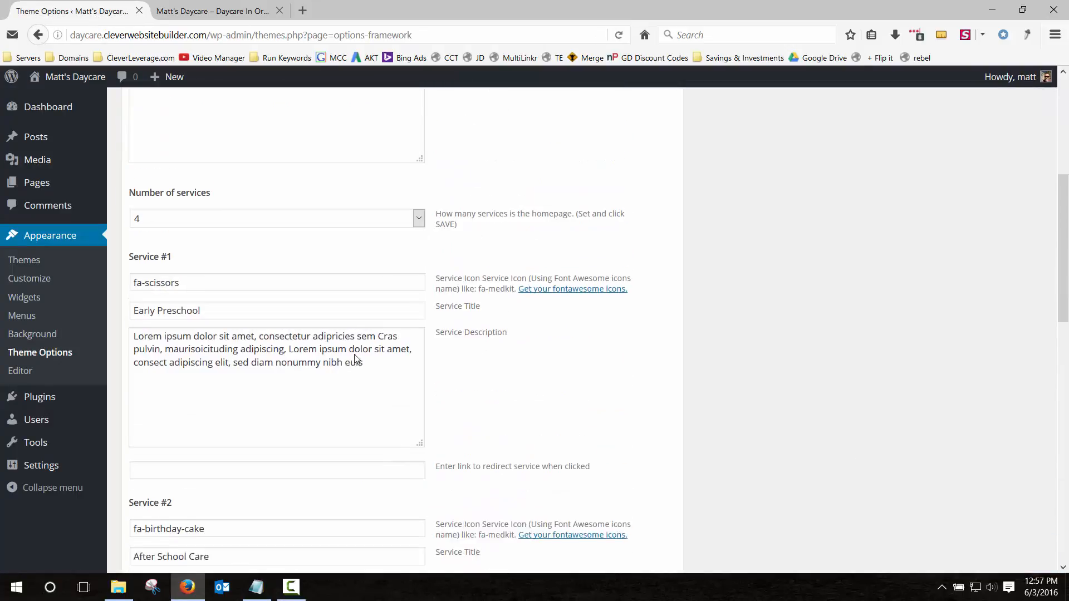
drag(376, 361, 110, 320)
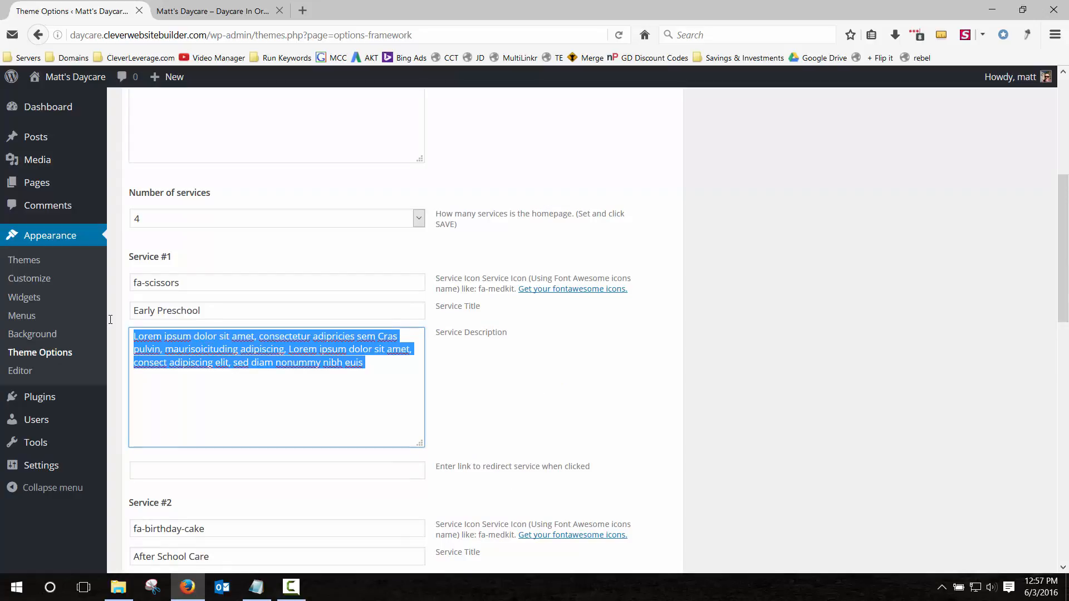
text(Before )
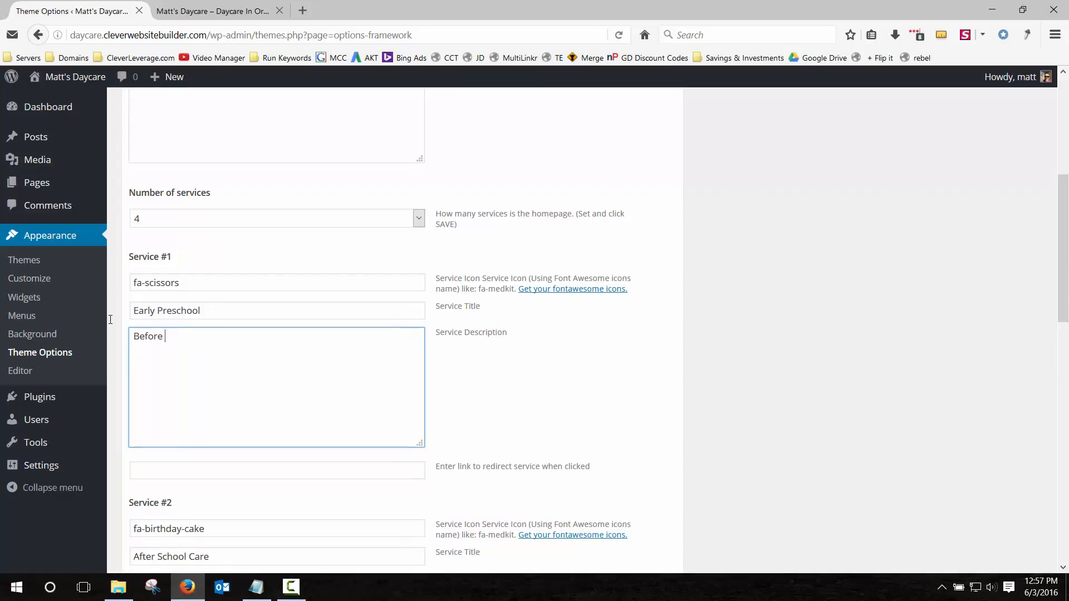
text(and after school care is available )
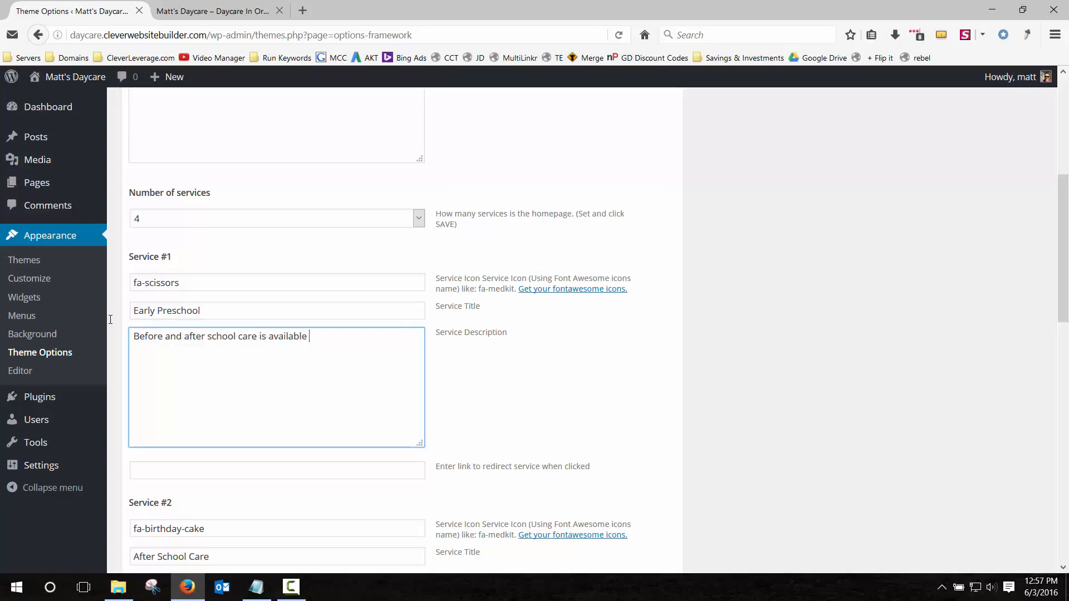
text(mMonday - Friday 6am - 9pm!)
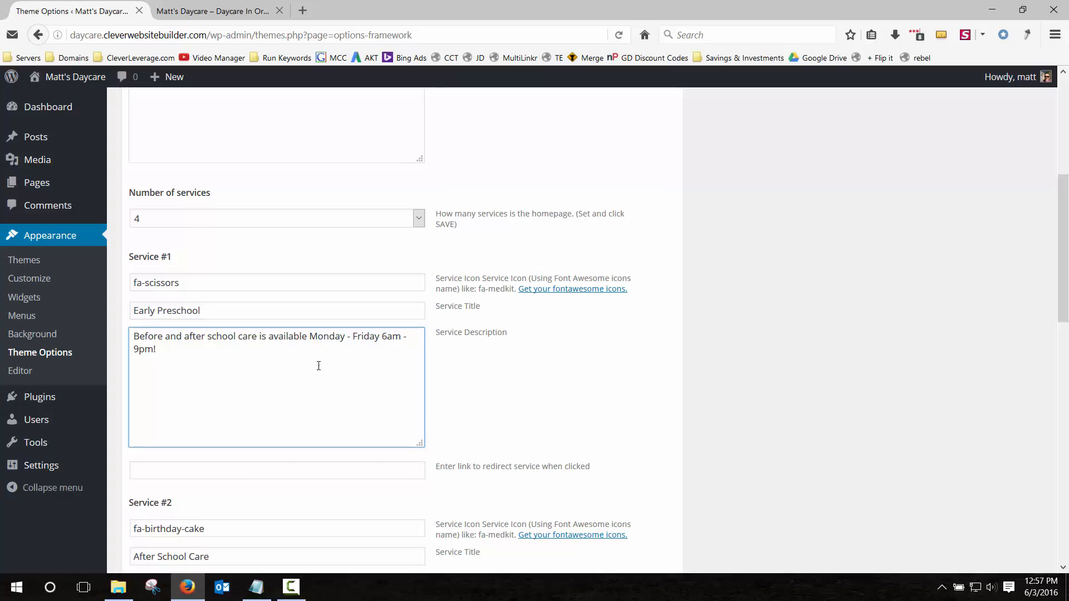
scroll(319, 365, down, 15)
click(639, 507)
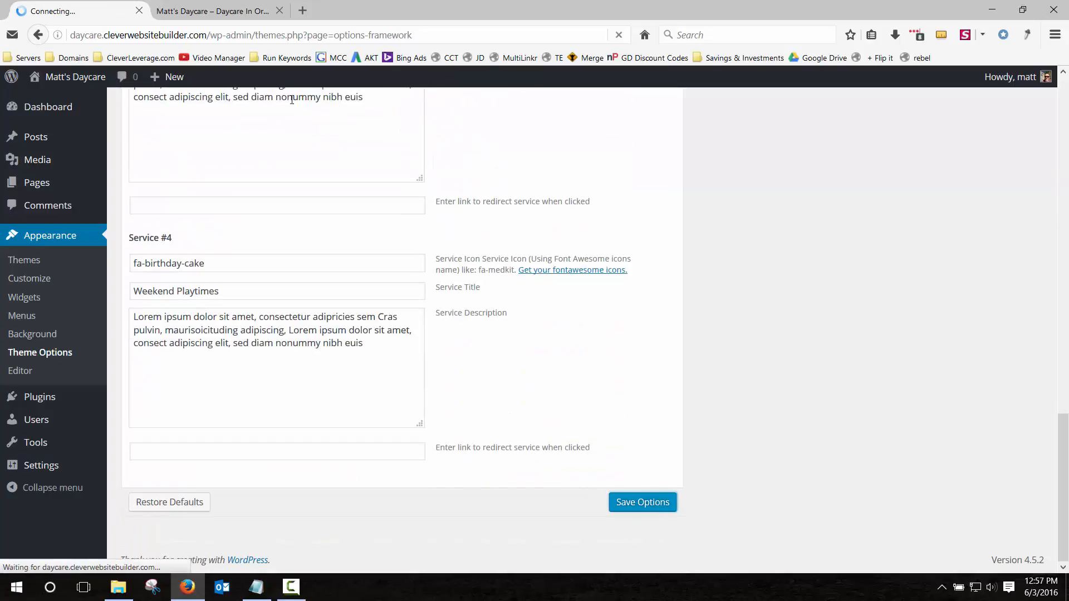
click(223, 11)
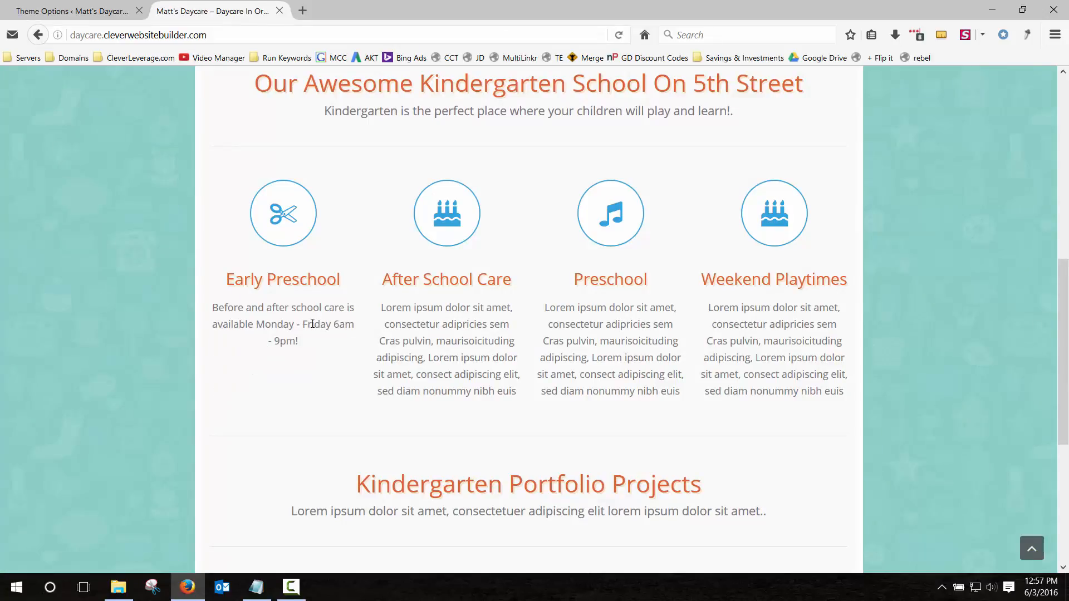
click(93, 10)
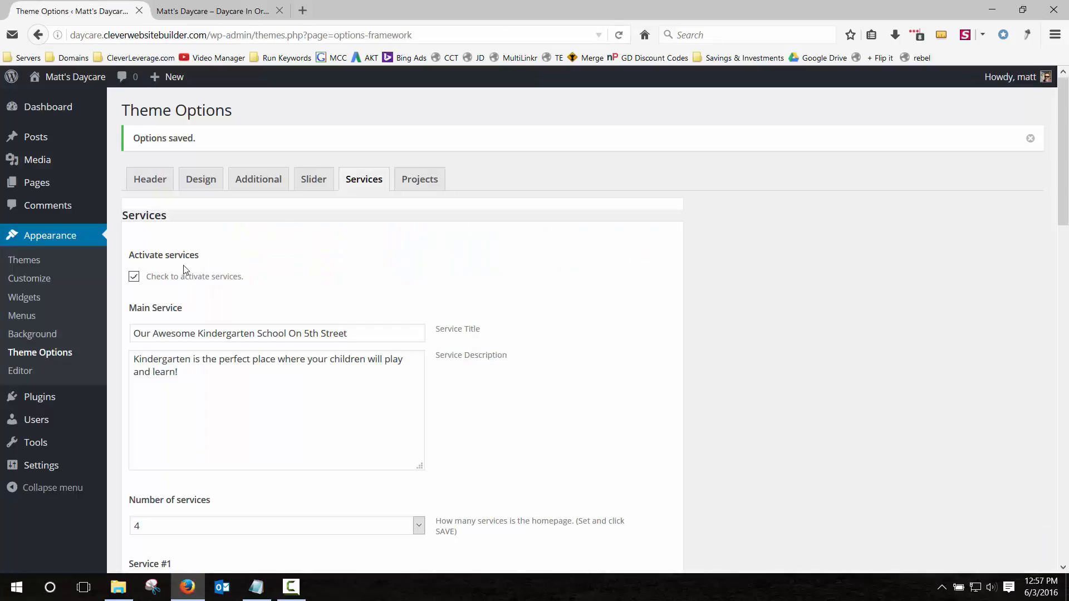
Copy that description into services #2, #3 and #4 and save the options.
scroll(210, 387, down, 4)
drag(179, 420, 128, 406)
key(ctrl+c)
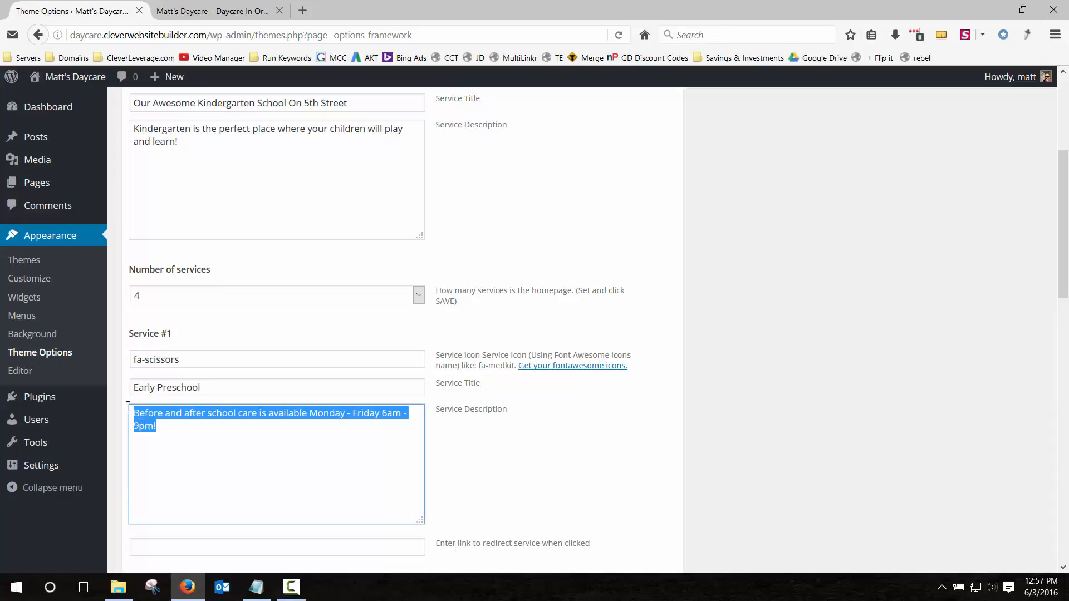
scroll(122, 402, down, 6)
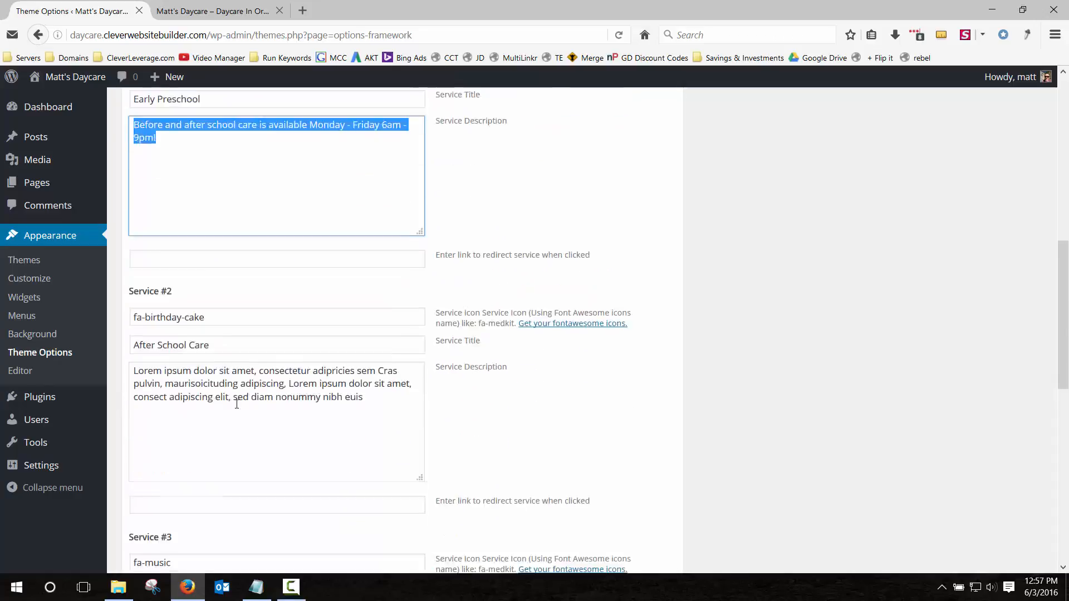
drag(392, 341, 16, 305)
text(Before and after school care is available Monday - Friday 6am-9pm!)
scroll(249, 402, down, 4)
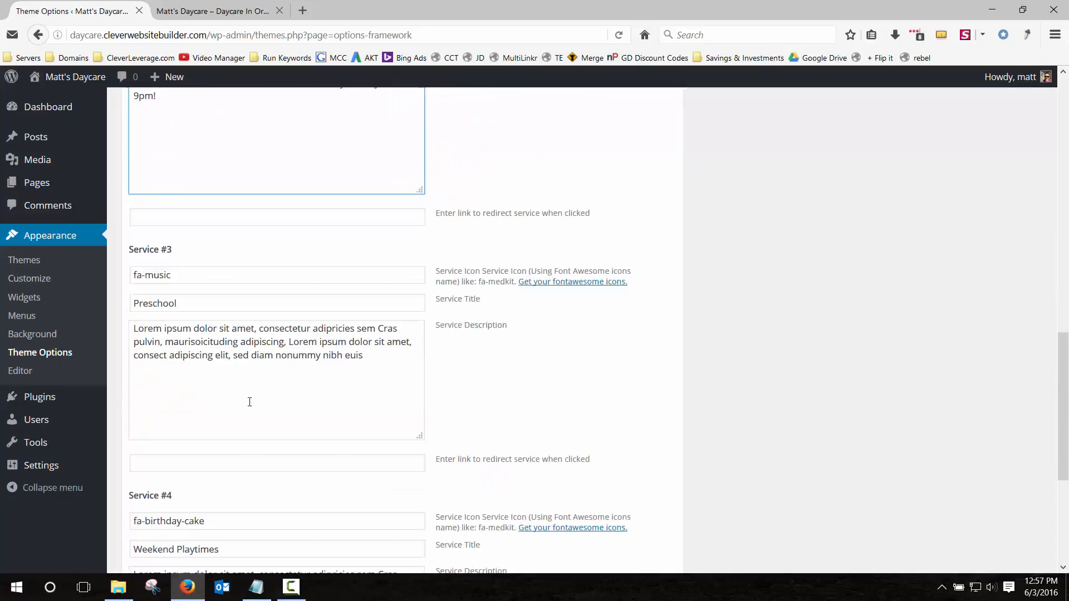
drag(376, 355, 130, 324)
text(Before and after school care is available Monday - Friday 6am-9pm!)
scroll(269, 377, down, 5)
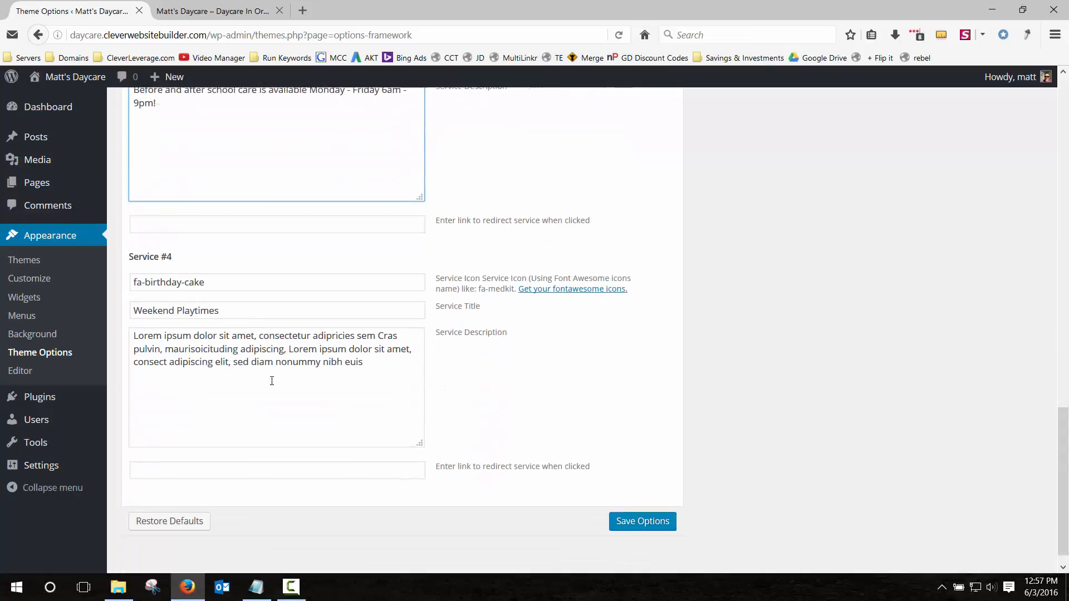
drag(387, 342, 123, 314)
key(ctrl+v)
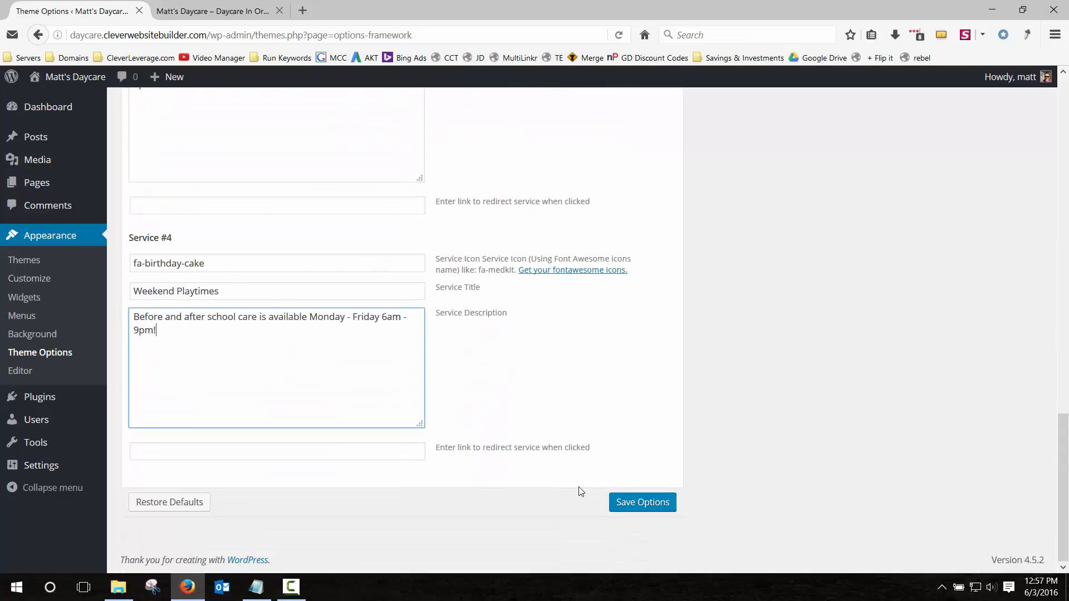
click(637, 502)
Reload the homepage and check the updated service descriptions.
click(248, 13)
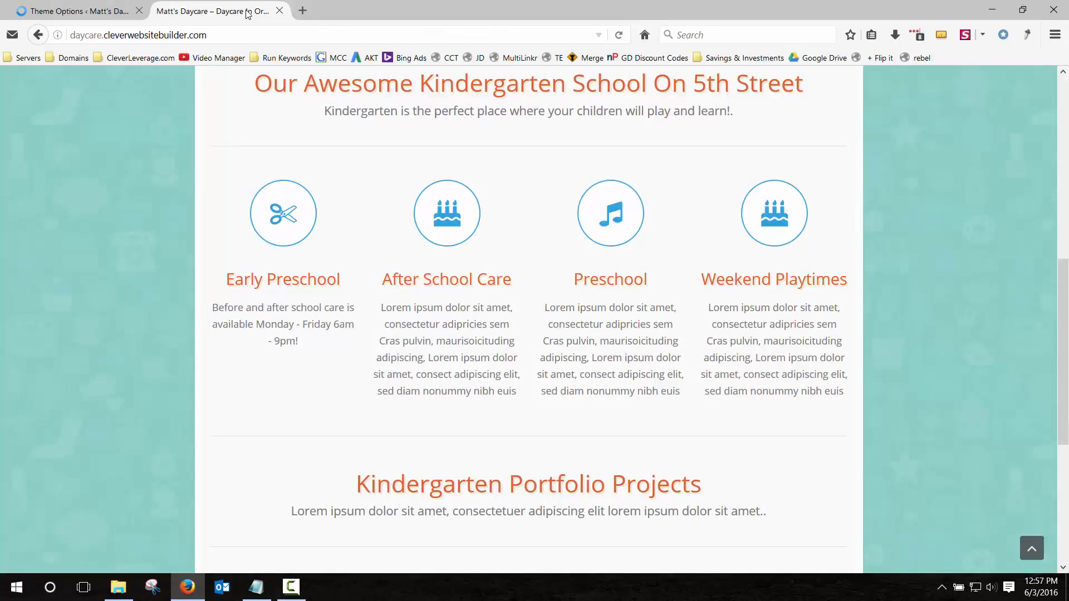
key(F5)
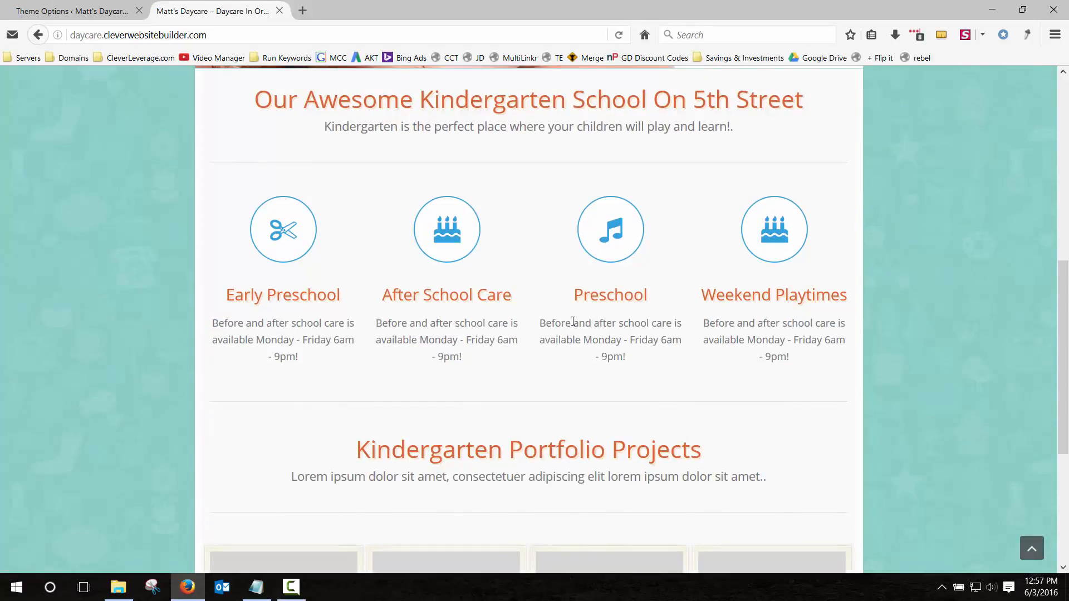
drag(561, 323, 627, 361)
drag(608, 292, 643, 289)
scroll(303, 305, down, 4)
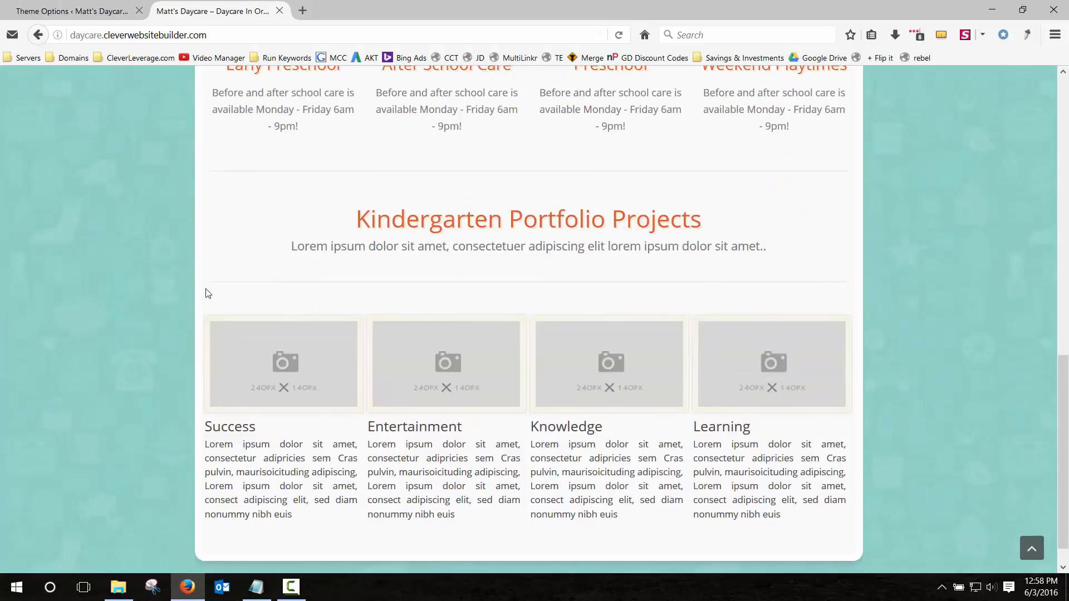
scroll(259, 348, down, 1)
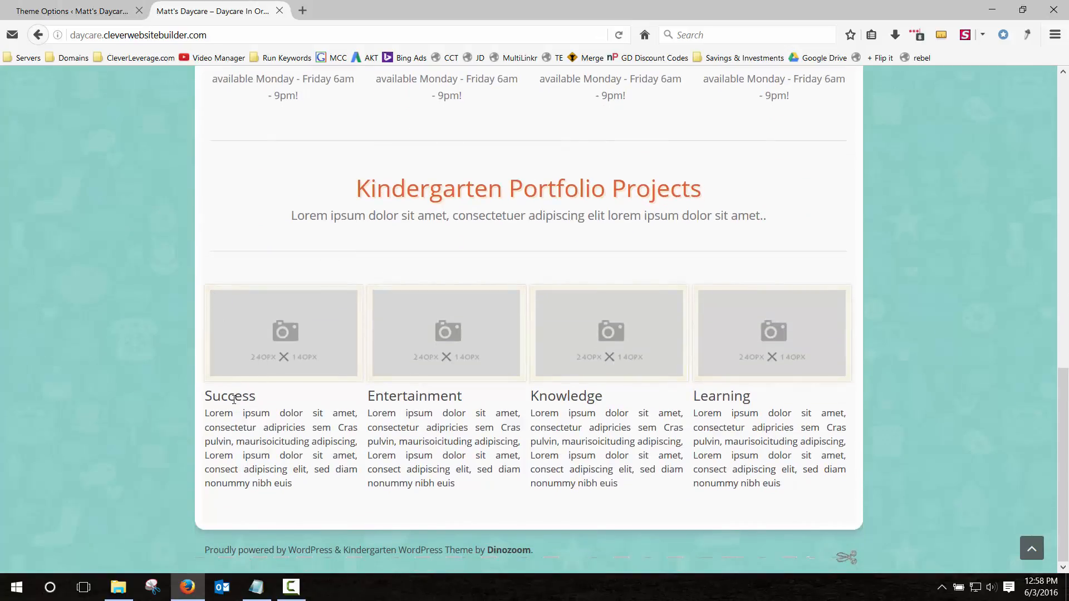
Open the Projects settings in Theme Options.
click(91, 10)
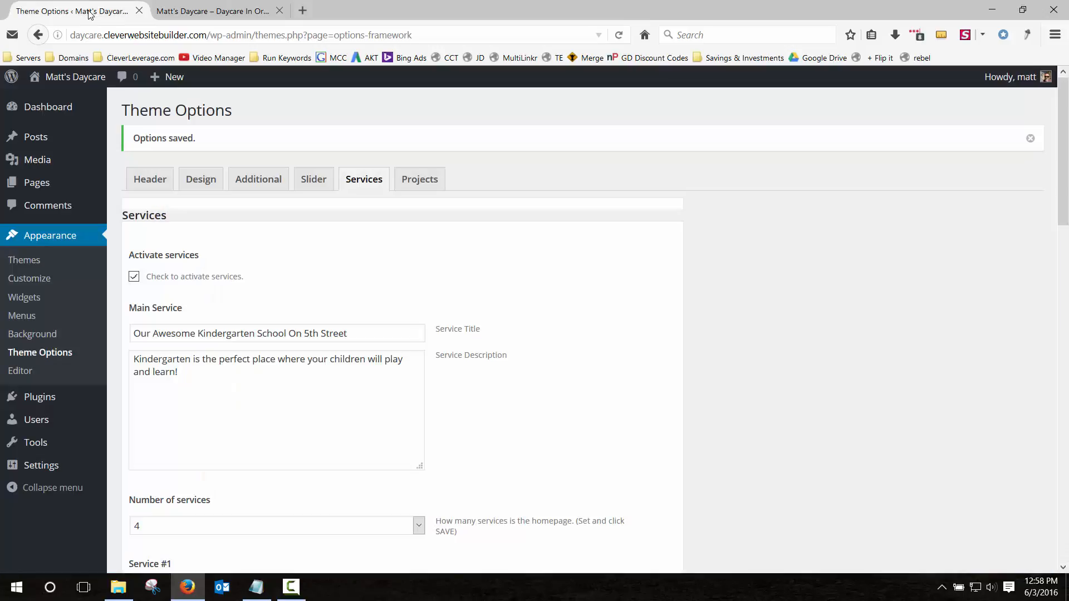
scroll(324, 269, down, 15)
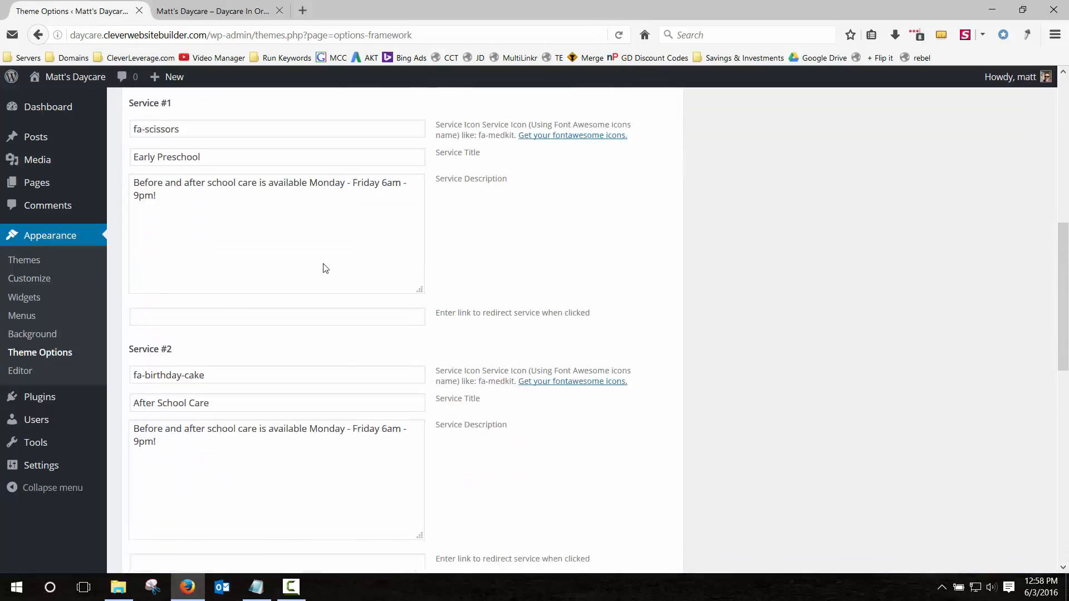
scroll(324, 269, up, 15)
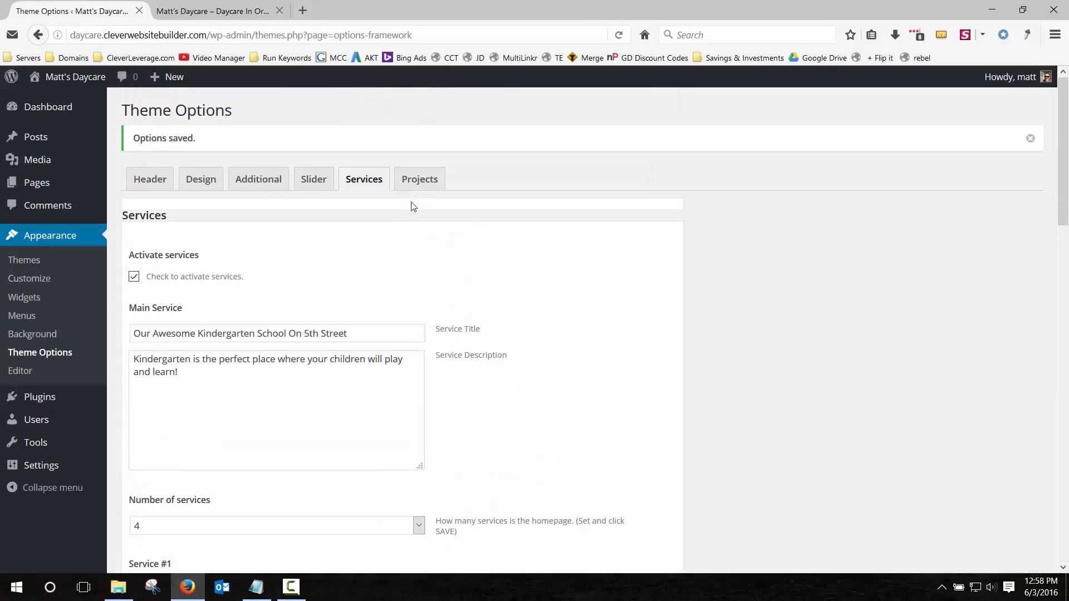
click(420, 184)
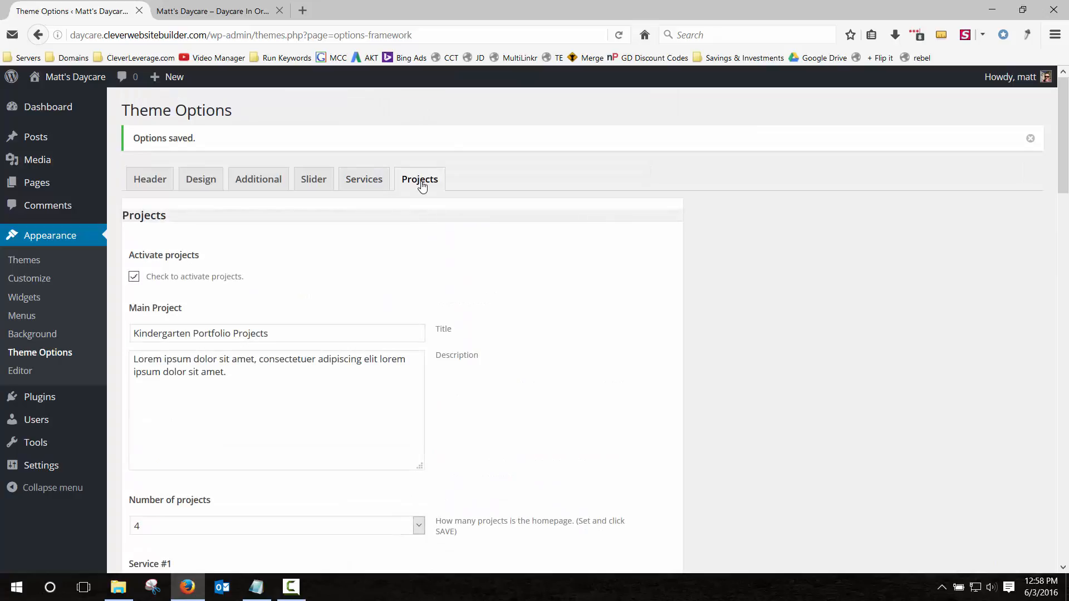
scroll(421, 186, down, 5)
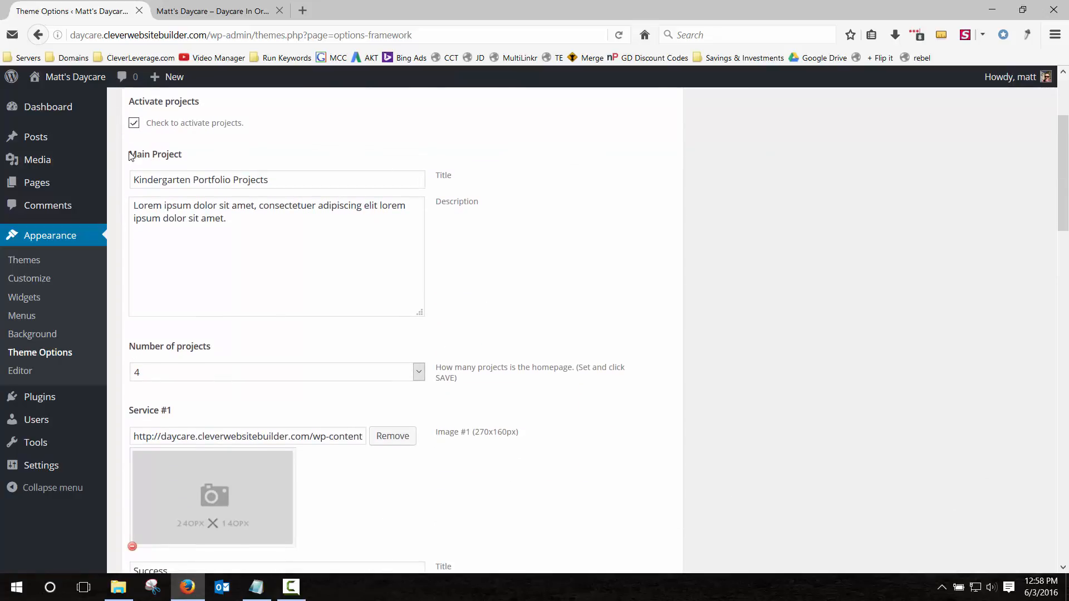
Deactivate the Projects section, save, and check the homepage without it.
click(133, 122)
scroll(692, 468, down, 20)
click(614, 502)
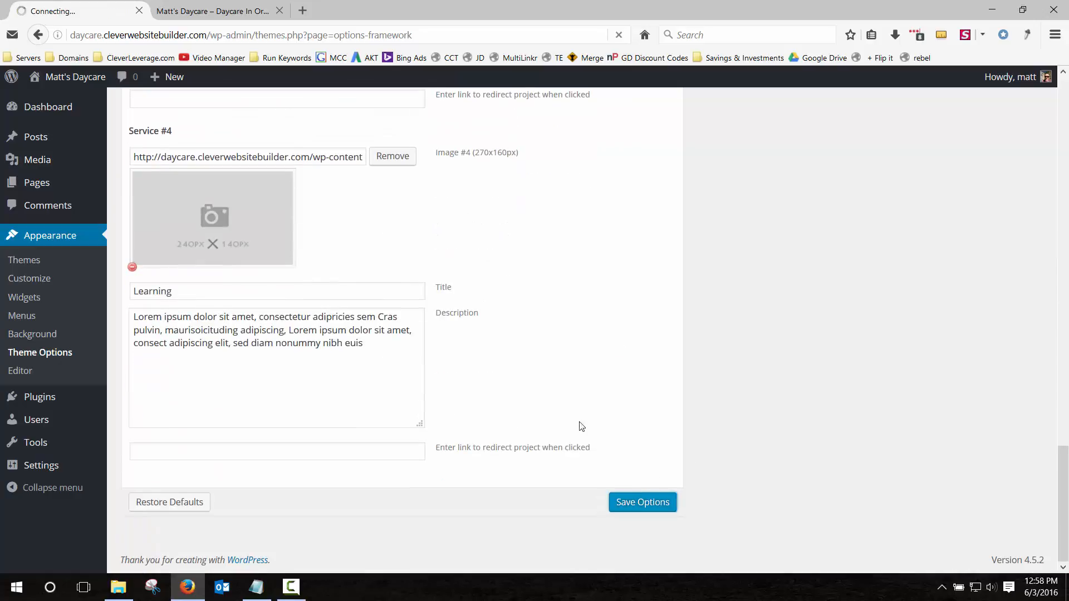
click(217, 11)
key(F5)
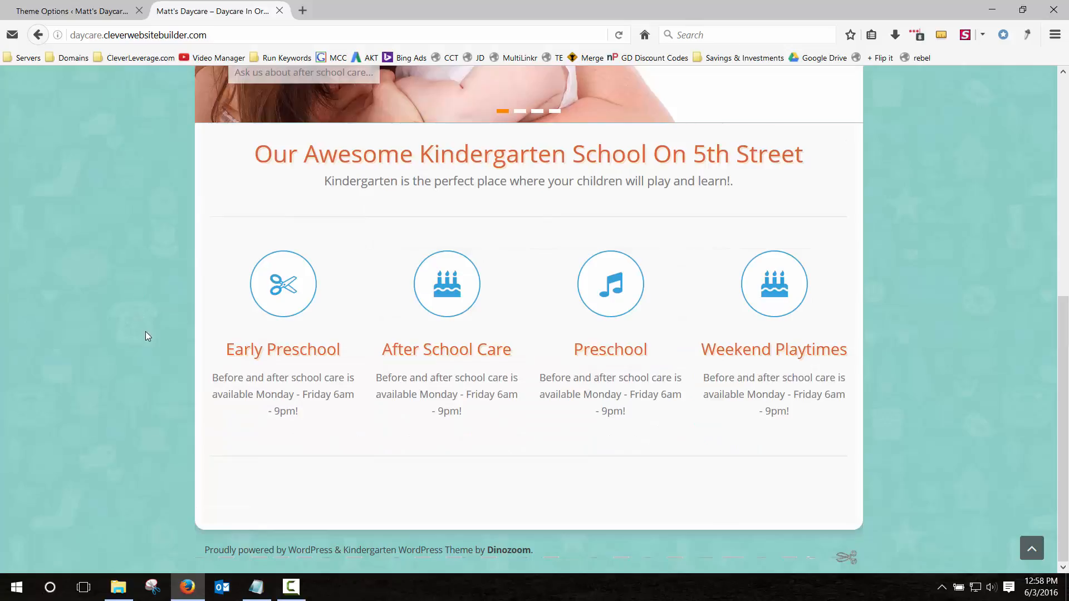
scroll(145, 332, up, 7)
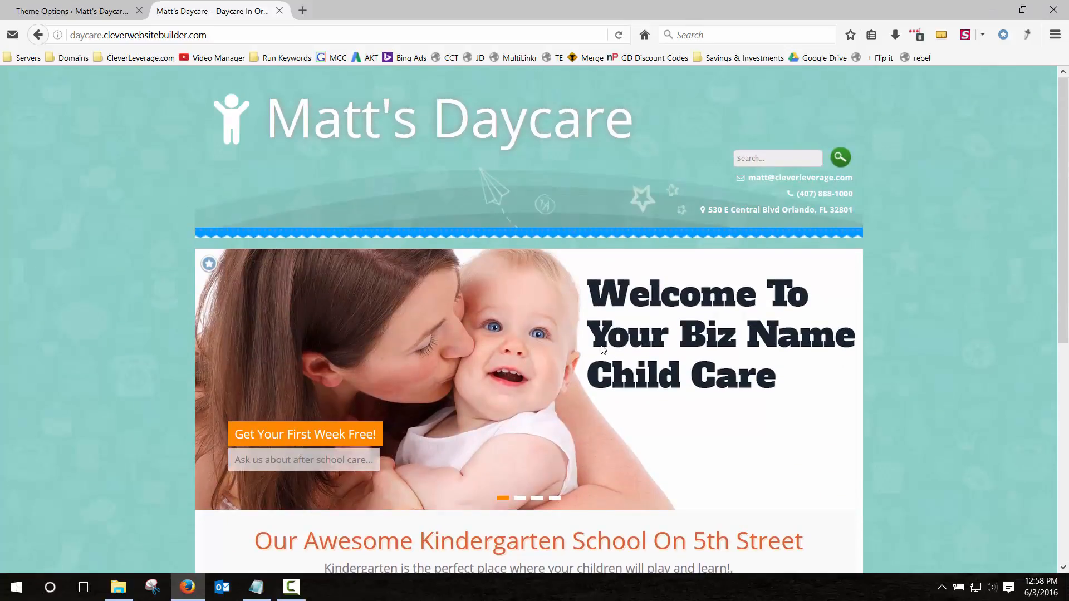
scroll(602, 349, down, 5)
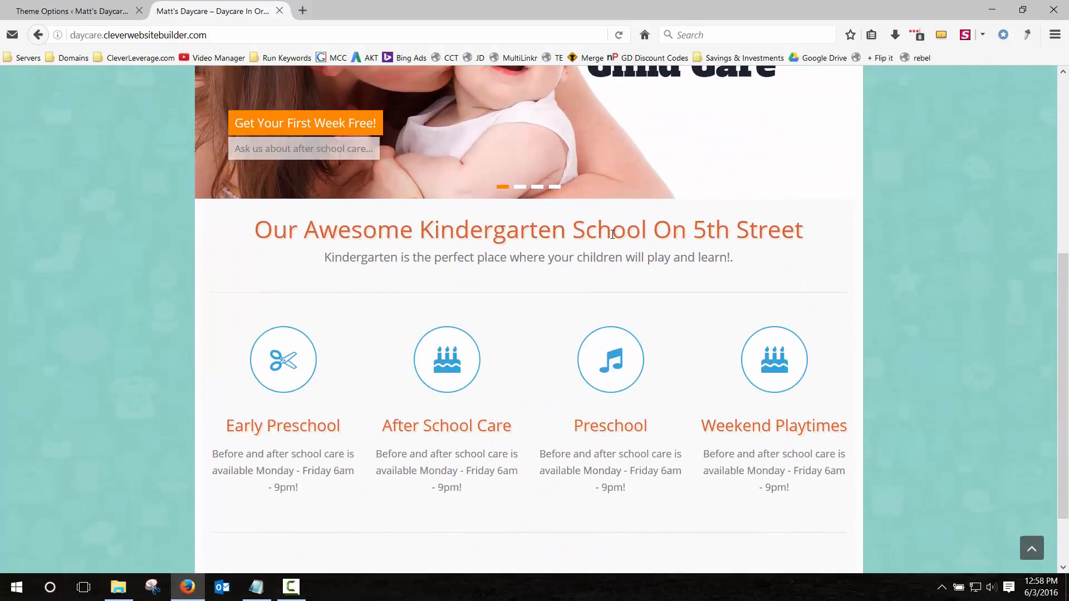
scroll(612, 234, down, 2)
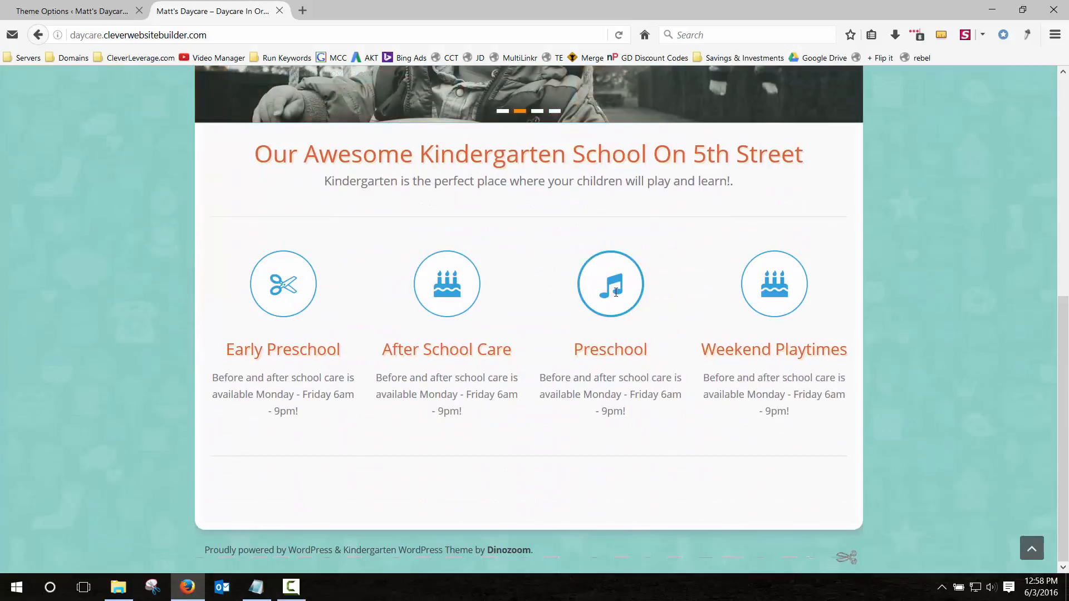
scroll(232, 327, up, 6)
Reactivate projects, save, and view the Kindergarten Portfolio Projects section on the homepage.
click(92, 11)
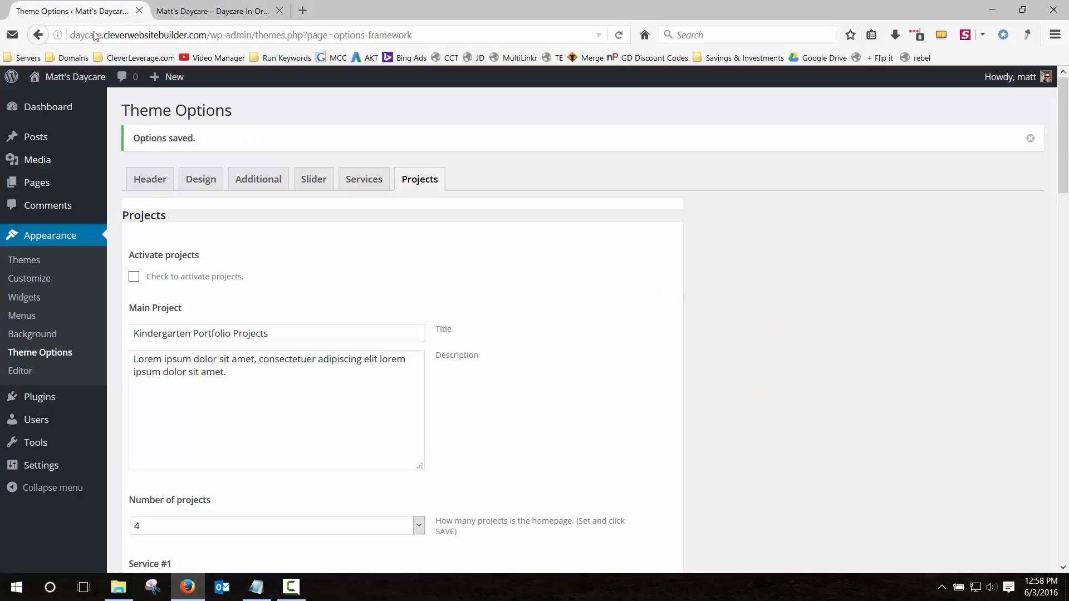
click(133, 276)
scroll(330, 270, down, 20)
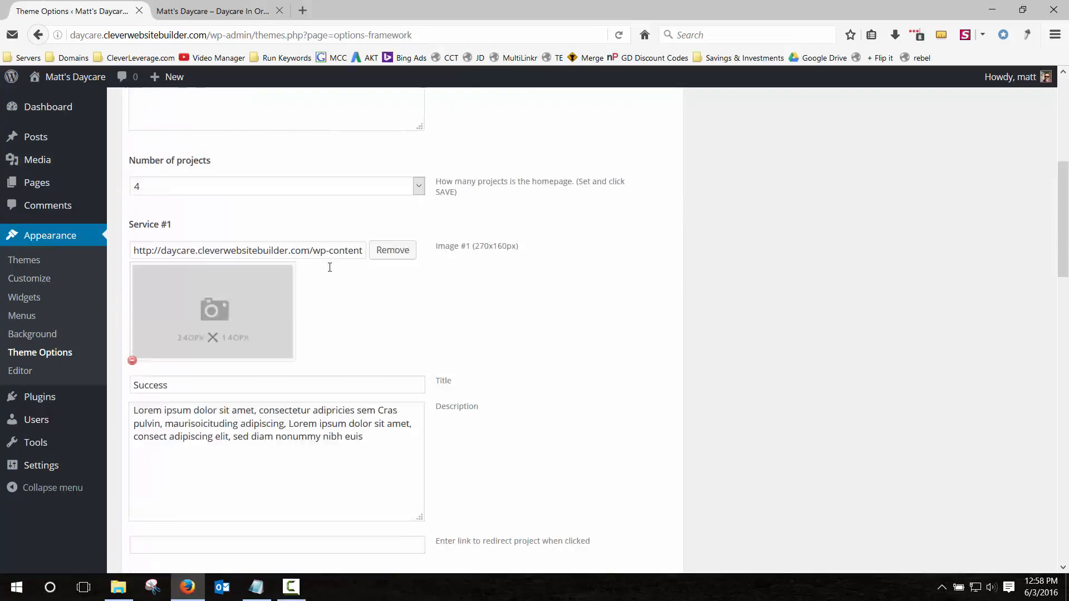
click(630, 506)
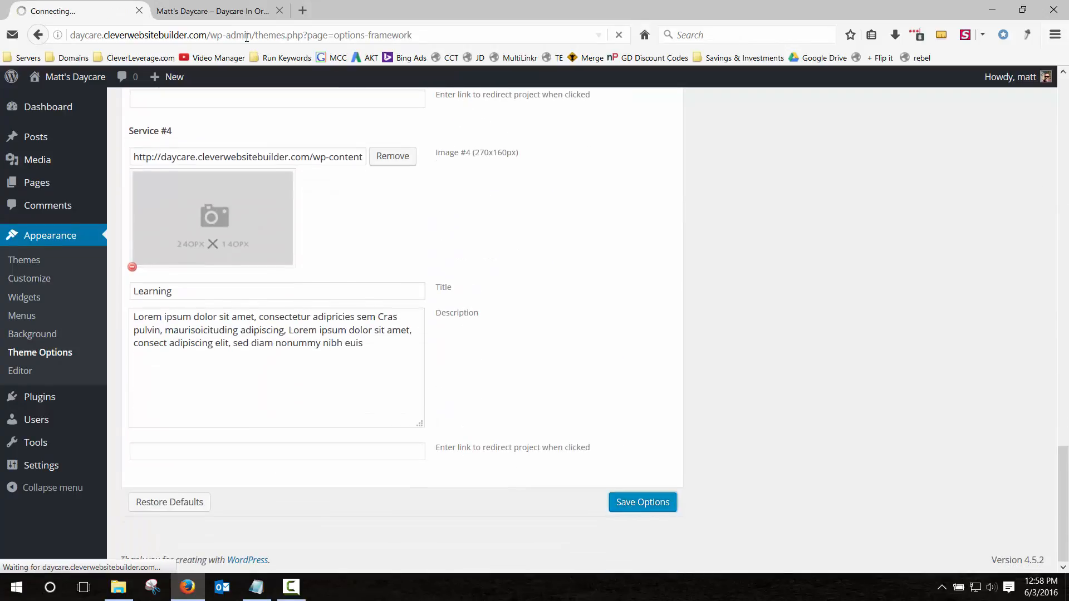
click(230, 12)
click(619, 35)
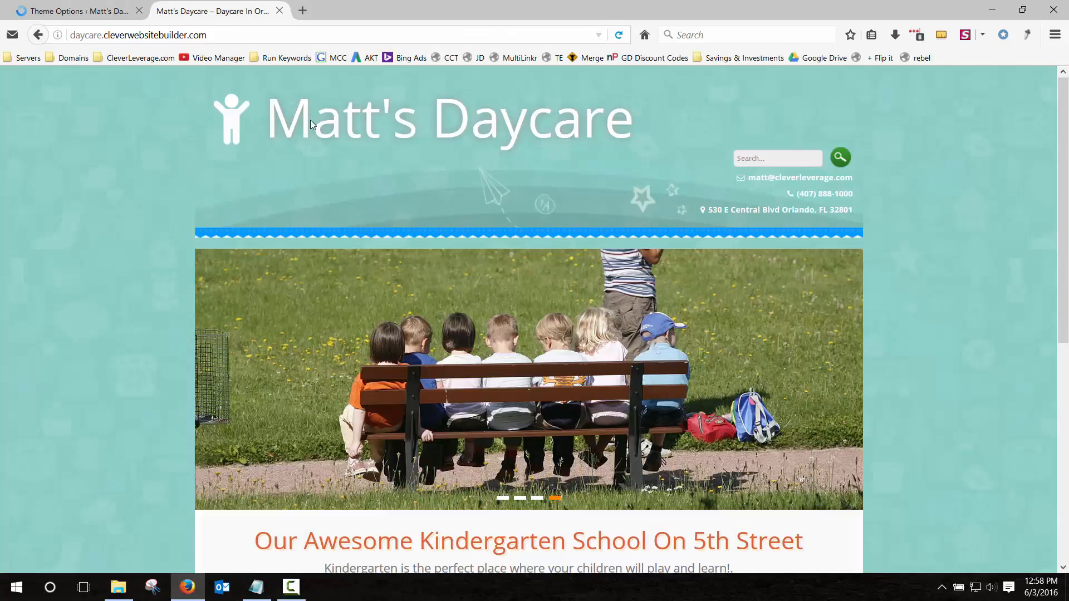
scroll(69, 301, down, 12)
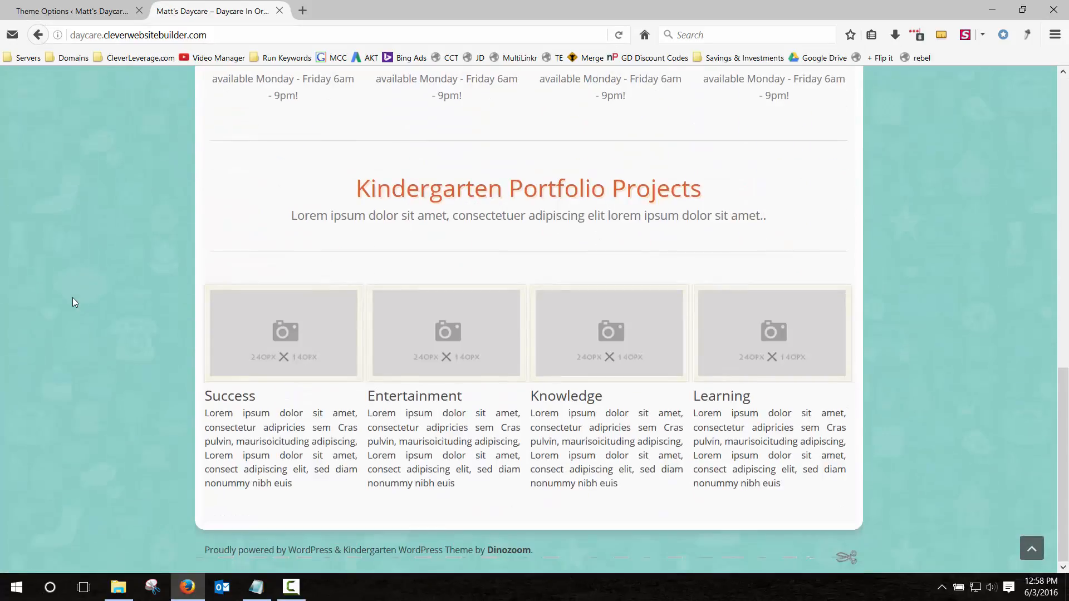
click(95, 11)
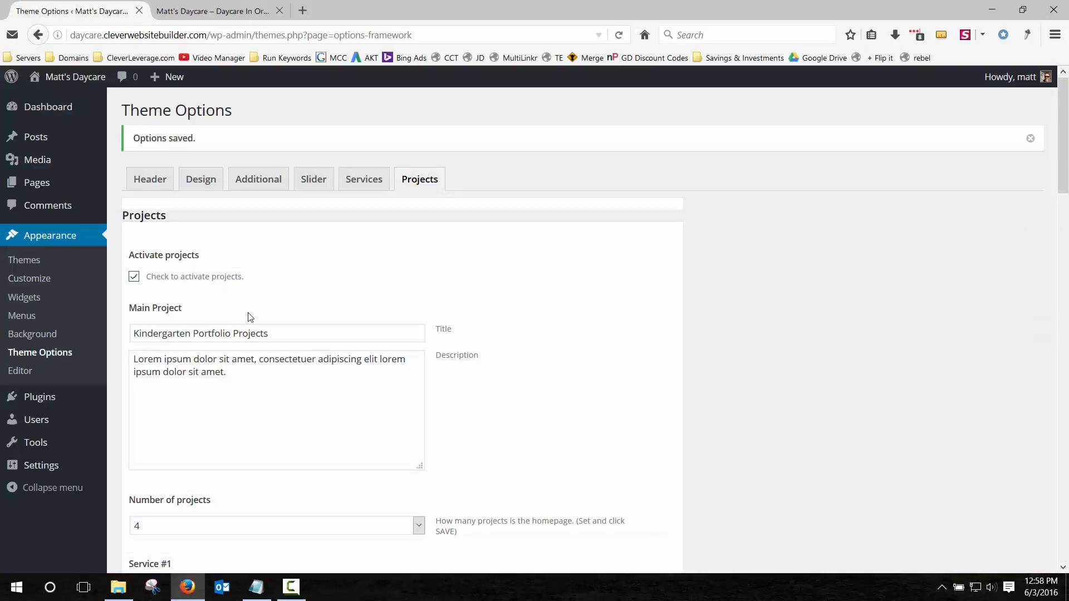
Set the project title to 'See How Much Our Kids Enjoy Their Time!' and description to 'Featured projects and class schedules!'.
scroll(250, 317, down, 6)
scroll(252, 317, up, 7)
scroll(254, 320, down, 3)
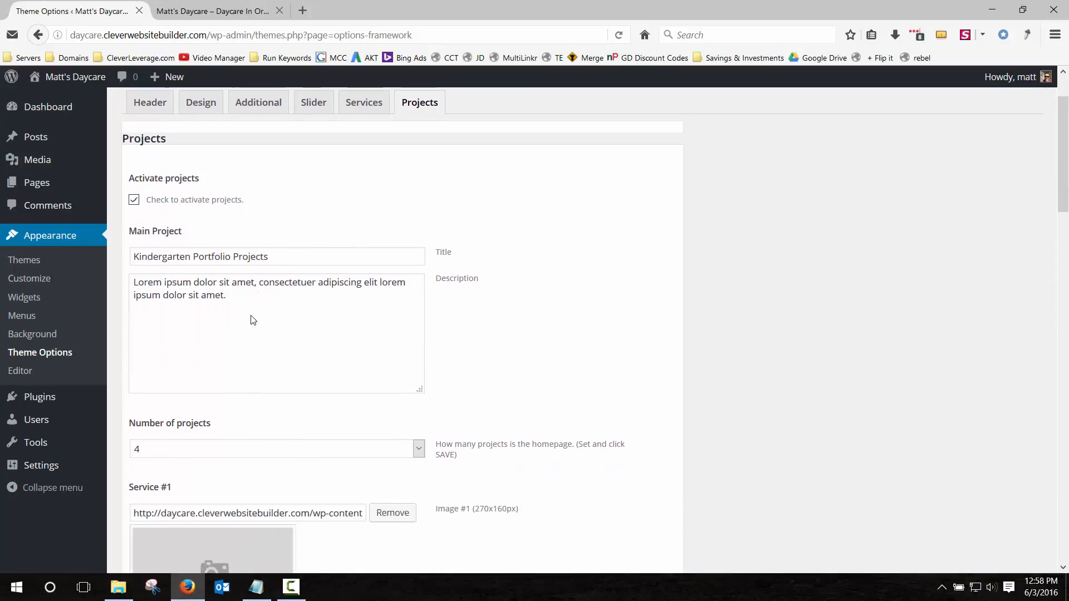
triple_click(290, 257)
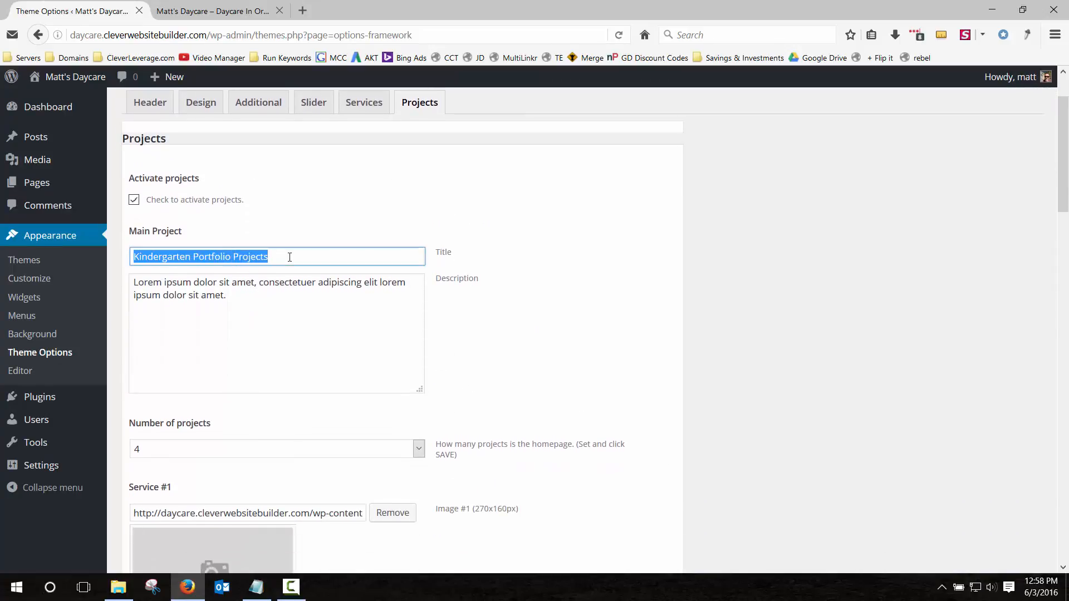
text(See Ho)
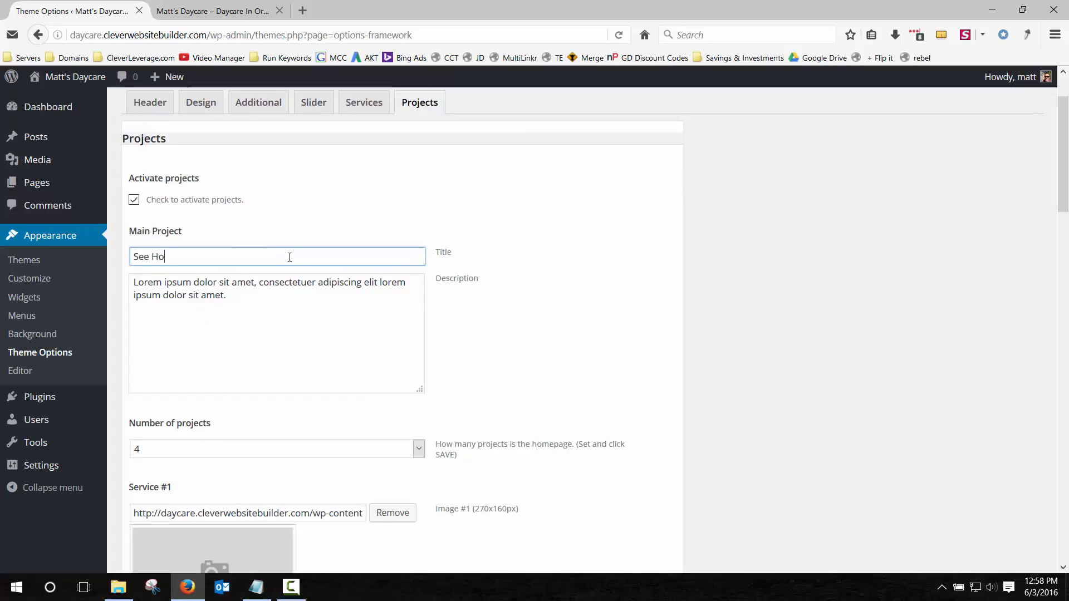
text(w Much Our Kids Enjoy Their)
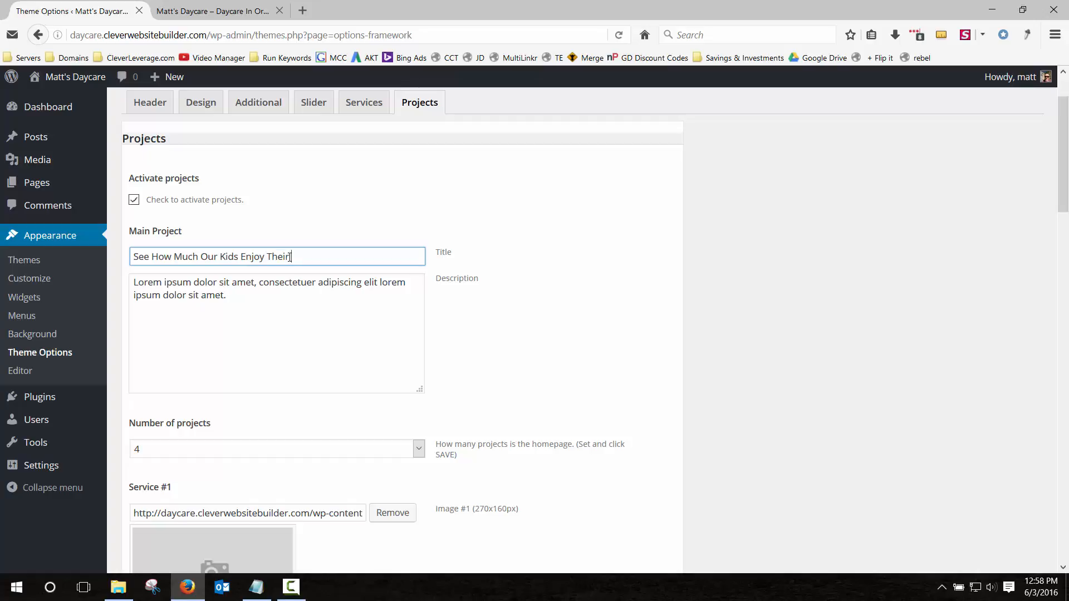
text( Time!)
triple_click(247, 293)
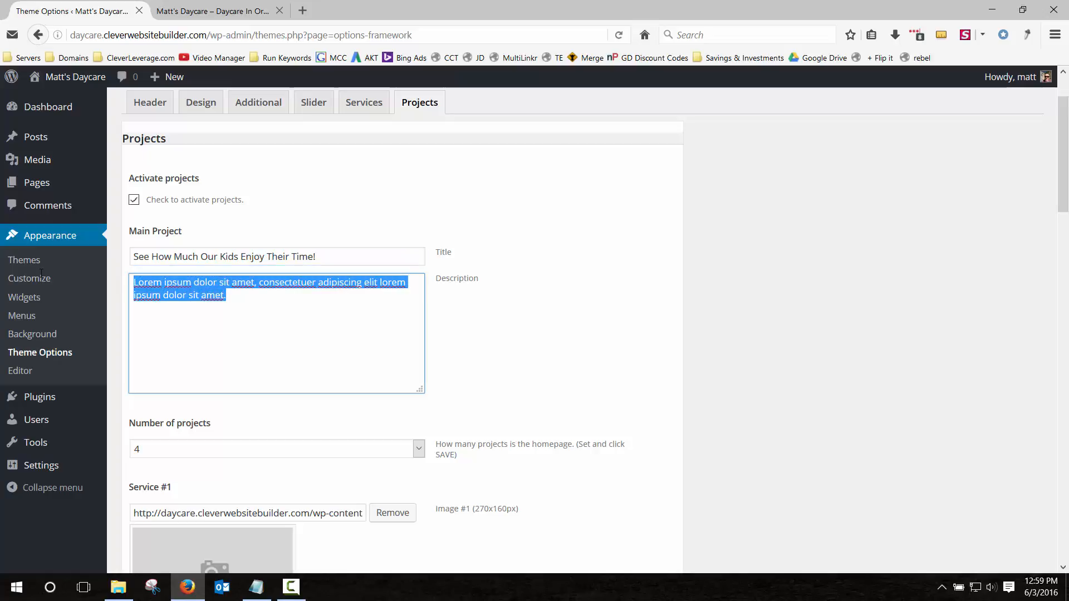
text(Featured proje)
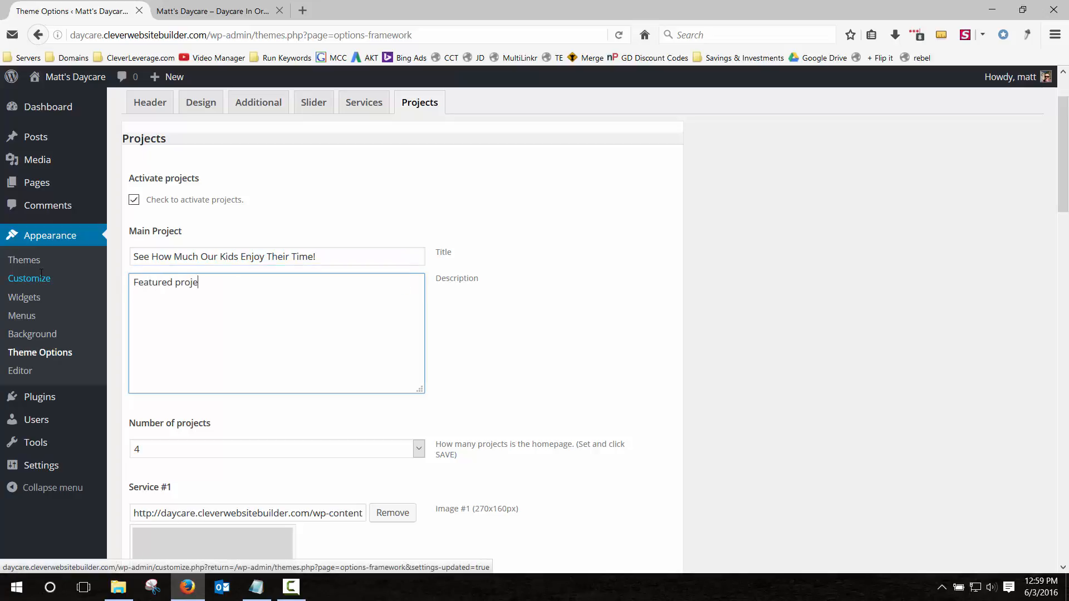
text(cts and class scheduules!)
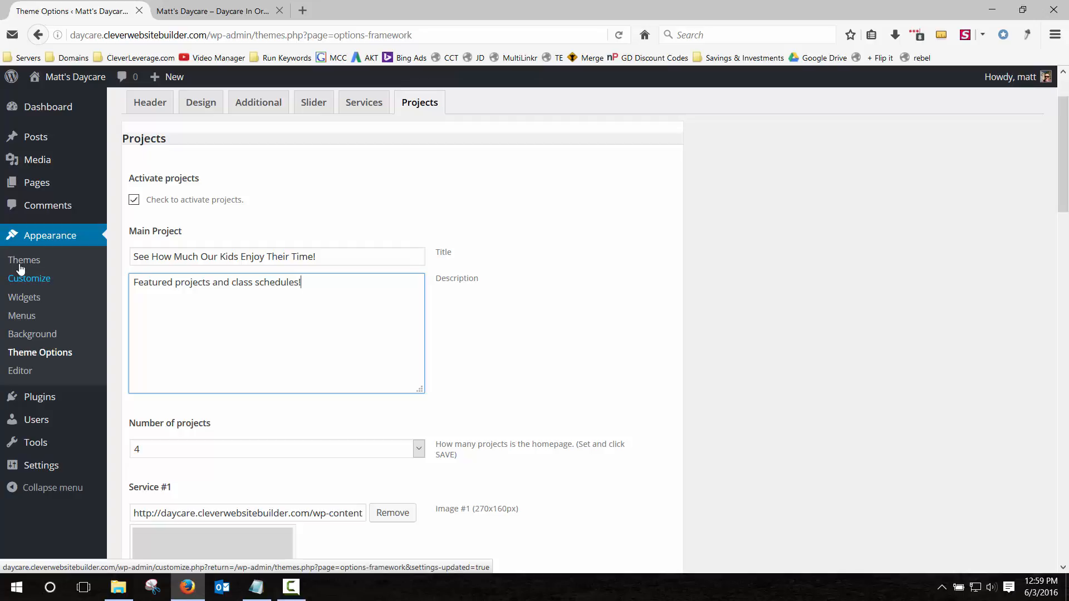
Save the options and reload the homepage to check the new projects heading.
scroll(206, 350, down, 20)
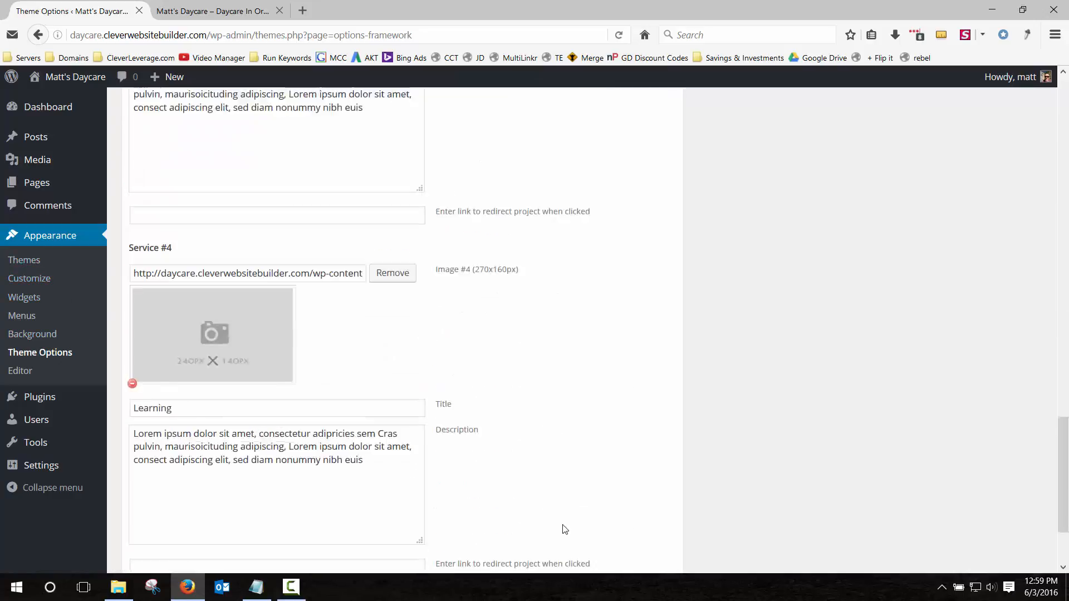
click(618, 533)
click(234, 11)
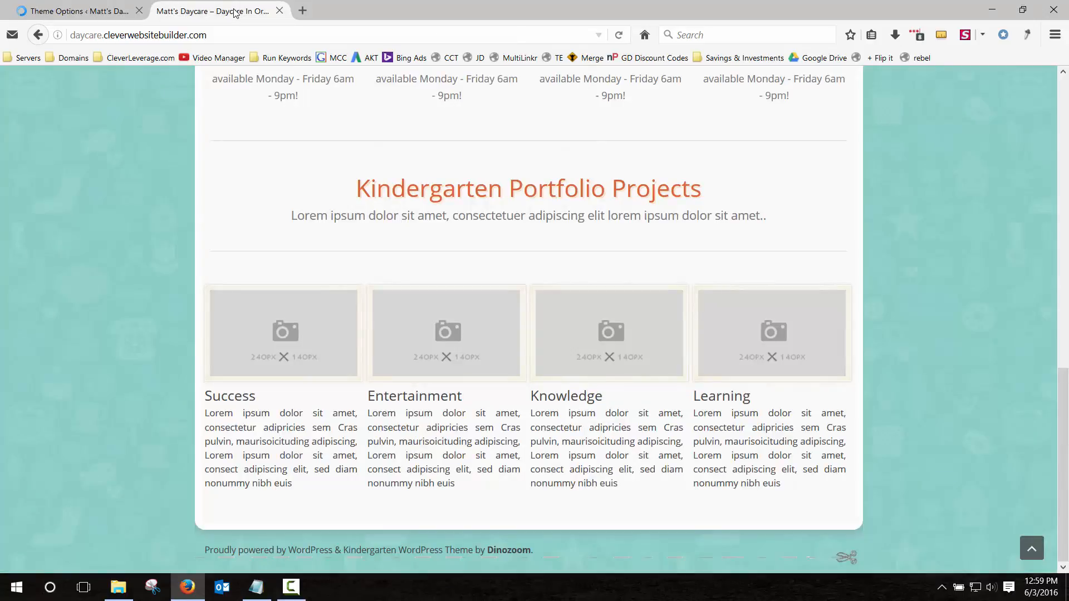
key(F5)
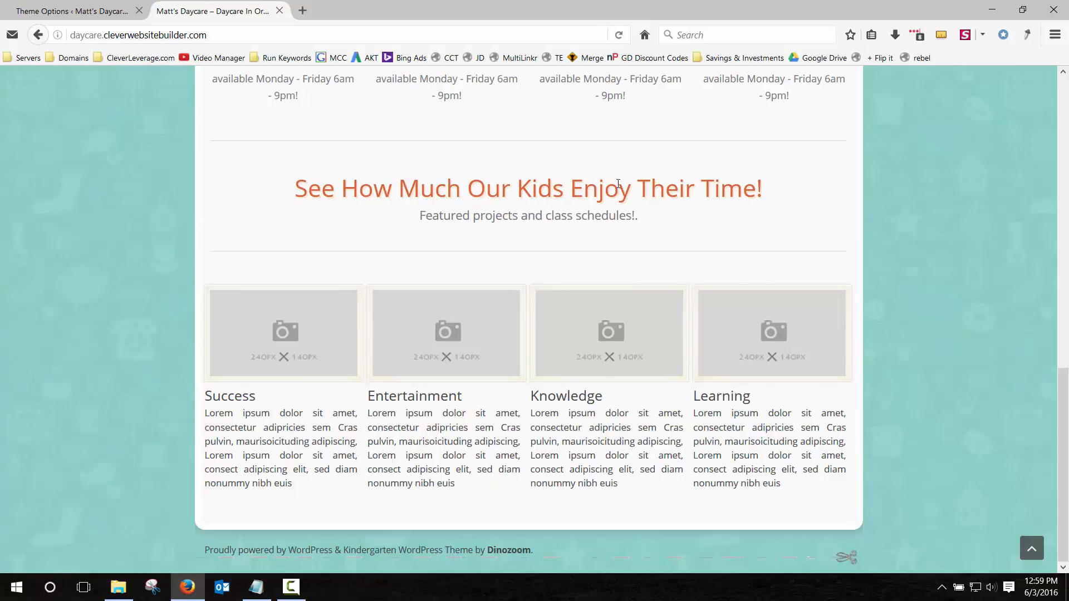
click(66, 10)
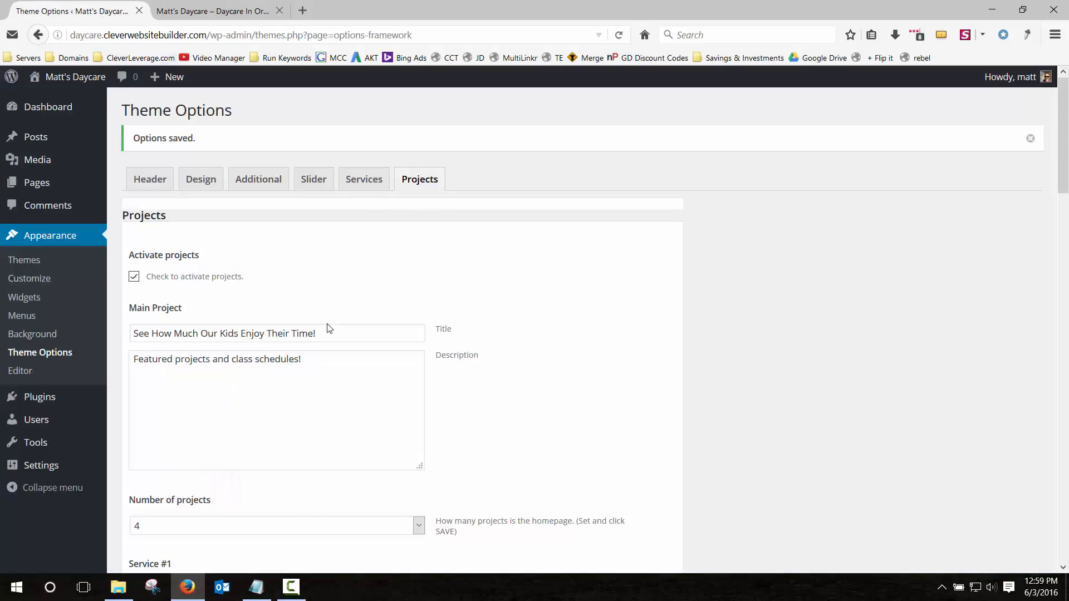
Replace the trailing '!' in the Projects title with '! Time Here'.
click(315, 332)
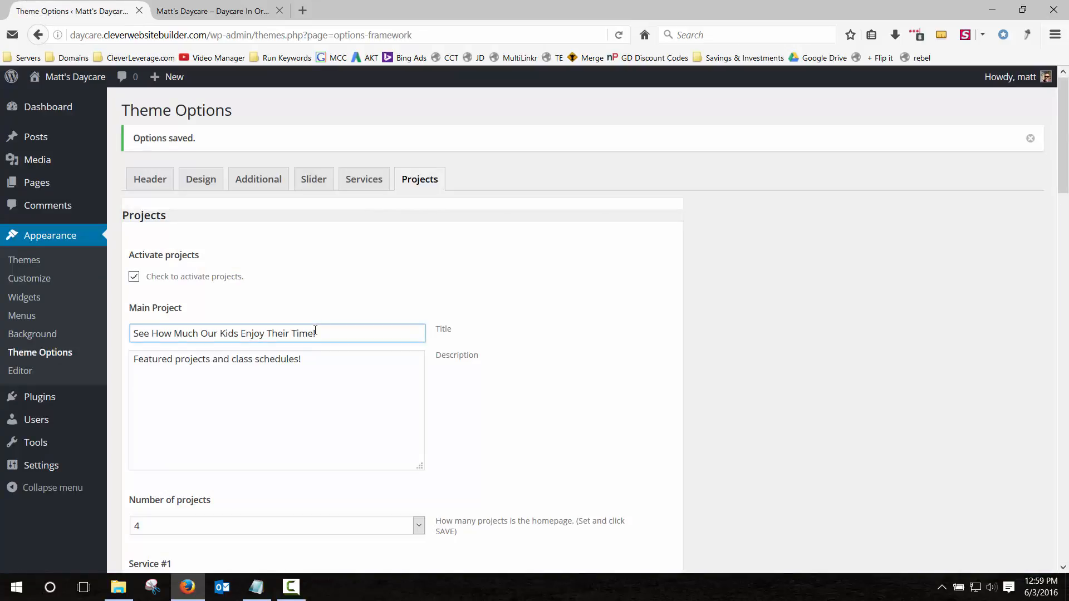
key(BackSpace)
text(! Time Here)
Swap the first project's placeholder image for the smiling baby in a teal hat photo.
scroll(321, 331, down, 5)
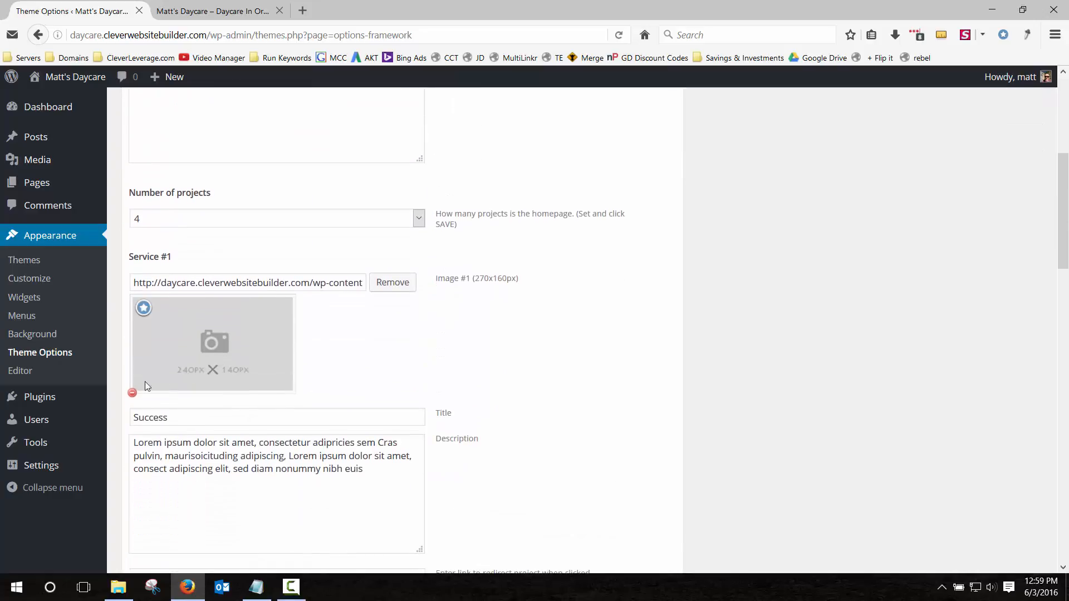
click(132, 392)
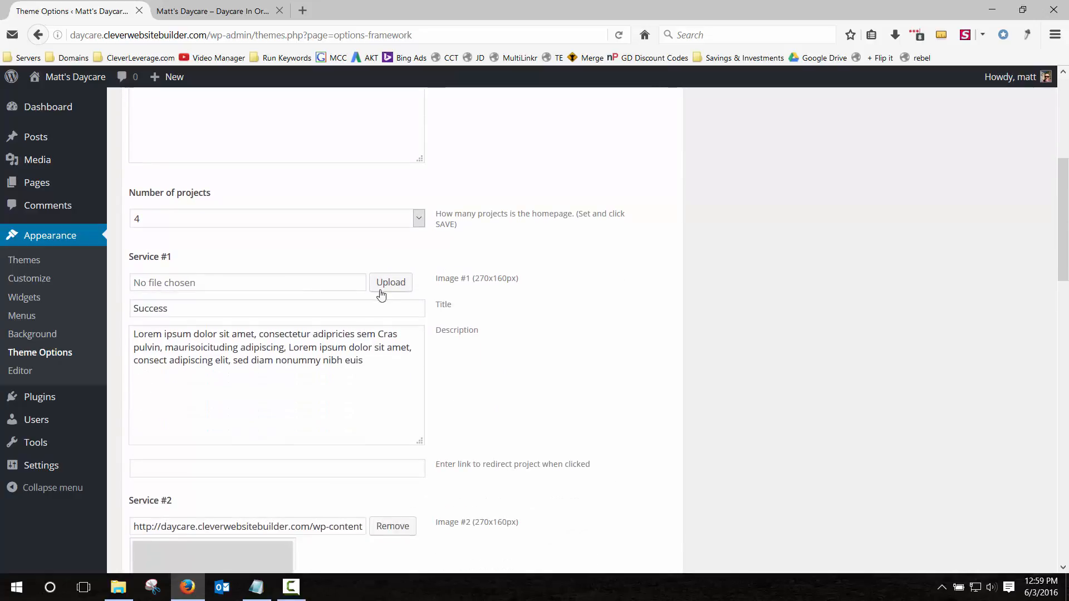
click(389, 283)
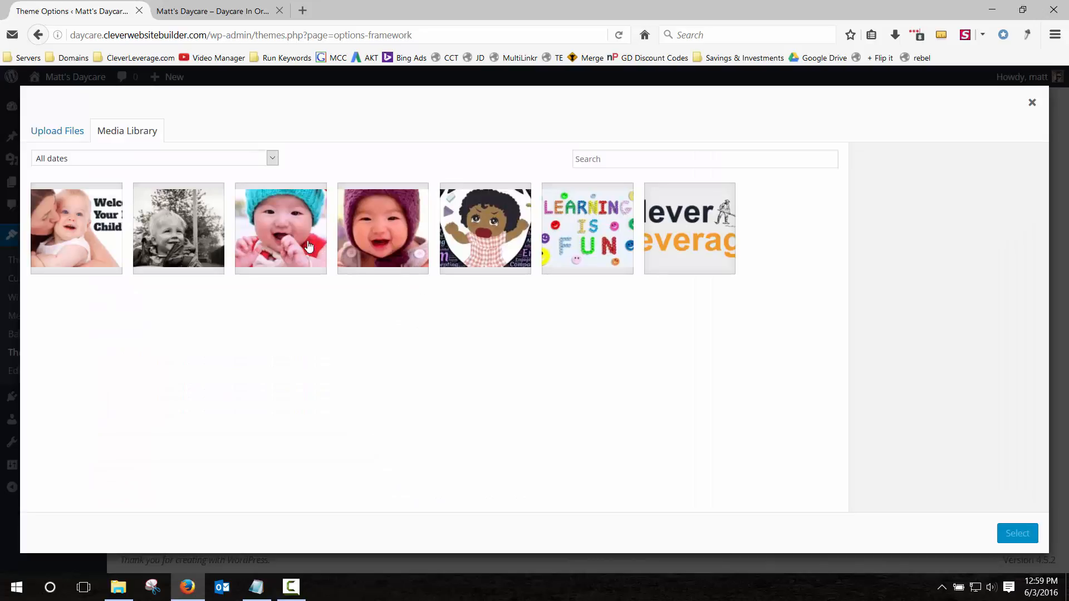
click(271, 223)
click(1017, 534)
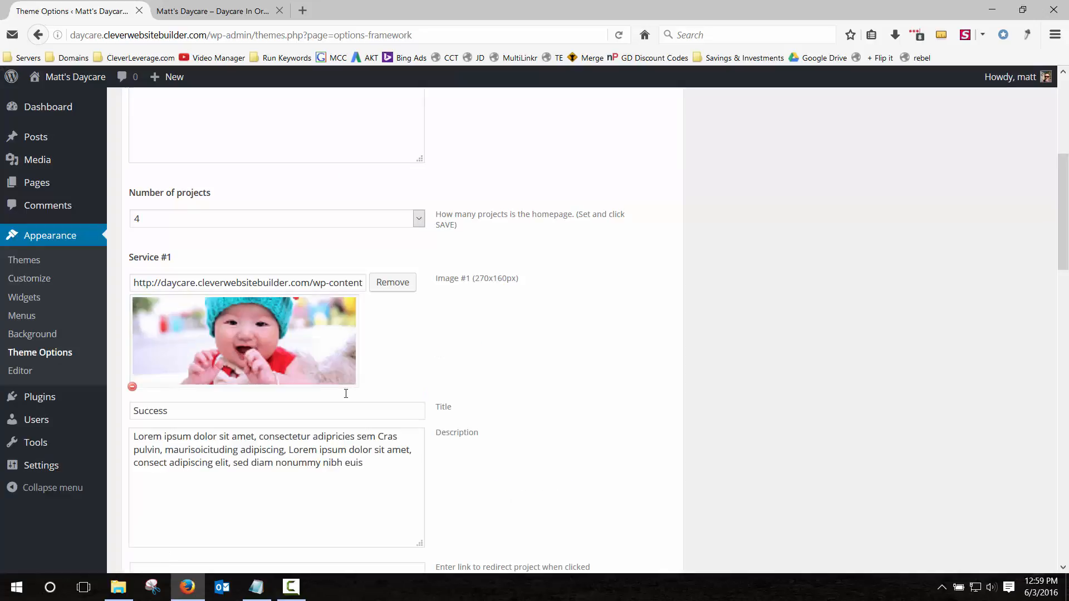
Retitle the first project from 'Success' to 'Pres School'.
scroll(346, 399, down, 3)
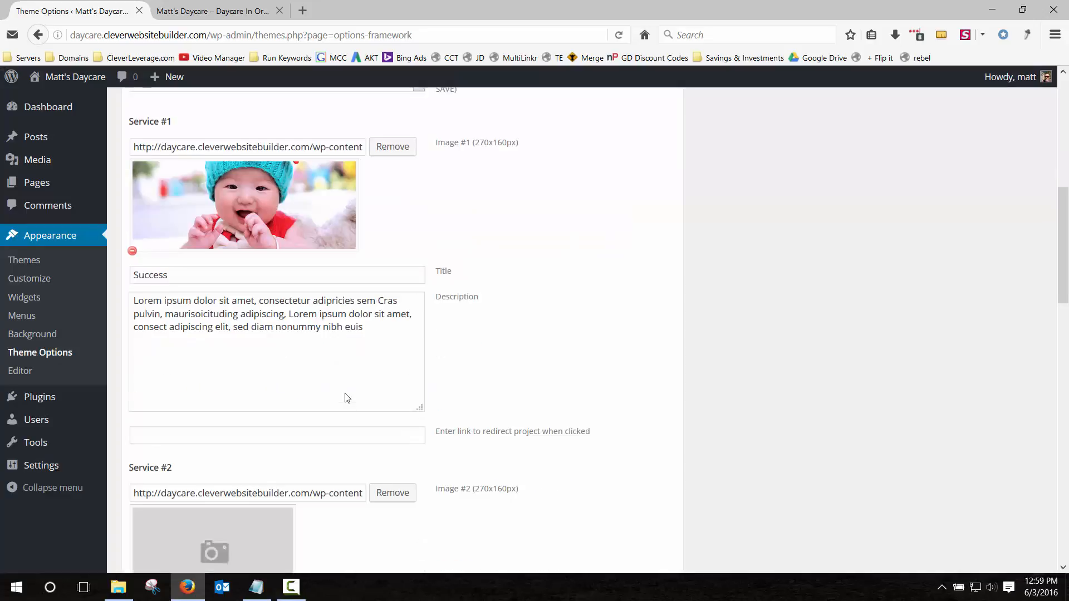
double_click(268, 259)
text(Pres)
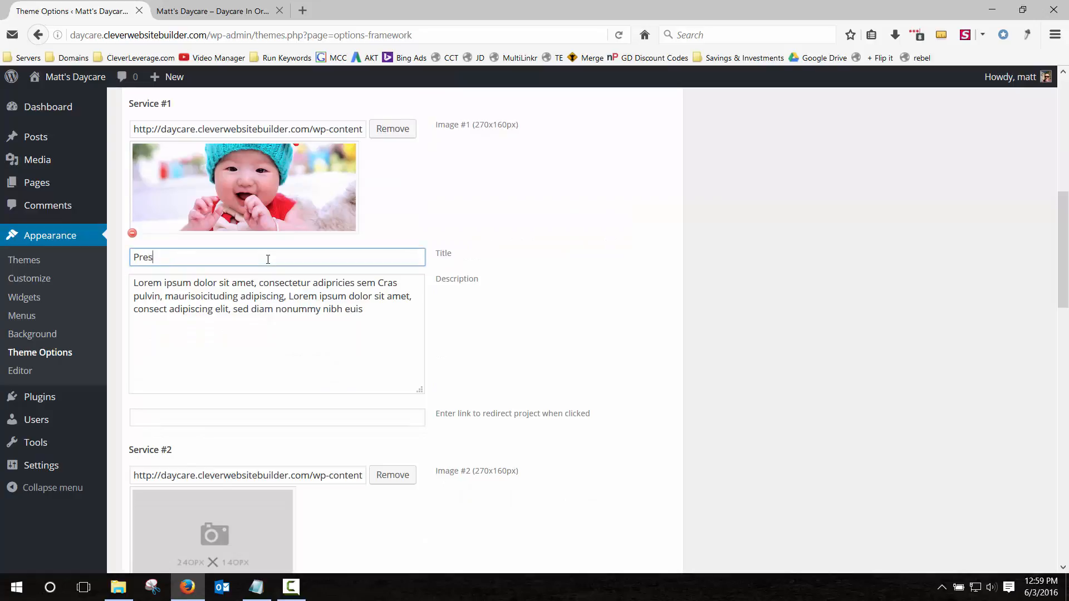
text( School)
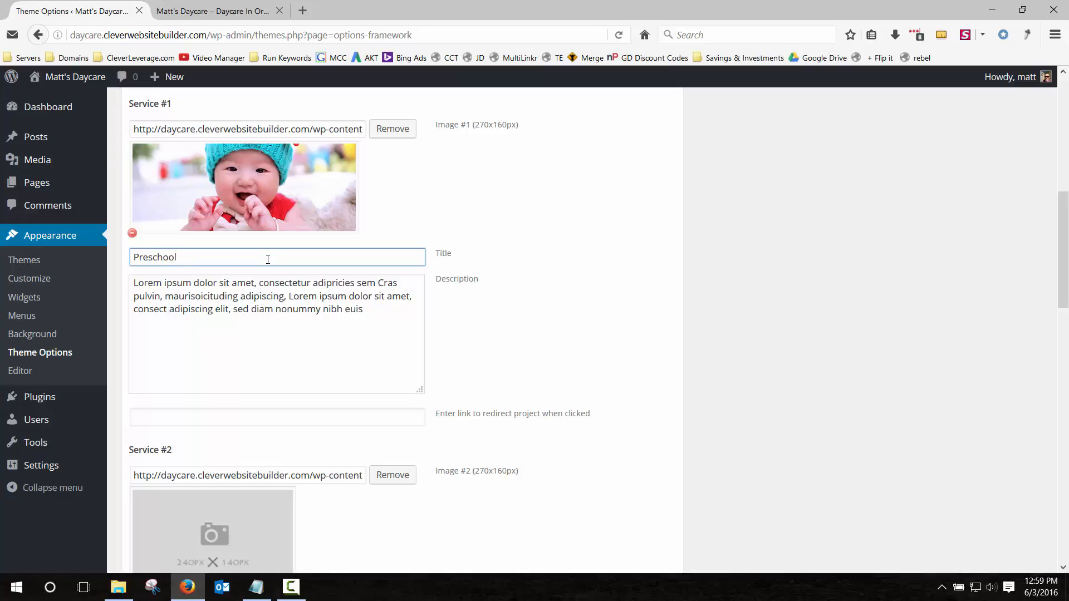
Retitle Service #1 'Preschool Aftercare' and describe preschoolers safely watched by XX child care specialists.
text(Aftercare)
drag(383, 321, 94, 266)
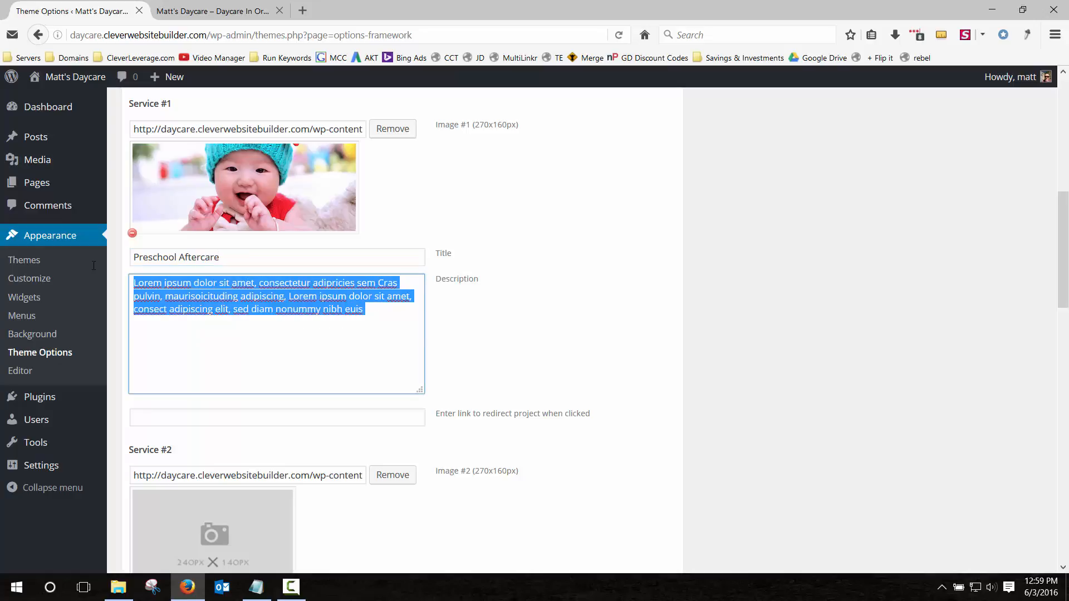
text(Our preschoolle)
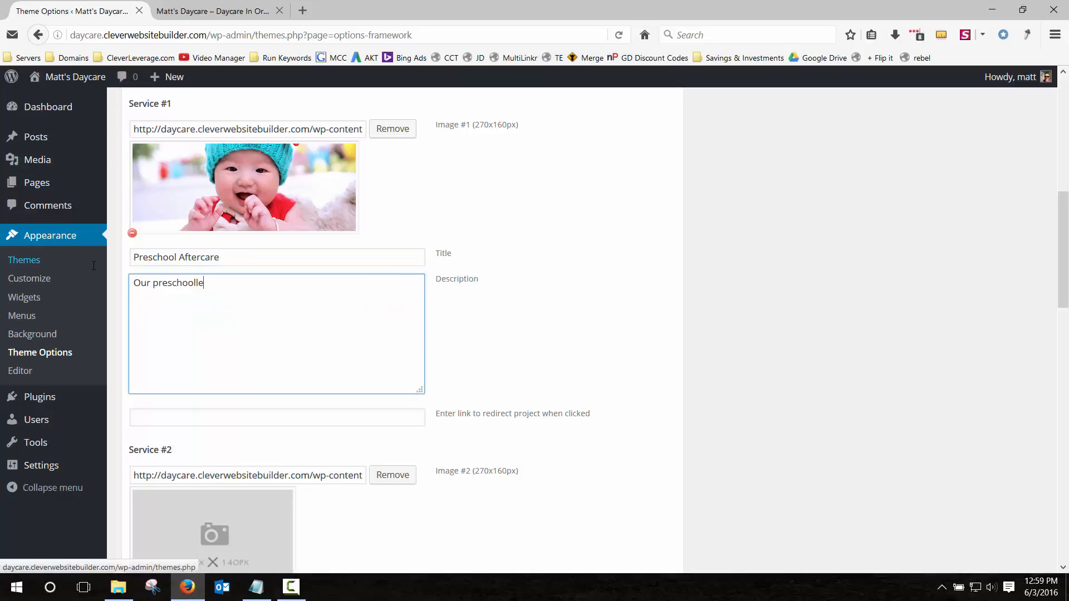
key(BackSpace)
key(BackSpace)
text(e)
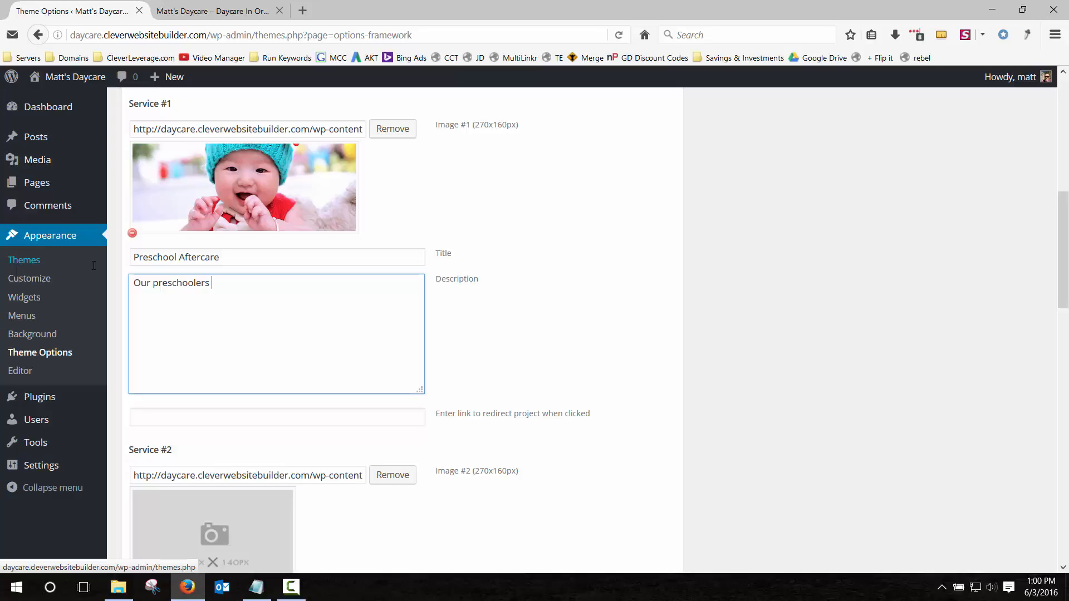
text(are safely watched by XX amount of)
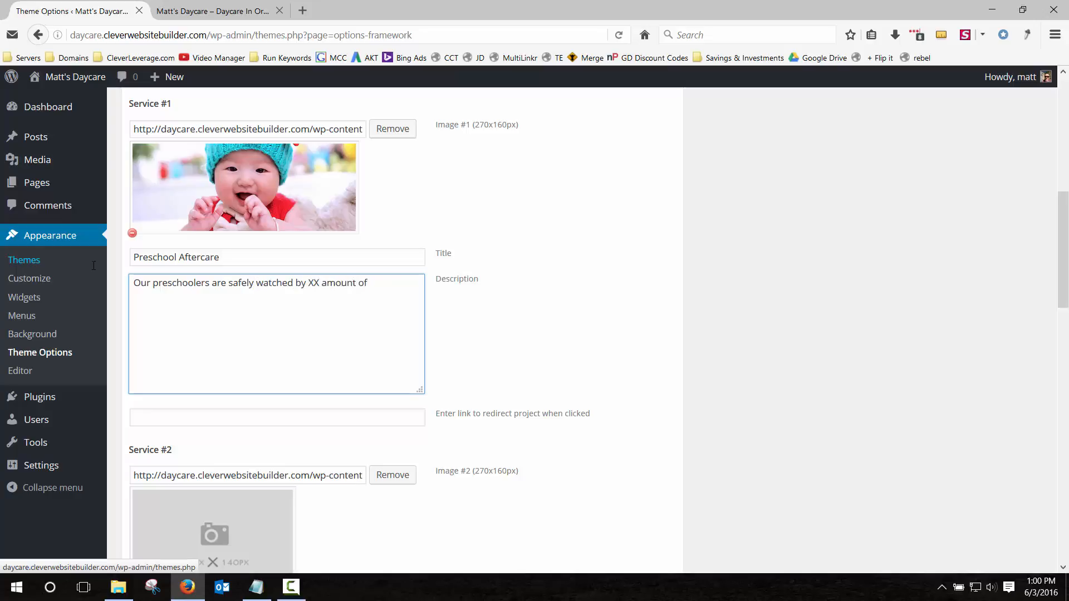
text( child care specialists)
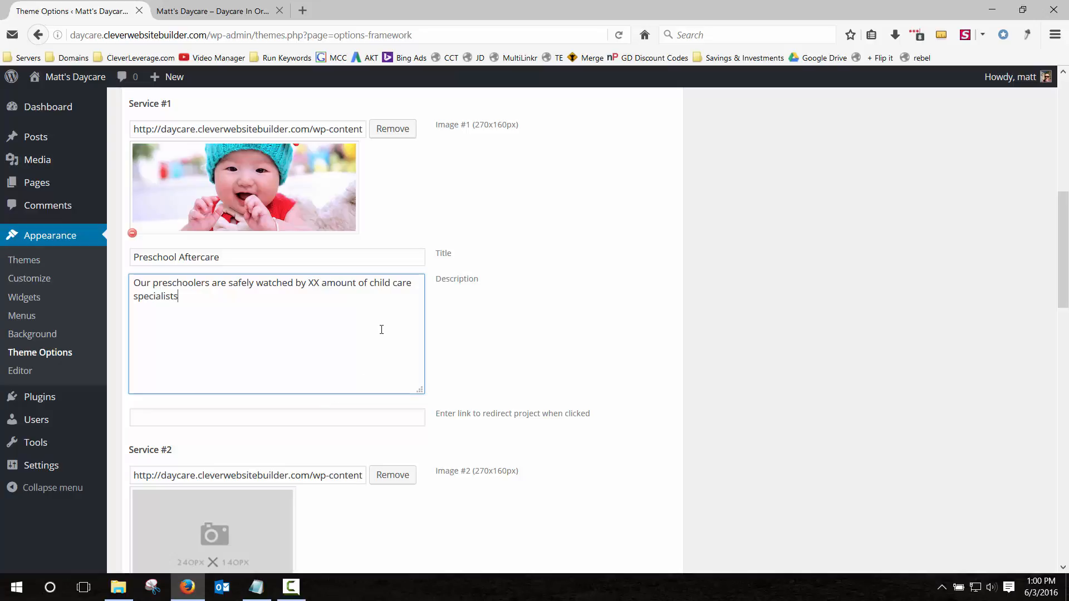
scroll(278, 398, down, 3)
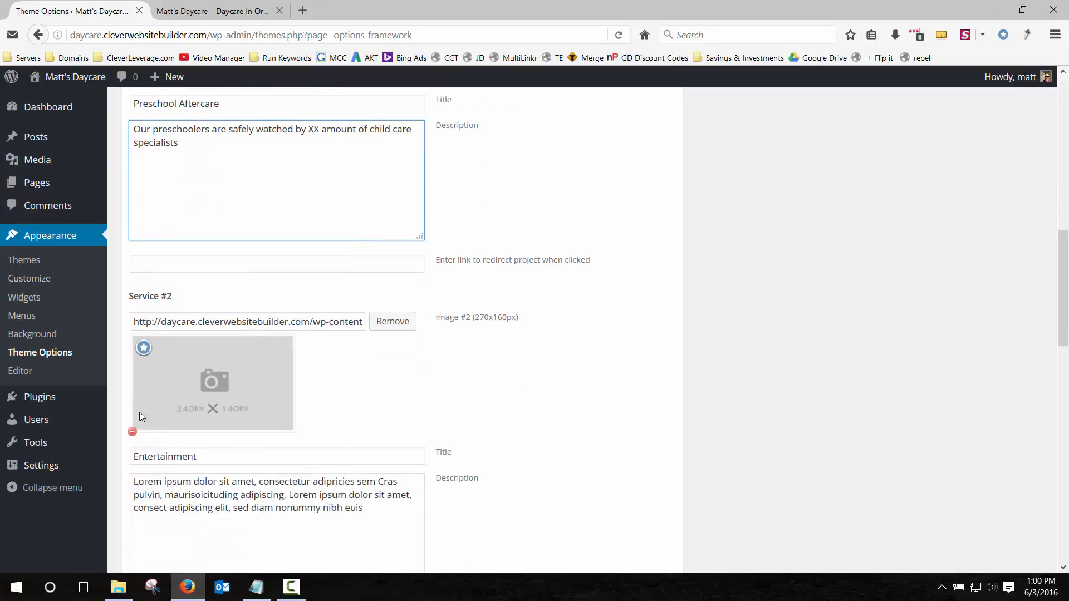
Replace the Service #2 placeholder image with the cartoon child picture.
click(132, 432)
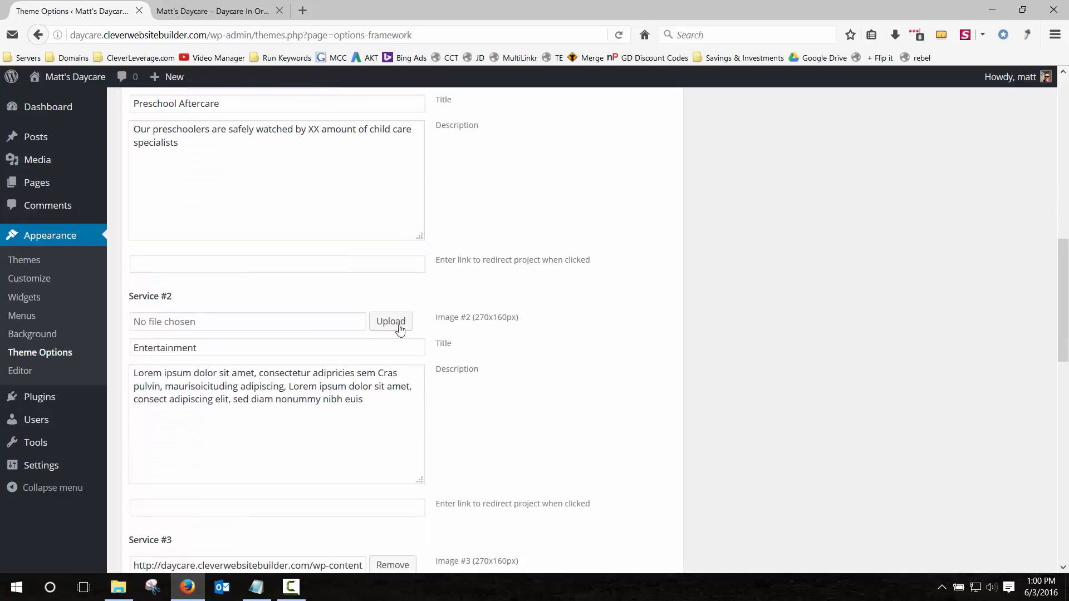
click(398, 327)
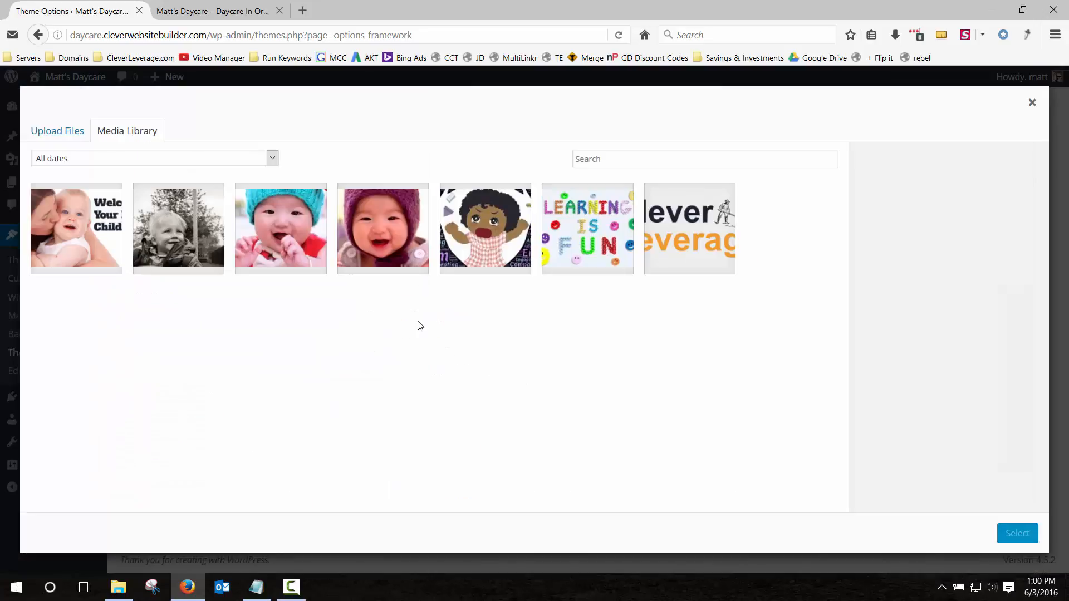
click(485, 258)
click(1017, 533)
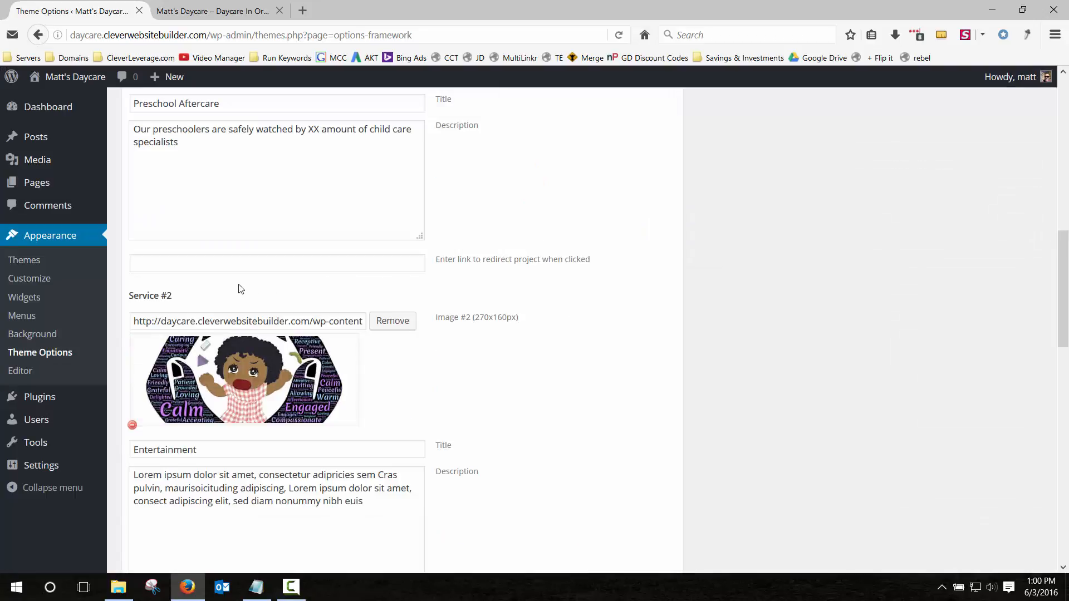
scroll(240, 288, down, 3)
scroll(241, 289, down, 5)
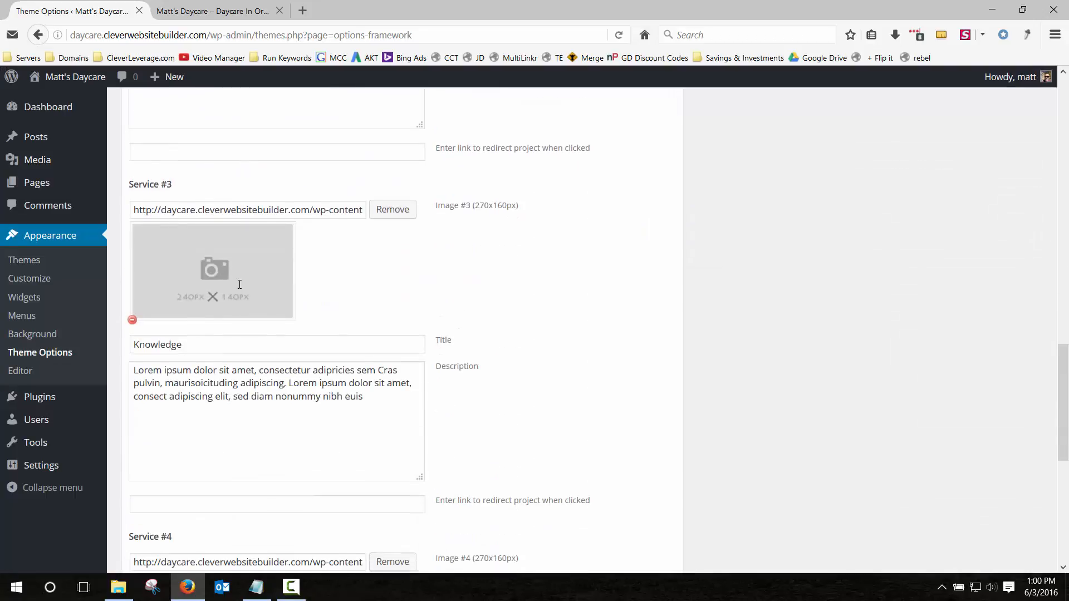
Replace the Service #3 placeholder image with the swing photo.
click(132, 313)
click(374, 207)
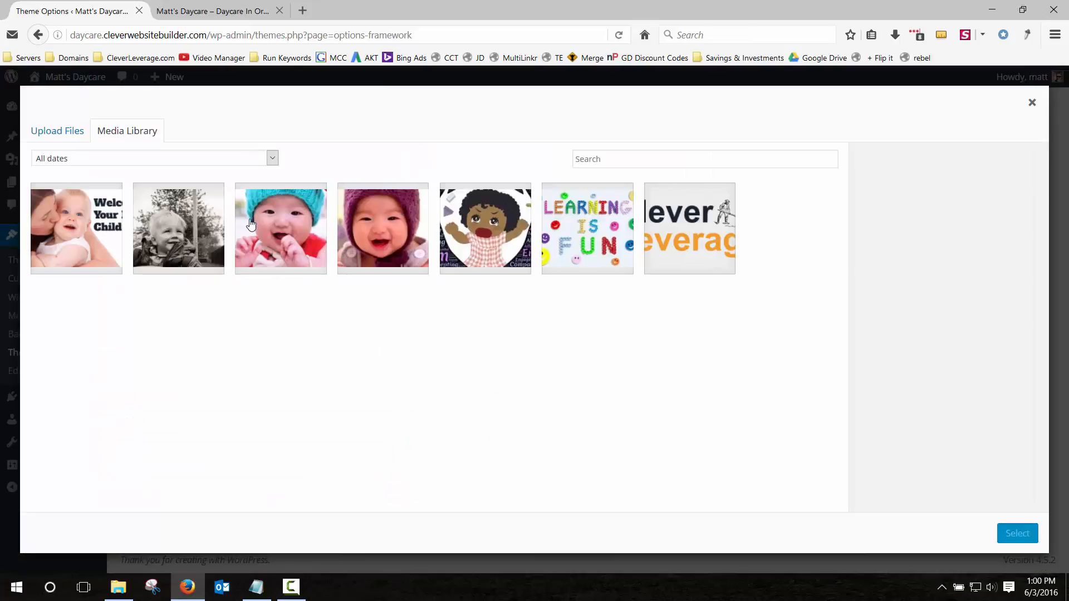
click(220, 226)
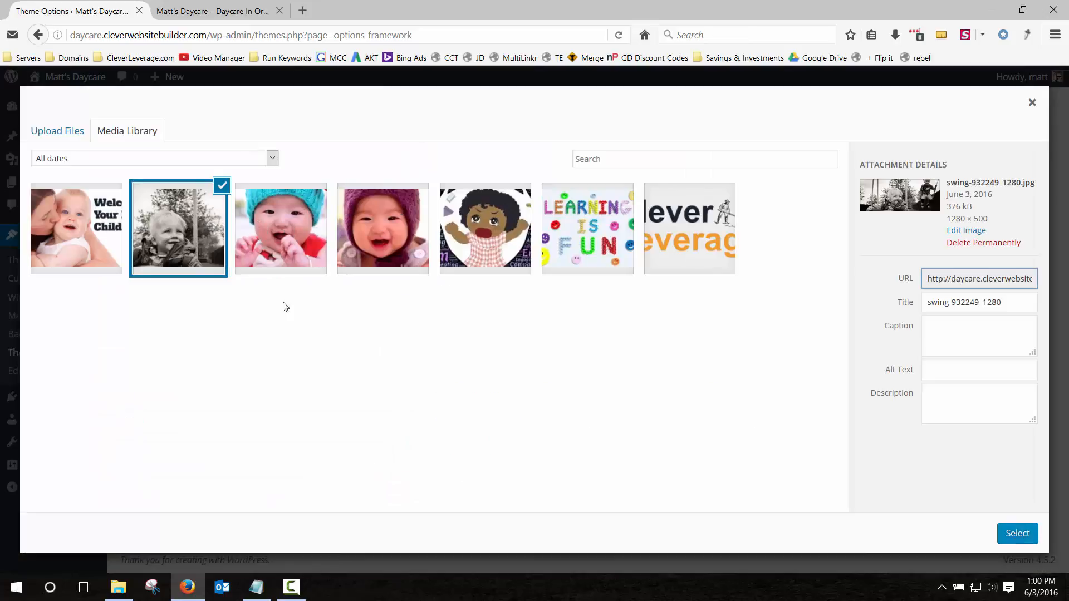
click(1017, 539)
scroll(414, 300, down, 5)
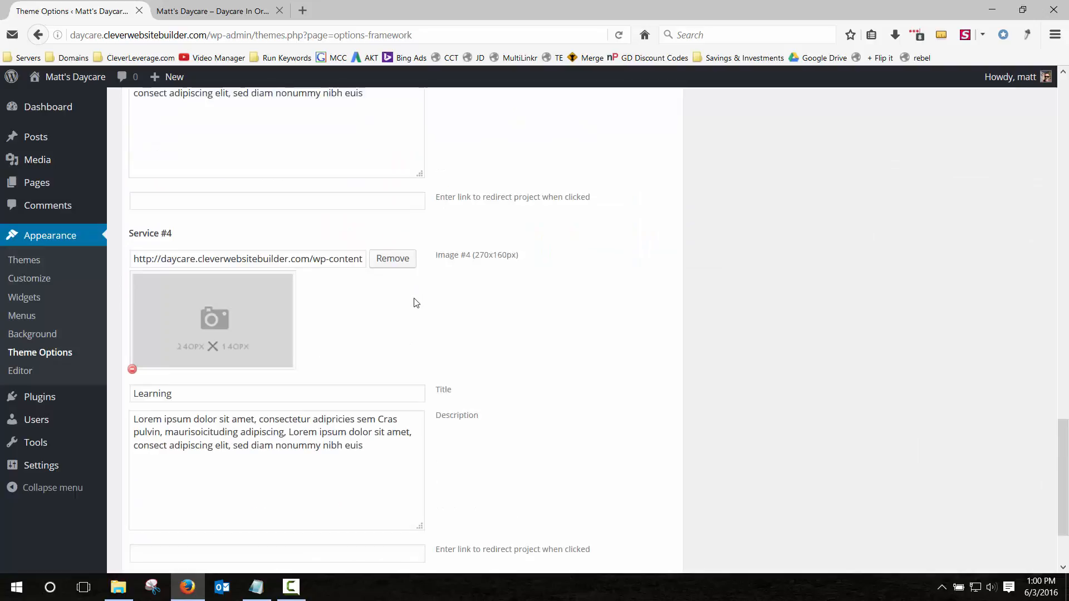
Give Service #4 the purple-hat baby image and save the theme options.
click(132, 356)
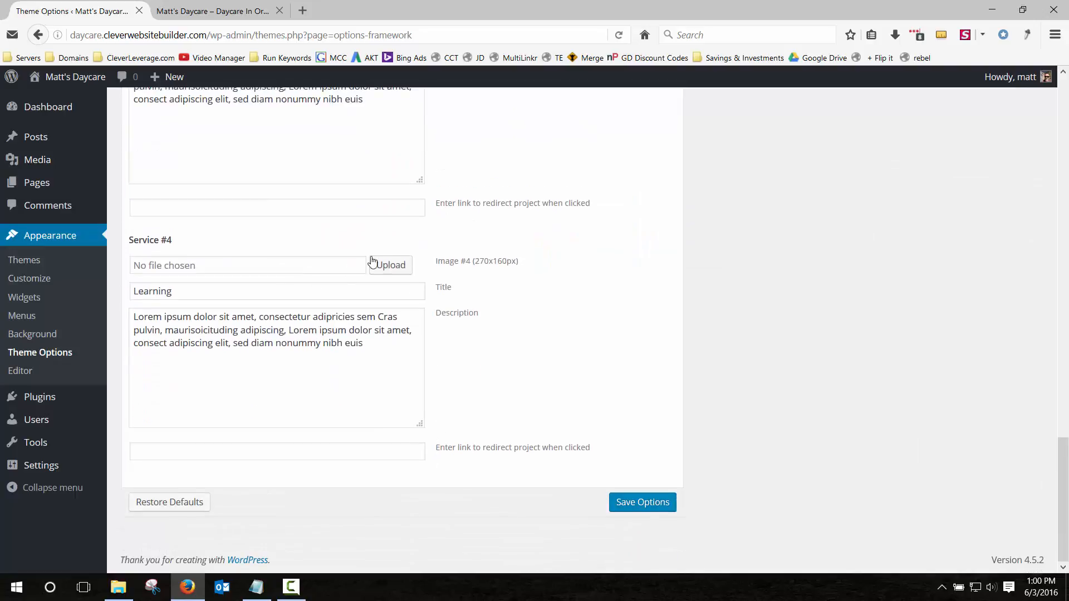
click(372, 257)
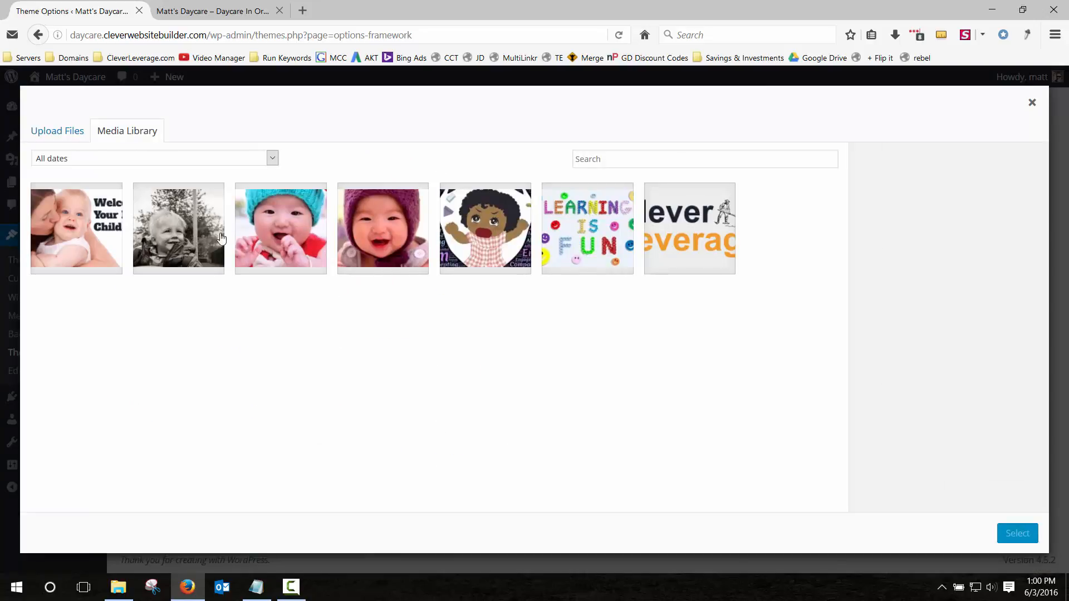
click(374, 229)
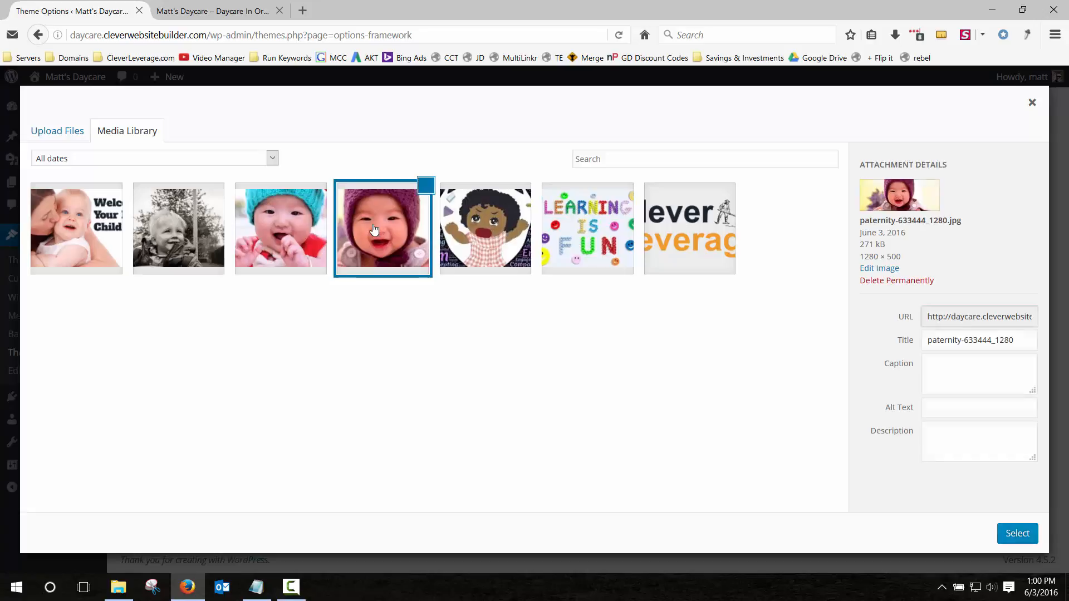
click(1008, 534)
scroll(420, 279, up, 15)
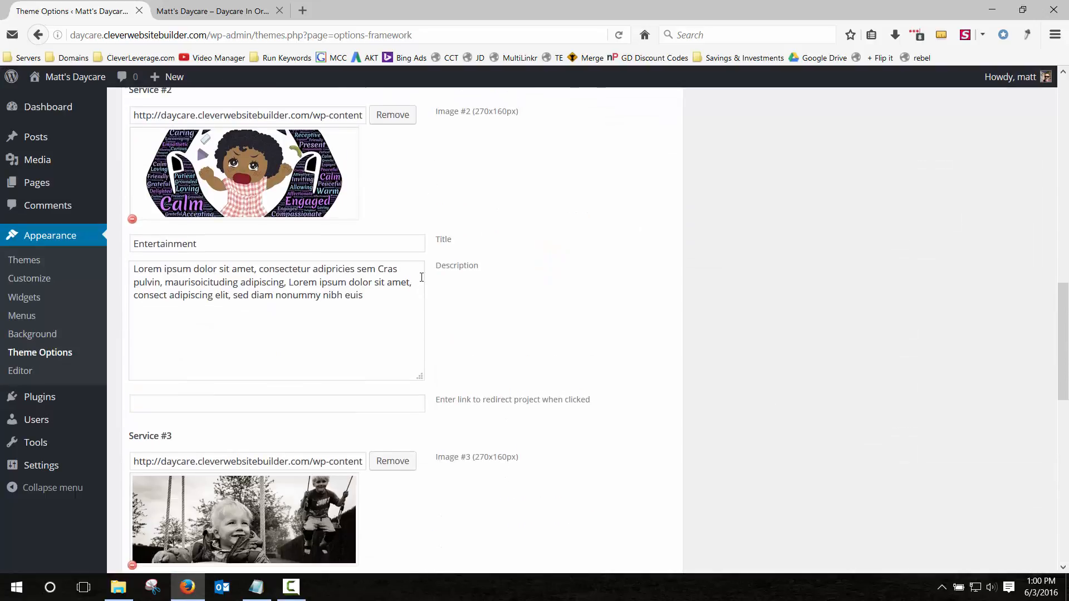
scroll(426, 280, down, 13)
scroll(427, 279, down, 8)
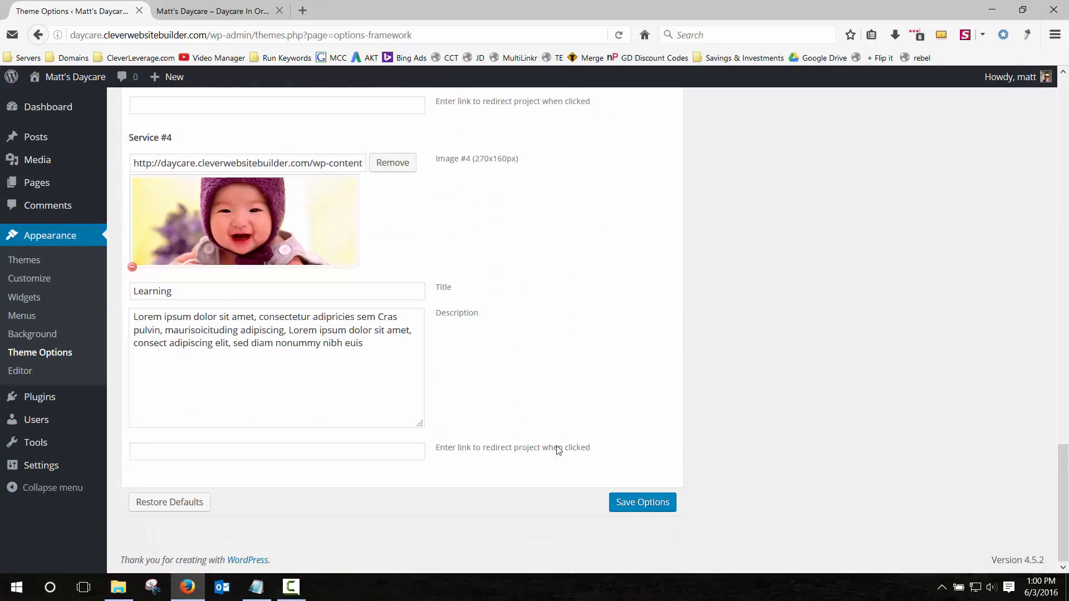
click(634, 501)
click(237, 10)
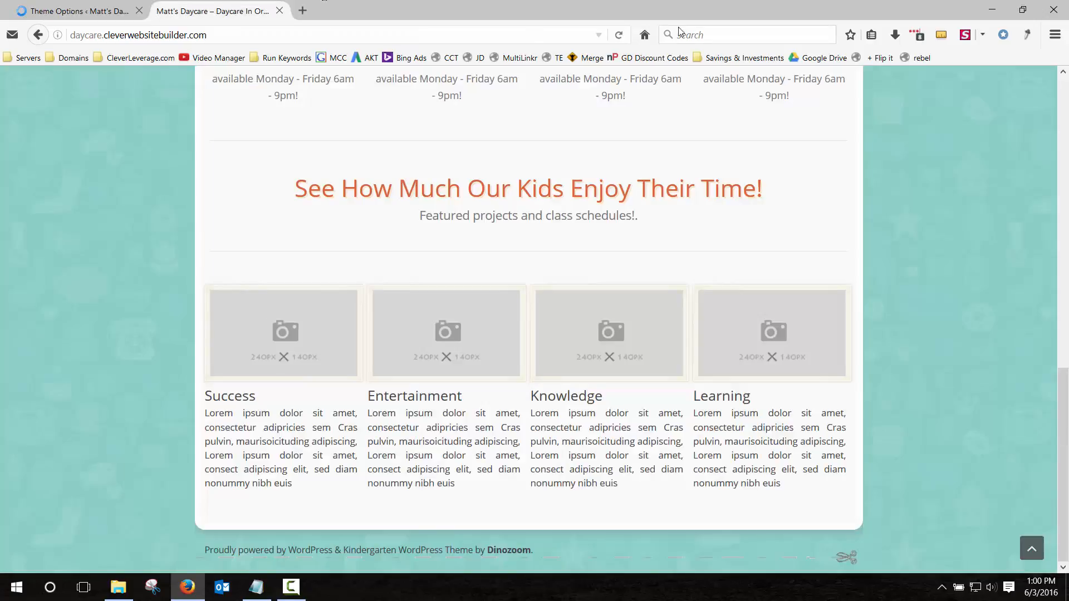
Reload the live home page and review the four new service photos and Preschool Aftercare text.
click(619, 35)
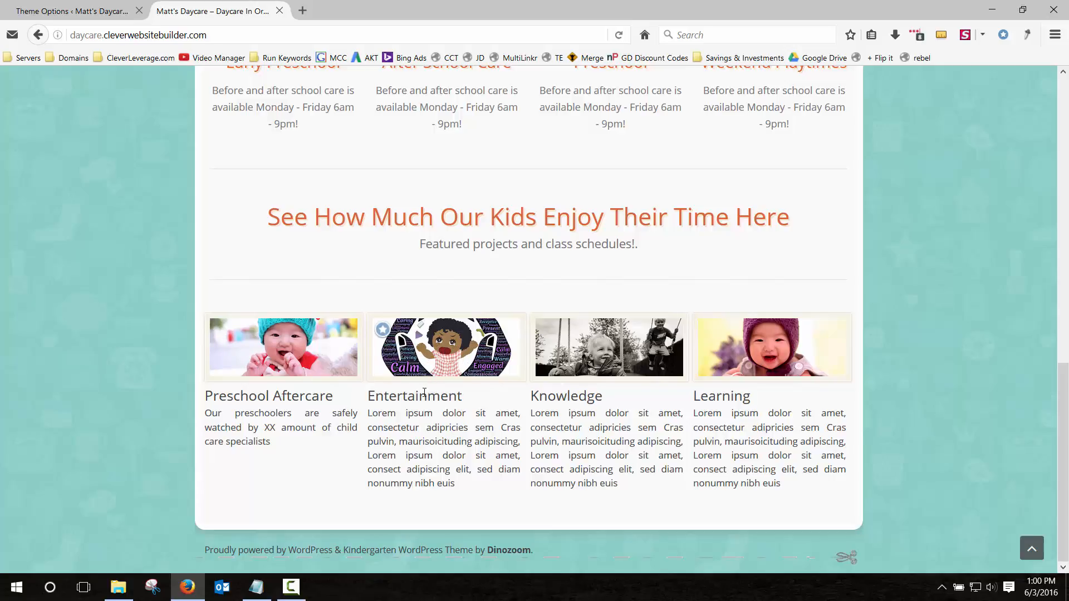
drag(403, 397, 462, 396)
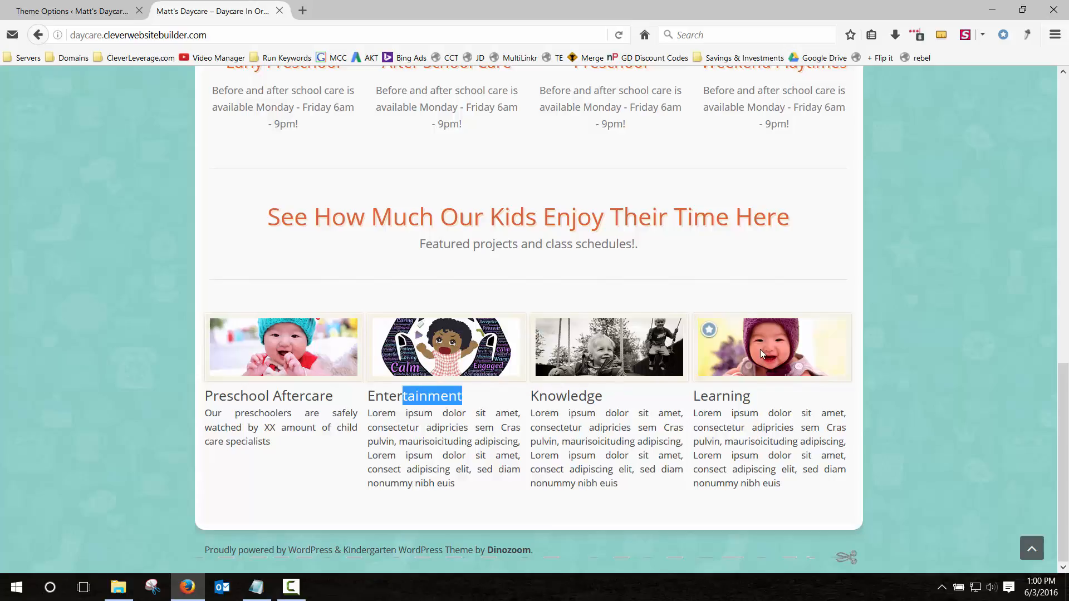
click(493, 410)
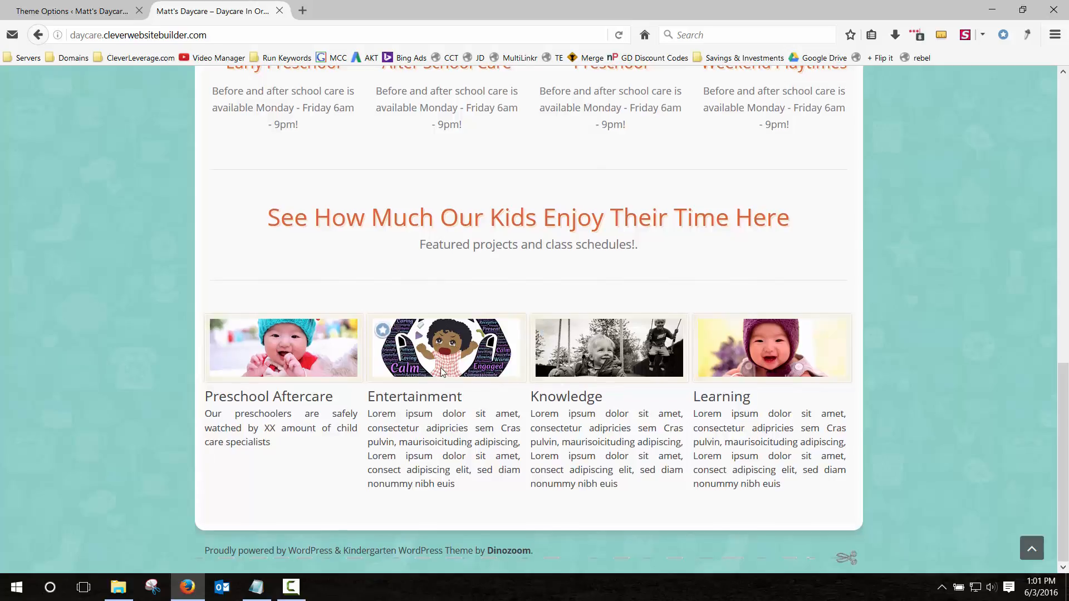
scroll(441, 368, up, 12)
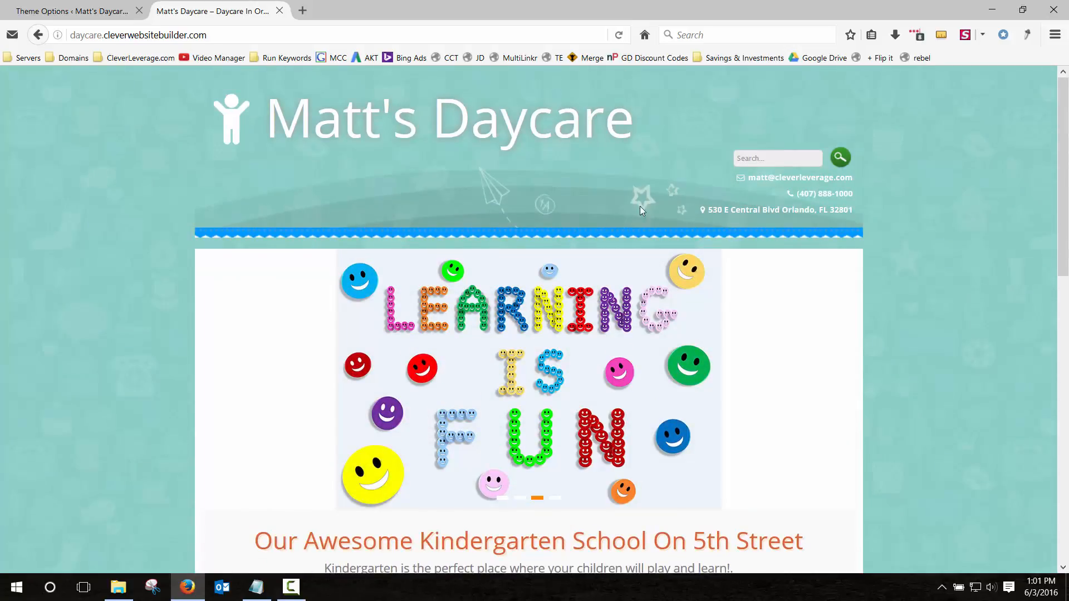
scroll(334, 234, down, 10)
scroll(312, 245, up, 10)
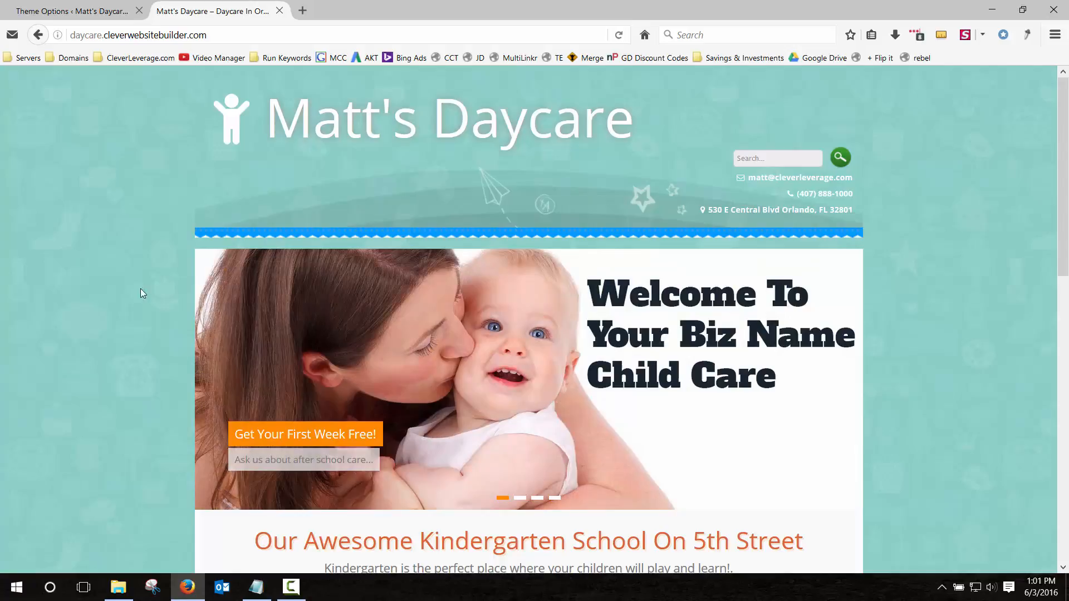
scroll(245, 305, down, 12)
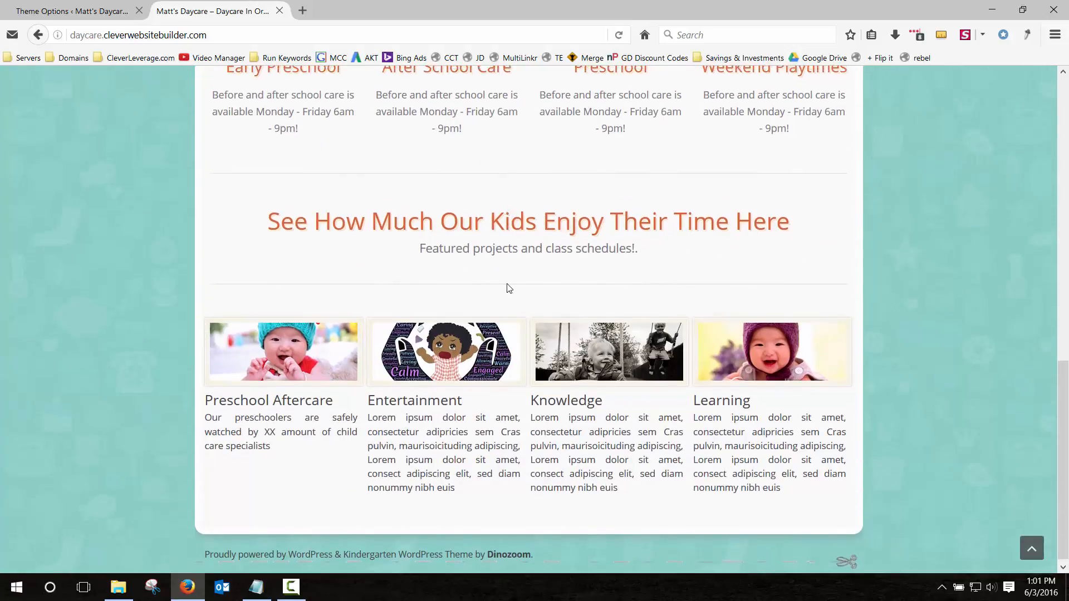
scroll(506, 286, up, 10)
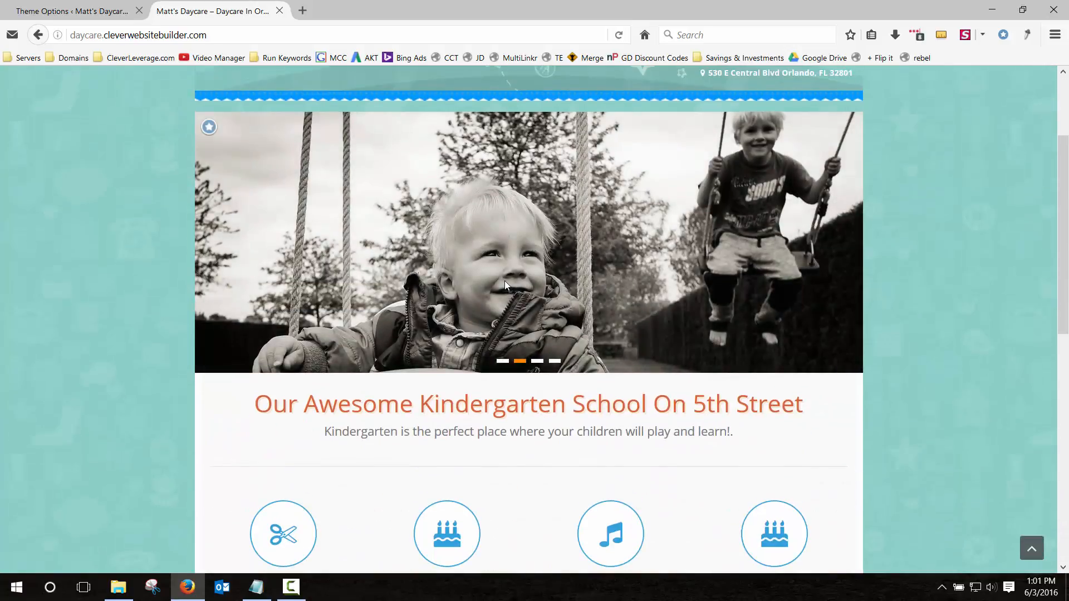
scroll(504, 281, down, 10)
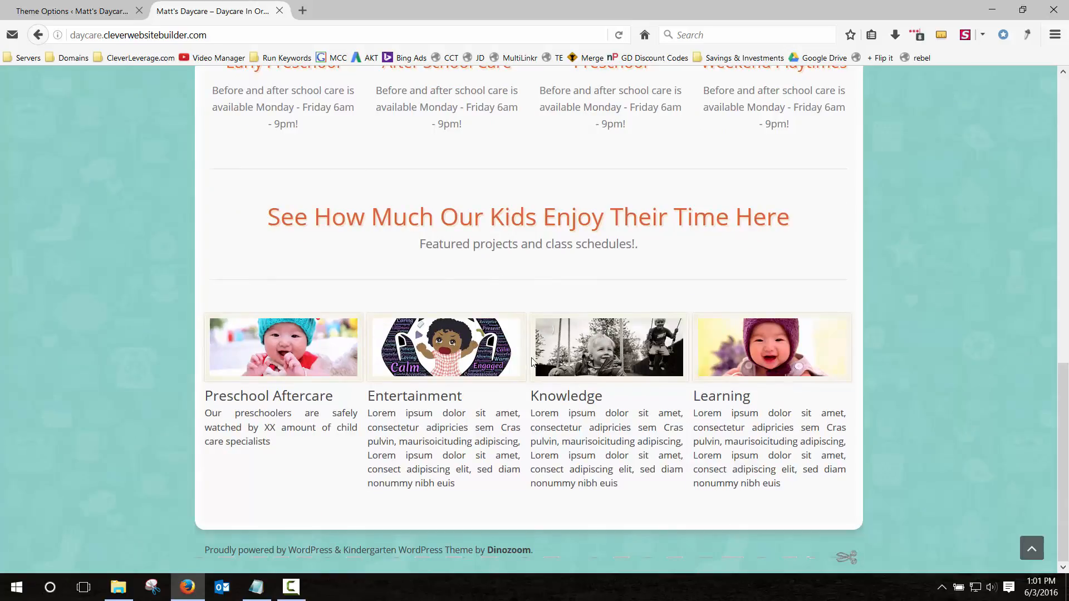
scroll(532, 362, up, 5)
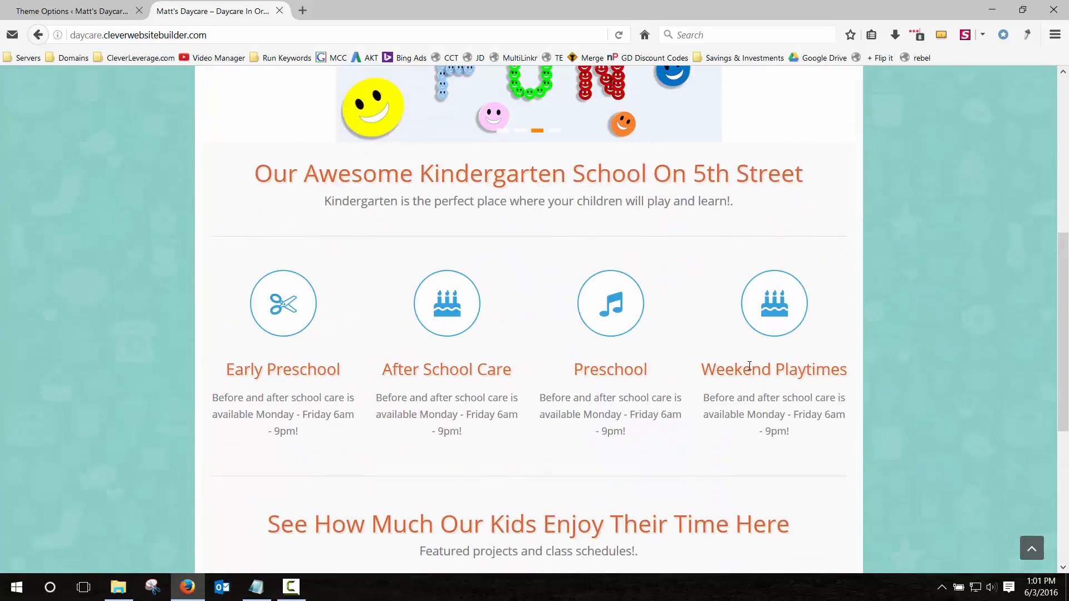
drag(749, 366, 813, 369)
click(777, 410)
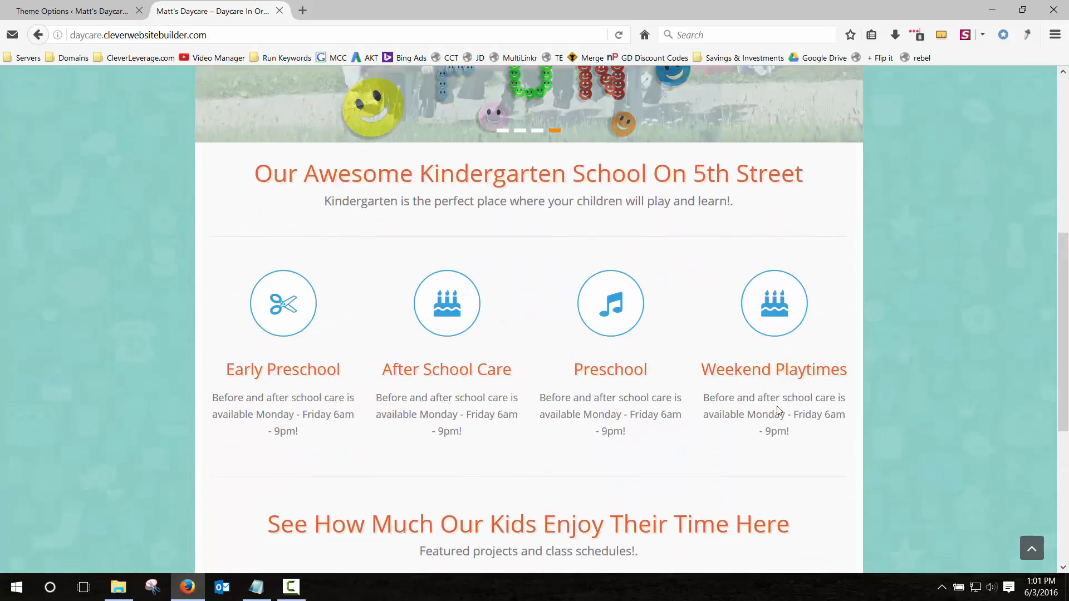
scroll(723, 409, down, 5)
drag(586, 438, 628, 454)
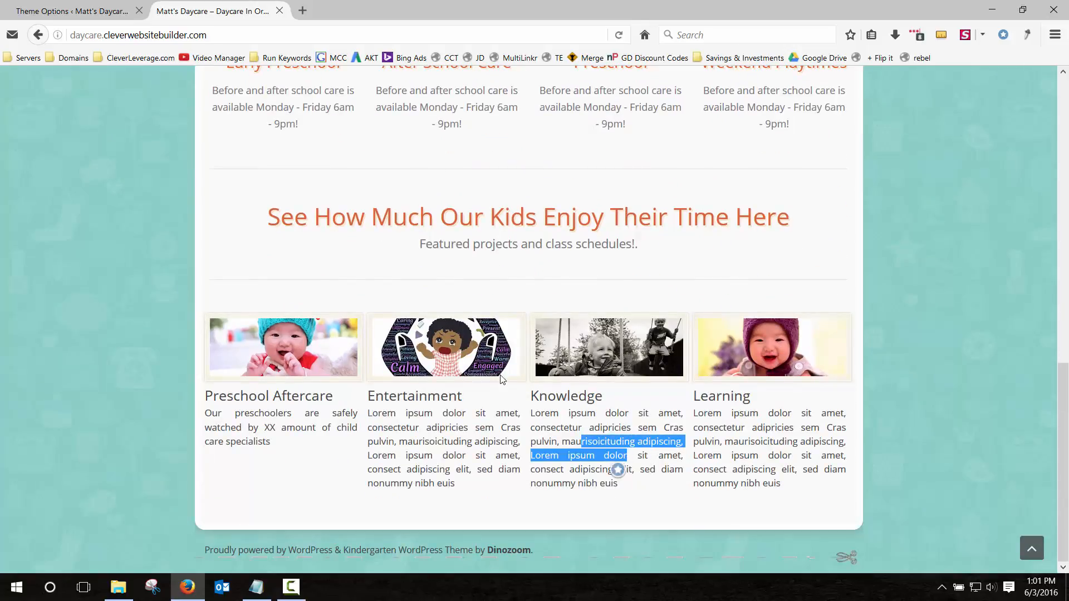
scroll(449, 337, up, 10)
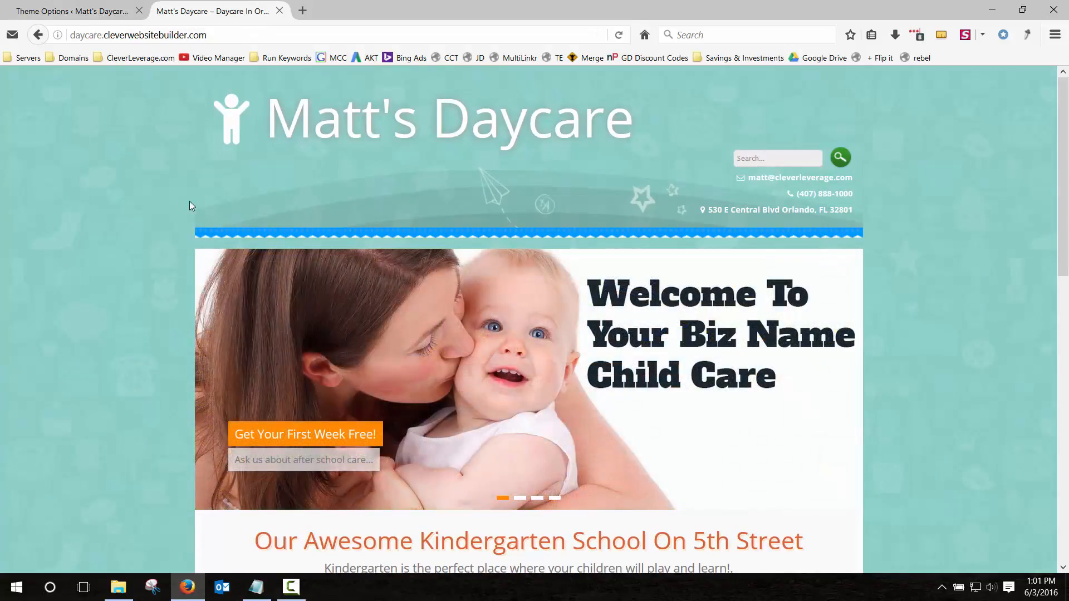
key(alt+Tab)
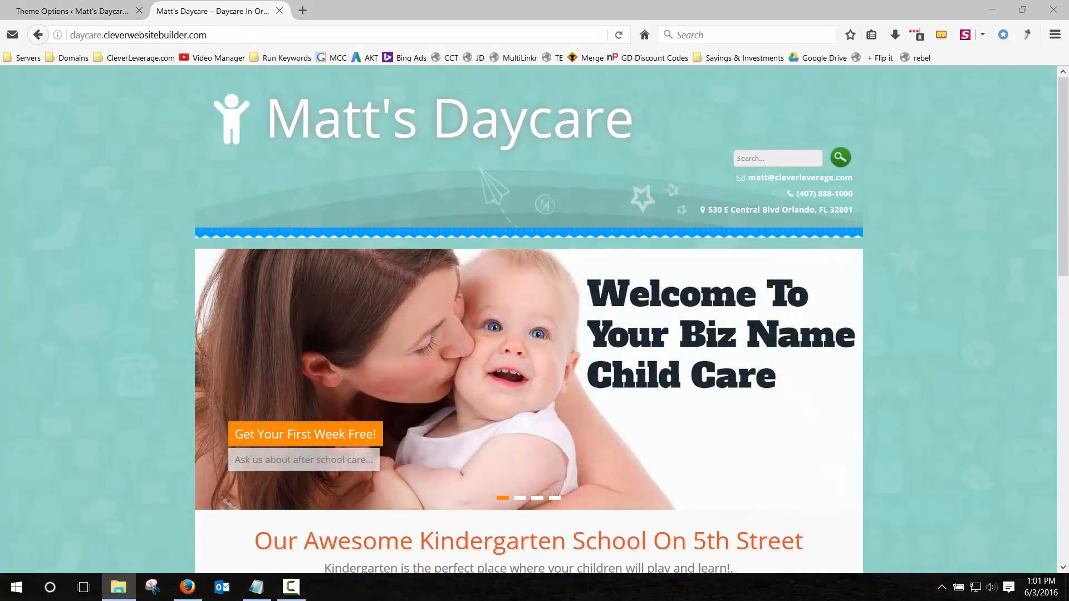
key(alt+Tab)
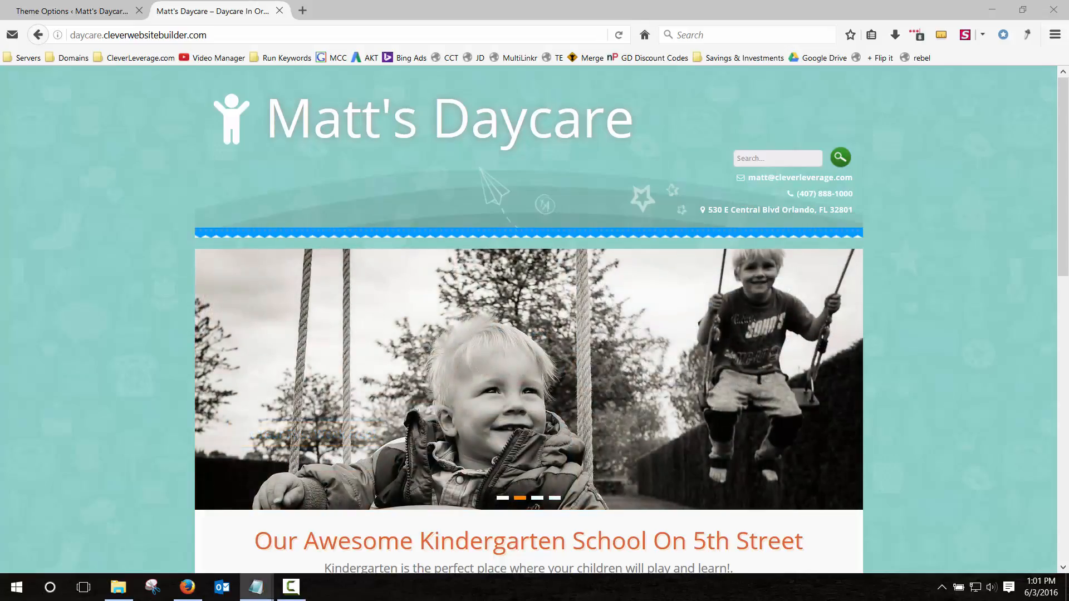
drag(0, 118, 243, 118)
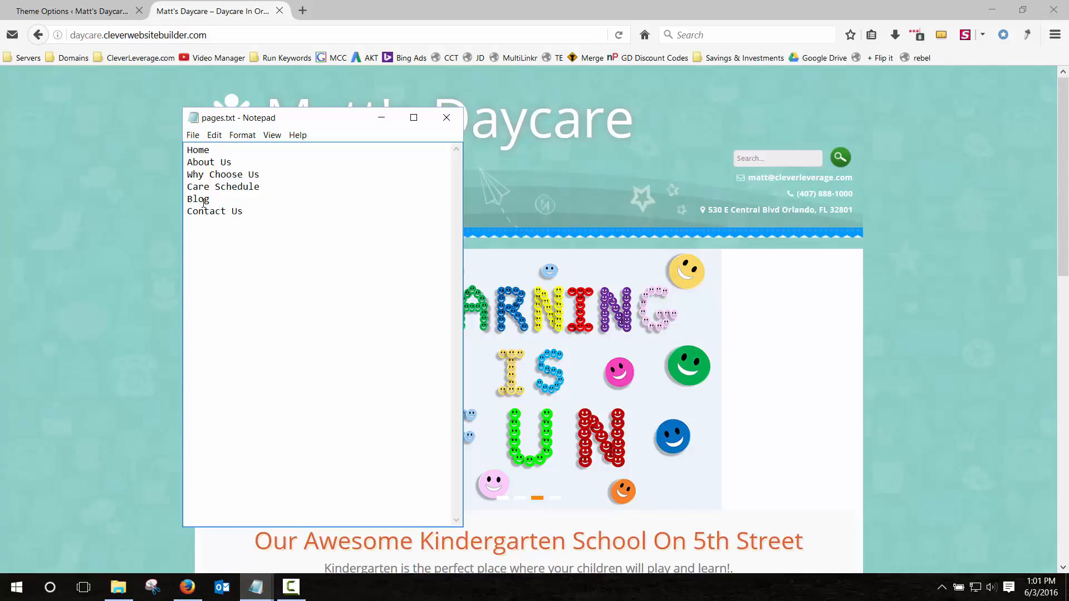
double_click(204, 200)
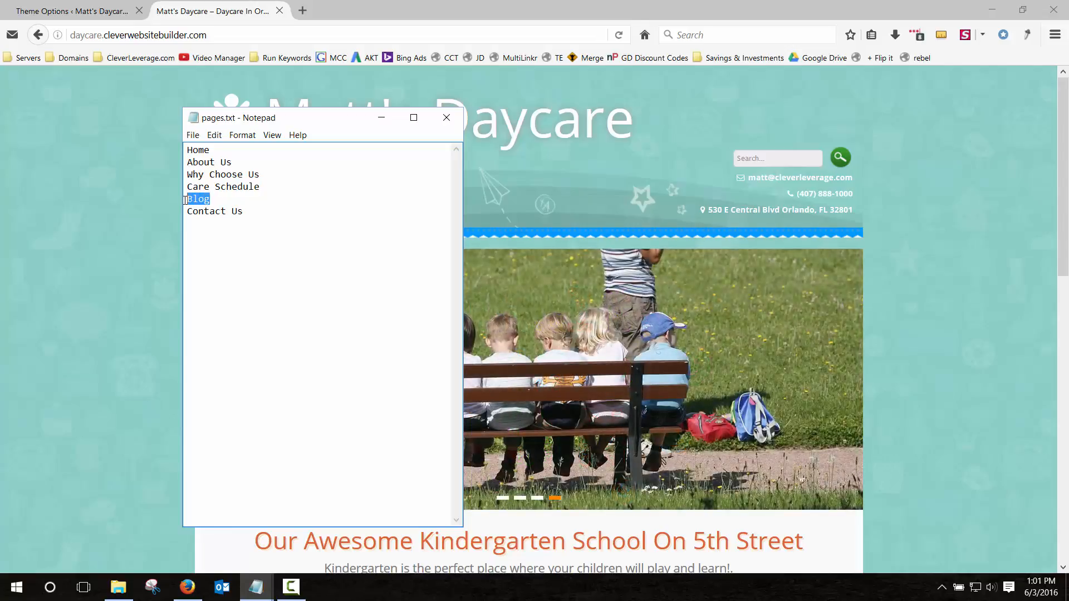
click(199, 201)
drag(279, 120, 0, 120)
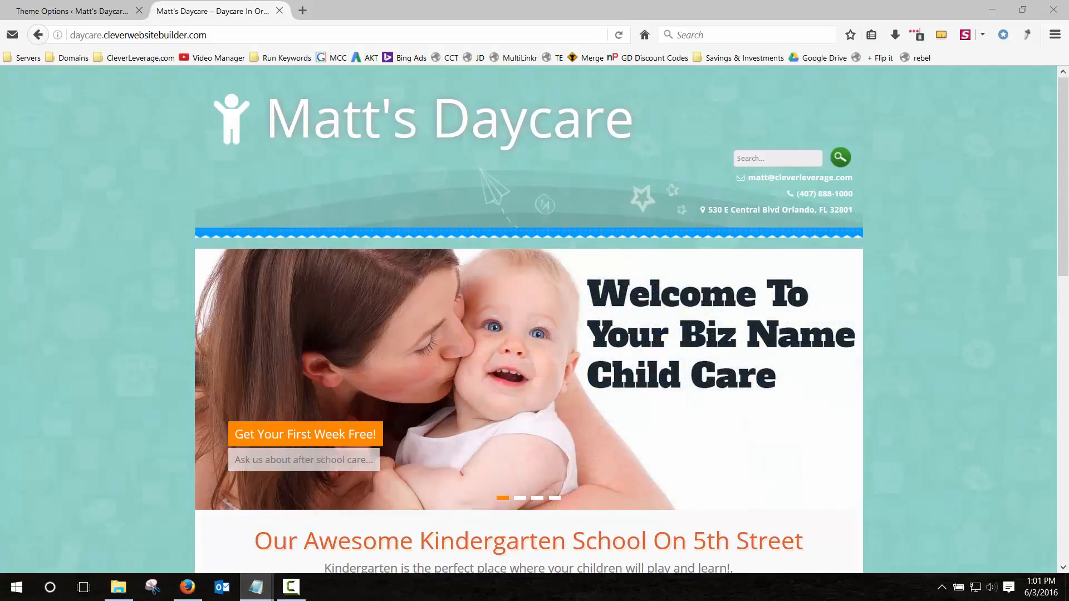
Create and publish a new page titled 'About Us'.
click(78, 10)
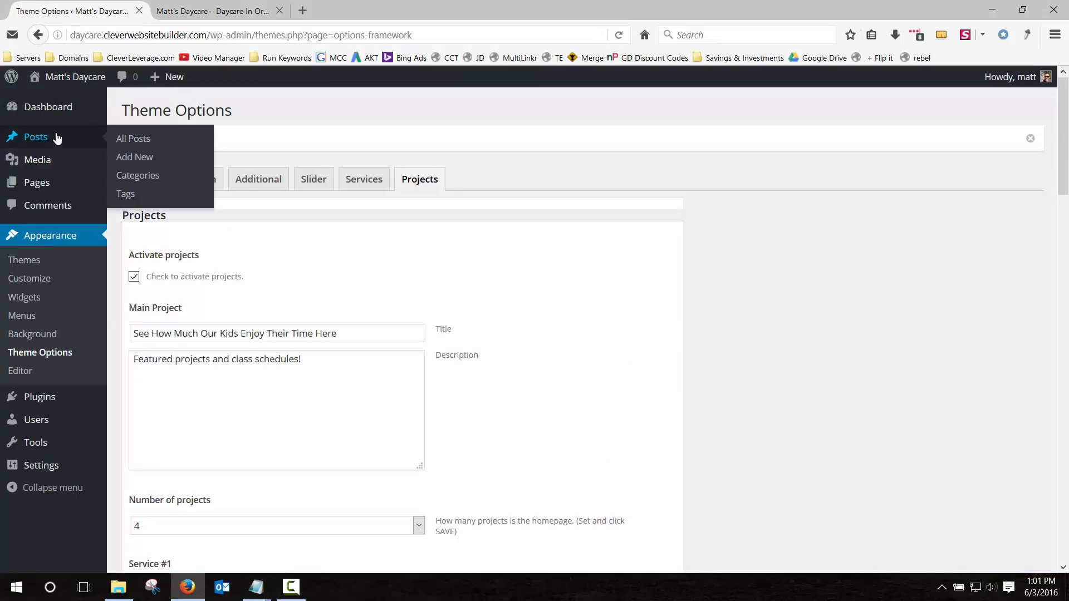
click(56, 113)
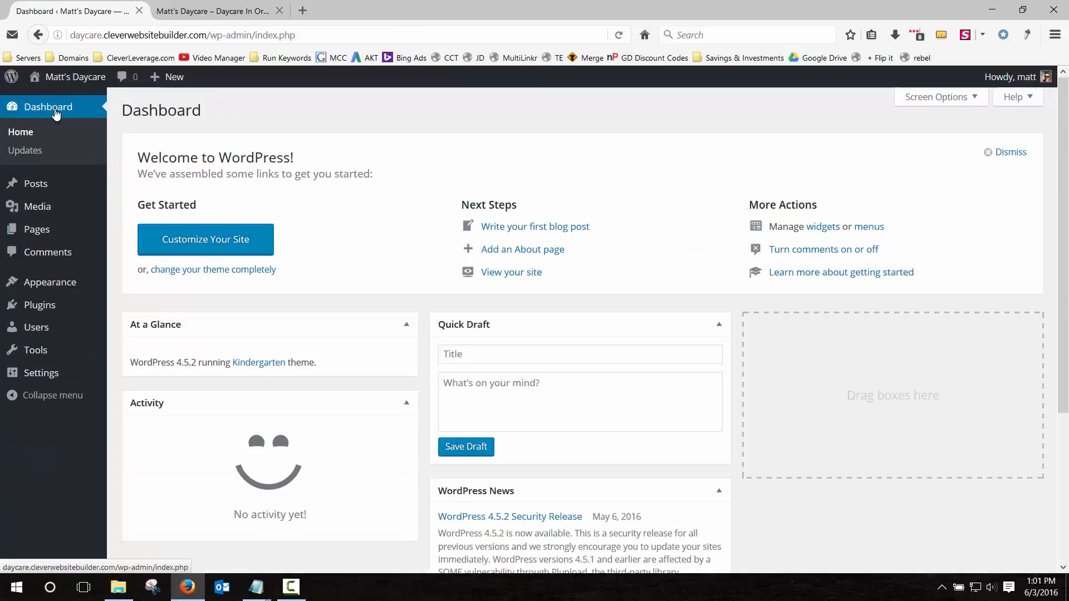
click(36, 230)
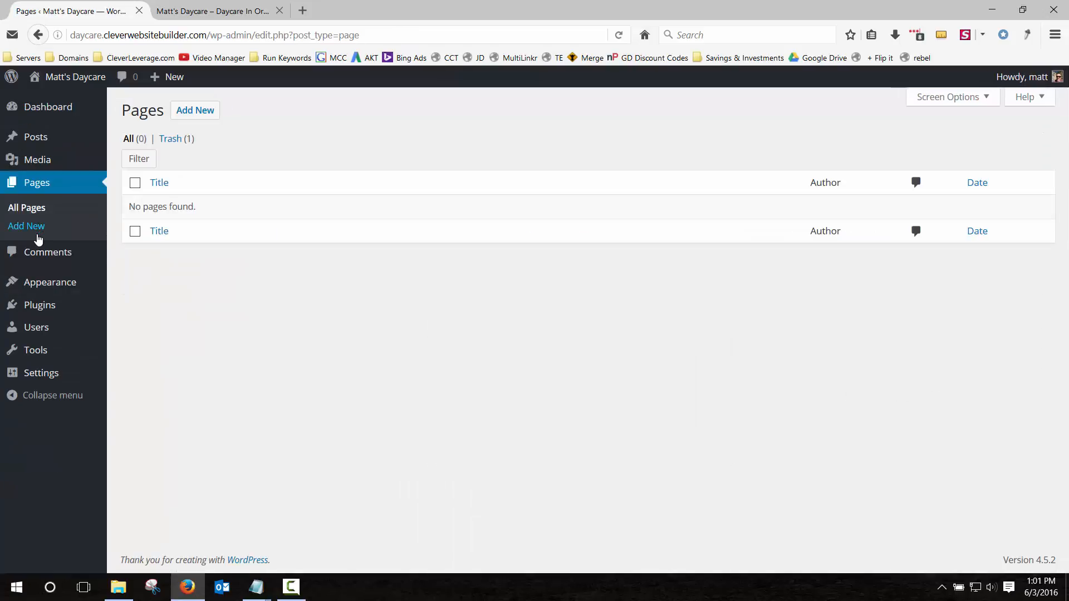
click(205, 111)
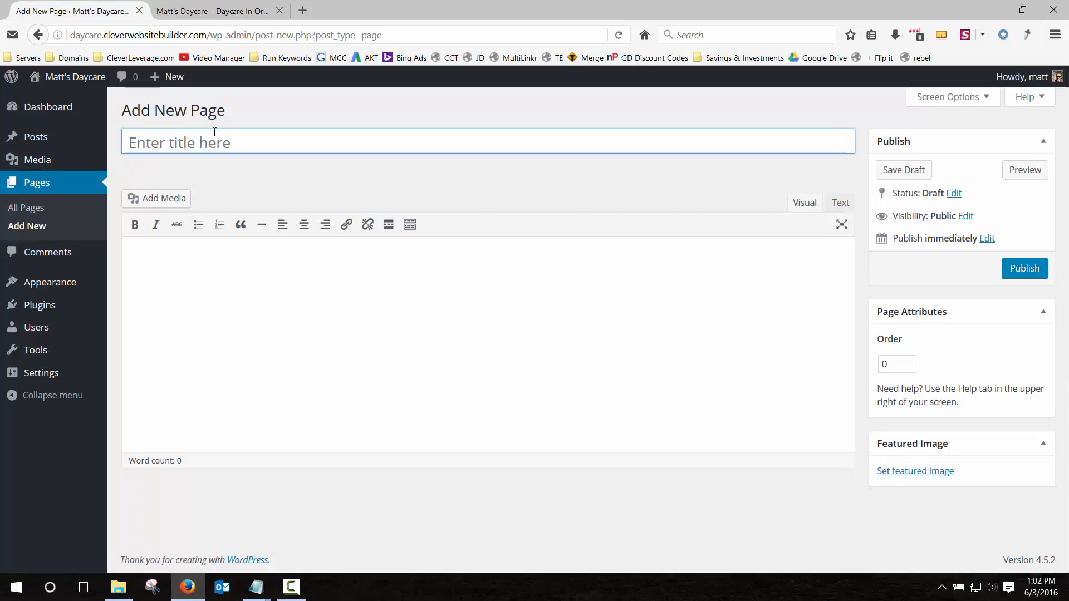
click(228, 144)
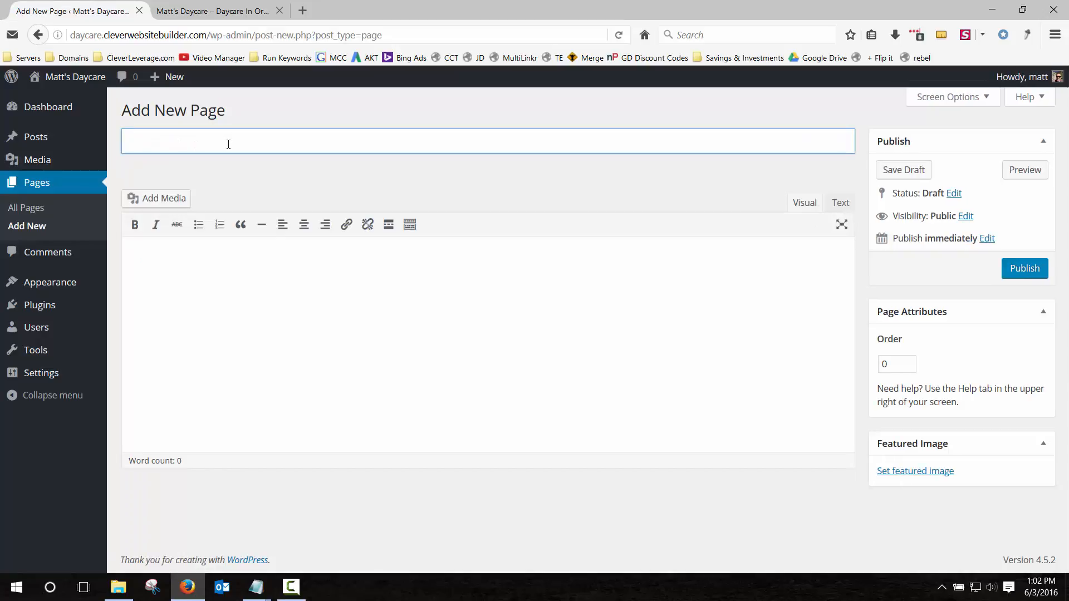
text(About Usd)
click(1023, 271)
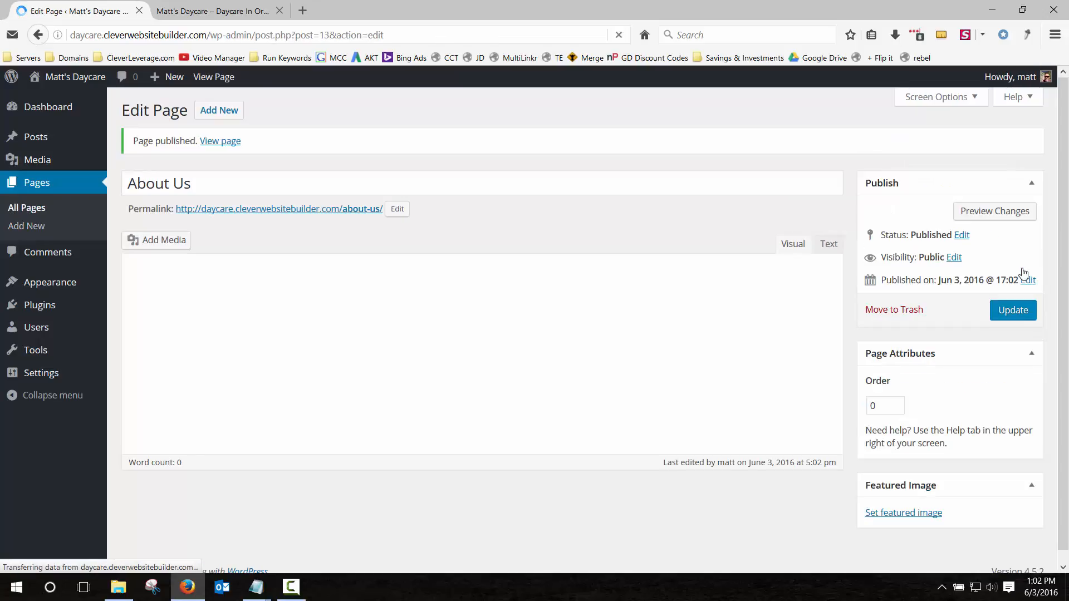
Publish two more pages, 'Why Choose Us' and 'Care Schedule'.
click(226, 116)
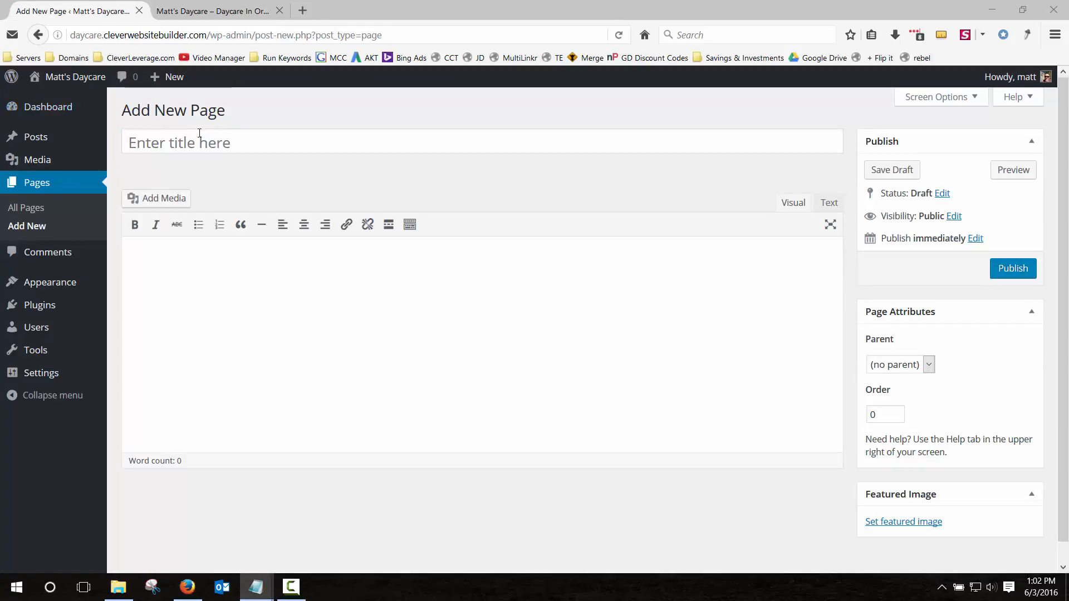
click(212, 143)
text(Why C)
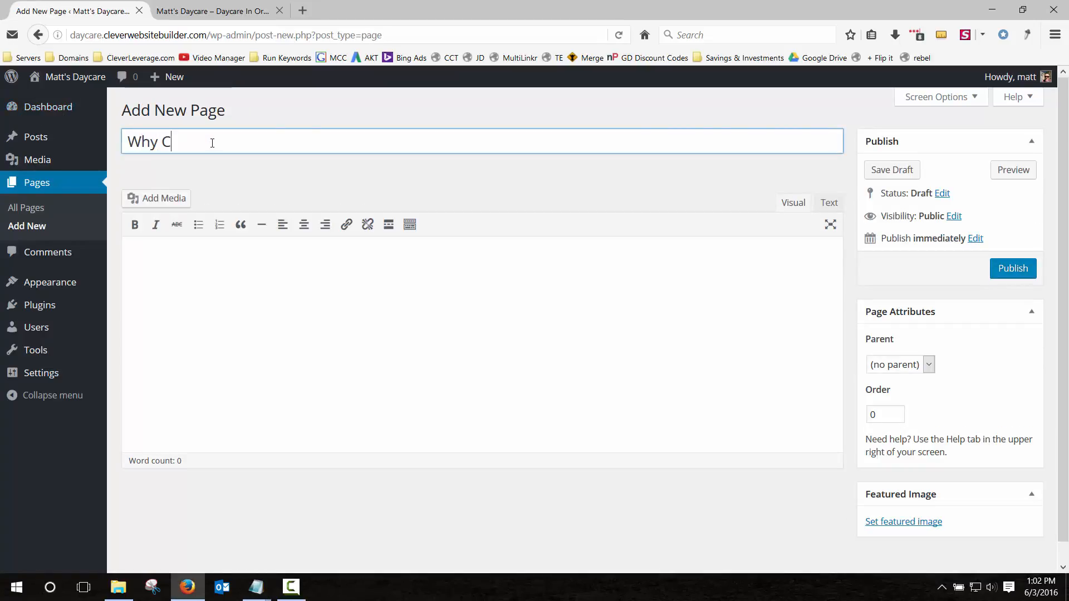
text(hoose Us)
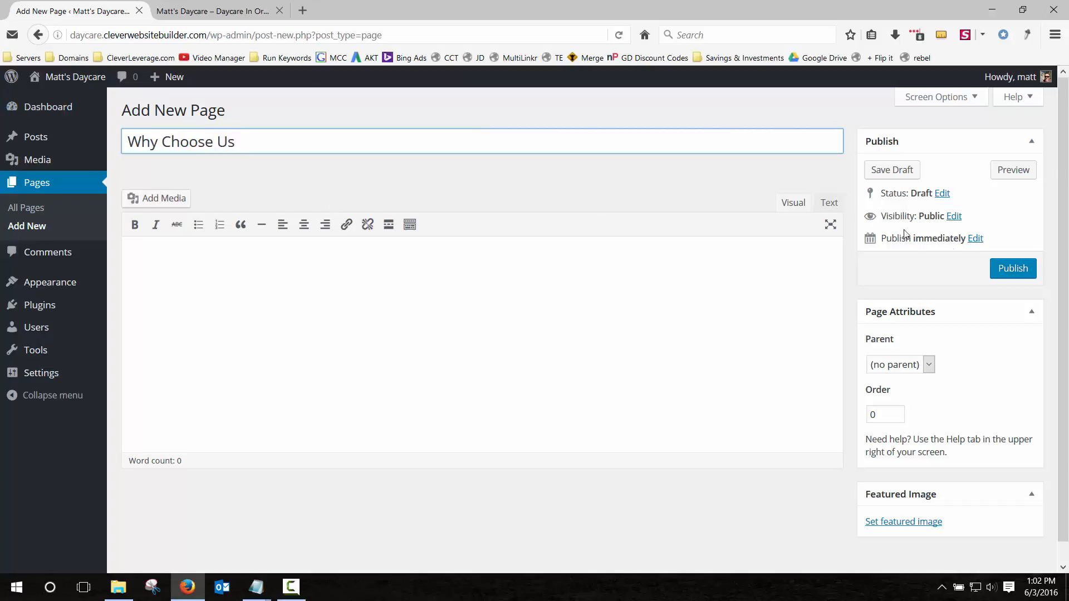
click(1011, 269)
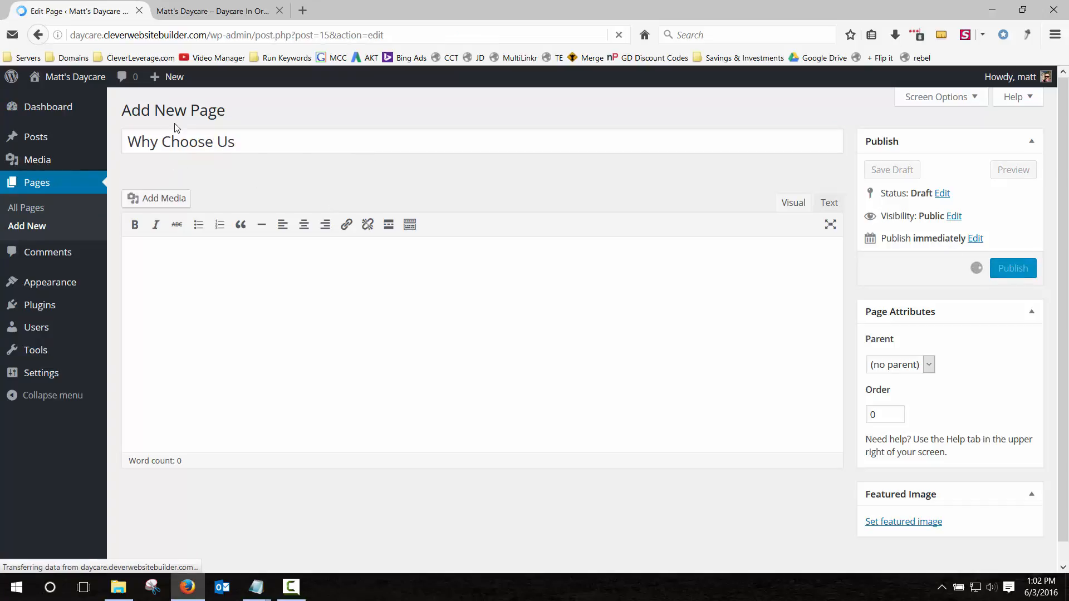
click(218, 111)
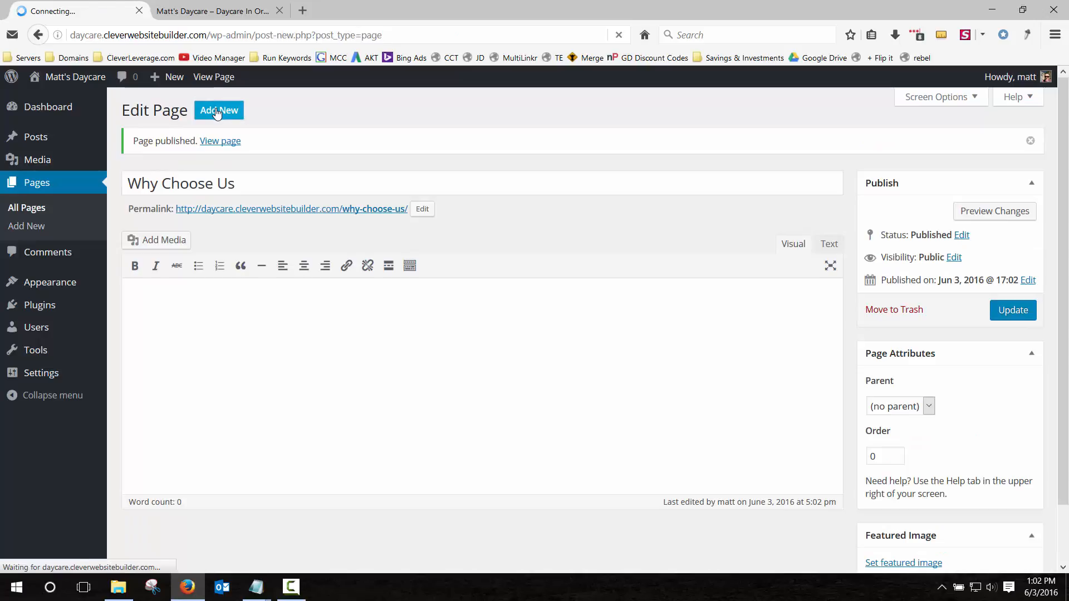
click(232, 143)
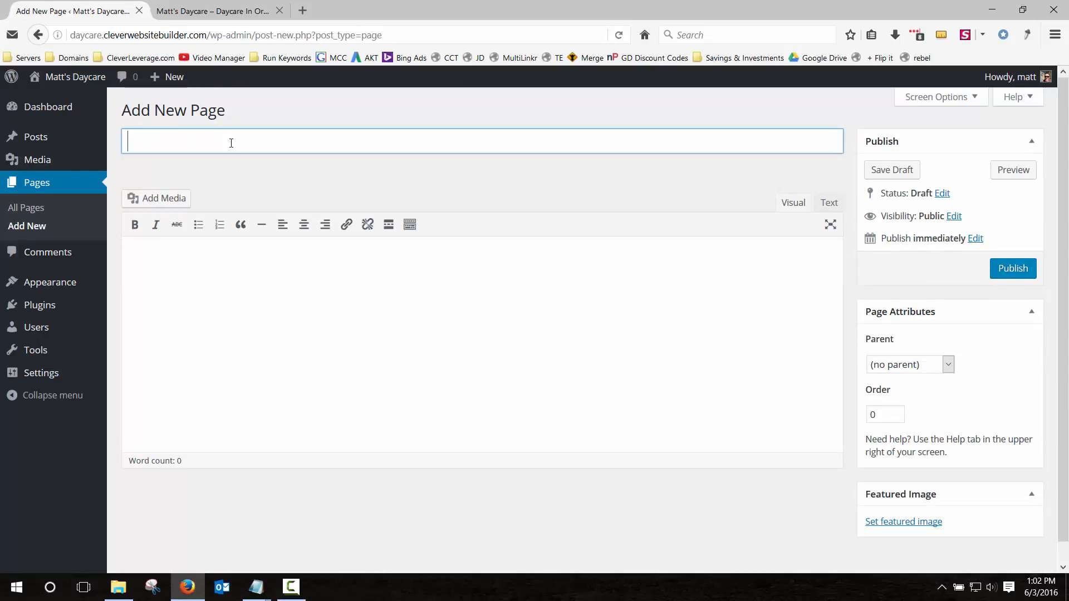
text(Care Schedule)
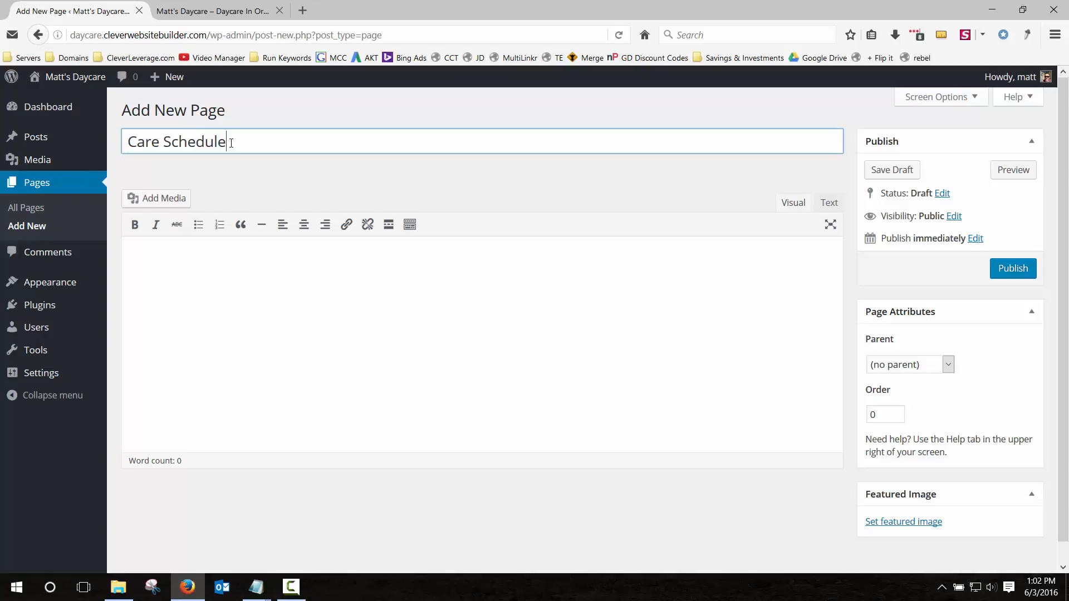
click(1014, 274)
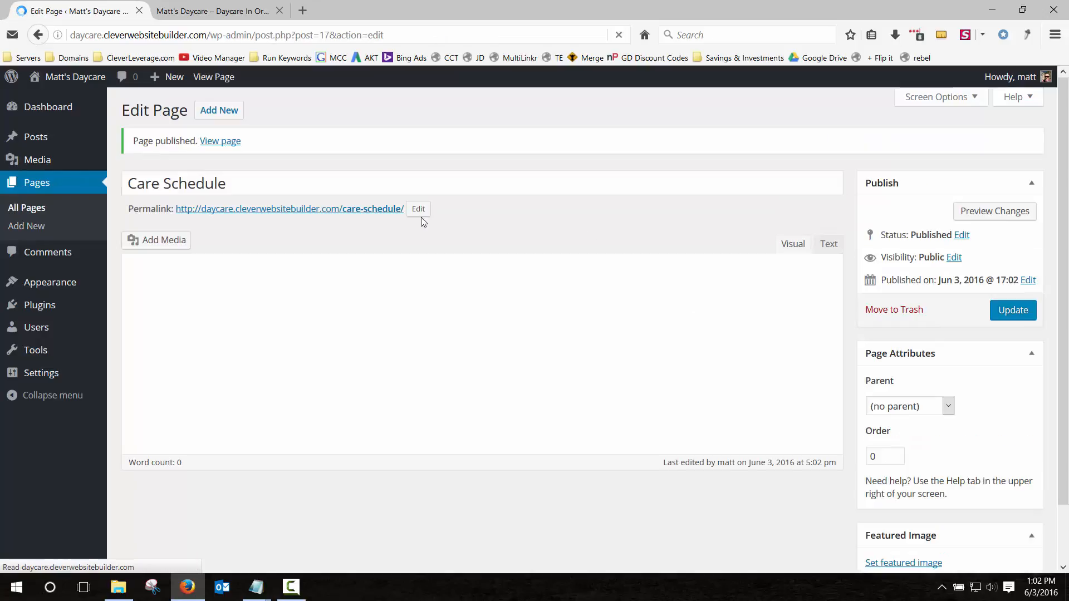
Publish the 'Blog' and 'Contact Us' pages.
click(209, 114)
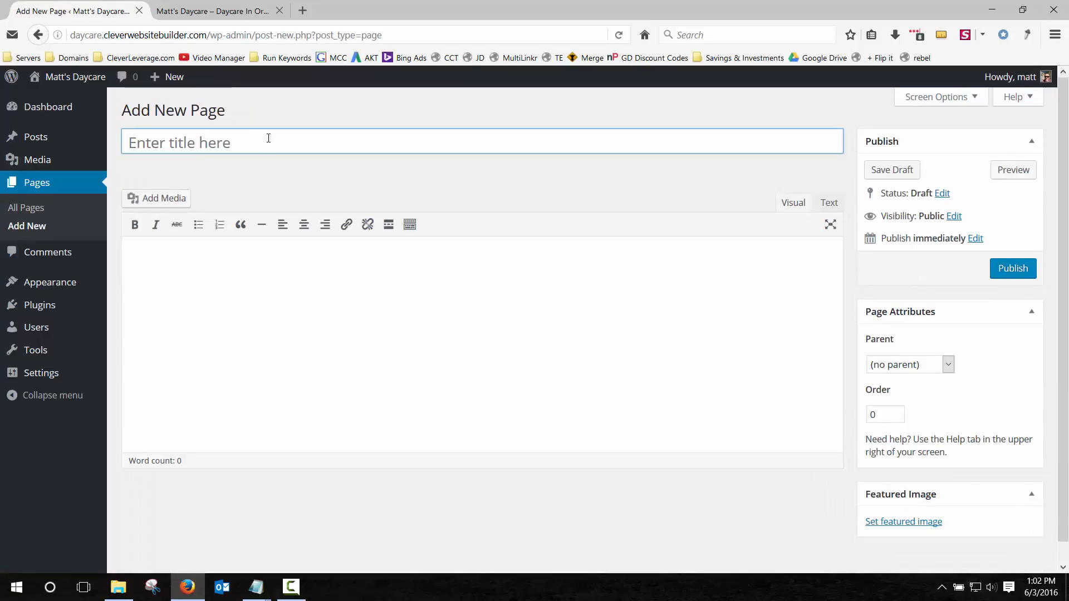
text(Blog)
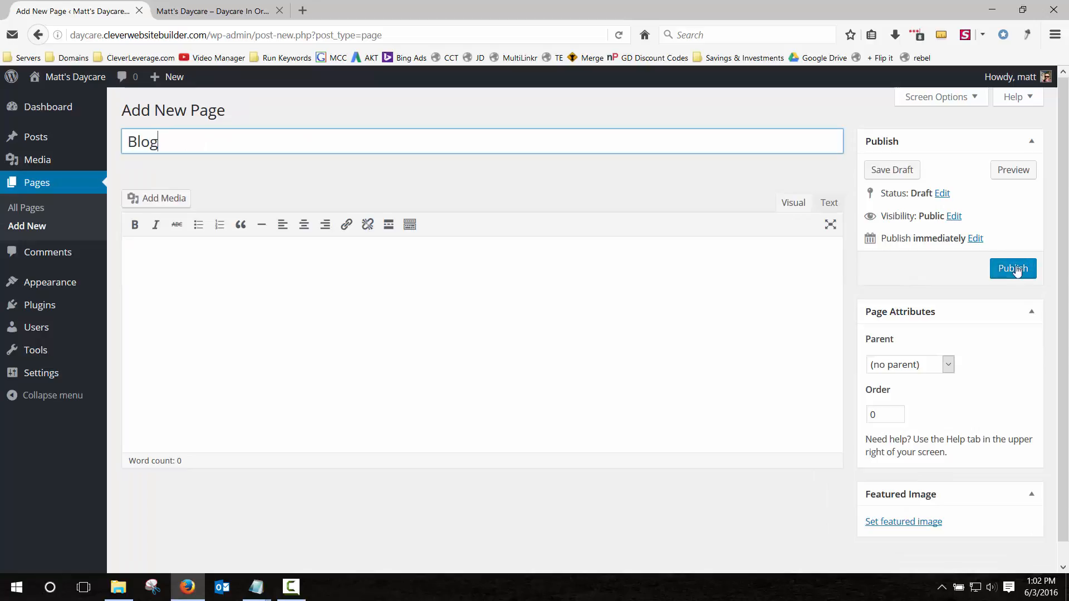
click(1015, 269)
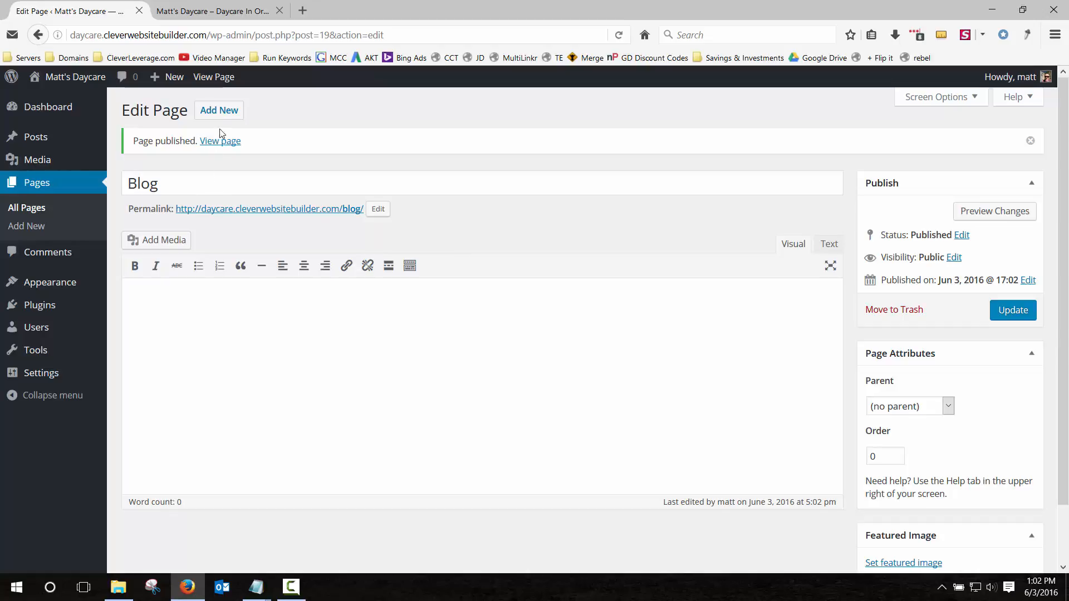
click(224, 112)
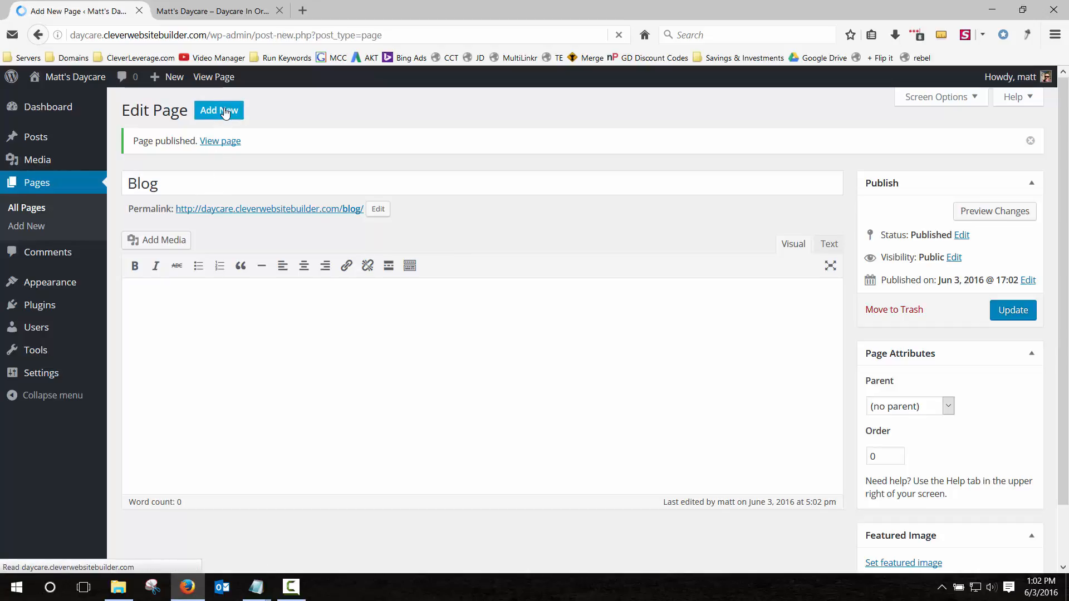
click(226, 144)
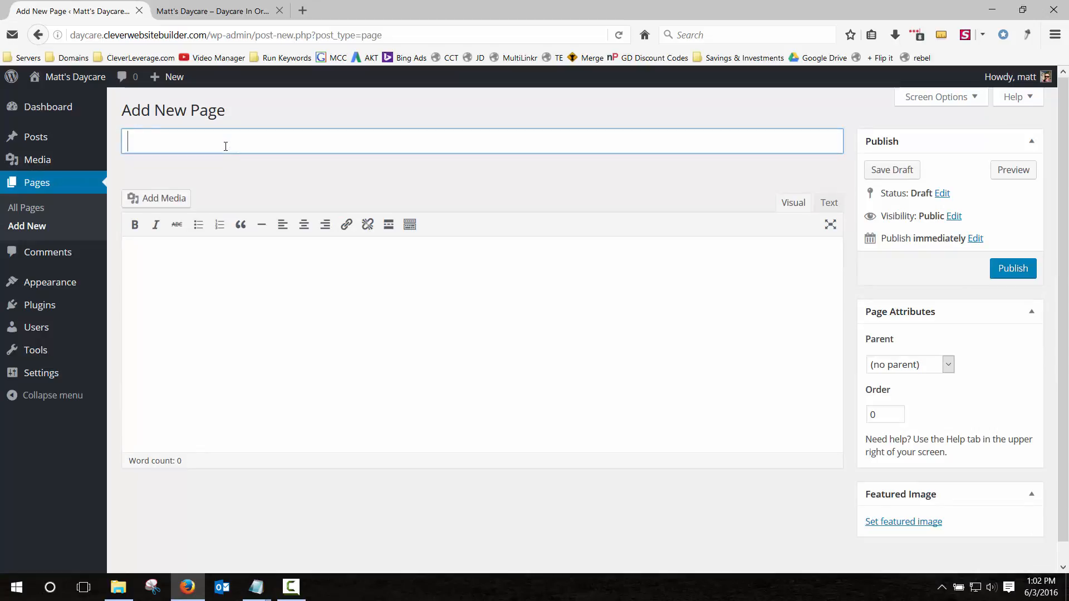
text(Contact Us)
click(1014, 276)
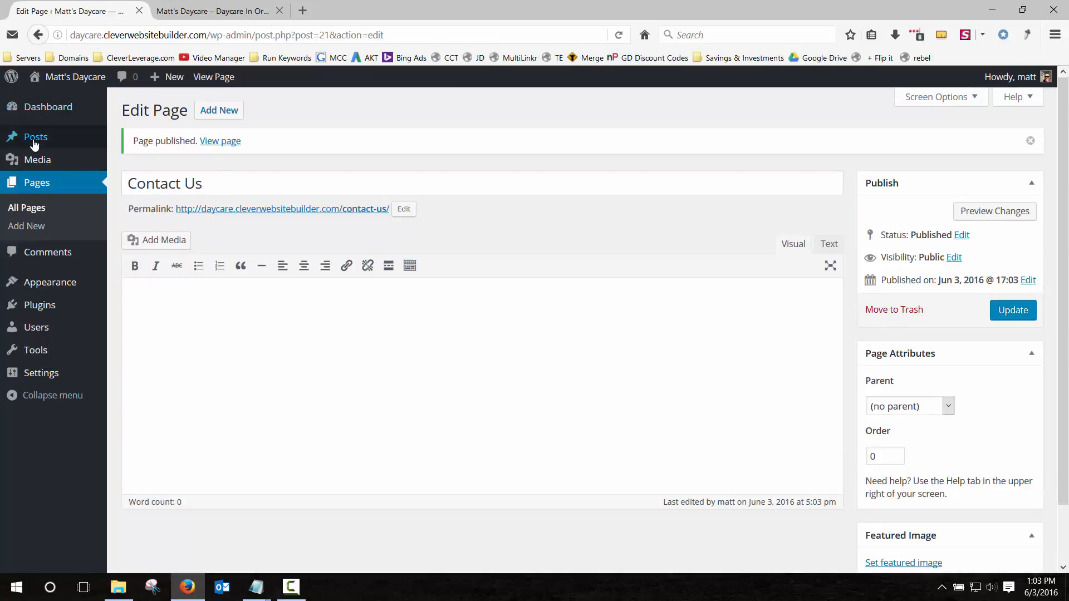
mouse_move(35, 137)
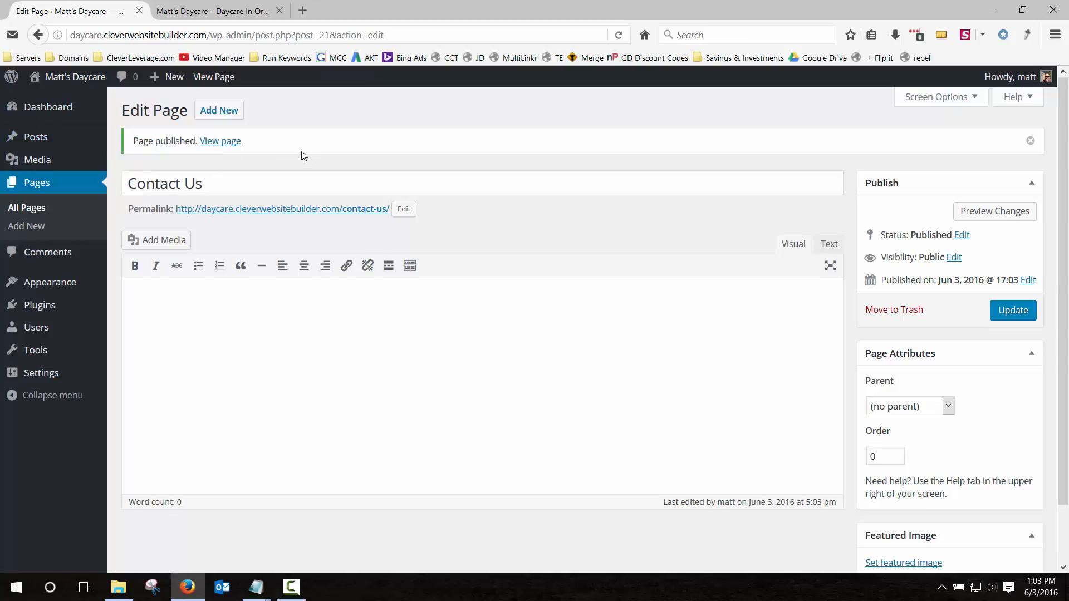
Create a new navigation menu named 'Main Menu'.
click(54, 282)
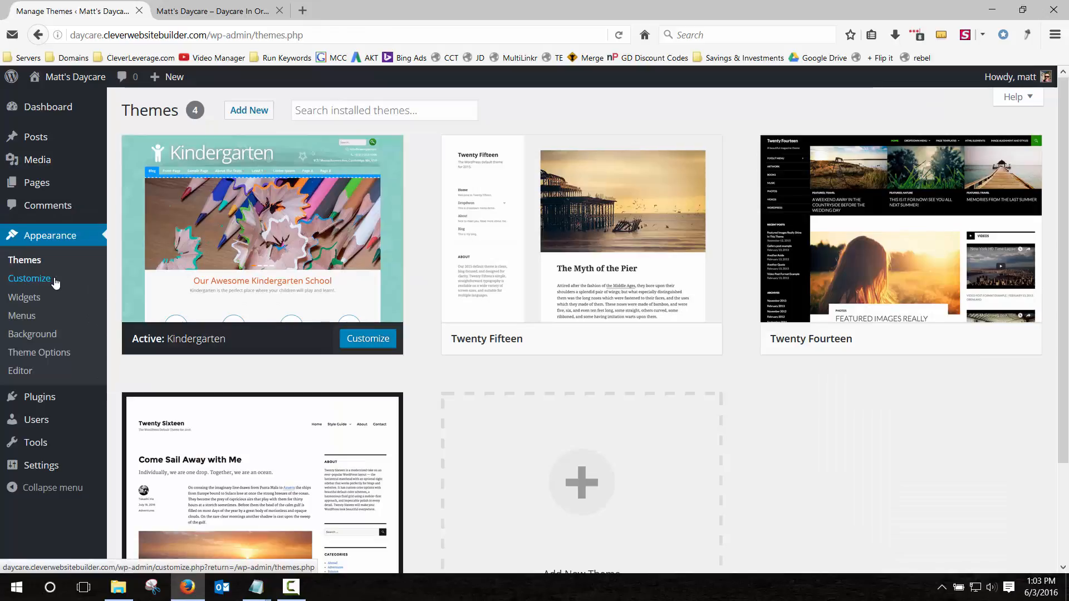
click(26, 321)
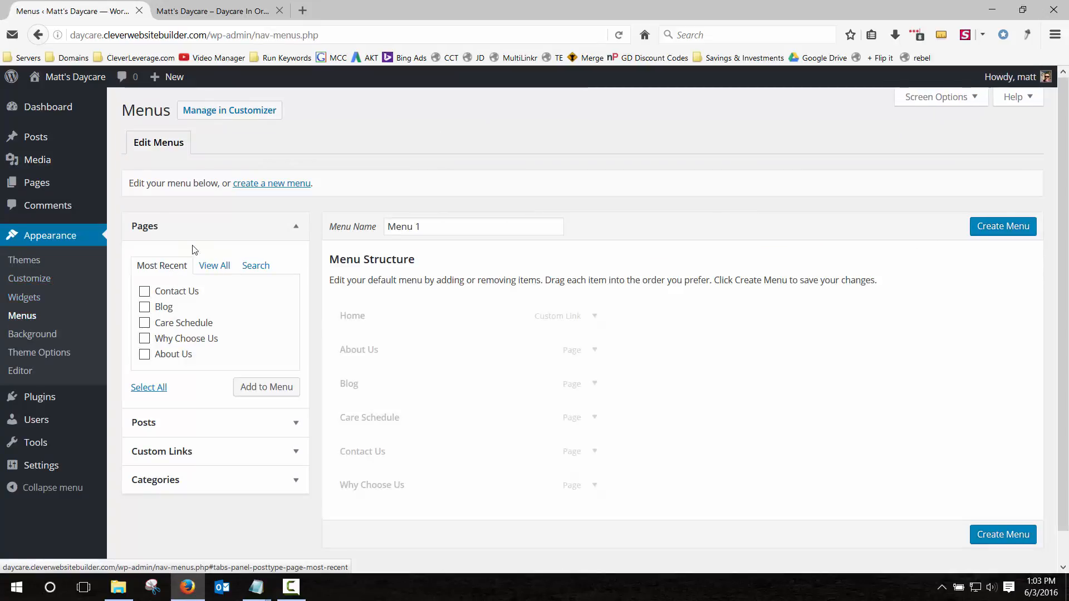
click(264, 184)
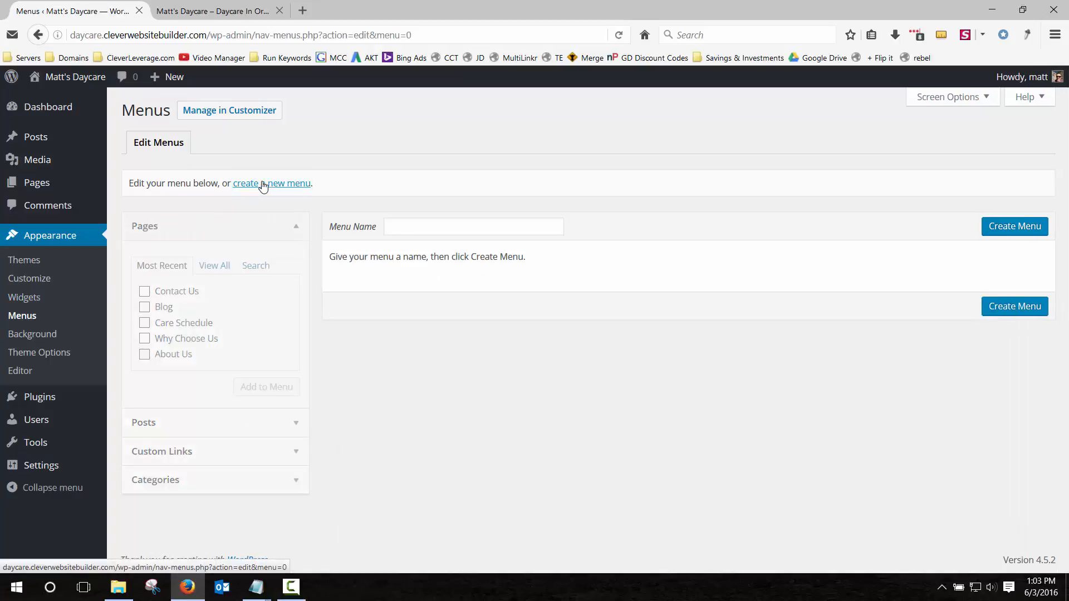
click(426, 224)
text(Main Menu)
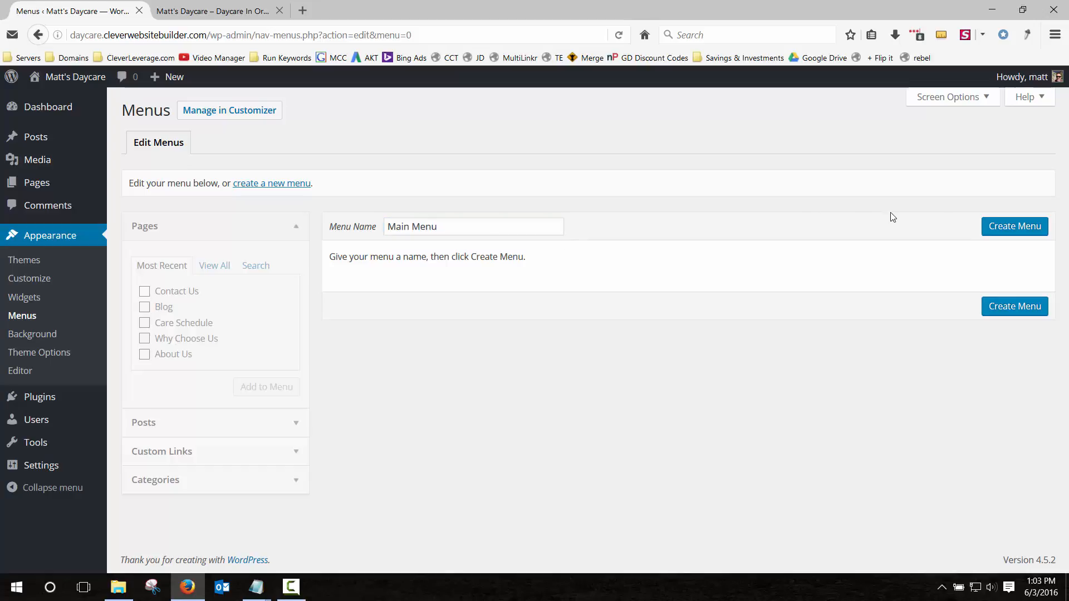
click(1003, 227)
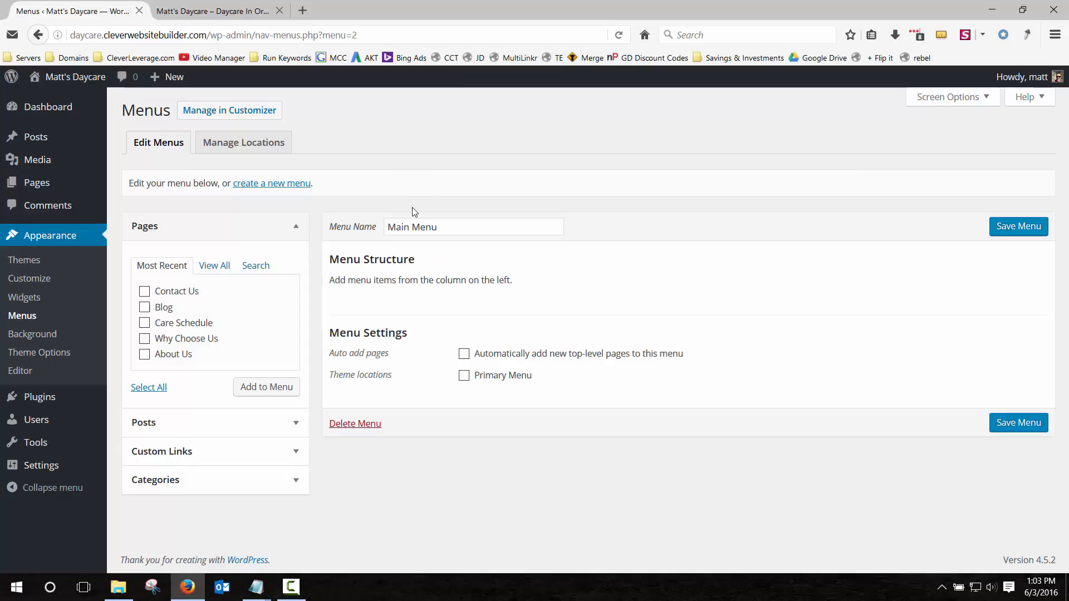
Assign Main Menu to the Primary Menu location, save, and return to editing menus.
click(250, 143)
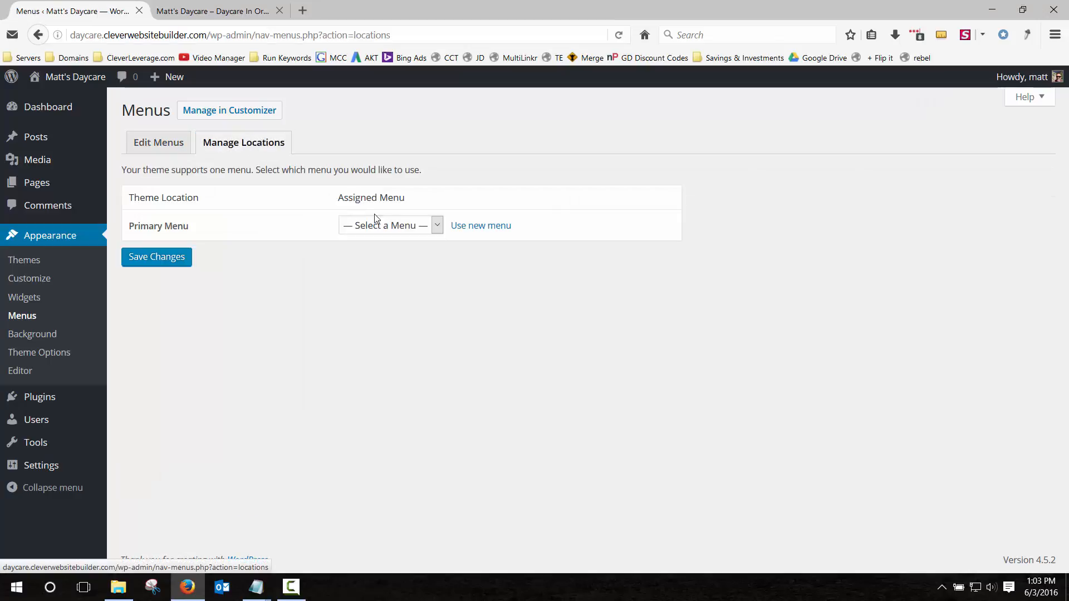
click(388, 226)
click(373, 255)
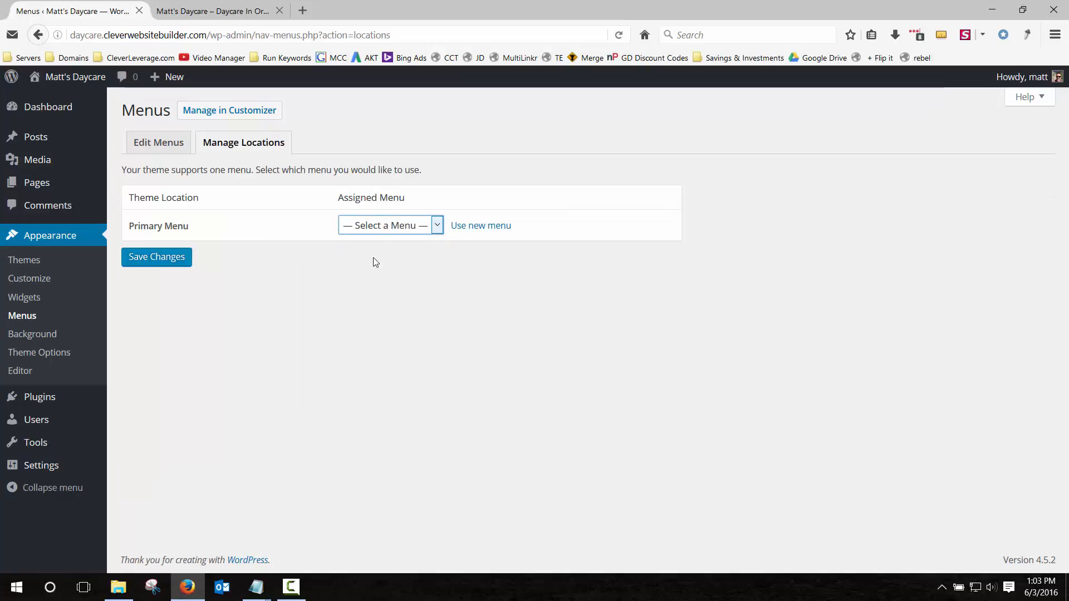
click(154, 258)
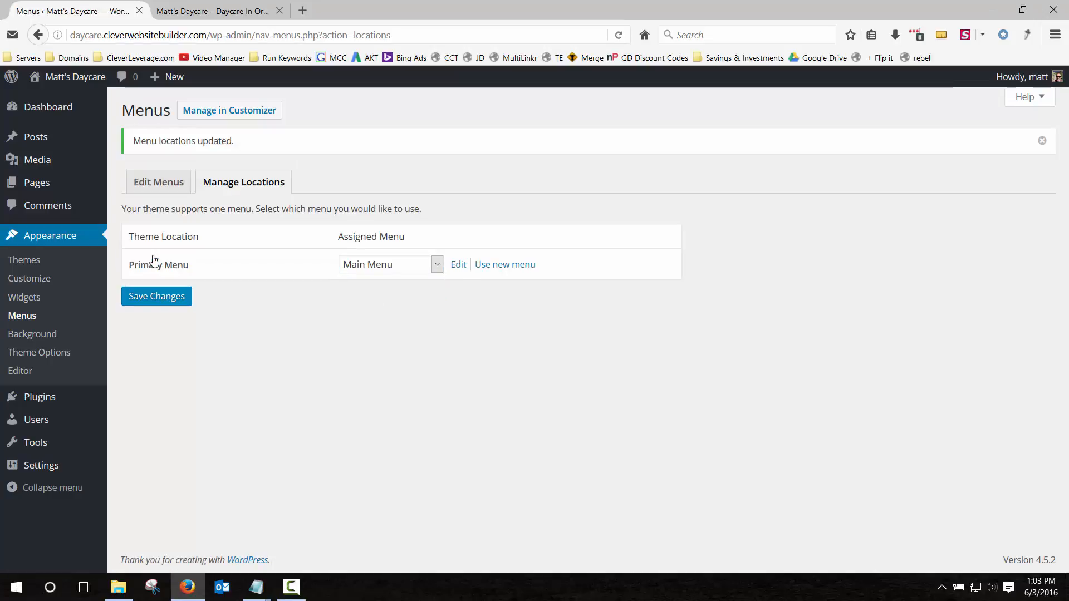
click(161, 182)
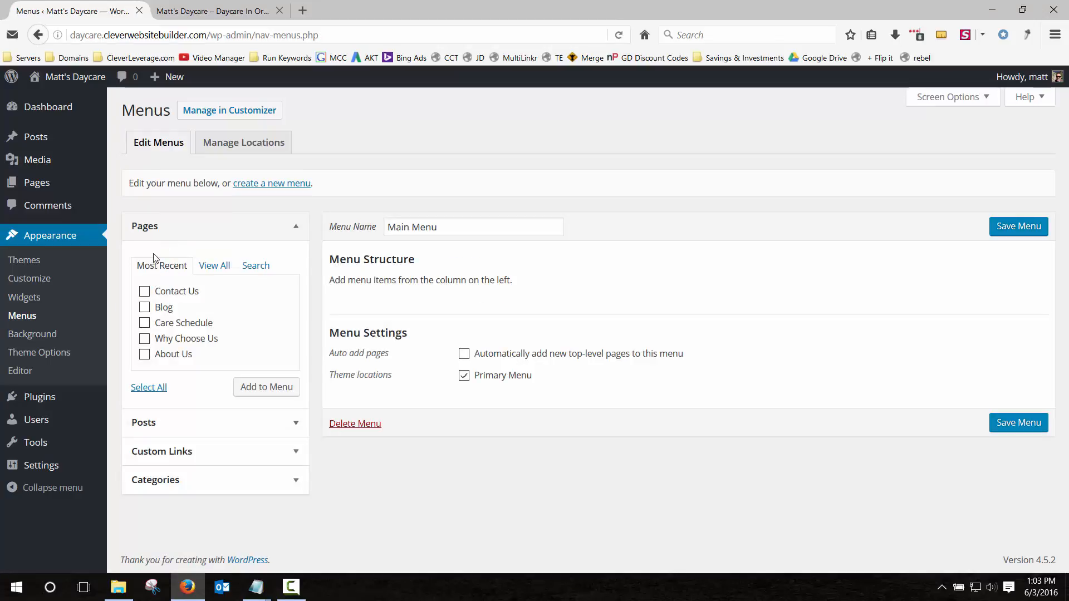
Add all five pages to Main Menu, save it, and check the live site's navigation.
click(150, 388)
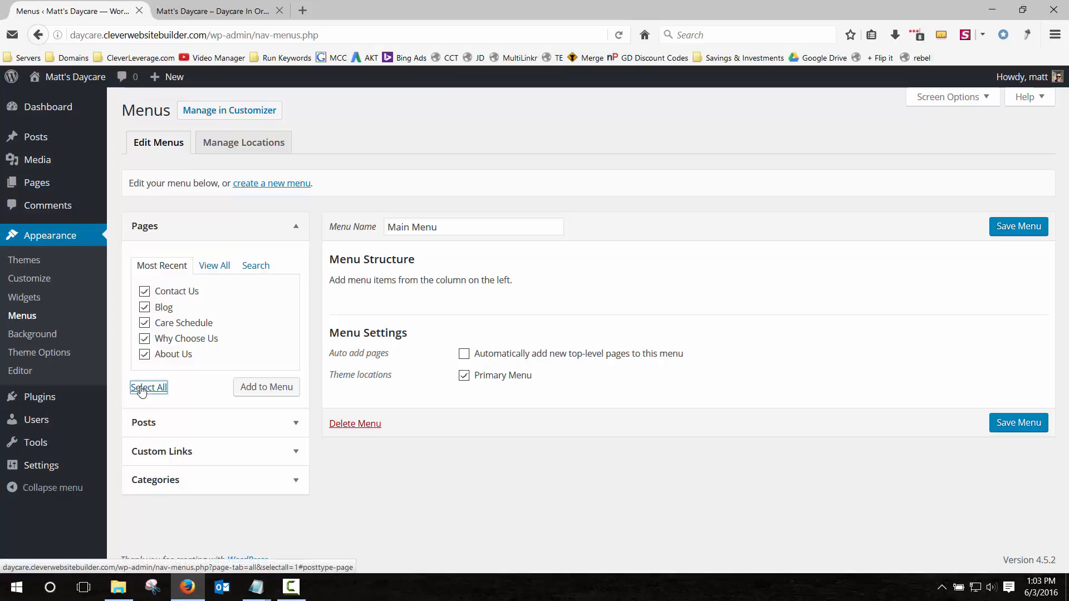
click(271, 387)
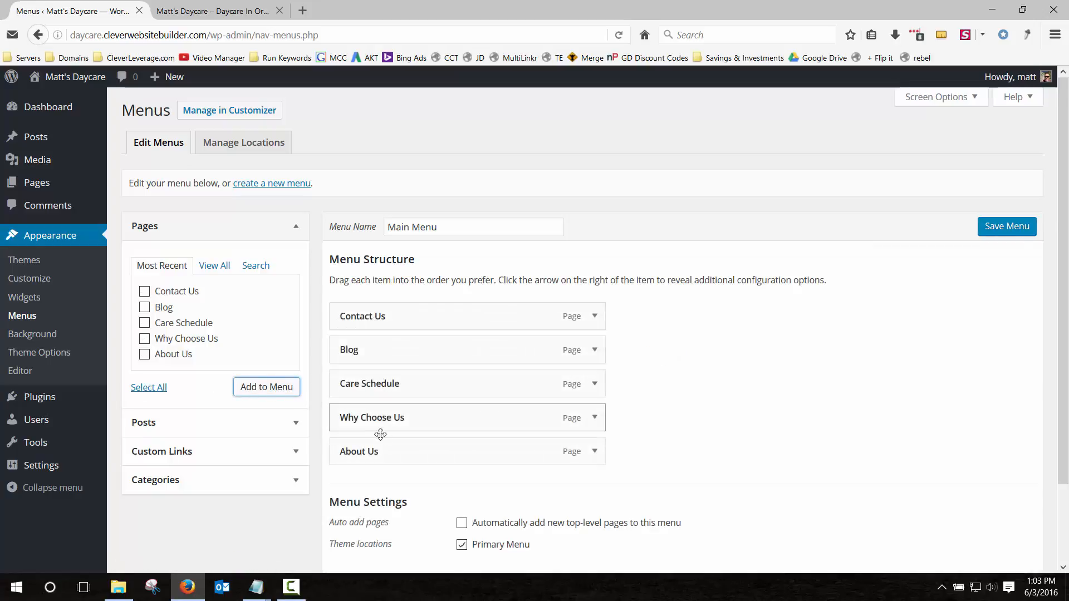
scroll(668, 389, down, 3)
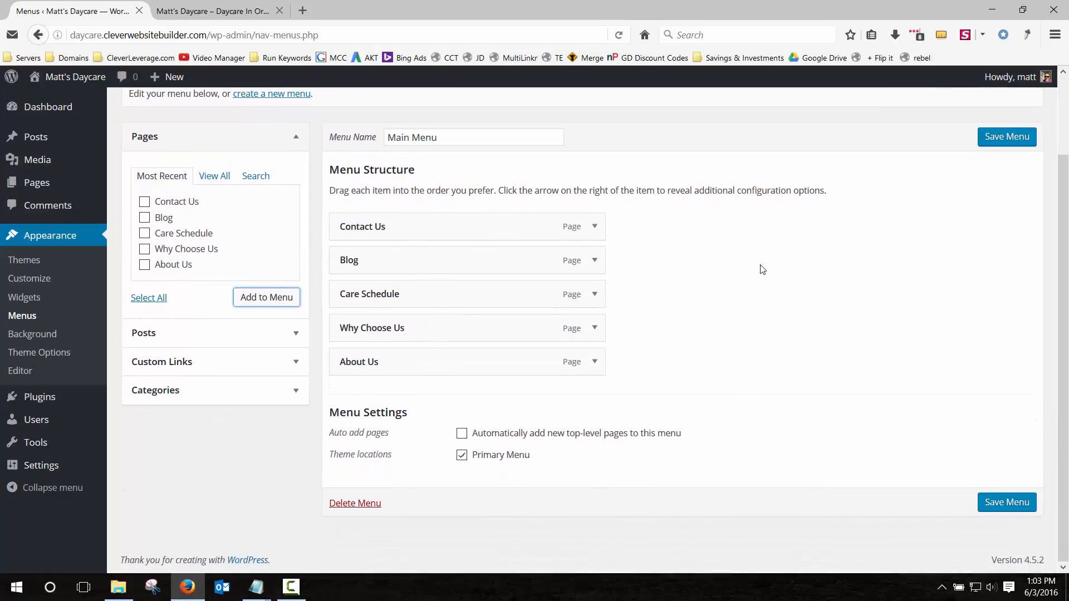
click(991, 140)
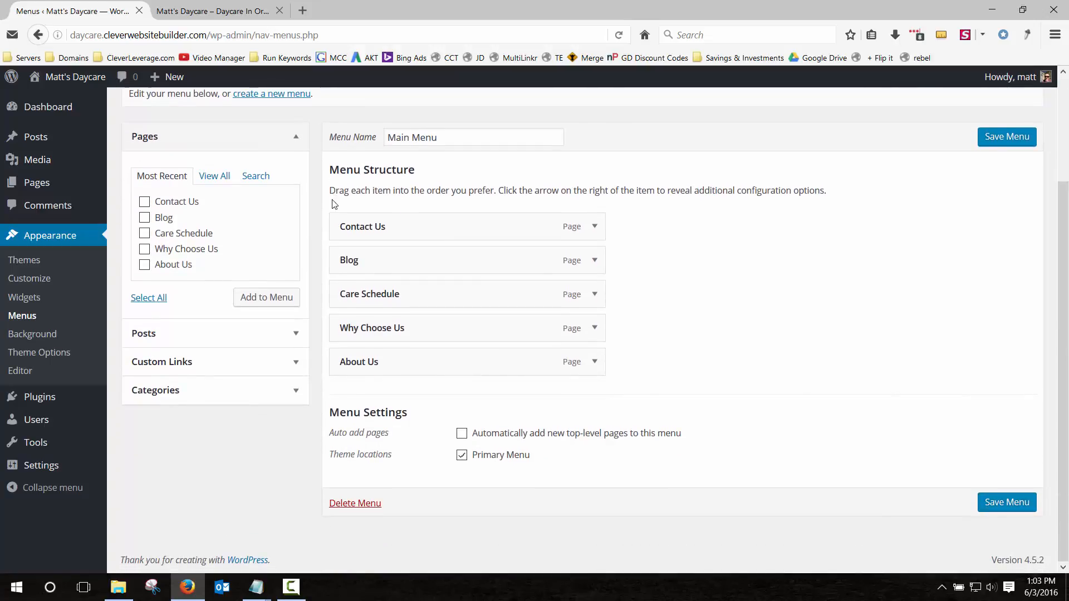
click(245, 10)
click(619, 36)
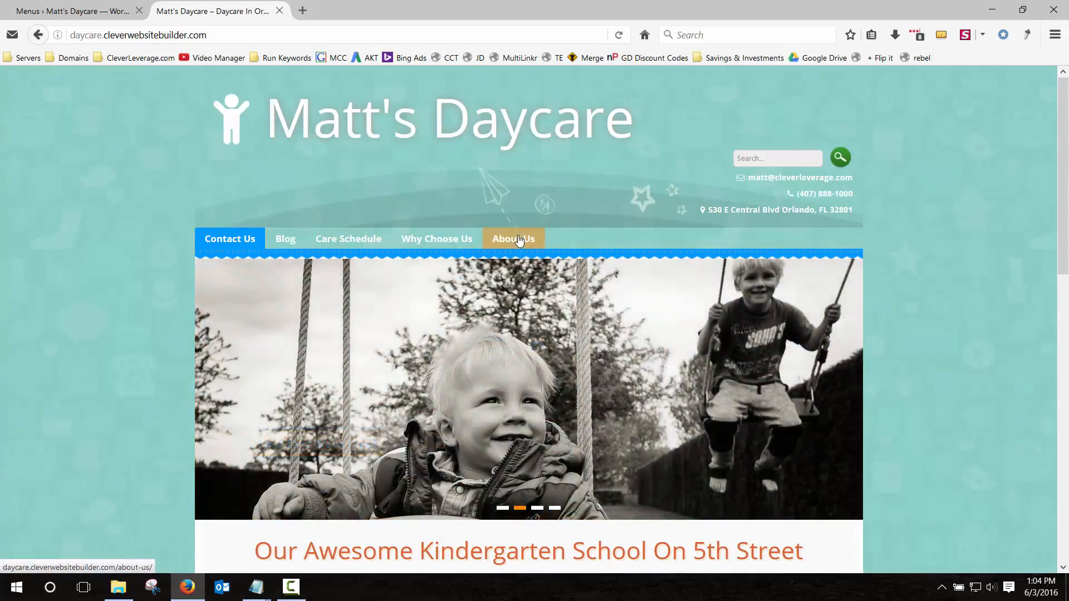
click(87, 11)
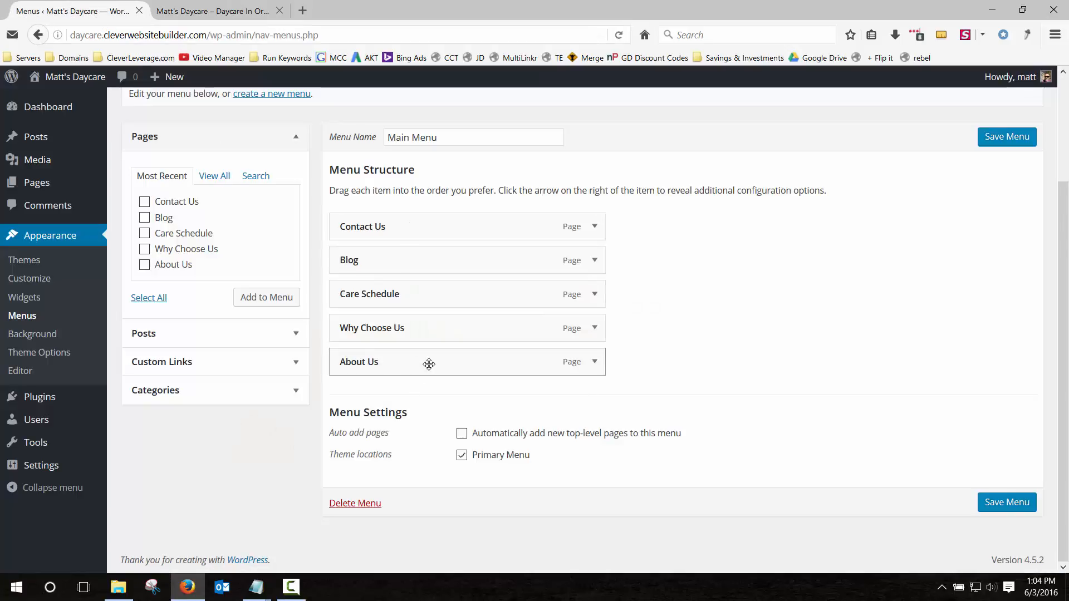
Reorder the menu to About Us, Why Choose Us, Care Schedule, Blog, Contact Us and save.
drag(440, 362, 434, 262)
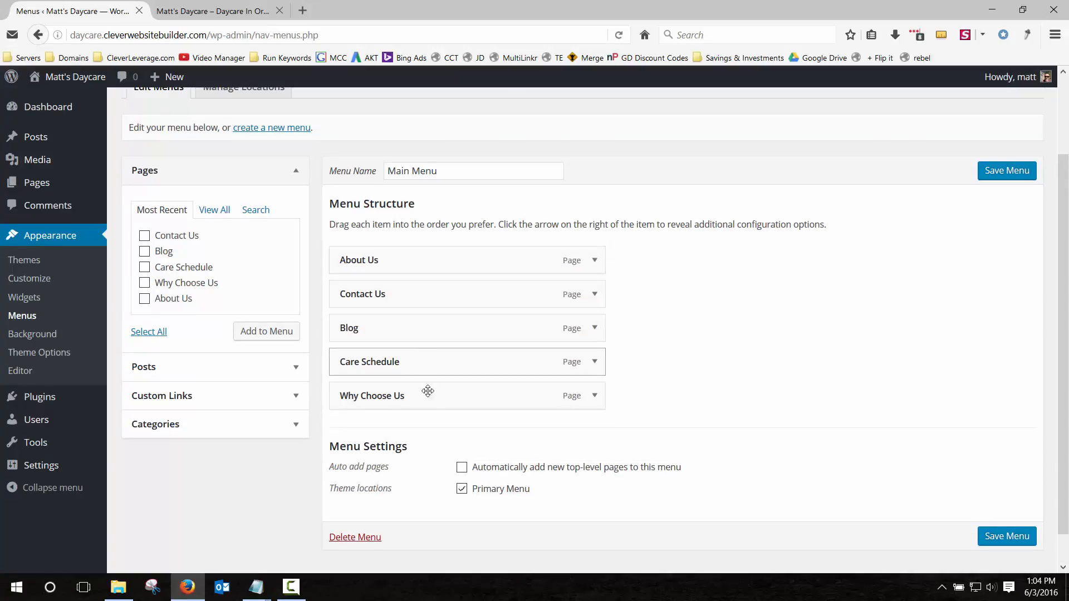
drag(430, 395, 432, 290)
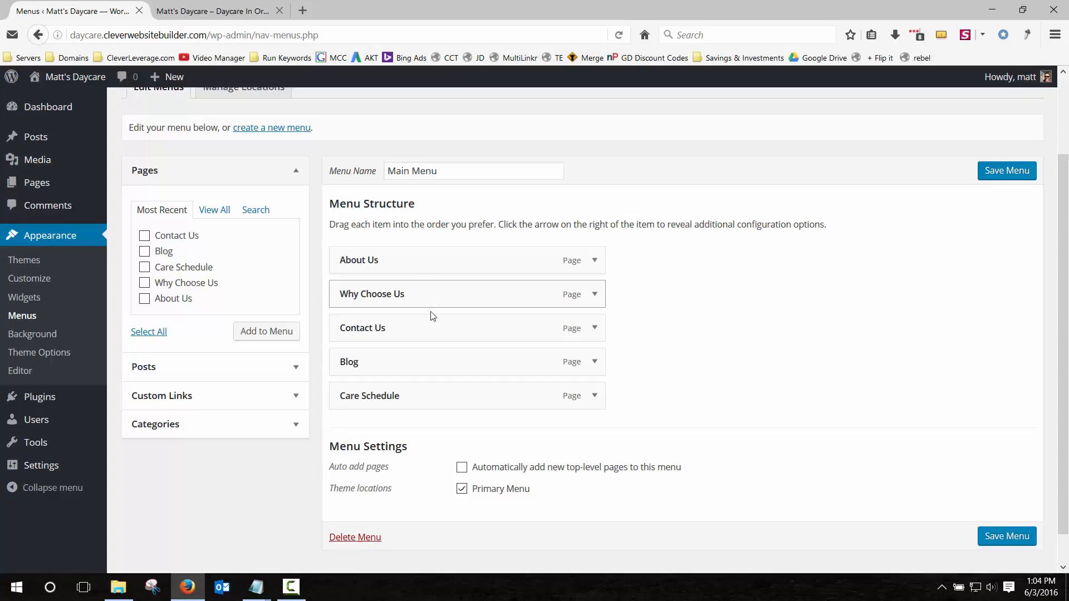
drag(419, 394, 420, 333)
drag(419, 397, 415, 363)
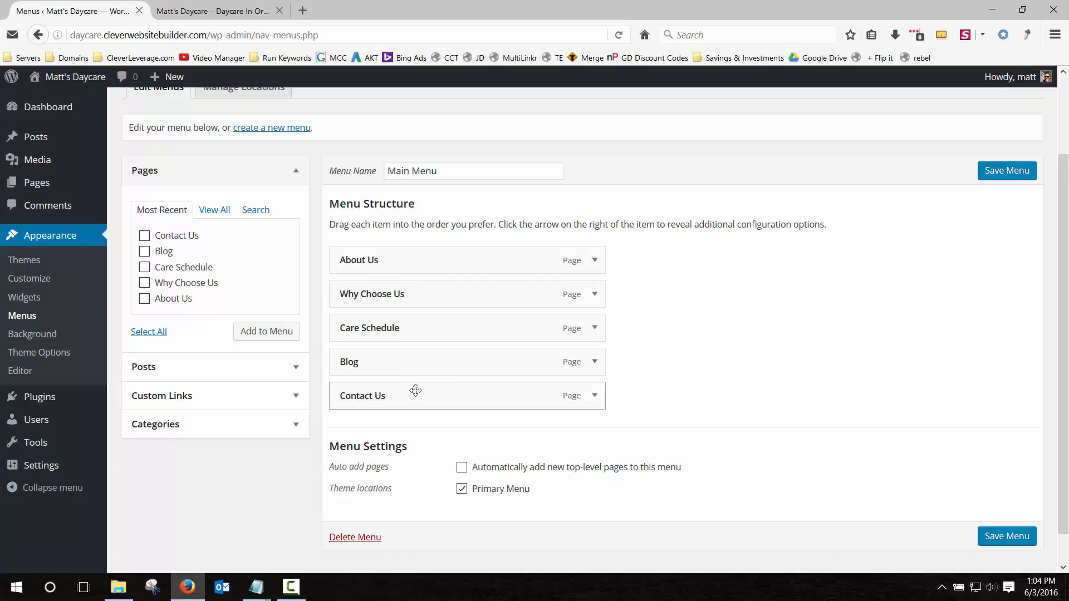
click(1012, 170)
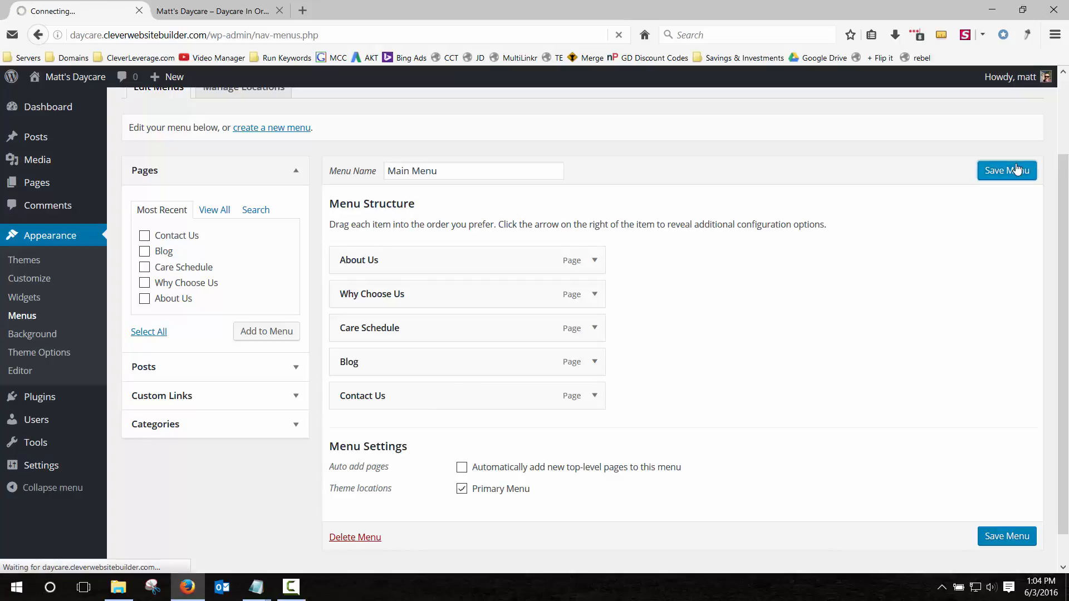
Reload the live site to verify the menu order and open the Blog page.
click(202, 11)
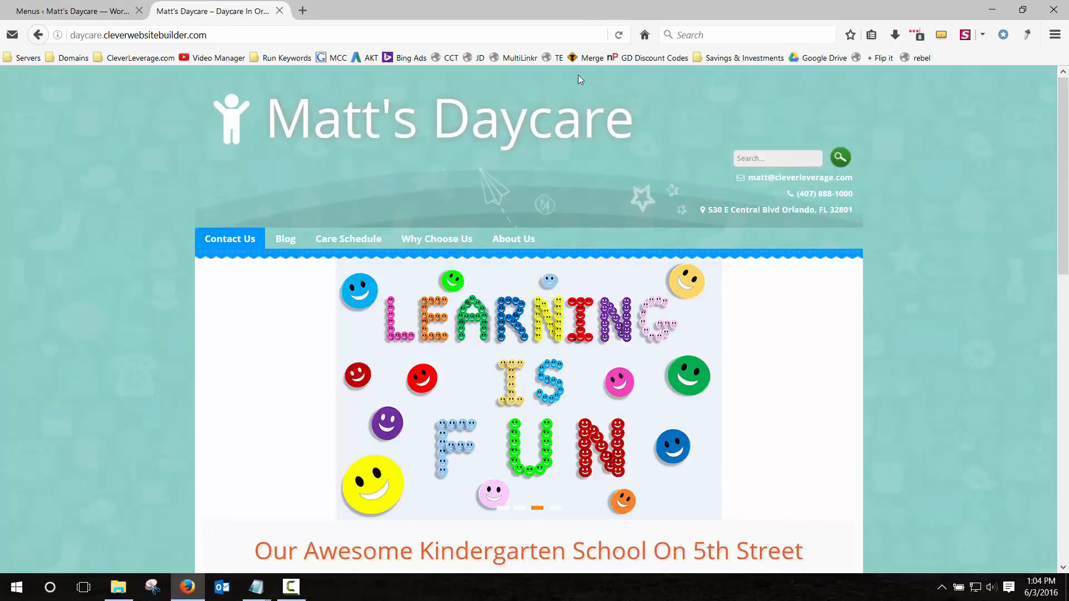
click(618, 35)
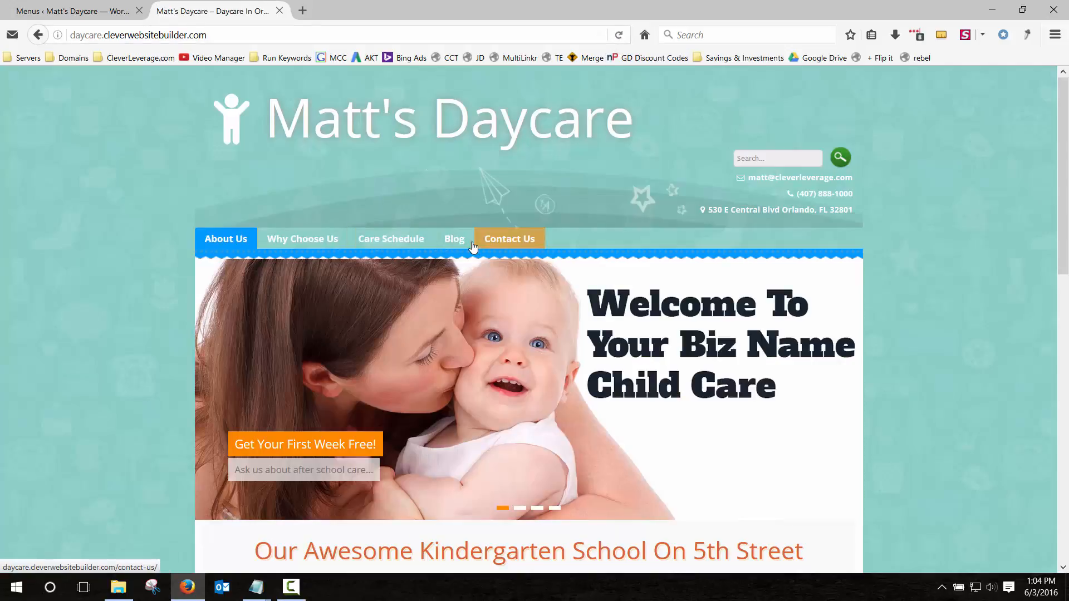
click(455, 239)
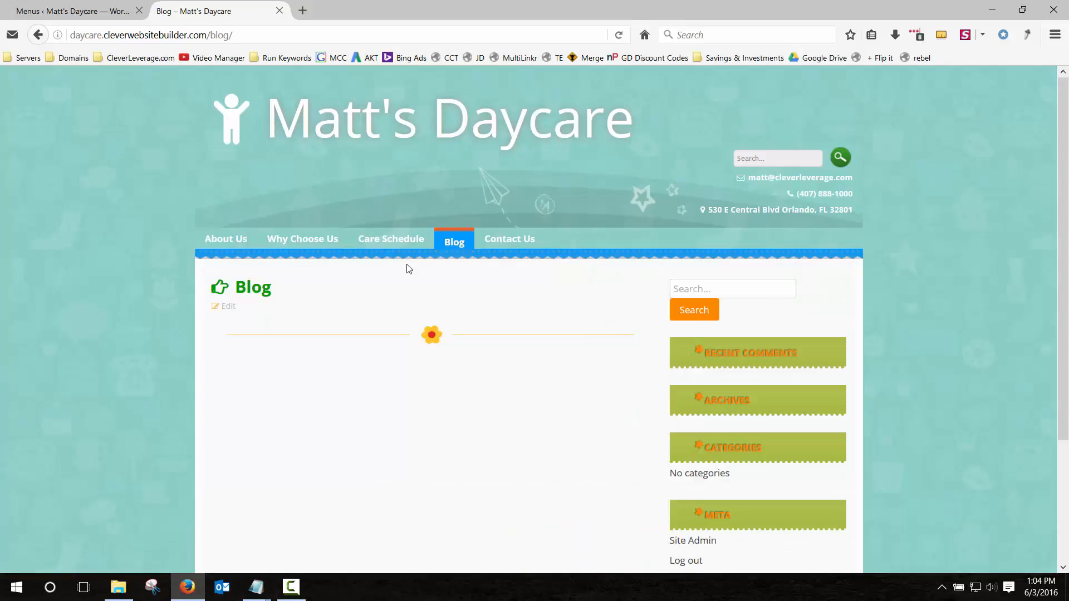
click(102, 7)
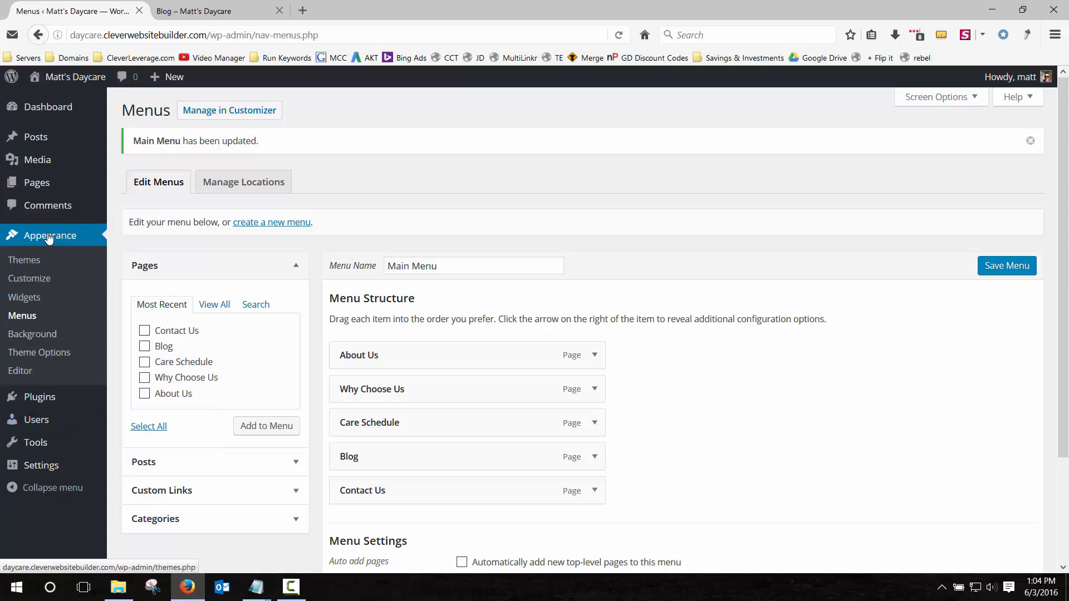
Try the static front page option in Reading settings, then open the All Pages list.
click(39, 465)
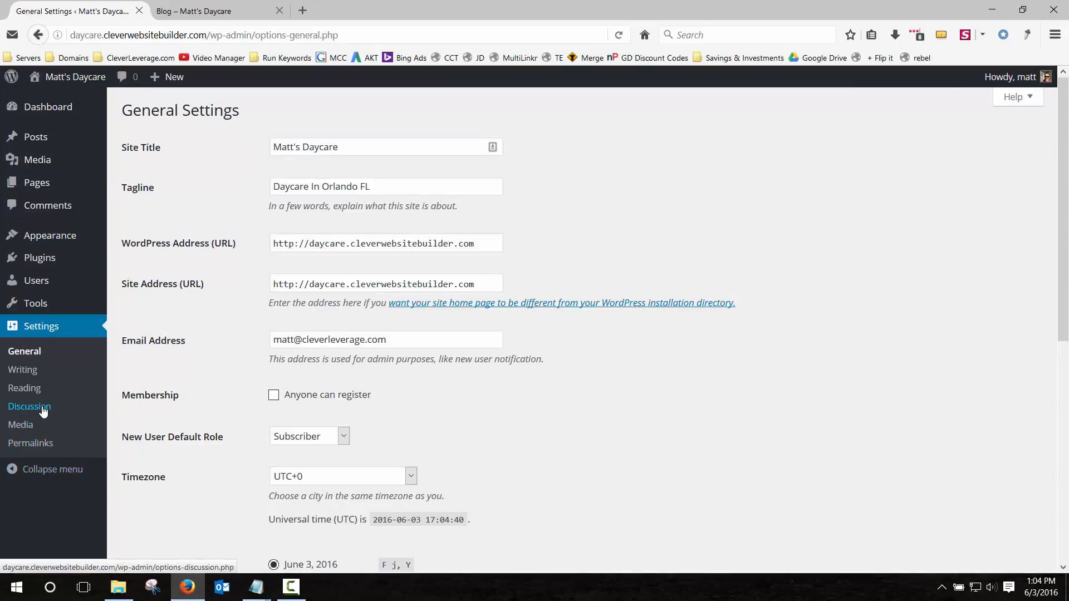
click(31, 391)
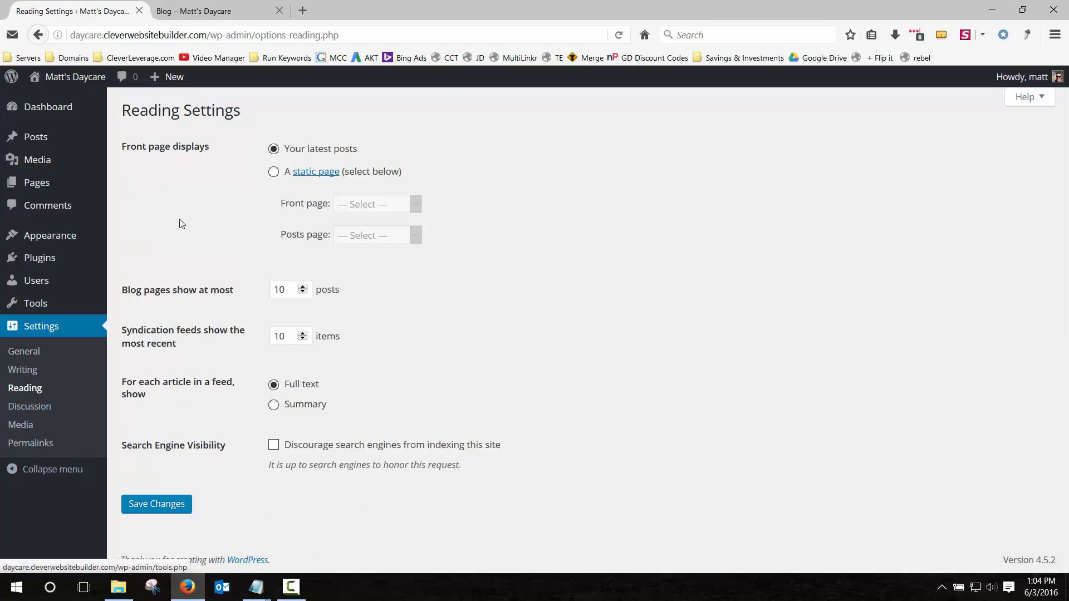
click(273, 172)
click(364, 204)
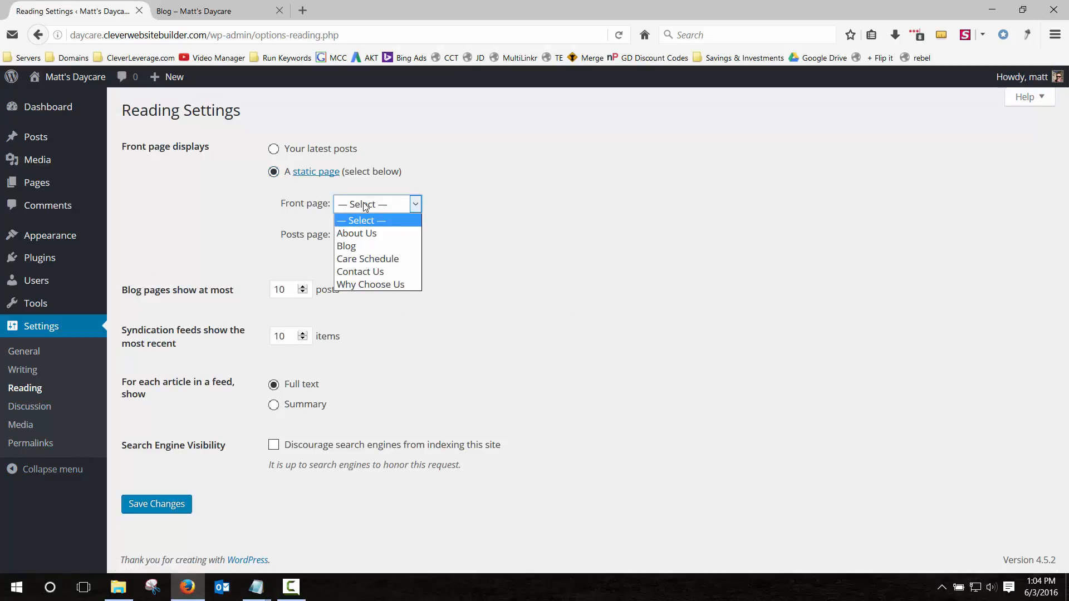
click(363, 204)
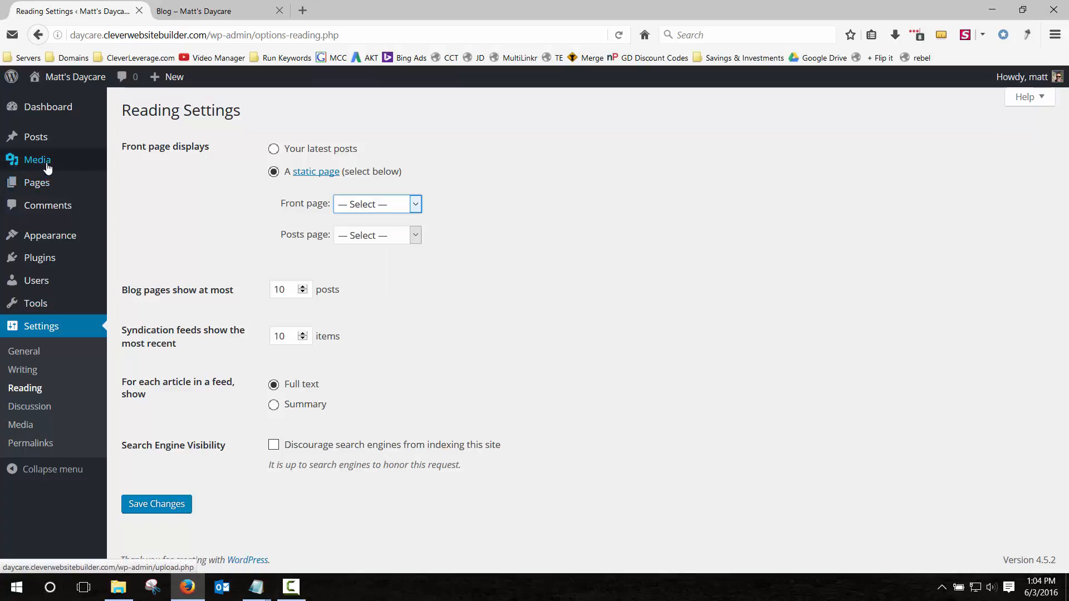
click(37, 183)
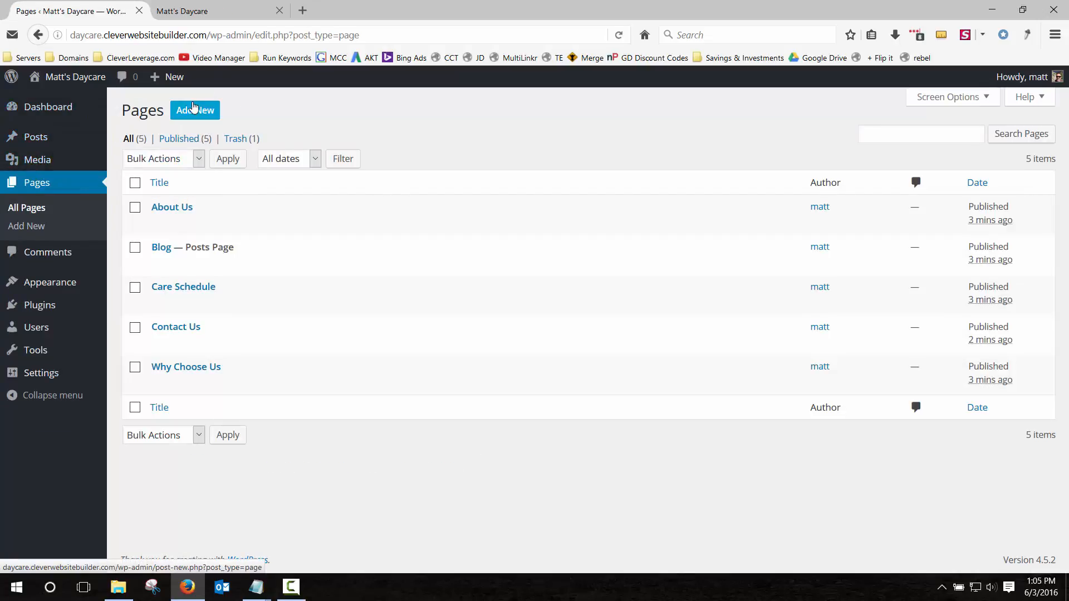
Publish a new page titled 'Home'.
click(193, 108)
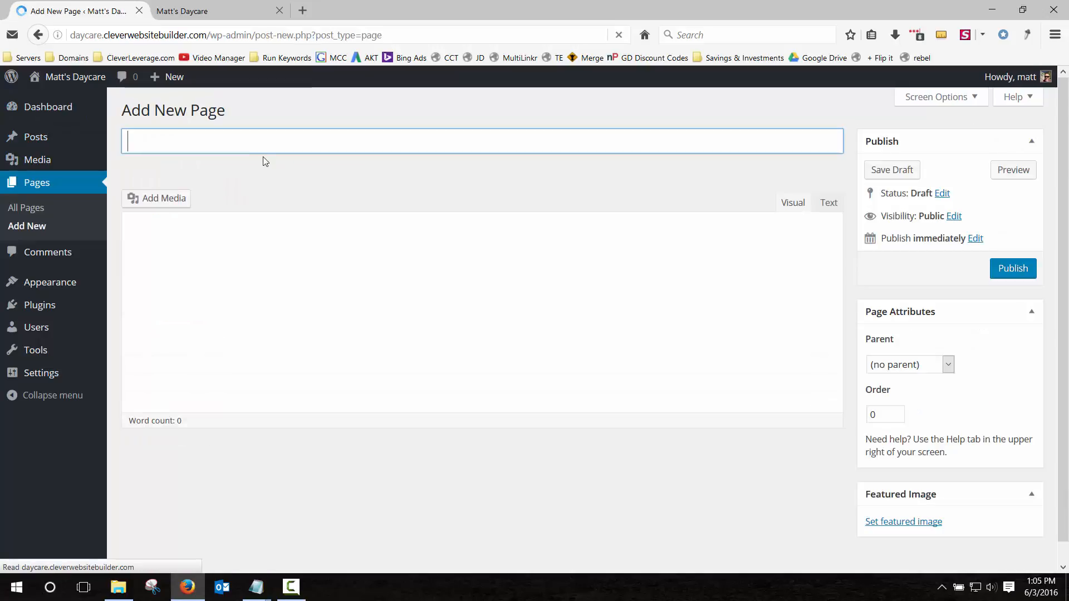
text(Home)
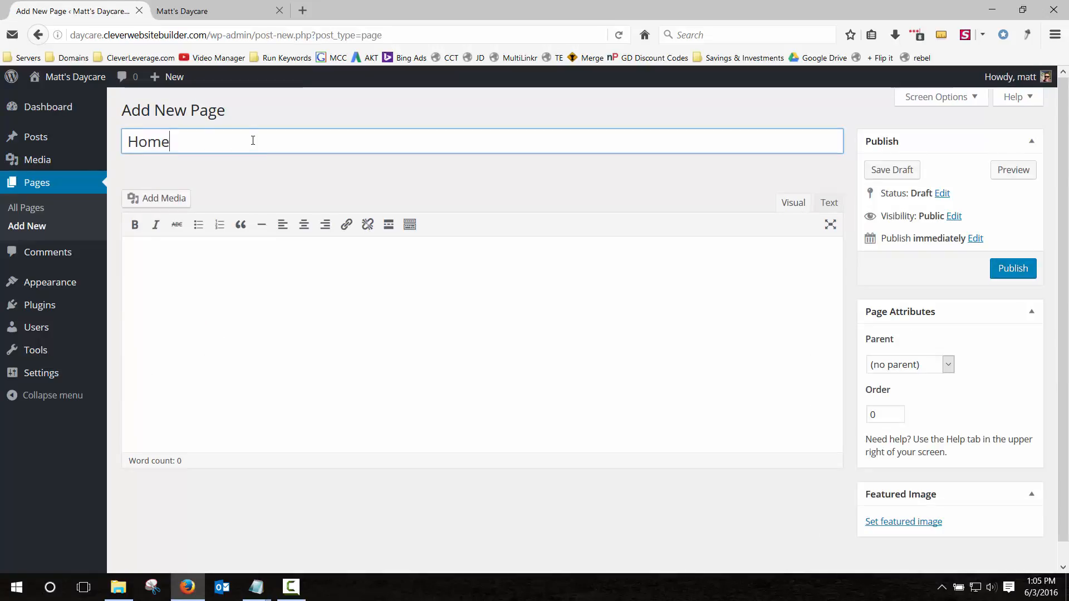
click(1013, 269)
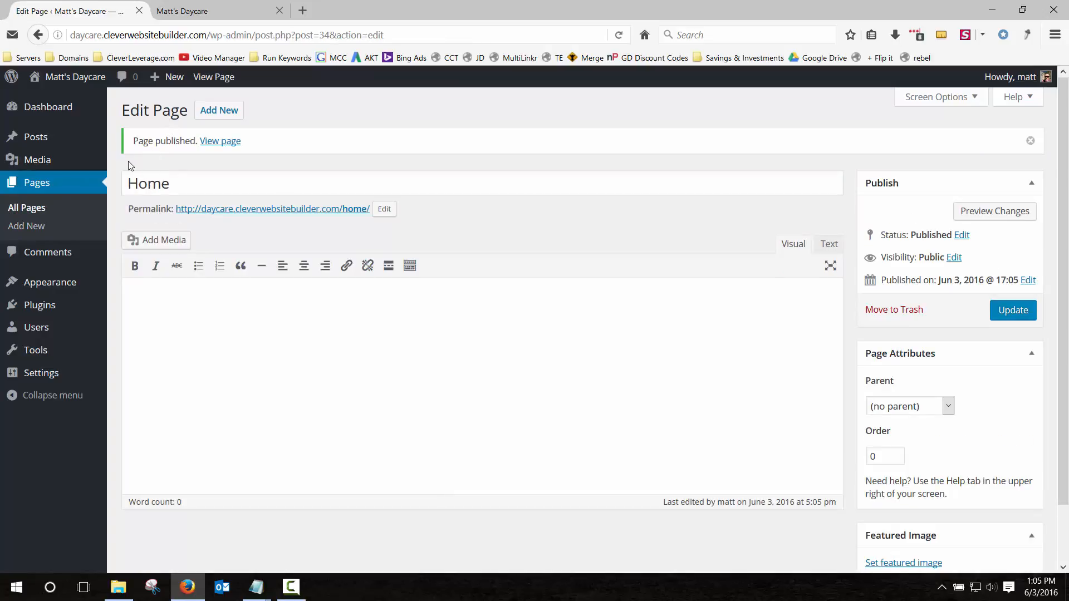
In Reading settings, set Home as the static front page and save.
click(42, 373)
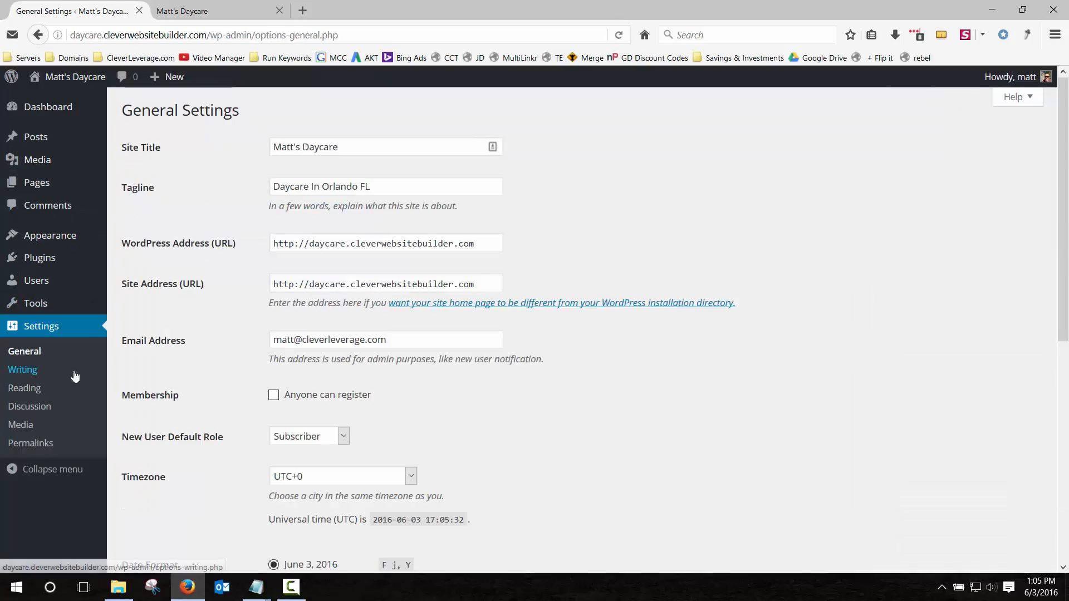
click(27, 392)
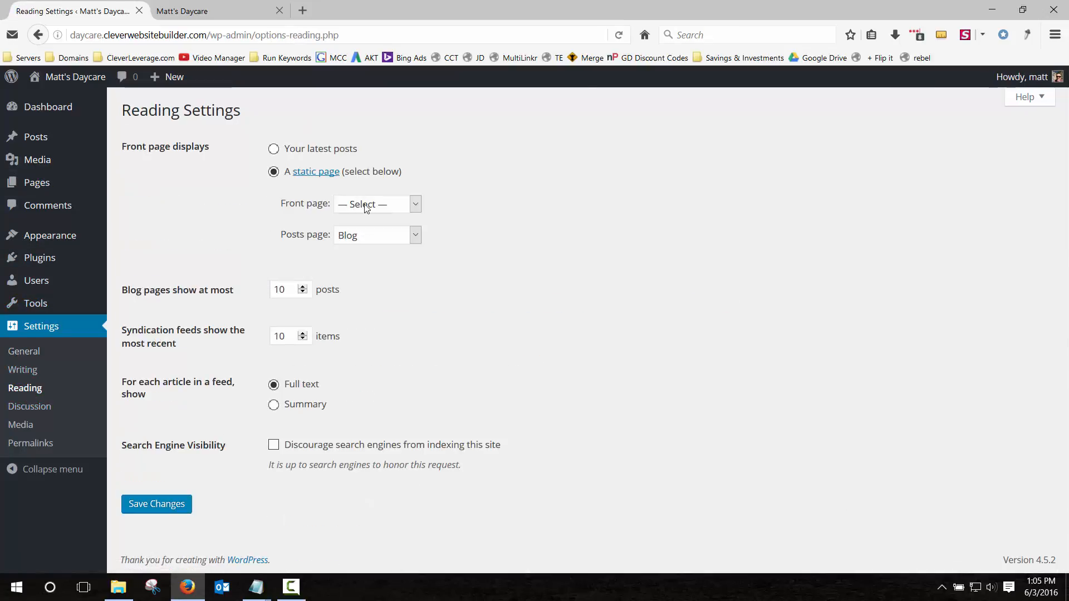
click(366, 207)
click(360, 283)
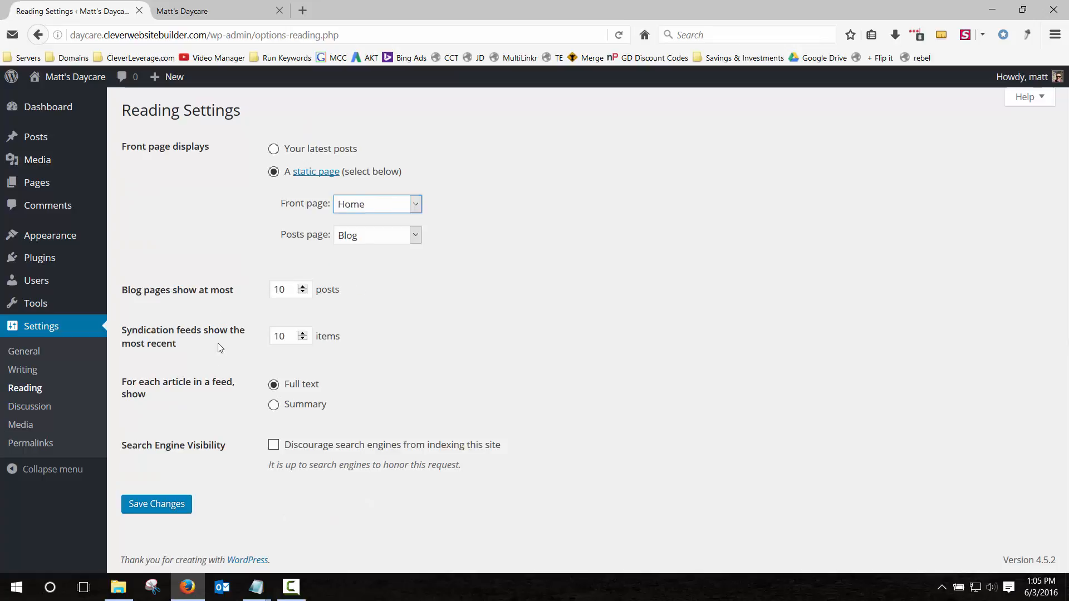
click(156, 504)
Reload the live site to view the new Home front page.
click(182, 11)
click(618, 34)
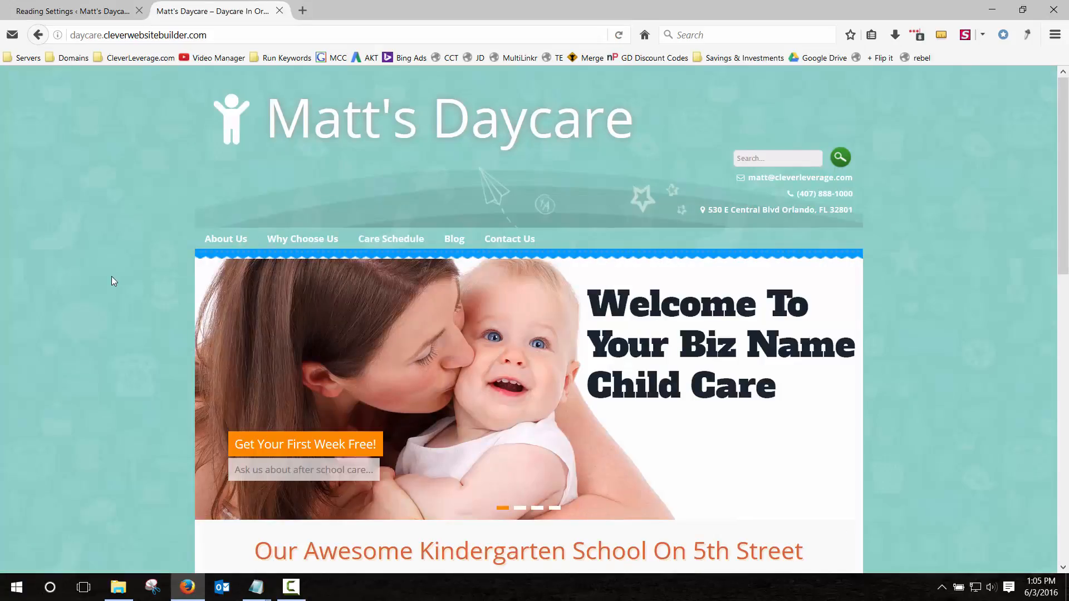
scroll(195, 240, down, 12)
scroll(207, 247, up, 12)
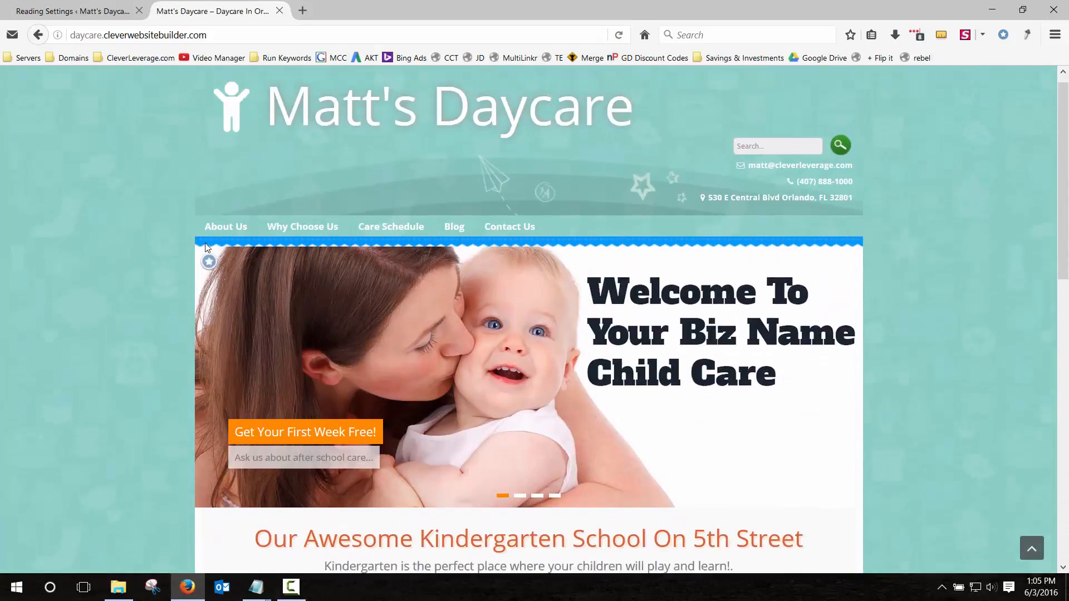
click(97, 12)
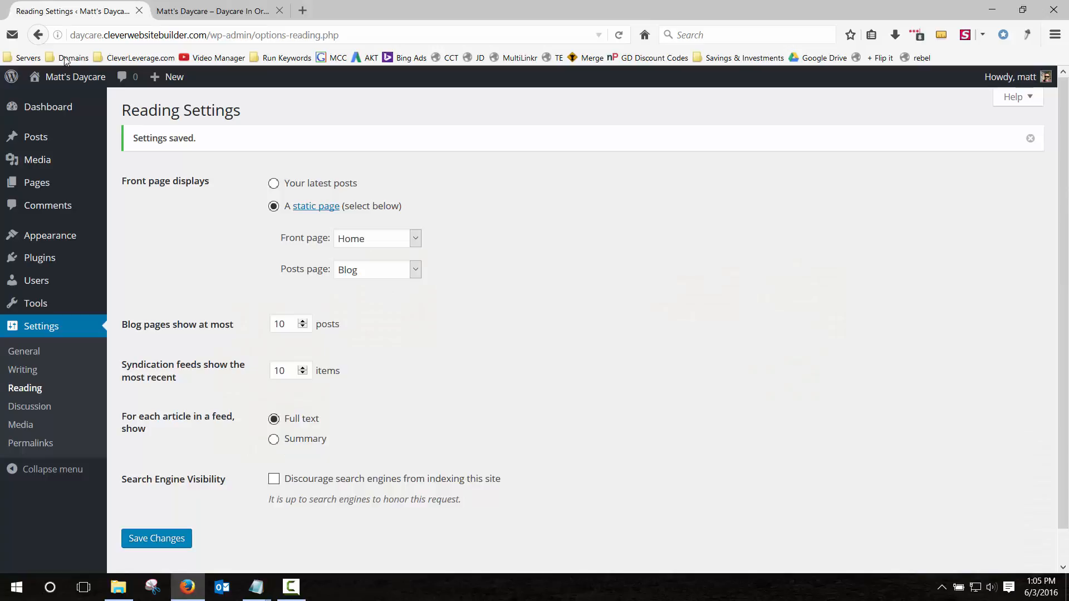
Add the Home page to Main Menu, move it to the top, and save.
mouse_move(52, 243)
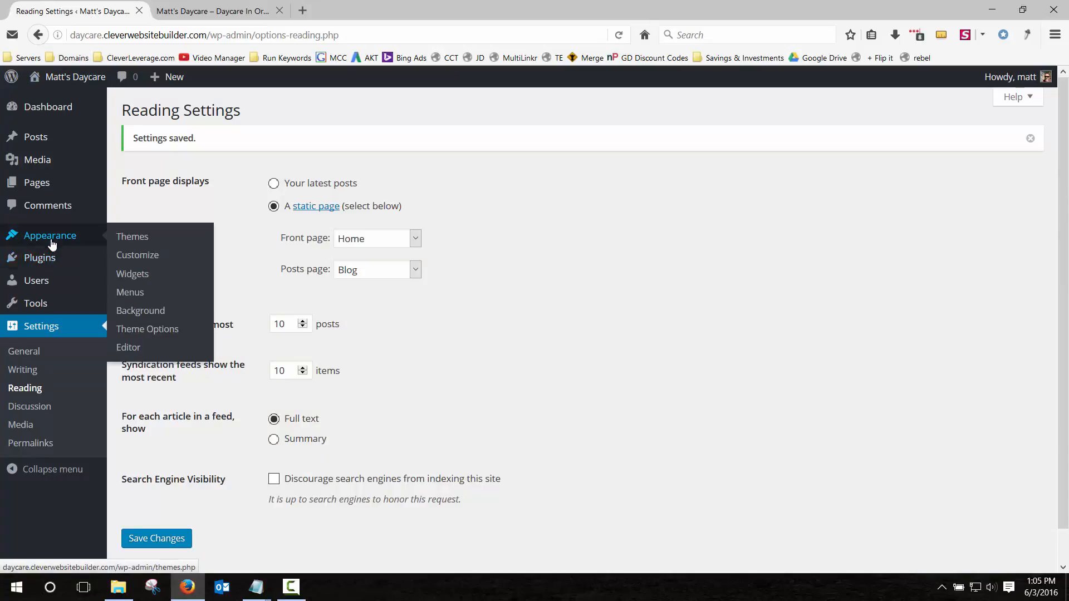
click(130, 293)
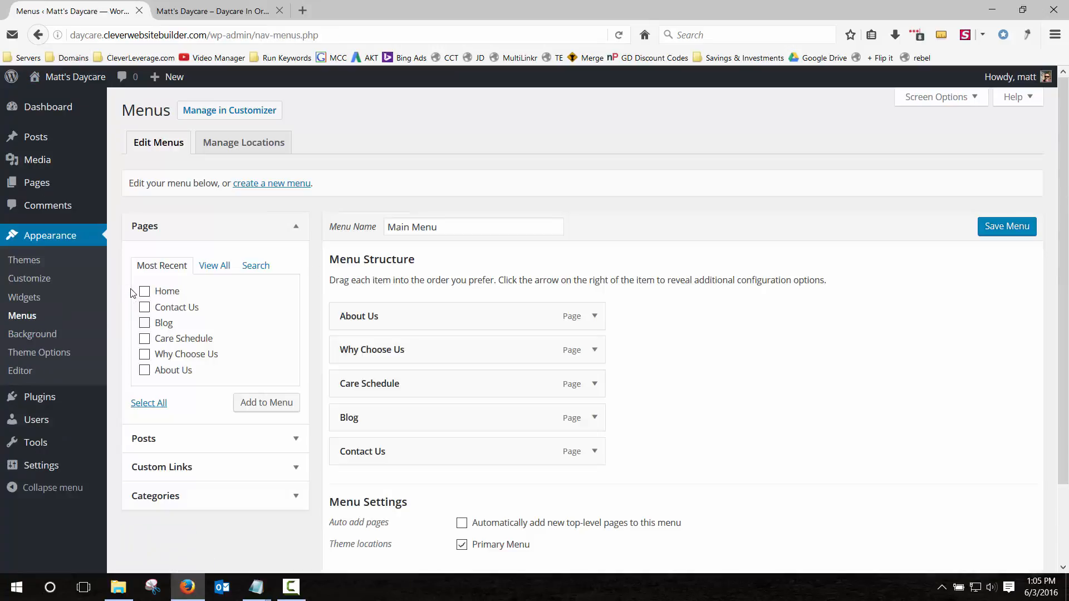
click(144, 292)
click(270, 401)
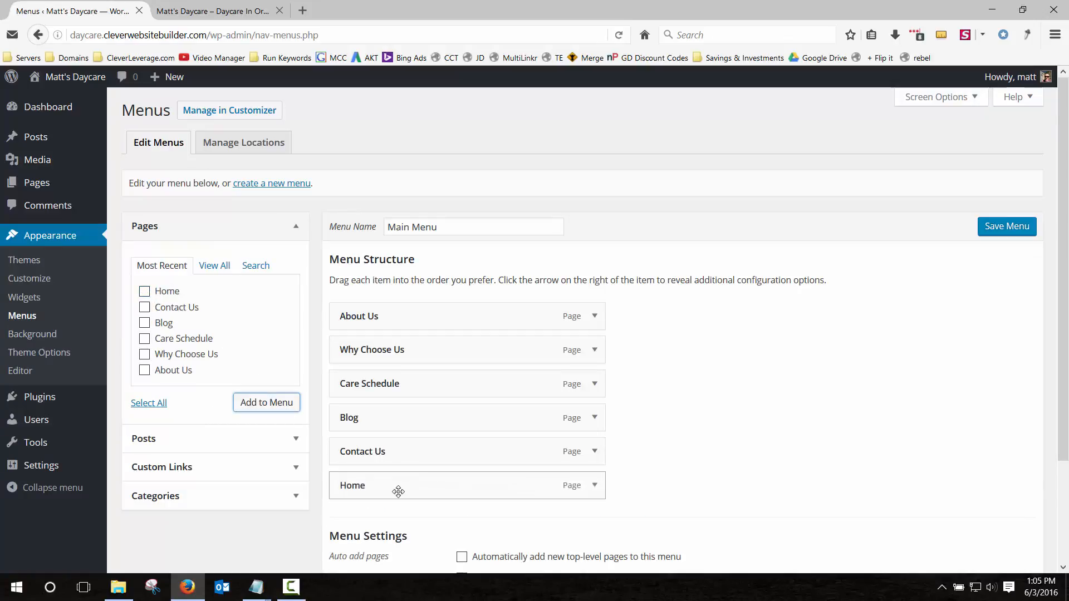
drag(398, 491, 406, 313)
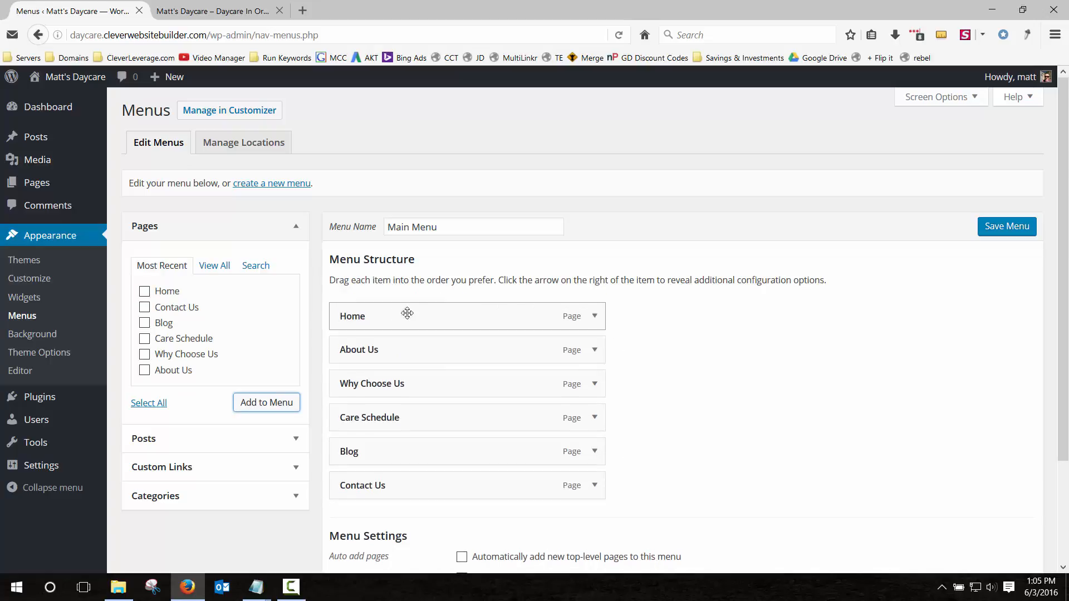
click(1008, 227)
Reload the live site to confirm Home leads the navigation, then open Blog.
key(ctrl+Tab)
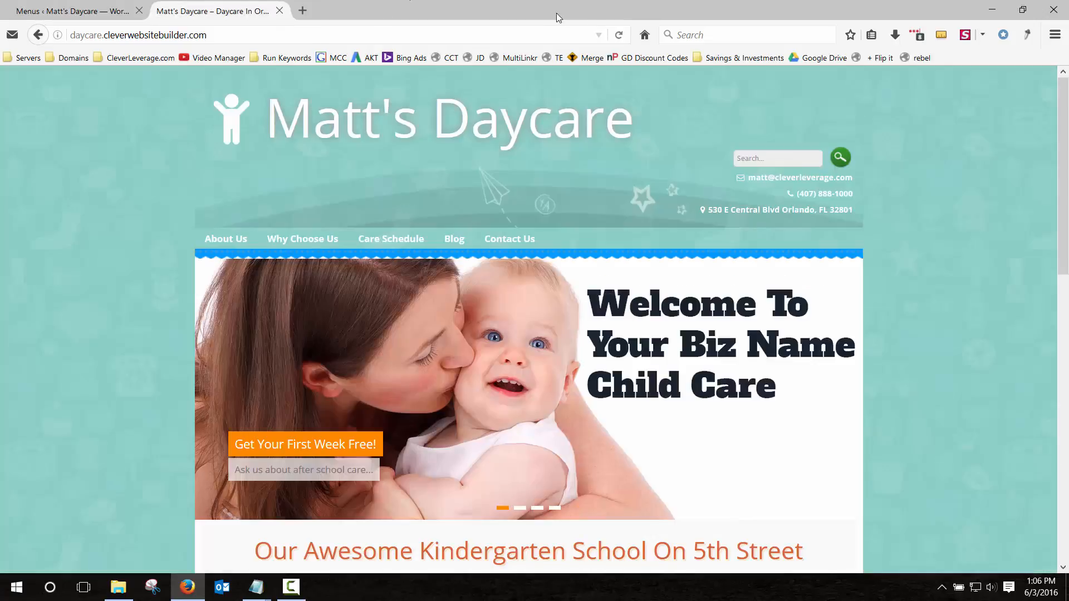
key(F5)
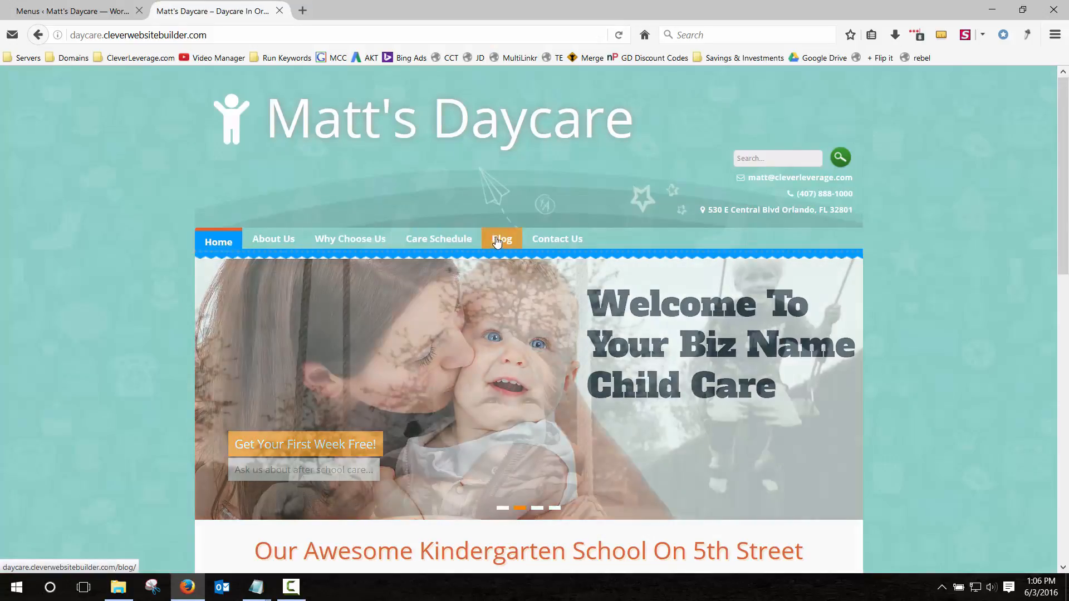
click(497, 240)
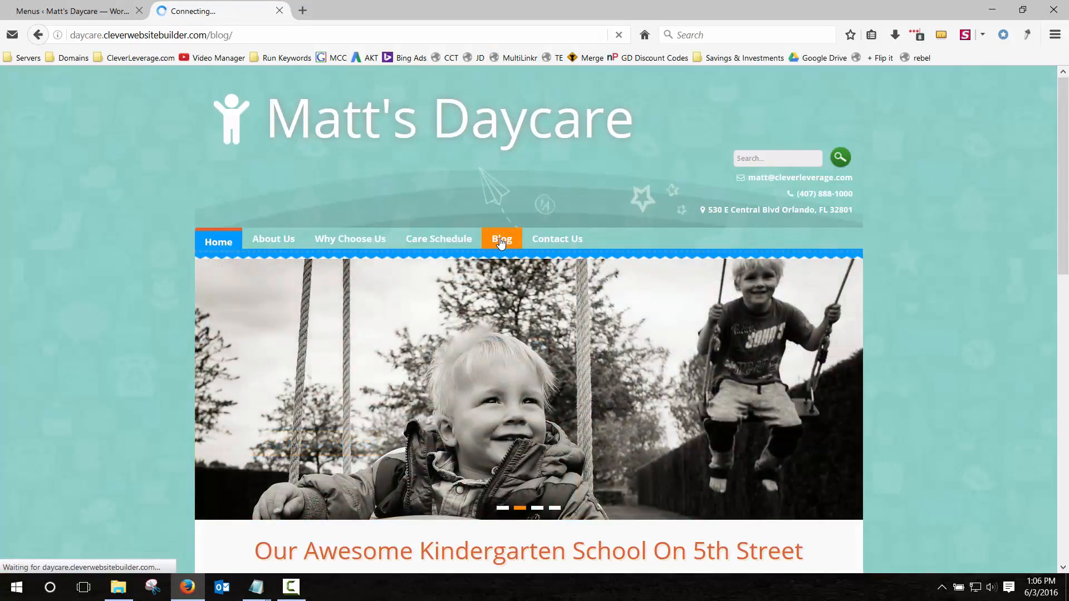
click(60, 11)
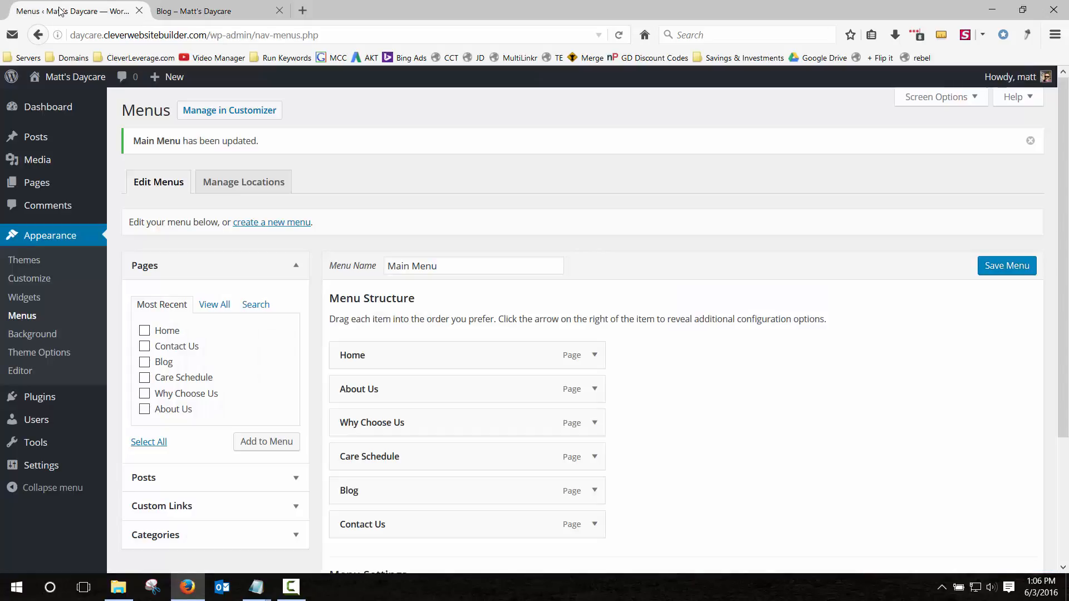
mouse_move(34, 143)
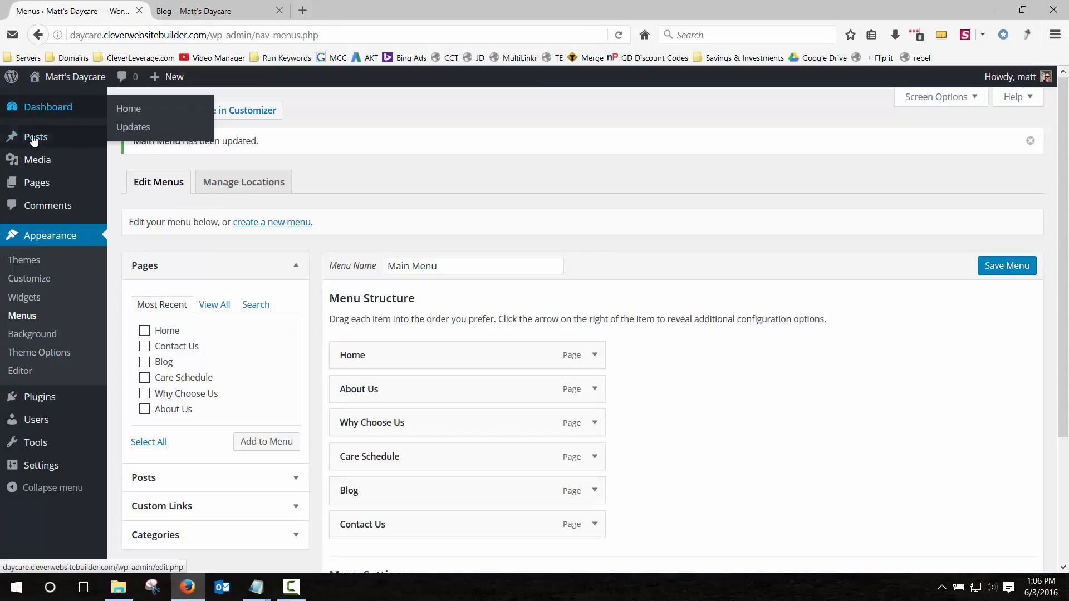
Start a new post titled 'Featured Children Of The Month Club!'.
click(34, 139)
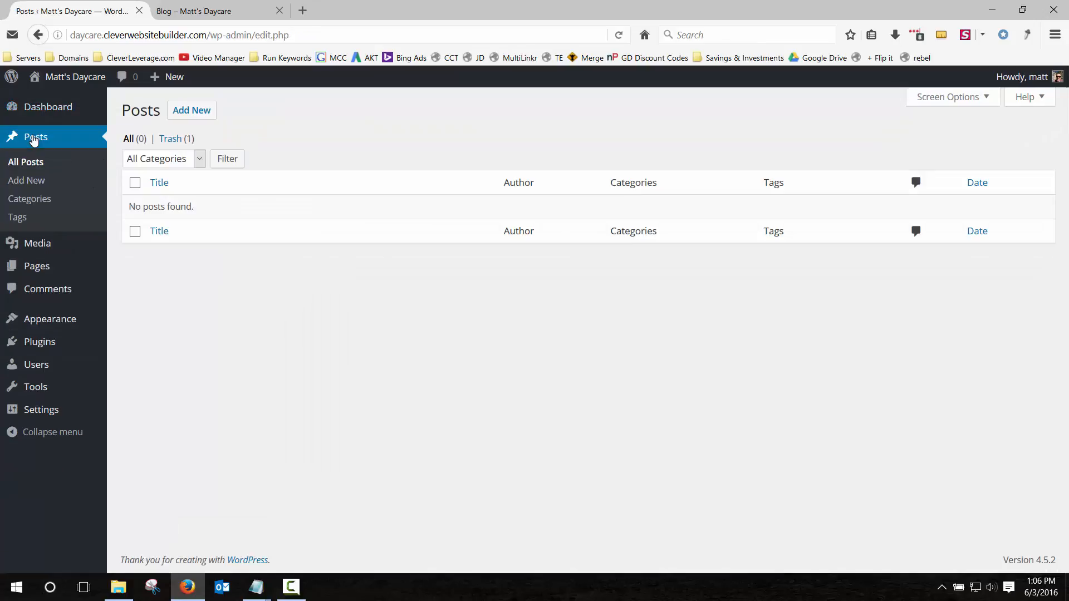
click(204, 111)
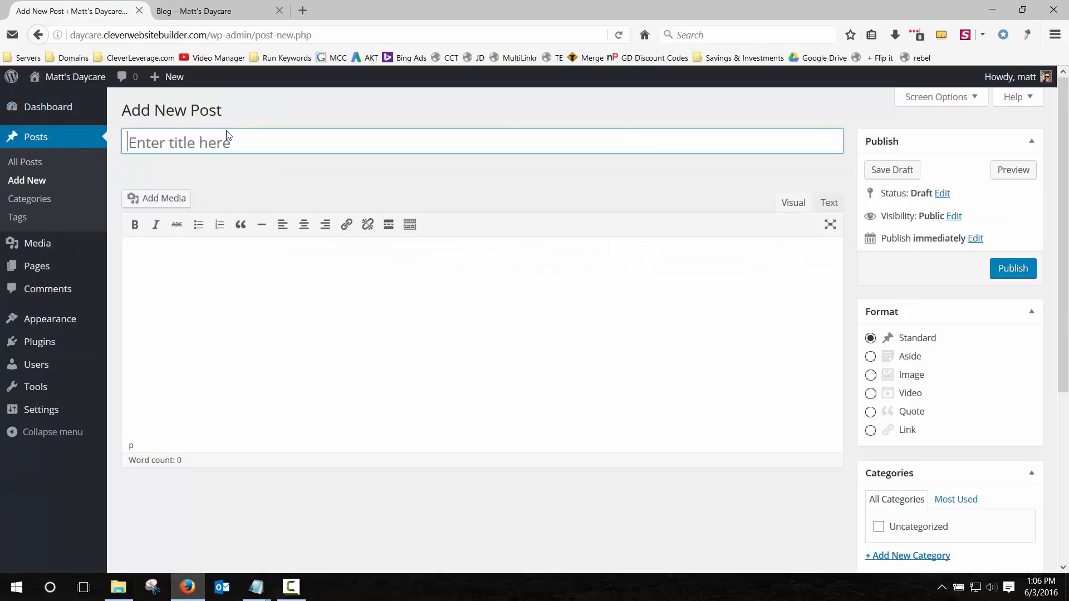
text(Fe)
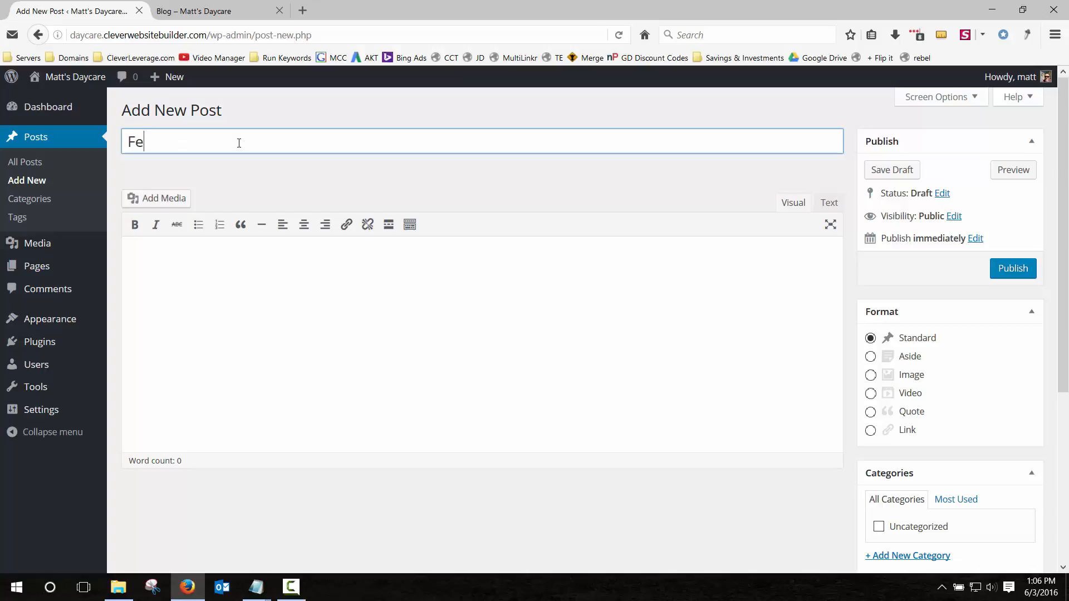
text(atired)
key(BackSpace)
key(BackSpace)
key(BackSpace)
key(BackSpace)
key(BackSpace)
key(BackSpace)
text(f )
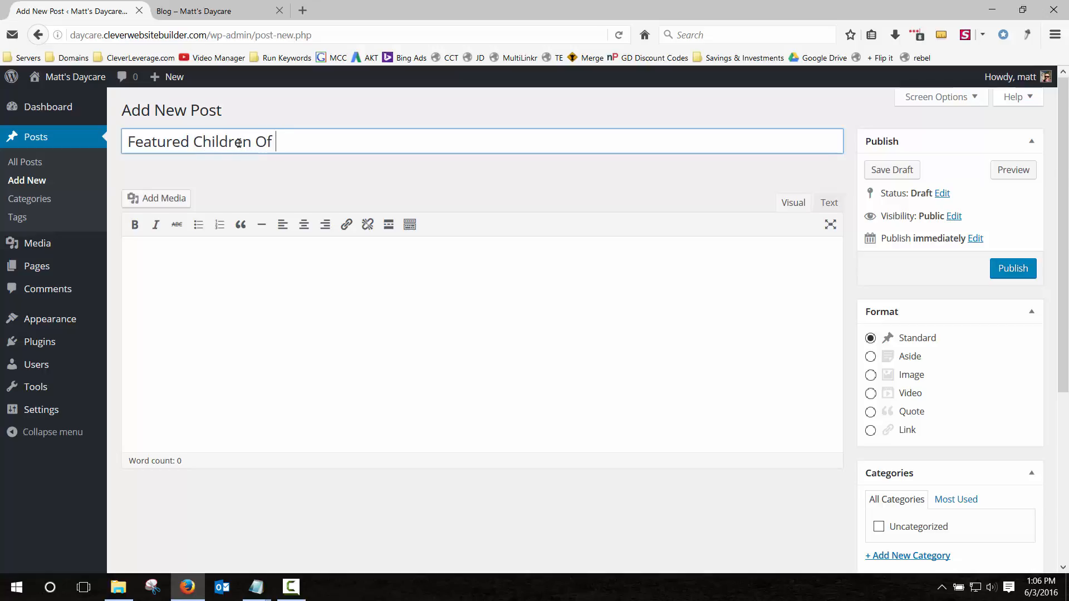
text(The Month Club!)
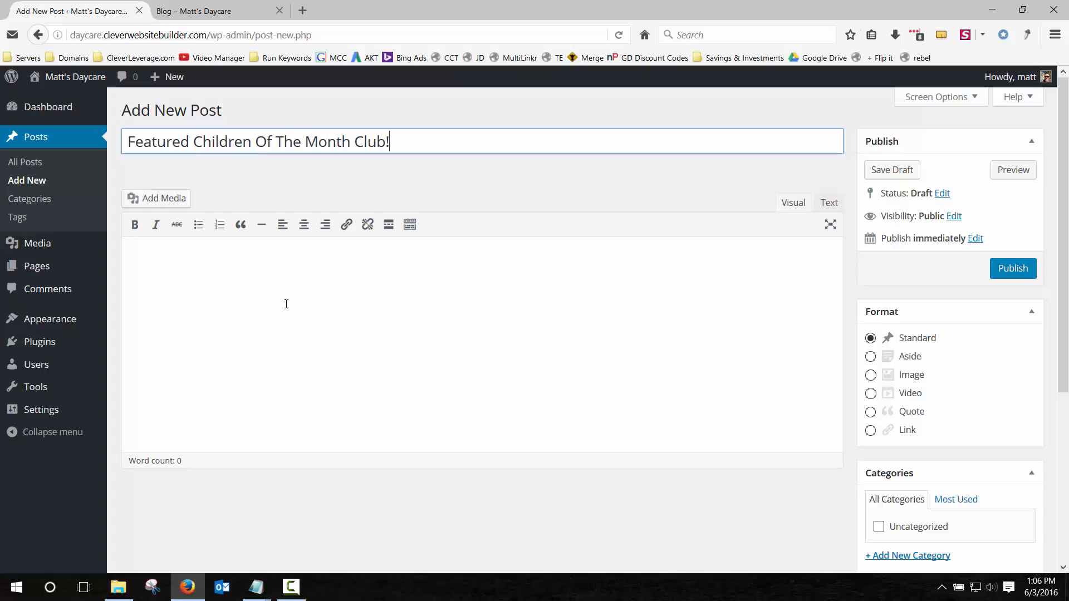
Write a one-line intro about this month's featured kid, then bring up the media library.
click(303, 320)
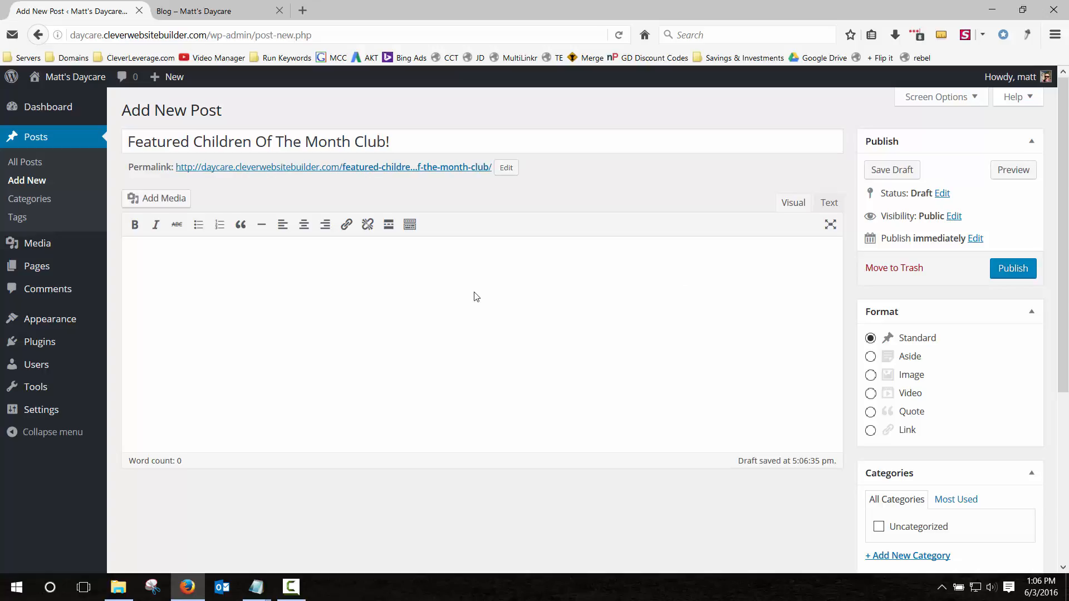
text(s;hfsa;jngdf;lnkdfs;lknsg;)
key(BackSpace)
key(BackSpace)
key(BackSpace)
key(BackSpace)
key(BackSpace)
key(BackSpace)
key(BackSpace)
key(BackSpace)
key(BackSpace)
key(BackSpace)
key(BackSpace)
key(BackSpace)
key(BackSpace)
key(BackSpace)
key(BackSpace)
key(BackSpace)
key(BackSpace)
key(BackSpace)
key(BackSpace)
key(BackSpace)
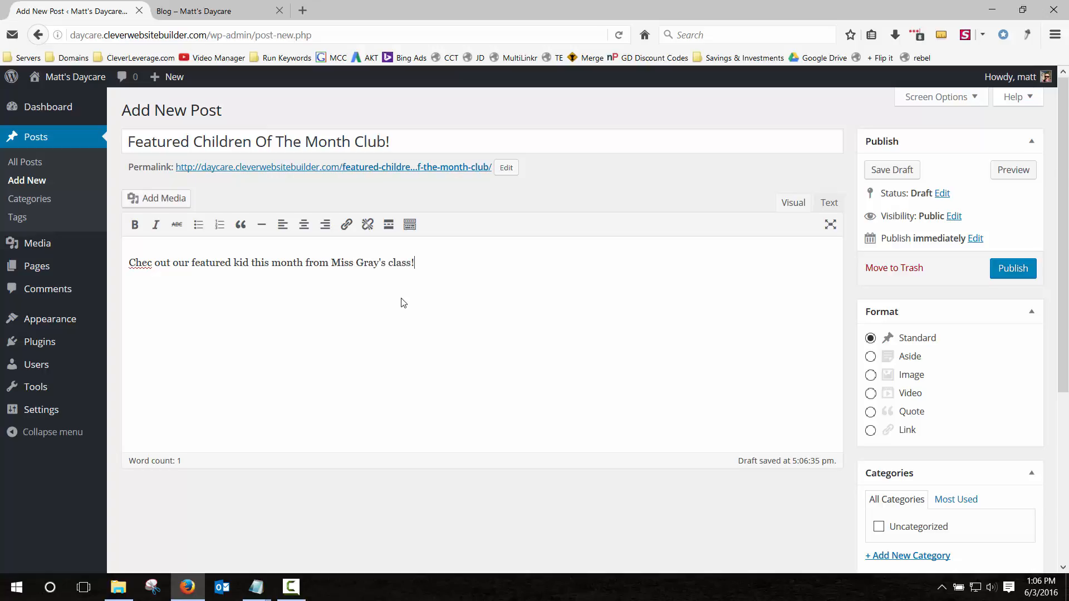
text(afterca)
text(k)
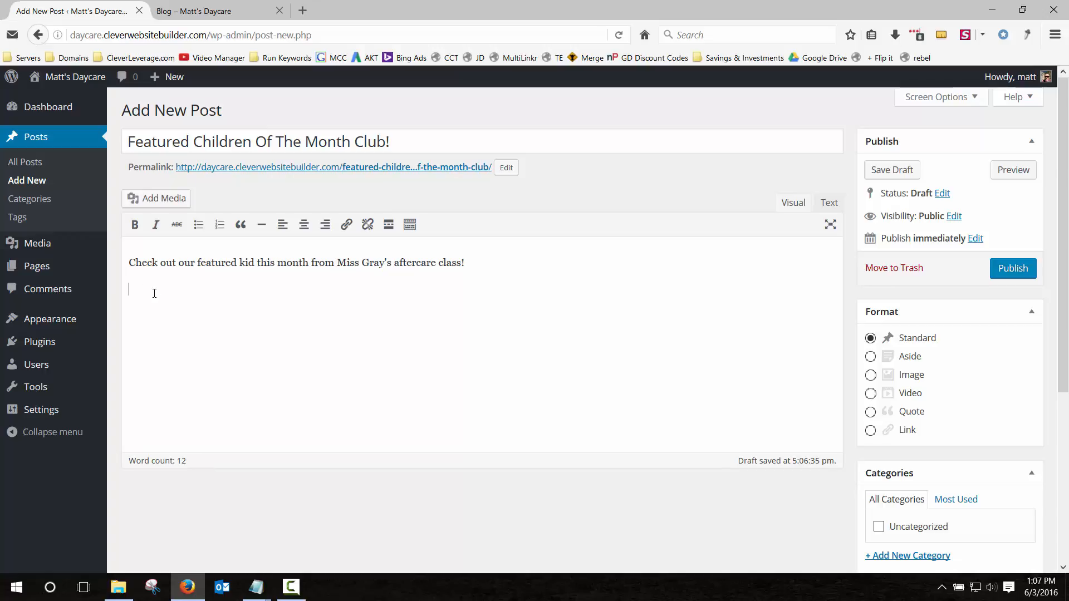
click(156, 198)
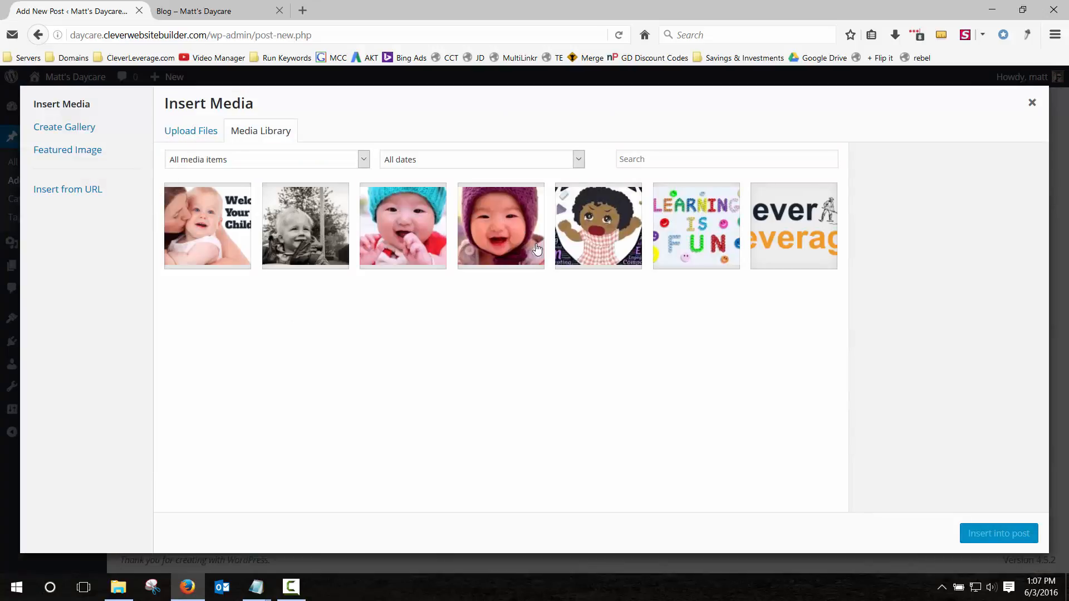
Insert the cartoon child image into the post, centred, unlinked, at Large 670 × 262 size.
click(601, 258)
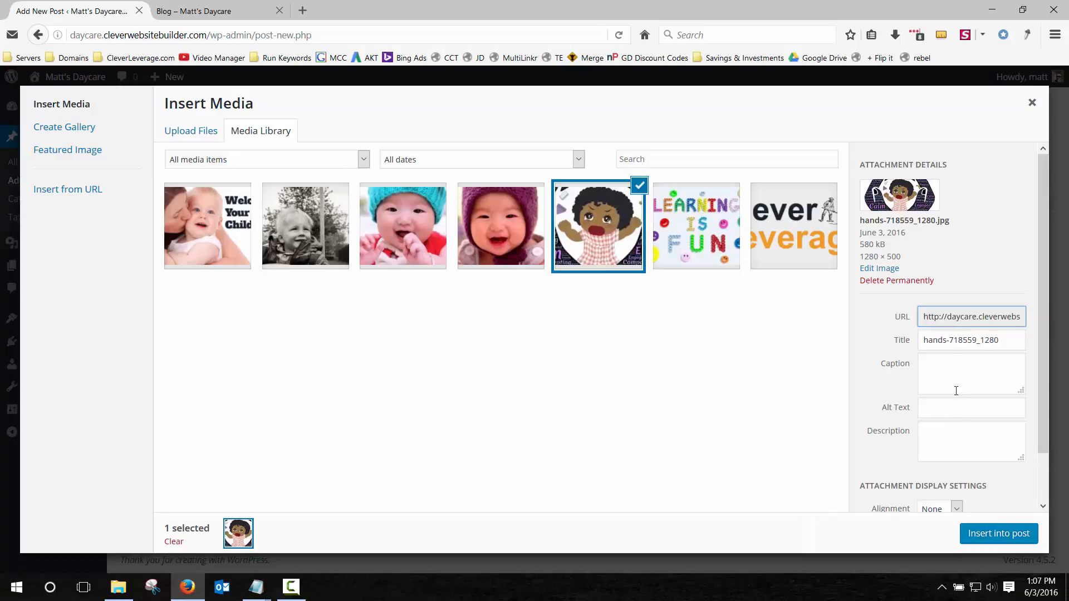
scroll(945, 346, down, 2)
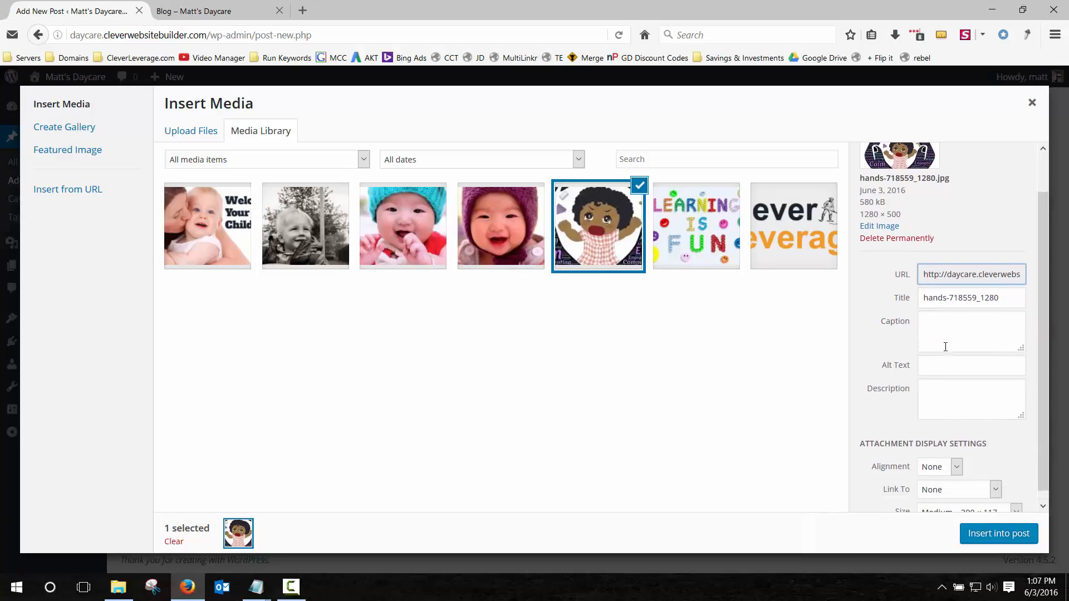
click(941, 460)
click(936, 483)
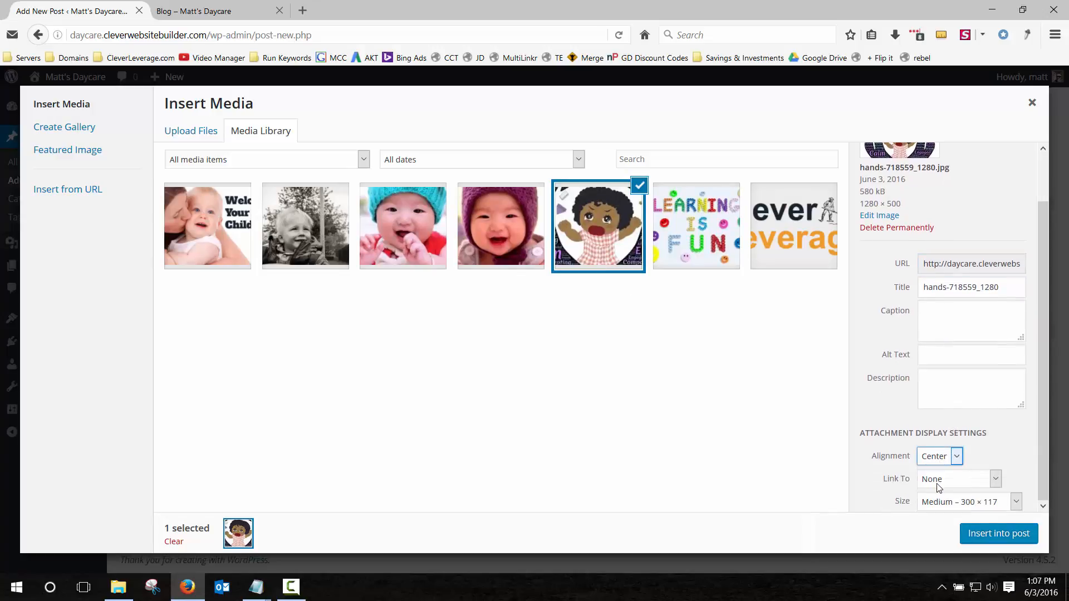
click(941, 484)
click(944, 495)
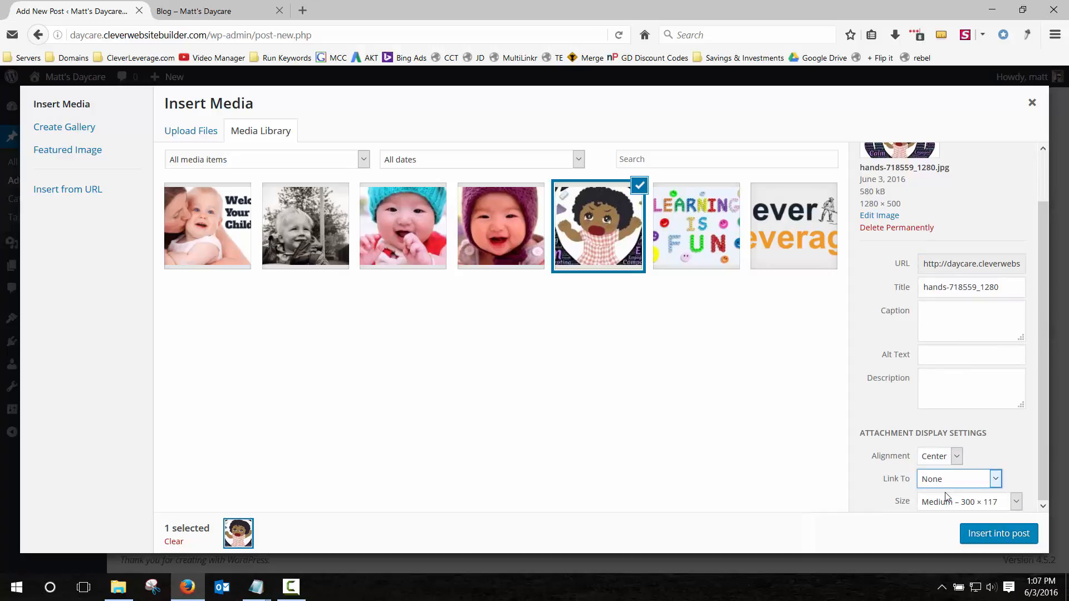
click(944, 490)
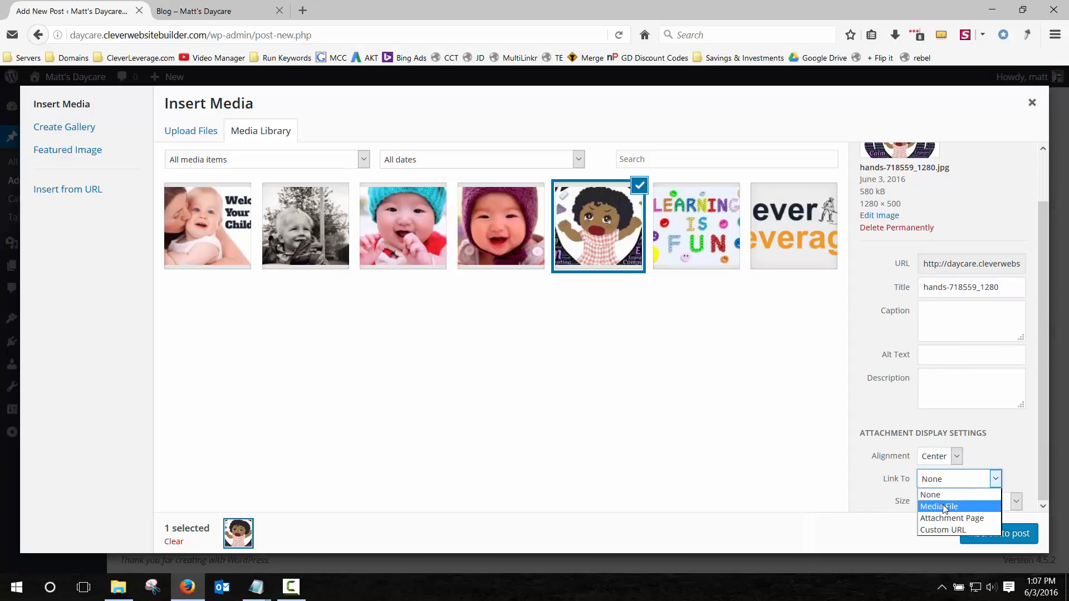
click(944, 508)
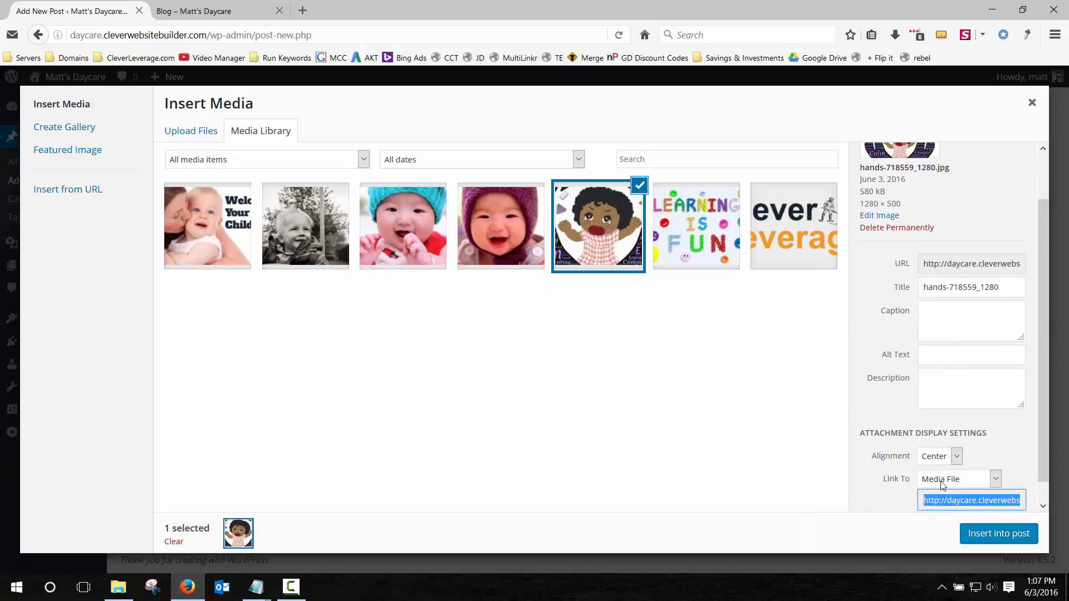
click(942, 479)
click(936, 495)
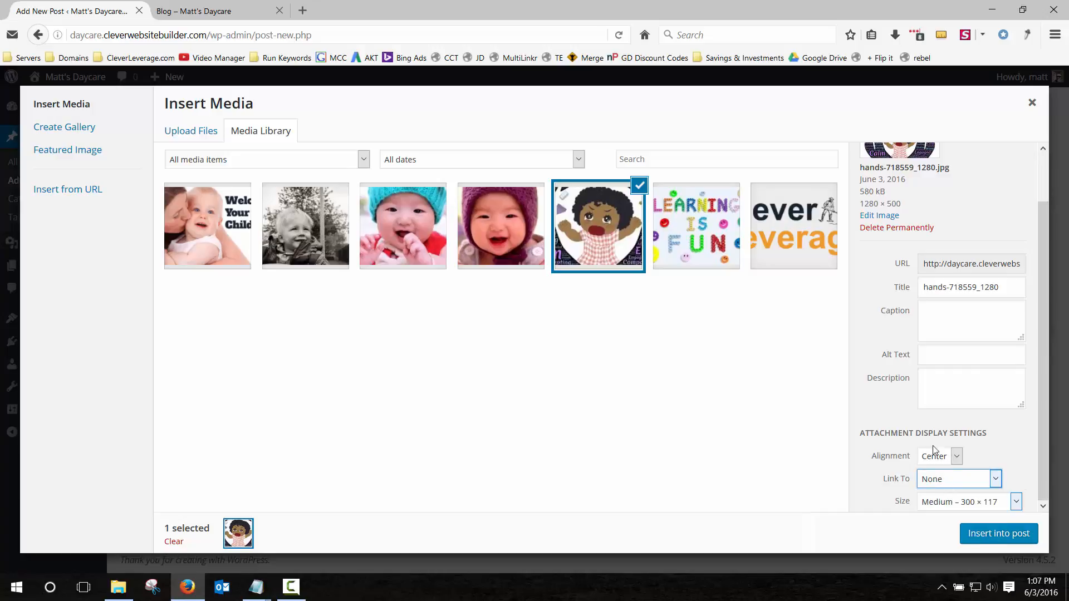
click(953, 503)
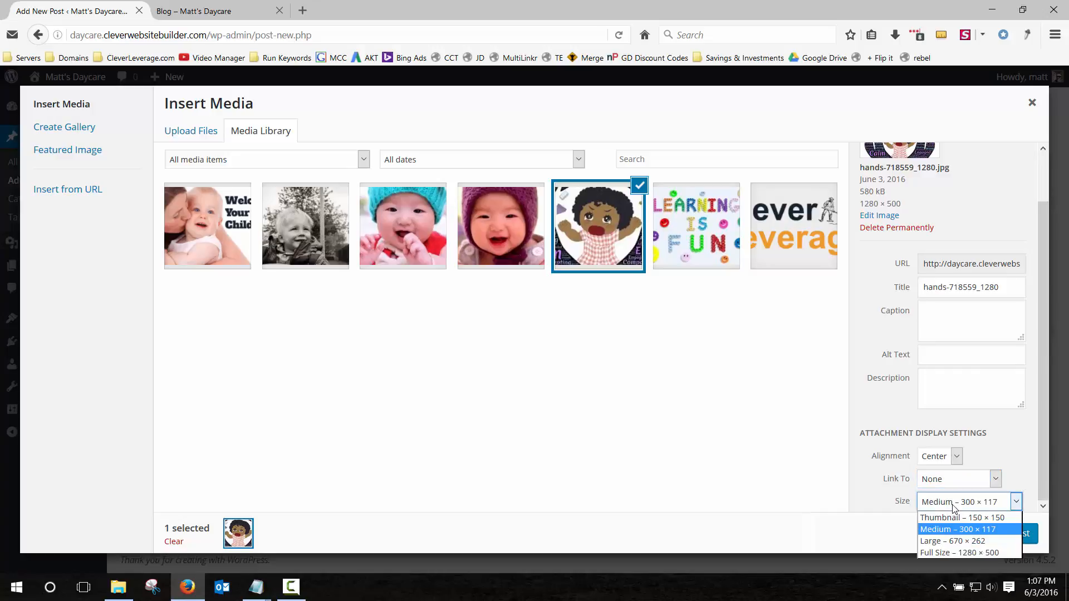
click(962, 540)
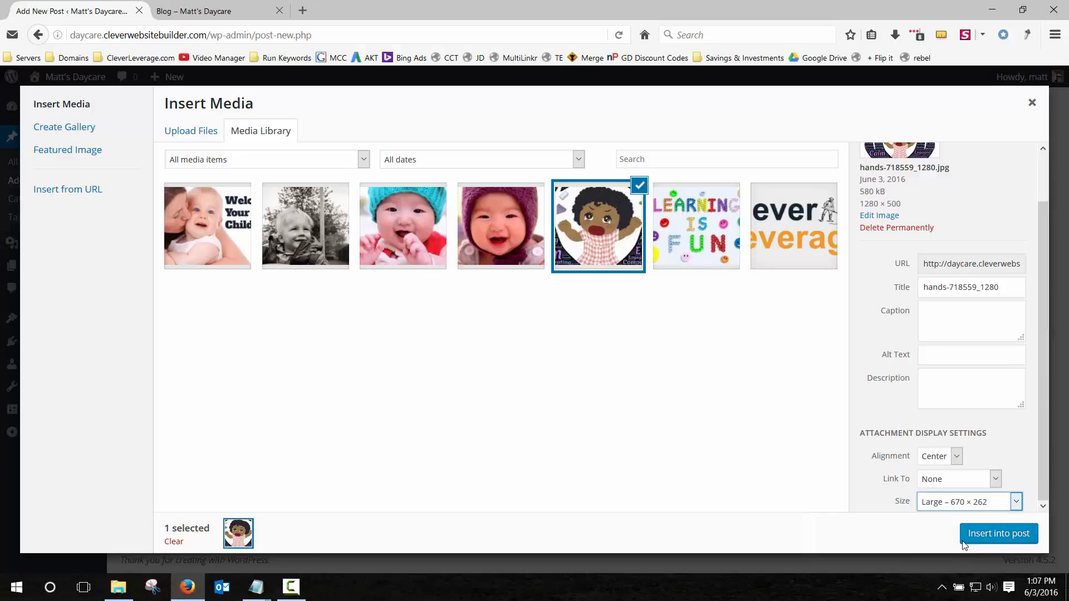
click(988, 535)
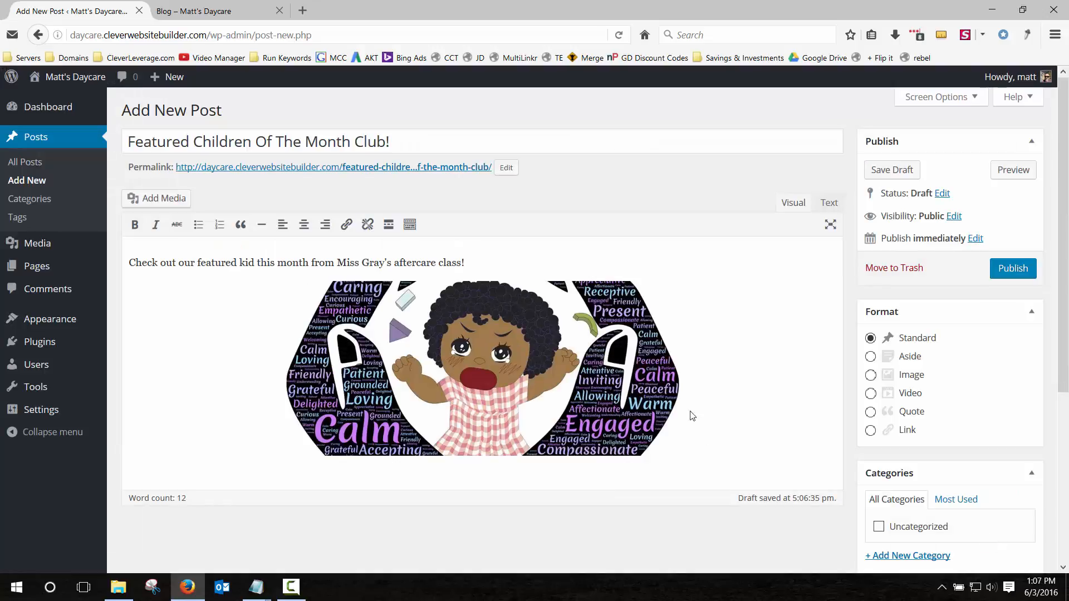
Set the same cartoon image as the post's featured image.
scroll(916, 303, down, 5)
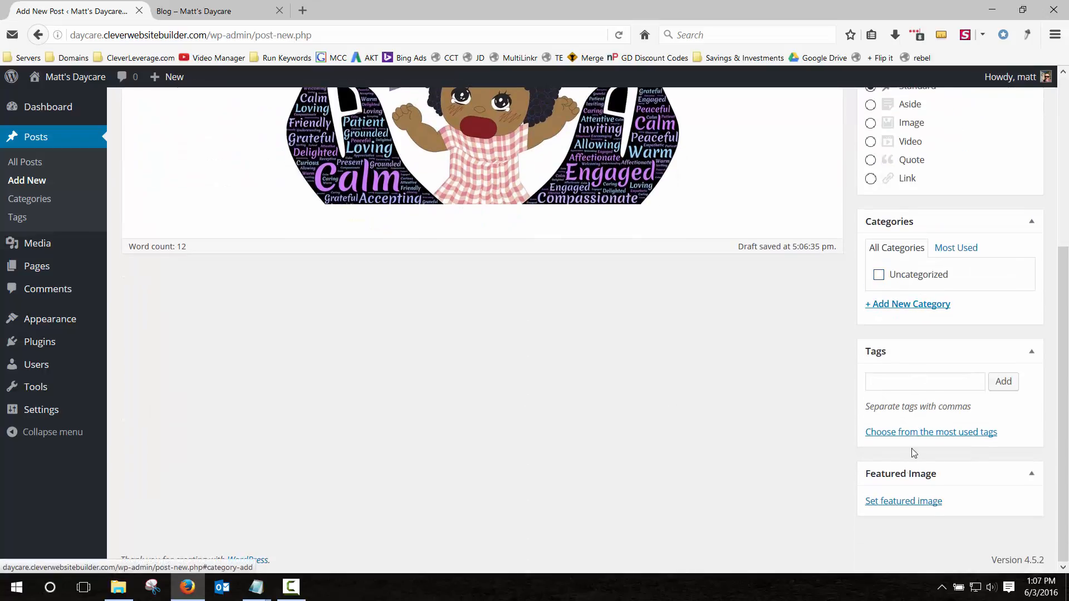
click(903, 502)
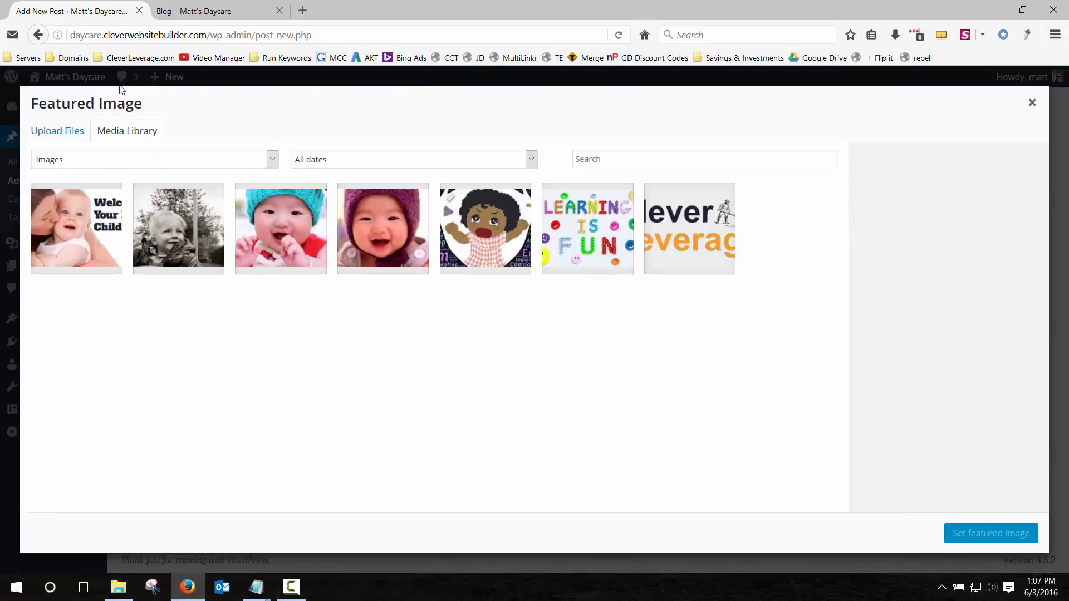
click(482, 241)
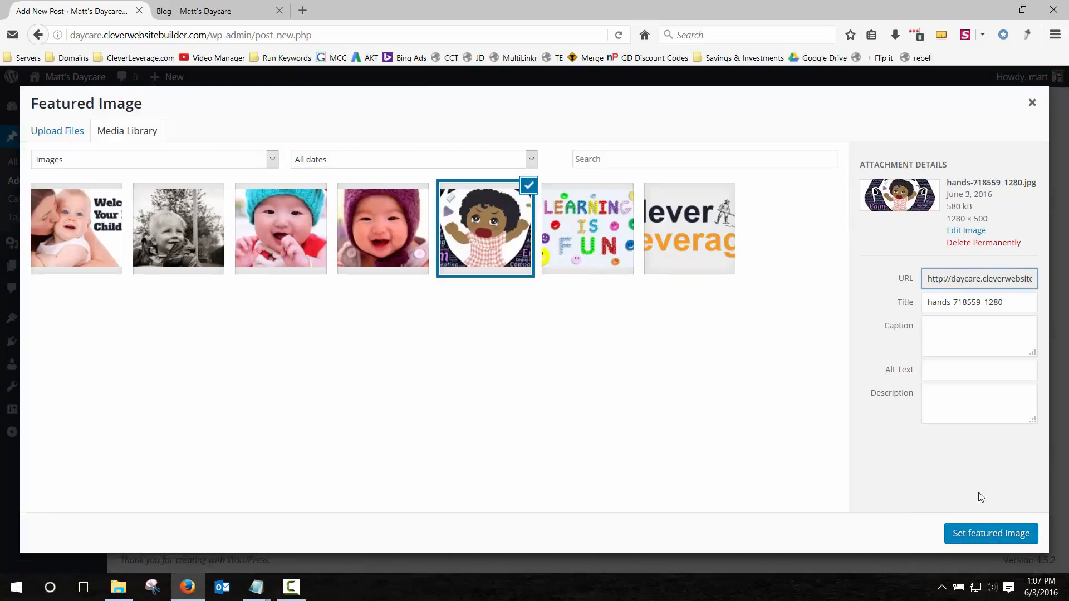
click(983, 535)
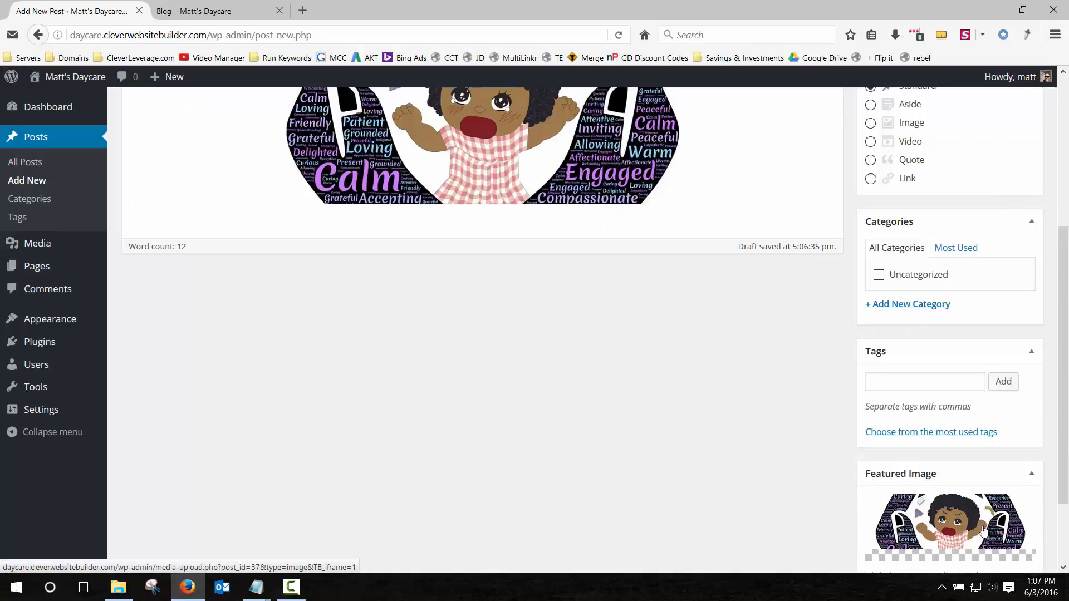
Load cleverleverage.com in a new browser tab, then return to the Matt's Daycare blog tab.
click(302, 11)
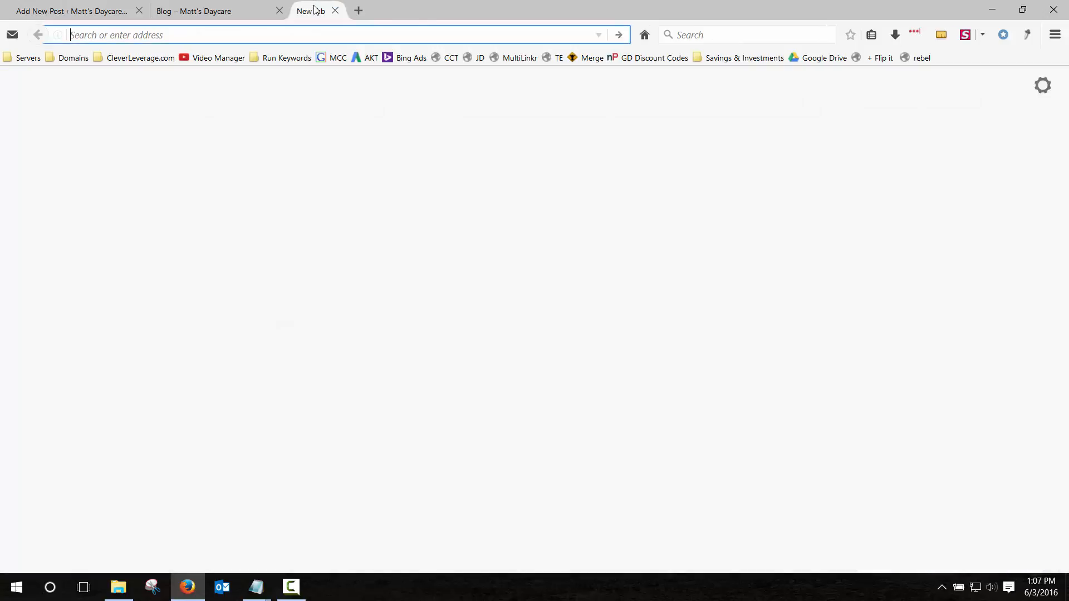
text(cleverleve)
text(rage.com)
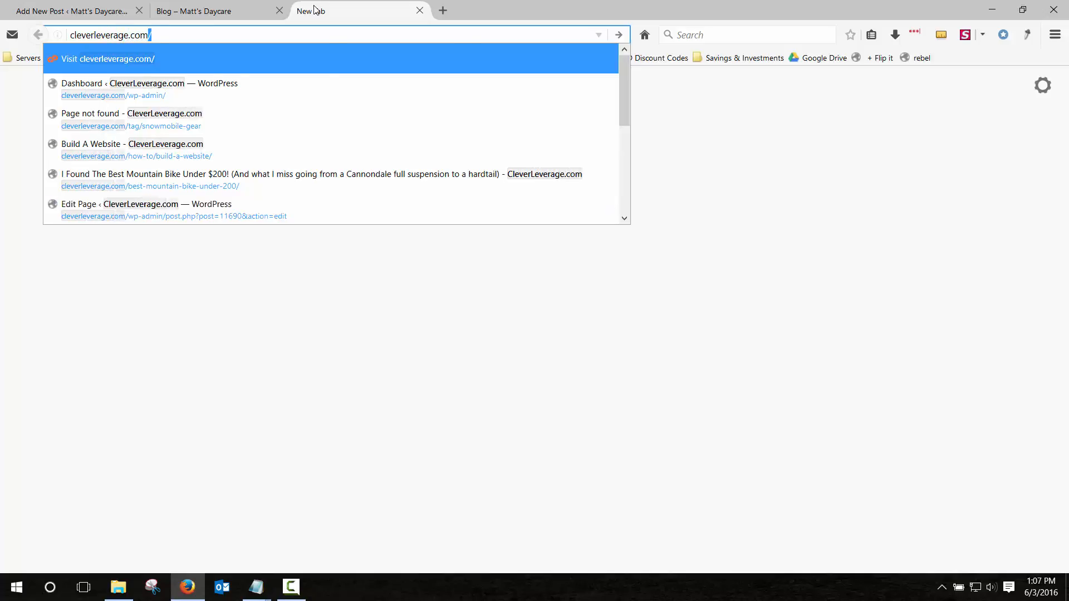
key(Return)
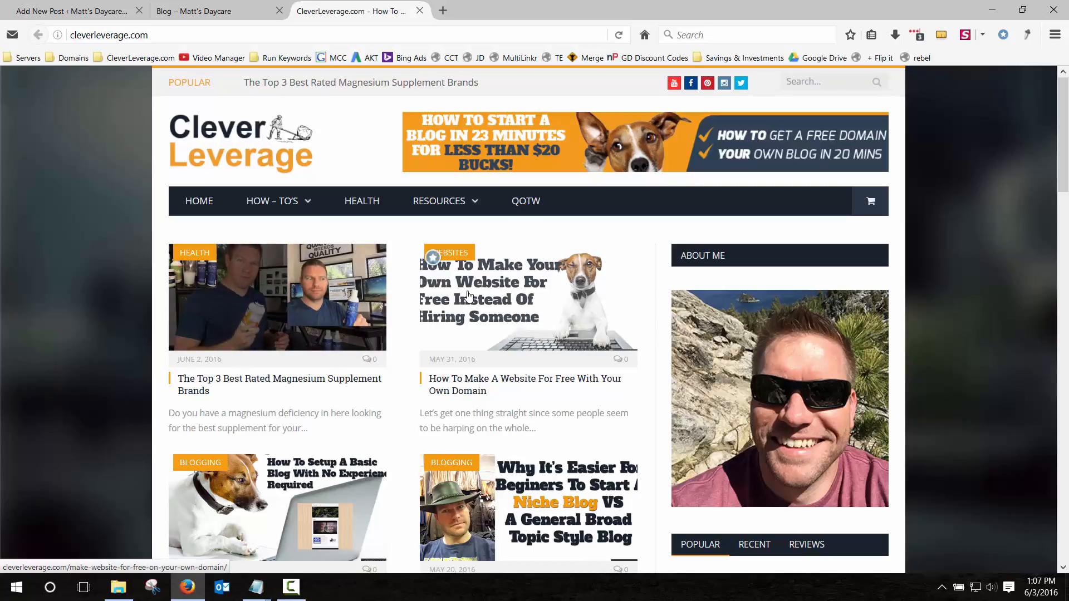
click(206, 11)
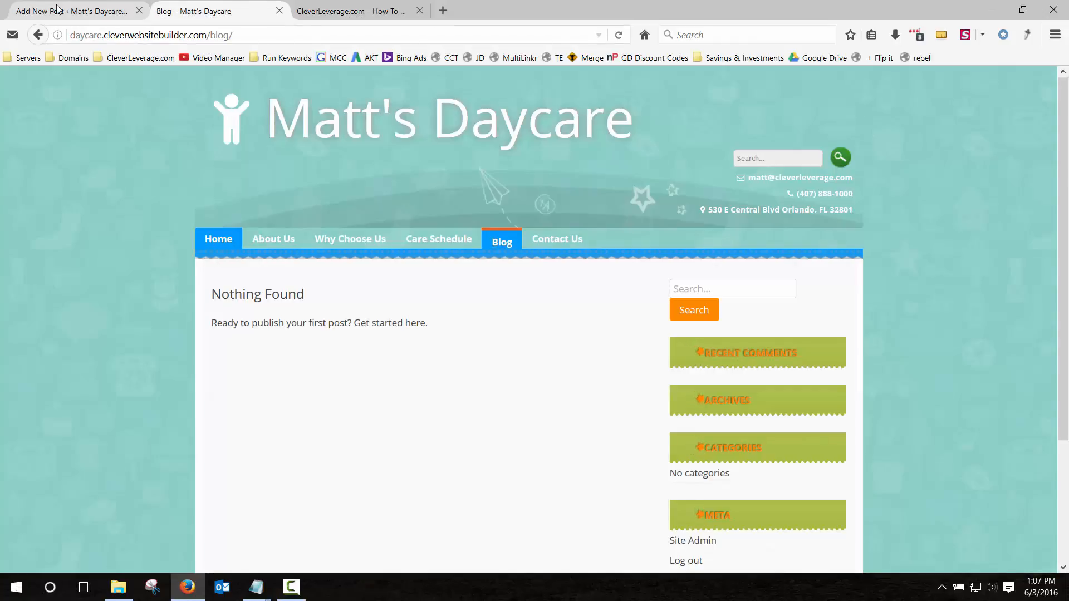
Publish the 'Featured Children Of The Month Club!' draft and return to the live blog tab.
click(58, 9)
scroll(857, 329, down, 2)
scroll(865, 337, up, 5)
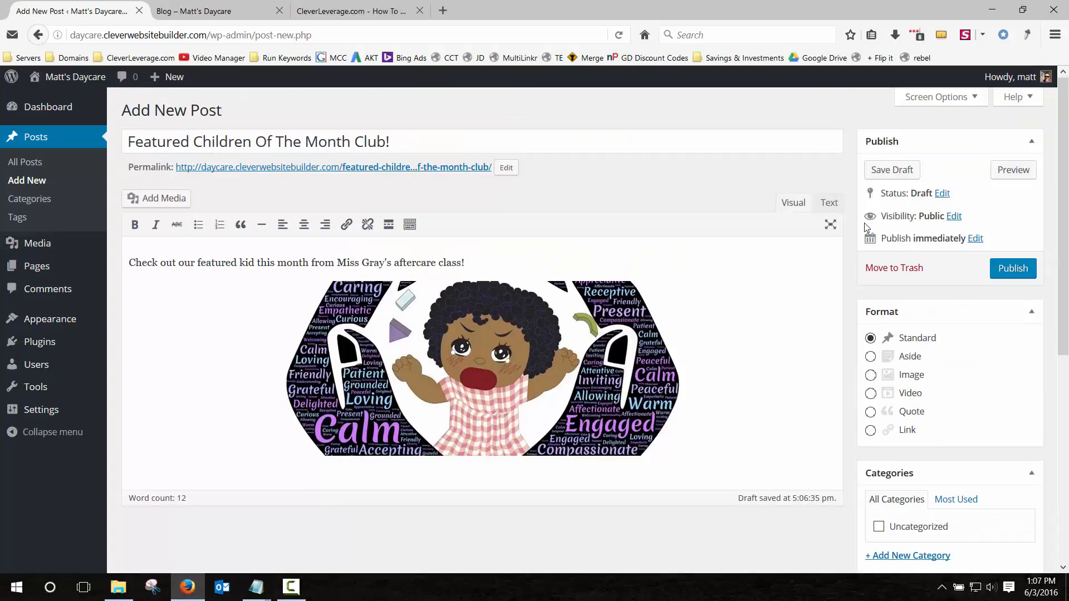
click(997, 270)
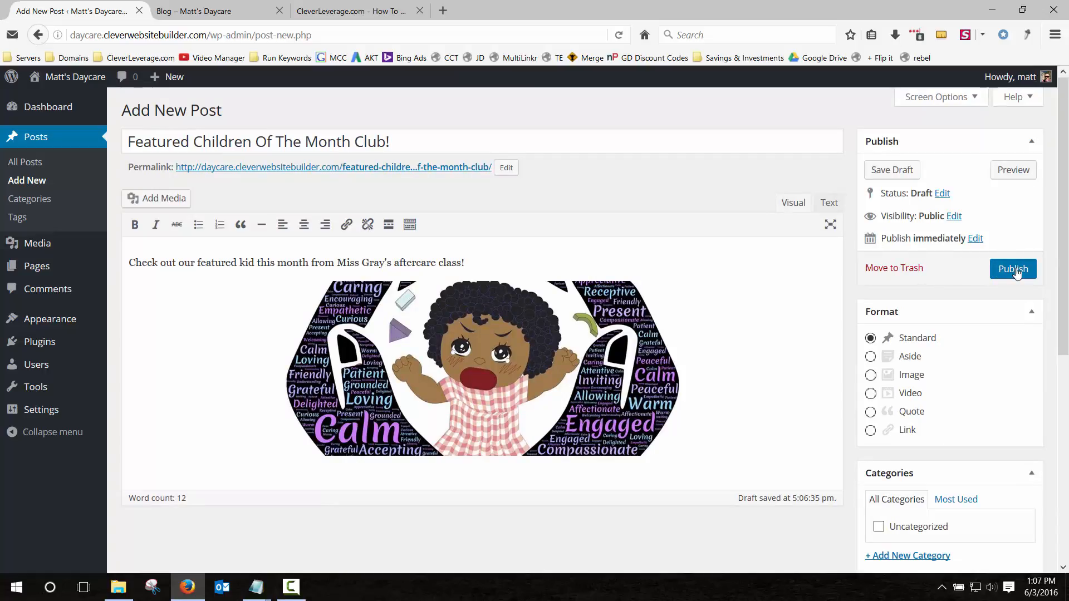
click(223, 10)
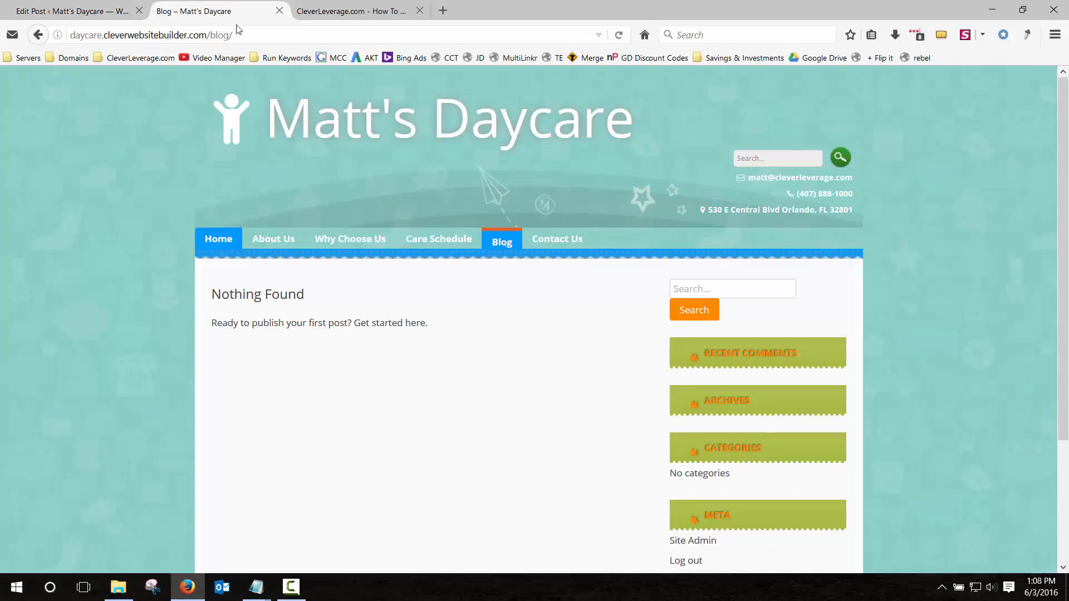
Go from the daycare home page to the Blog page and look over the listed post.
click(310, 122)
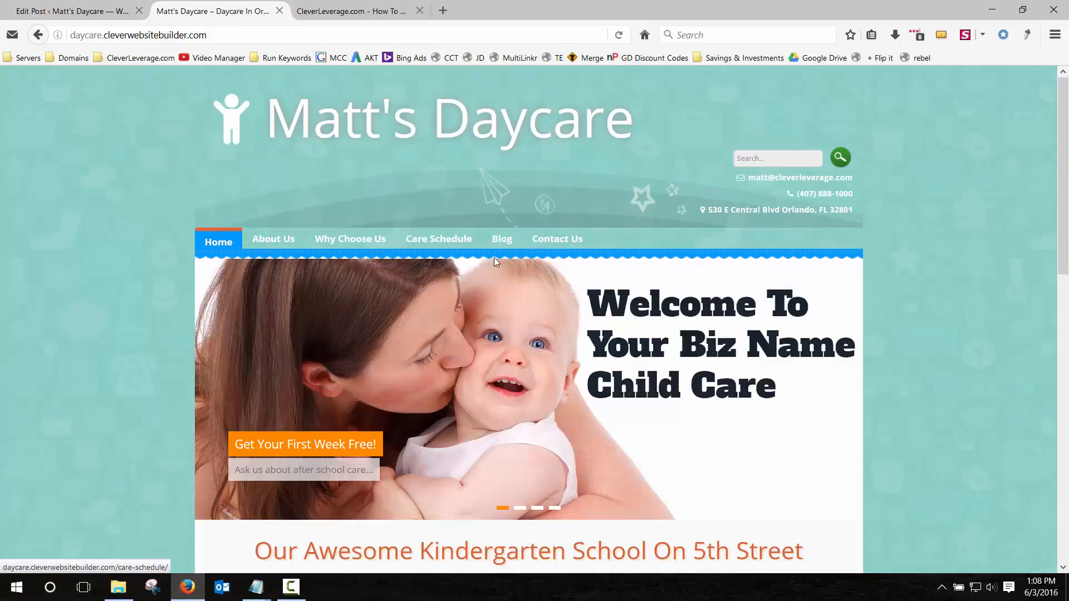
click(505, 240)
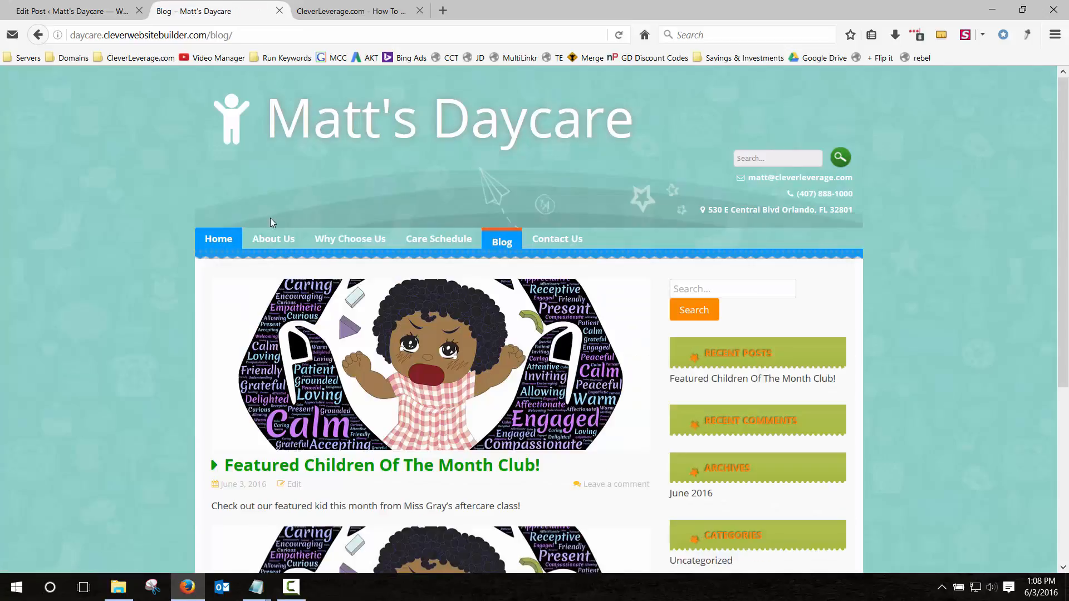
scroll(108, 211, down, 5)
scroll(191, 306, up, 5)
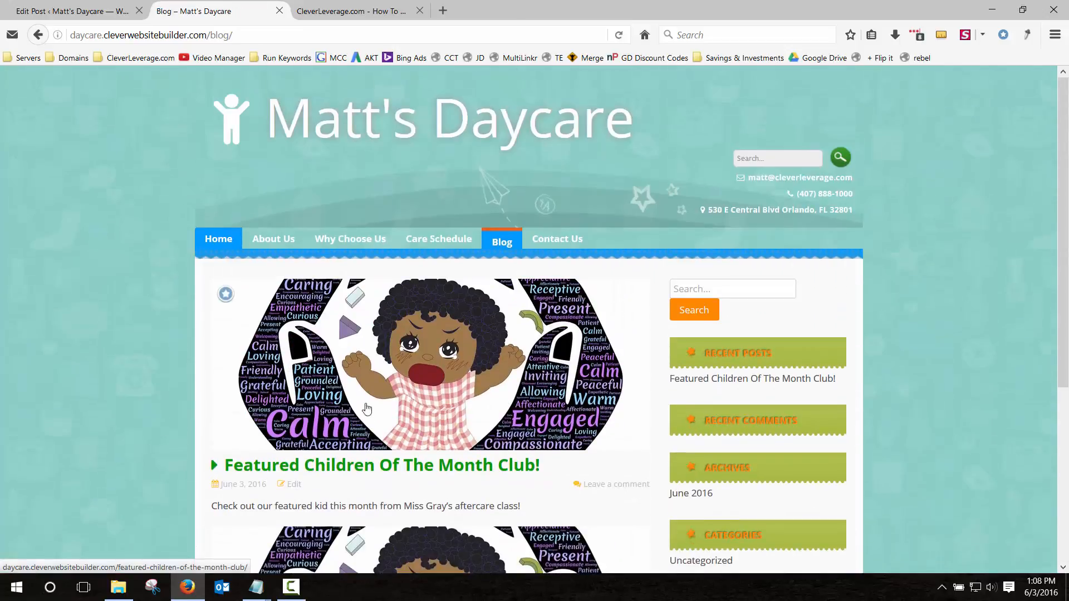
scroll(424, 386, down, 5)
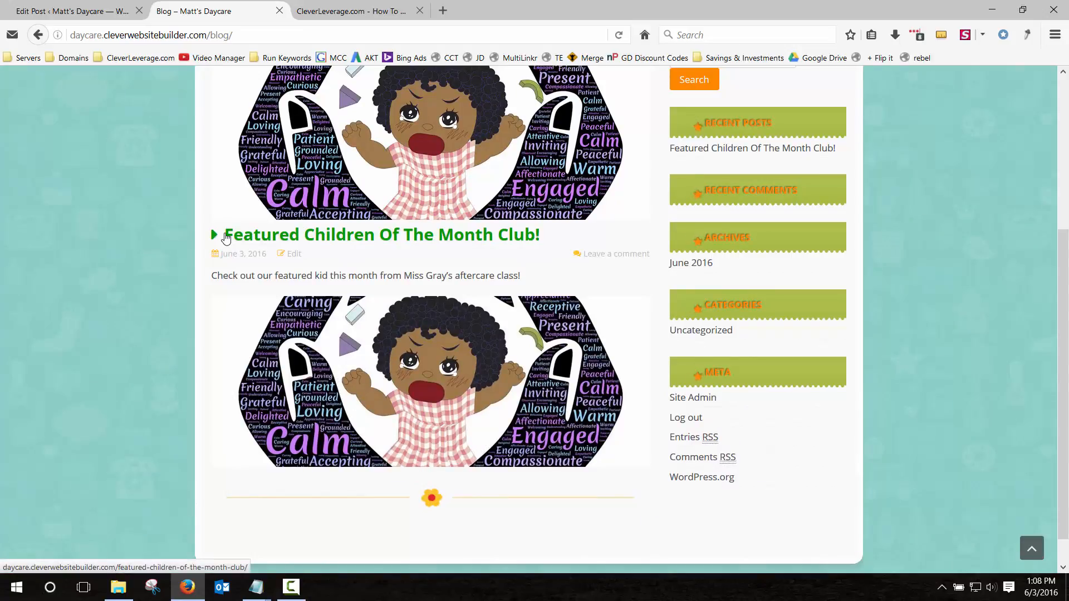
scroll(395, 443, up, 5)
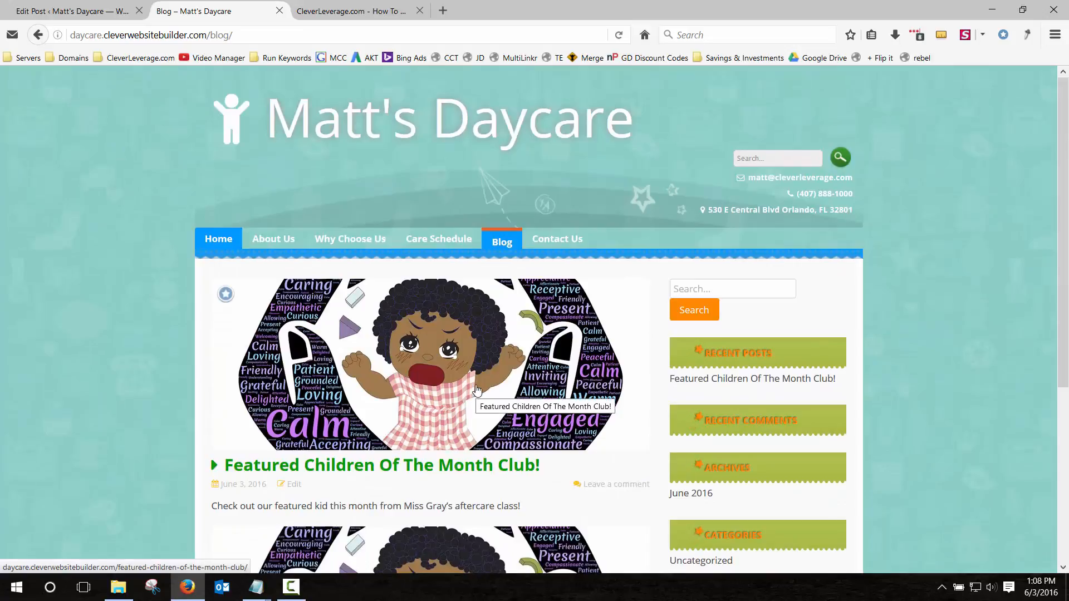
Review the published post's intro line and cartoon image on its own page, then go Home.
click(476, 389)
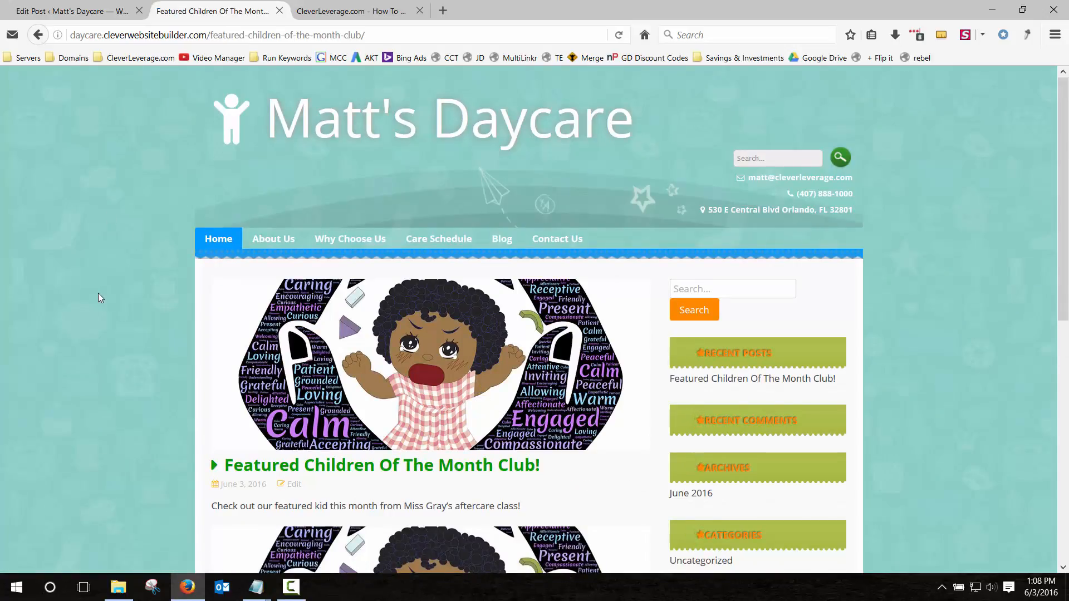
scroll(98, 293, down, 7)
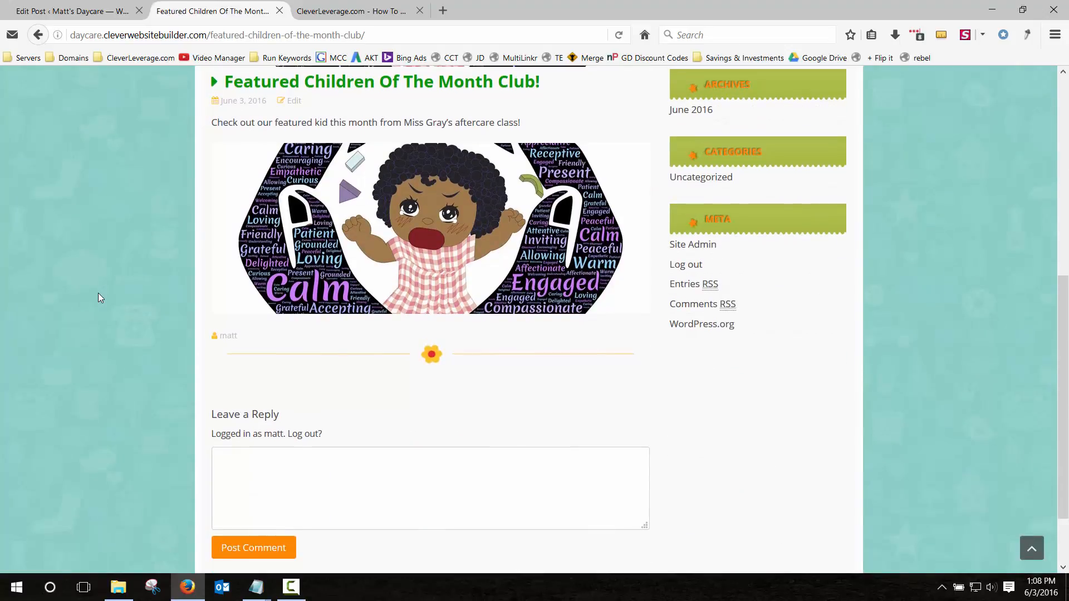
scroll(98, 293, up, 2)
scroll(98, 293, down, 4)
scroll(363, 220, up, 2)
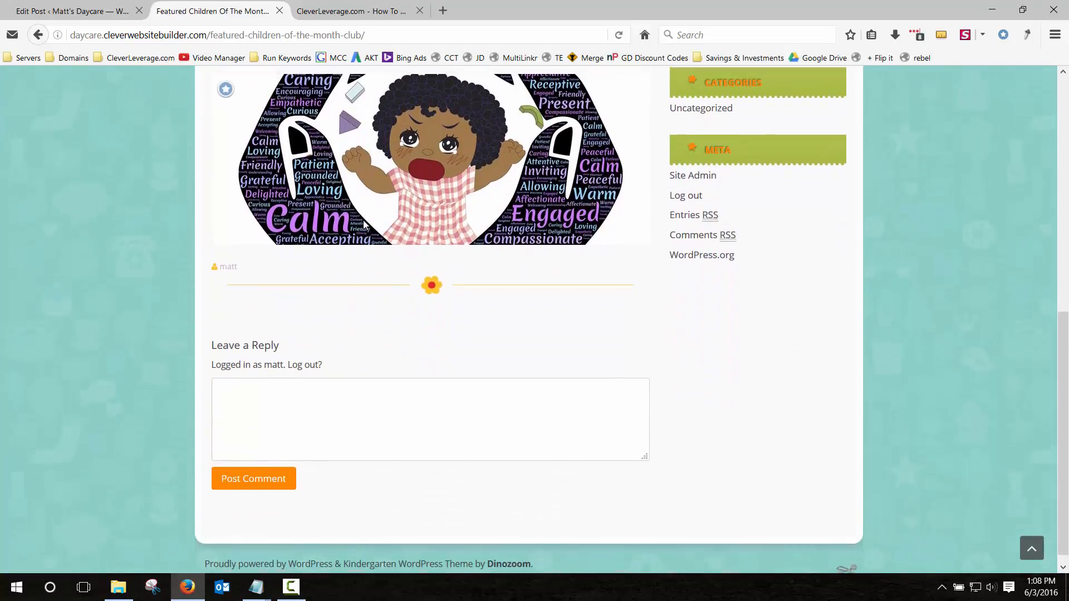
drag(215, 118, 515, 134)
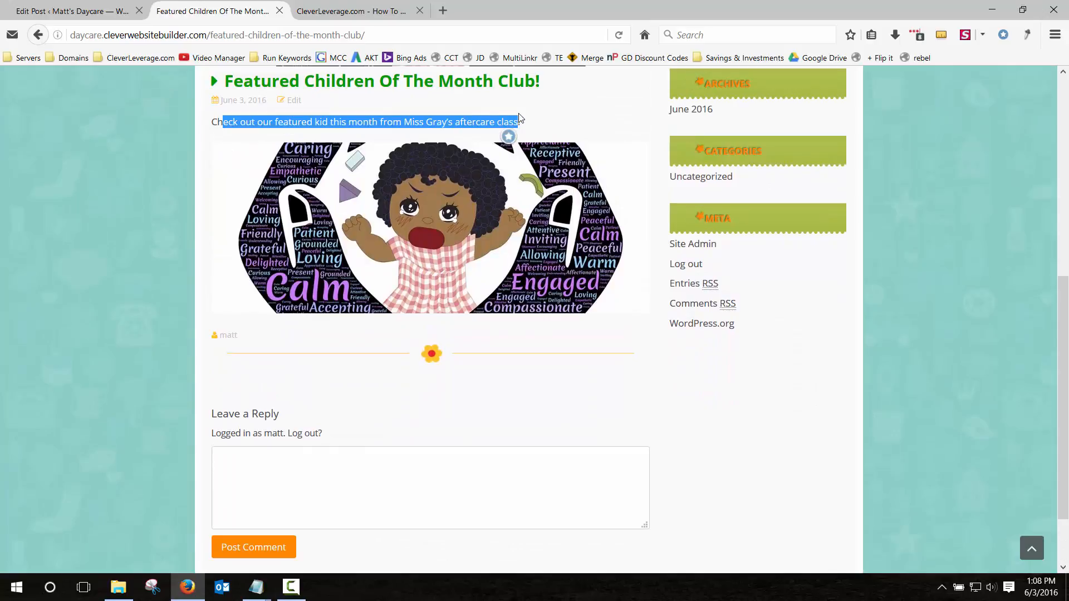
click(616, 301)
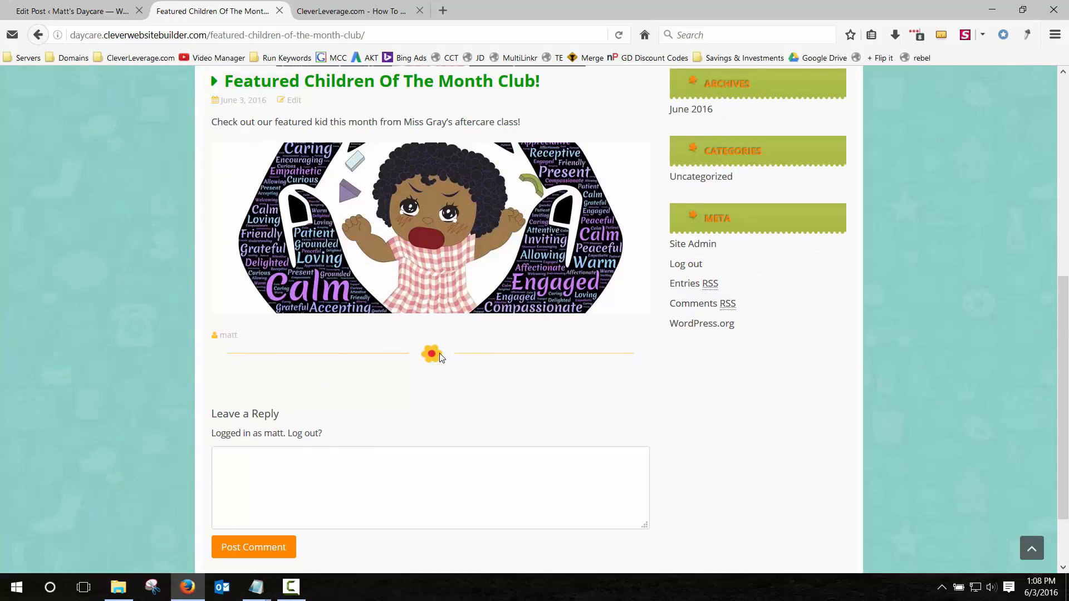
scroll(432, 374, up, 7)
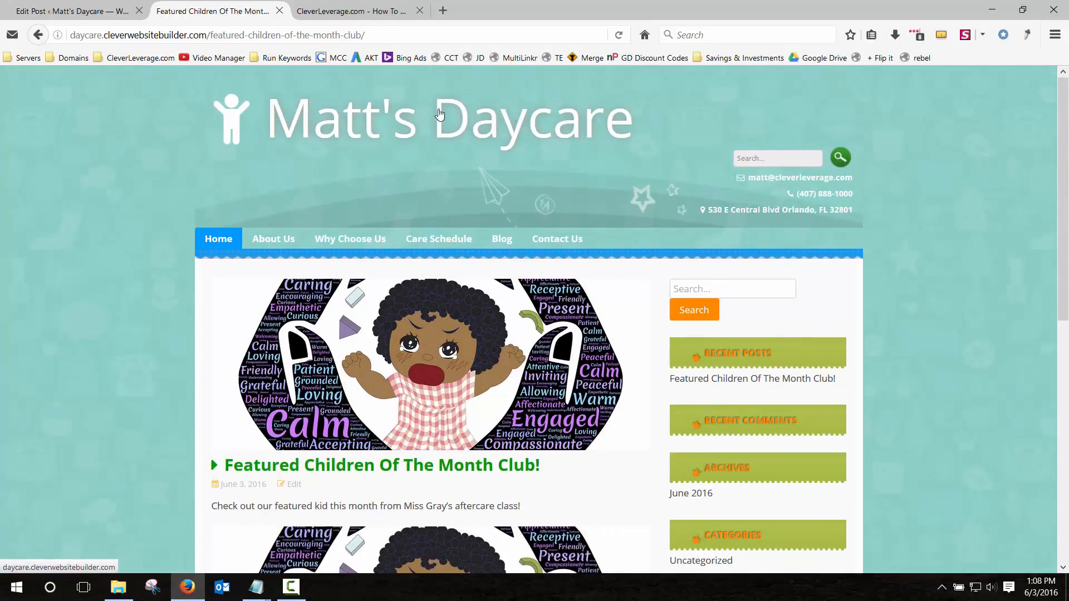
scroll(424, 363, down, 7)
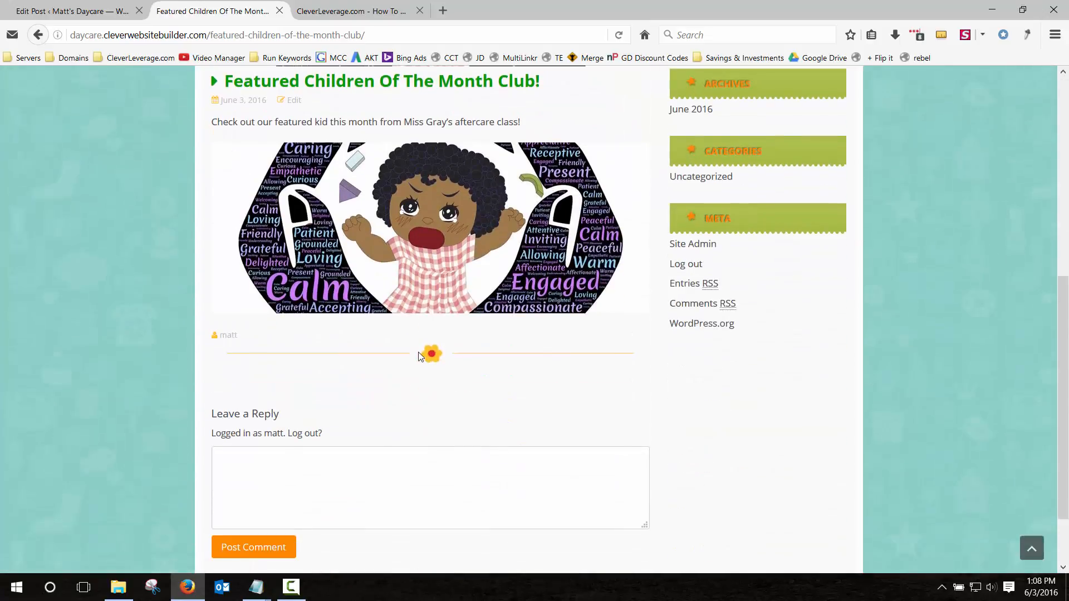
scroll(421, 359, up, 7)
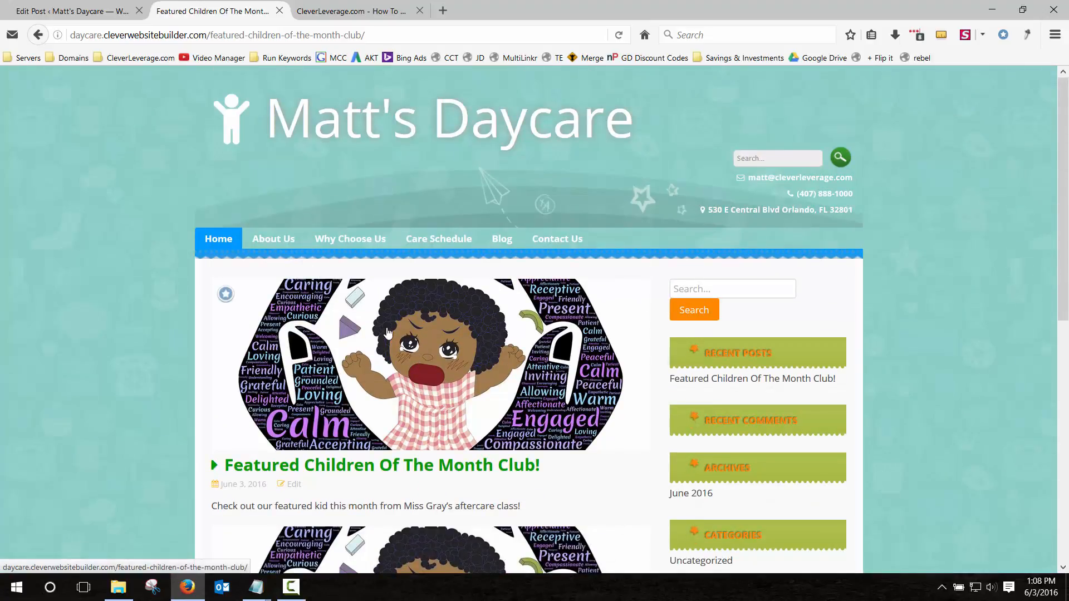
click(219, 239)
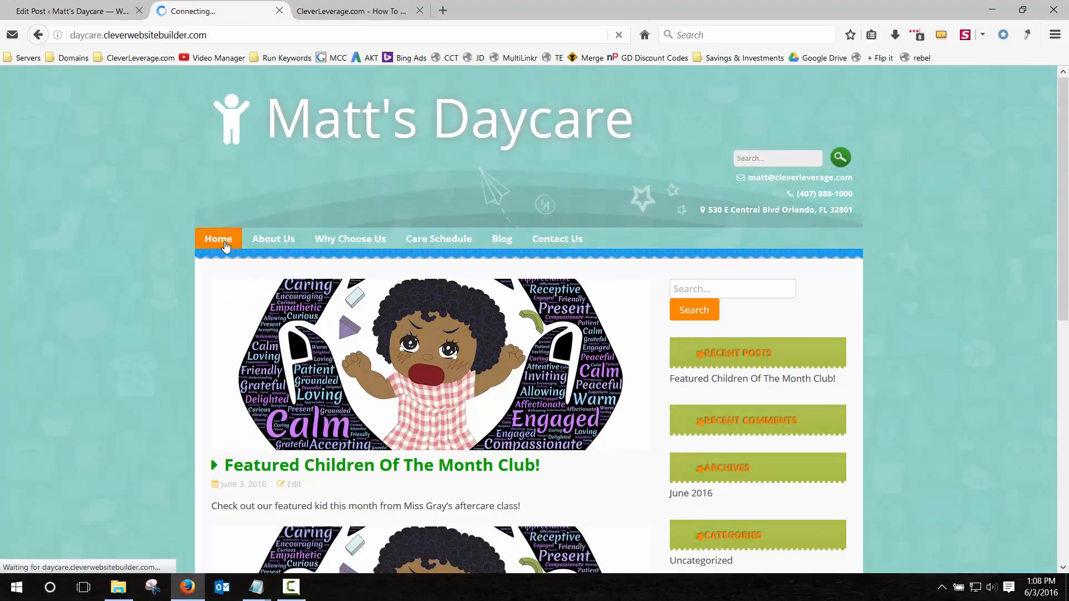
Check the admin Pages list, then browse the live daycare home page and its address.
click(88, 13)
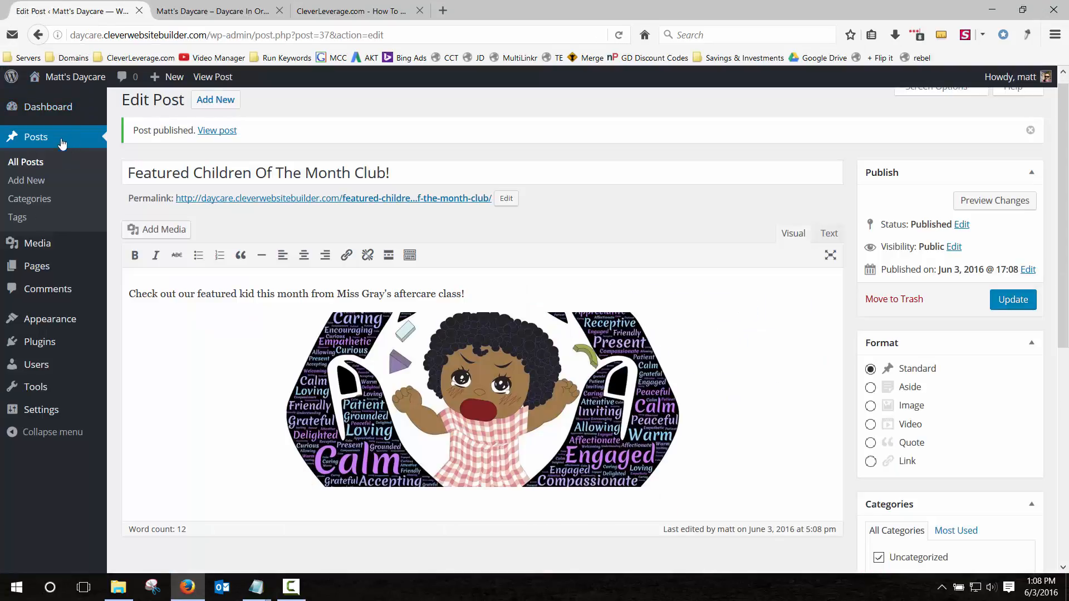
click(38, 268)
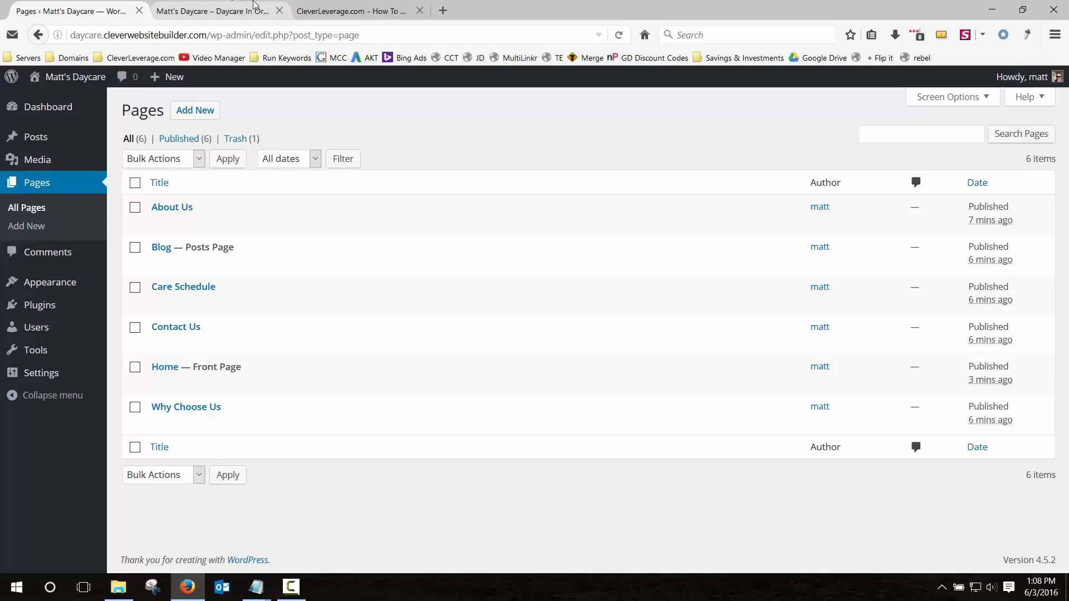
click(253, 6)
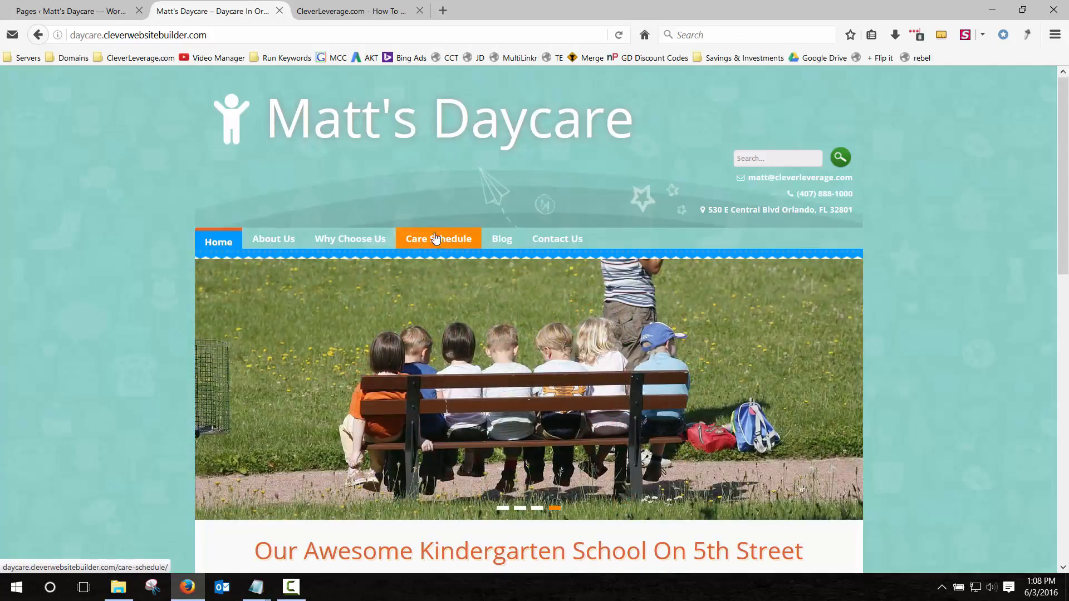
scroll(123, 236, down, 4)
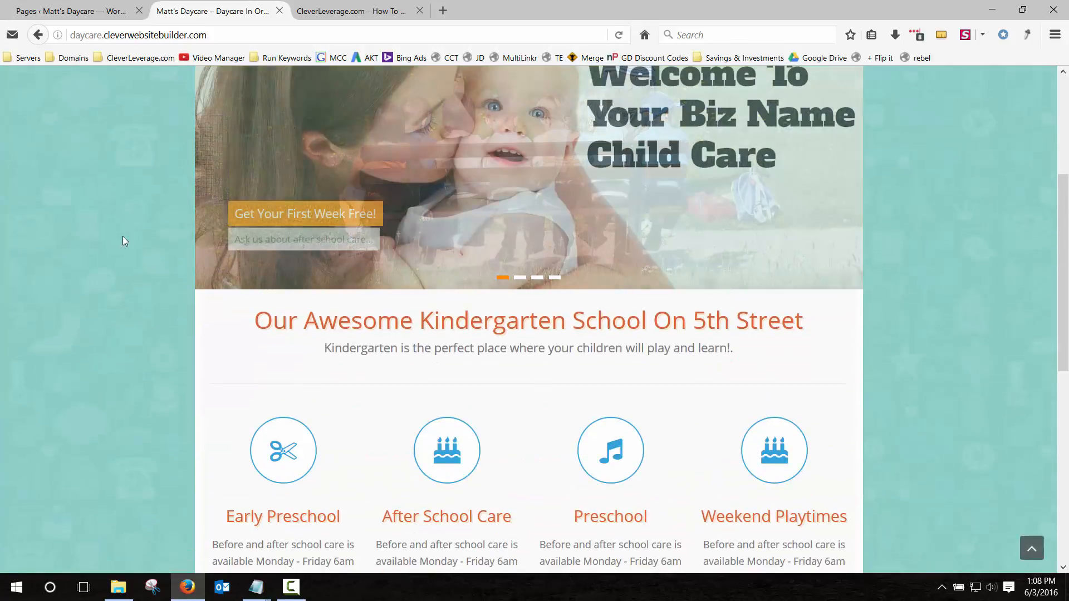
scroll(123, 236, up, 4)
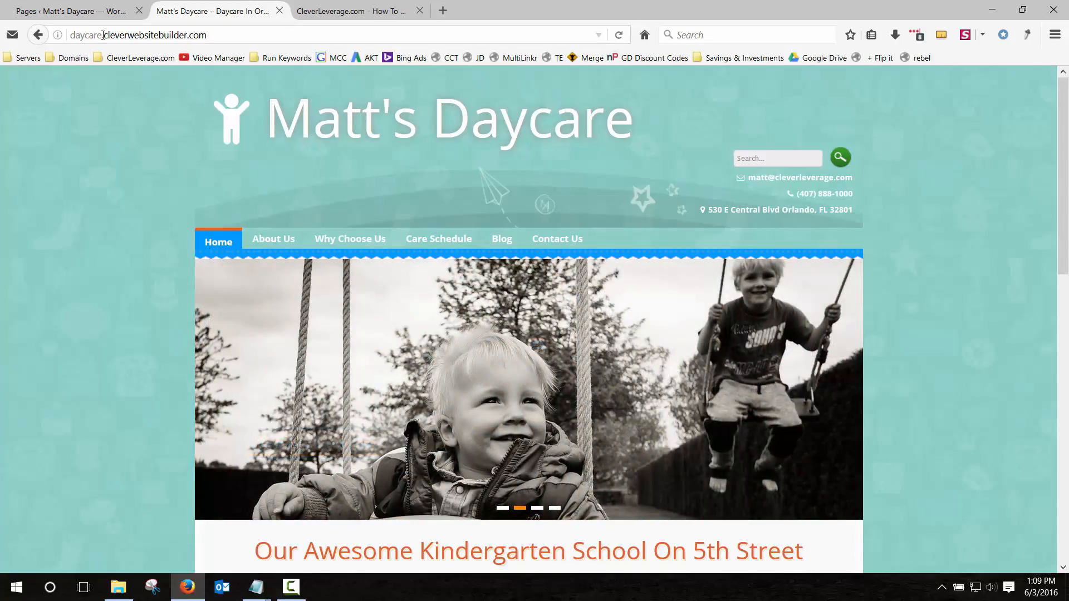
drag(103, 36, 72, 32)
click(72, 32)
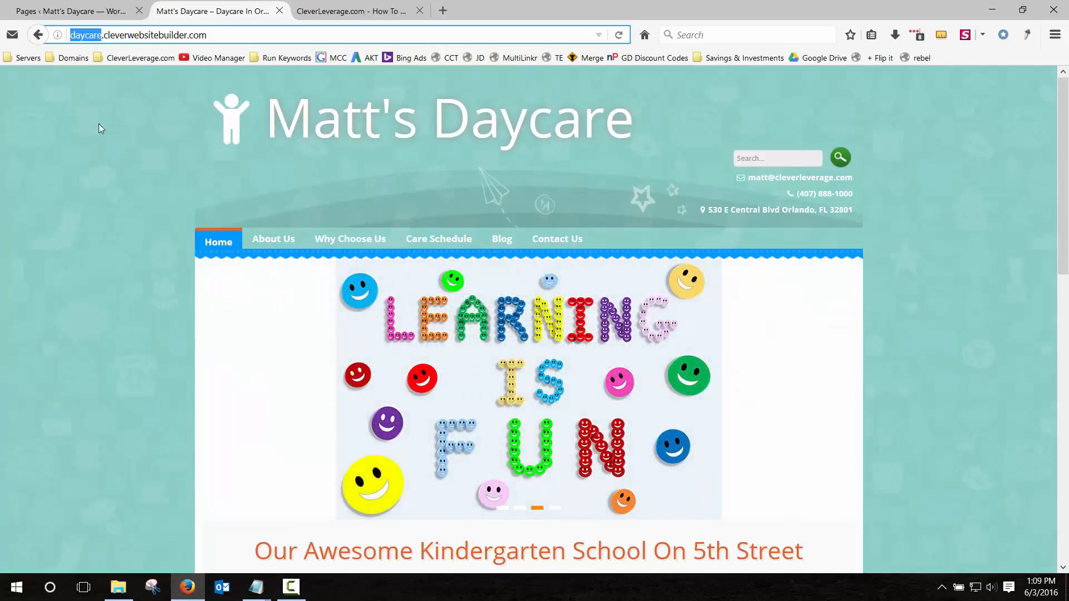
click(99, 160)
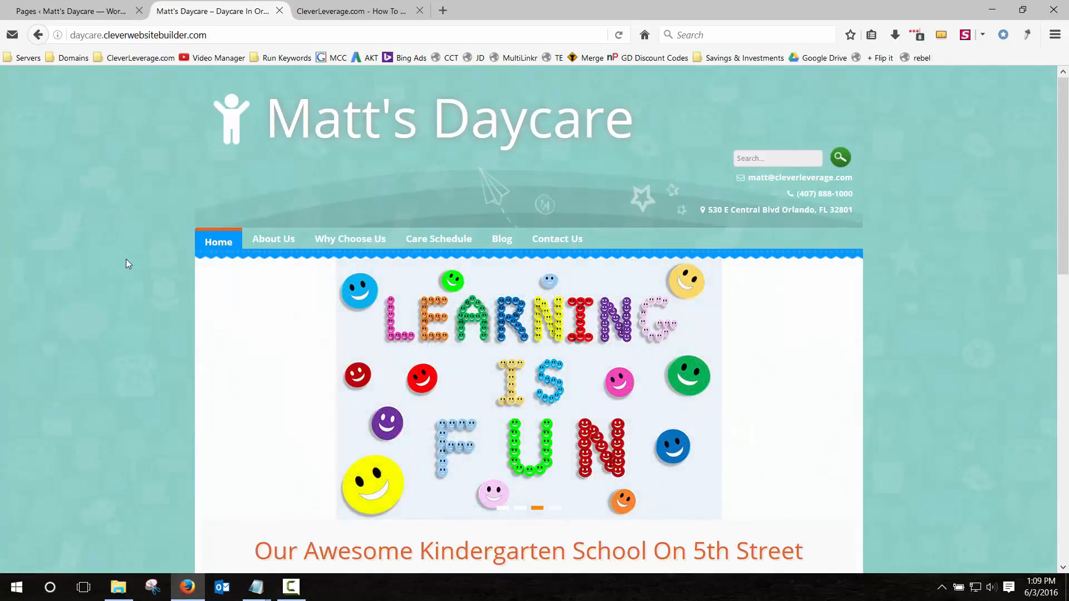
scroll(126, 259, down, 10)
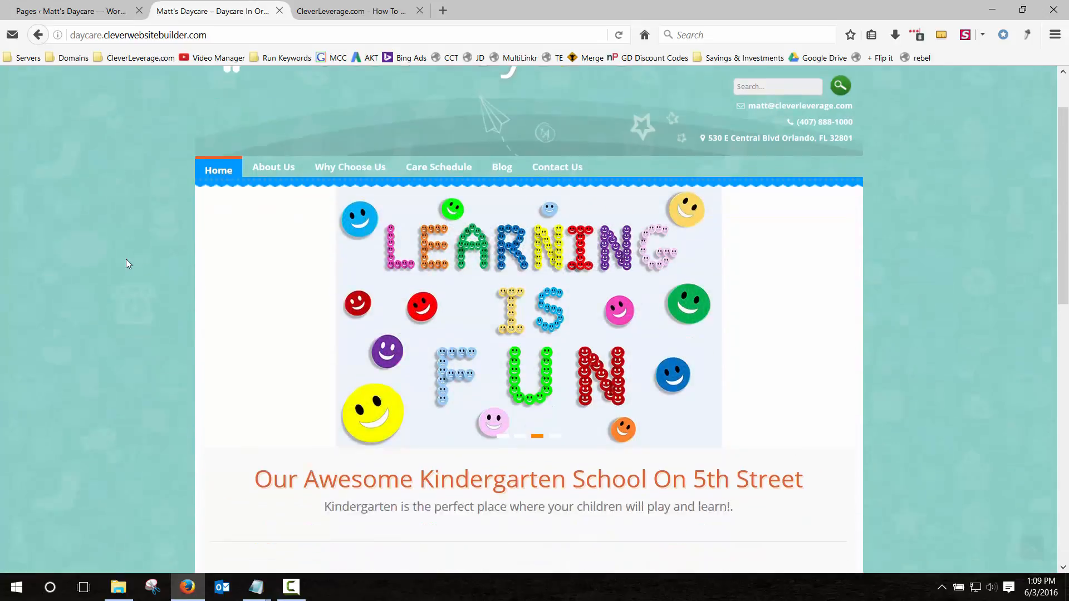
scroll(126, 264, up, 10)
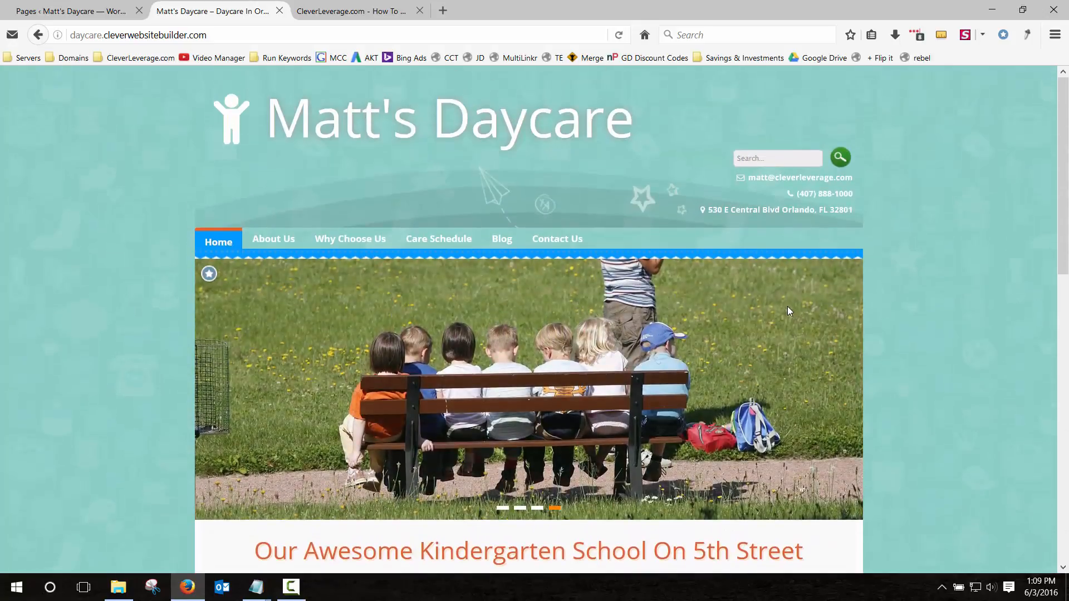
scroll(787, 310, down, 6)
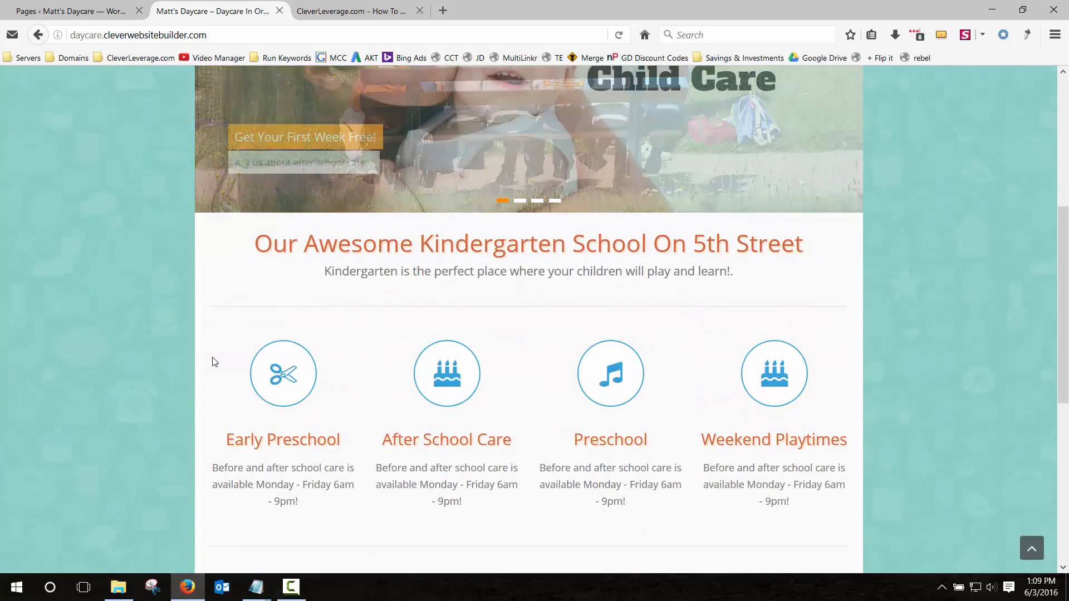
scroll(95, 331, down, 5)
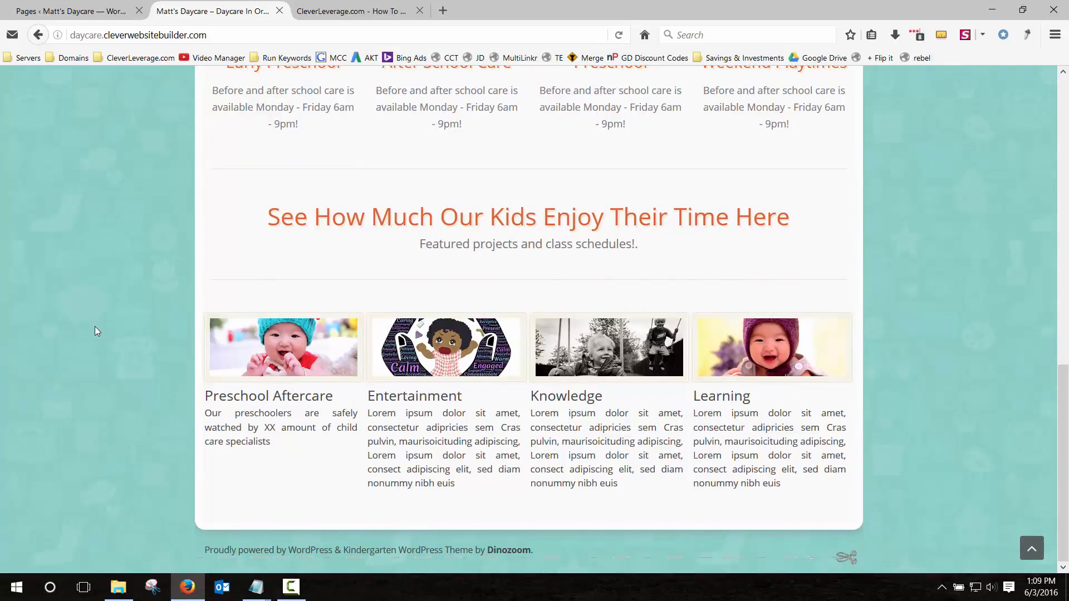
scroll(149, 386, up, 11)
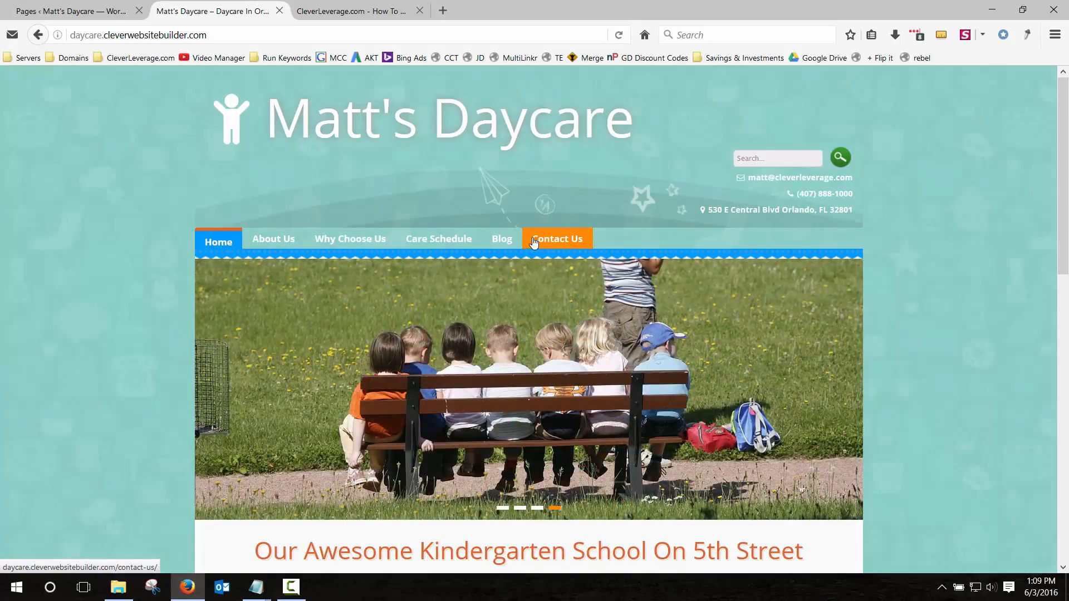
Move between the admin and live-site tabs, ending on the CleverLeverage.com tab.
click(102, 9)
click(192, 11)
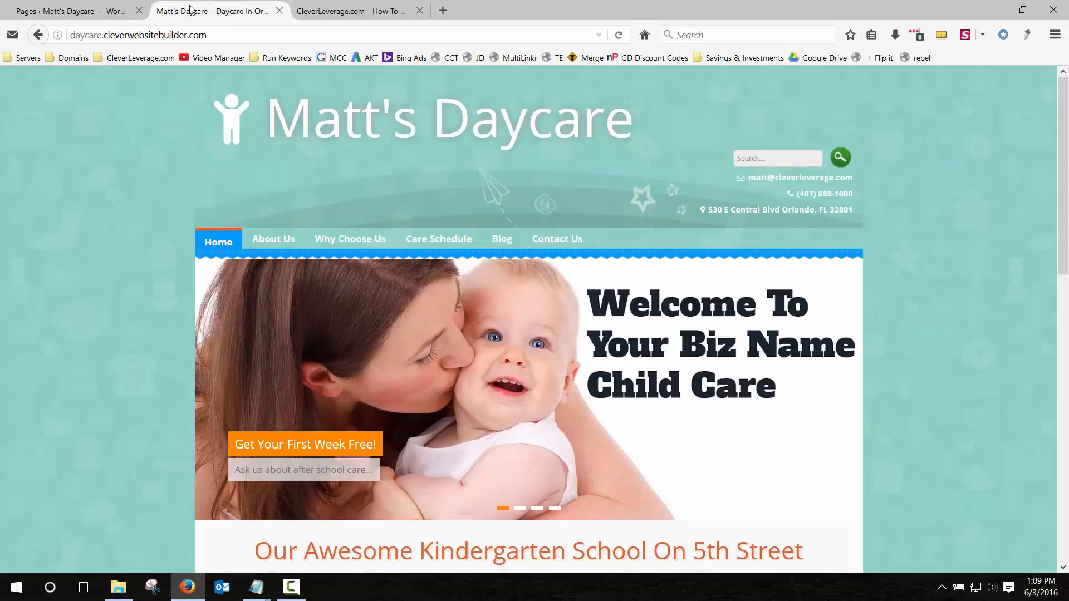
click(108, 15)
click(351, 10)
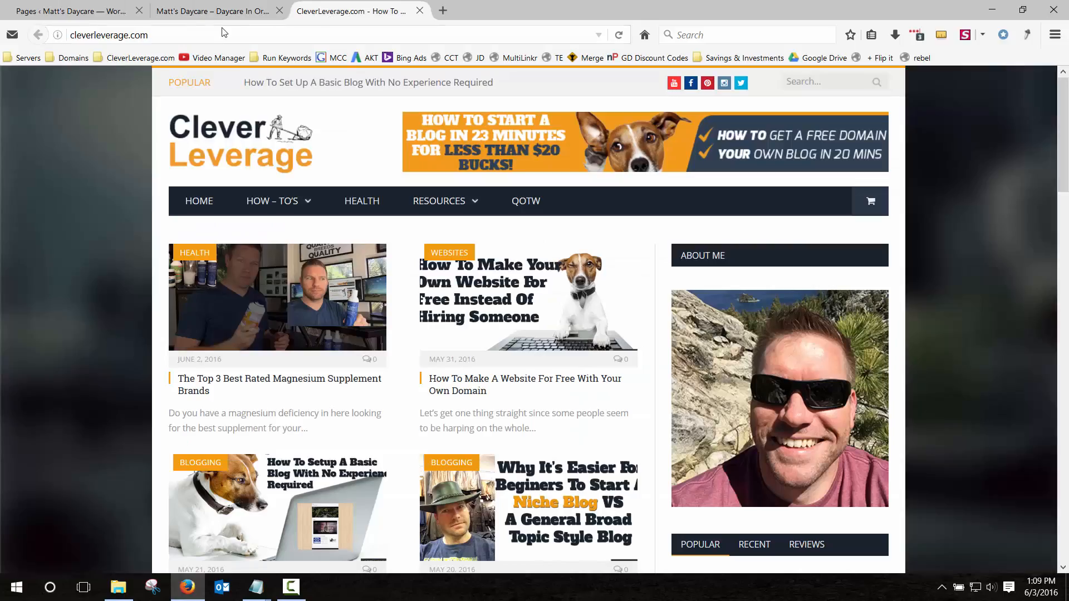
Search CleverLeverage.com for 'how to daycare website', open the tutorial article, then close it.
click(799, 81)
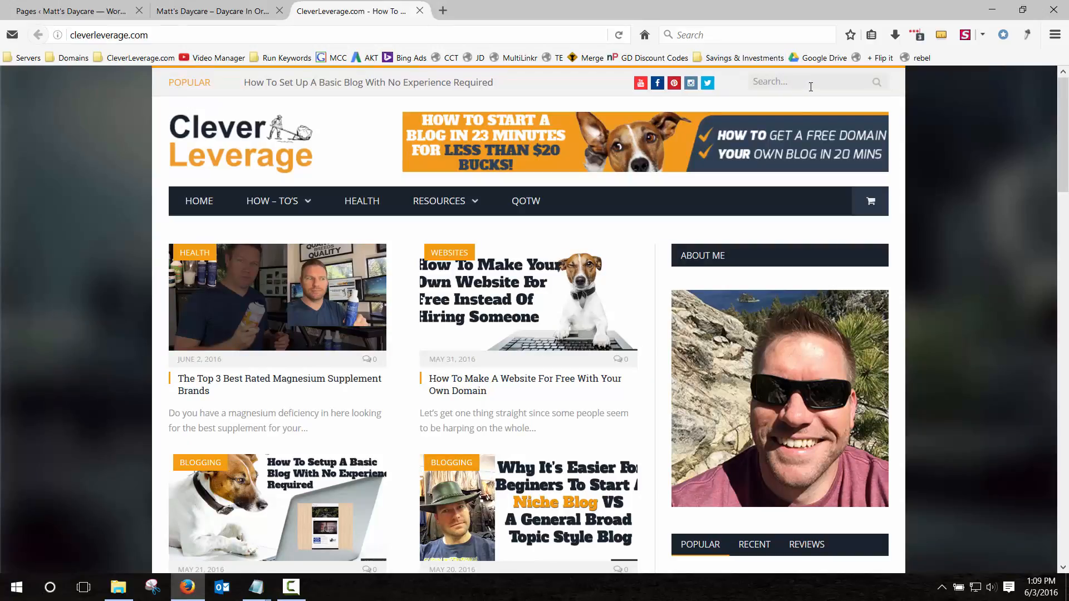
mouse_move(268, 203)
text(how to)
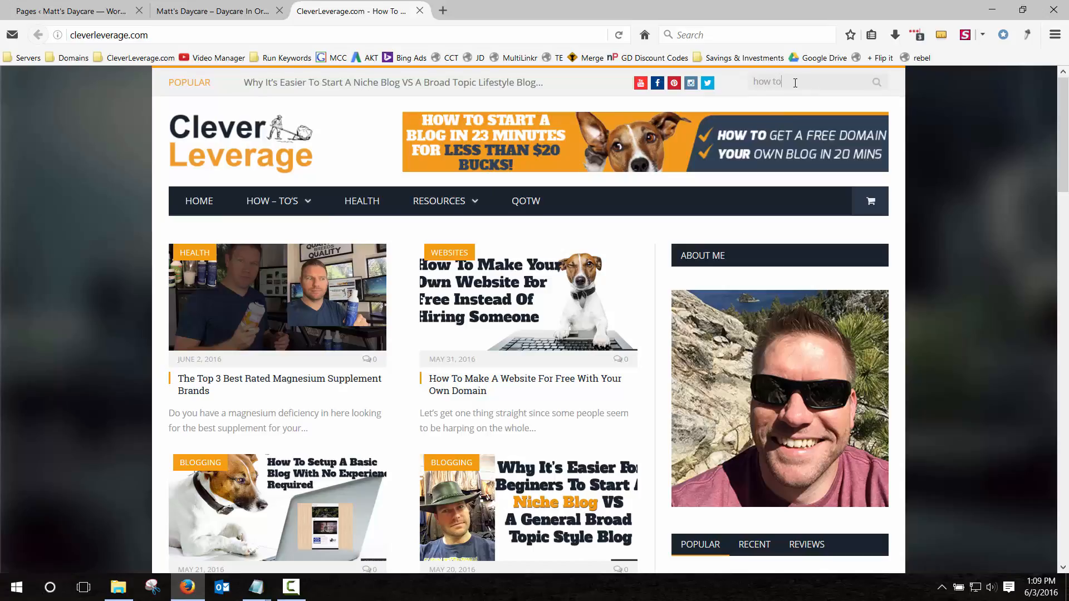
text( daycare website)
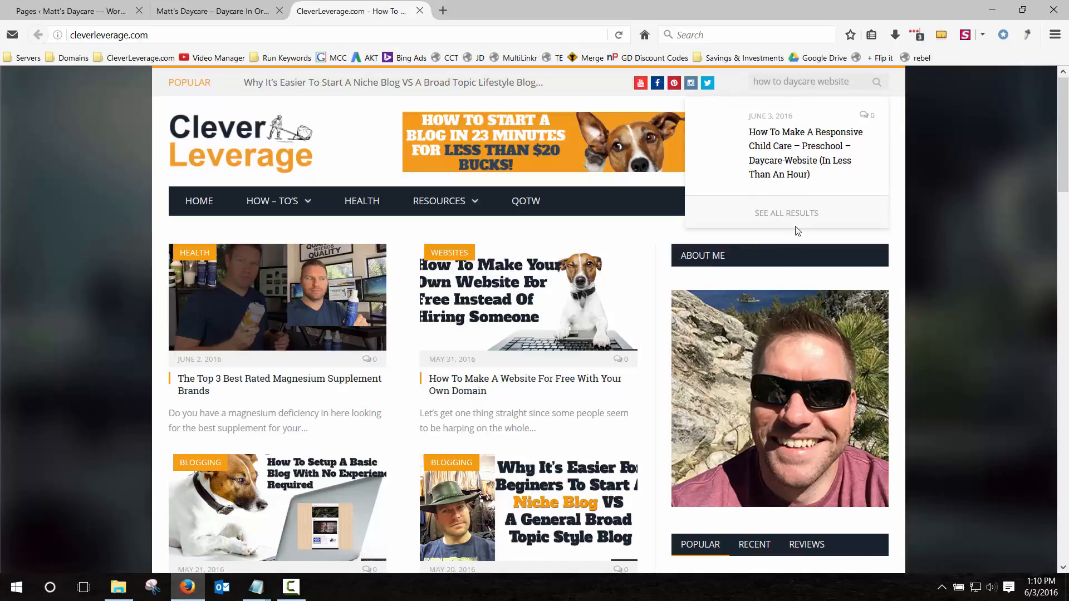
click(797, 177)
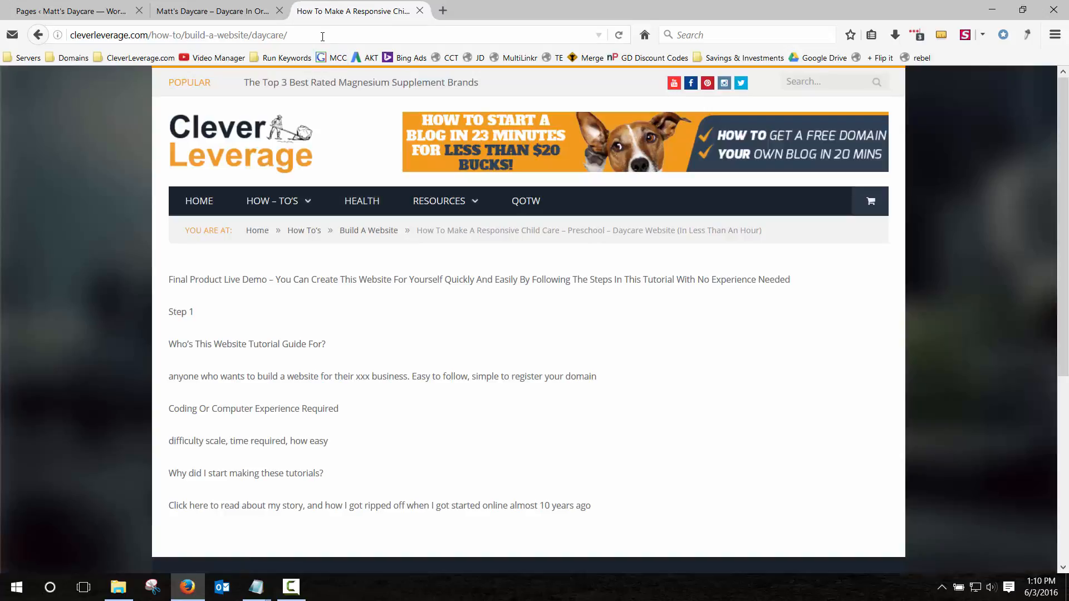
click(343, 35)
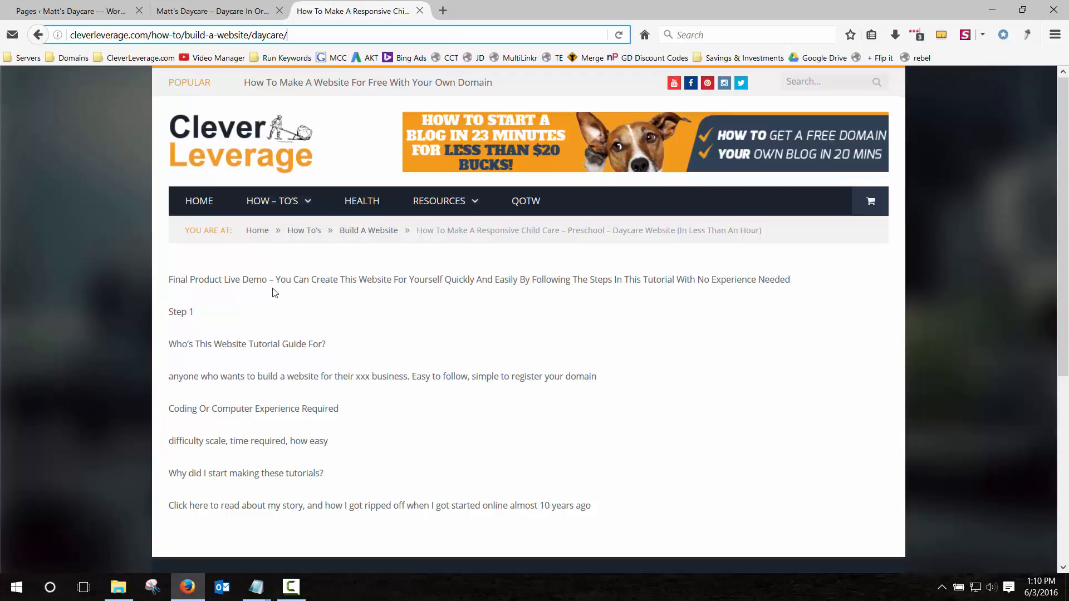
drag(275, 279, 310, 266)
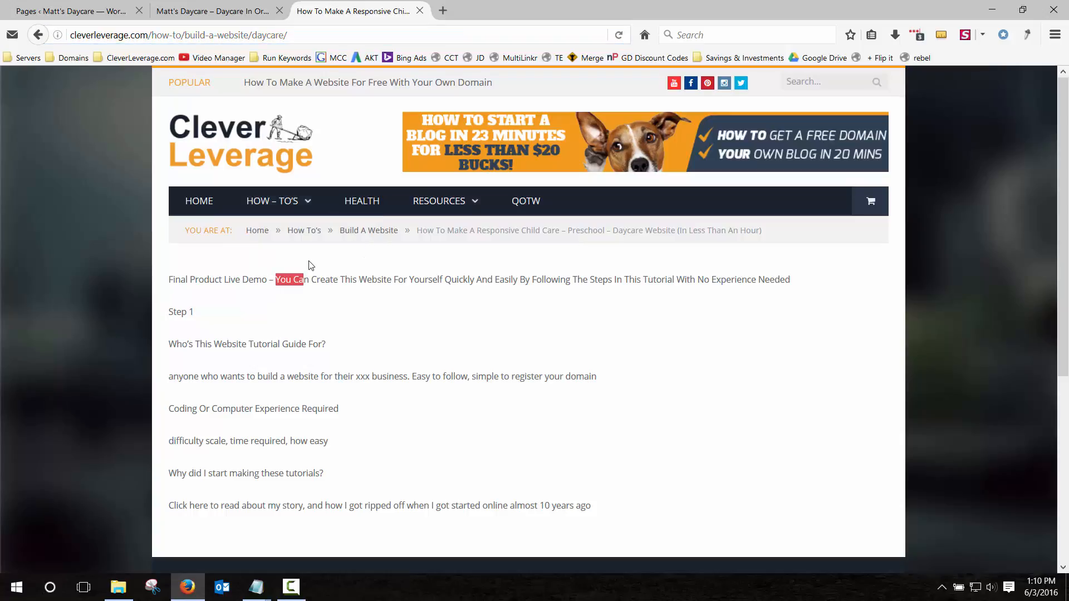
click(420, 11)
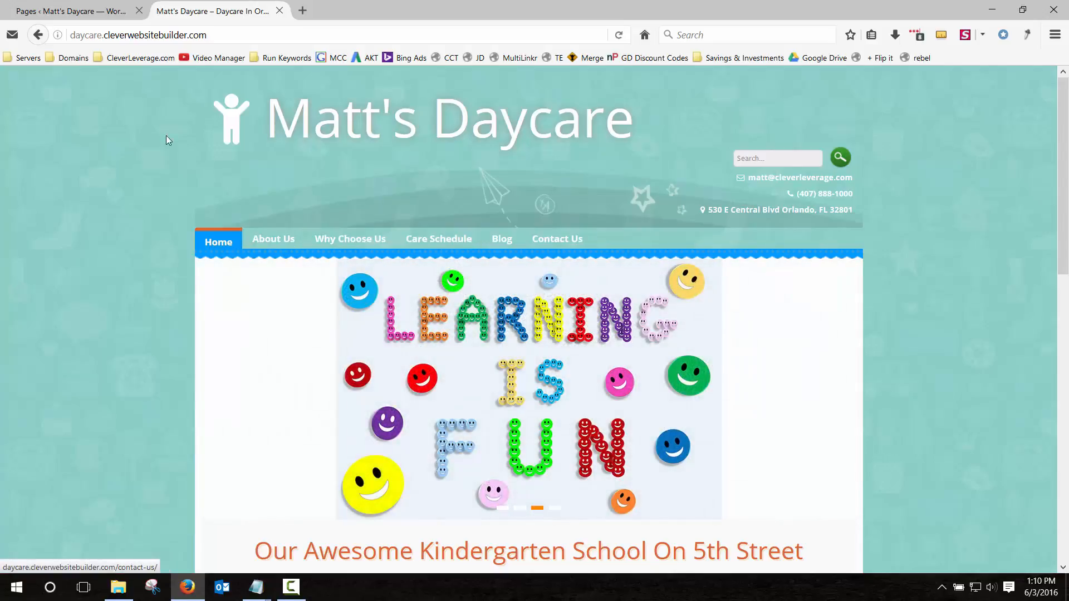
Compare the live daycare site with the WordPress All Pages list, ending on the admin list.
scroll(120, 267, down, 5)
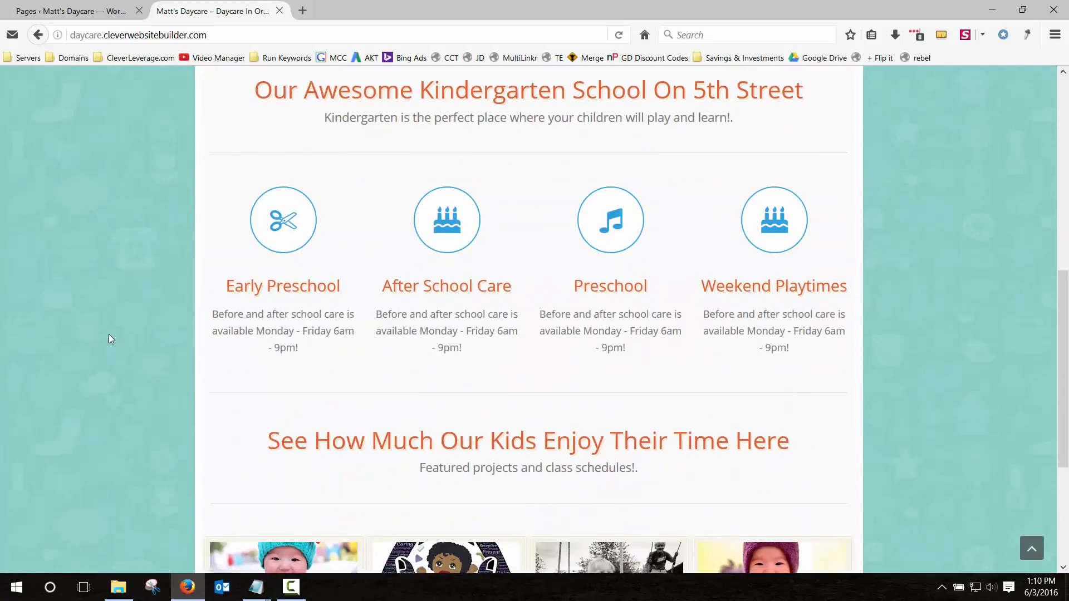
scroll(106, 336, up, 5)
click(111, 11)
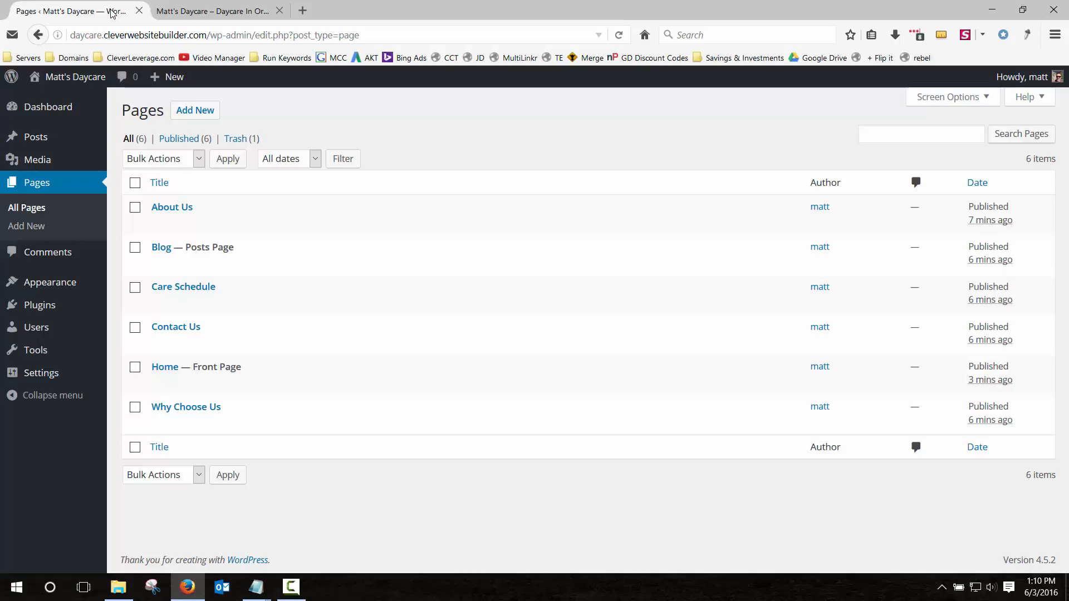
click(217, 12)
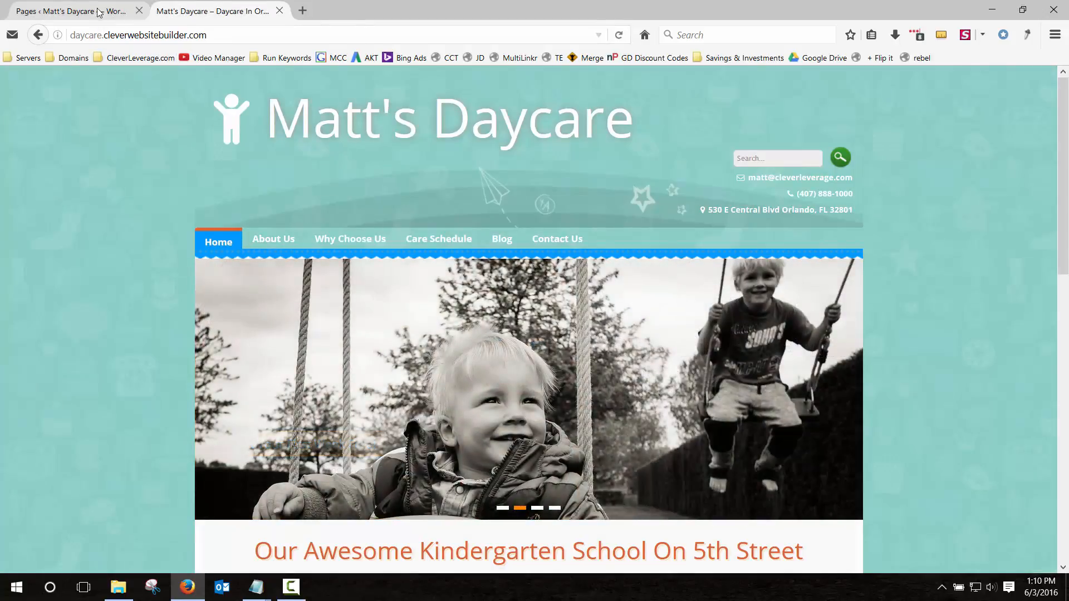
click(100, 12)
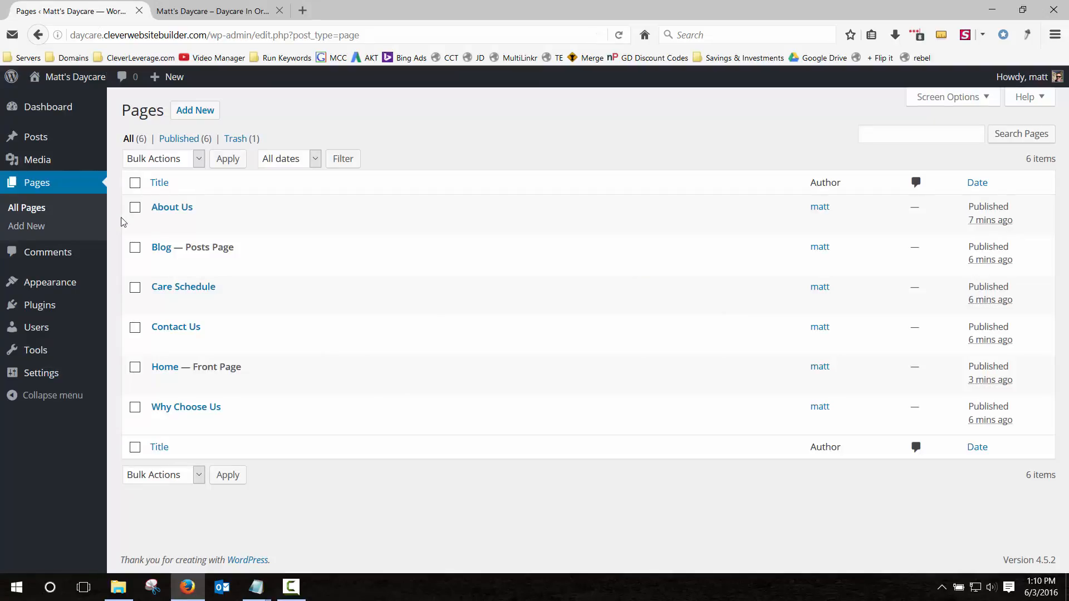
click(214, 12)
click(121, 11)
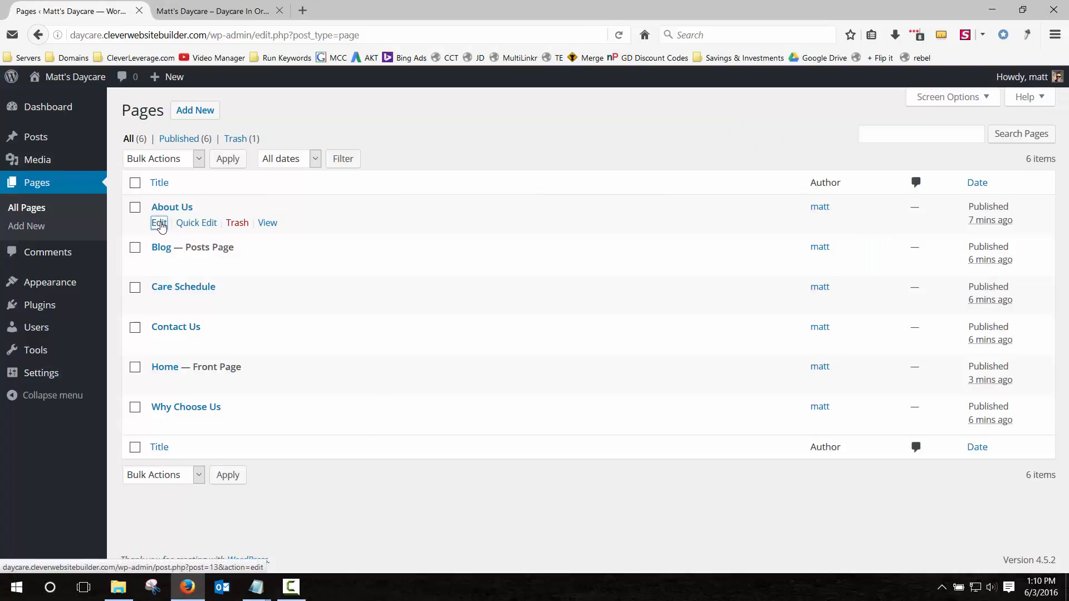
Open the About Us page in the editor and reveal the second formatting toolbar row.
click(160, 223)
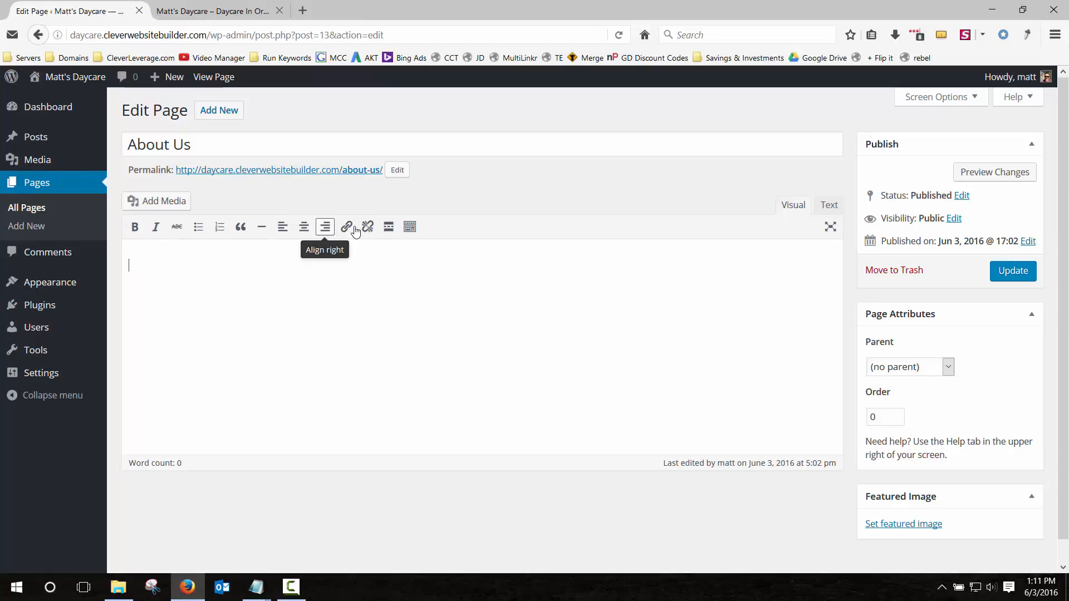
click(409, 232)
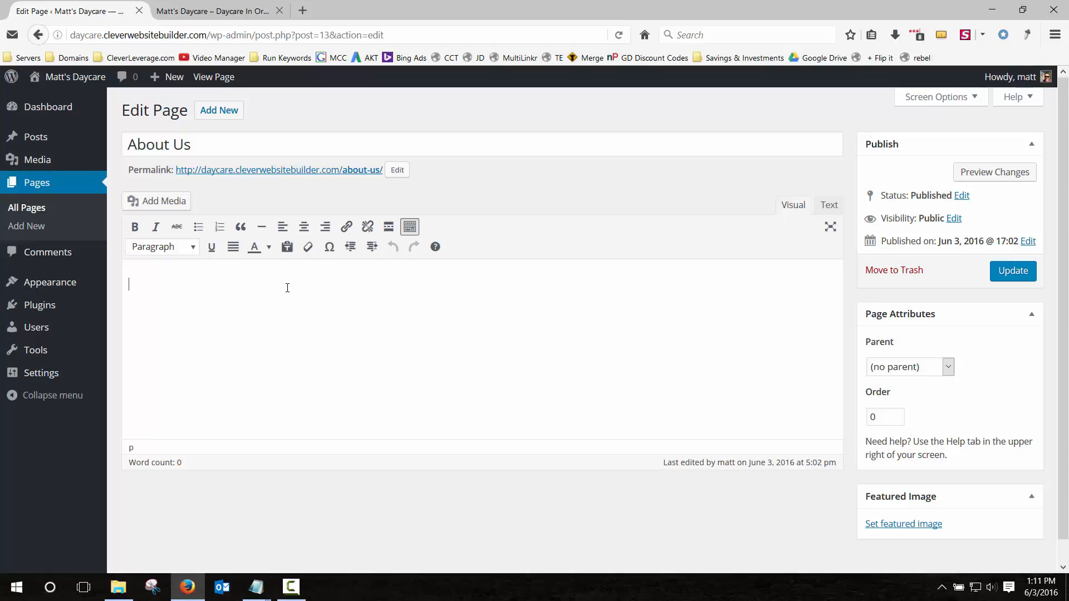
Type the lines 'How We Got Started' and 'Meet Our Children' into the About Us body.
text(hy We)
text( G)
key(BackSpace)
key(BackSpace)
key(BackSpace)
key(BackSpace)
key(BackSpace)
key(BackSpace)
key(BackSpace)
key(BackSpace)
text(How We Got Started)
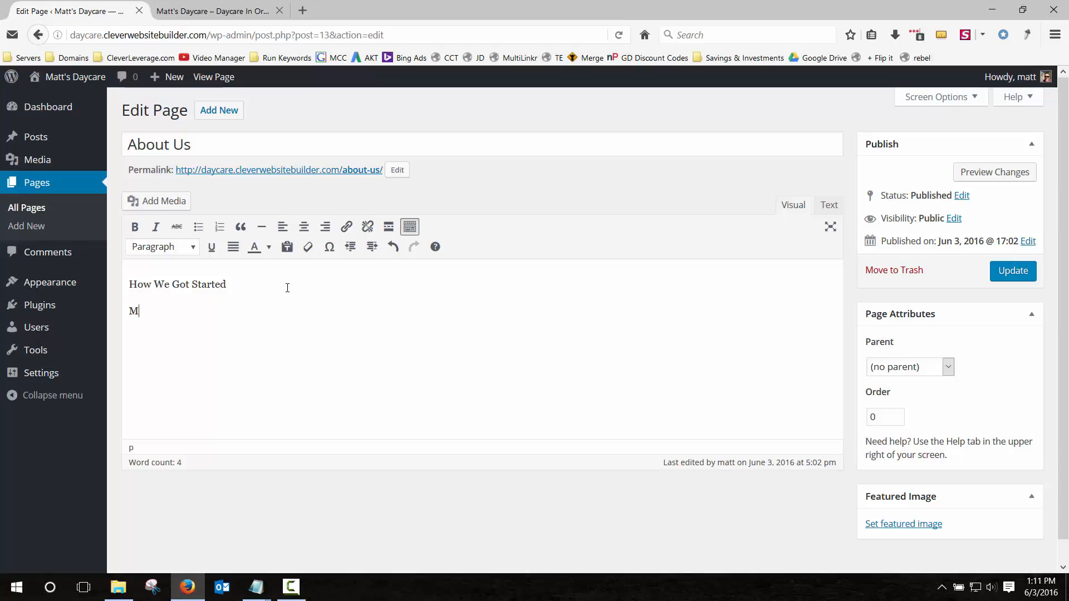
text(t Our Kids)
key(BackSpace)
key(BackSpace)
key(BackSpace)
key(BackSpace)
key(BackSpace)
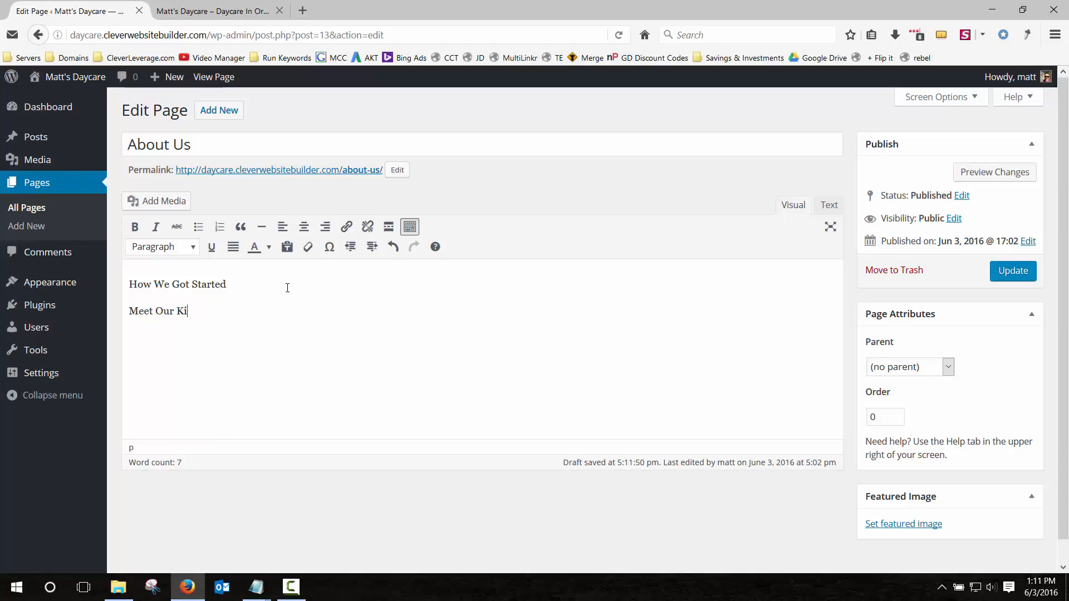
text(Children)
key(Return)
Make both lines Heading 2 and add an empty paragraph between them.
right_click(287, 288)
double_click(211, 285)
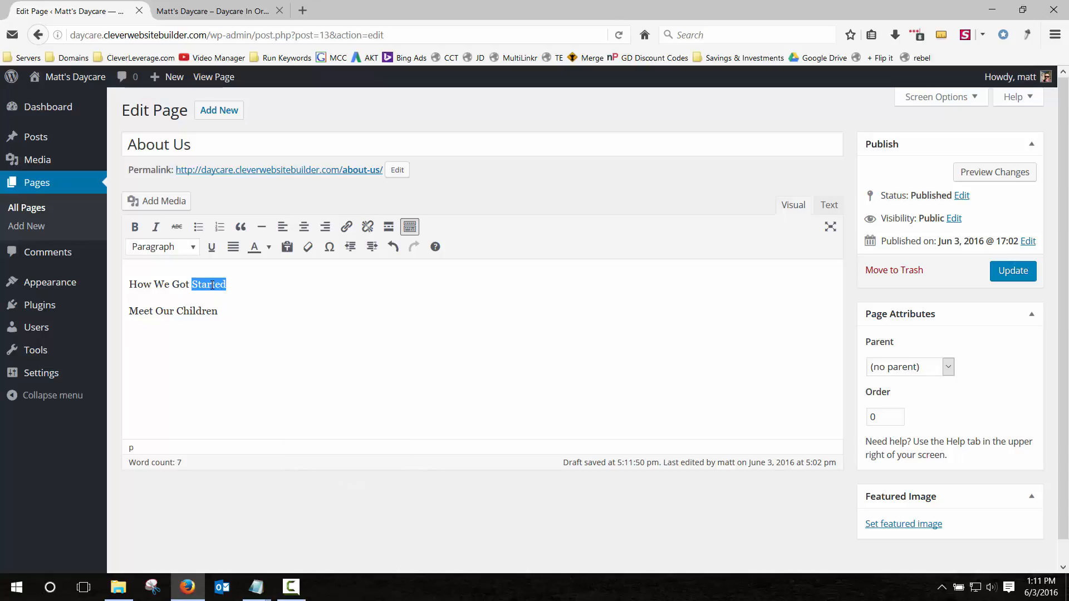
click(212, 285)
click(185, 252)
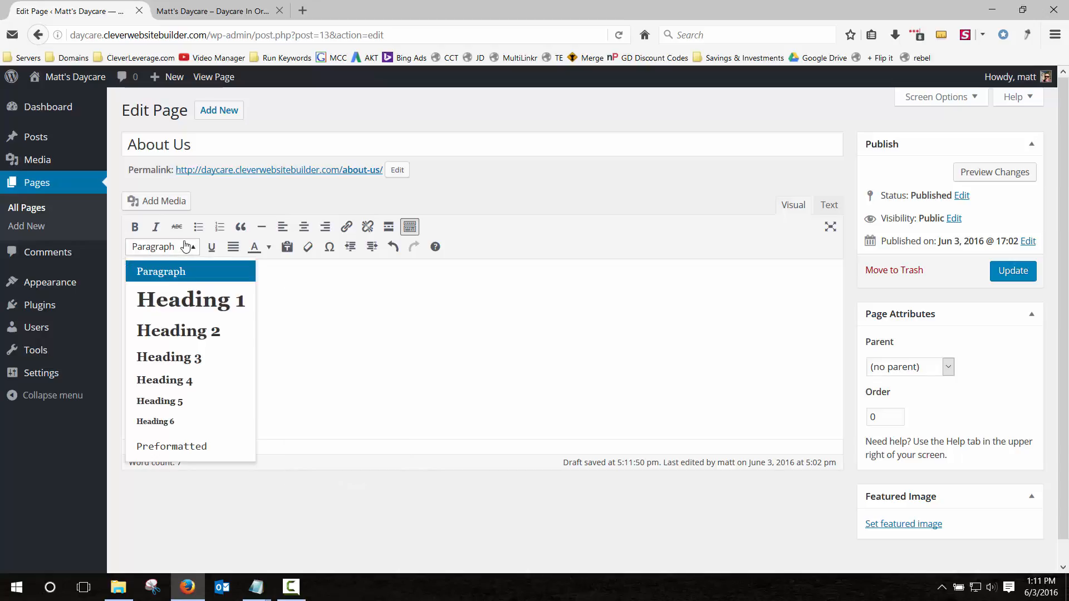
click(189, 327)
triple_click(187, 324)
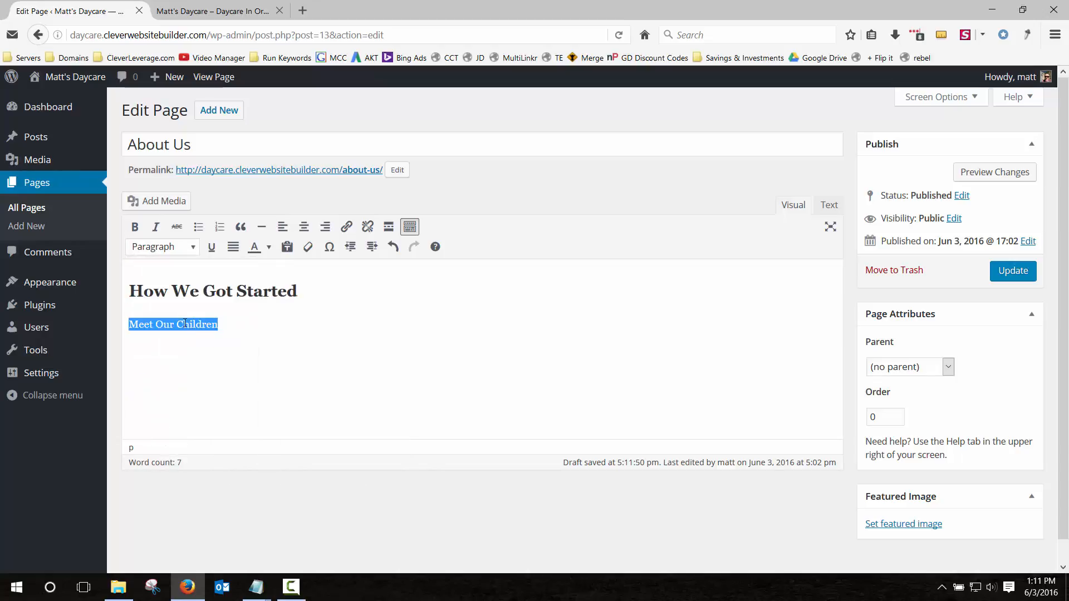
click(160, 249)
click(178, 329)
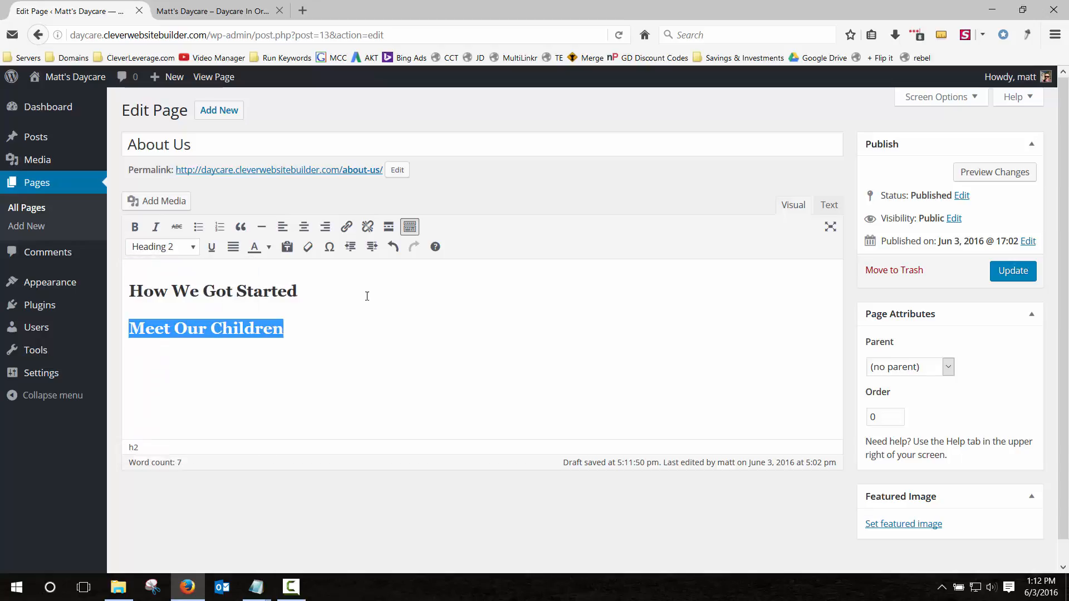
click(357, 290)
key(Return)
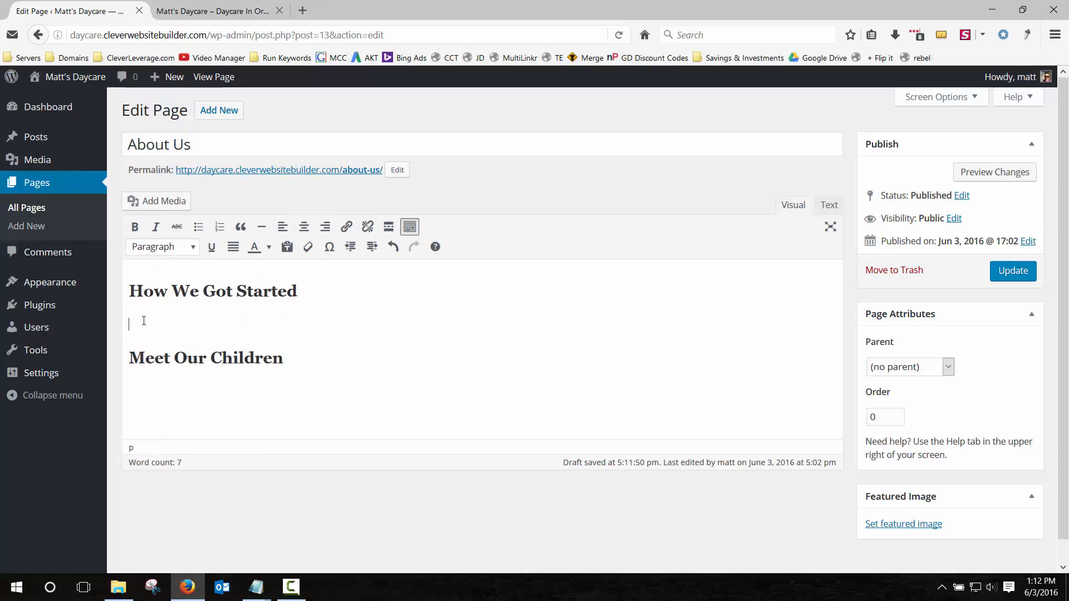
Upload baby-17327_1280.jpg from the Daycare image folder into the Media Library.
click(162, 201)
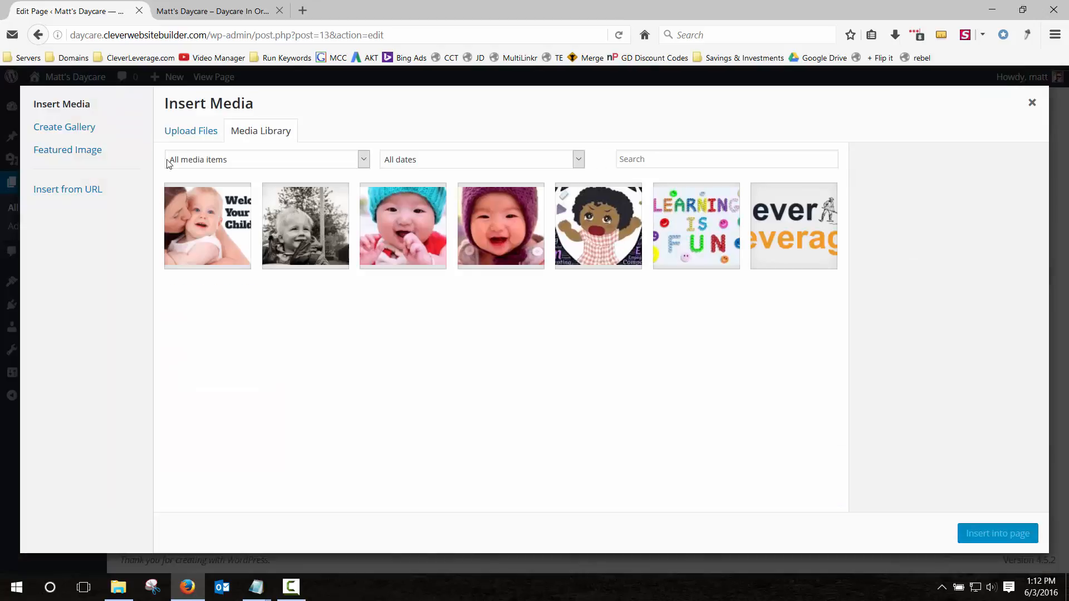
click(194, 134)
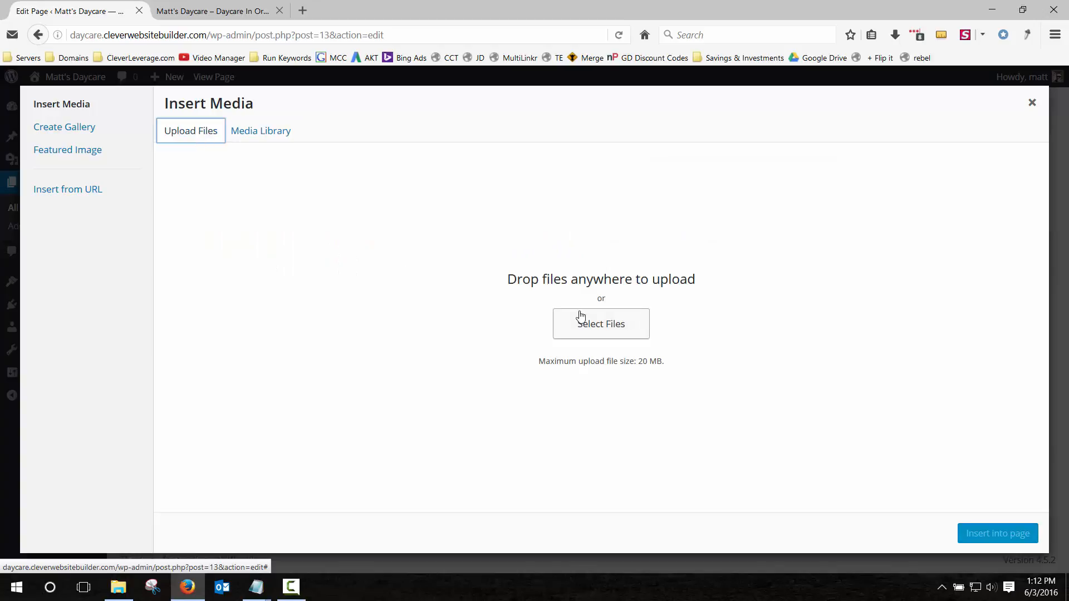
click(587, 326)
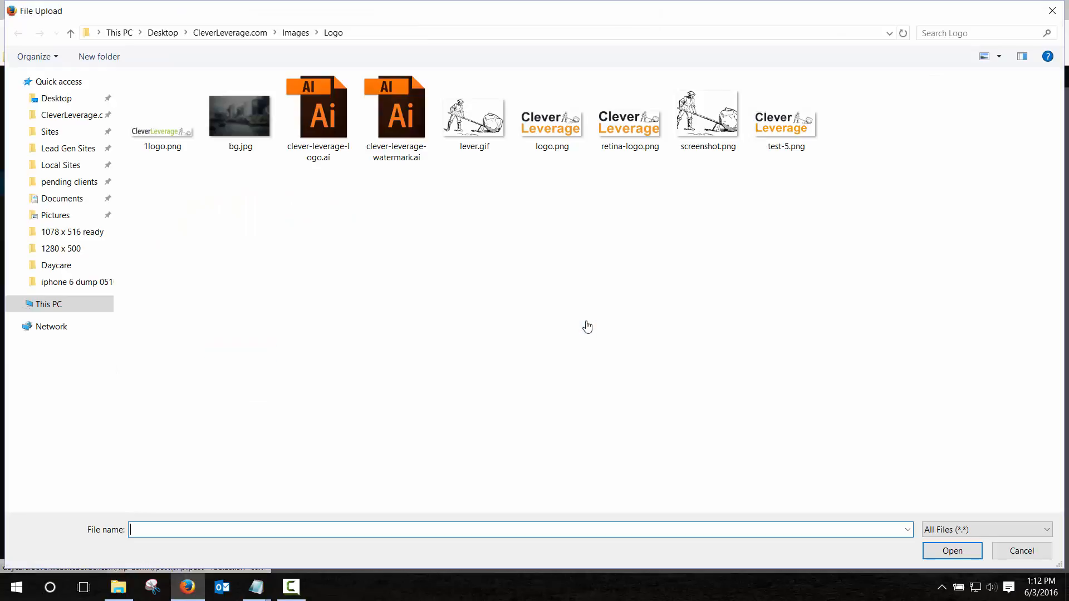
click(244, 33)
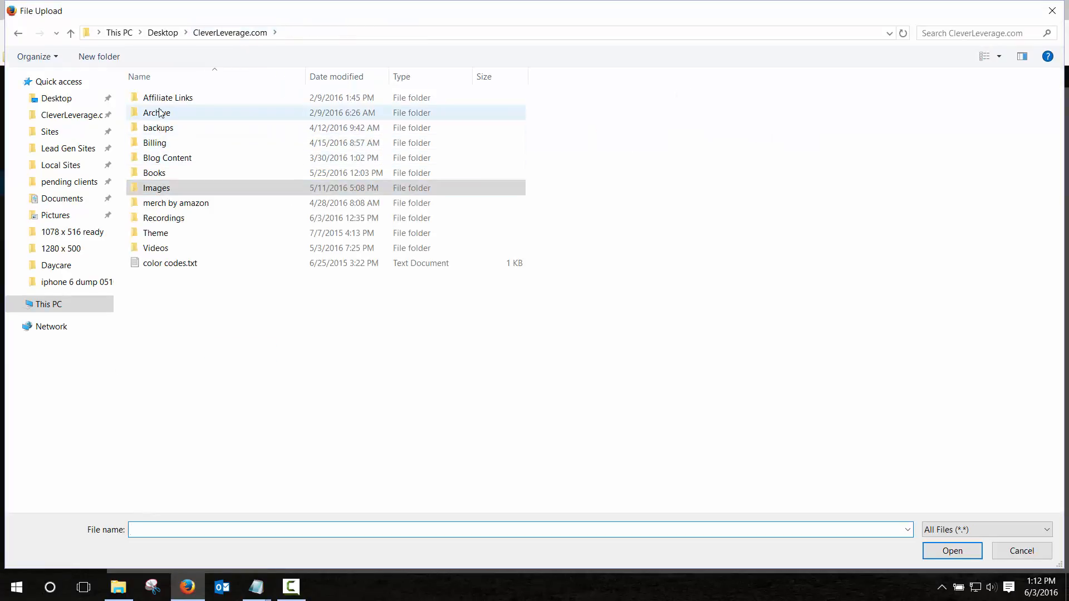
double_click(158, 160)
double_click(158, 173)
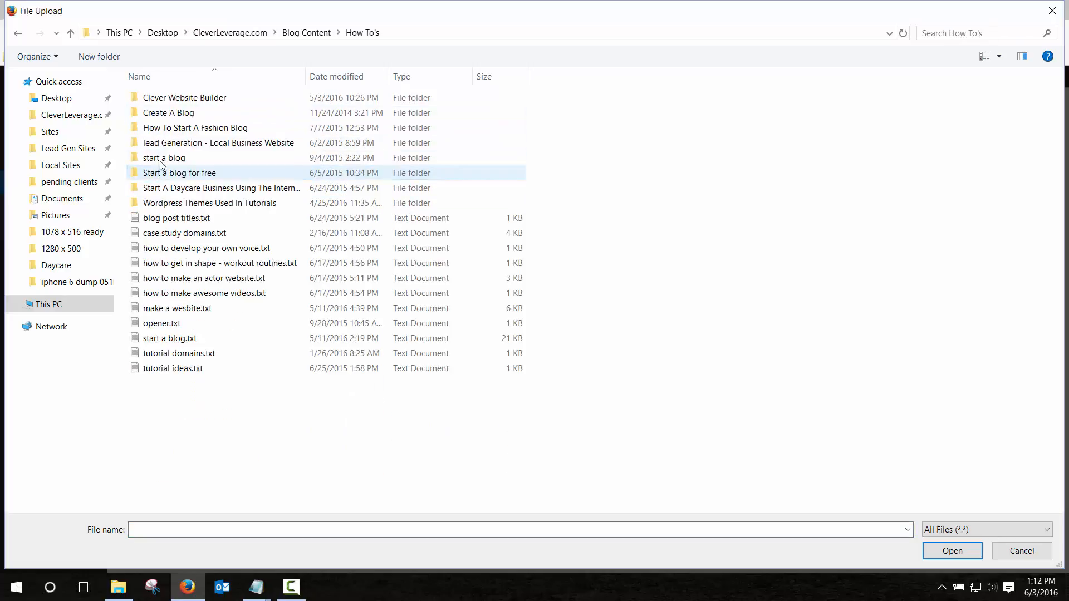
double_click(171, 103)
double_click(158, 112)
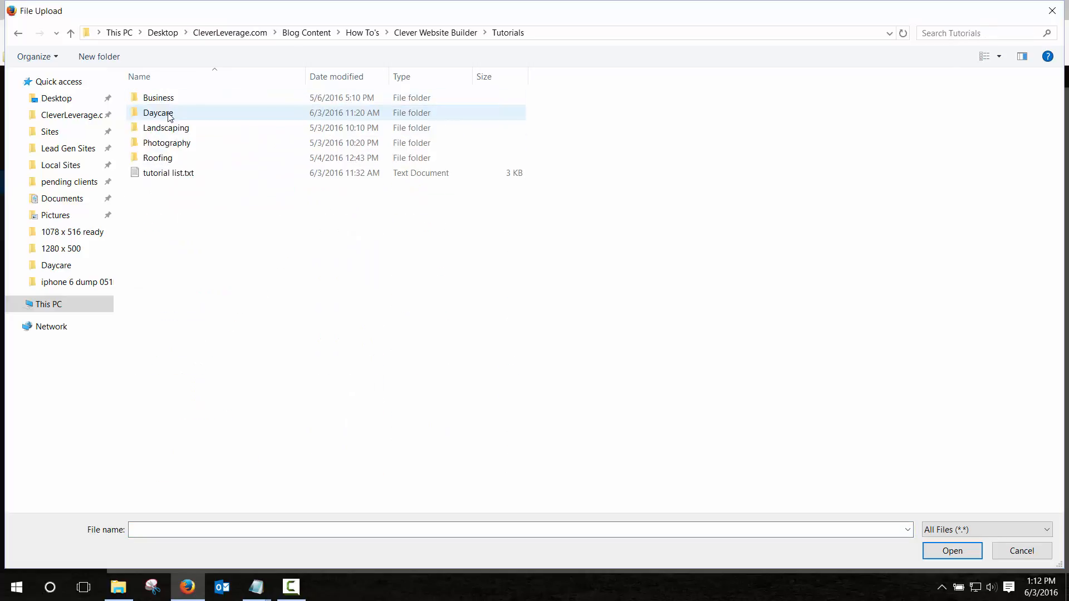
double_click(167, 113)
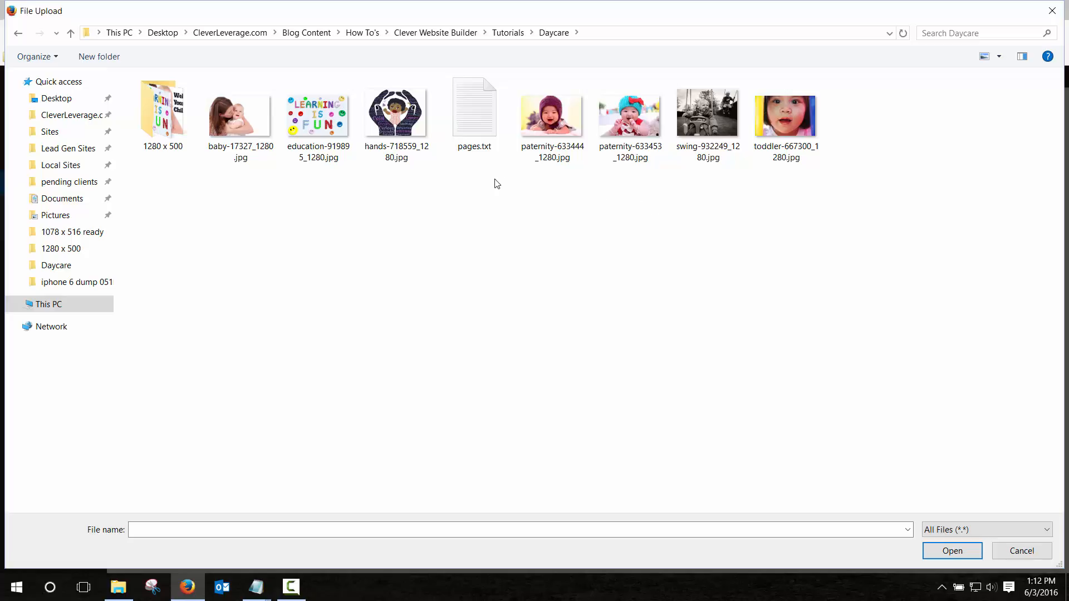
double_click(258, 123)
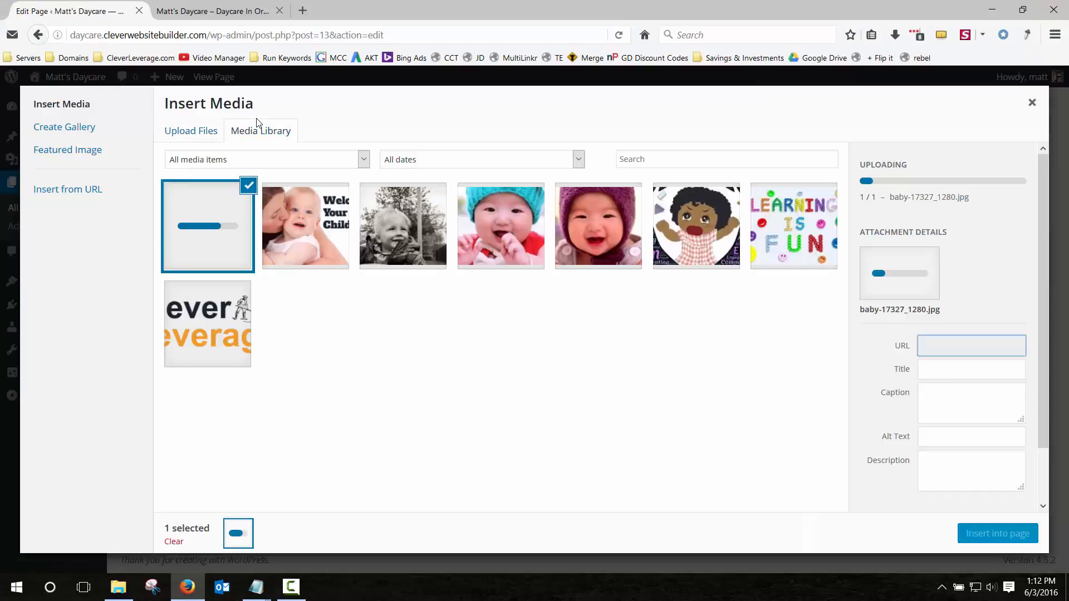
Insert the baby photo left-aligned, unlinked, at Medium 300×200, and update the page.
scroll(958, 379, down, 3)
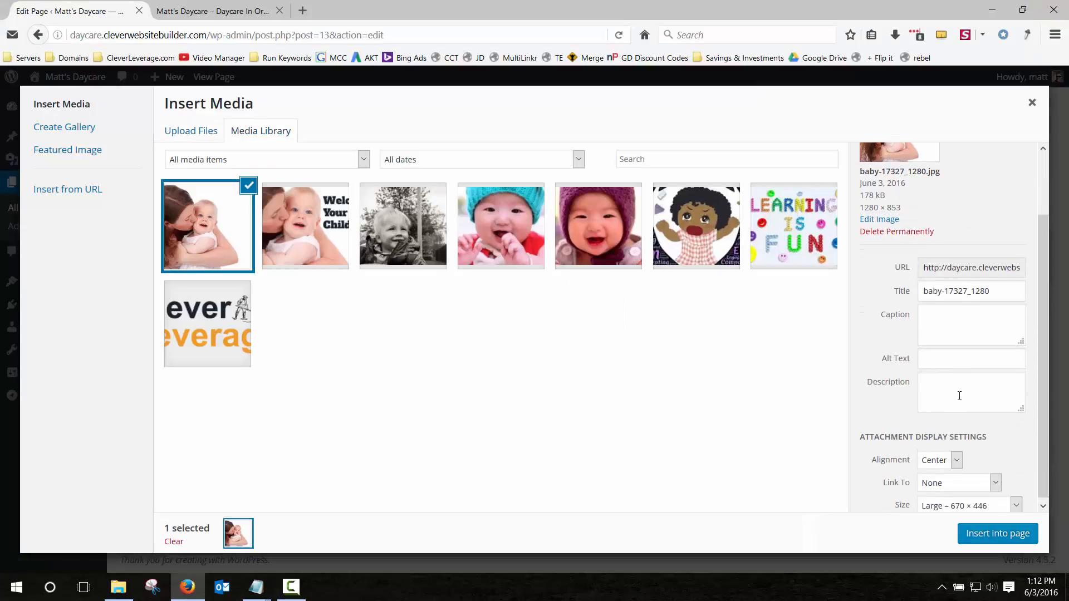
scroll(961, 406, up, 1)
scroll(942, 466, down, 2)
click(942, 461)
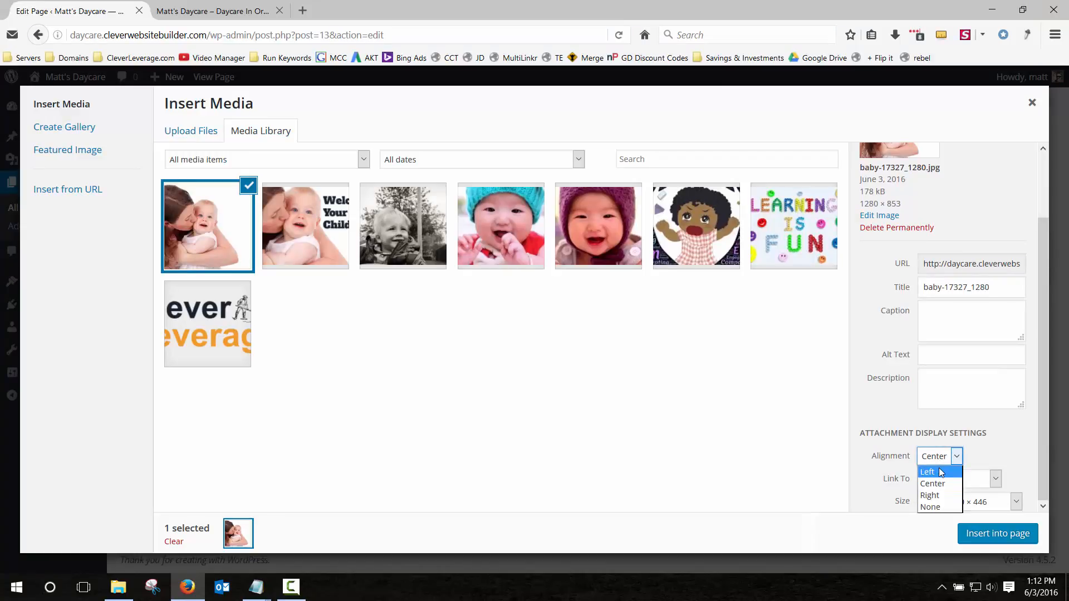
click(940, 472)
click(950, 484)
click(954, 489)
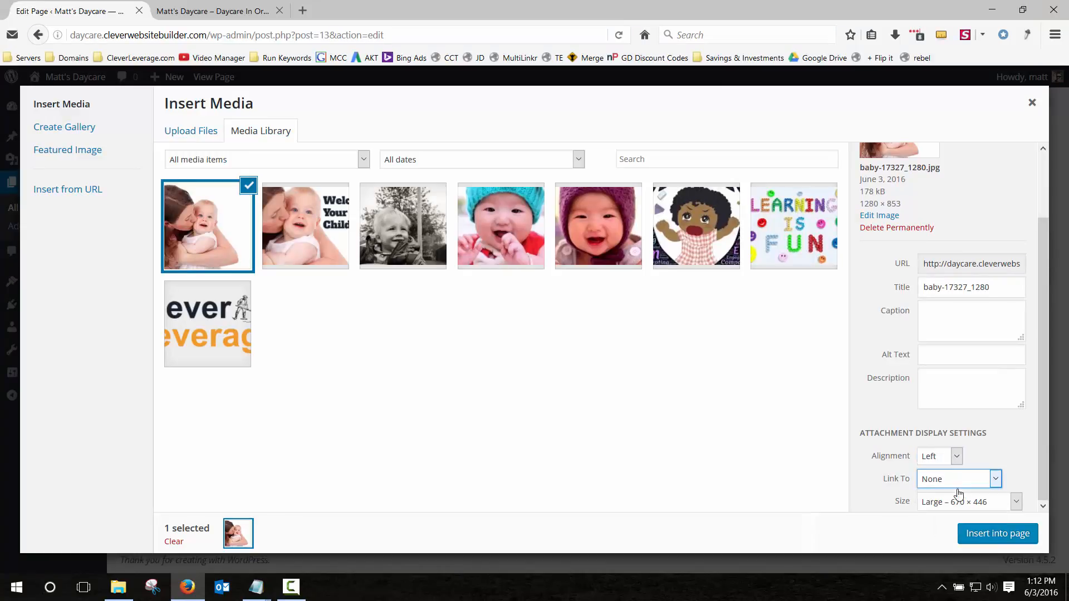
click(962, 504)
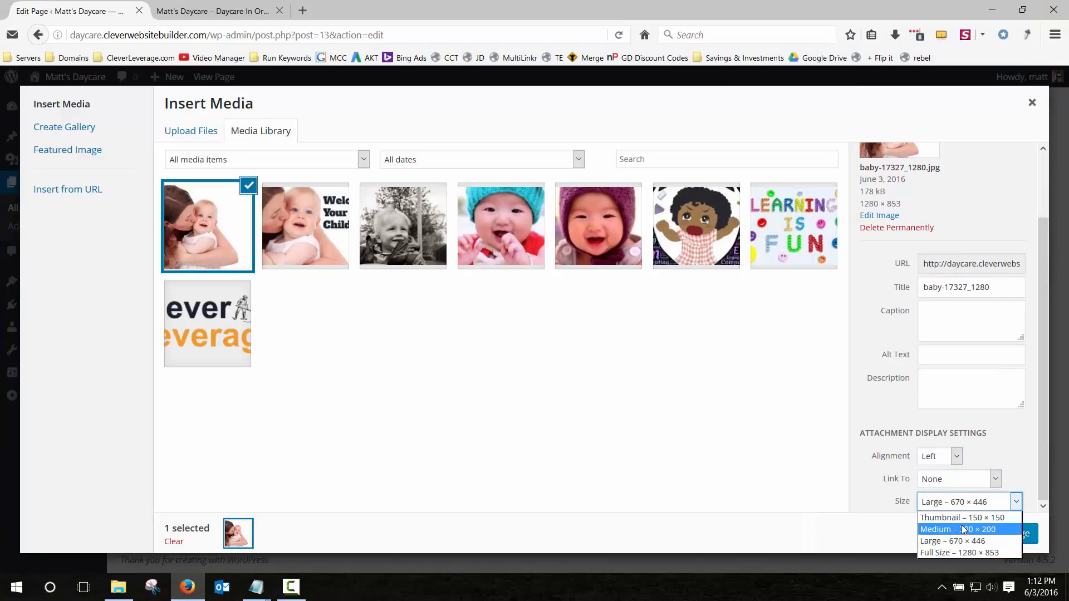
click(963, 530)
click(997, 539)
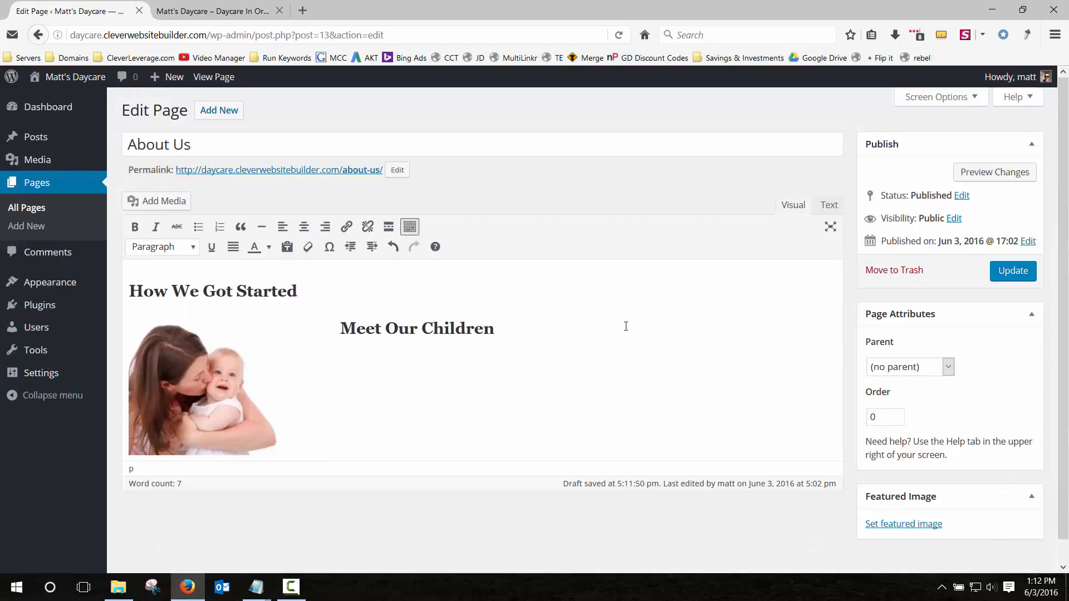
click(1012, 270)
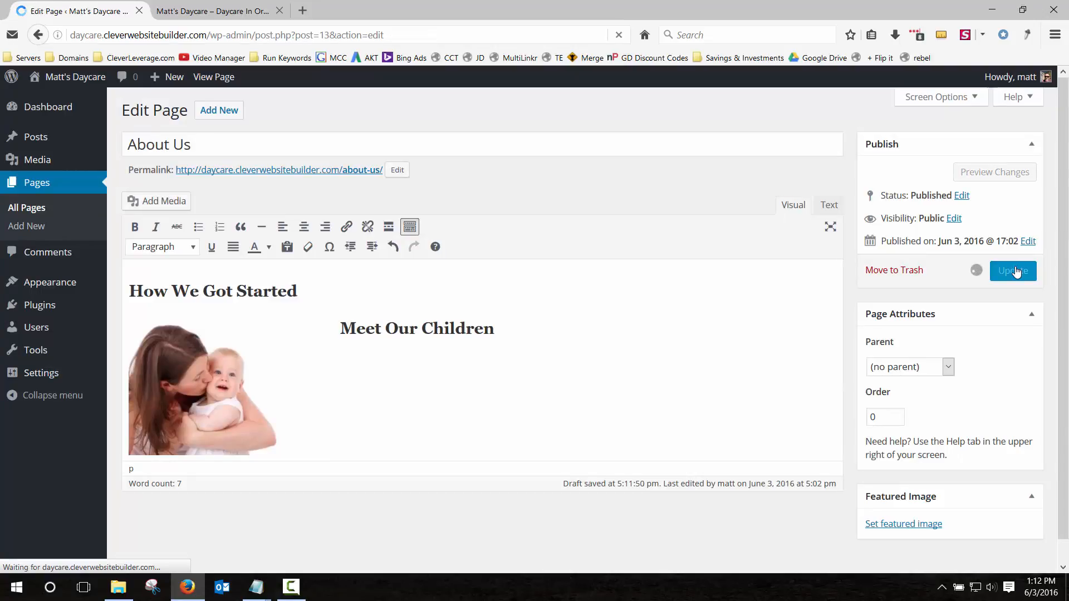
click(228, 8)
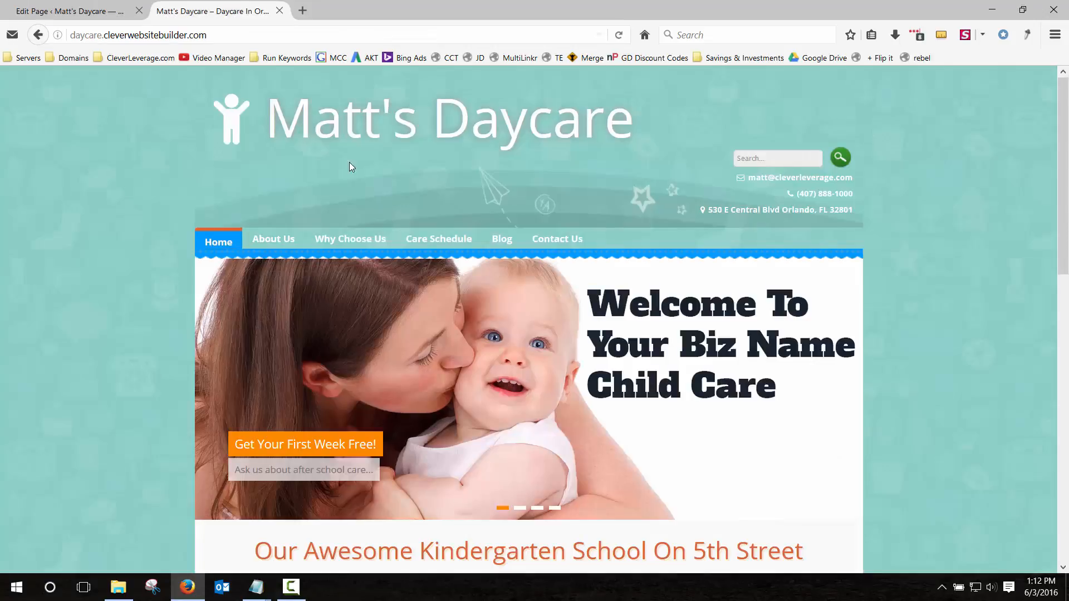
click(278, 239)
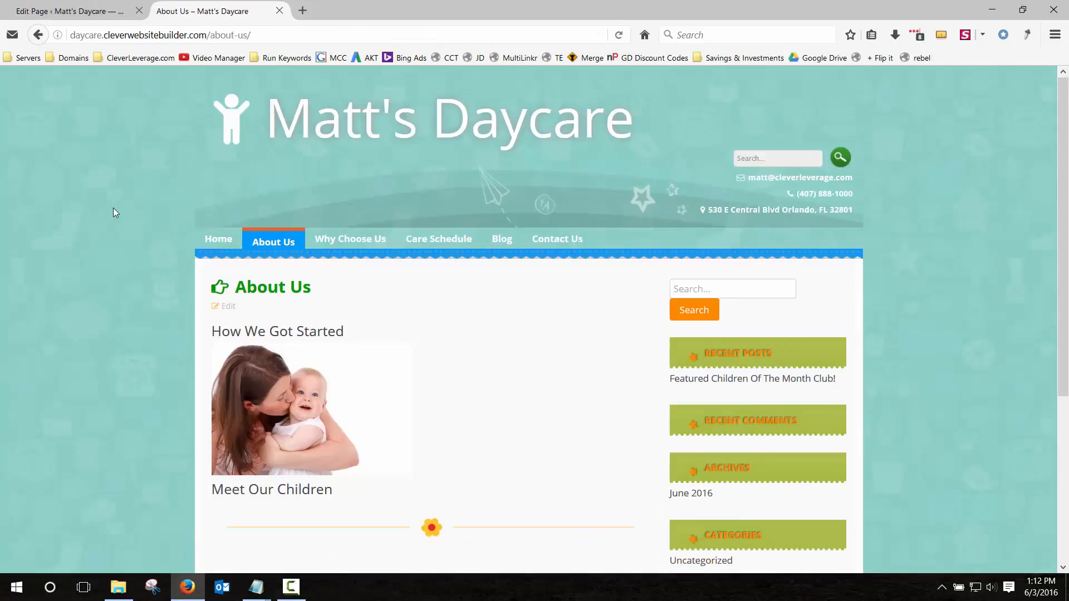
scroll(113, 208, down, 1)
scroll(112, 208, down, 4)
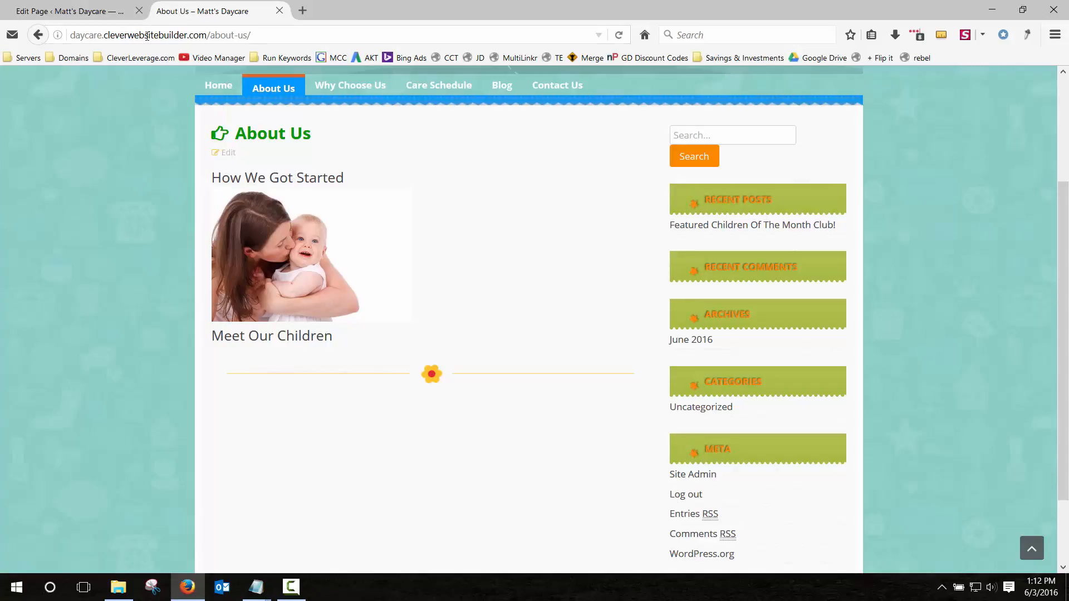
click(124, 12)
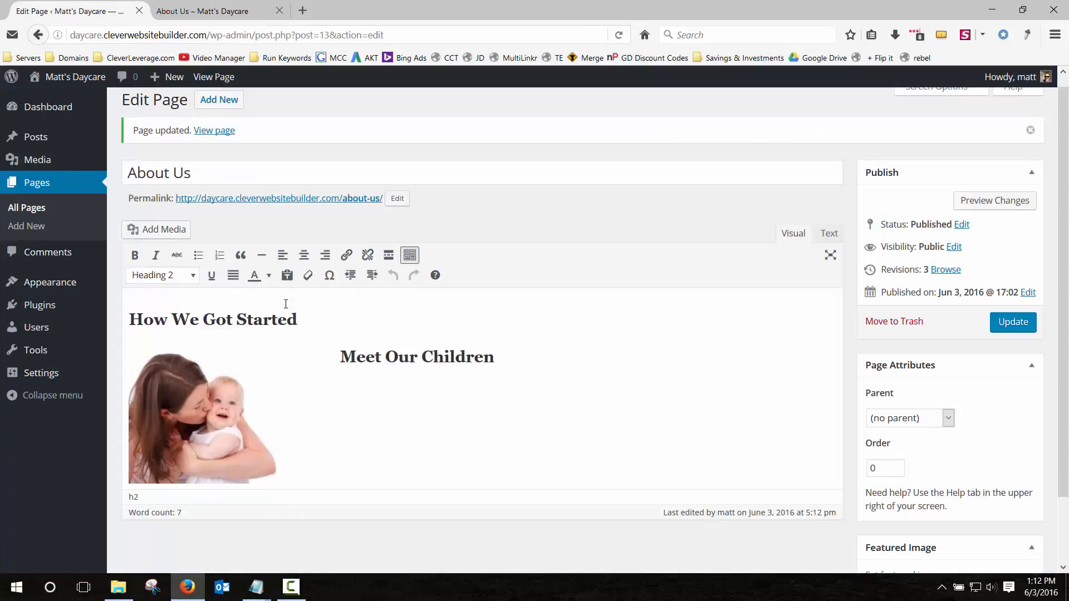
Add the paragraph 'In our city, there was a lack of good child care facilities…' and update.
key(Return)
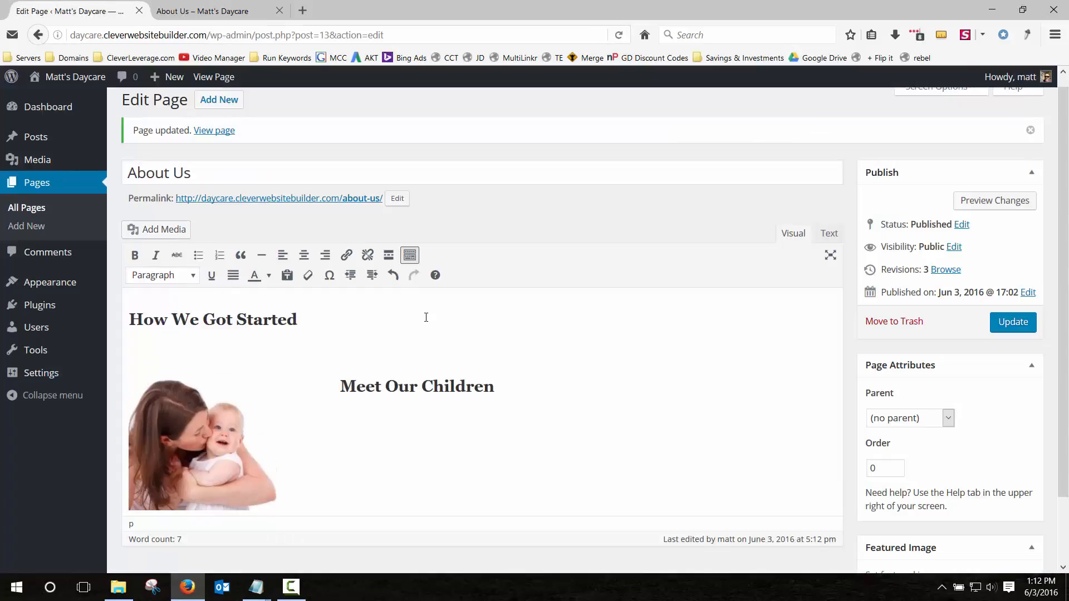
text(In our city, there was a lack of)
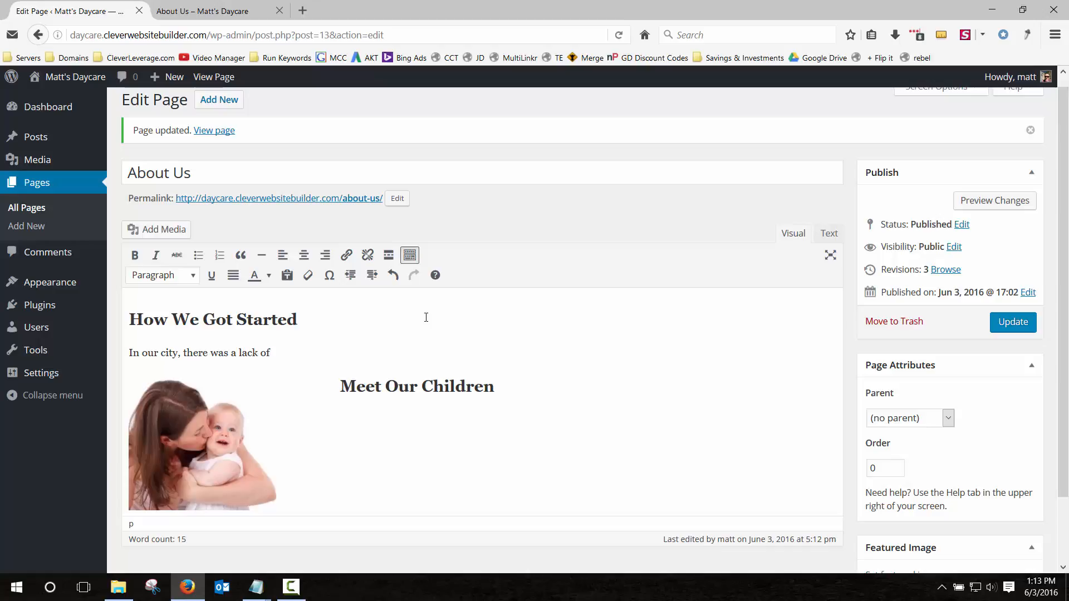
text( good child care faciliti)
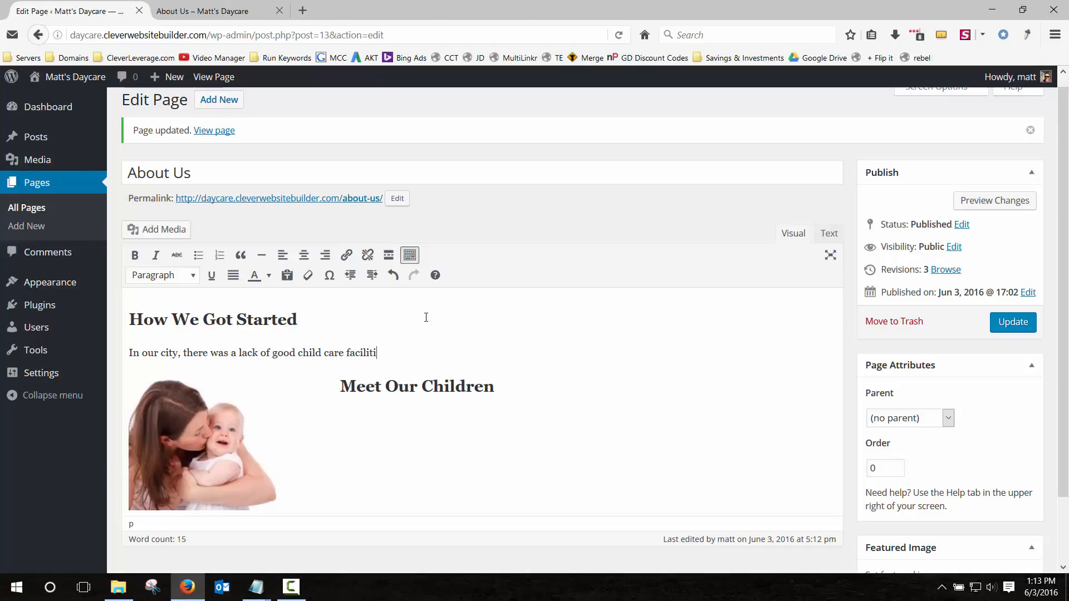
text(es, and when Micha)
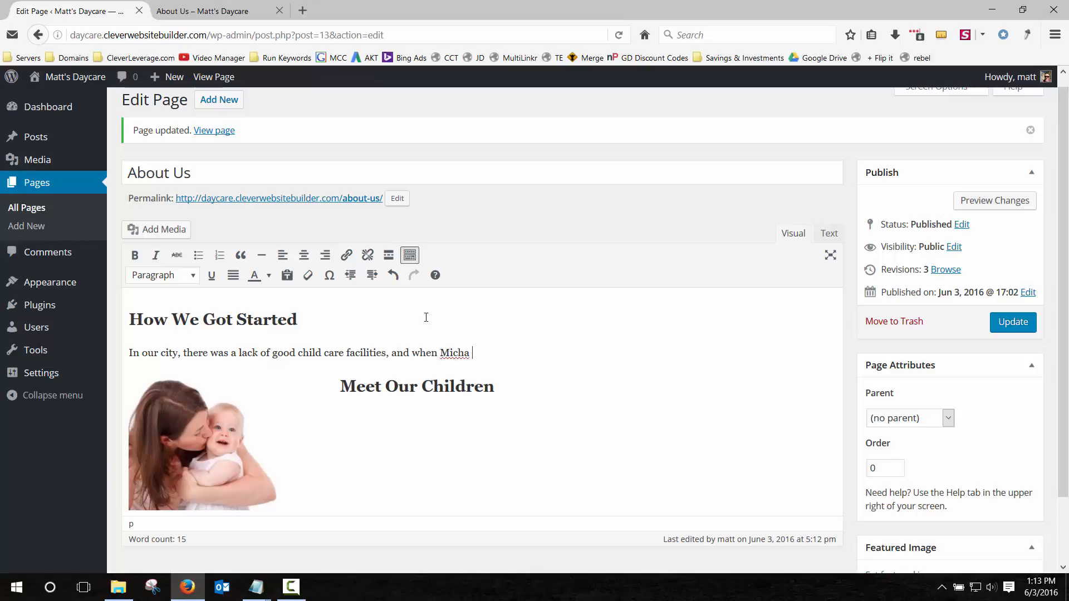
text( was born we had to change that!)
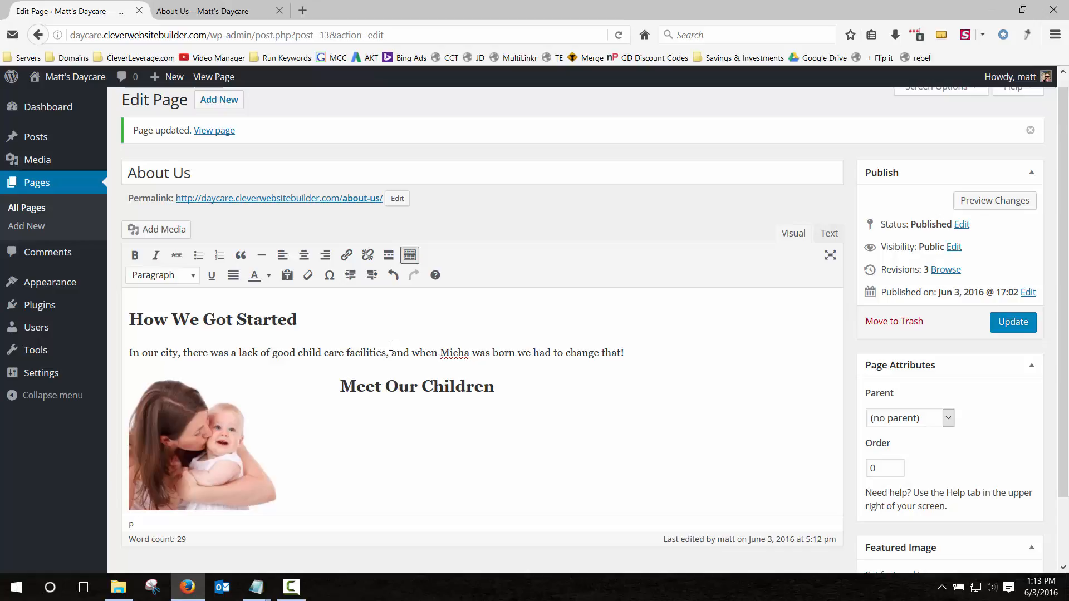
click(1012, 322)
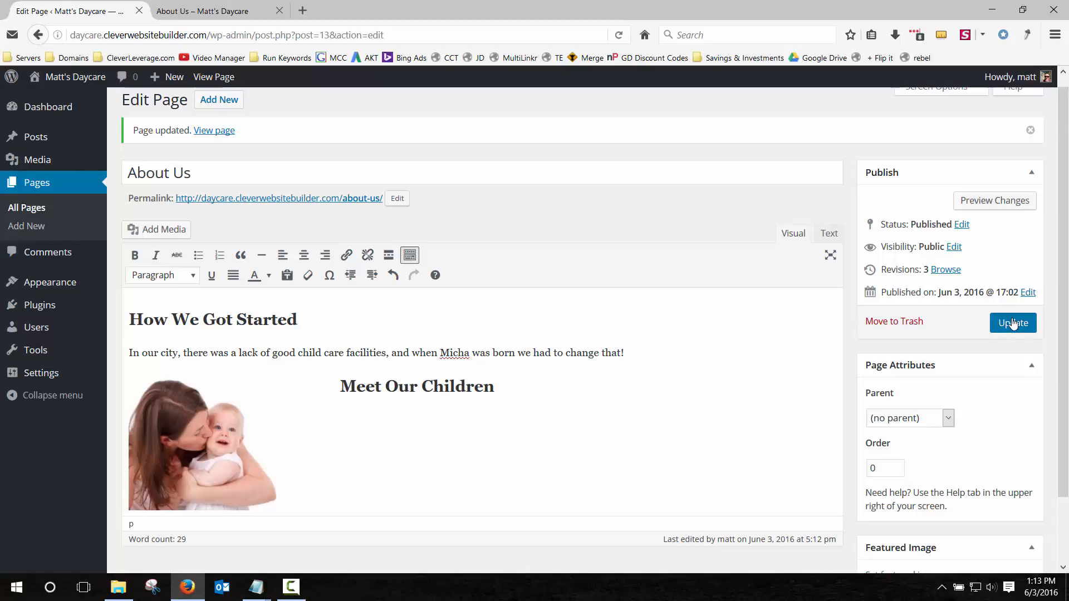
click(218, 12)
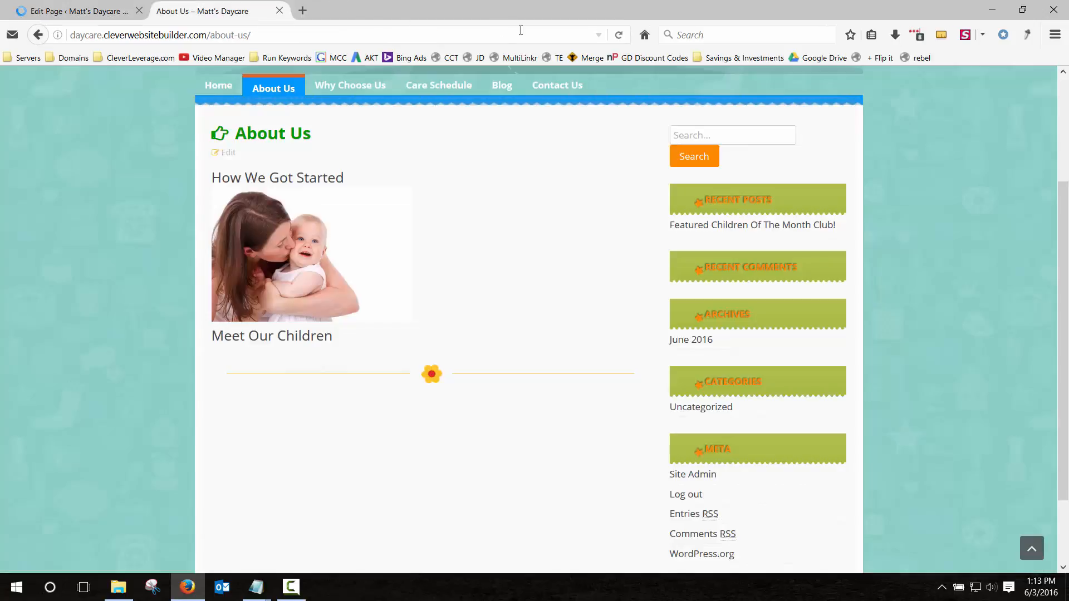
click(618, 35)
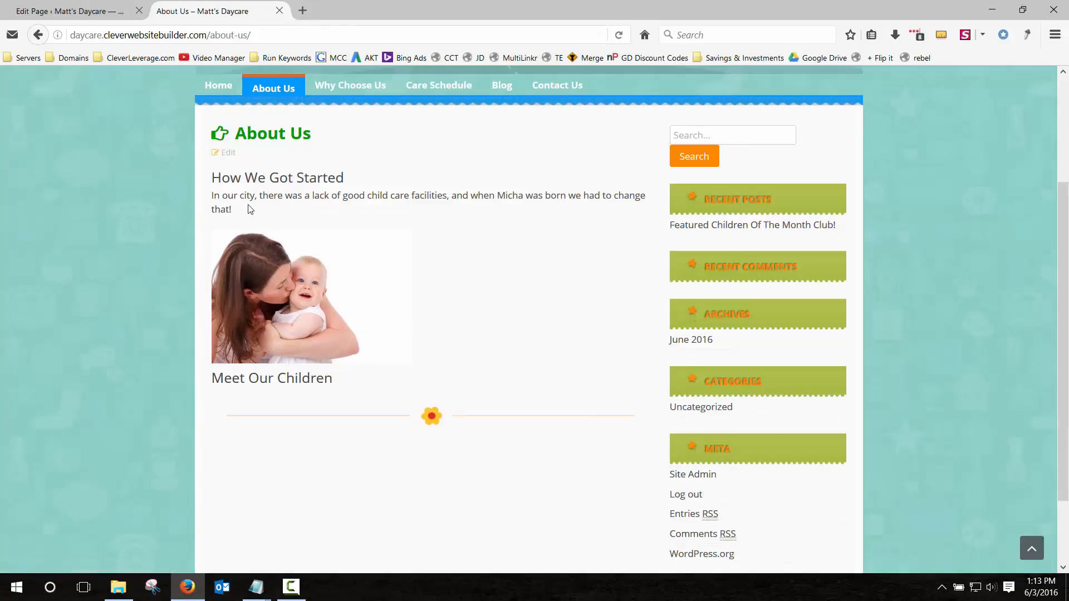
double_click(250, 209)
click(109, 13)
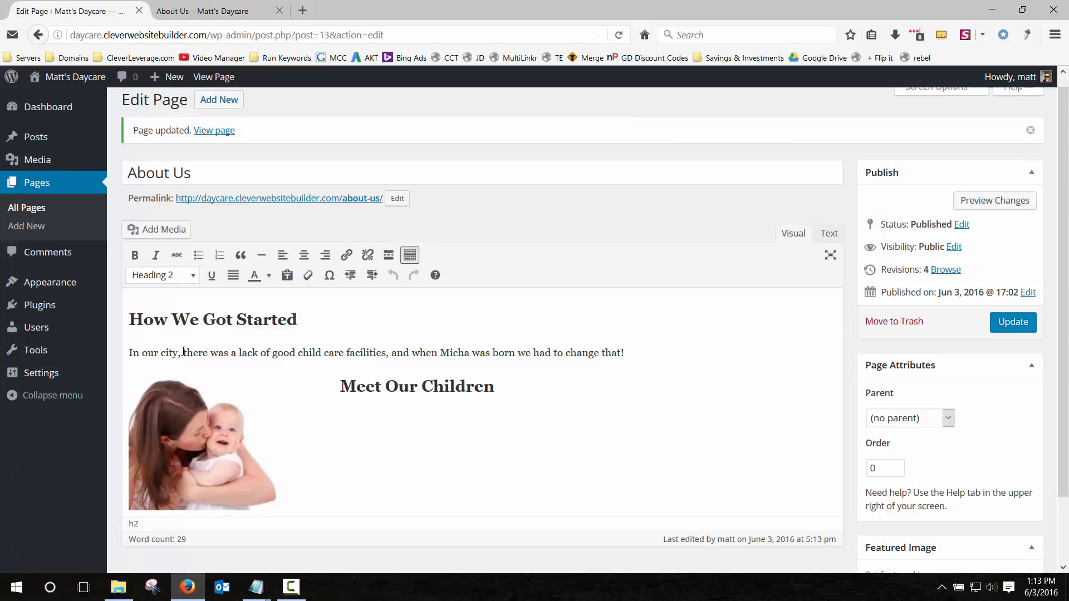
drag(183, 352, 387, 350)
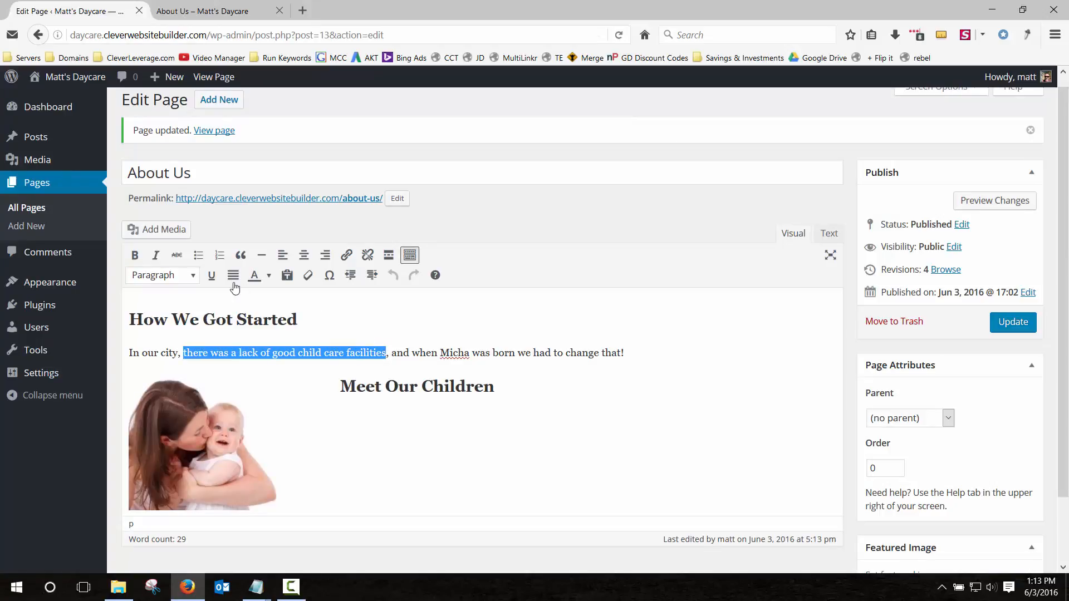
Bold the child-care-facilities phrase and make the child's name red italic.
click(137, 256)
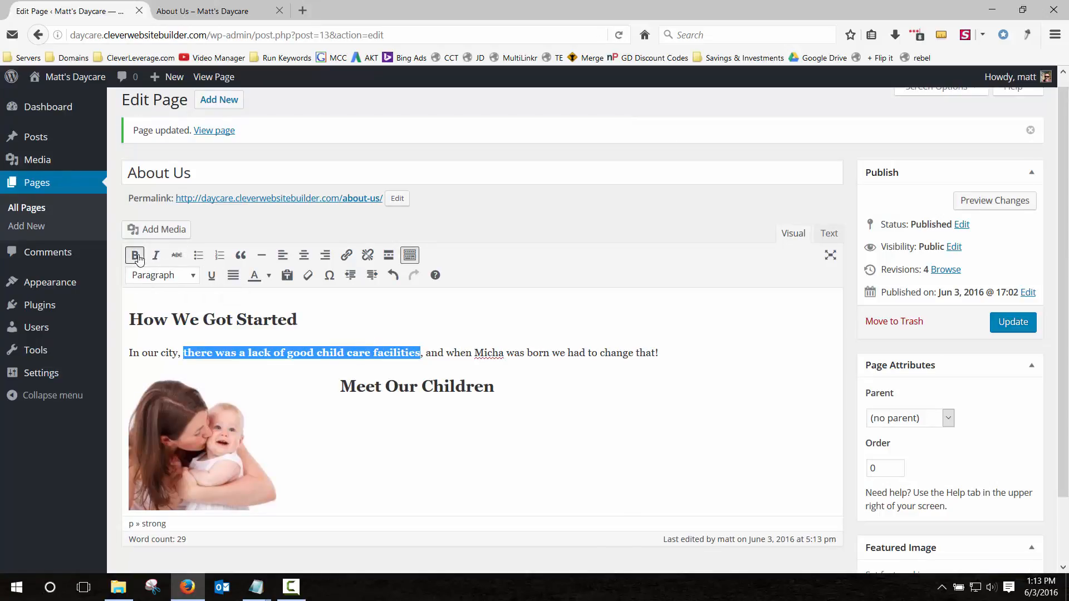
click(314, 352)
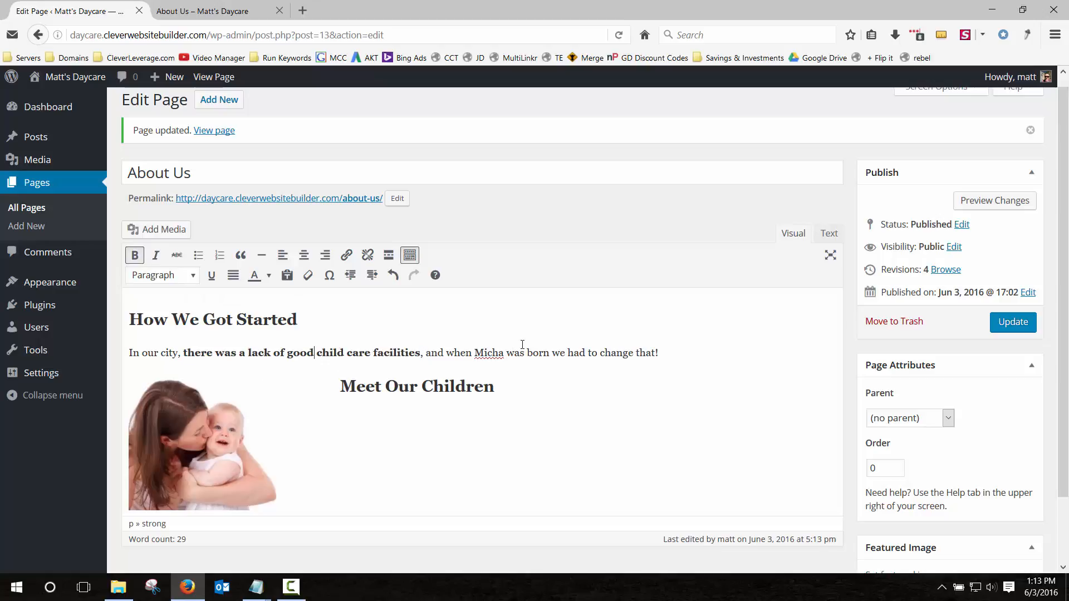
drag(485, 353, 504, 352)
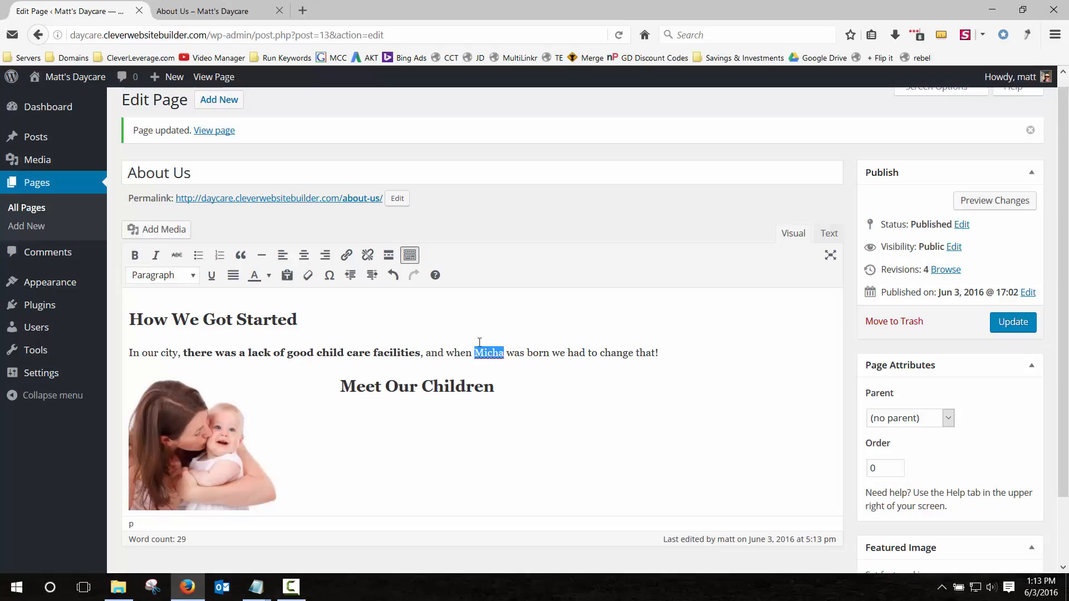
click(155, 255)
click(268, 277)
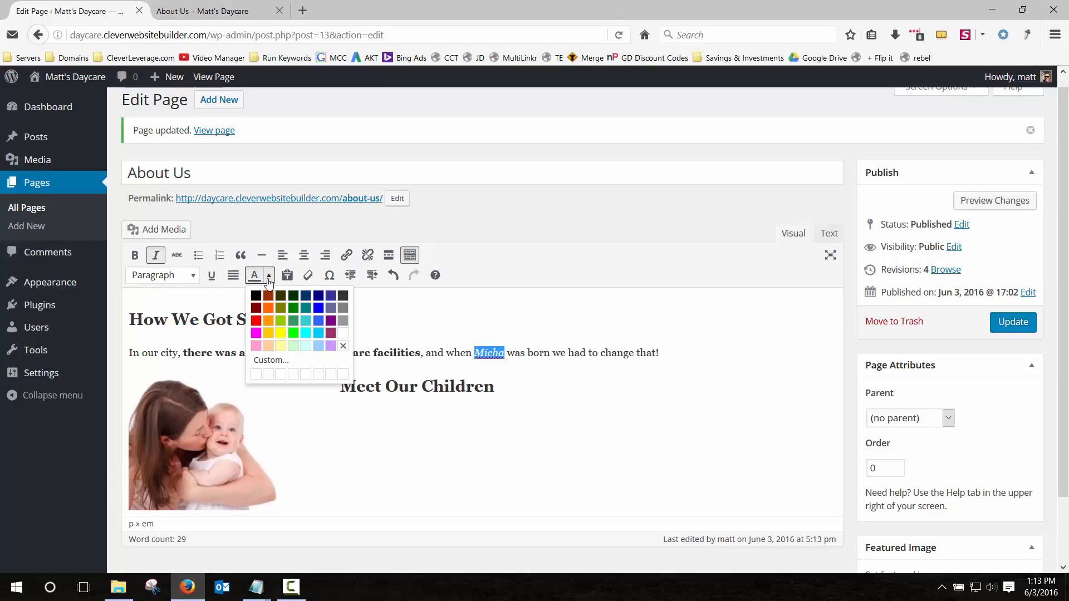
click(256, 323)
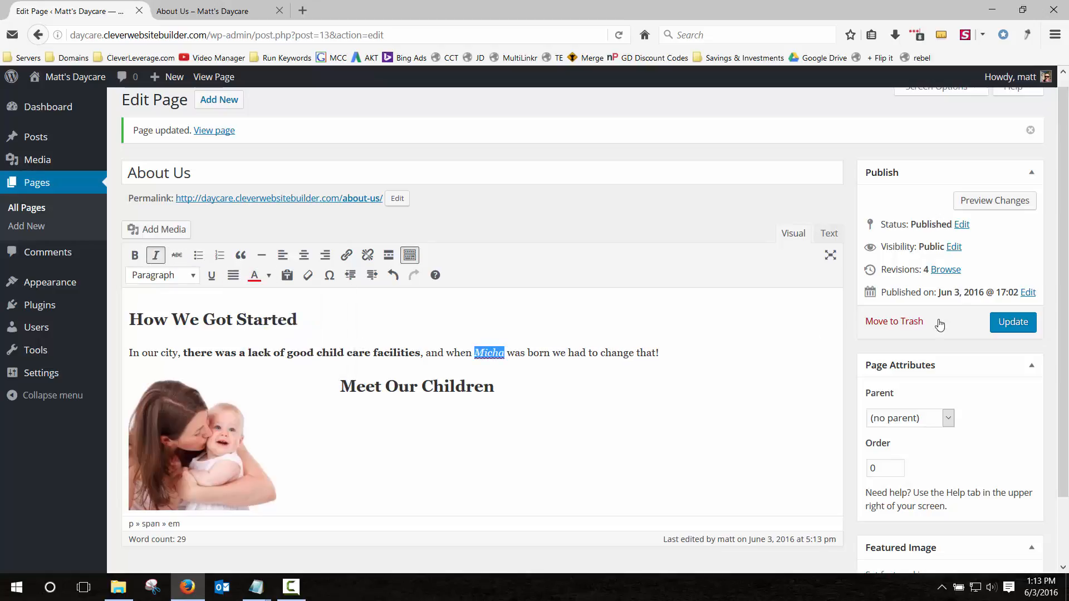
Update the page and reload the live About Us page to check the formatting.
click(1002, 322)
click(191, 12)
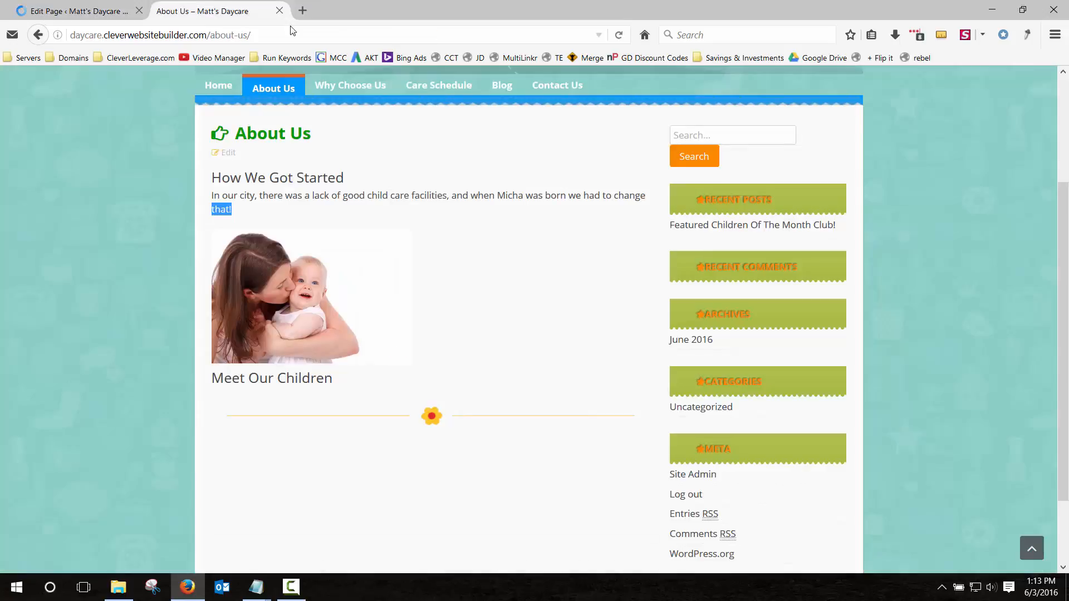
click(619, 35)
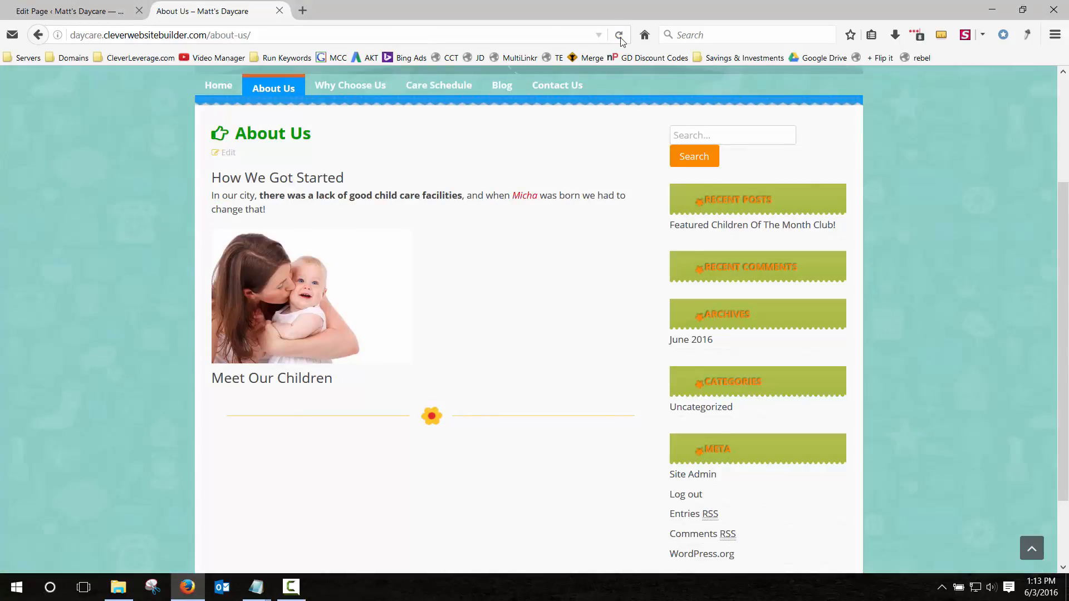
drag(529, 195, 520, 195)
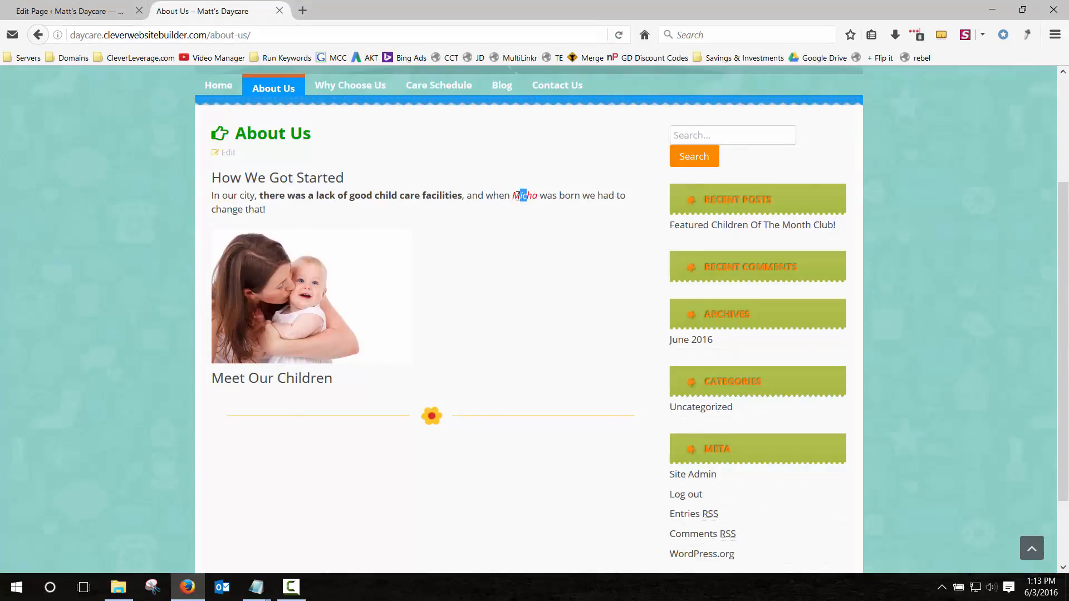
click(404, 192)
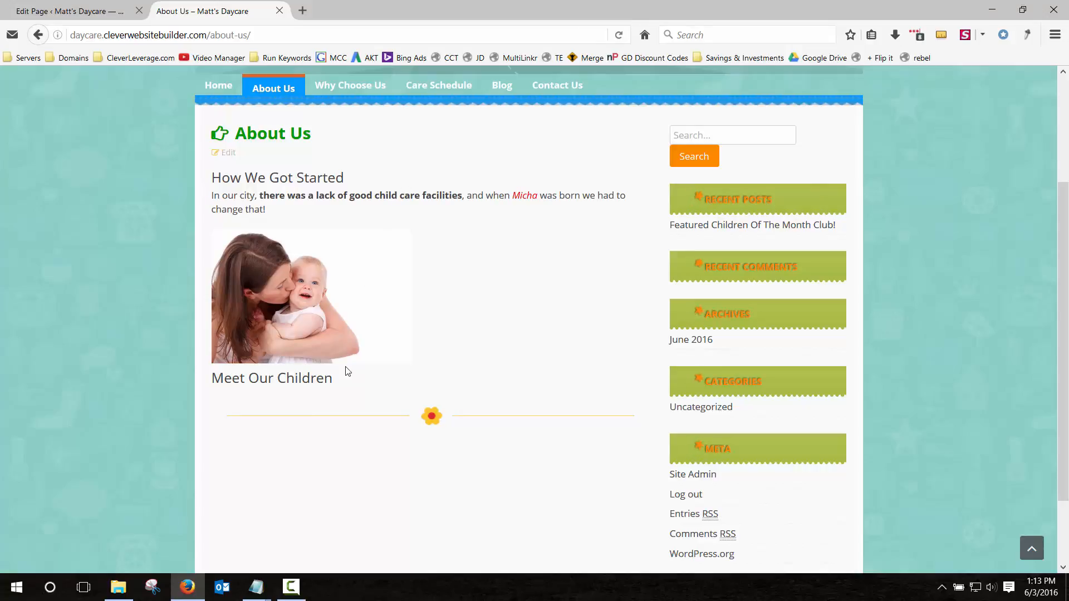
key(ctrl+Tab)
scroll(450, 442, down, 2)
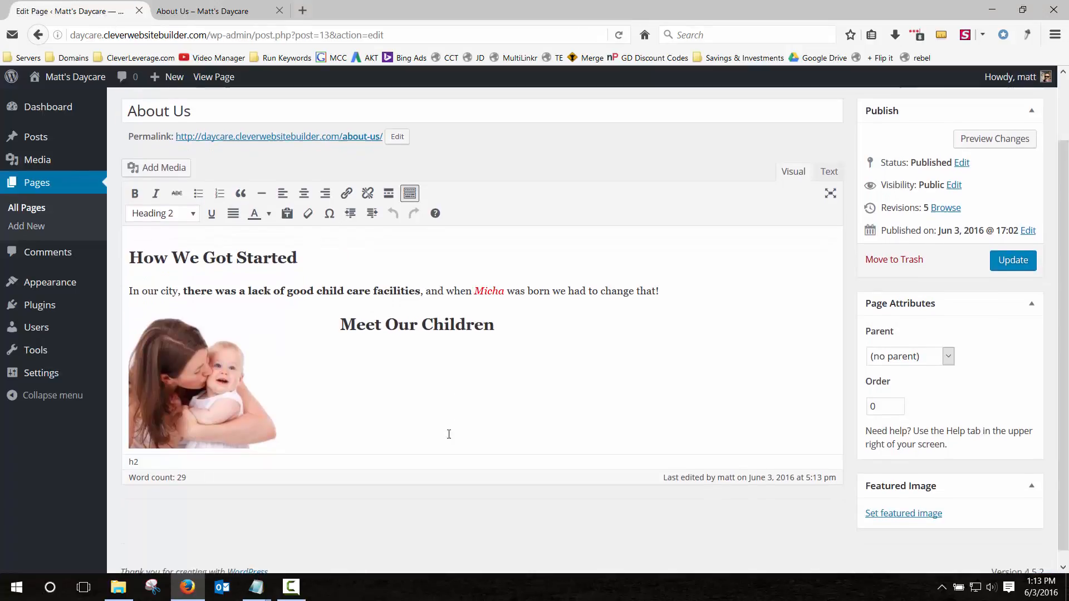
Add an empty paragraph below Meet Our Children for the new image.
click(513, 310)
key(Return)
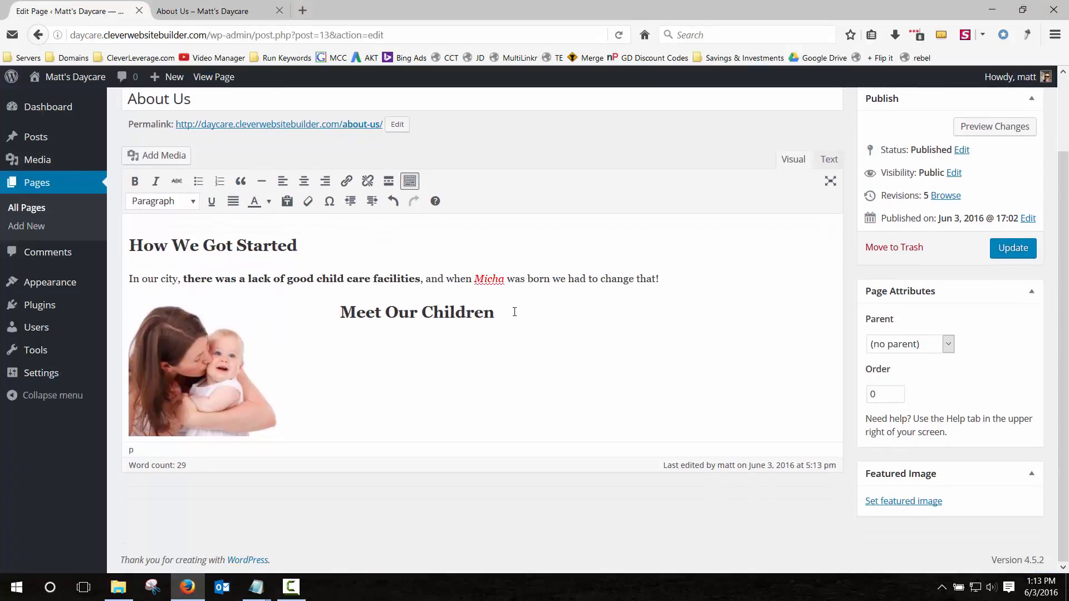
click(340, 312)
key(Return)
key(Return)
key(Return)
key(Return)
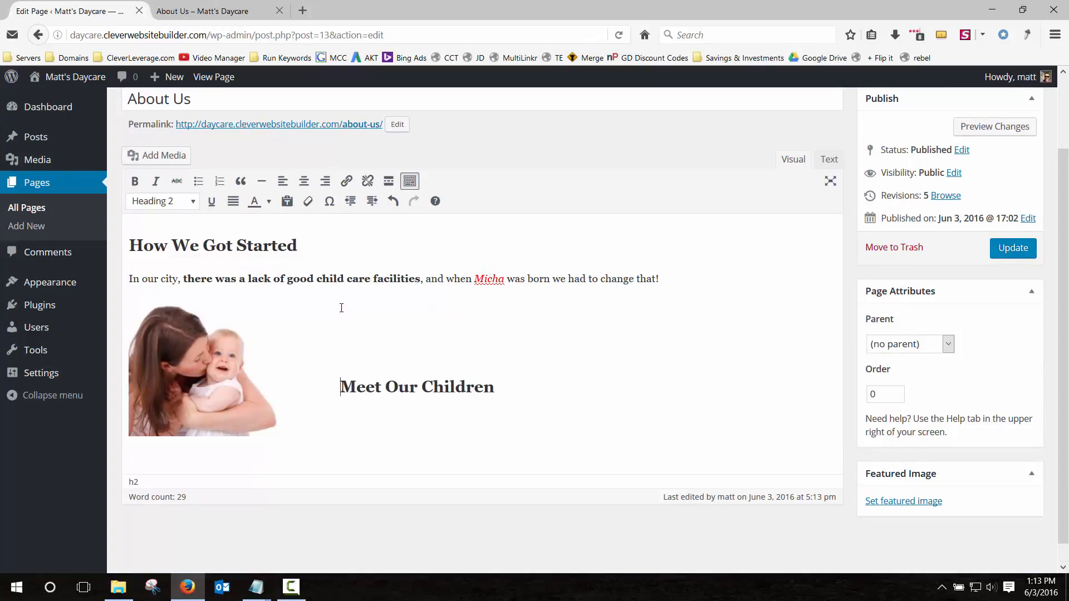
click(251, 448)
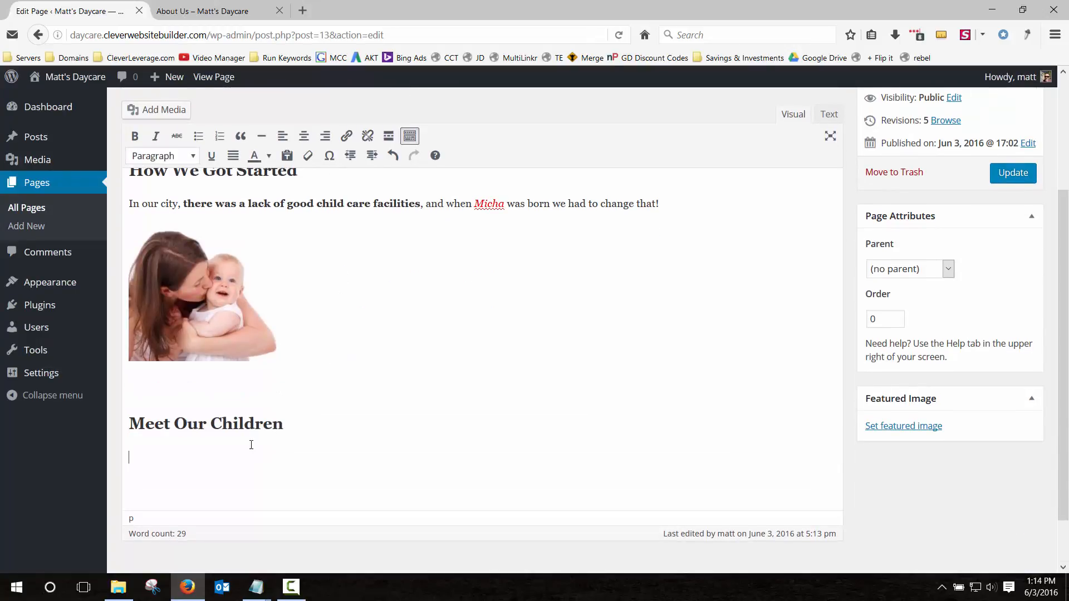
Upload swing-932249_1280.jpg, insert it at Large 670 × 520, and update the page.
click(151, 111)
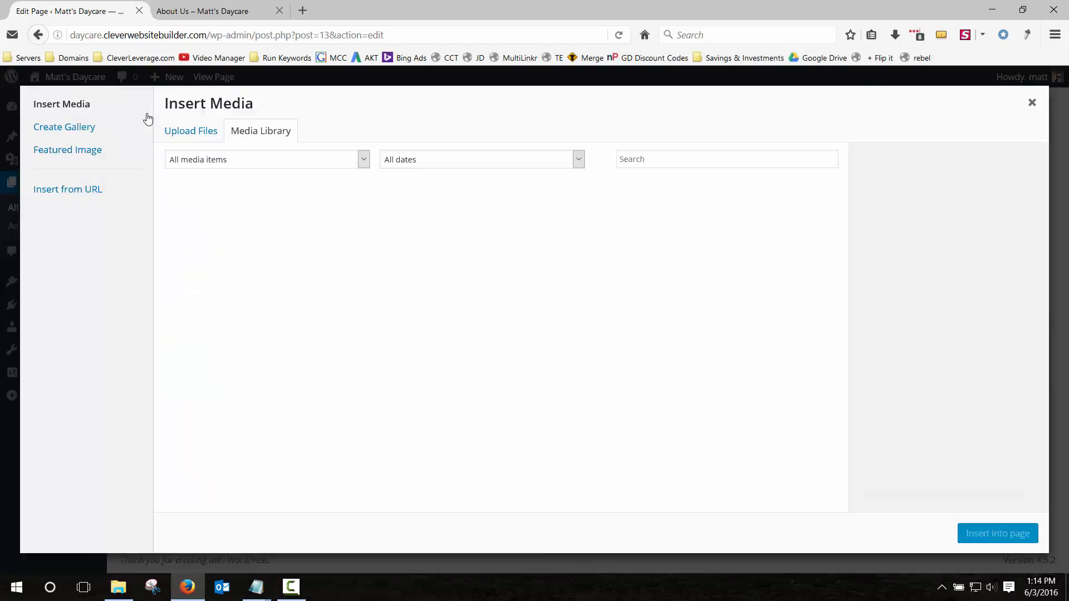
click(192, 132)
click(616, 325)
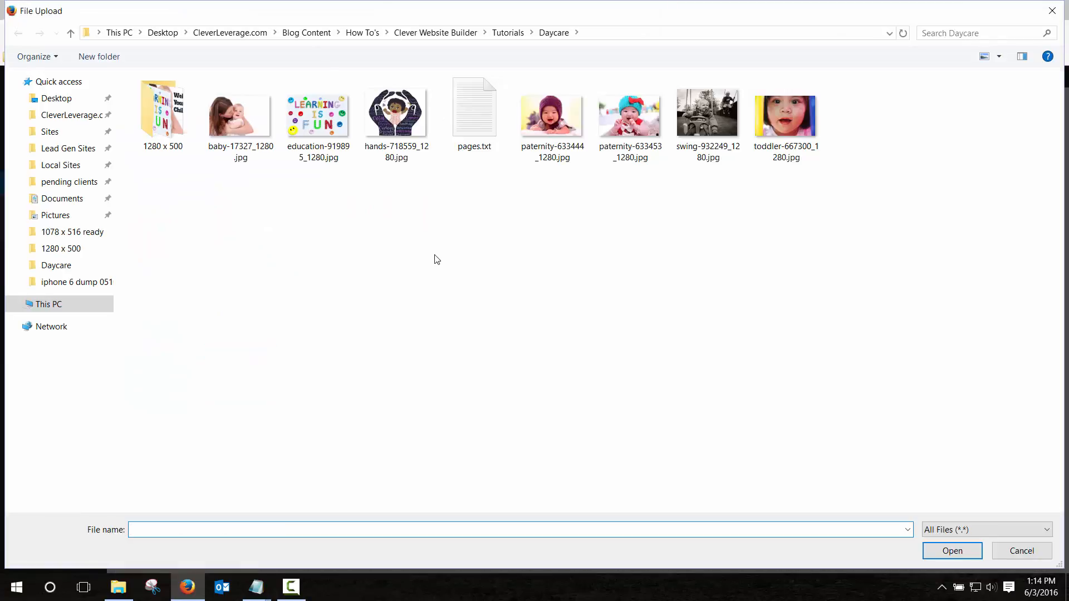
double_click(729, 106)
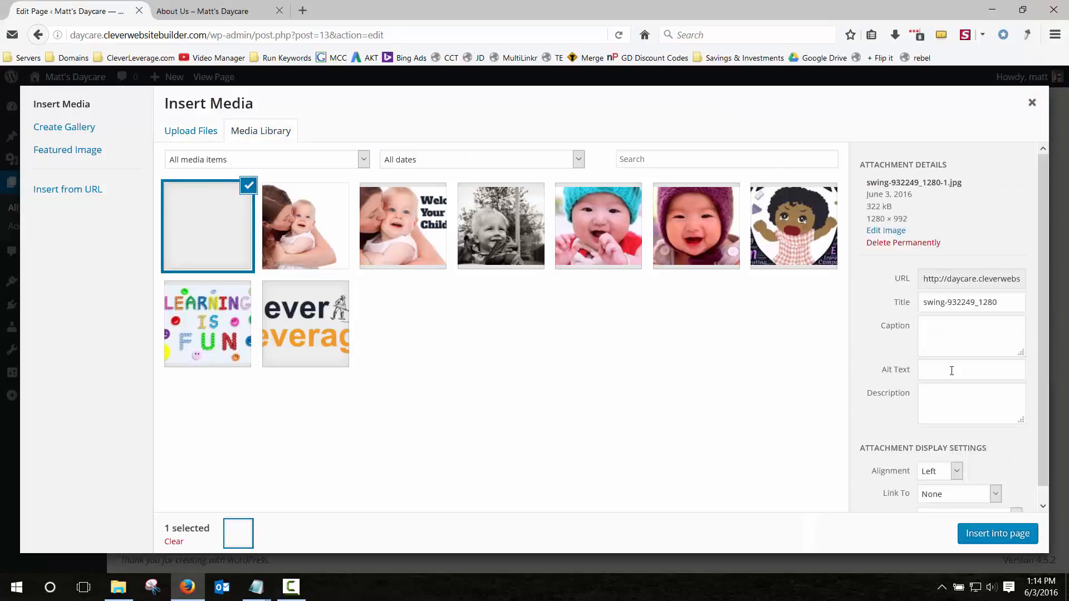
click(960, 506)
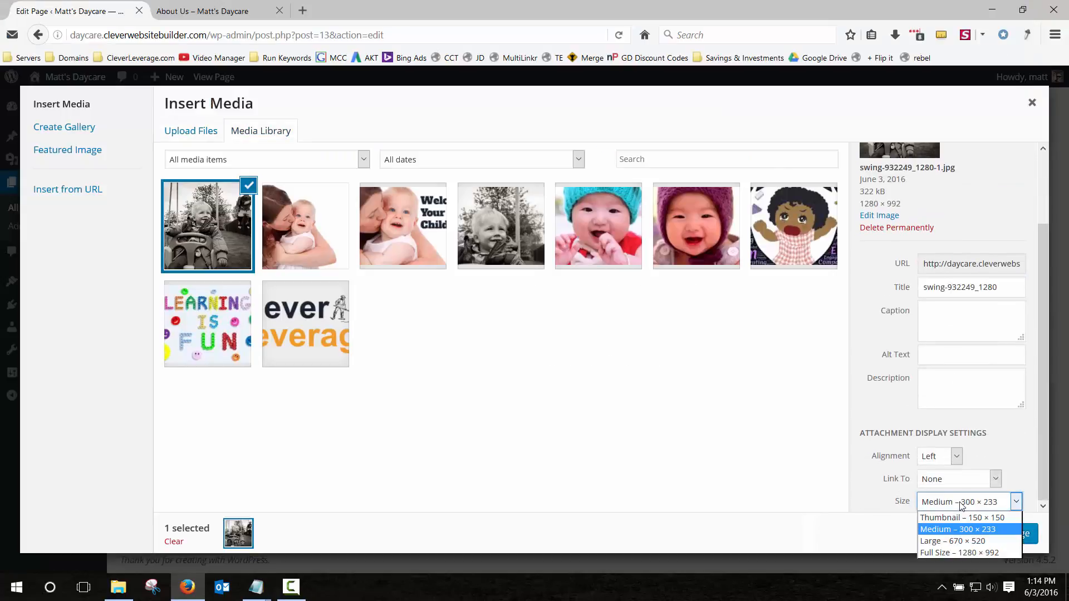
click(958, 541)
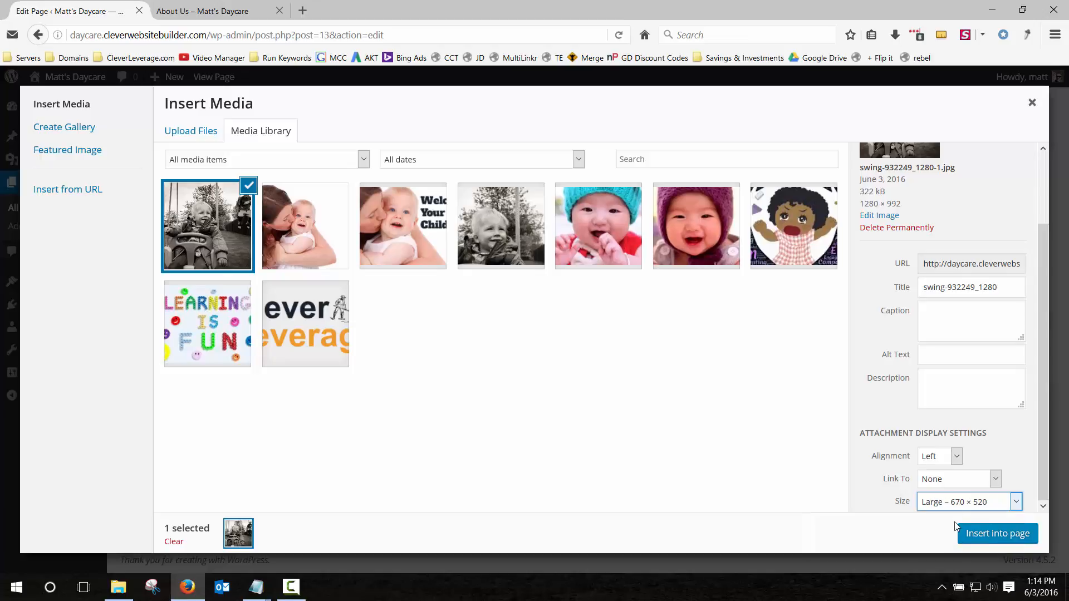
click(983, 534)
click(1012, 265)
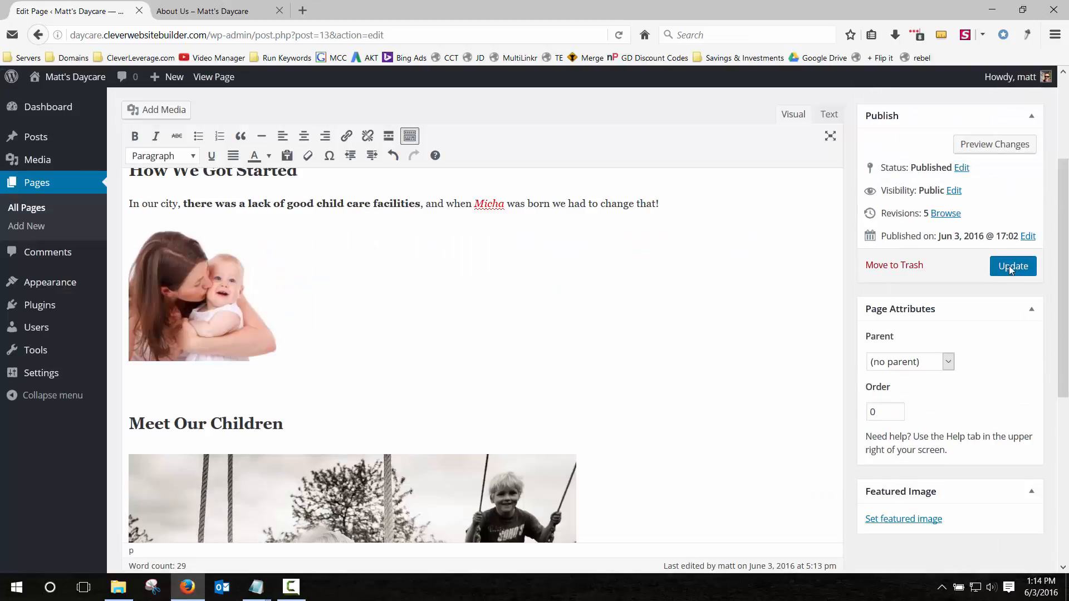
Review the swing photo on the live About Us page, then return to the editor.
click(194, 10)
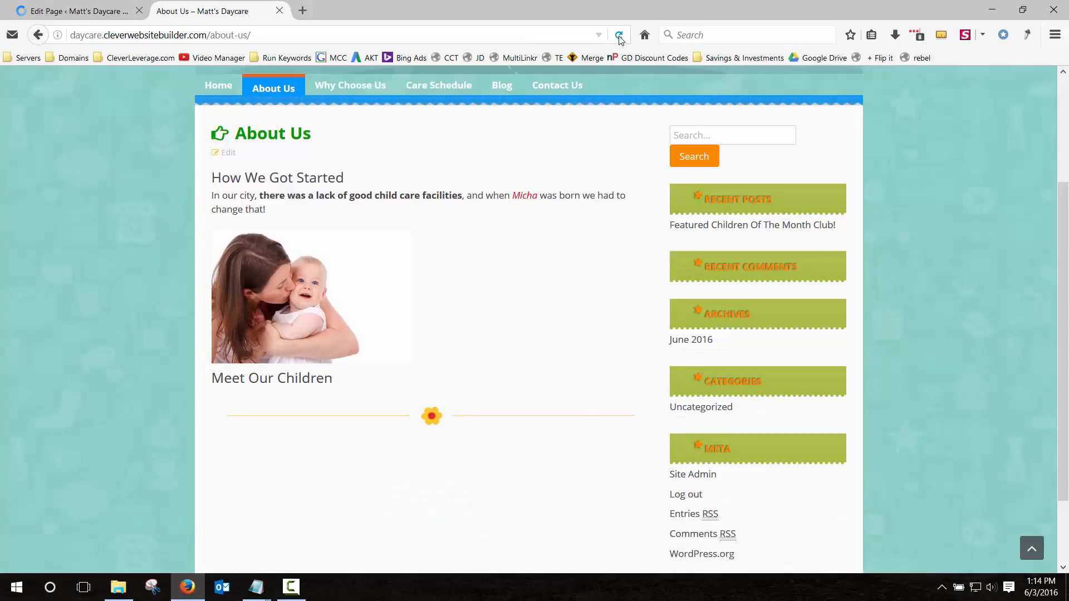
scroll(119, 190, down, 4)
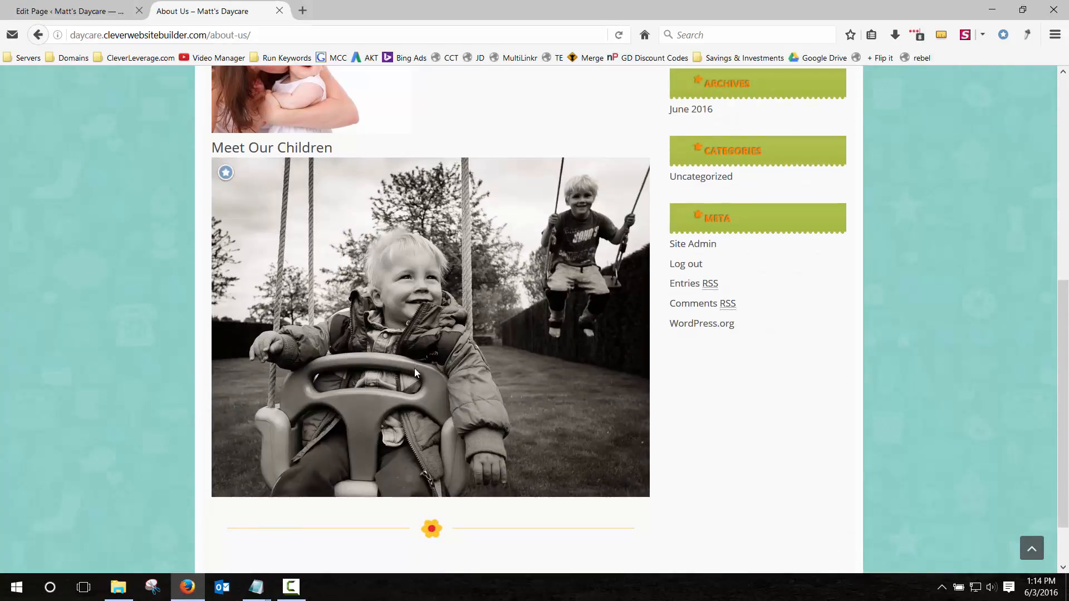
scroll(492, 302, up, 7)
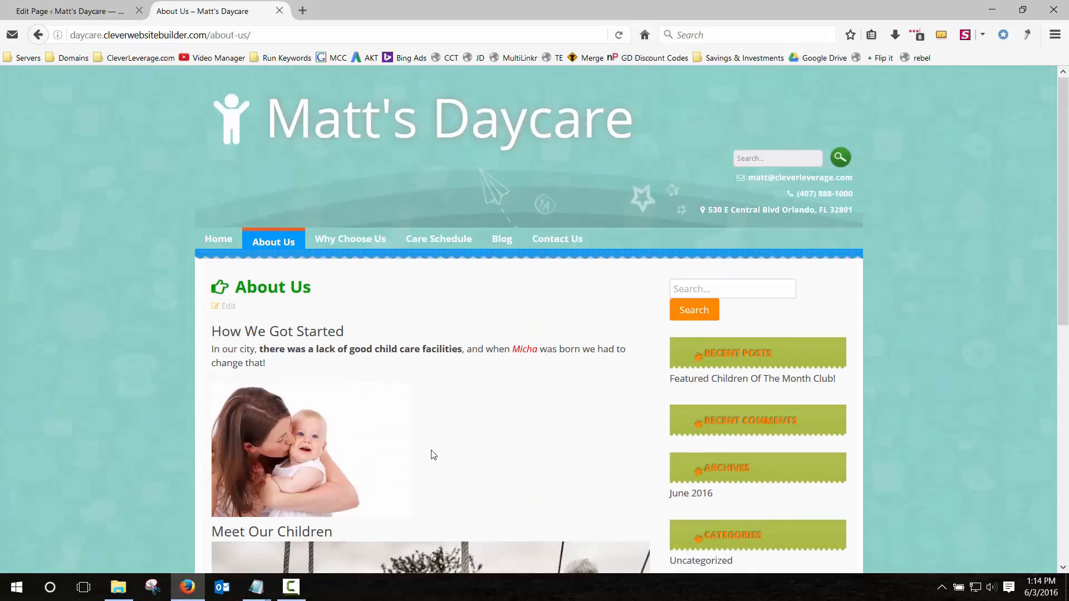
scroll(474, 480, down, 4)
scroll(473, 476, up, 4)
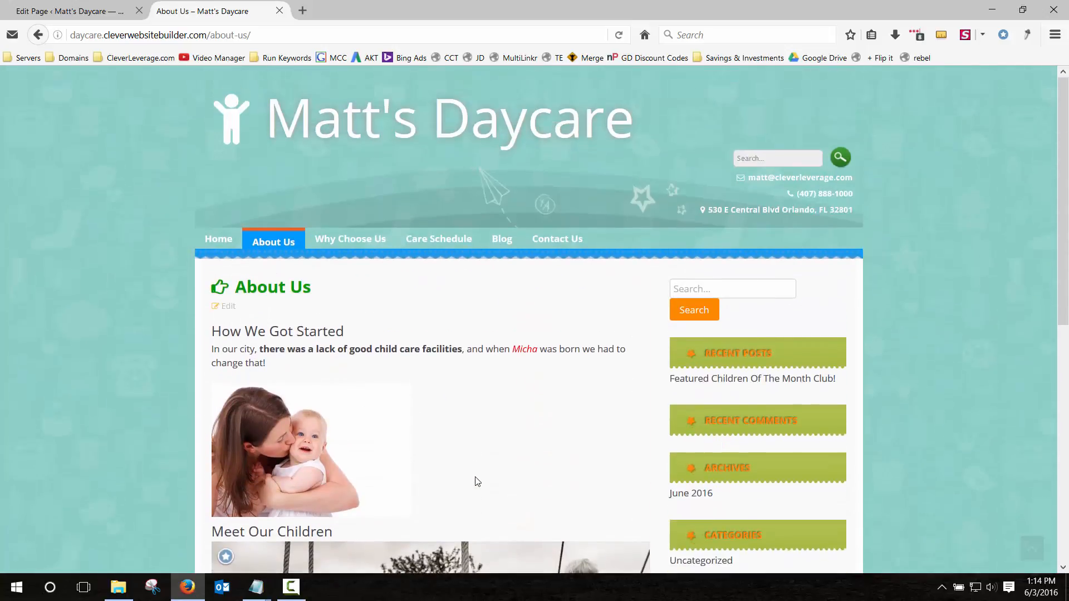
scroll(476, 477, down, 3)
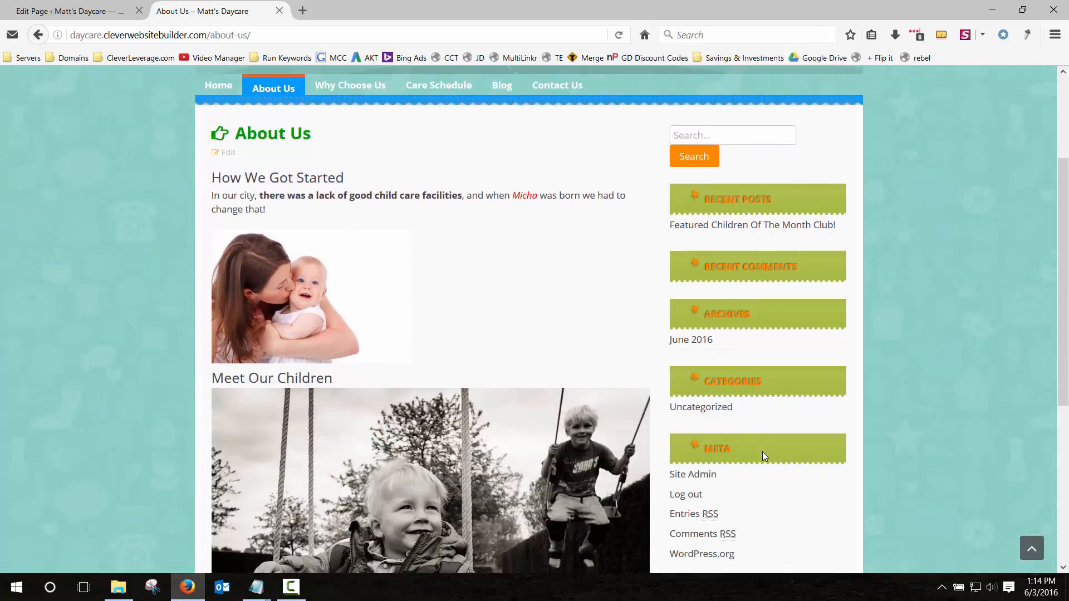
click(128, 4)
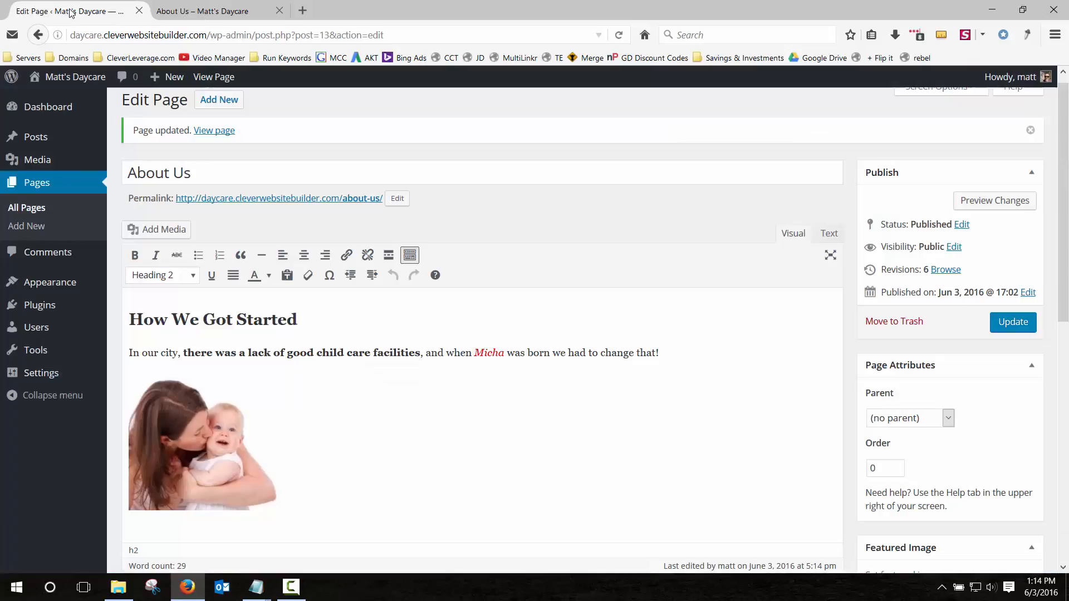
Go to Appearance > Widgets and compare against the live page's sidebar.
click(51, 287)
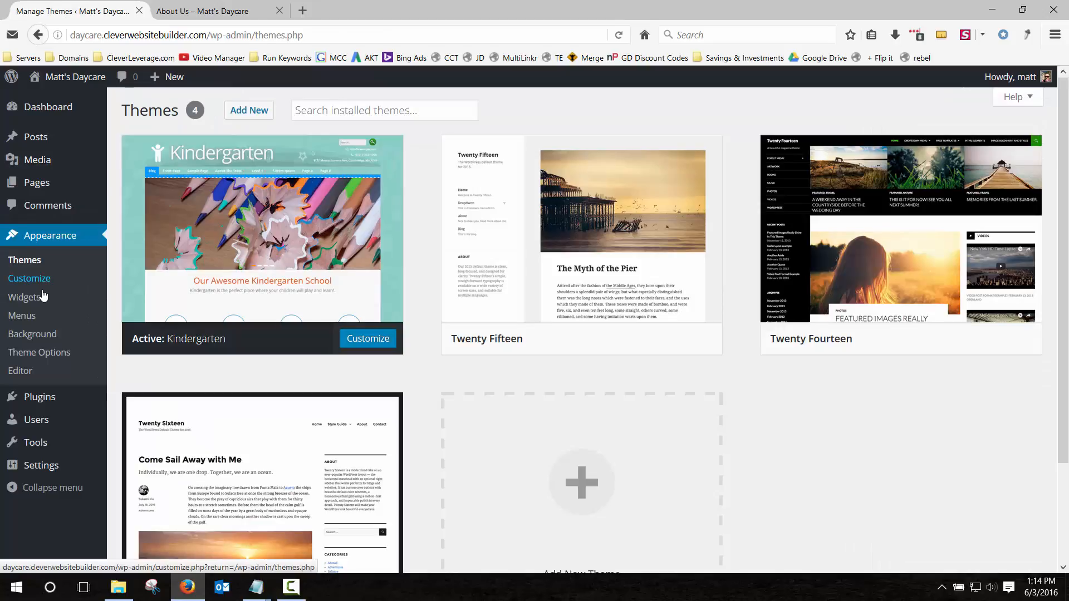
click(19, 299)
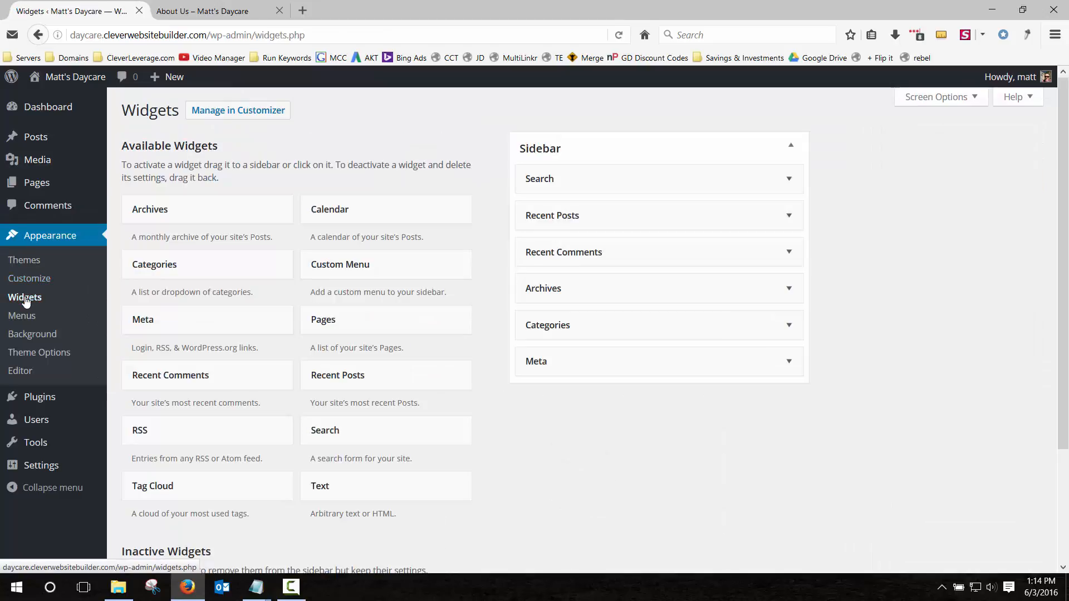
click(217, 12)
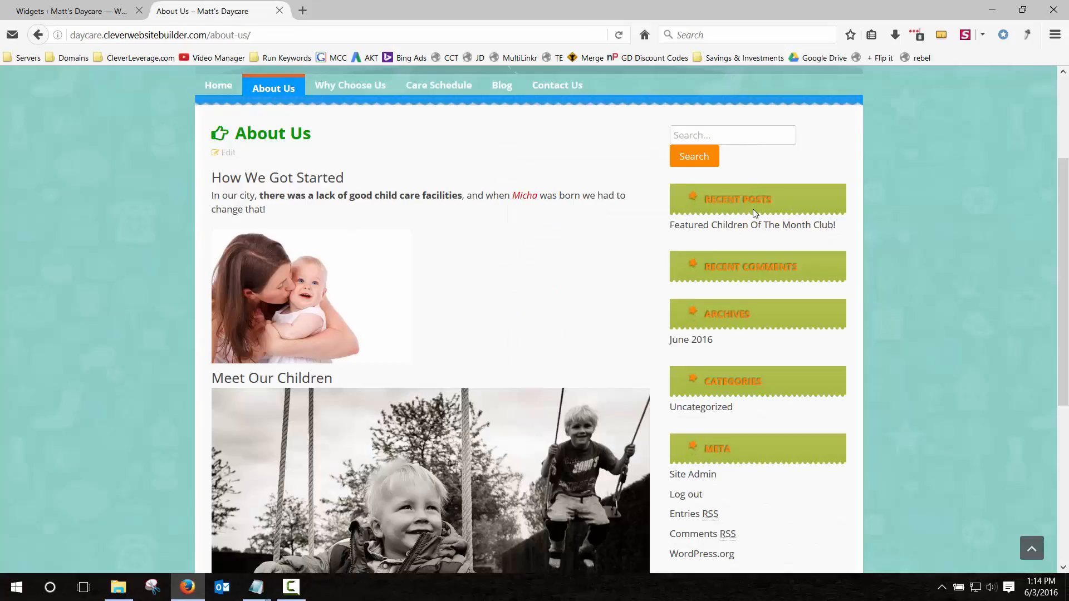
click(94, 10)
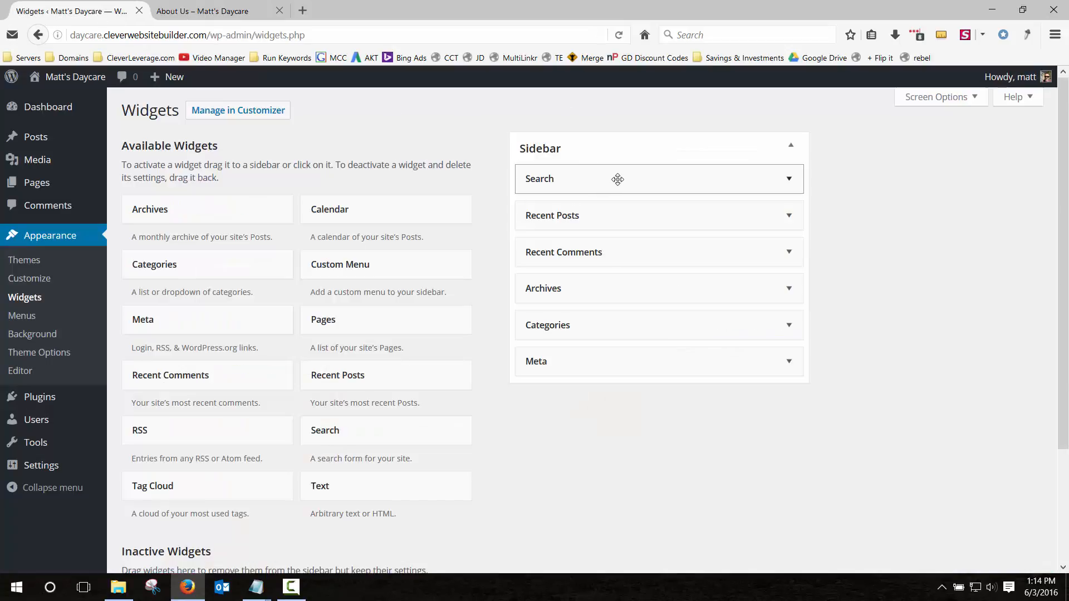
Remove Search, Recent Posts, Recent Comments, Archives, Categories and Meta, then reload the live page.
drag(617, 179, 206, 178)
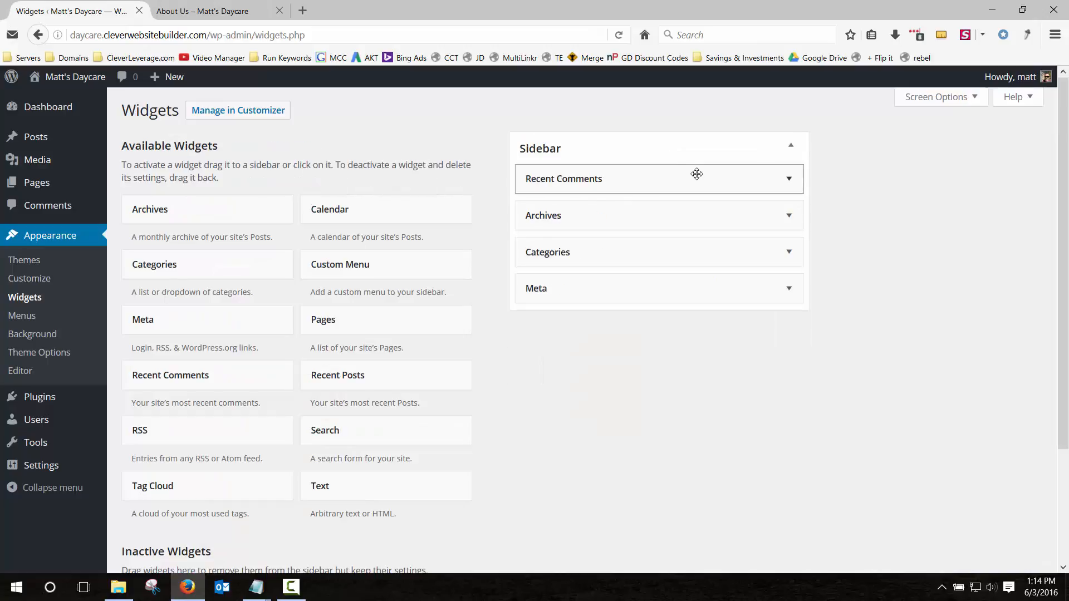
drag(697, 175, 232, 177)
drag(570, 174, 179, 160)
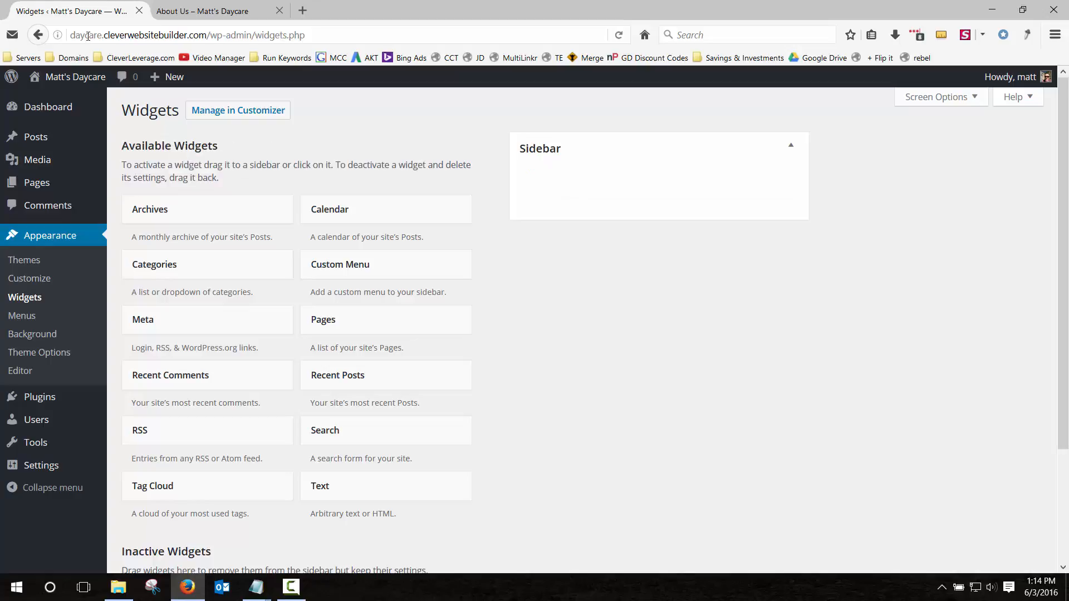
click(212, 11)
click(619, 35)
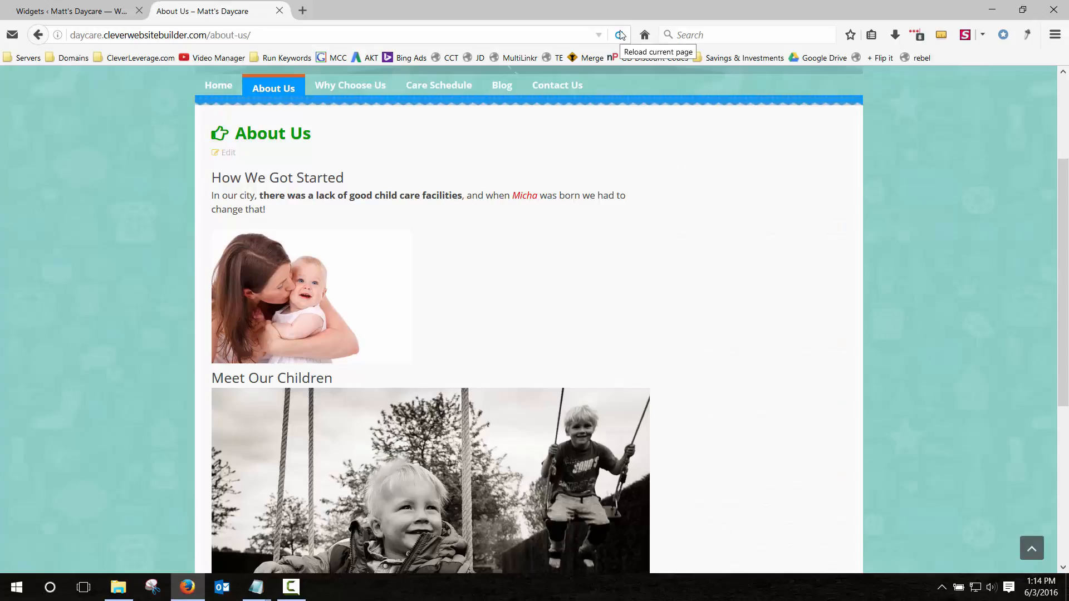
click(87, 13)
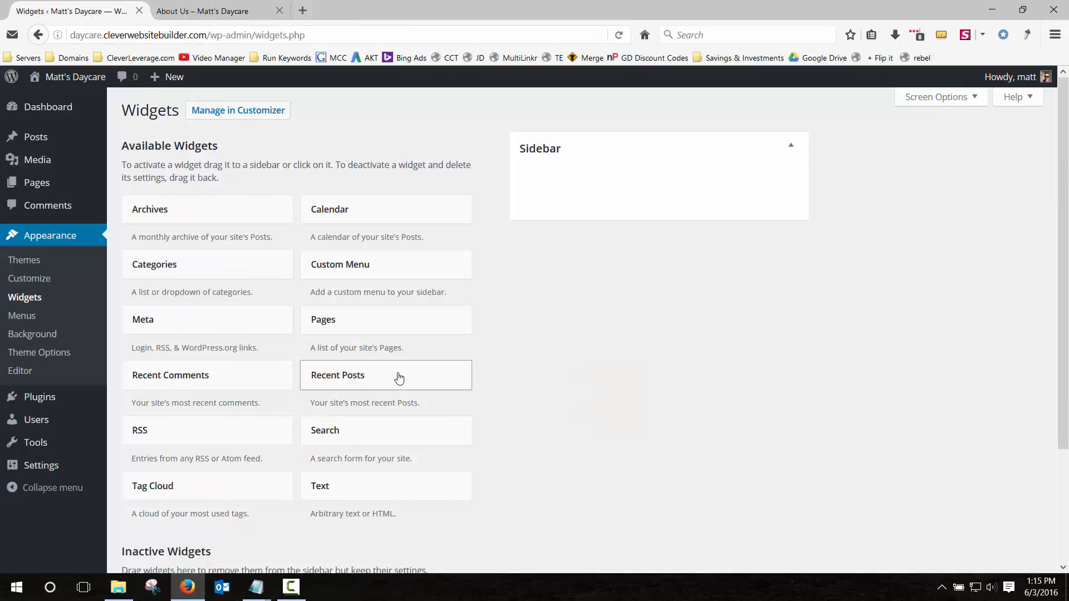
Add a Recent Posts widget titled 'Updates From The Blog' to the Sidebar and save it.
drag(374, 380, 616, 181)
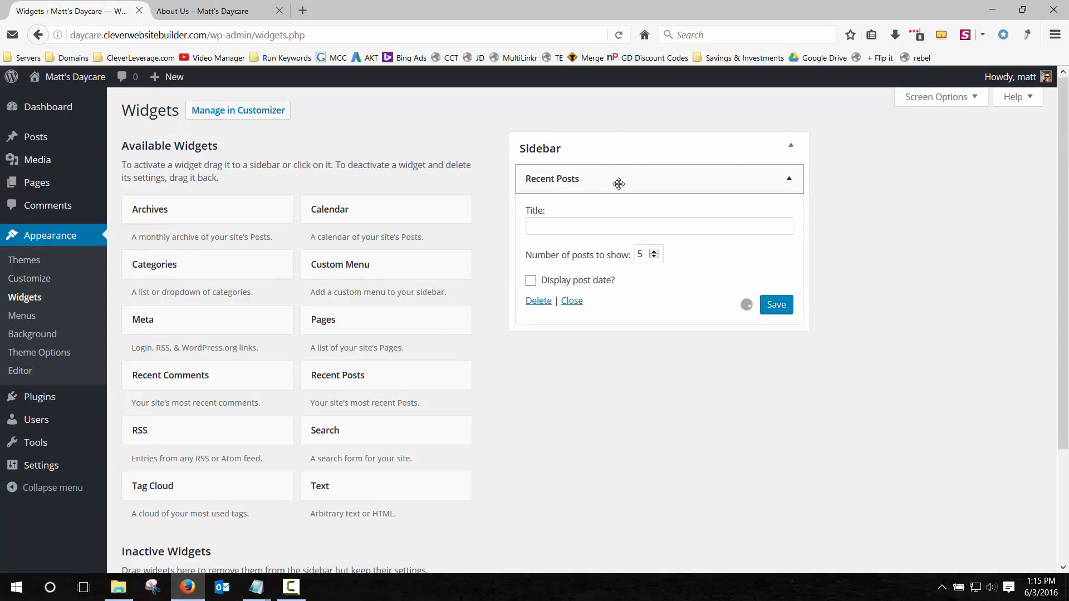
click(593, 228)
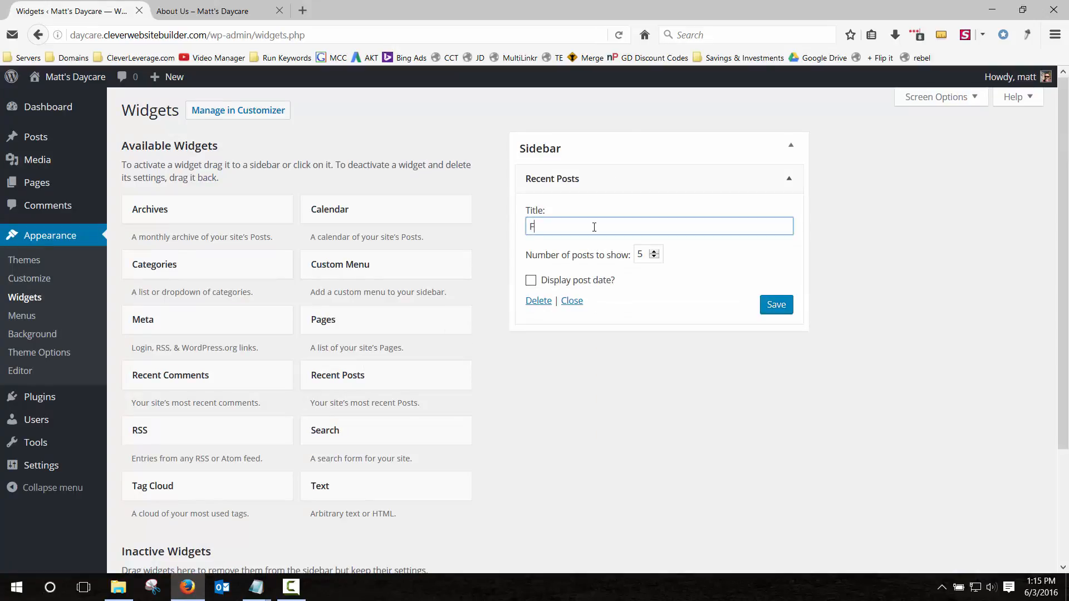
text(Updates From The Blog)
click(770, 303)
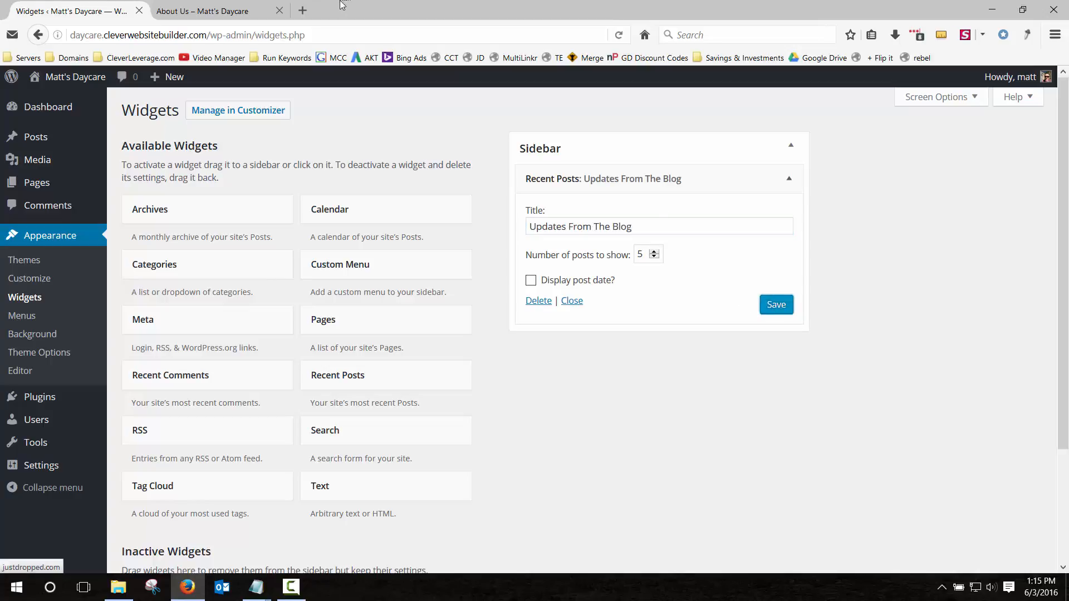
Reload the live page and open the listed Featured Children Of The Month Club! post.
click(220, 9)
click(618, 35)
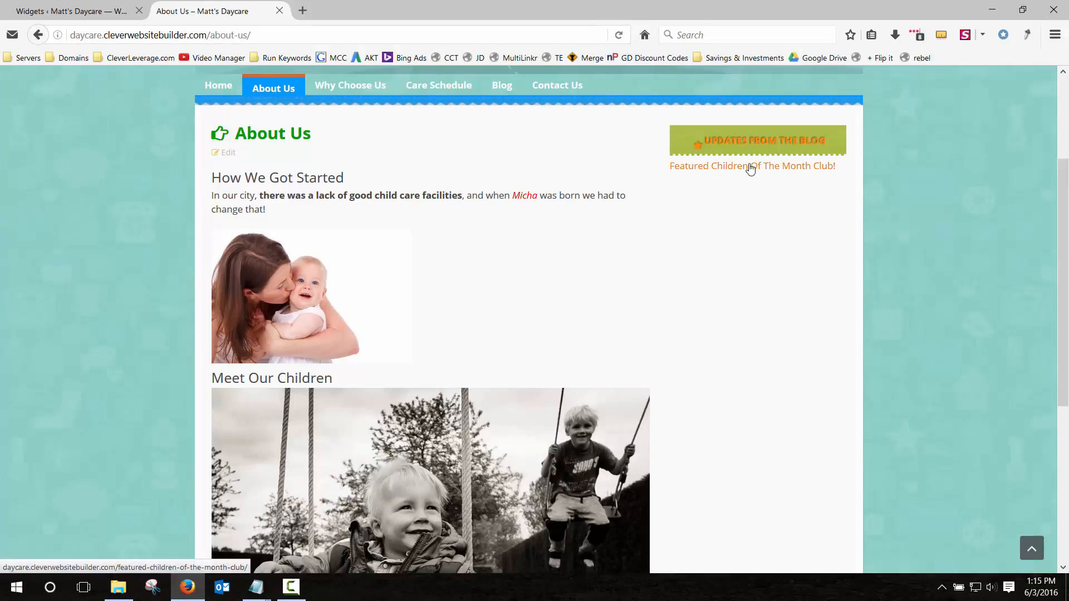
click(749, 172)
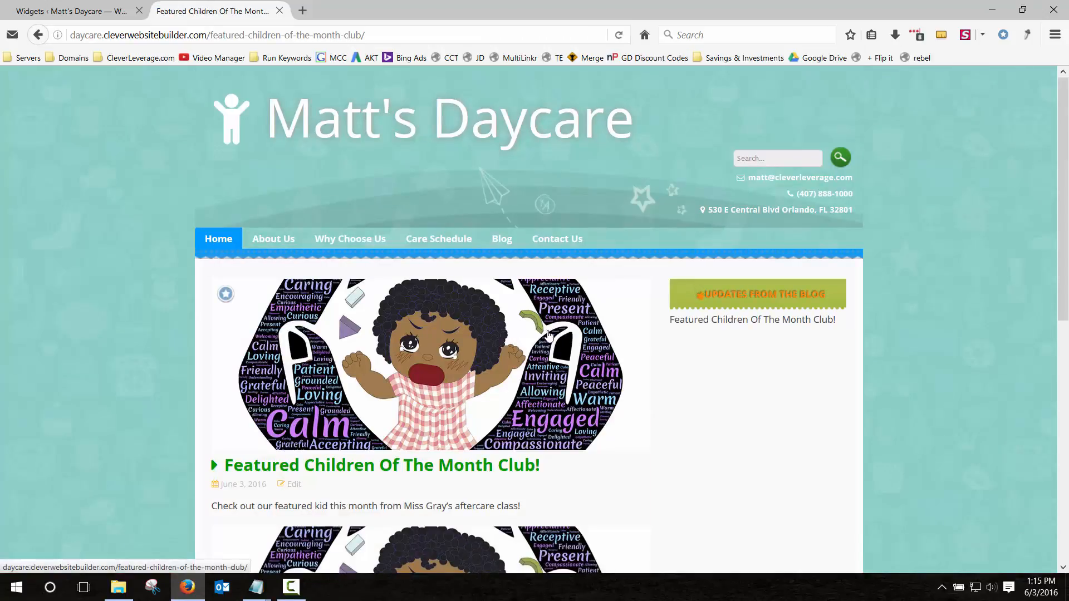
click(39, 35)
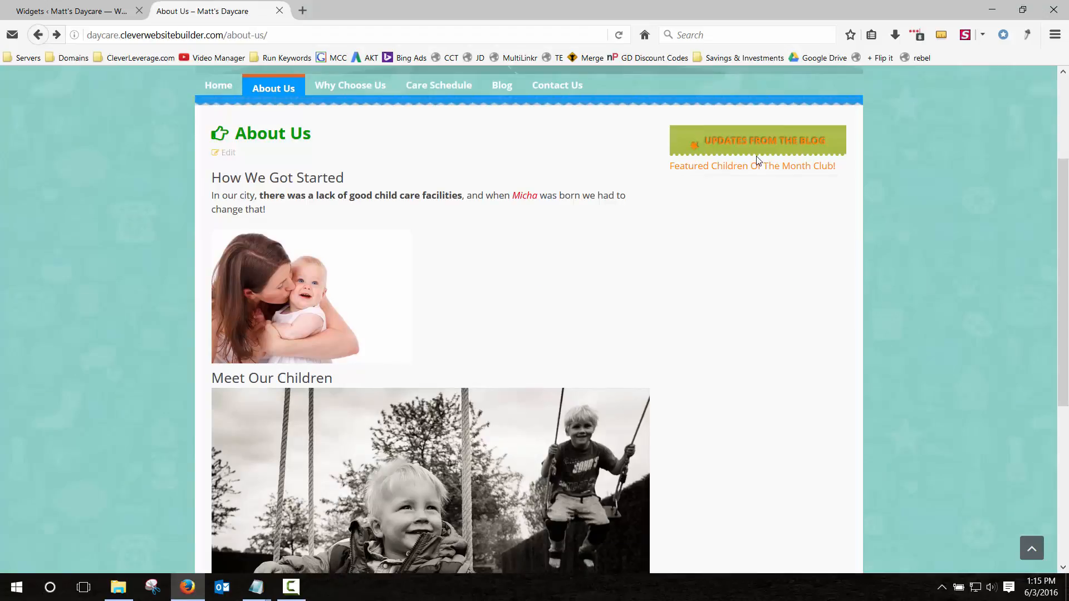
drag(751, 139, 777, 141)
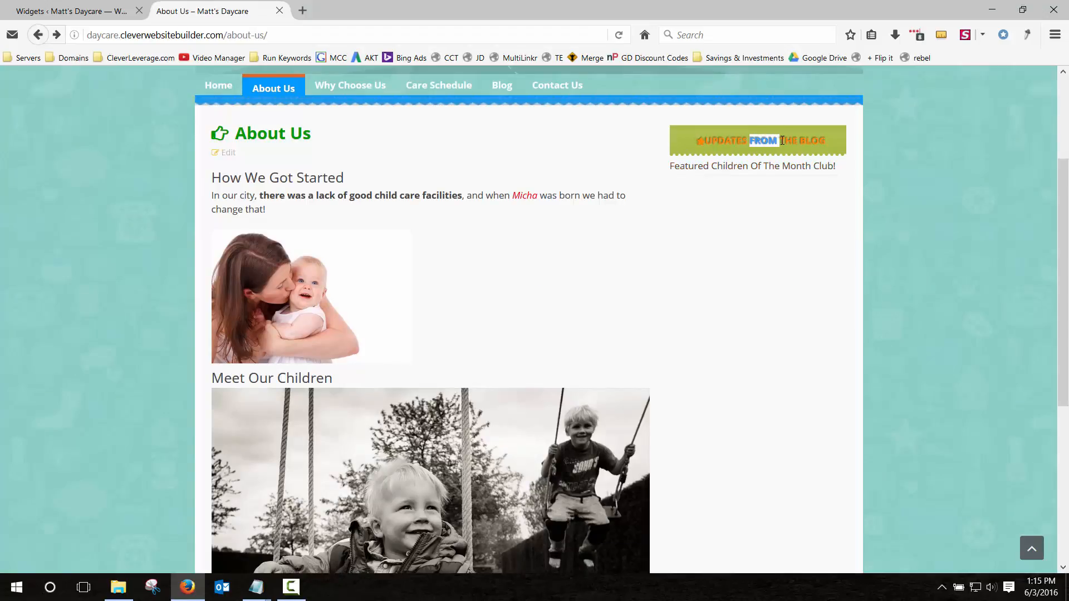
click(86, 15)
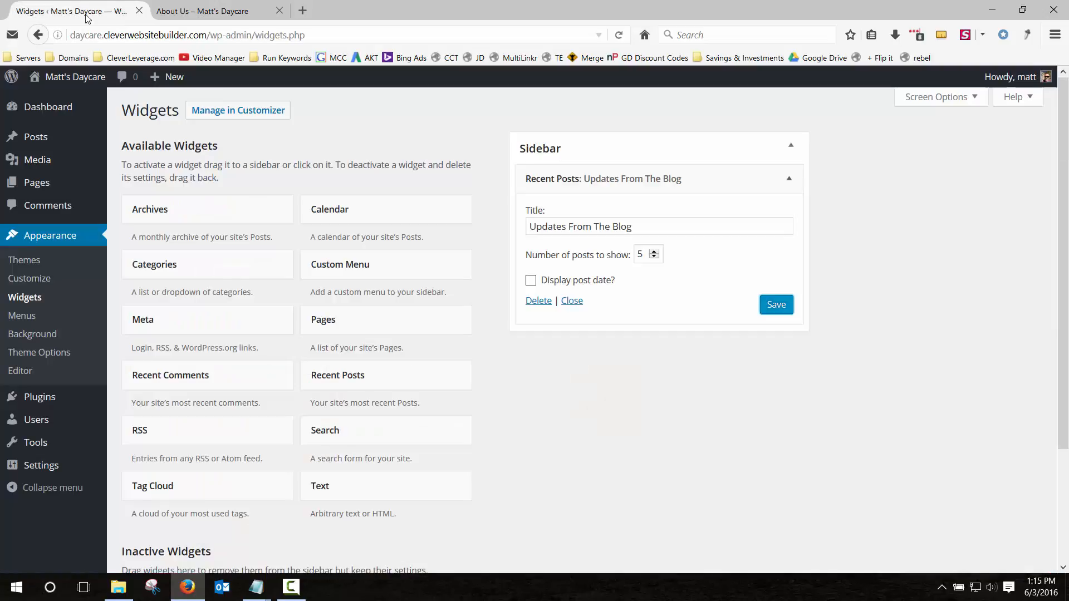
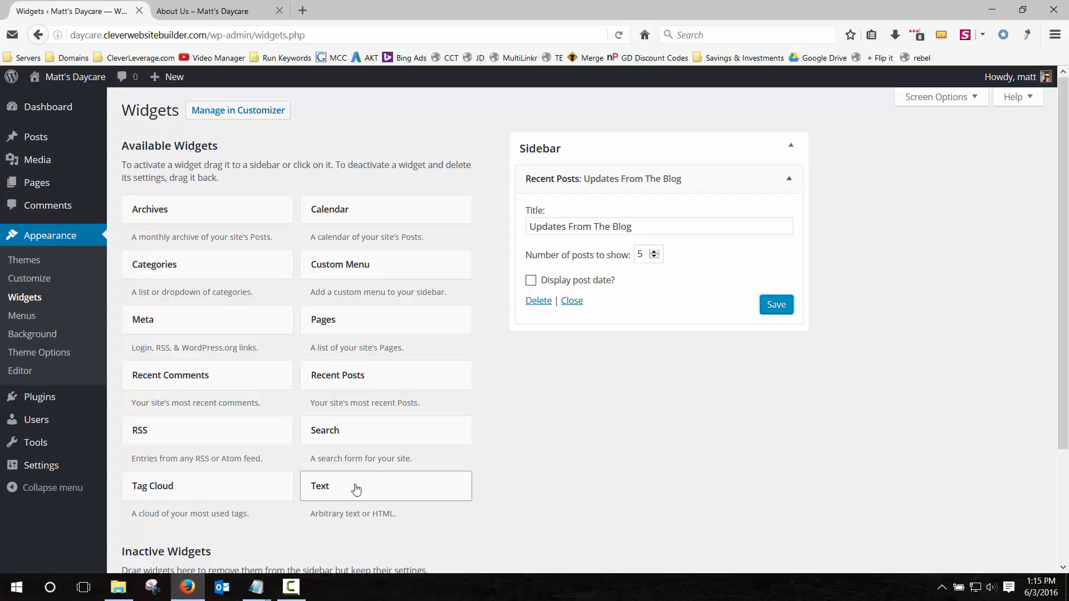
Glance at the live About Us page, then return to the Widgets admin page.
scroll(362, 456, down, 2)
scroll(362, 452, up, 3)
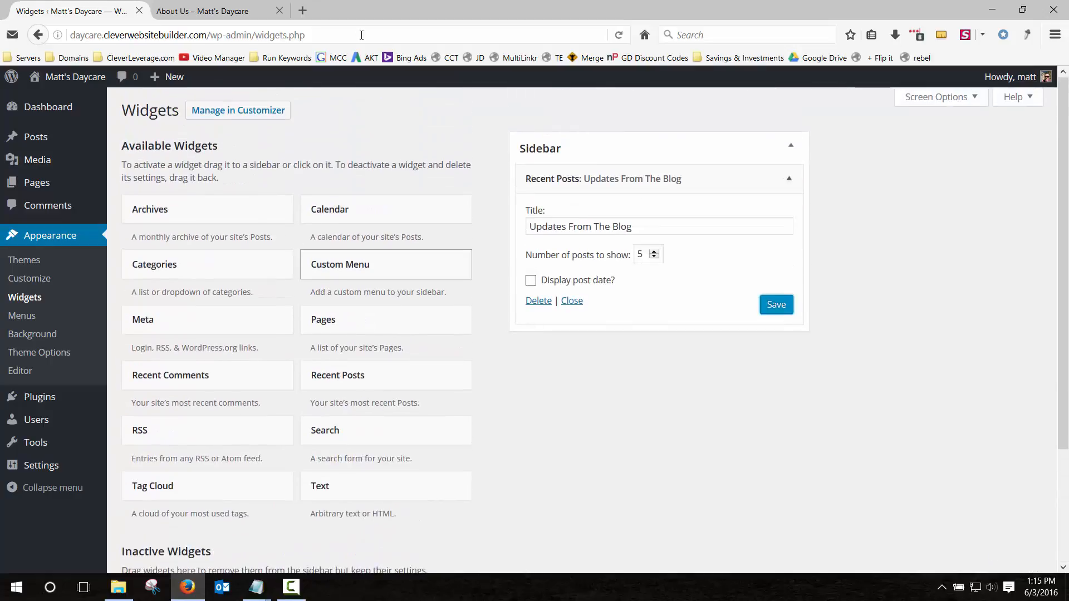
click(228, 11)
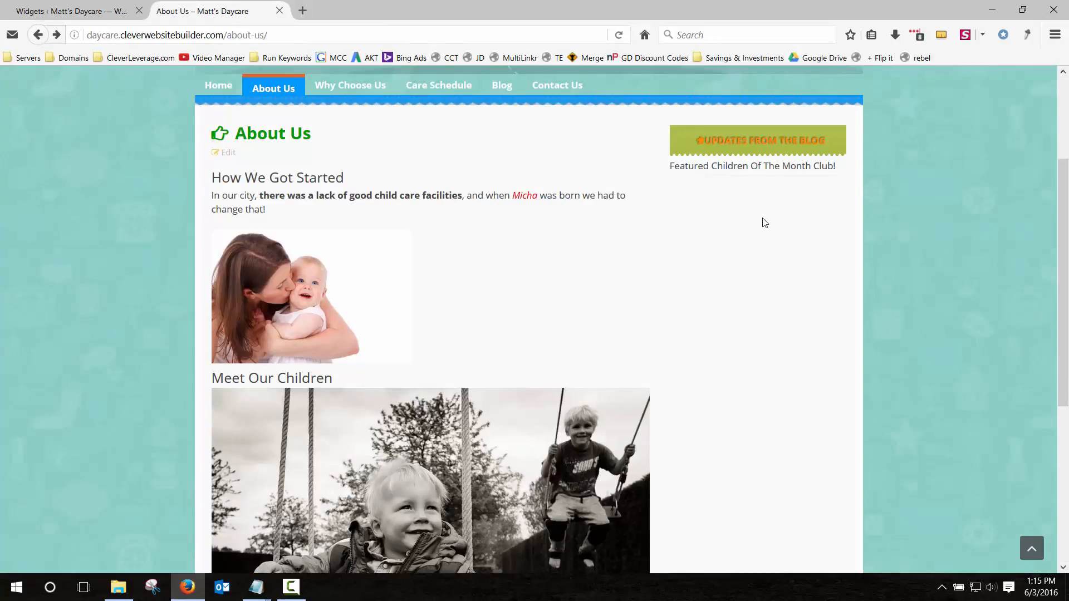
click(83, 11)
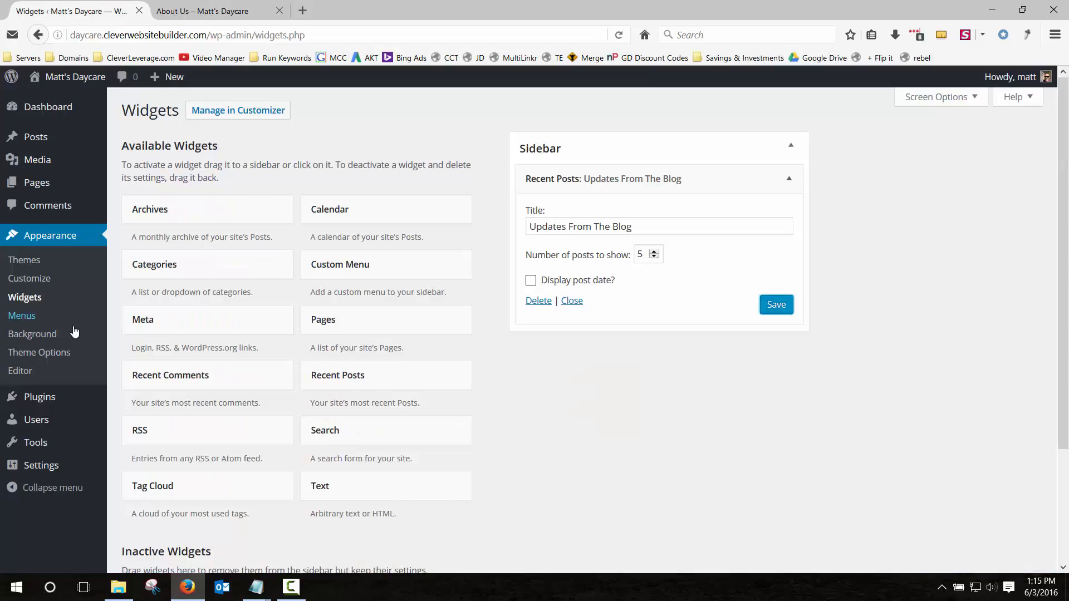
Search 'simple image sidebar', install and activate Simple Image Widget, then reopen Widgets.
mouse_move(41, 401)
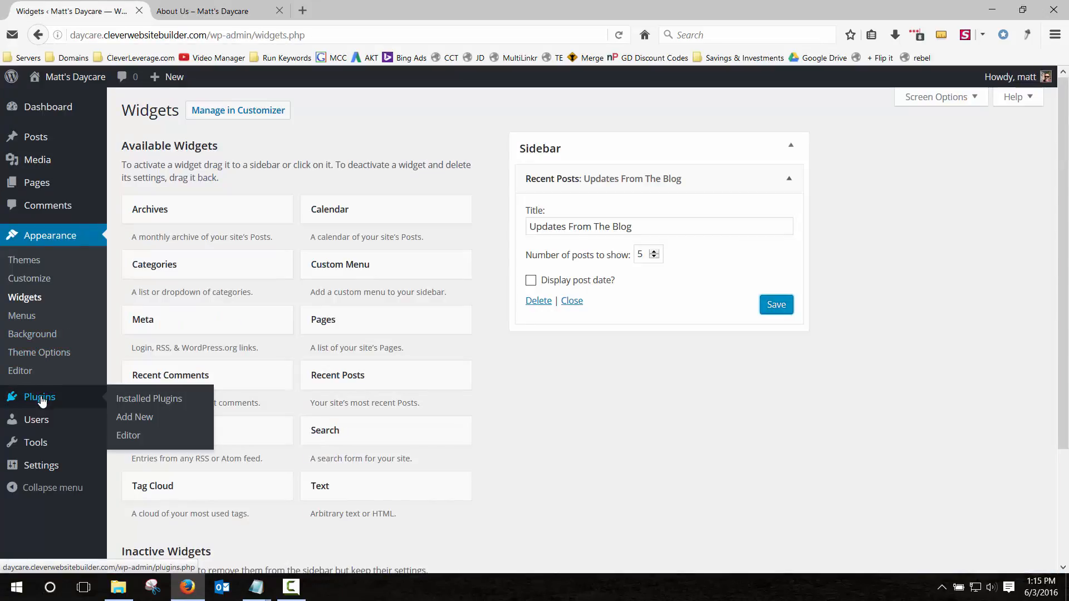
click(38, 398)
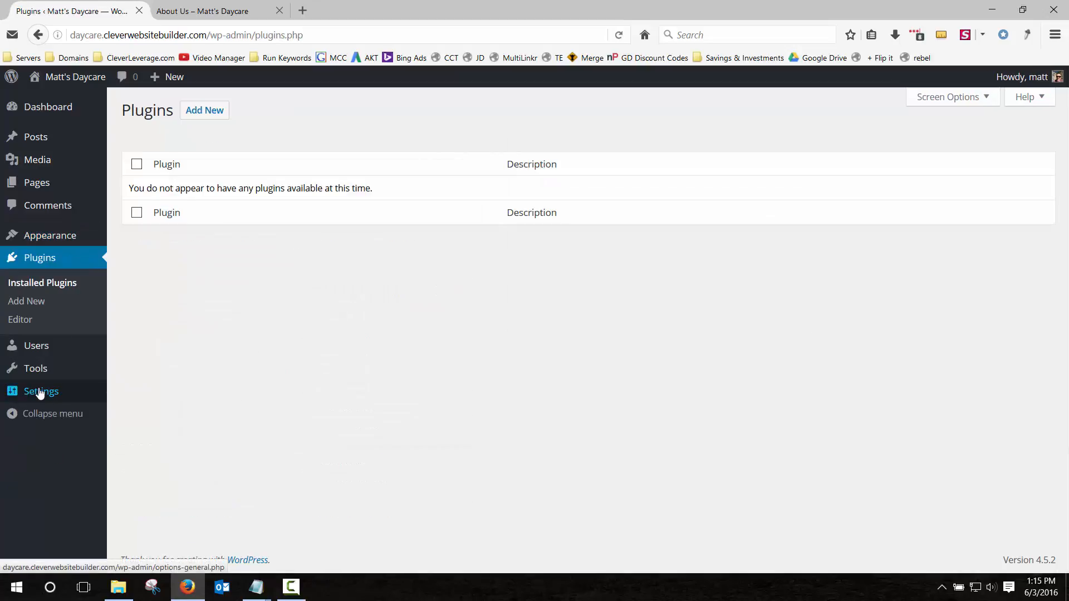
click(208, 111)
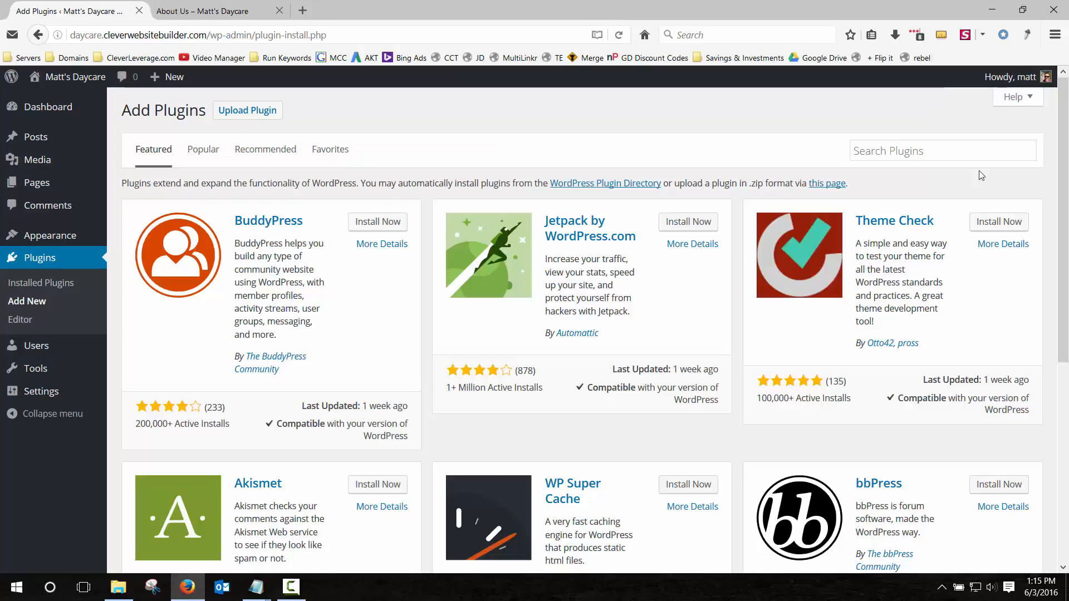
click(954, 150)
text(simple)
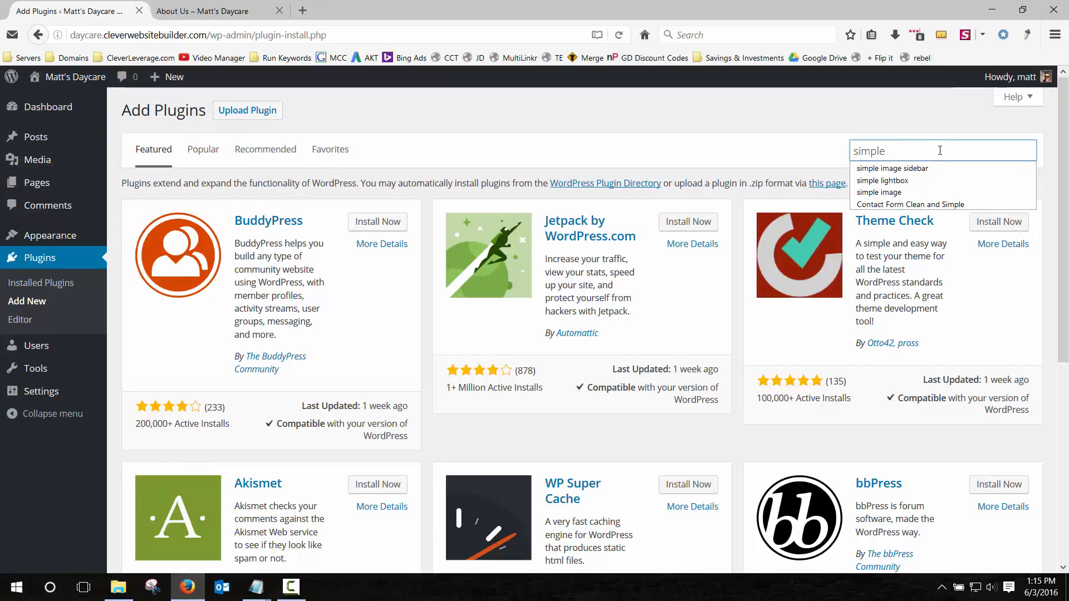
click(910, 170)
key(Return)
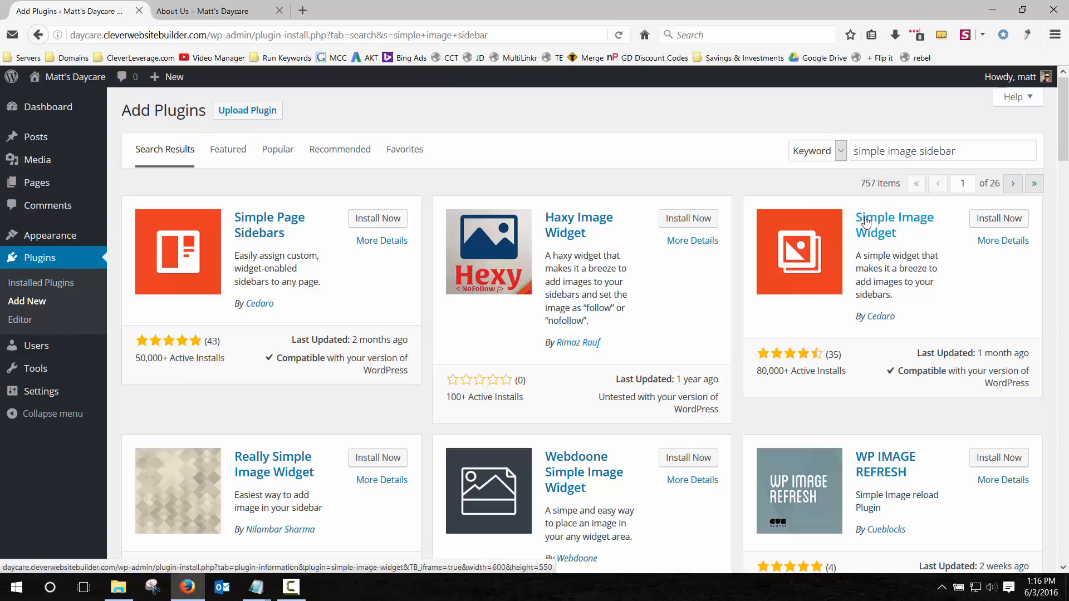
click(999, 218)
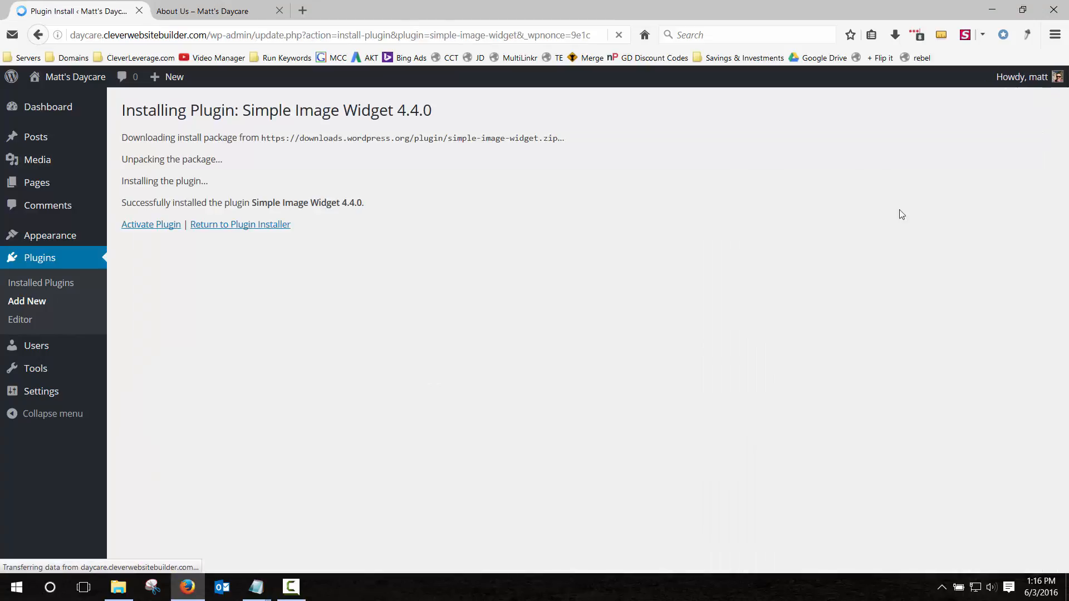
click(149, 227)
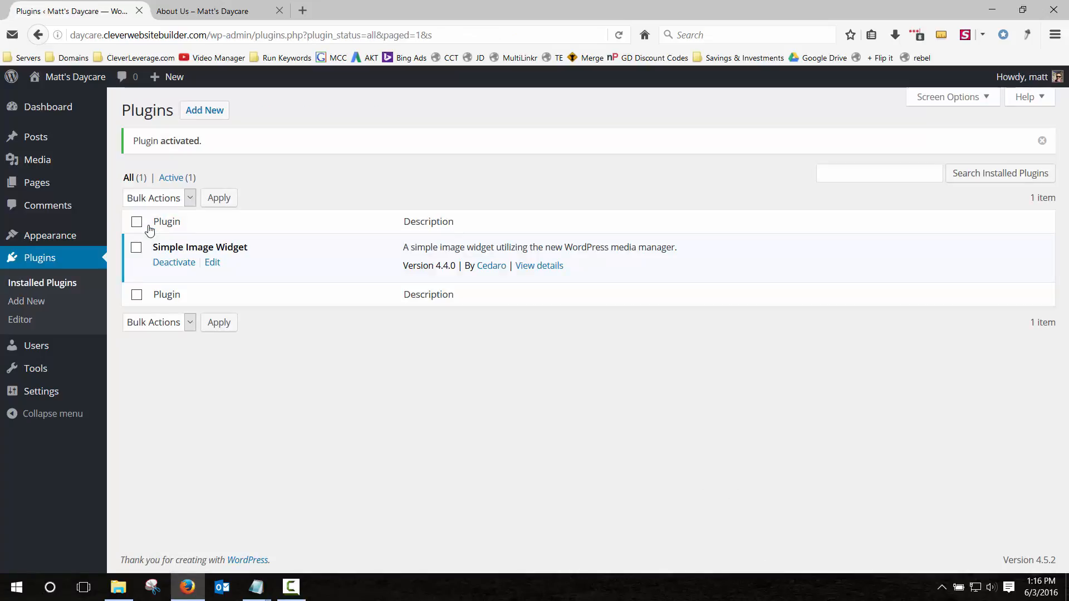
click(50, 237)
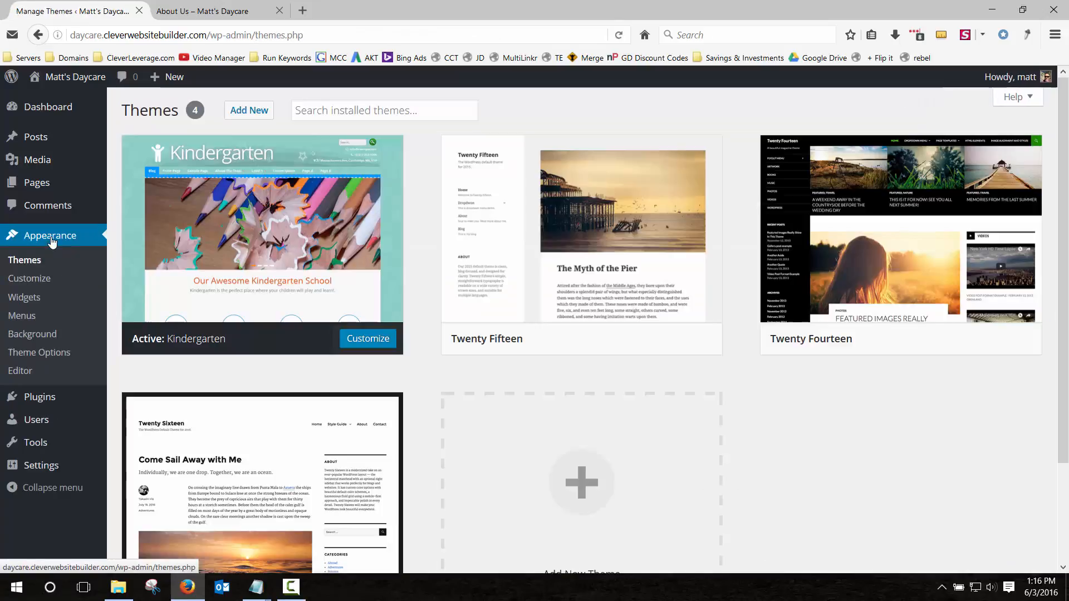
click(24, 306)
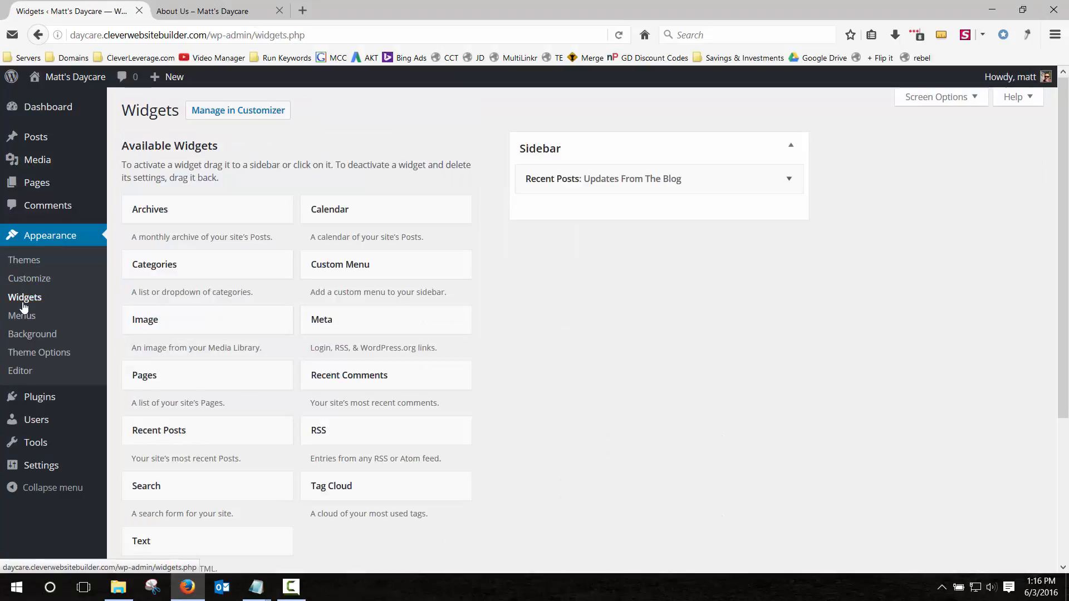
Add an Image widget under Recent Posts and upload find-us-on-facebook.png as its image.
scroll(143, 329, down, 3)
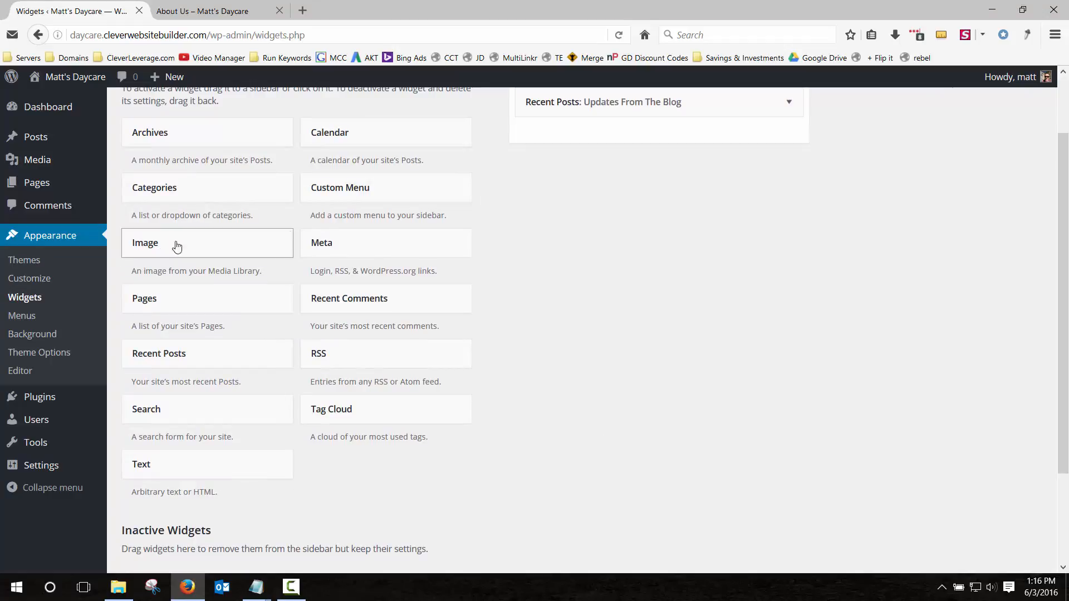
drag(177, 247, 586, 138)
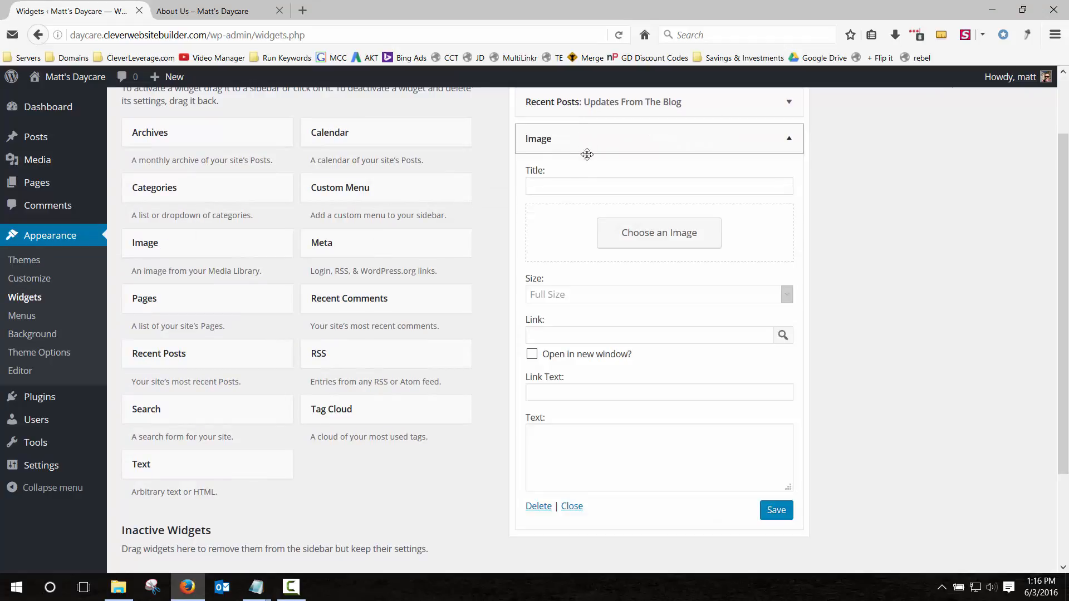
click(582, 188)
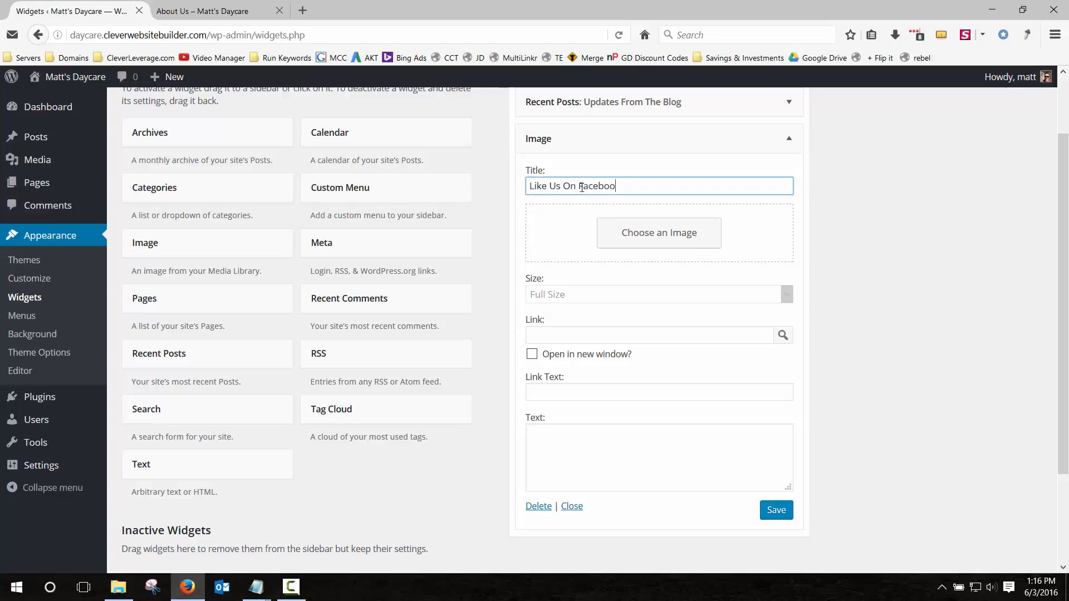
click(654, 233)
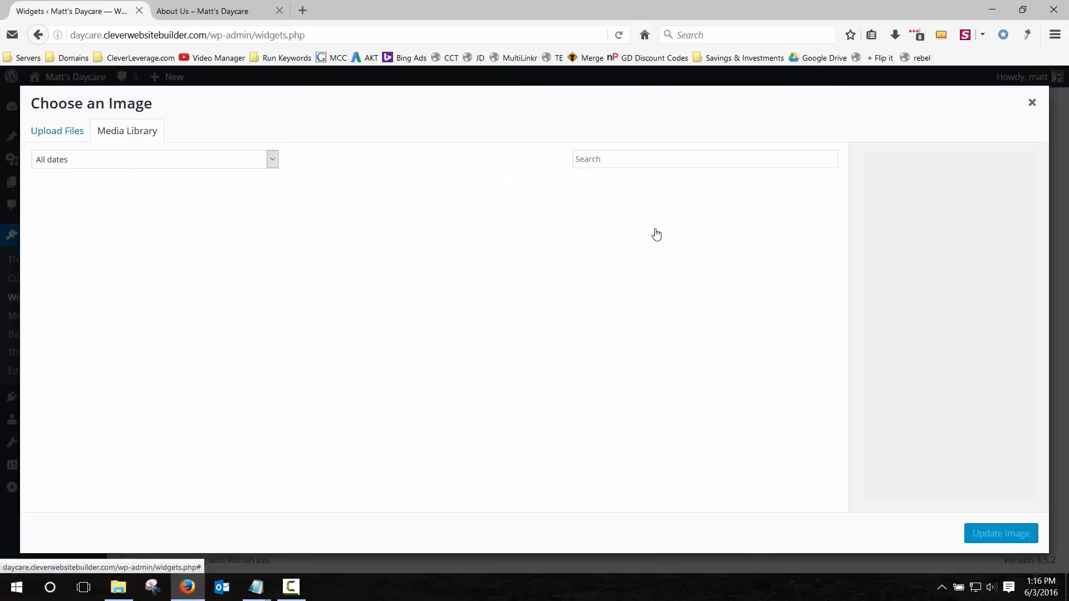
click(65, 130)
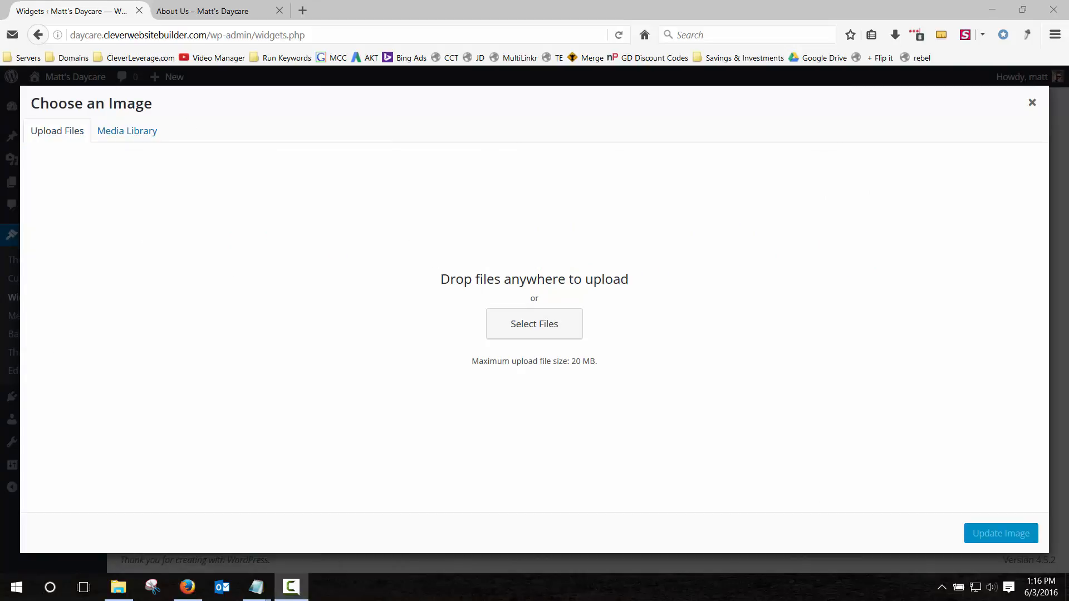
drag(1068, 301, 607, 311)
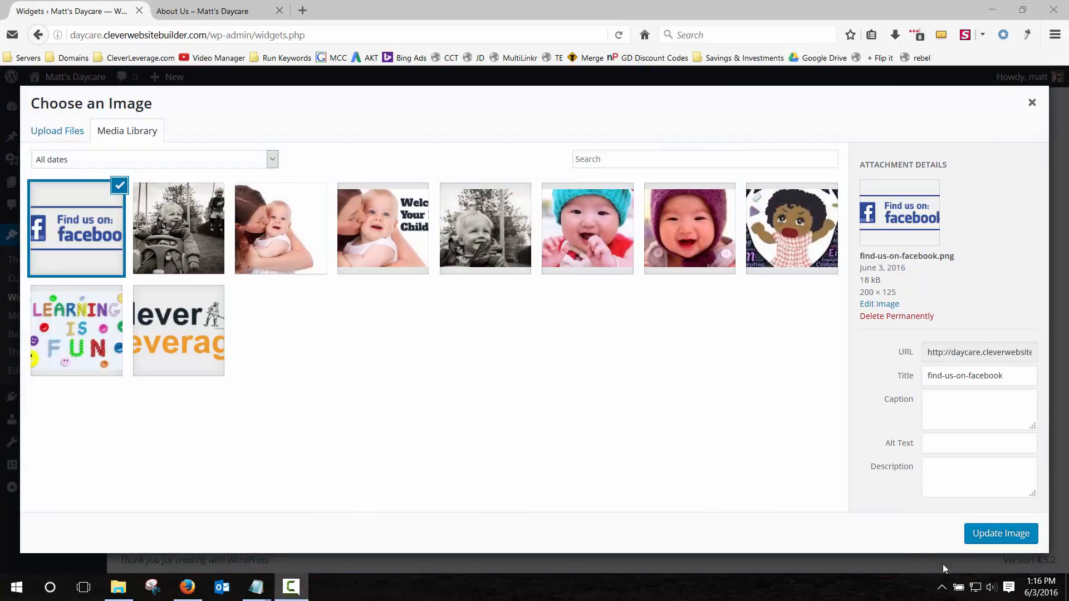
click(1009, 536)
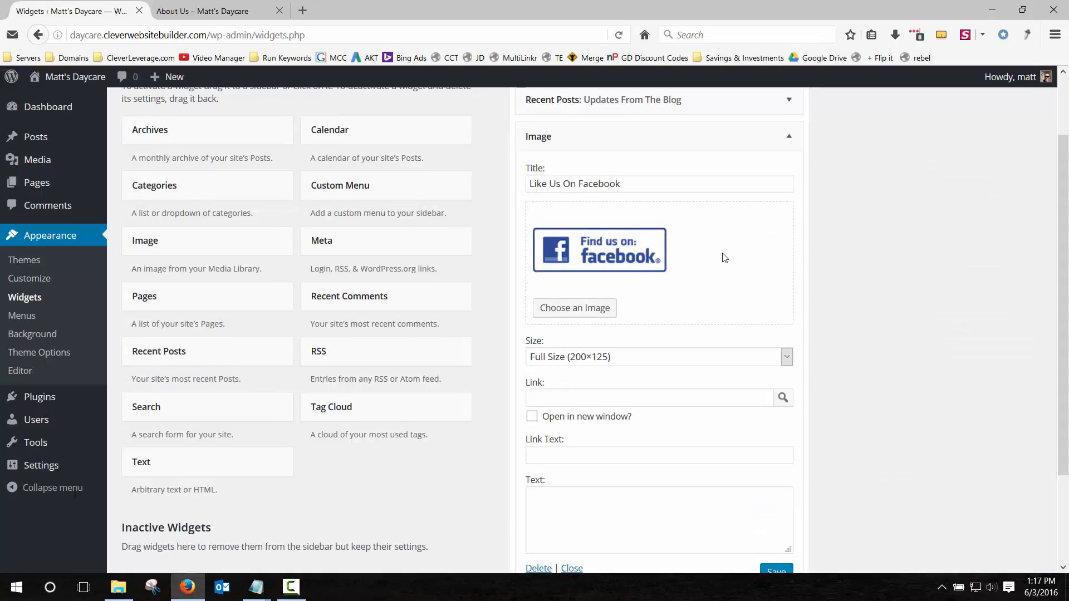
scroll(724, 257, down, 2)
click(607, 239)
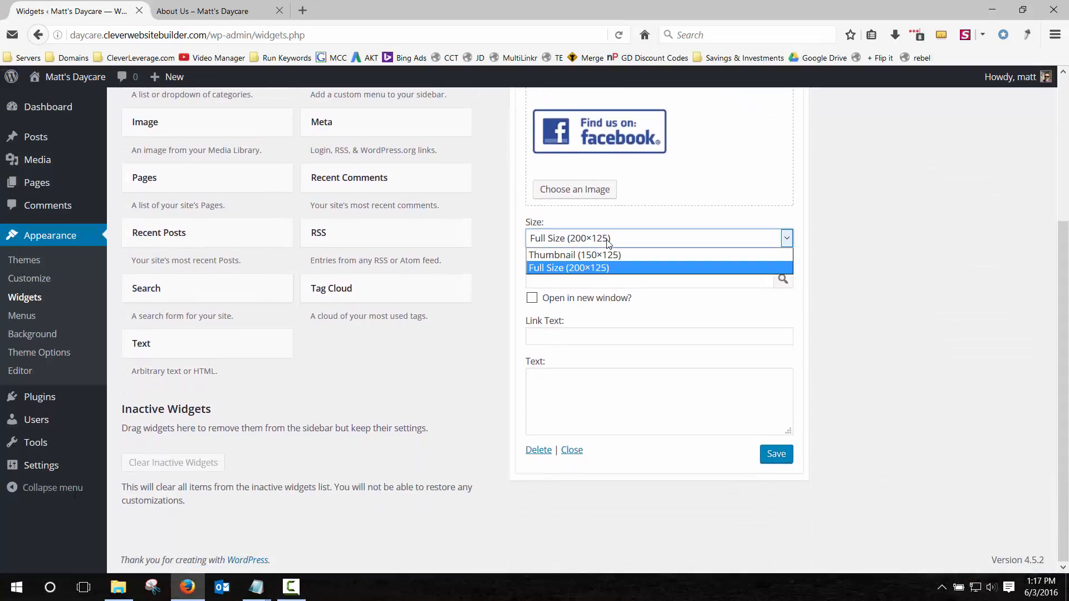
click(607, 267)
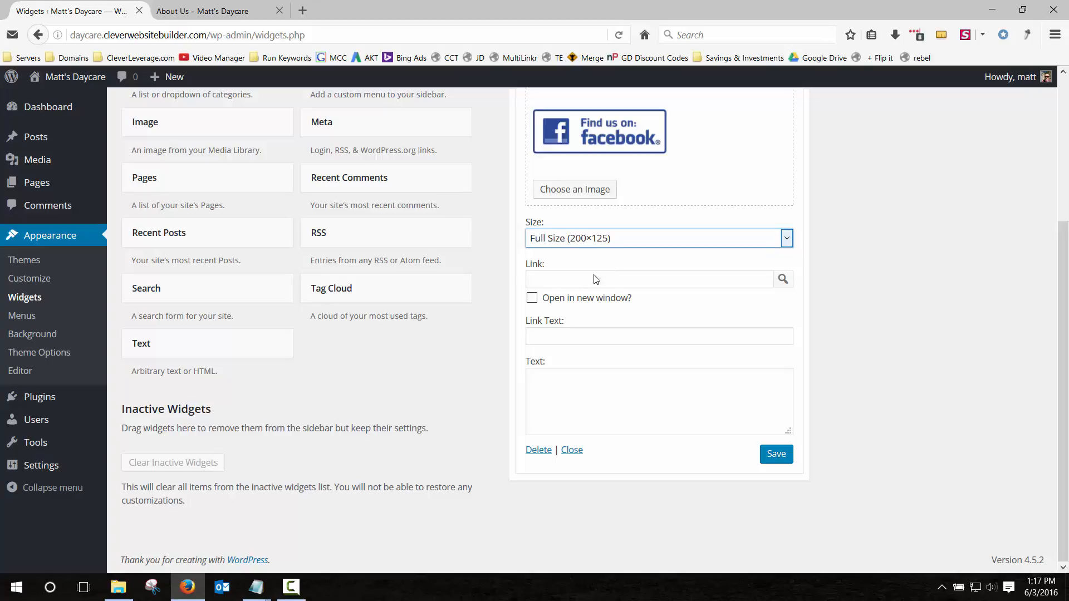
click(531, 300)
click(570, 276)
click(570, 276)
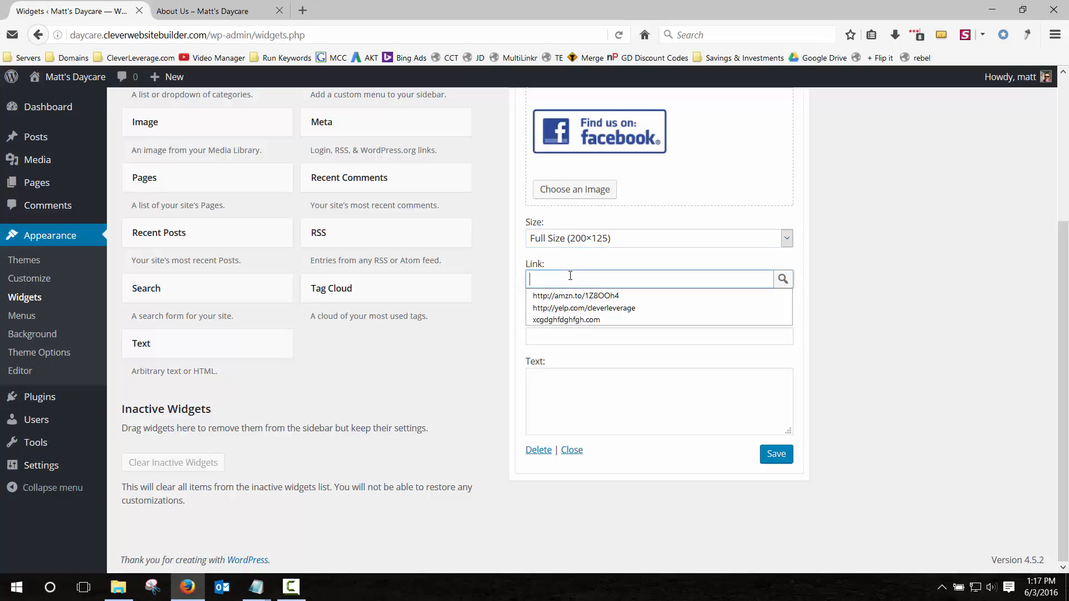
click(584, 308)
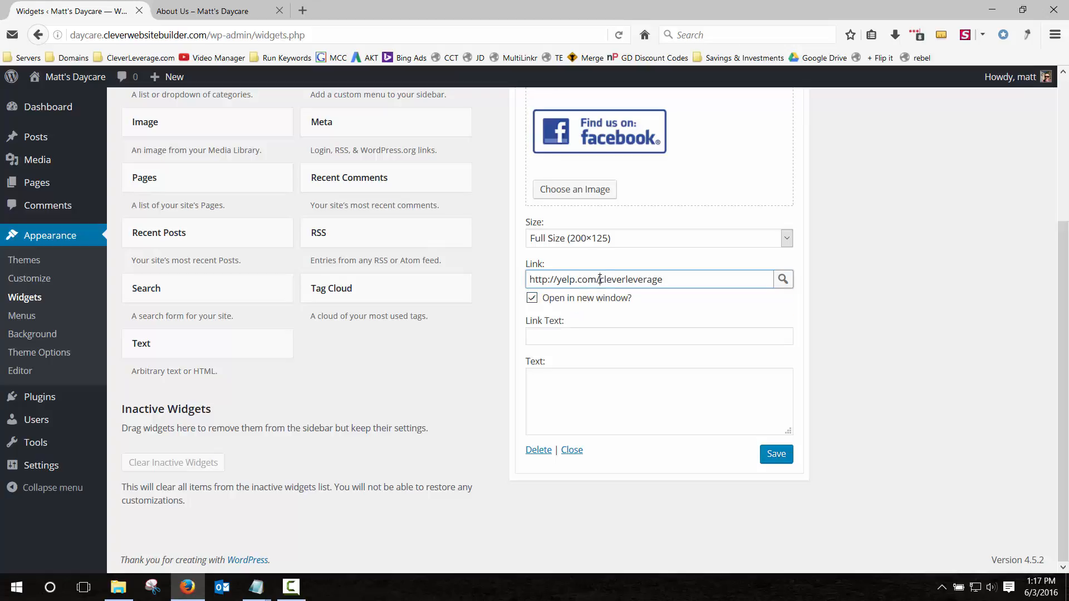
drag(600, 279, 407, 274)
text(http://faceb)
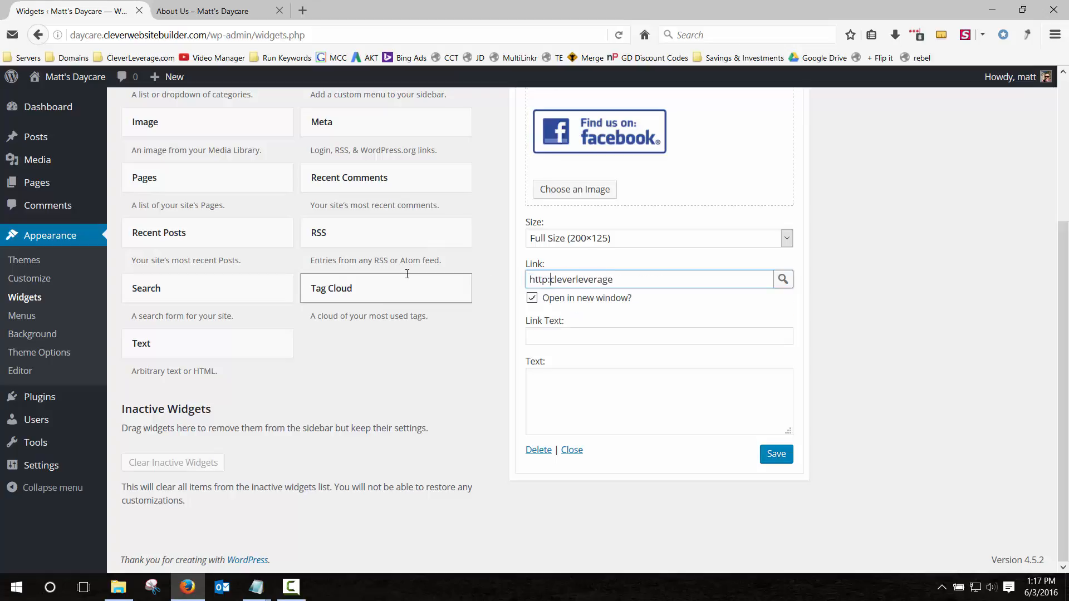
text(ook.com)
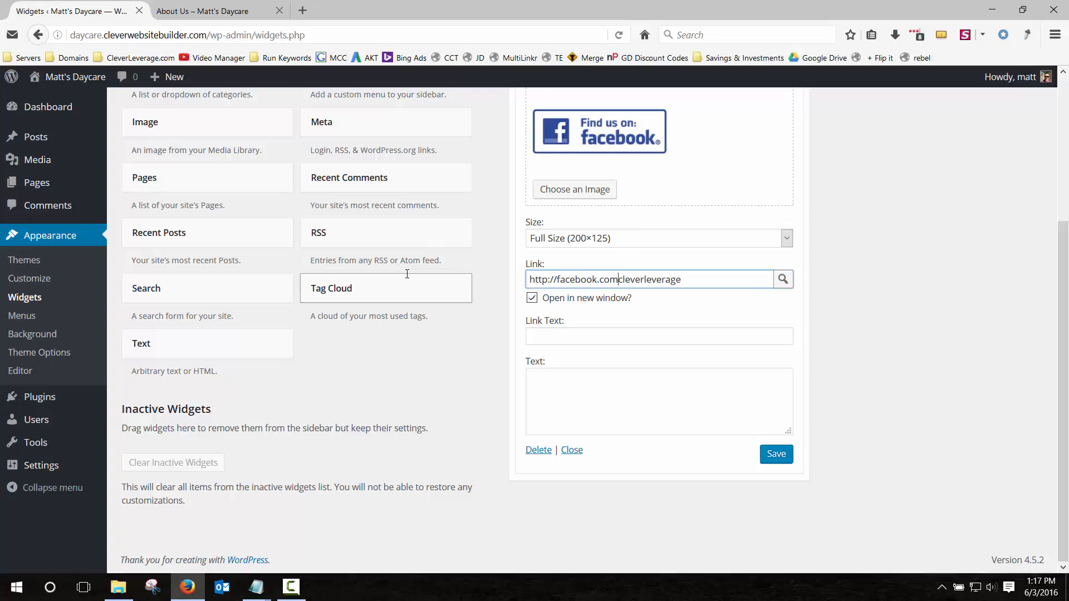
text(/)
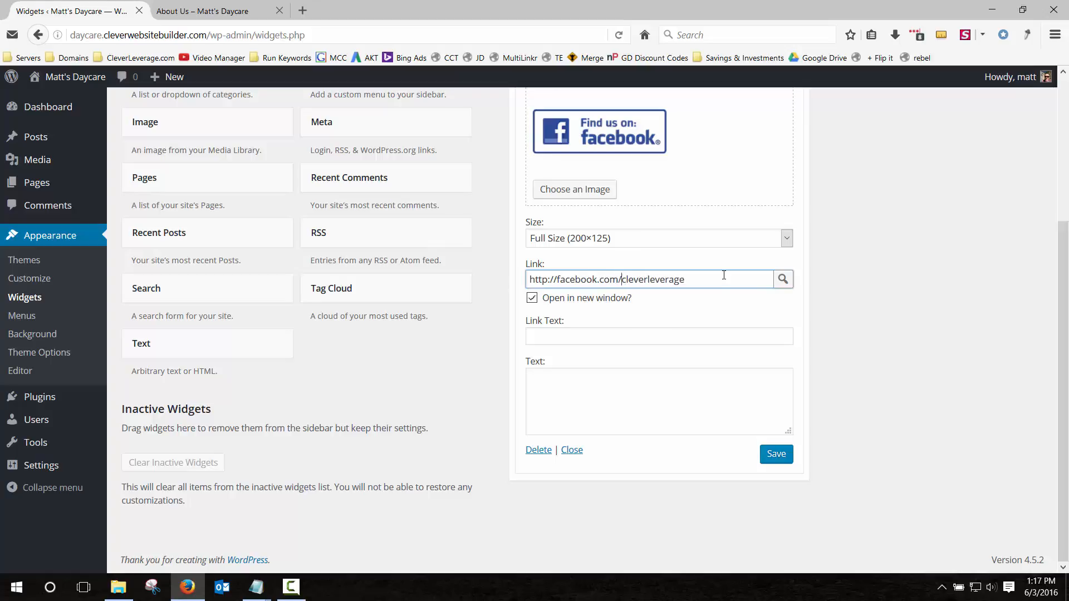
drag(710, 278, 640, 278)
click(640, 279)
click(779, 462)
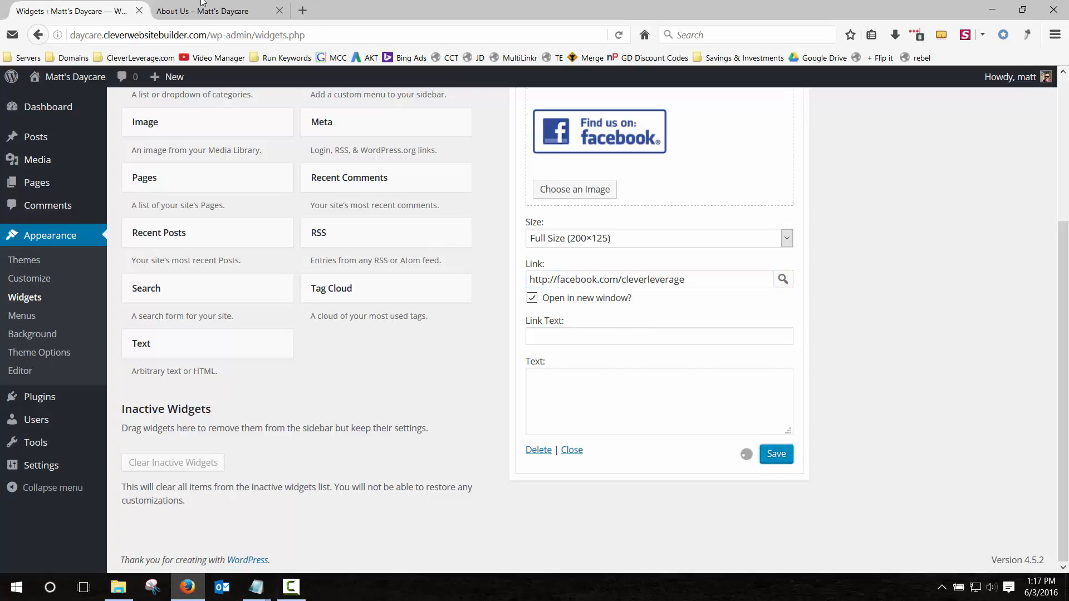
click(201, 11)
Reload the About Us page and test the Facebook badge link.
click(619, 35)
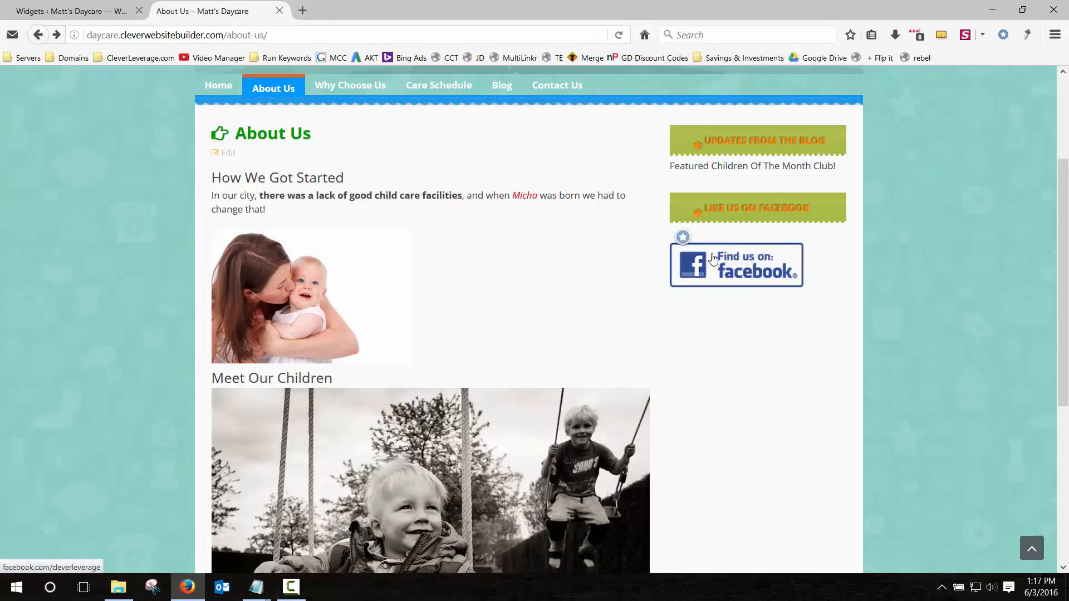
click(733, 263)
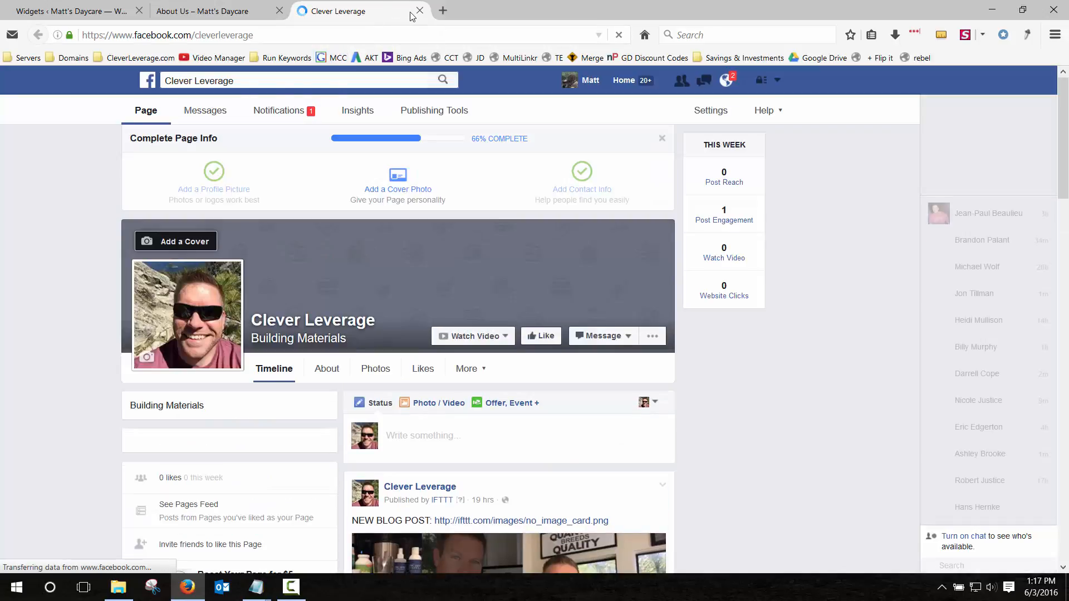
click(419, 11)
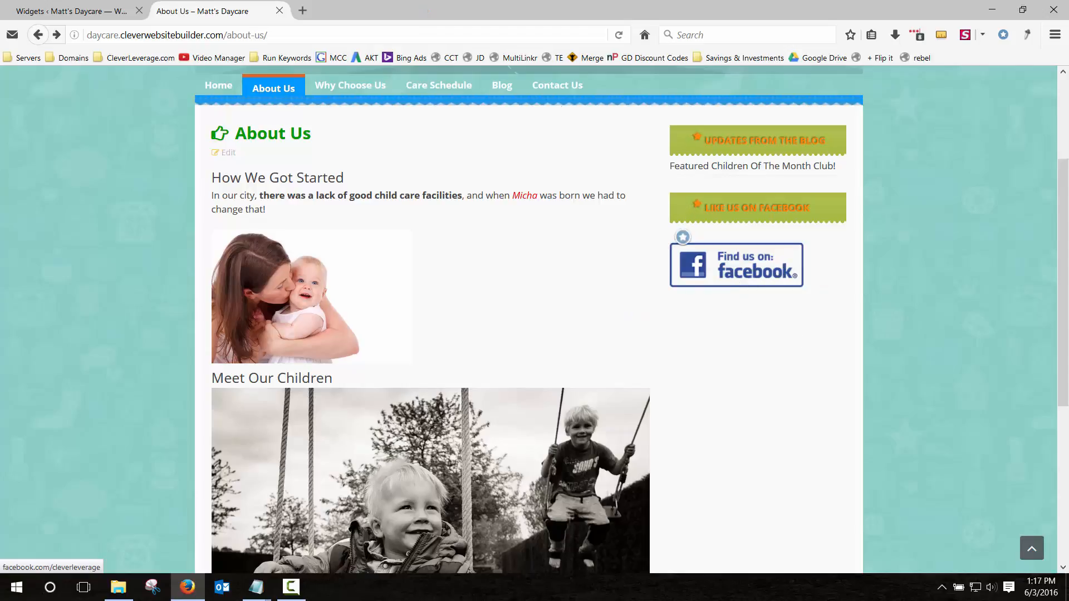
Back on the Widgets page, collapse the Facebook Image widget's settings.
click(86, 12)
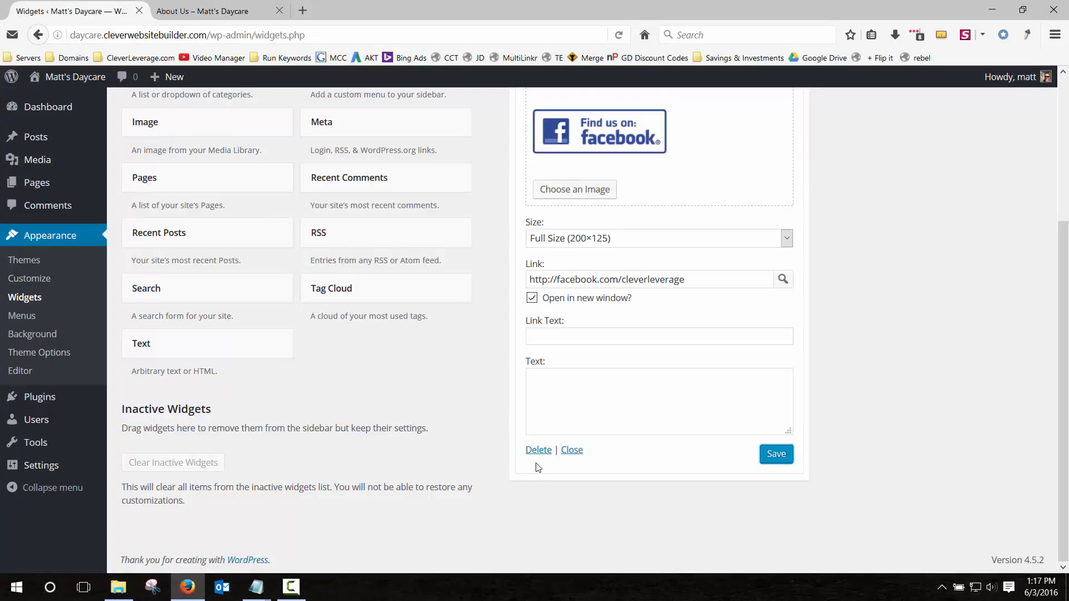
scroll(506, 469, up, 3)
scroll(505, 469, down, 3)
click(573, 449)
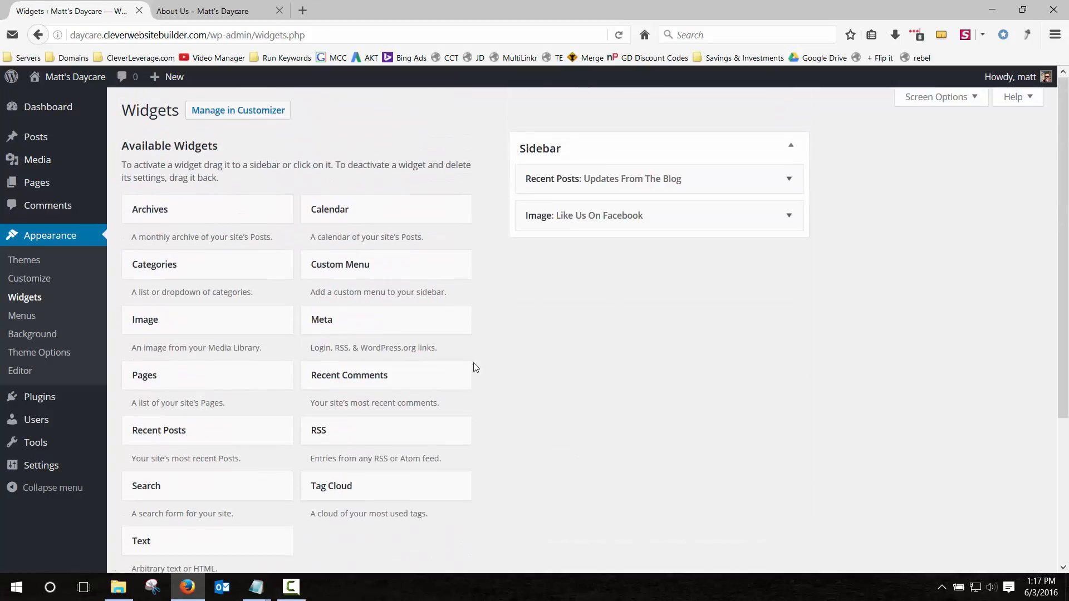
Add a second Image widget titled Rate Us Yelp and upload the yelp badge image.
drag(179, 315, 585, 246)
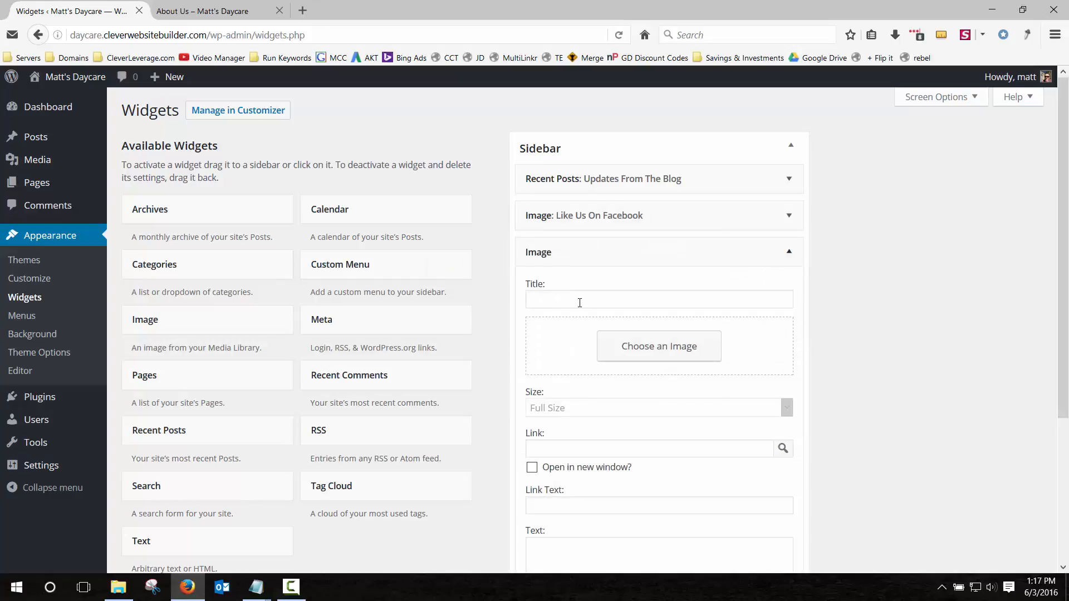
click(579, 304)
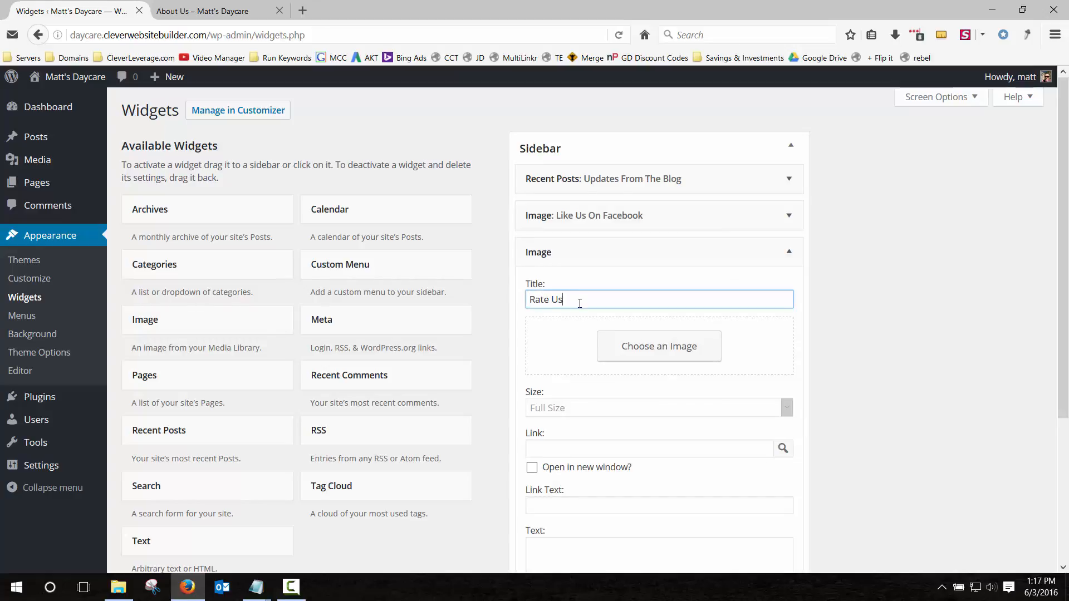
click(651, 344)
click(80, 135)
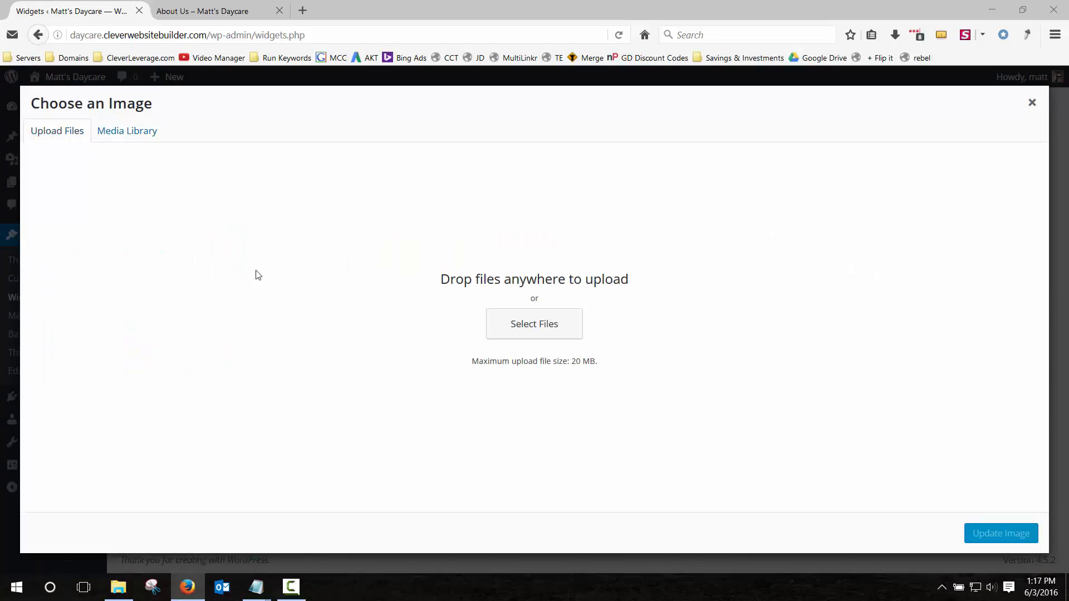
drag(257, 270, 584, 322)
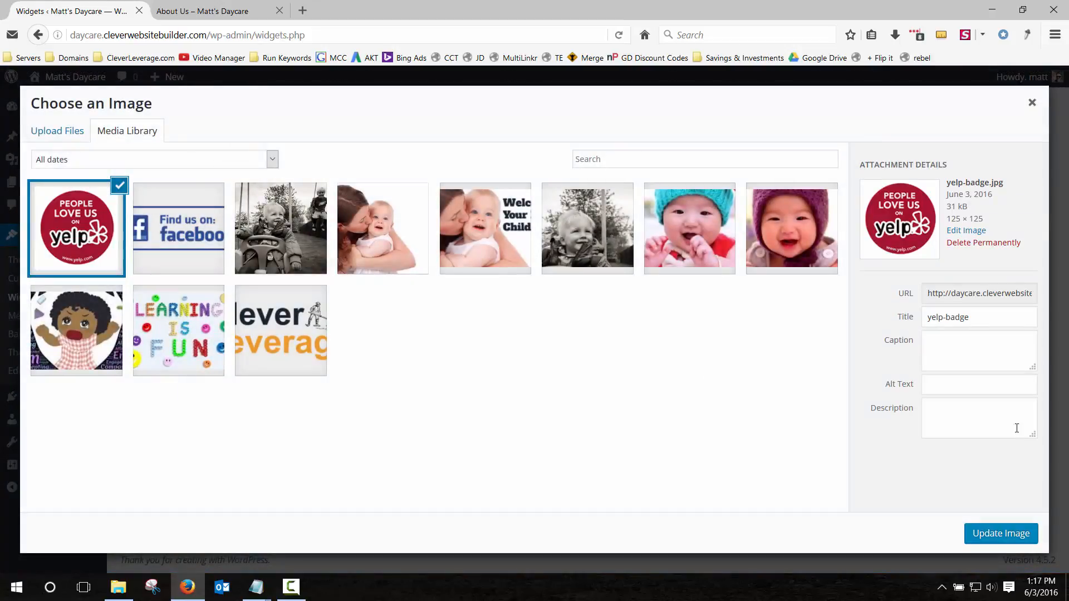
click(1001, 534)
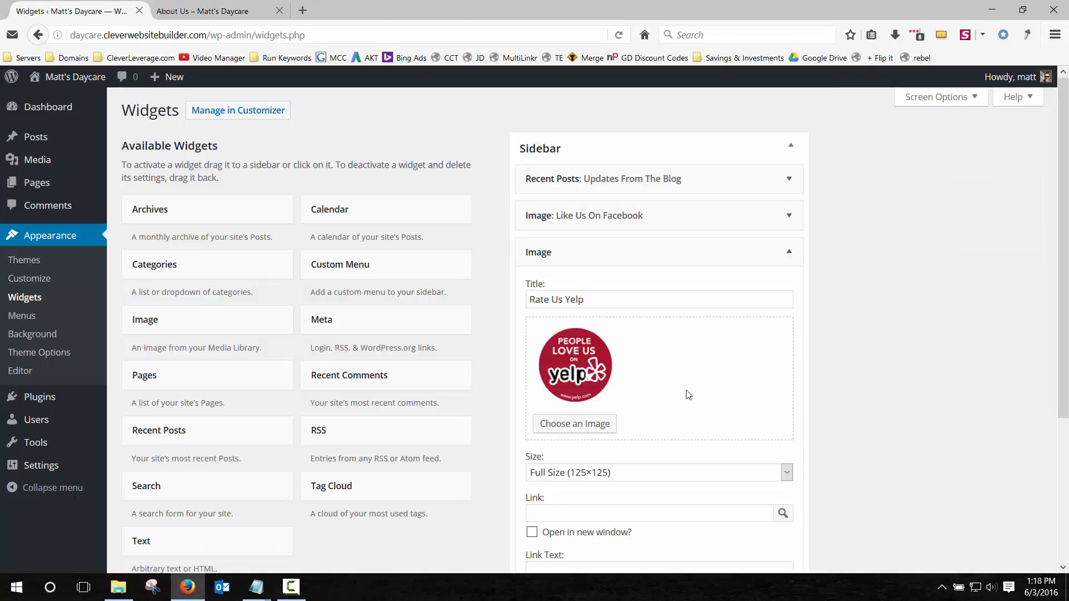
scroll(632, 382, down, 3)
click(622, 316)
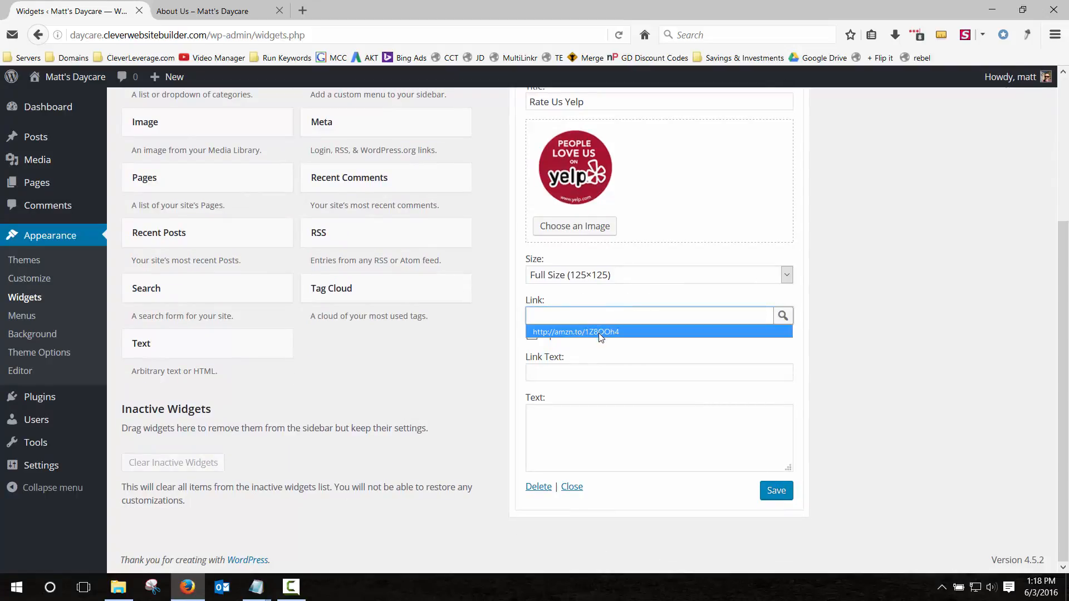
click(601, 332)
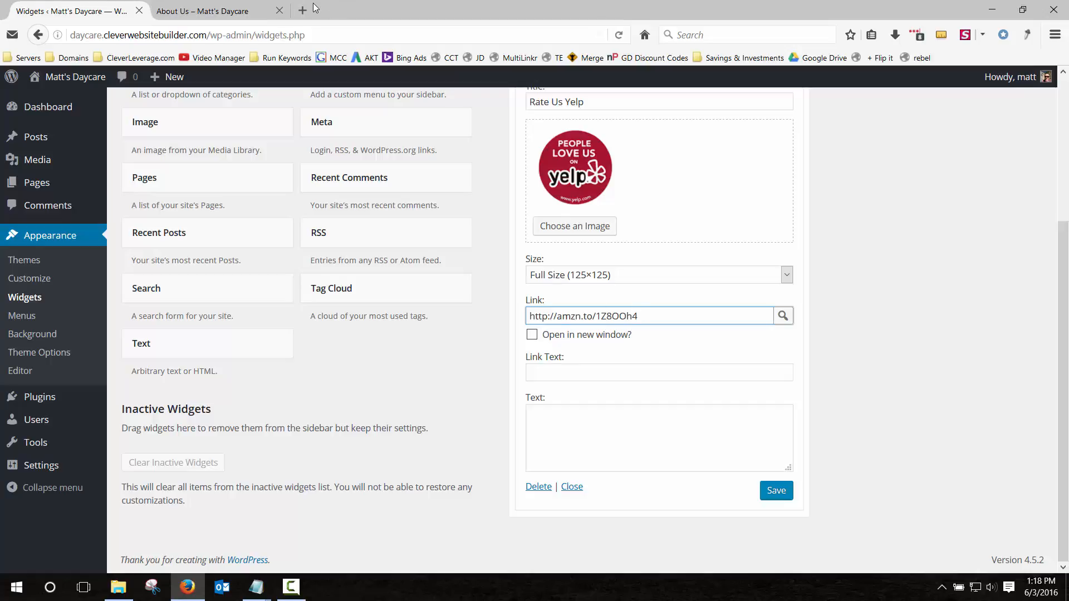
triple_click(650, 314)
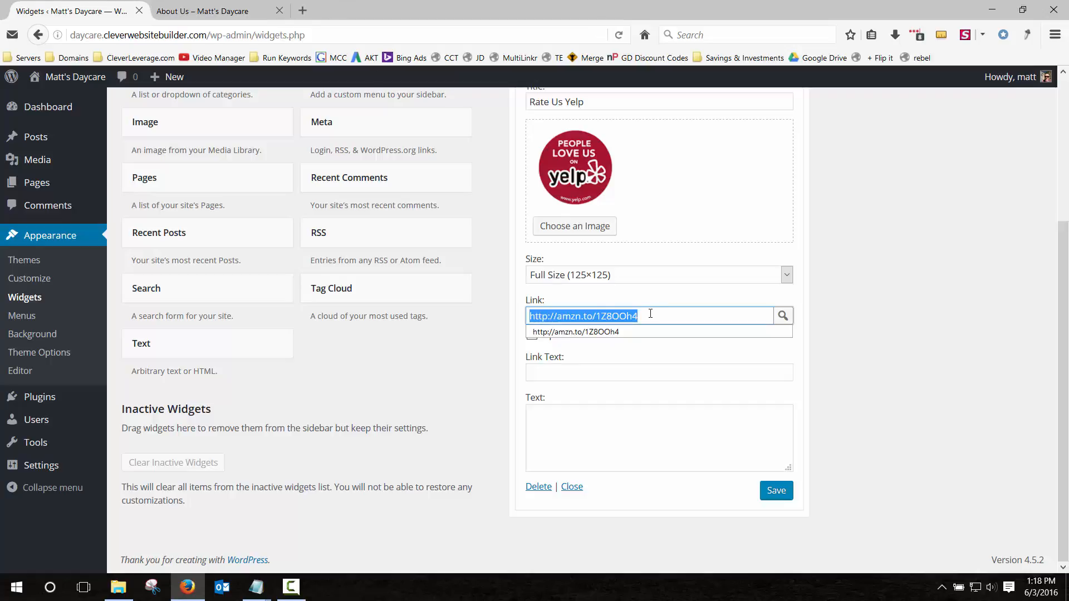
key(ctrl+c)
click(303, 10)
key(ctrl+v)
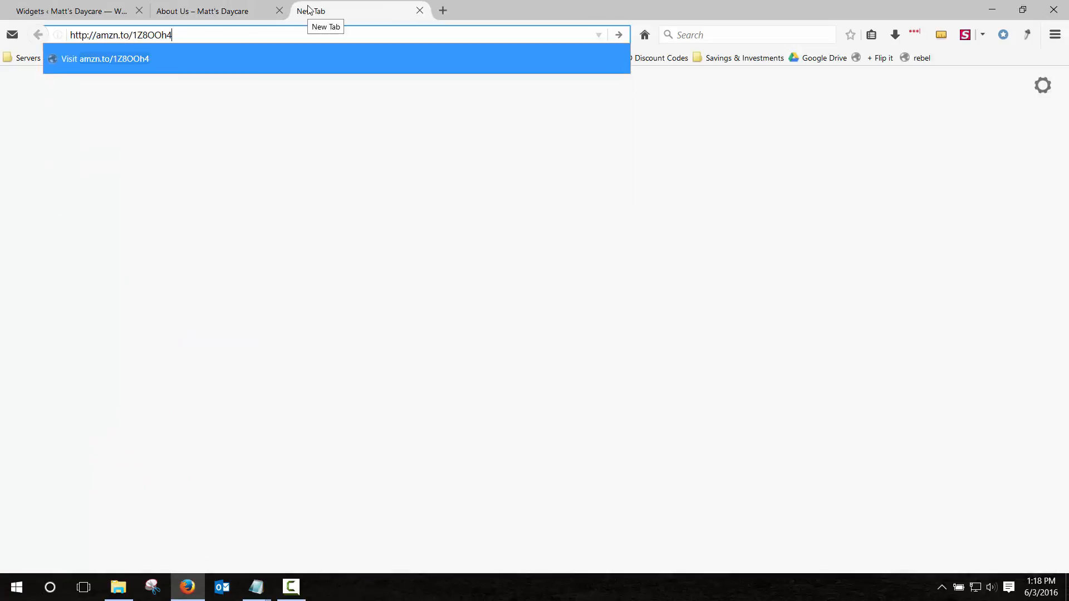
key(Return)
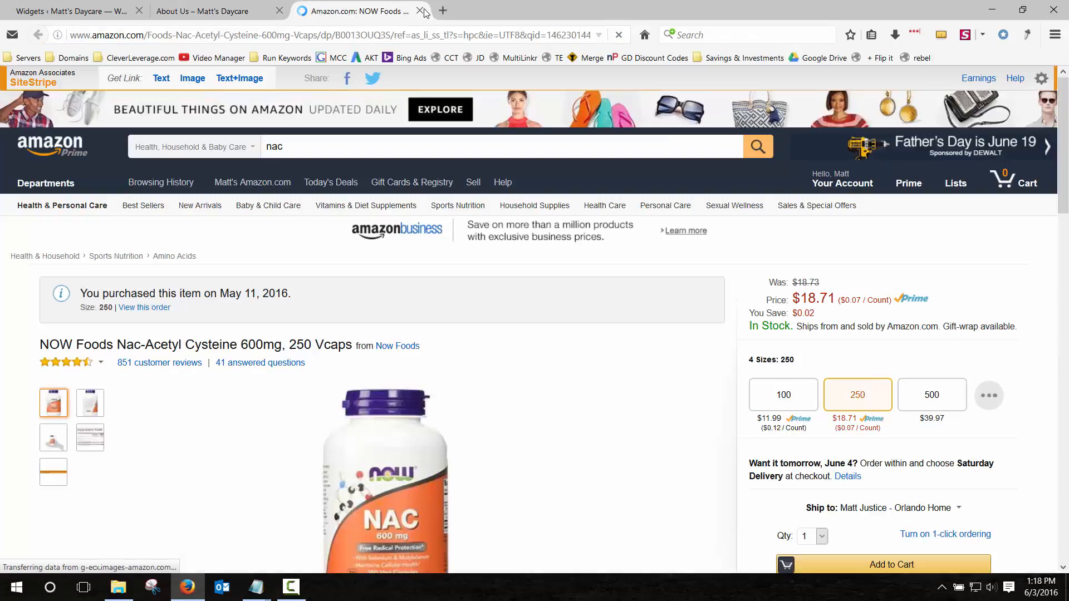
click(422, 11)
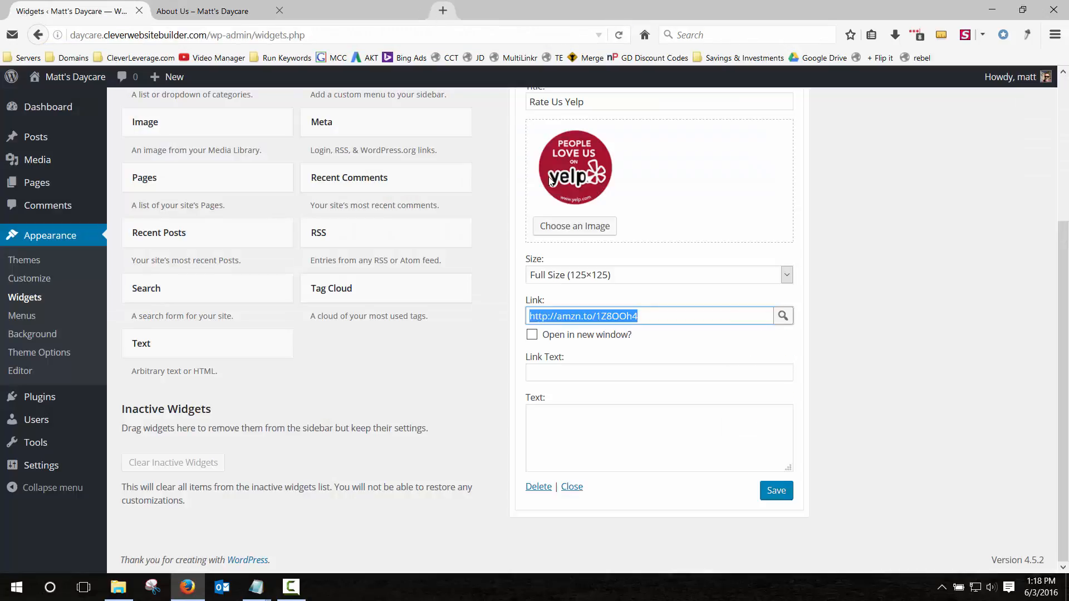
Make the Yelp badge link open in a new window and save the widget.
click(568, 336)
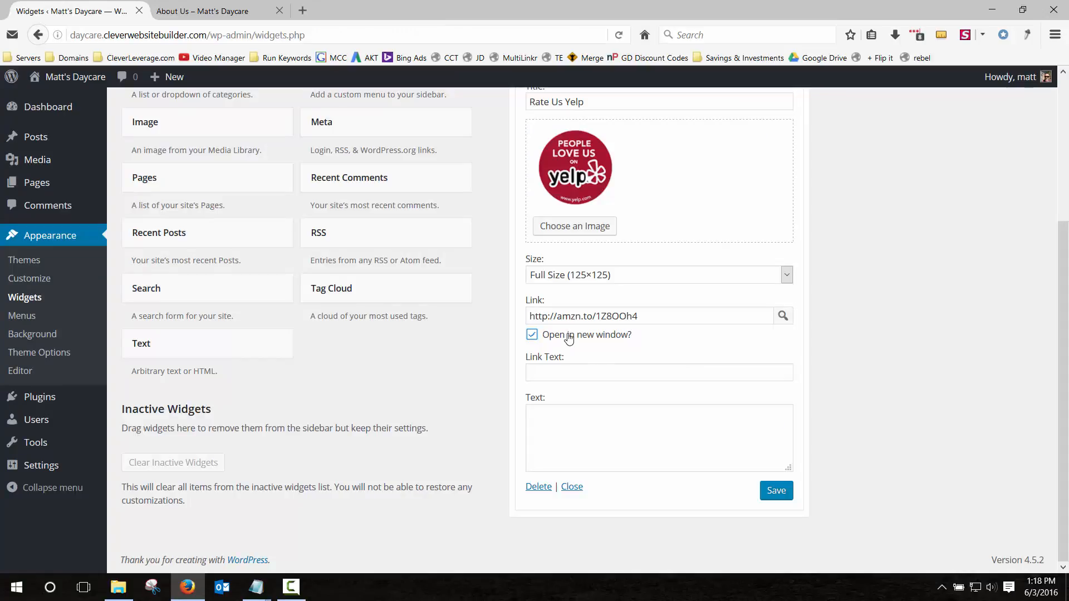
click(777, 492)
click(240, 11)
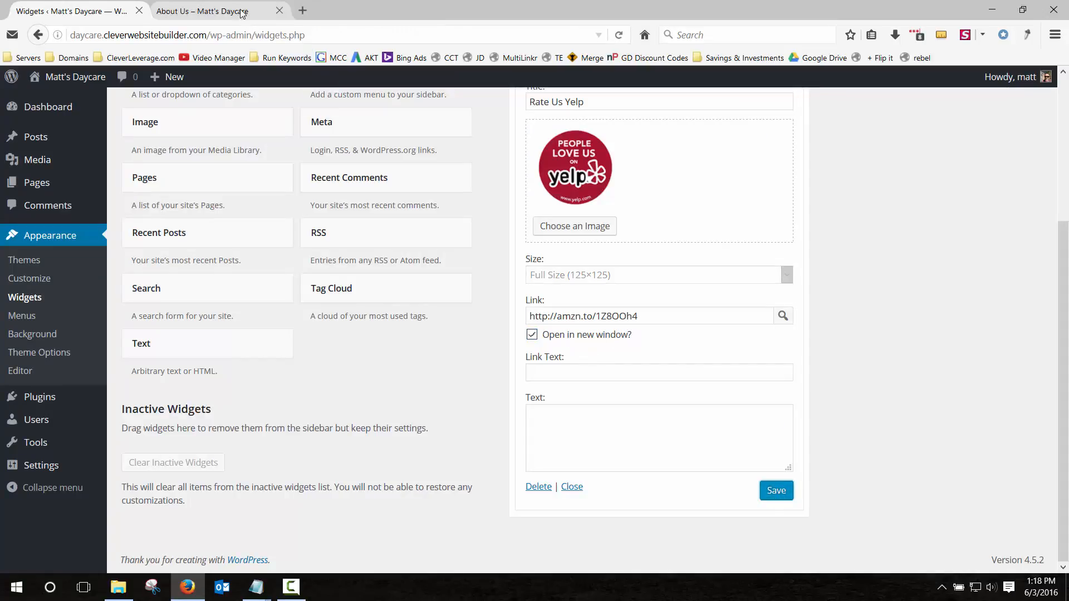
Reload the About Us page and test the Yelp badge's link.
click(618, 35)
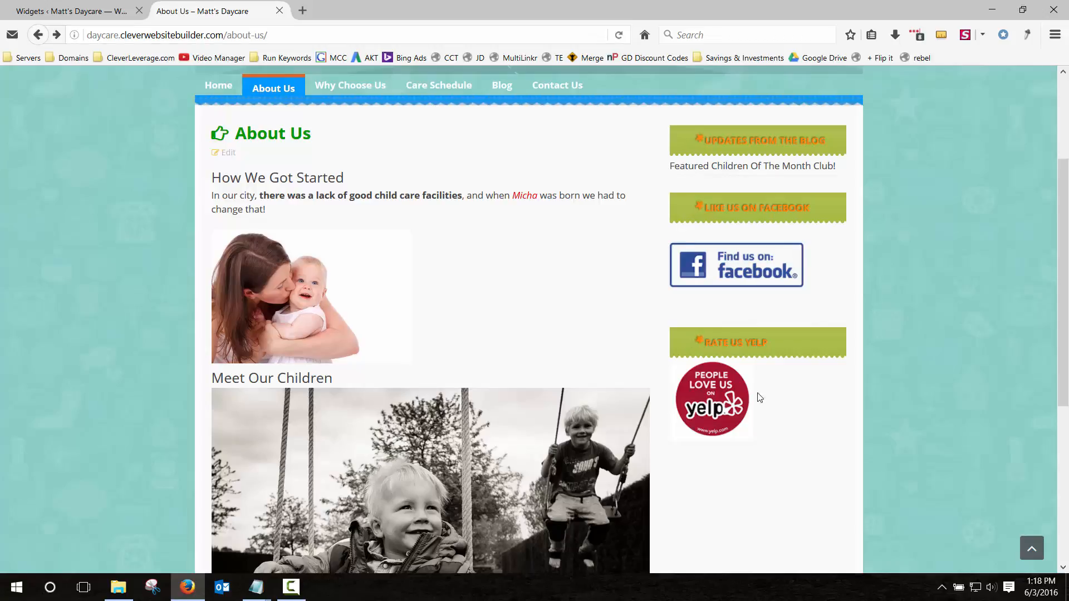
click(735, 396)
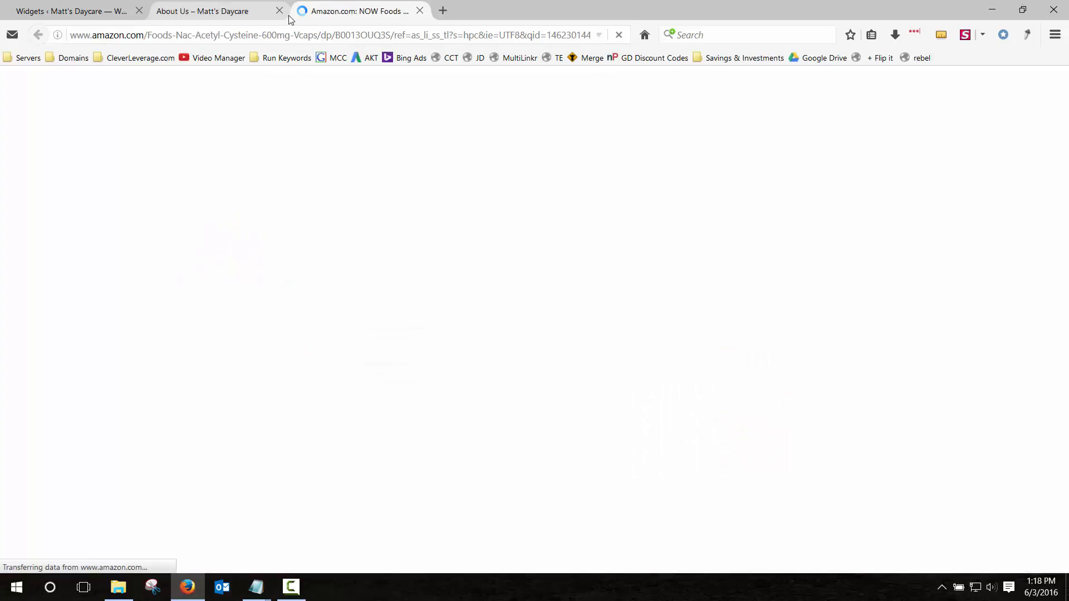
click(420, 11)
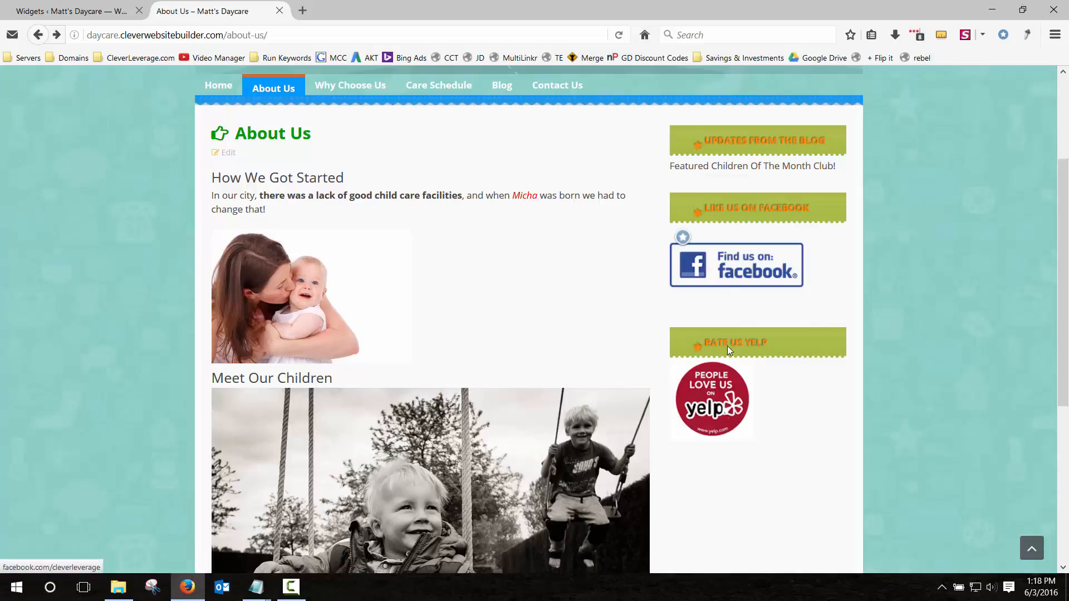
Browse the Home, About Us and Why Choose Us pages, then return to the Widgets admin.
scroll(734, 448, up, 5)
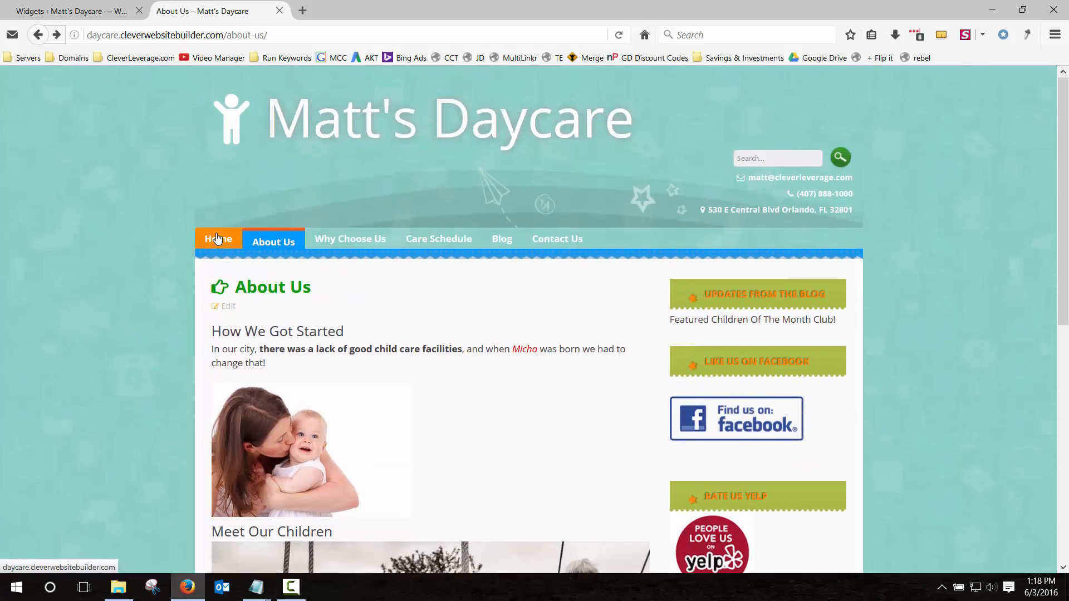
click(217, 238)
scroll(152, 246, down, 10)
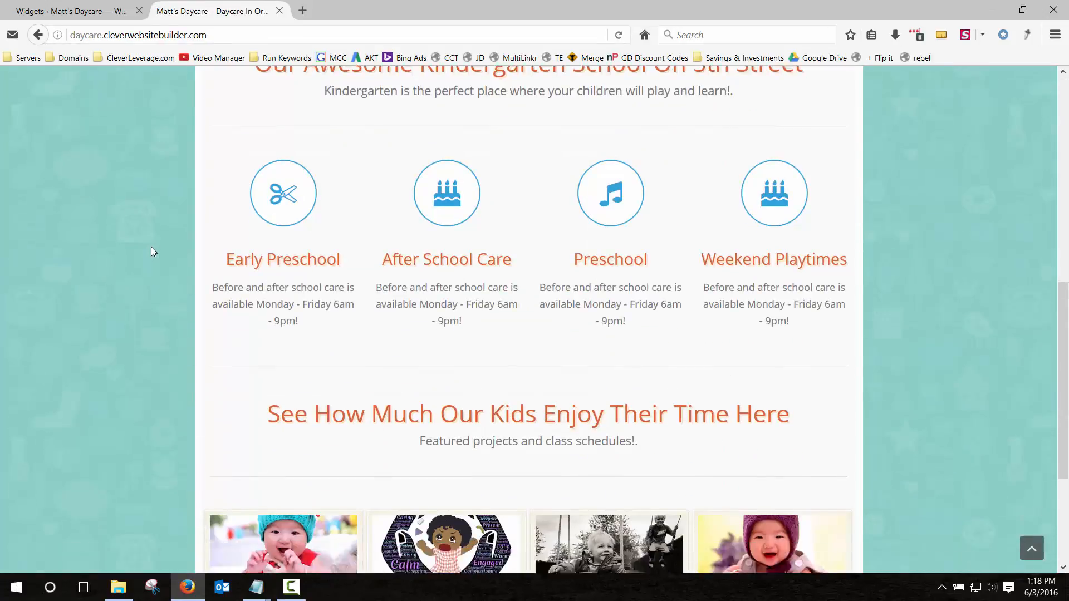
scroll(151, 249, up, 15)
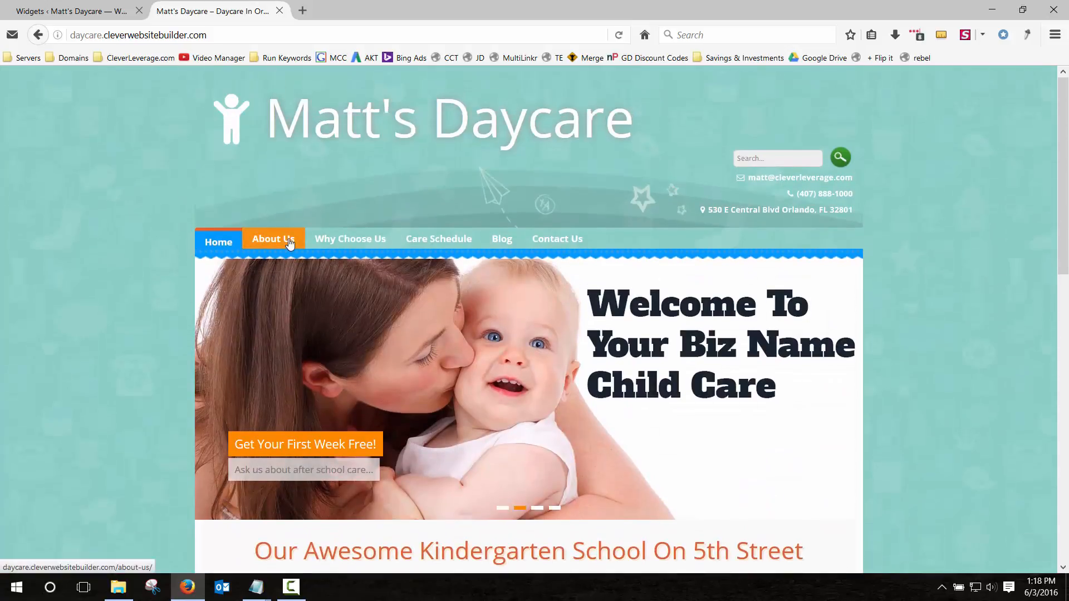
click(284, 240)
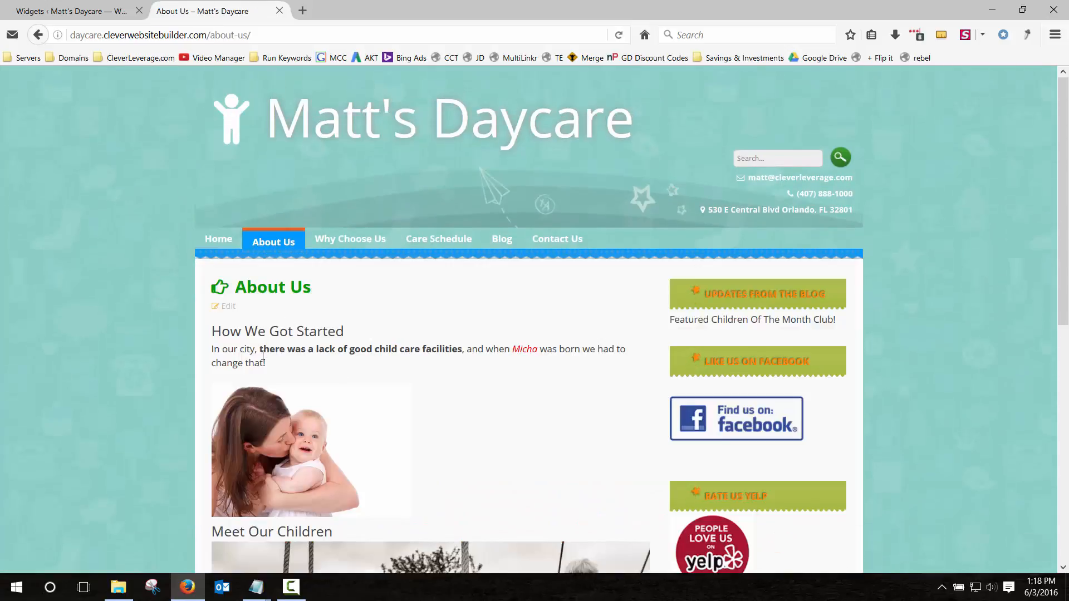
drag(263, 349, 579, 352)
click(378, 417)
scroll(79, 192, down, 2)
scroll(78, 188, down, 5)
scroll(78, 188, up, 7)
drag(351, 352, 402, 354)
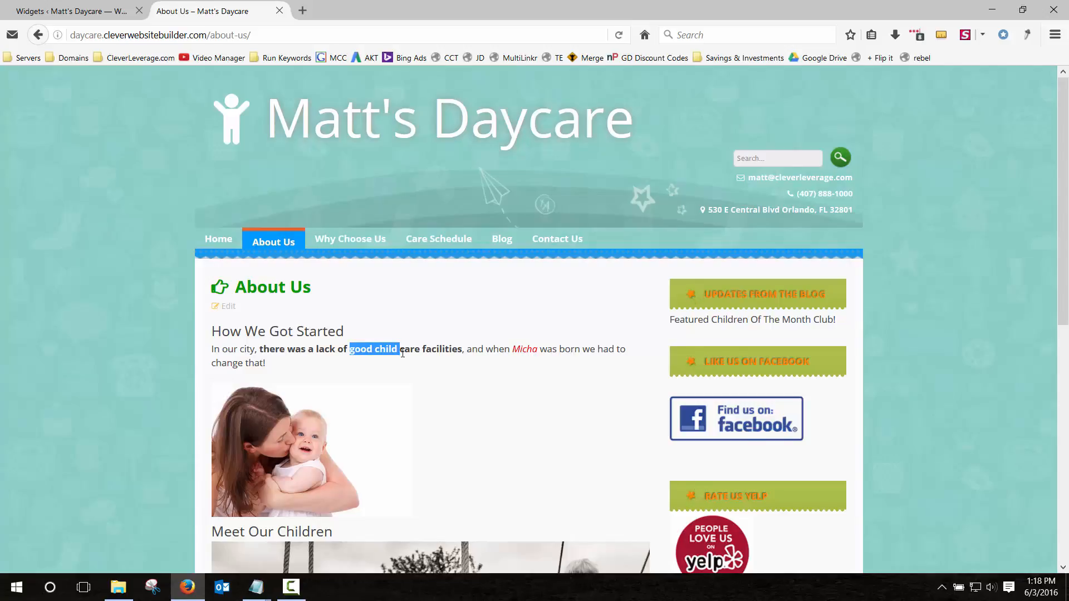
click(350, 239)
click(93, 8)
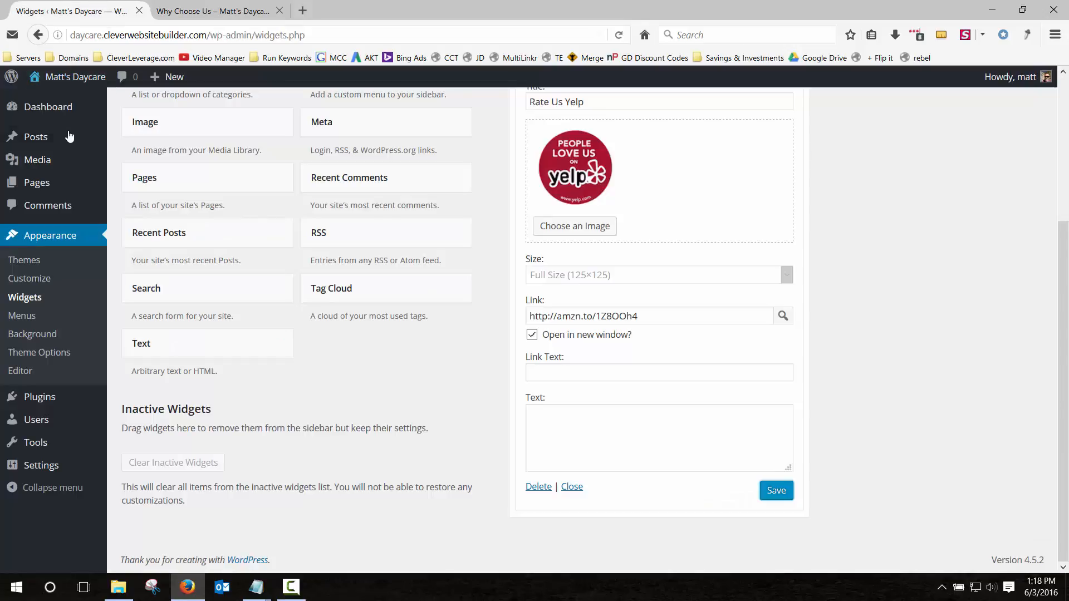
In the Why Choose Us page editor, make 'The Top 3 Reasons To Choose Us' a Heading 1.
click(39, 182)
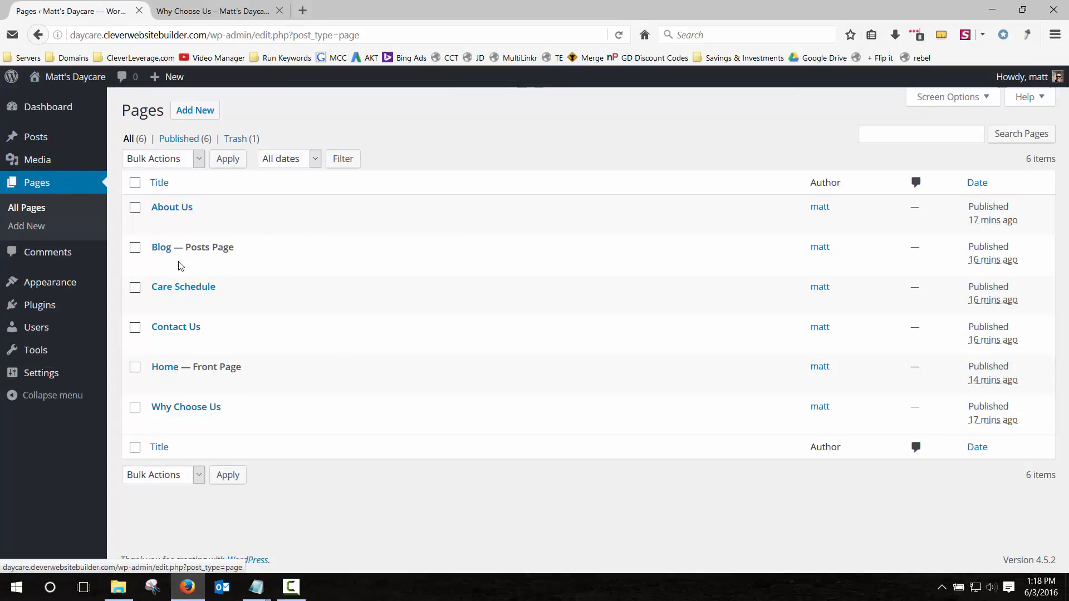
click(159, 423)
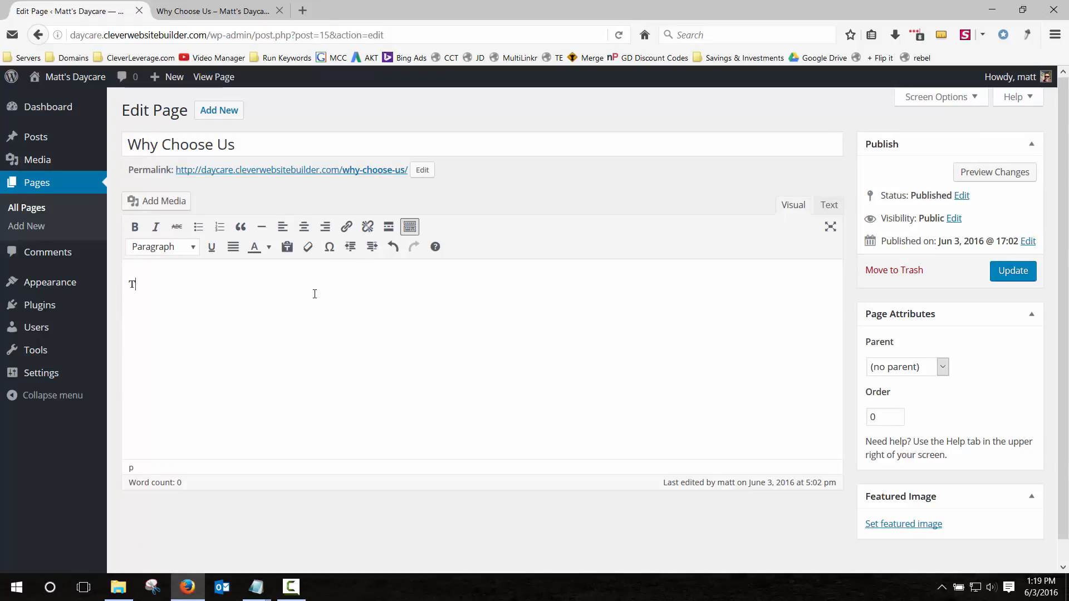
text(3 Reasons To Choose Us)
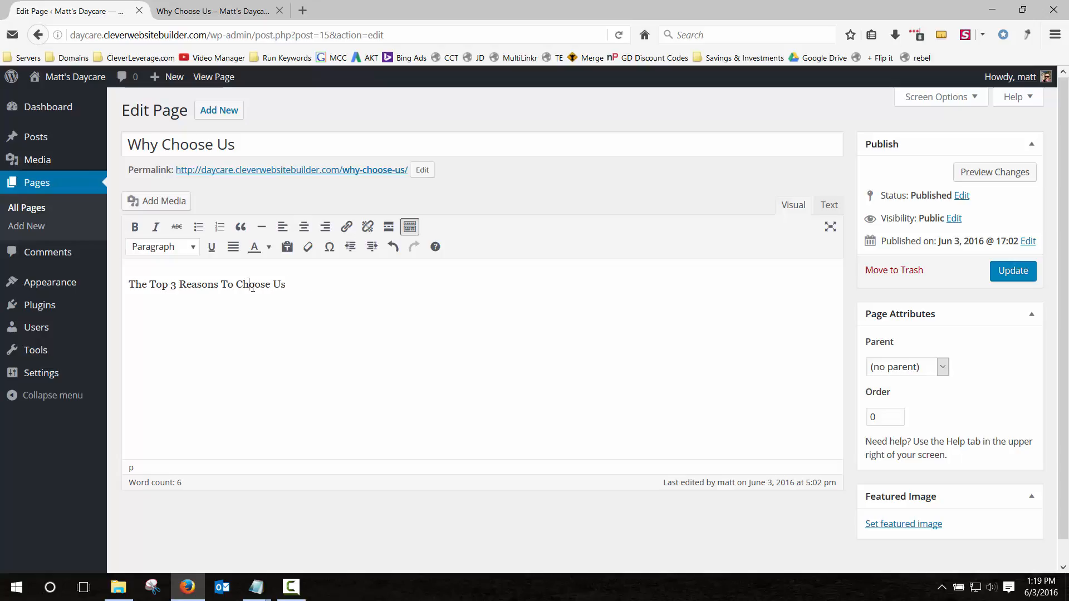
triple_click(252, 286)
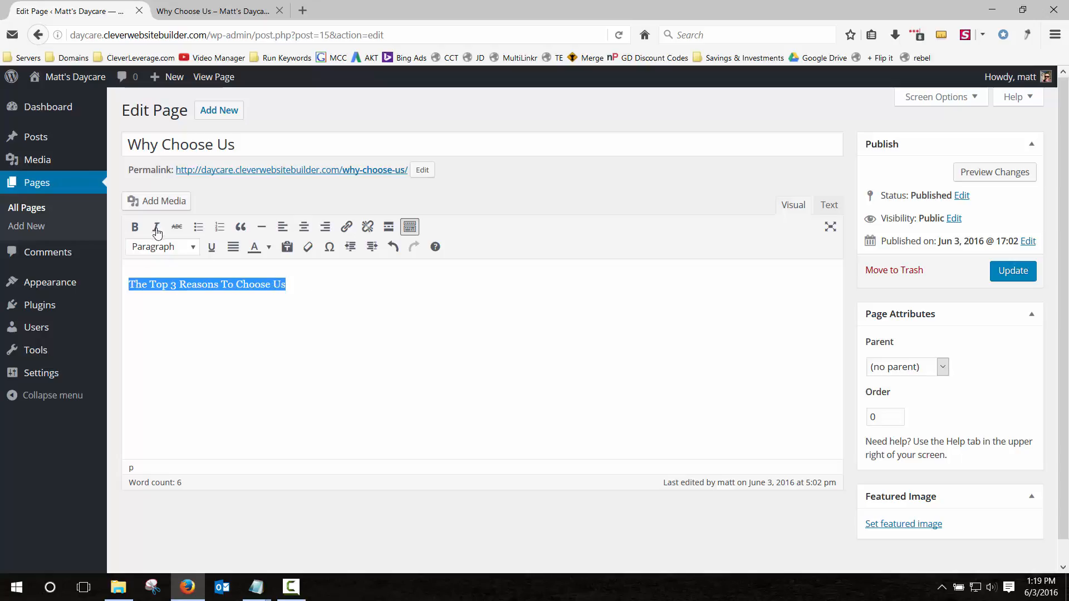
click(161, 246)
click(198, 296)
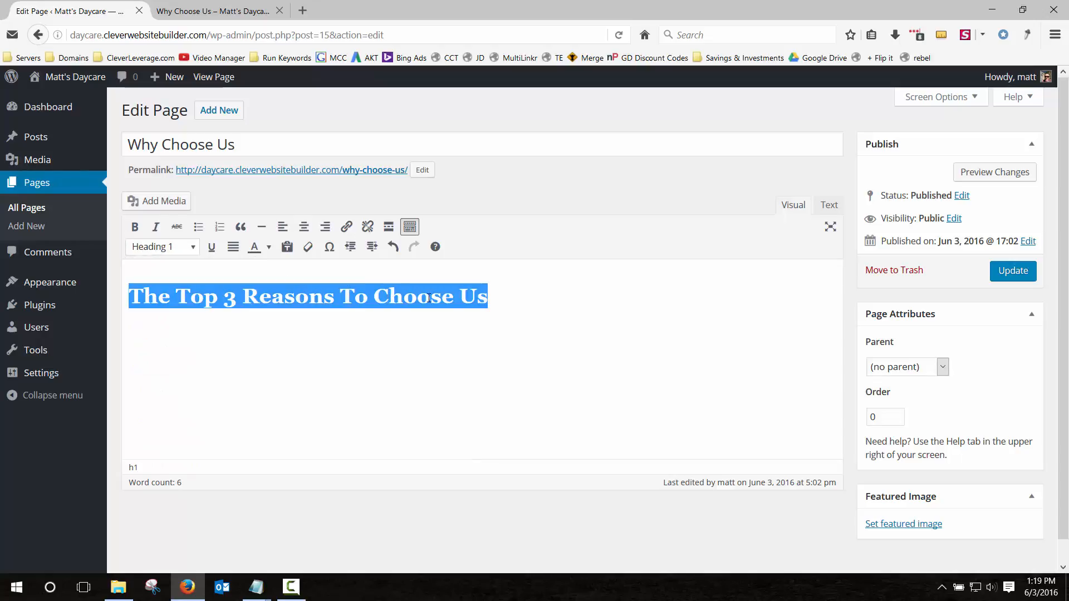
click(507, 292)
key(Return)
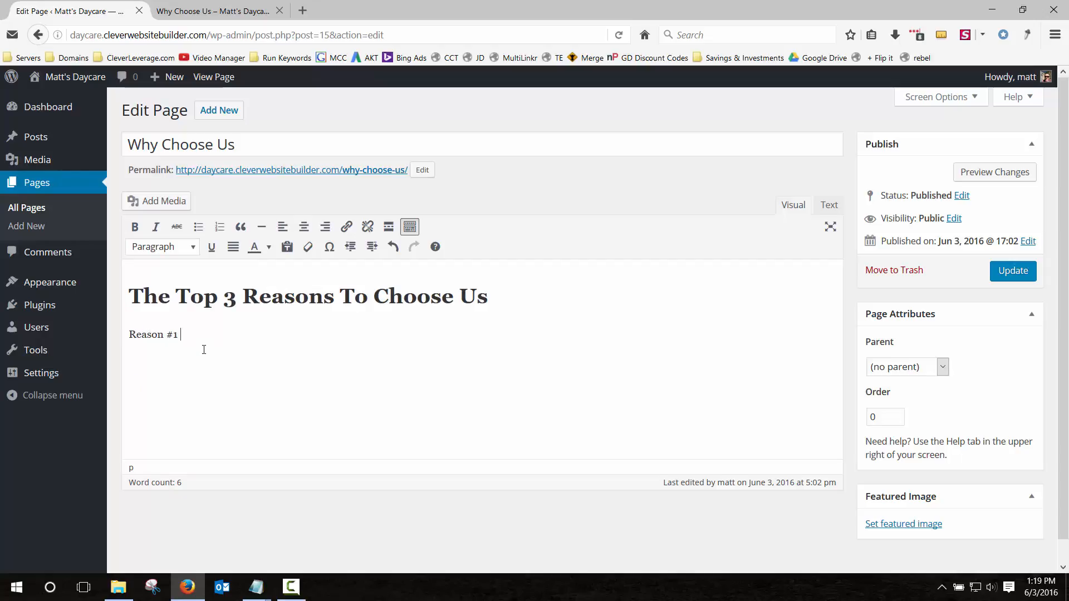
Format the 'Reason #1 -' line below it as a Heading 2.
triple_click(176, 334)
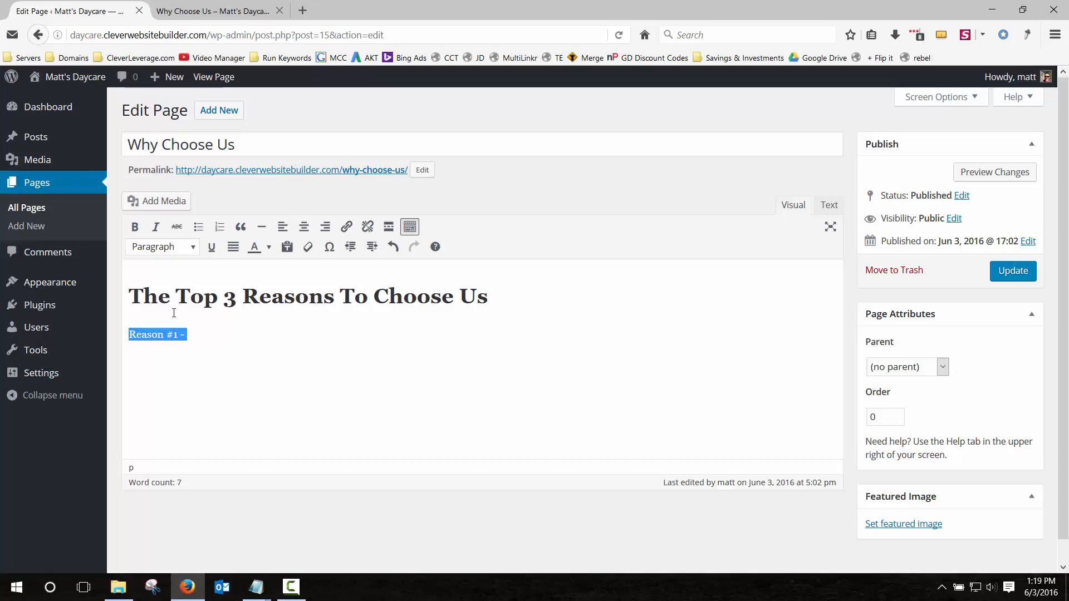
click(167, 248)
click(179, 330)
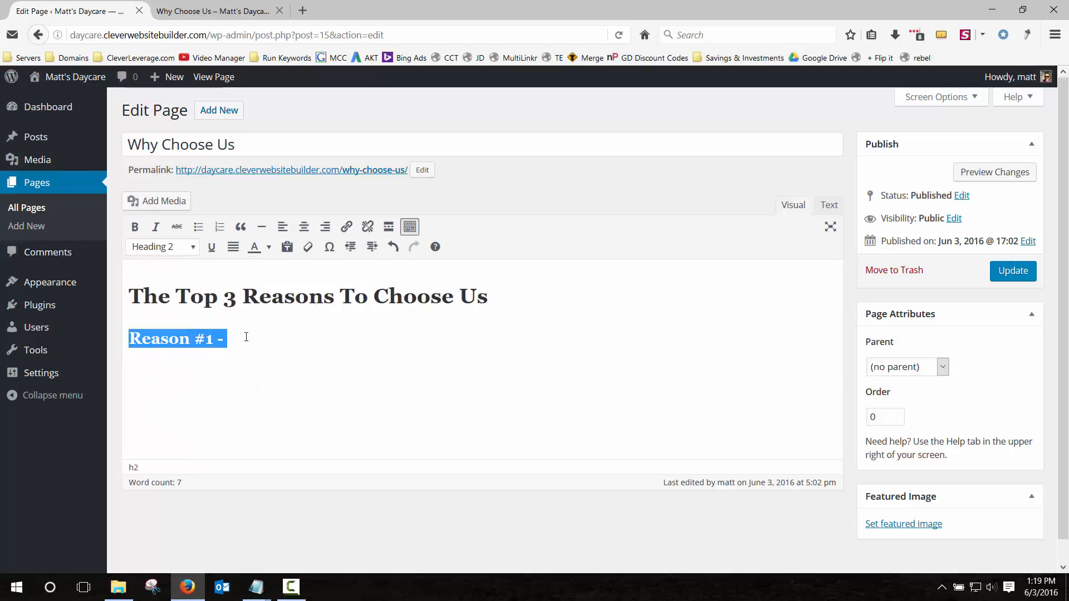
click(127, 339)
triple_click(118, 343)
Duplicate the Reason #1 heading twice and renumber the copies Reason #2 and Reason #3.
key(ctrl+c)
key(Right)
key(Return)
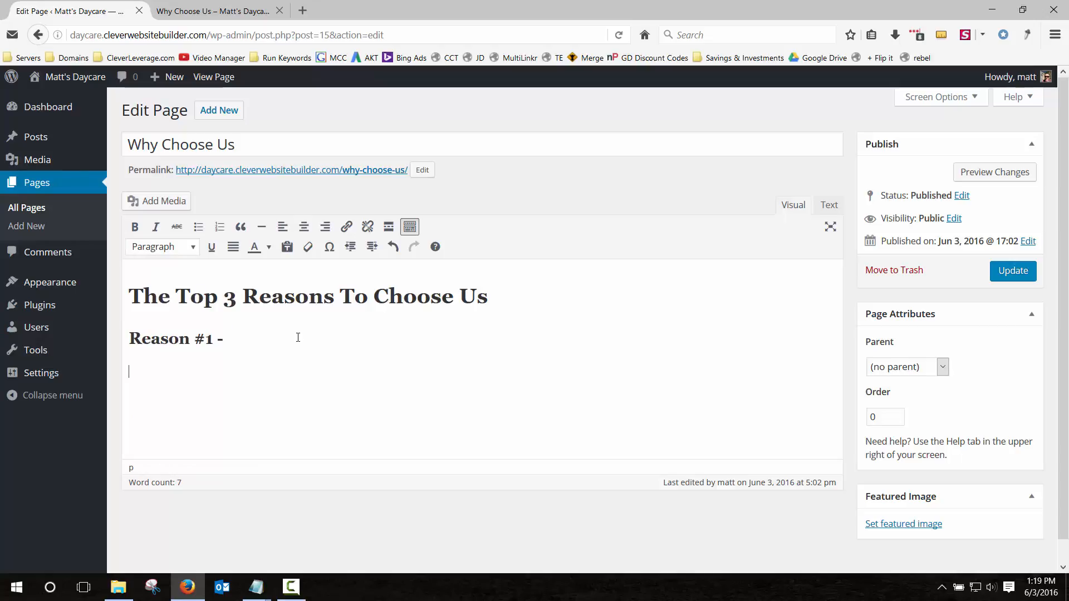
key(ctrl+v)
key(Return)
key(ctrl+v)
click(211, 382)
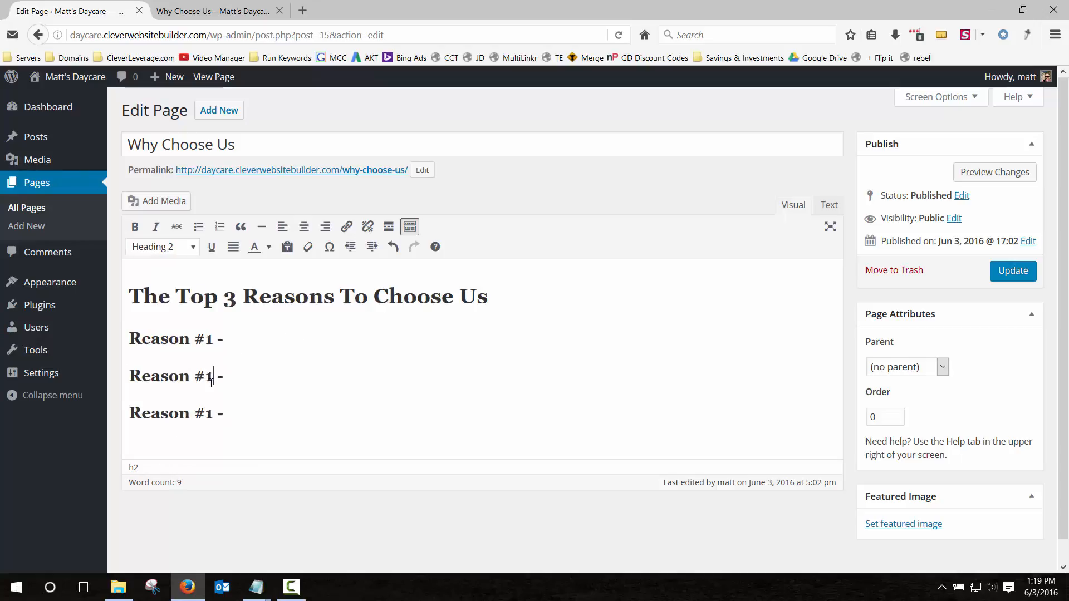
key(BackSpace)
text(2)
click(213, 415)
key(BackSpace)
text(3)
Complete Reason #1 with 'our dedication to the next generation of our community!' and Reason #2 with 'if it's good enough for our kids'.
click(252, 334)
text(our dedicatio)
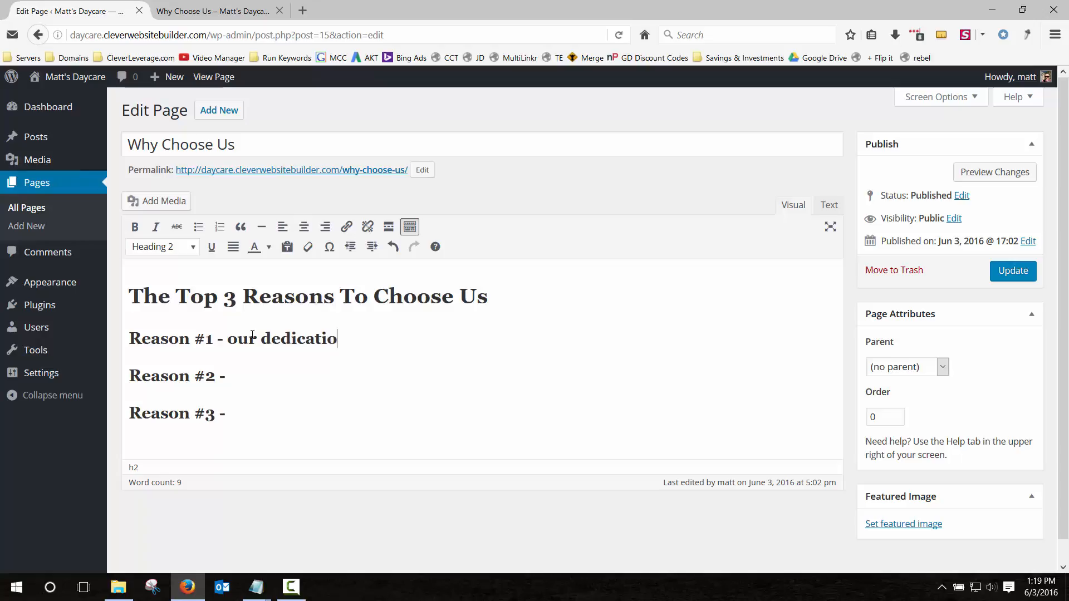
text(n to the next generation of)
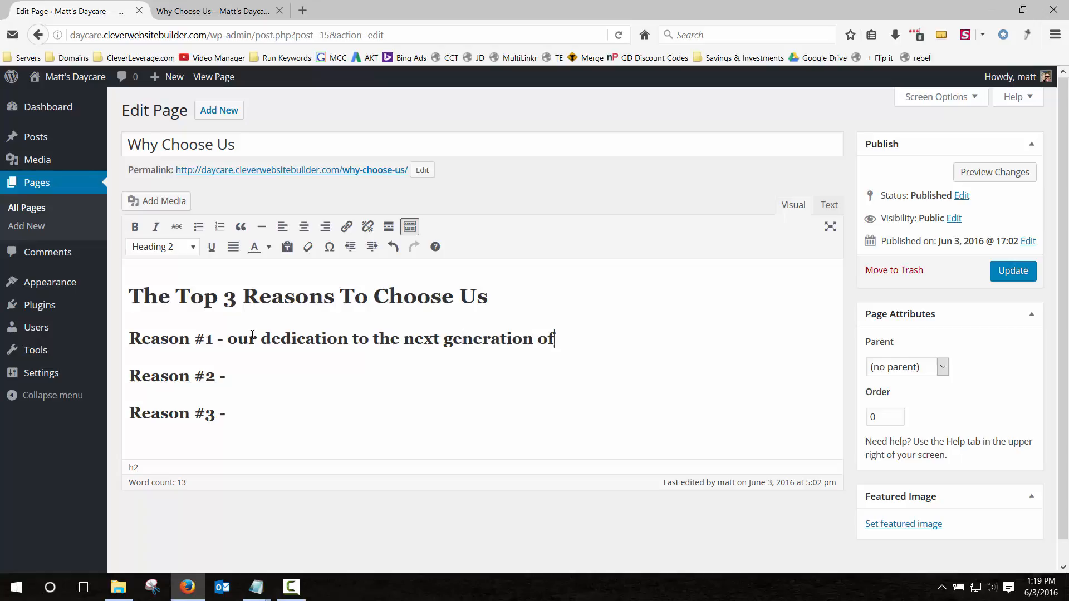
text( our community!)
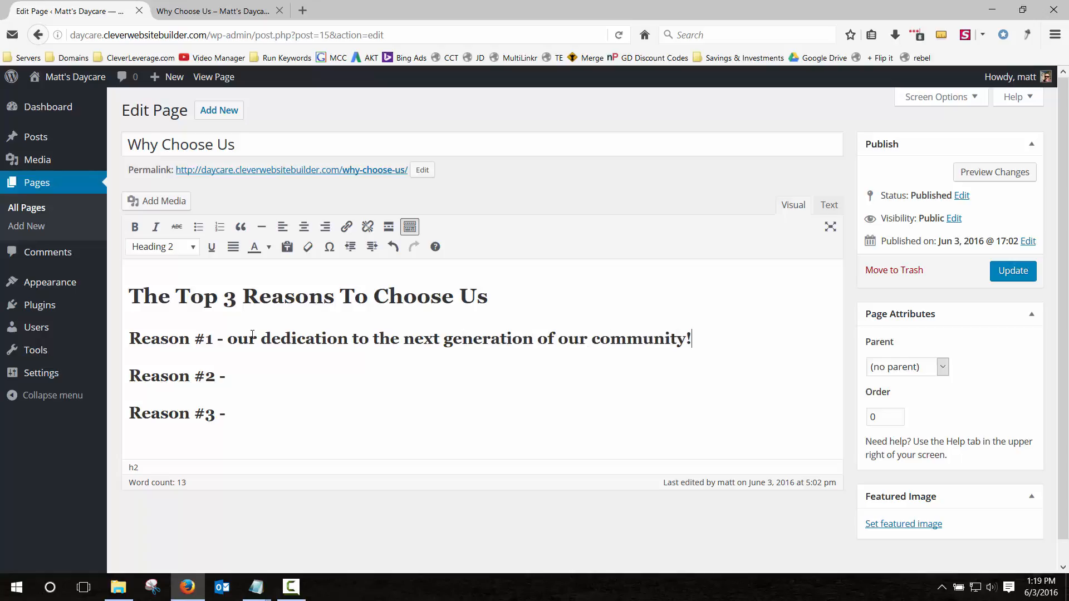
click(247, 379)
text(if it's good enough fo)
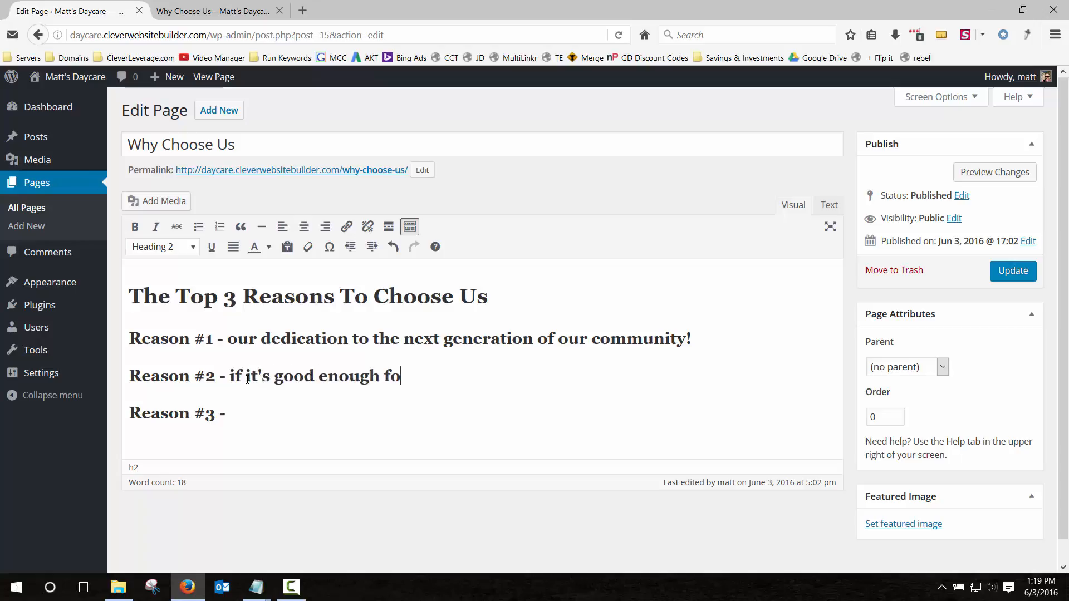
text(r our kids)
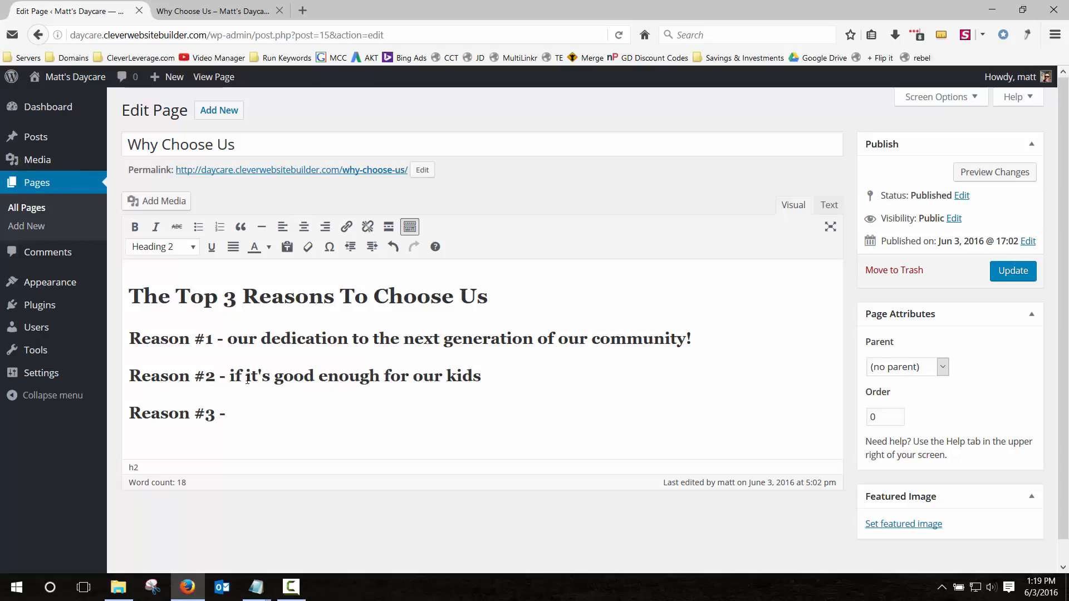
key(BackSpace)
key(BackSpace)
key(BackSpace)
key(BackSpace)
key(BackSpace)
key(BackSpace)
key(BackSpace)
key(BackSpace)
key(BackSpace)
key(BackSpace)
key(BackSpace)
key(BackSpace)
key(BackSpace)
key(BackSpace)
key(BackSpace)
key(BackSpace)
key(BackSpace)
key(BackSpace)
key(BackSpace)
key(BackSpace)
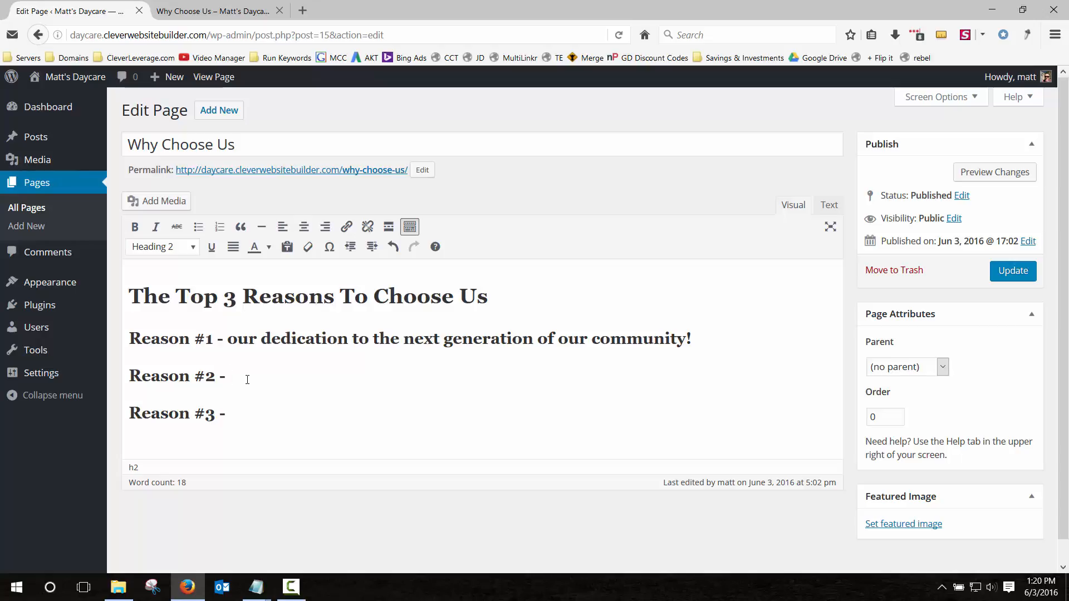
Update the Why Choose Us page and check it live.
click(1002, 273)
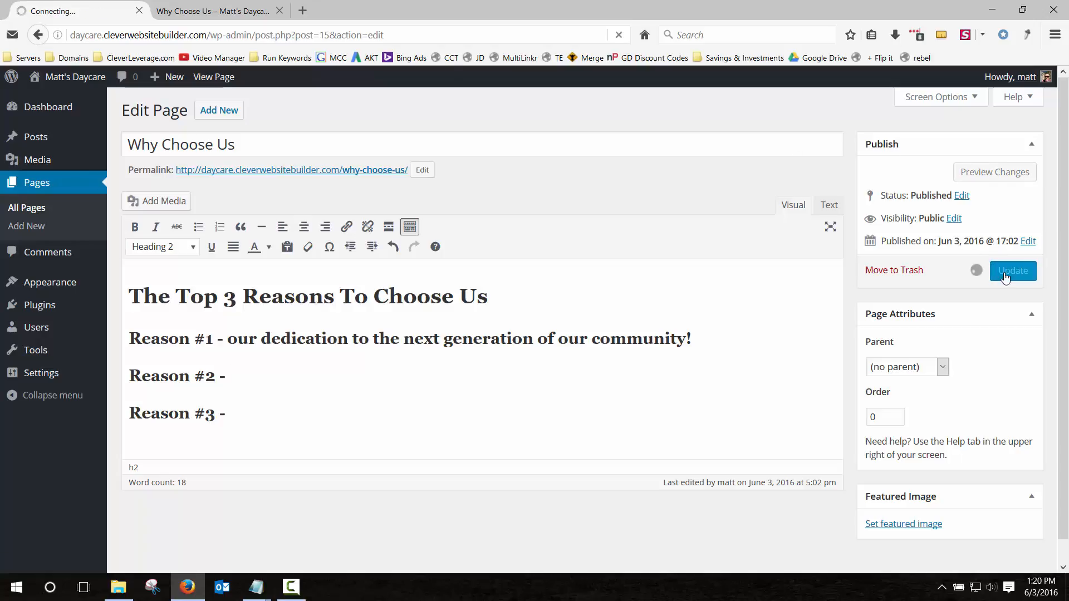
click(247, 9)
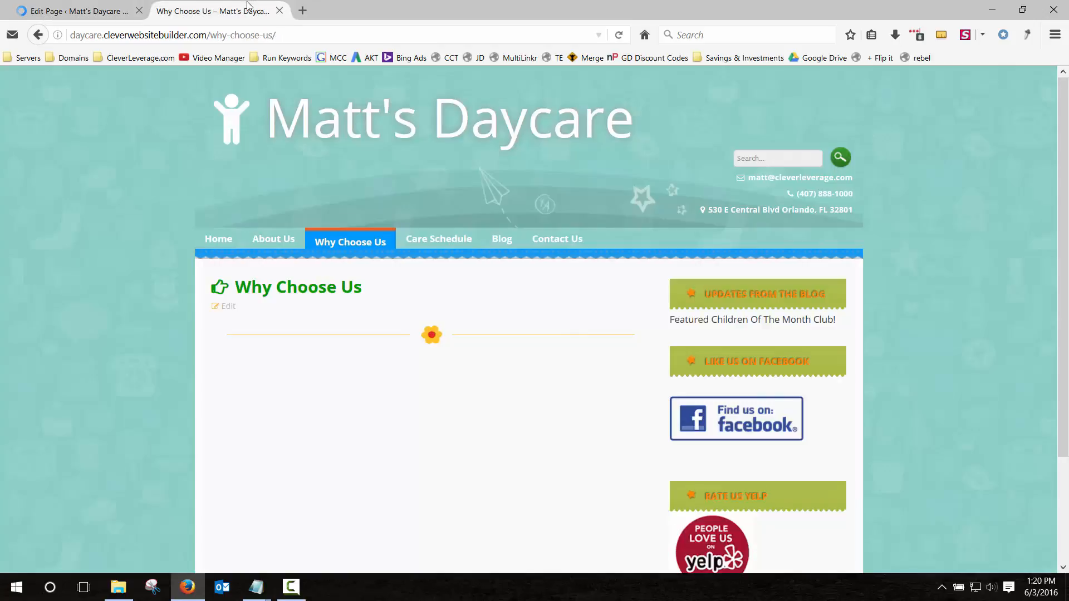
click(625, 36)
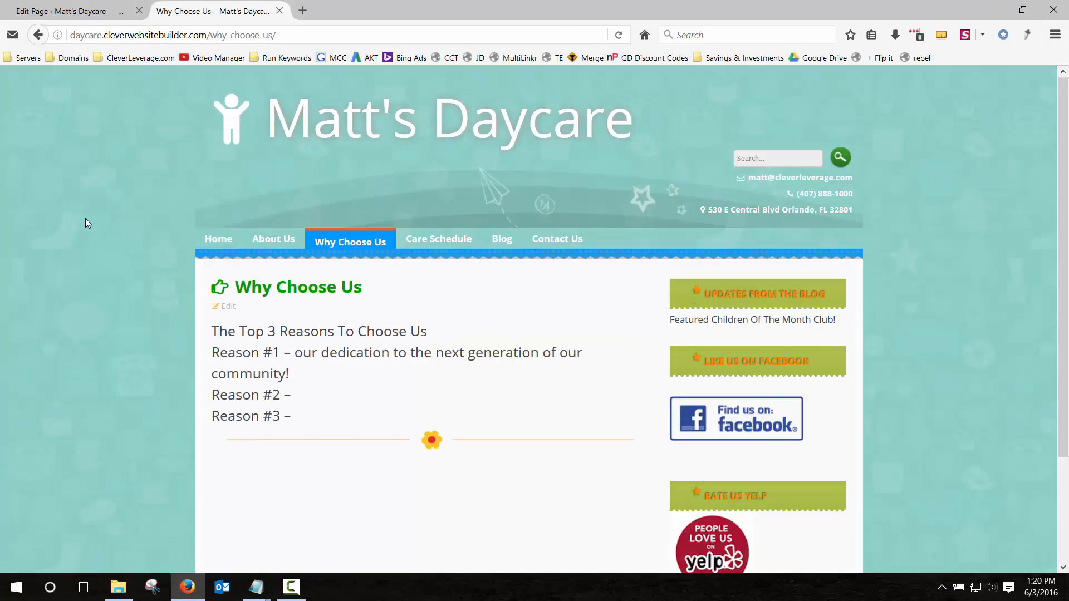
click(83, 12)
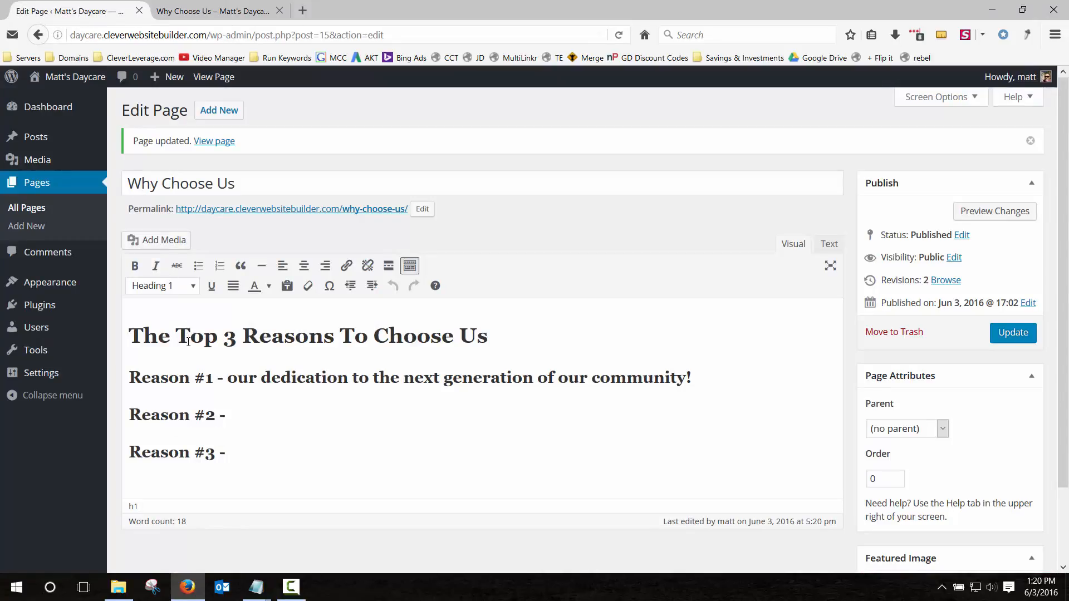
Colour the page's title heading yellow.
triple_click(217, 340)
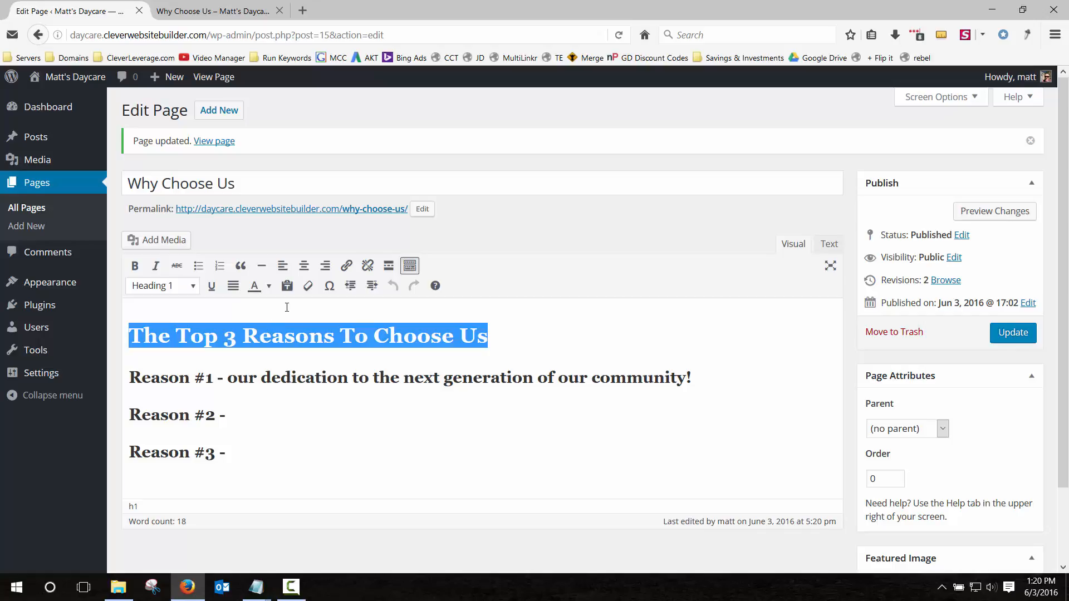
click(270, 288)
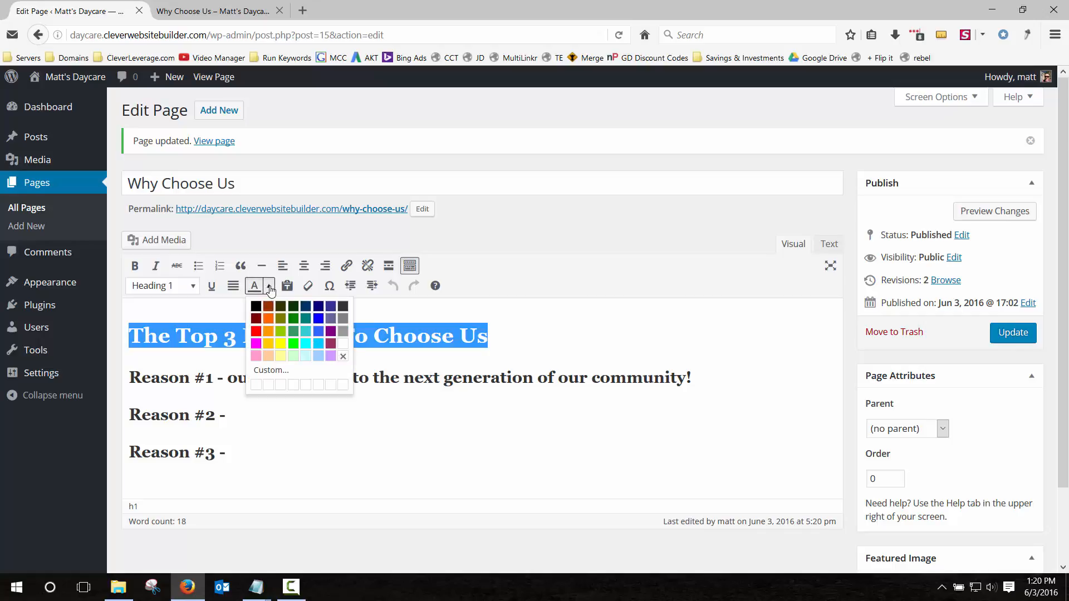
click(283, 345)
click(249, 377)
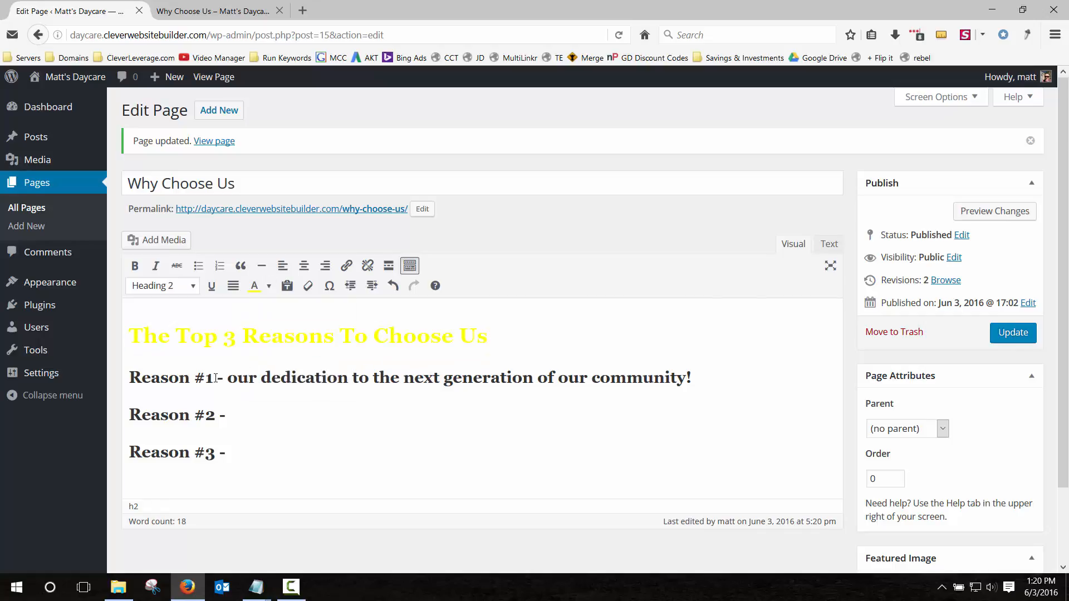
Colour the Reason #1, #2 and #3 labels red.
drag(215, 378, 130, 374)
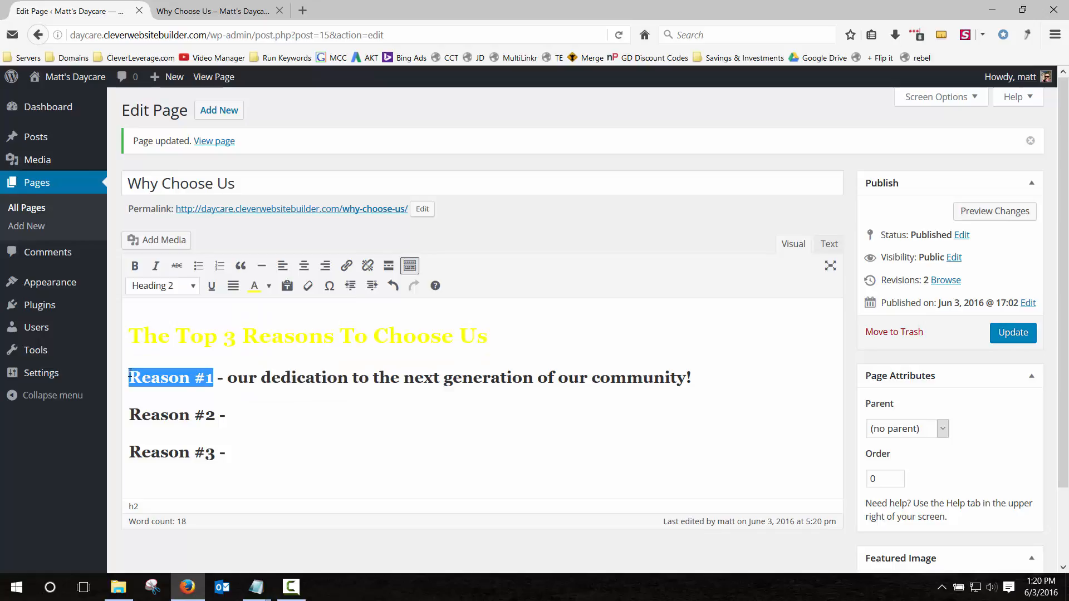
click(270, 287)
click(257, 335)
drag(218, 415, 129, 416)
click(270, 286)
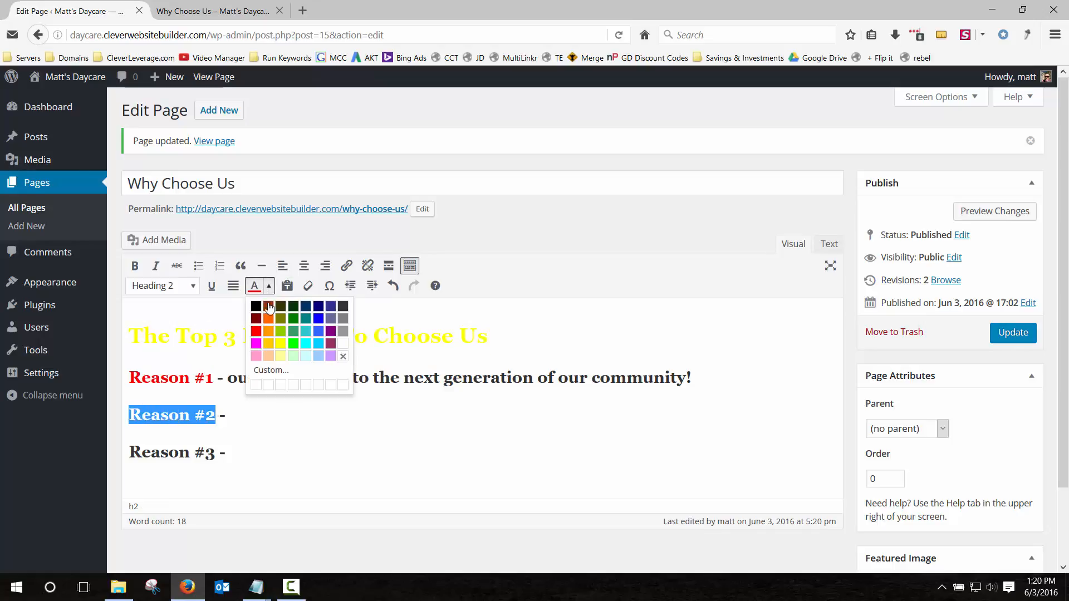
click(256, 332)
drag(217, 452, 130, 454)
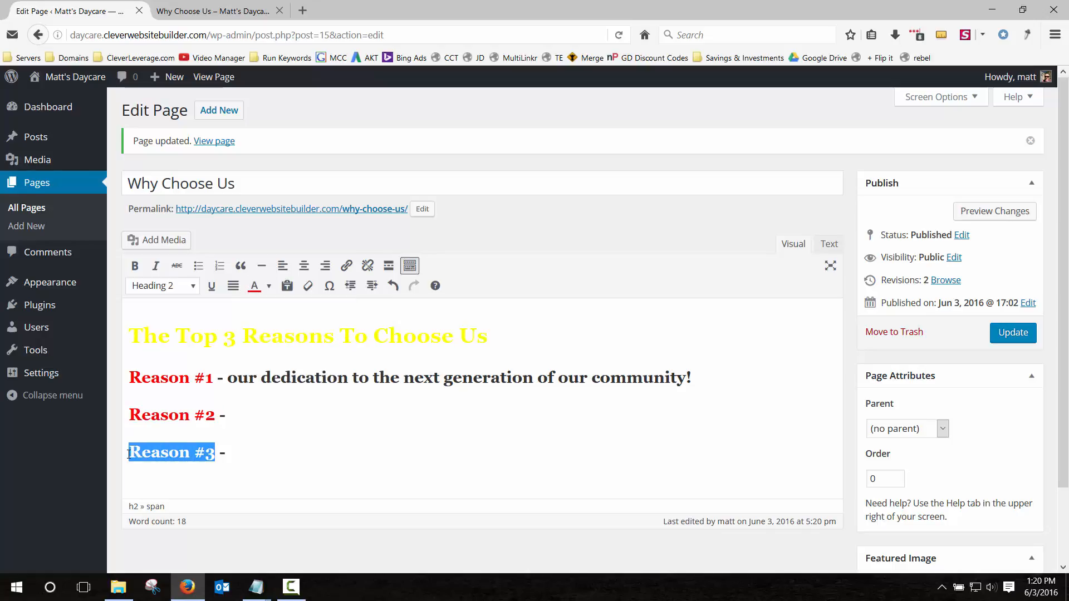
click(268, 290)
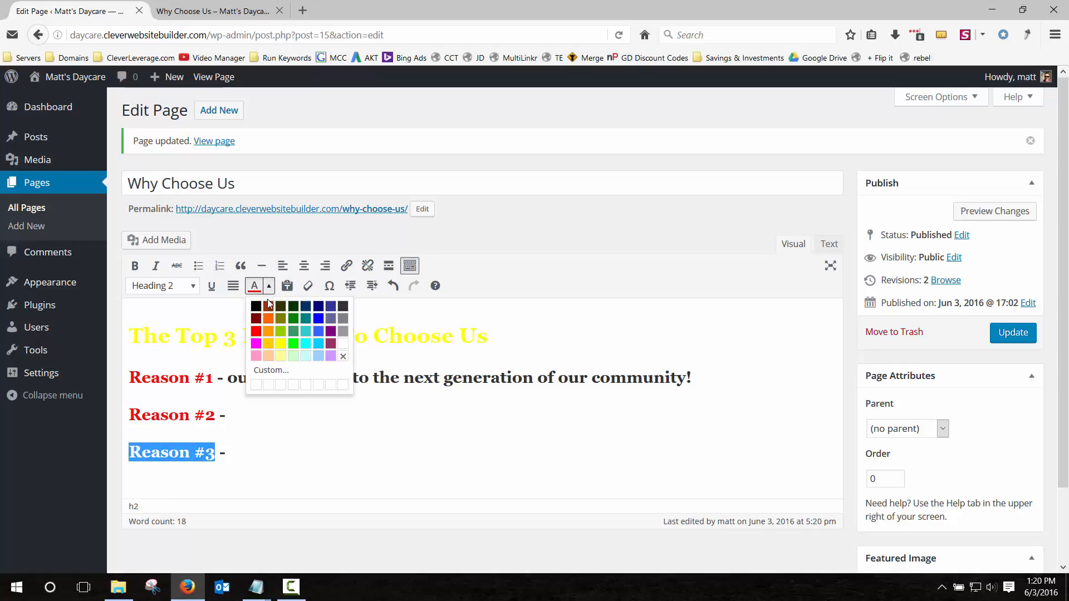
click(256, 335)
click(737, 380)
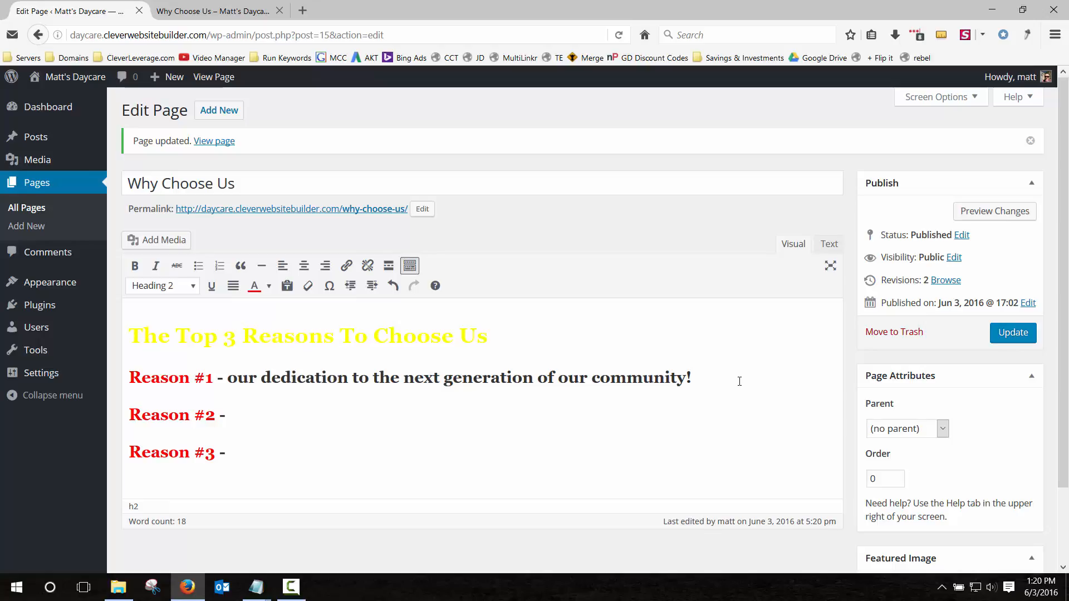
key(Return)
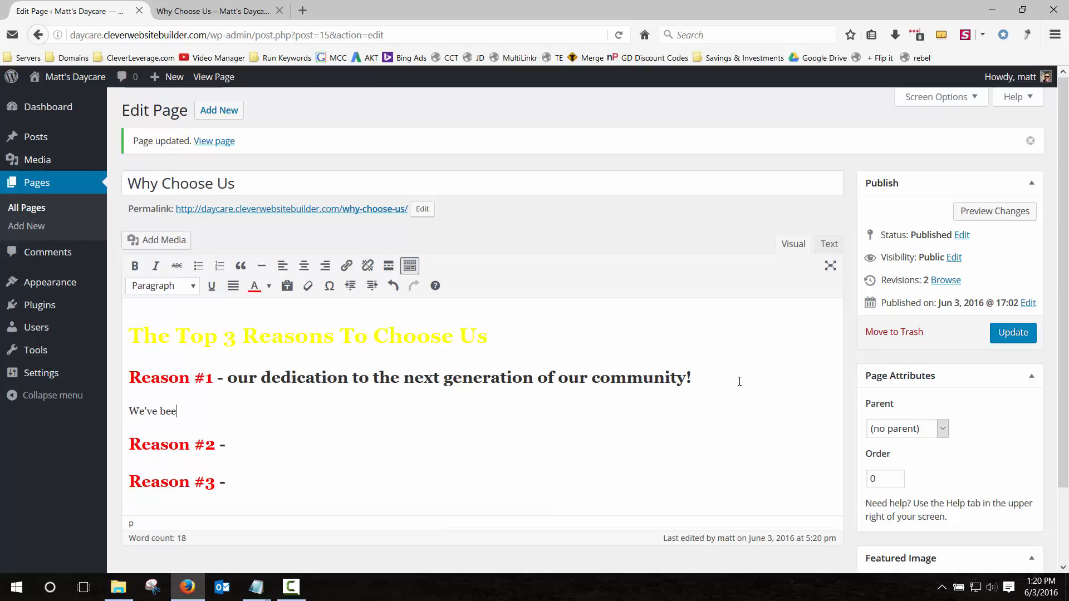
Add the award sentence about Orlando's #1 child care facility under Reason #1, update, and check live.
text(We've been awarded as the number #)
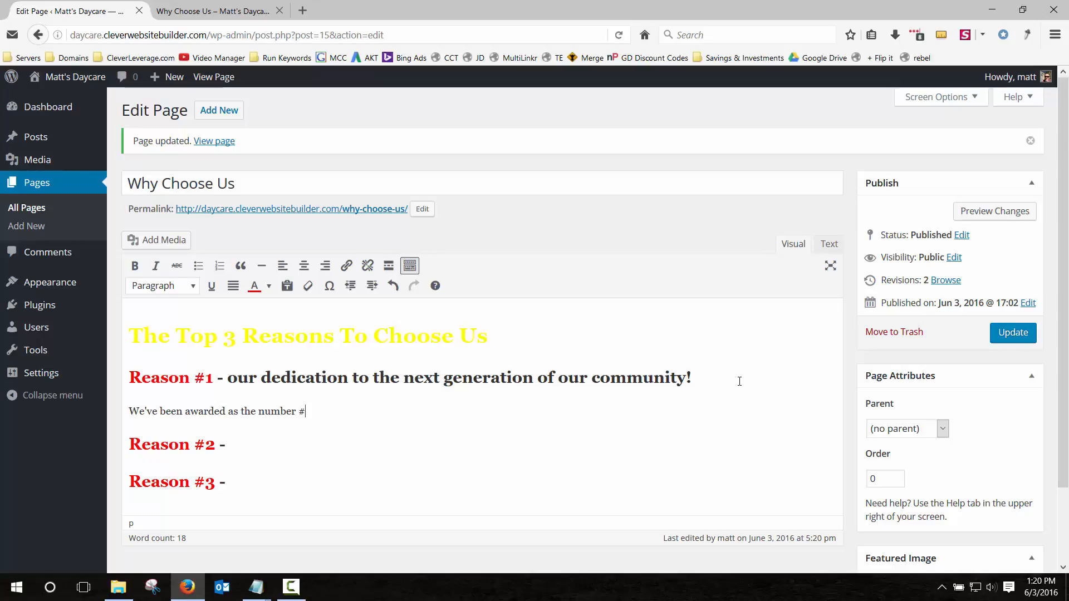
text(1 chiul)
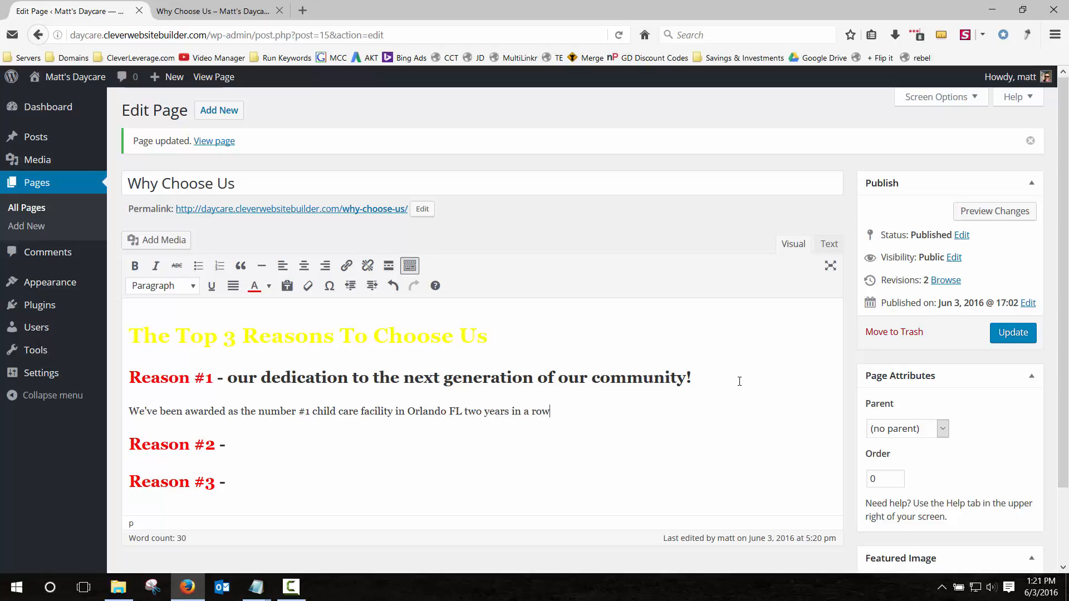
click(1011, 341)
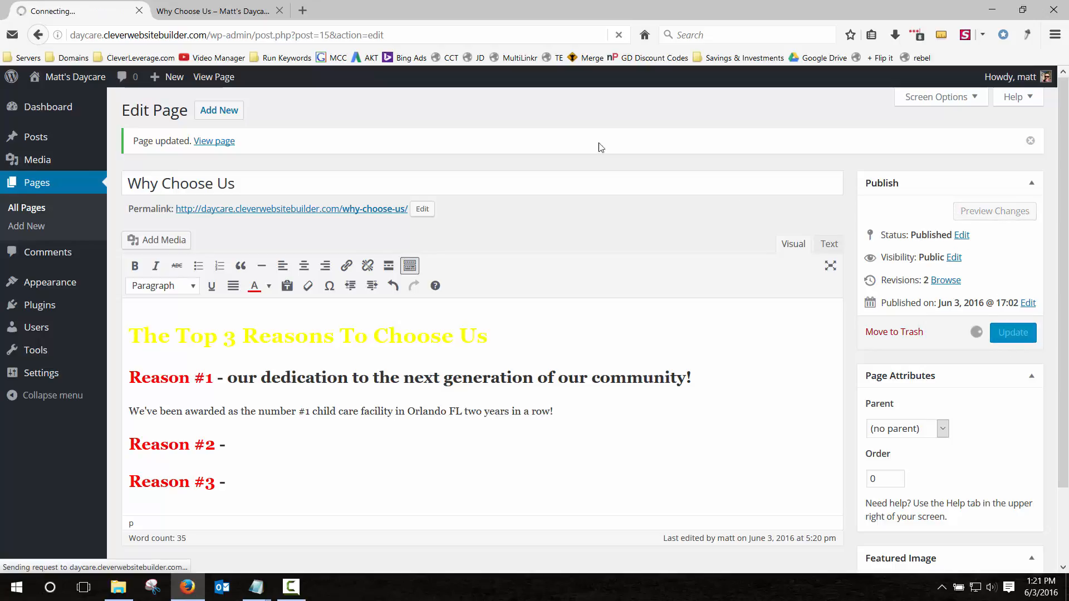
click(238, 12)
key(F5)
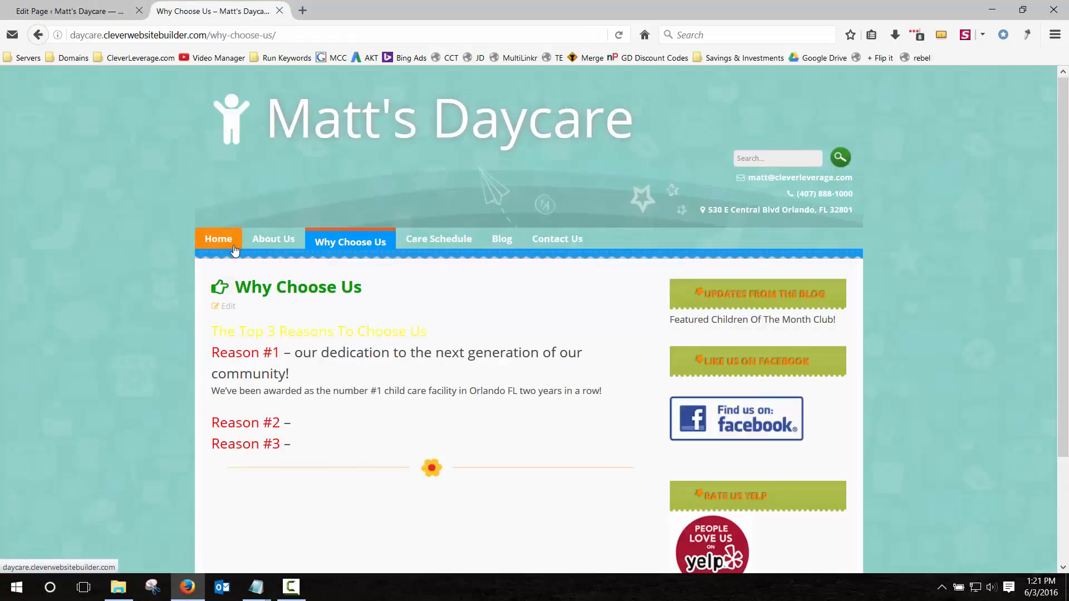
mouse_move(275, 331)
mouse_down()
mouse_move(401, 332)
mouse_move(263, 333)
mouse_up()
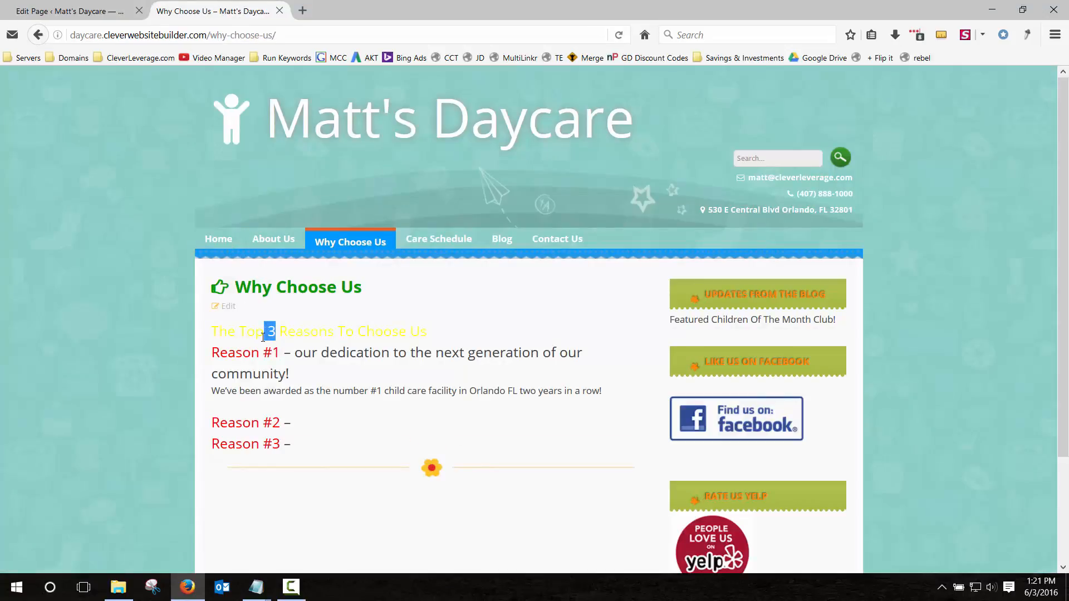
click(263, 336)
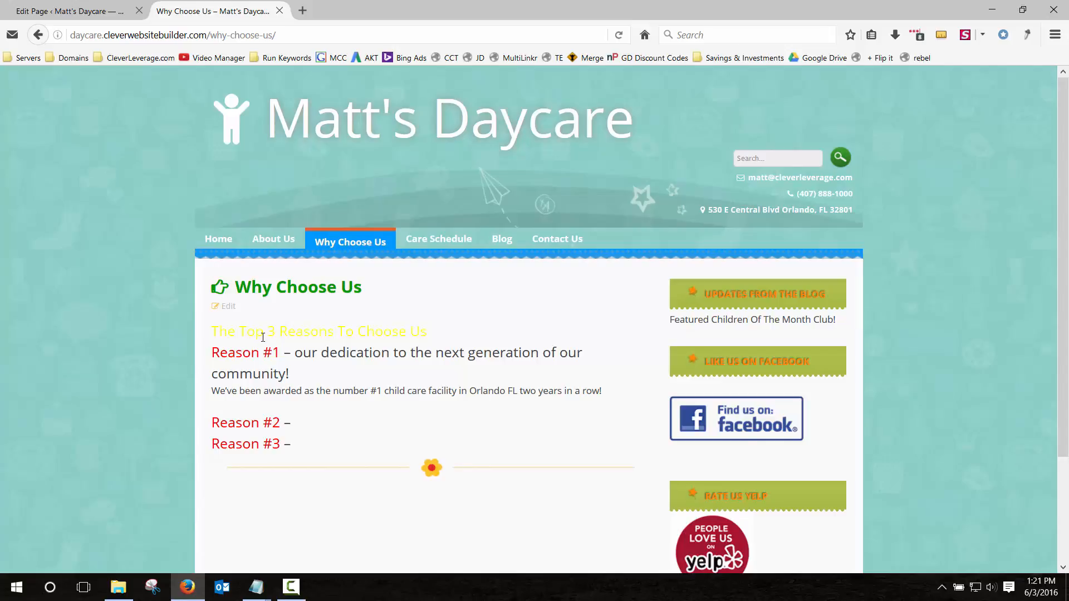
click(81, 10)
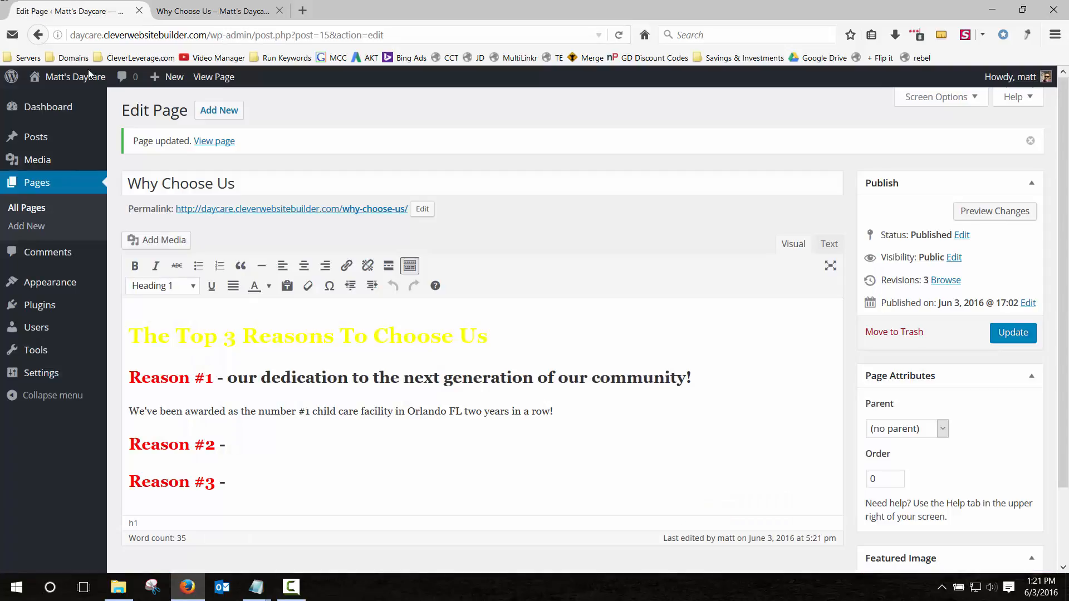
Centre the title heading, colour it amber, update the page and reload the live view.
triple_click(260, 344)
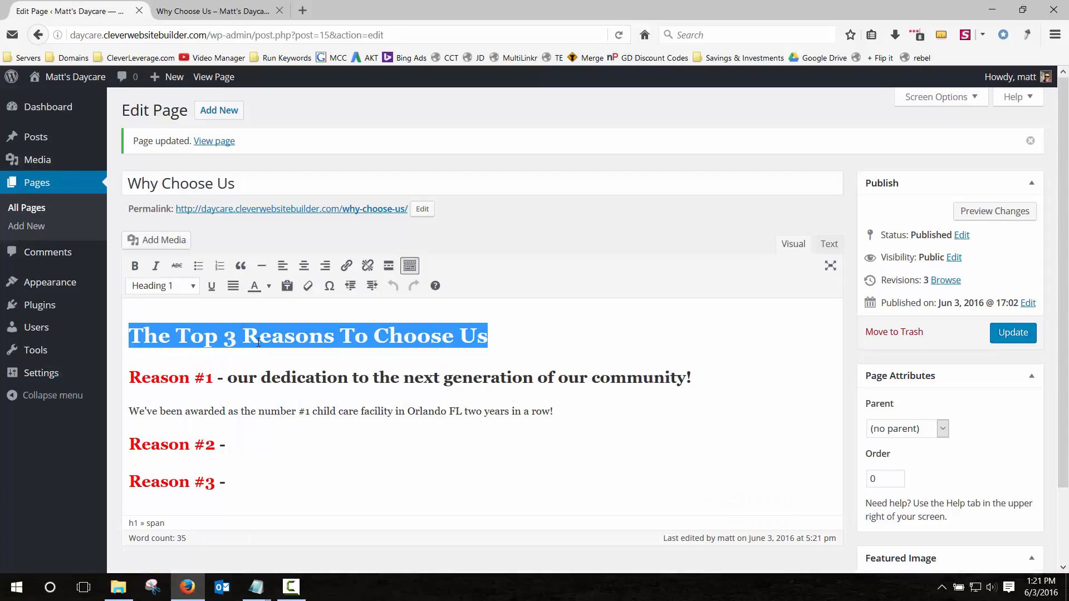
click(303, 265)
click(271, 285)
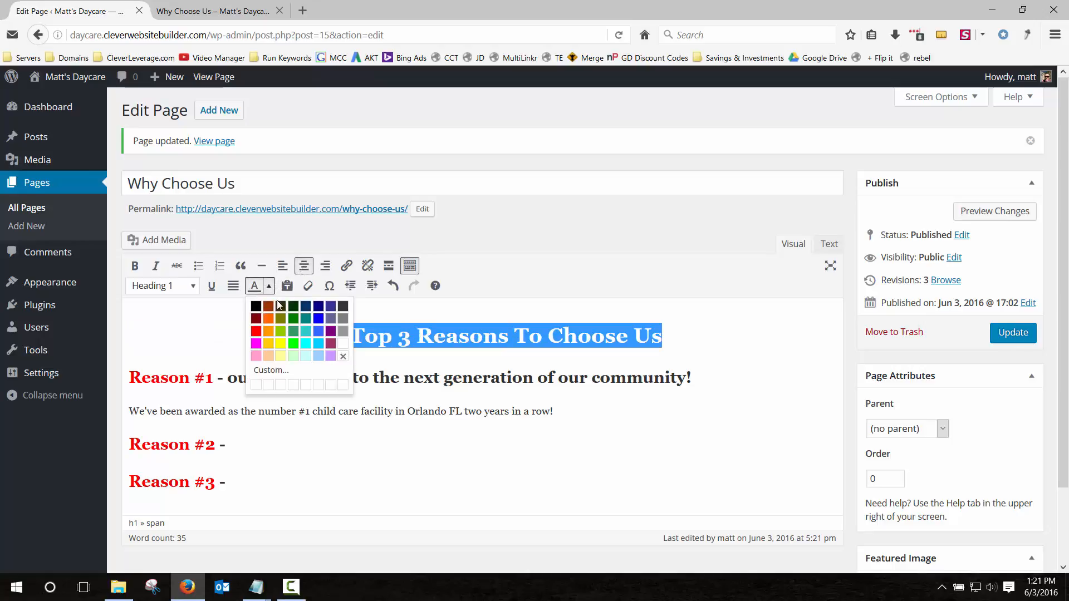
click(270, 337)
click(1013, 332)
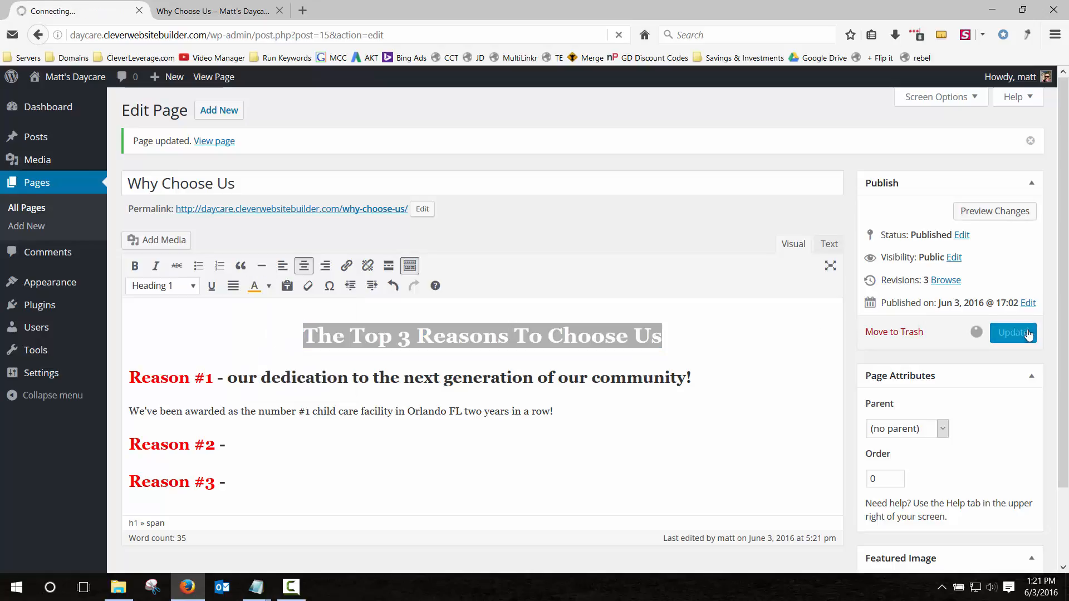
click(217, 10)
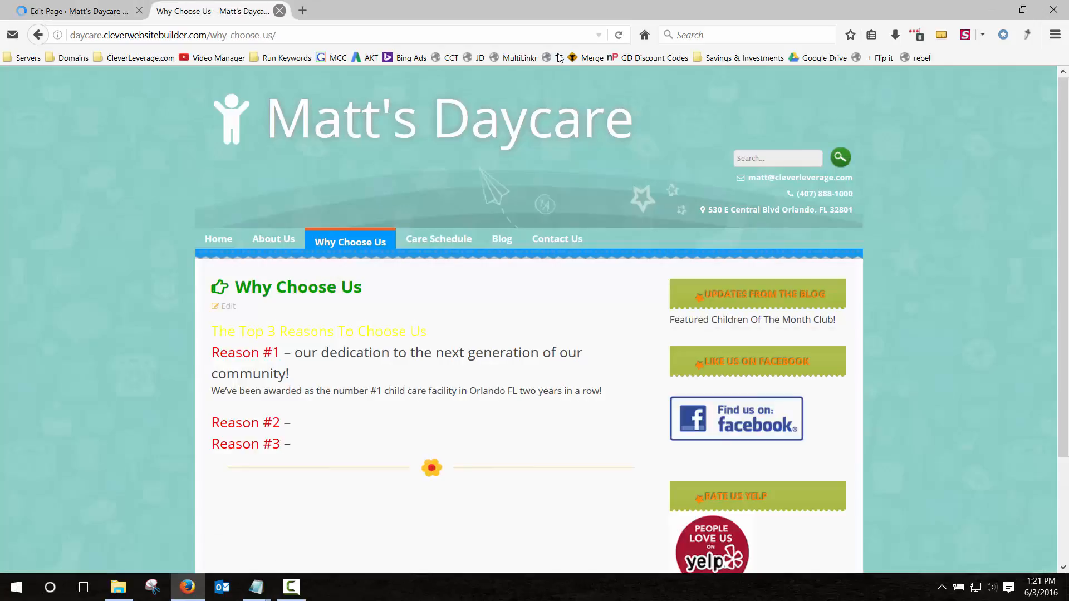
click(619, 35)
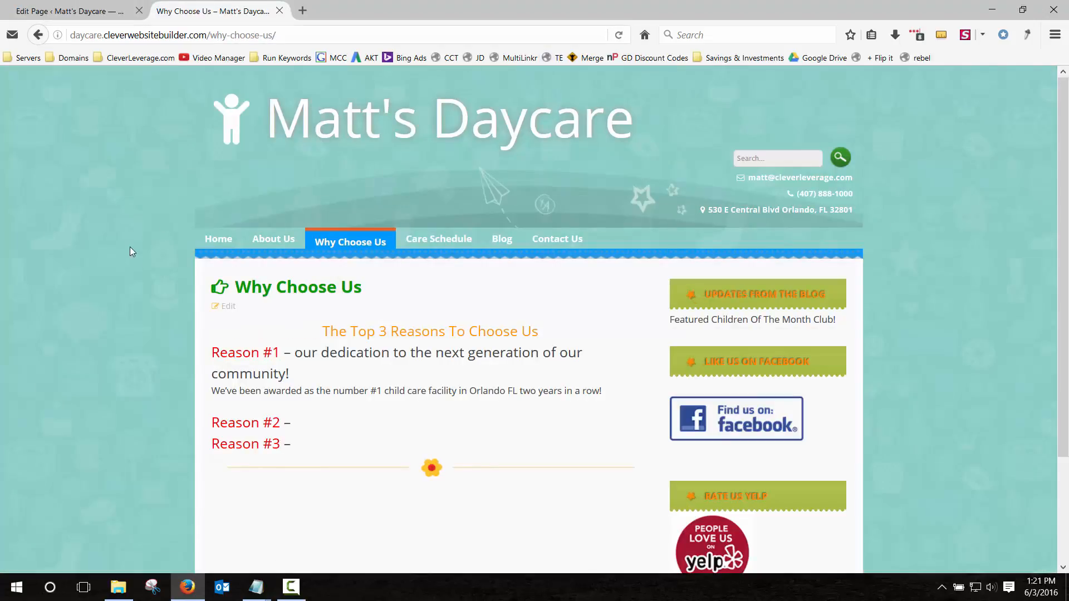
Add blank lines between the heading and Reason lines, update, and recheck the live page.
click(111, 11)
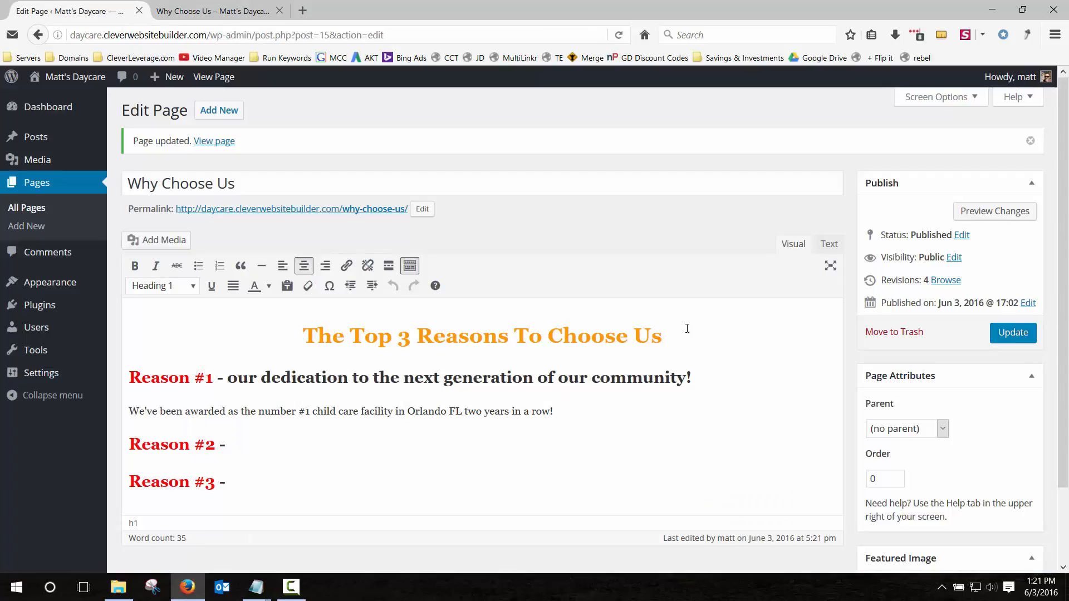
key(Return)
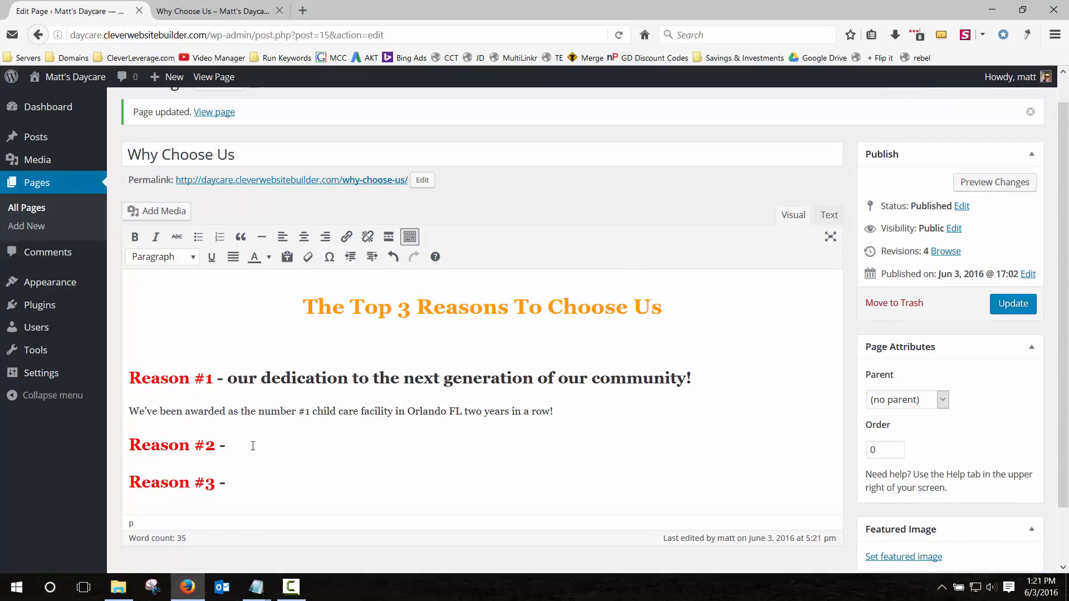
key(Return)
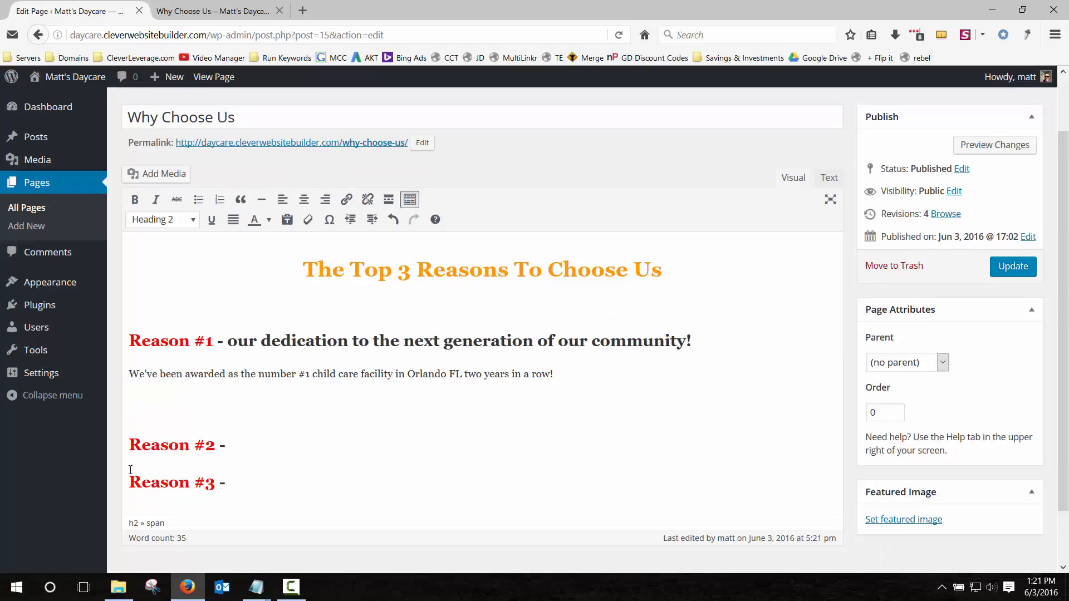
key(Return)
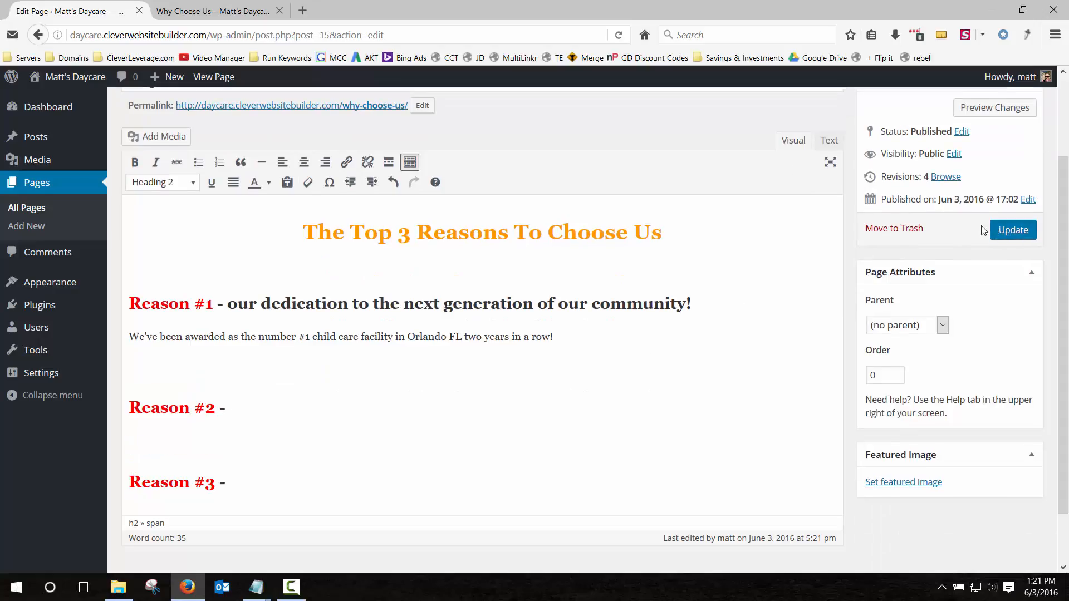
click(1013, 228)
click(252, 11)
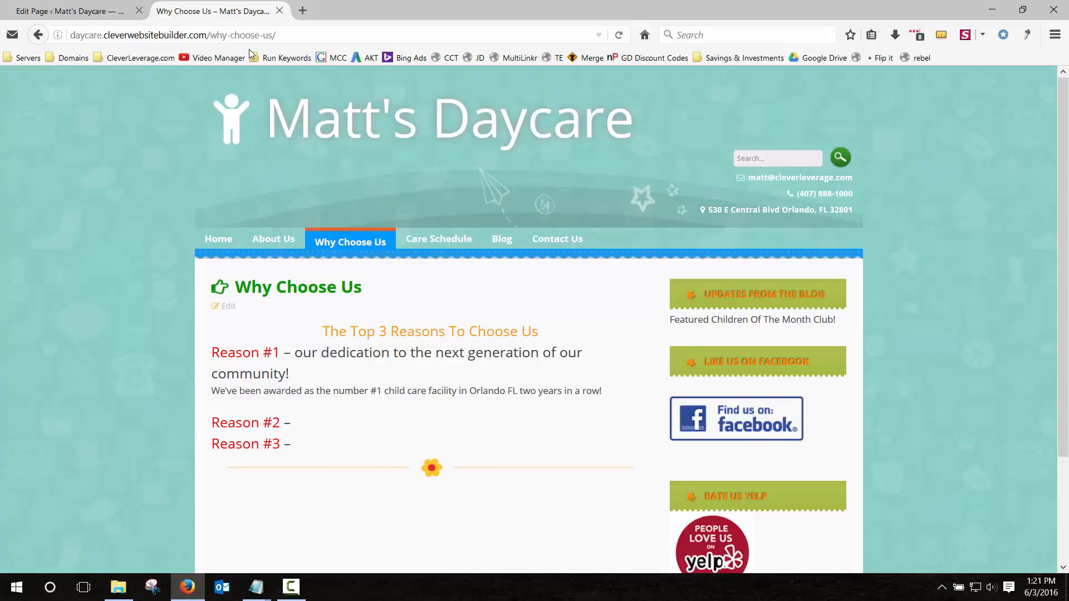
key(F5)
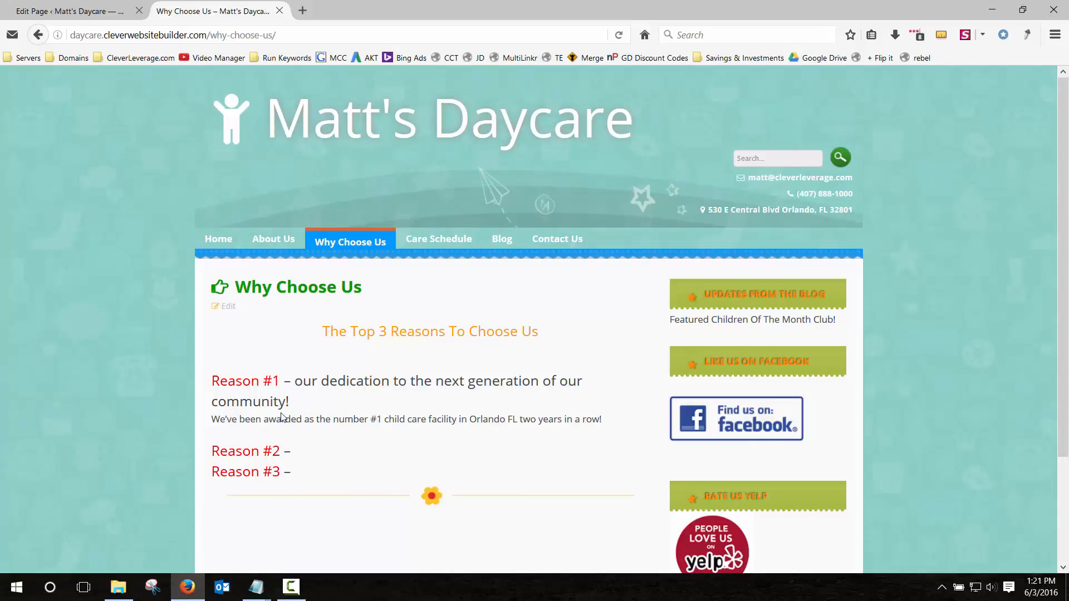
drag(218, 419, 598, 421)
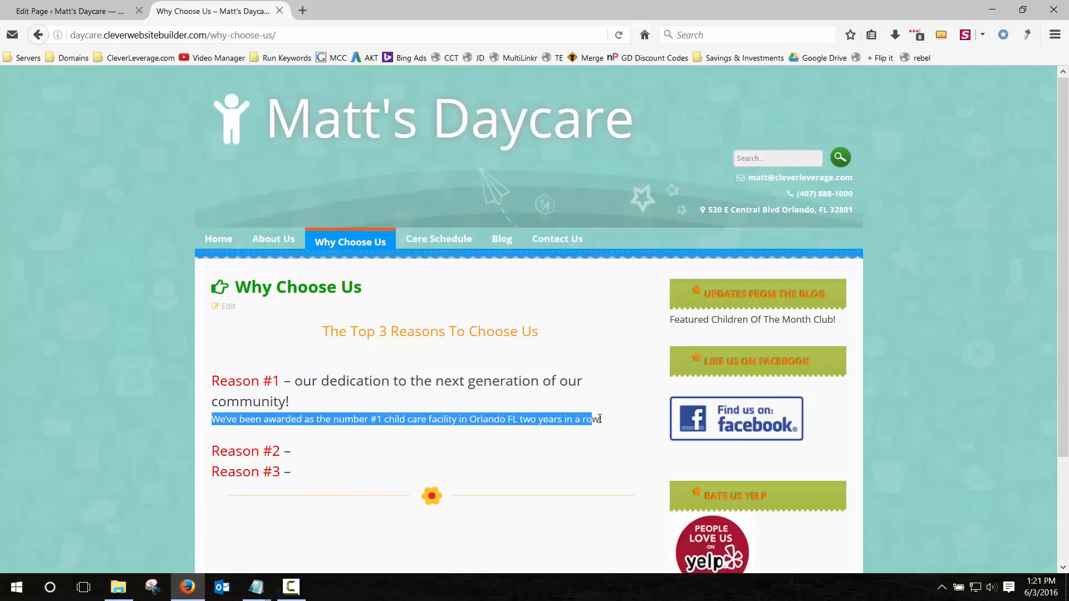
click(591, 433)
click(70, 10)
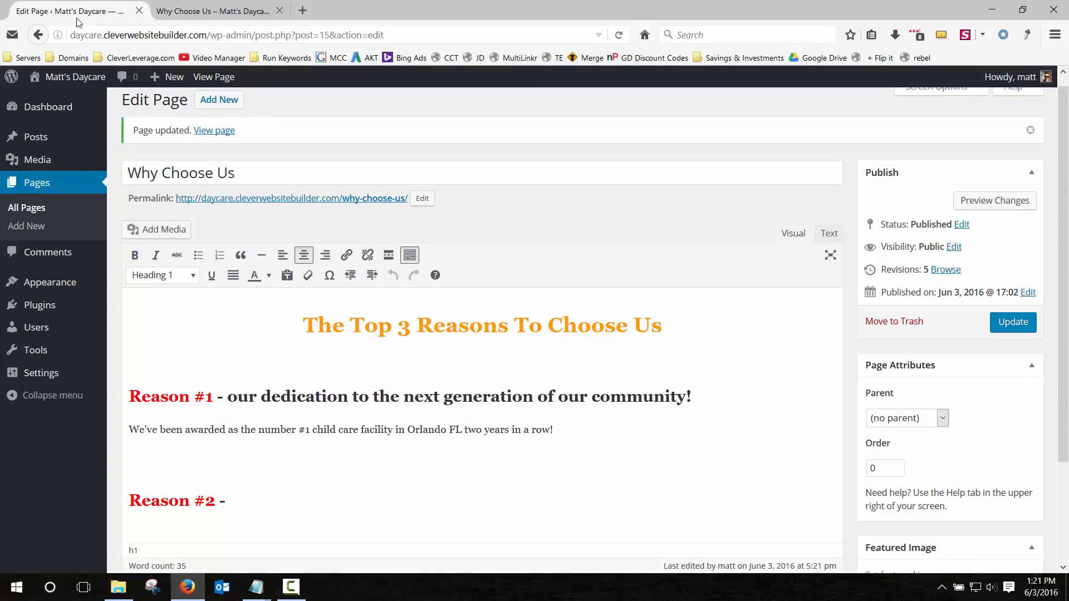
Insert the yelp badge at full size before the award sentence and update the page.
click(130, 430)
click(150, 228)
click(200, 225)
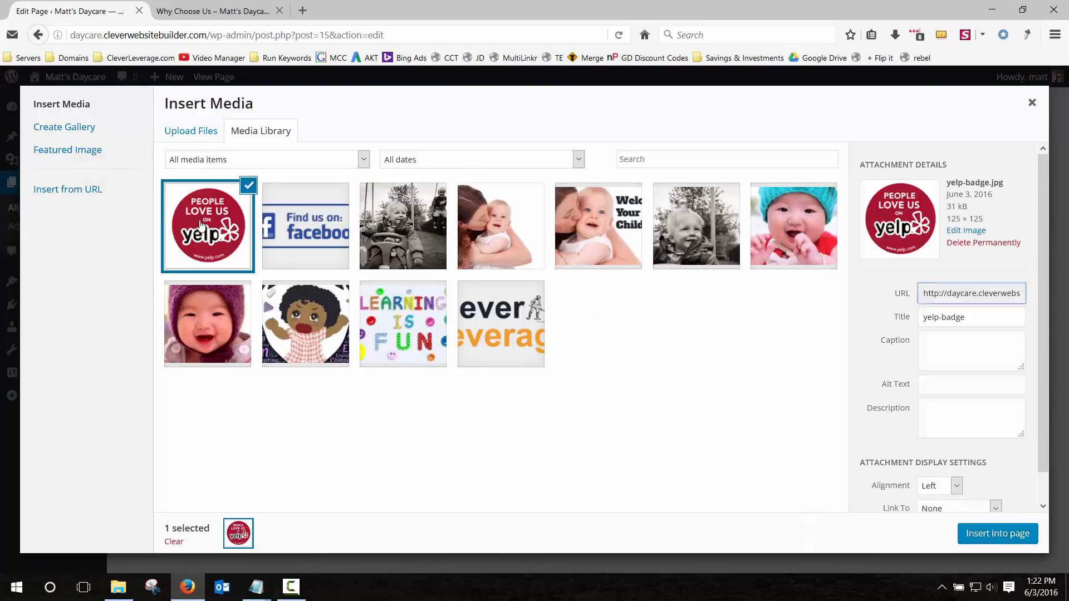
scroll(951, 459, down, 1)
click(966, 503)
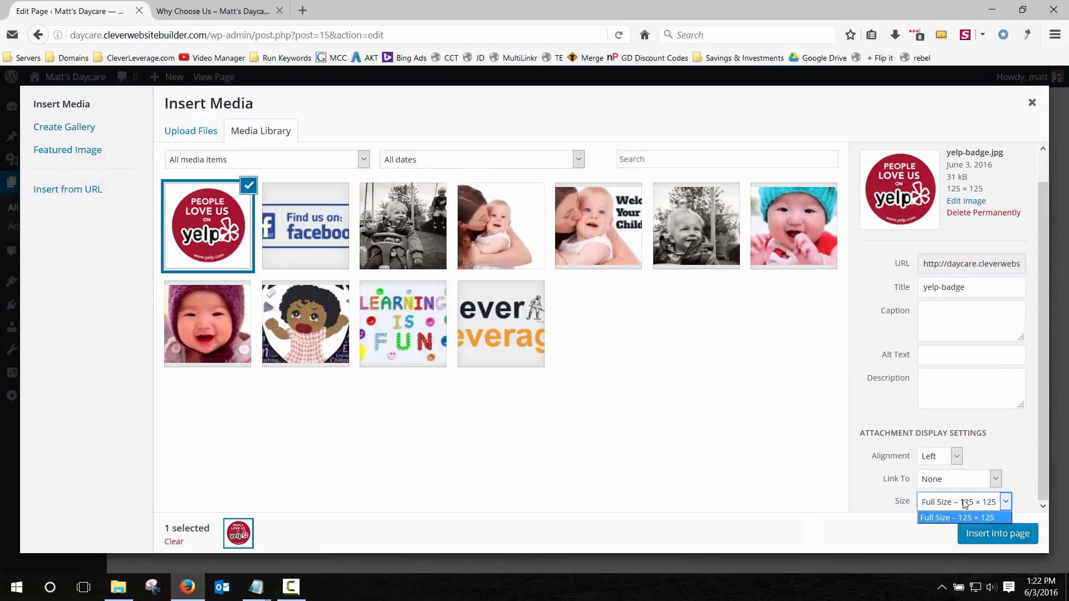
click(966, 505)
click(982, 534)
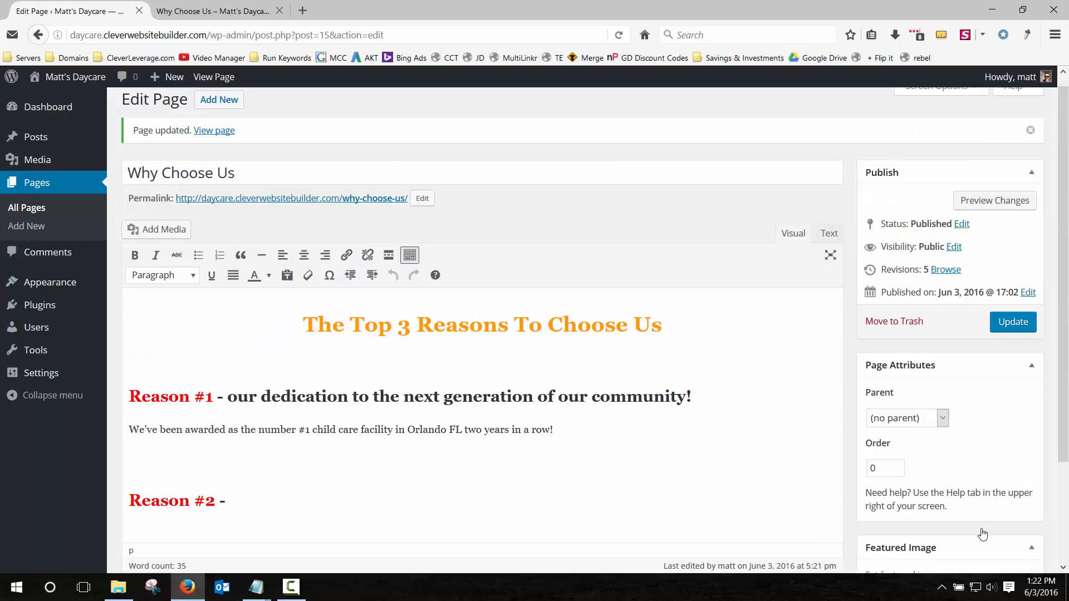
click(1010, 333)
click(210, 11)
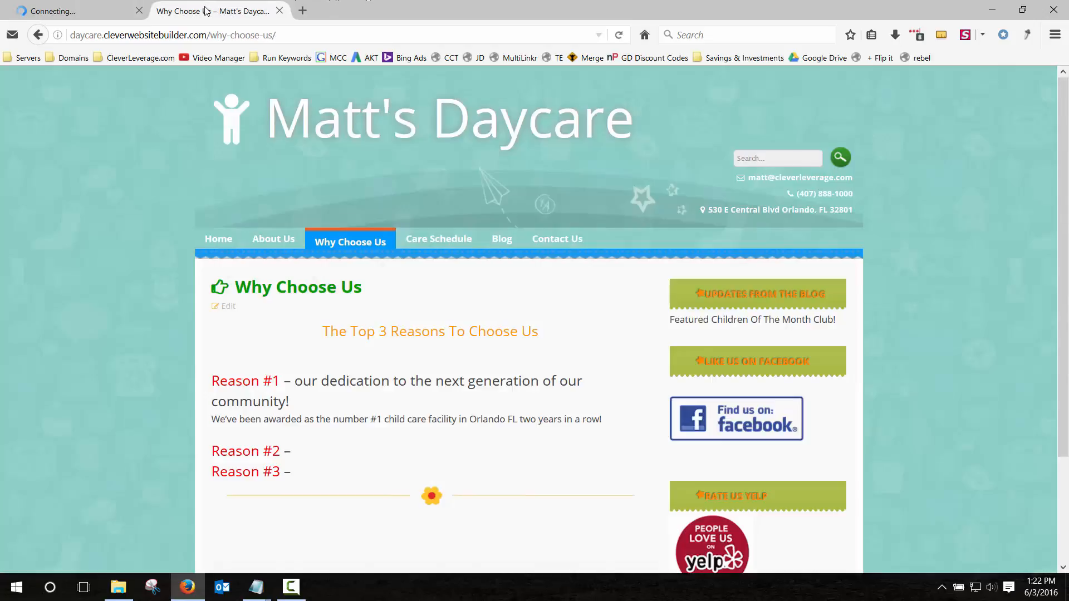
key(F5)
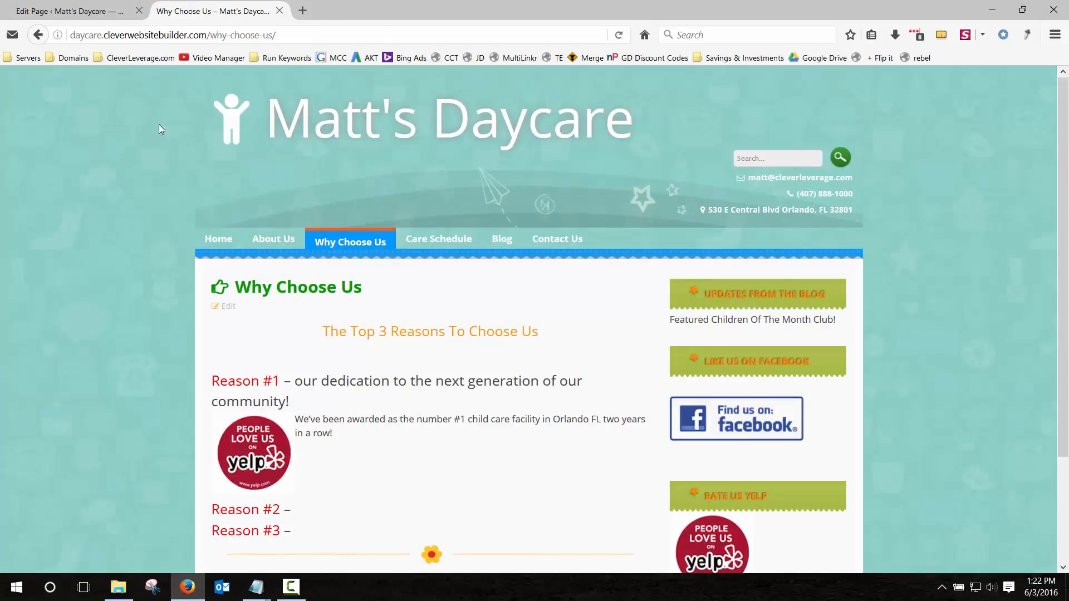
Drag the yelp badge beside the Reason #1 heading, update, and recheck the live page.
click(101, 11)
drag(165, 483, 131, 397)
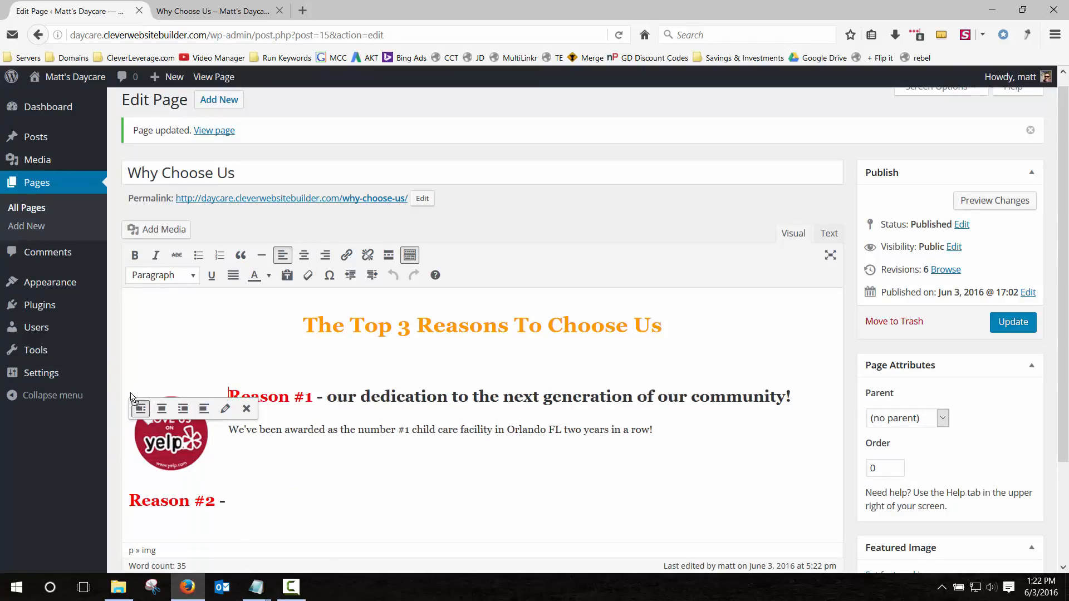
click(1013, 322)
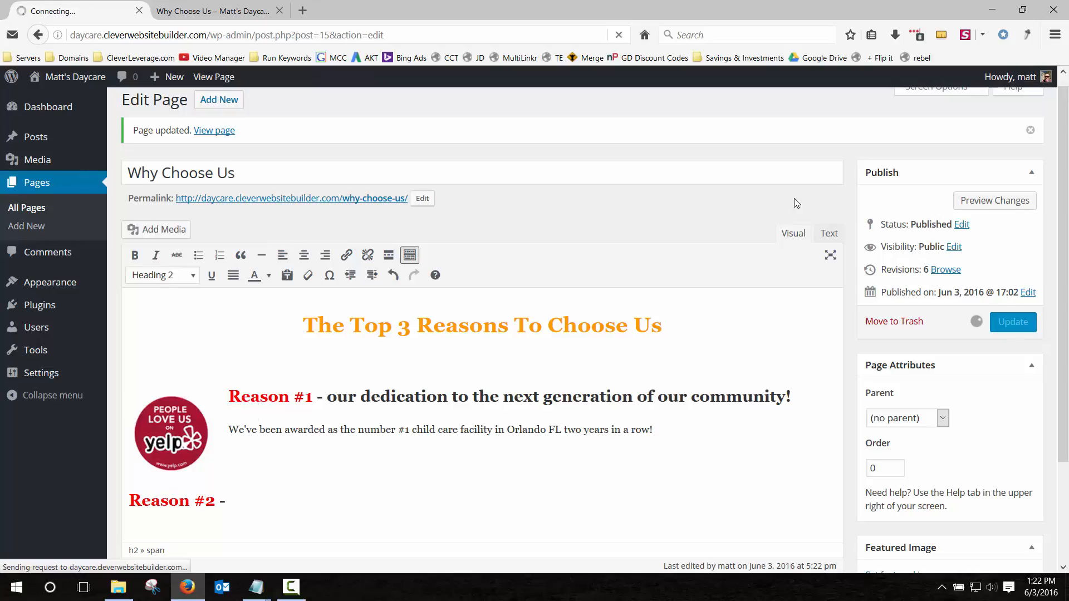
click(249, 10)
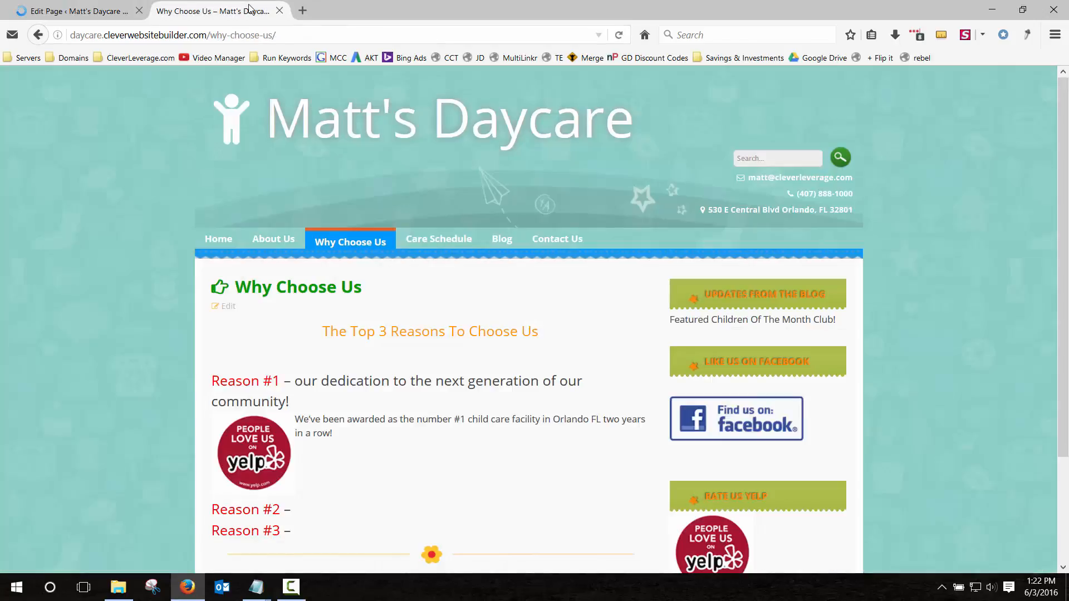
key(F5)
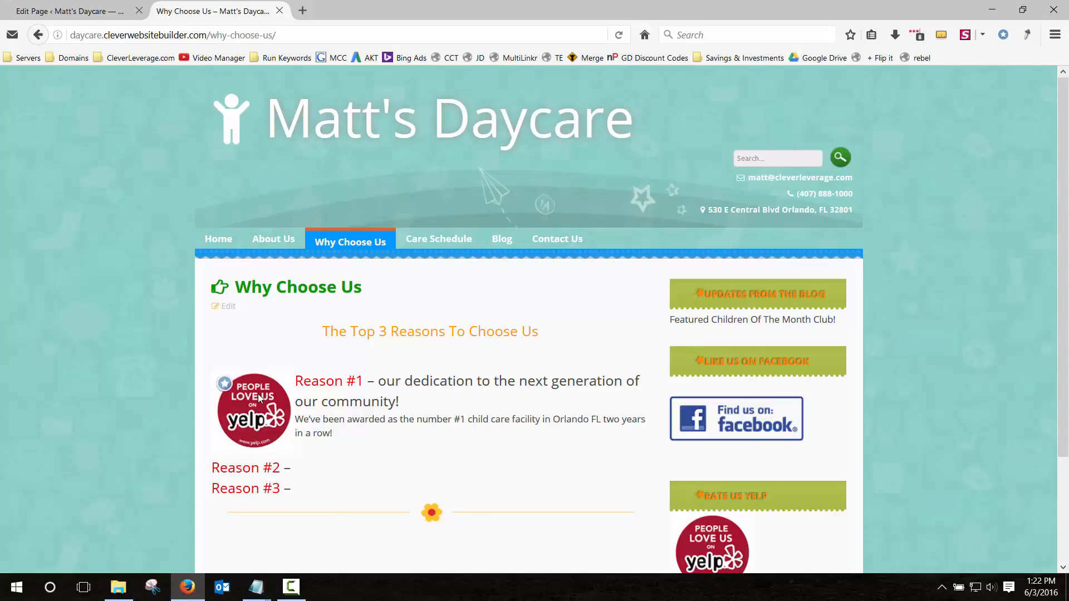
click(70, 11)
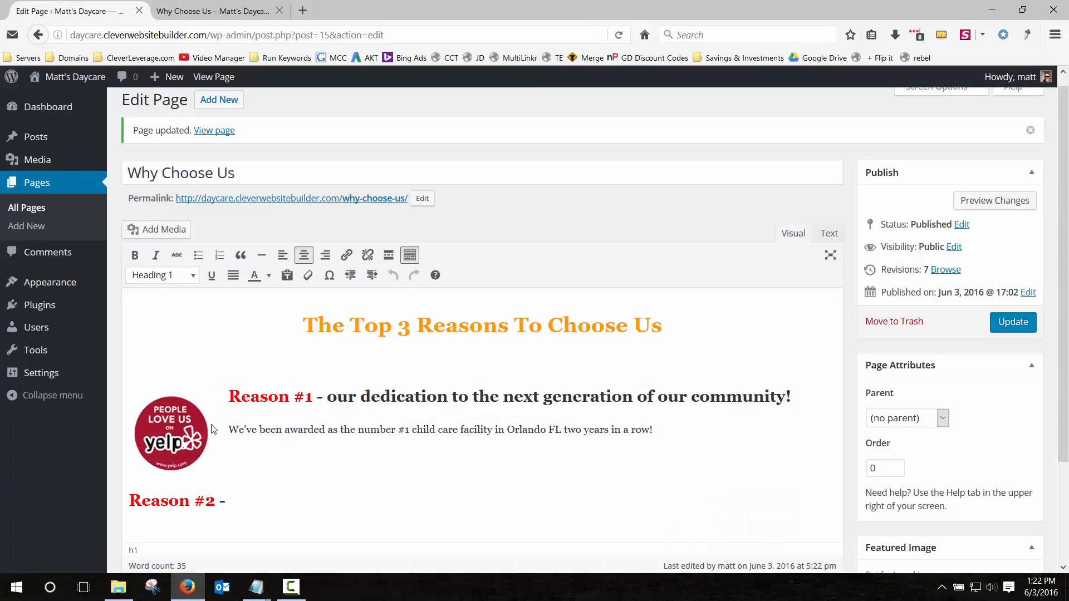
Insert the Find us on facebook image at Thumbnail 150 × 125 beside Reason #2 and preview it.
scroll(211, 430, down, 5)
click(129, 346)
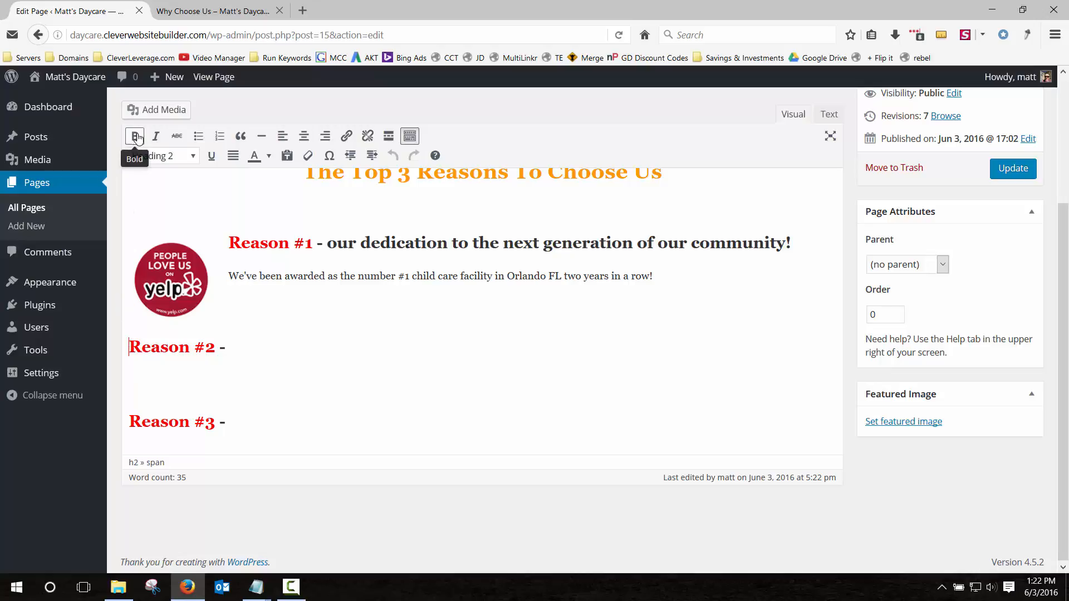
click(167, 113)
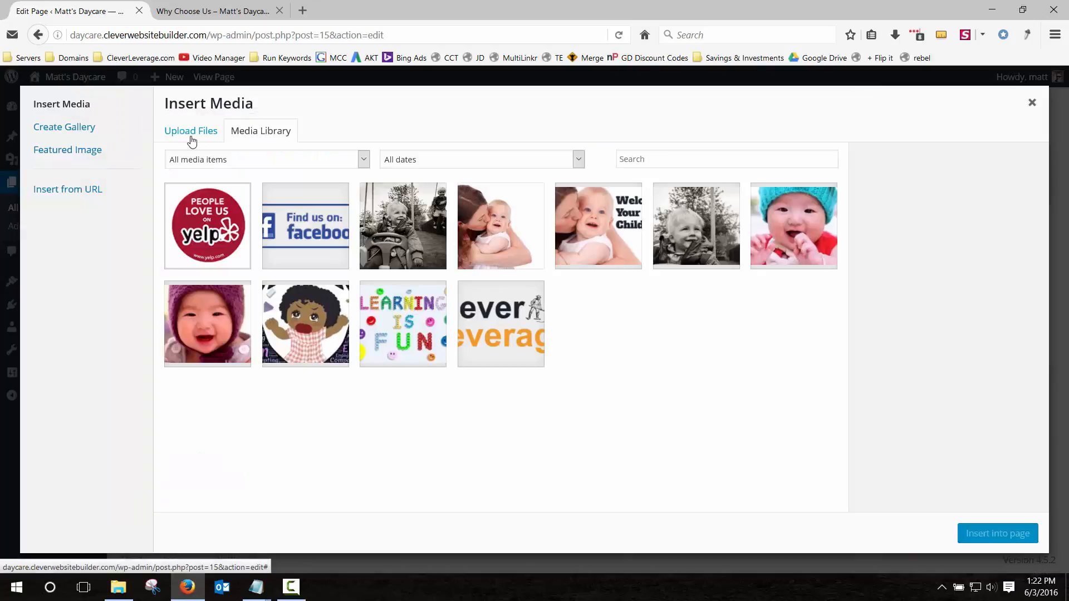
click(305, 225)
scroll(928, 456, down, 3)
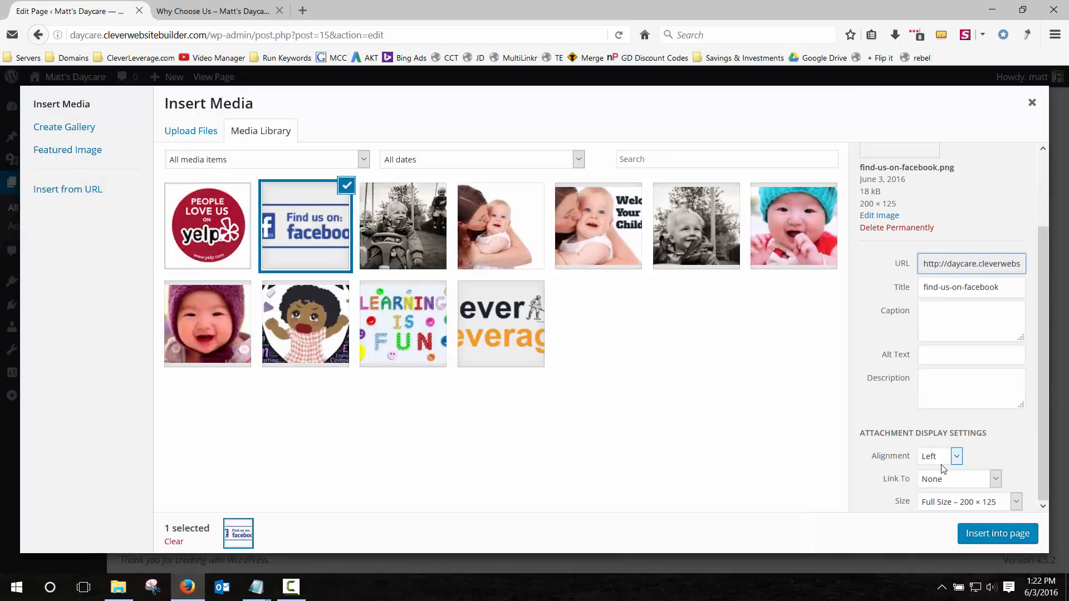
click(969, 501)
click(968, 516)
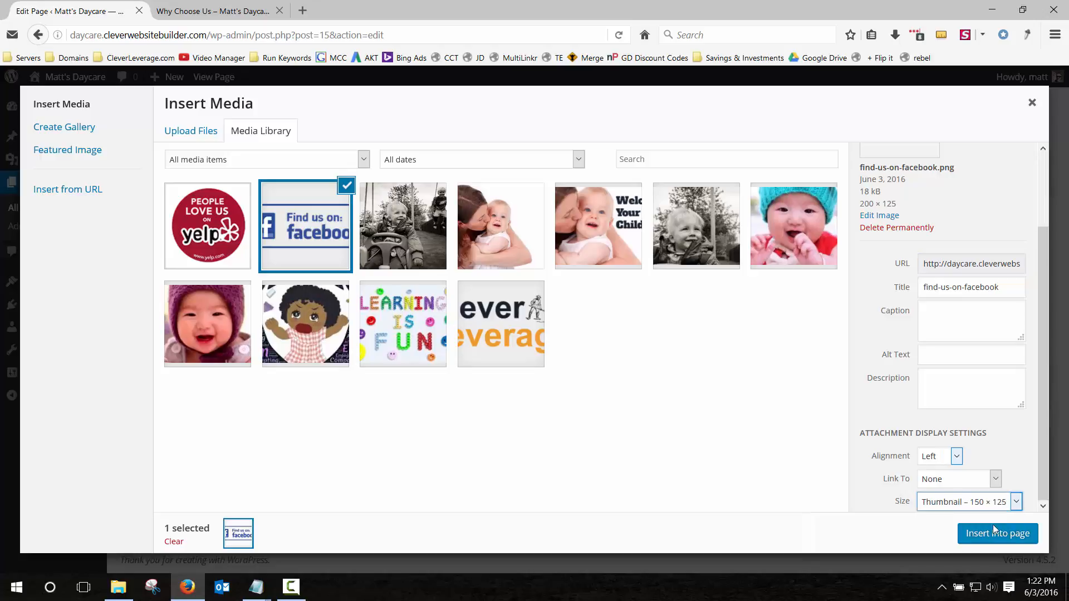
click(998, 534)
click(1012, 168)
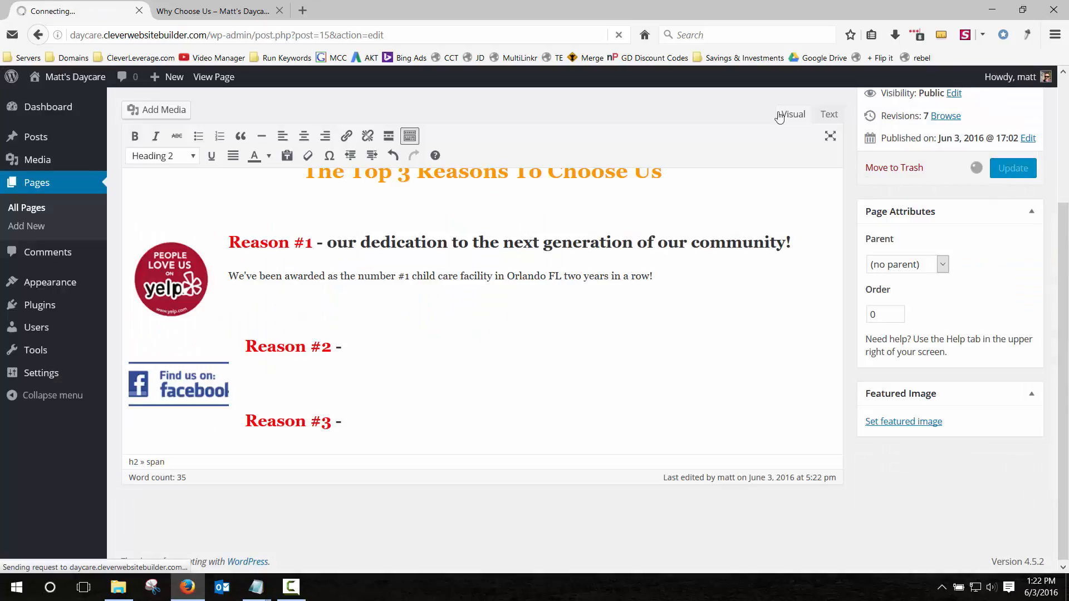
click(226, 8)
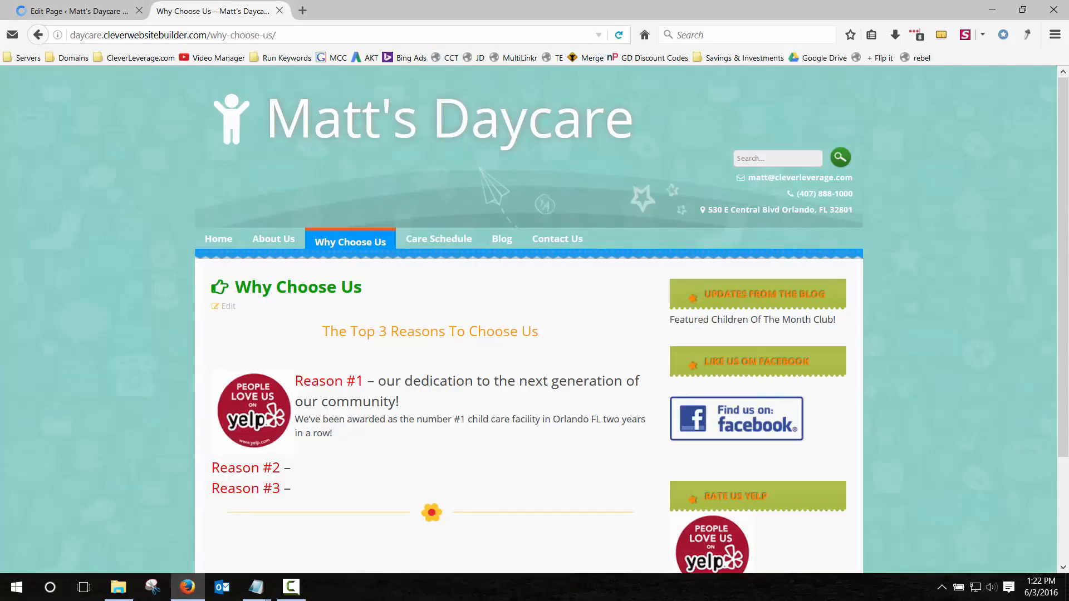
click(618, 35)
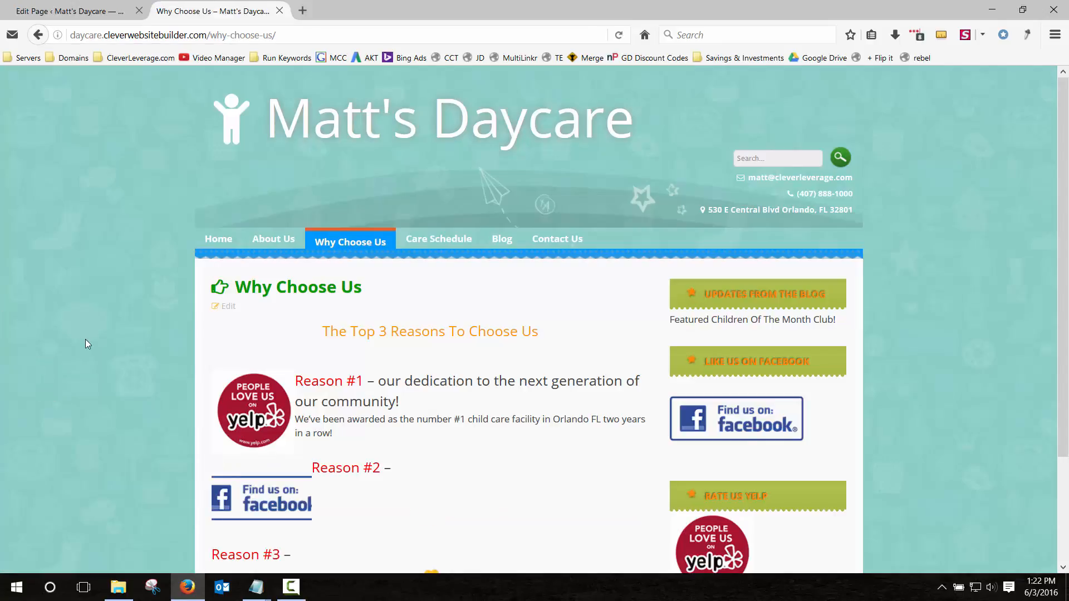
scroll(85, 339, down, 2)
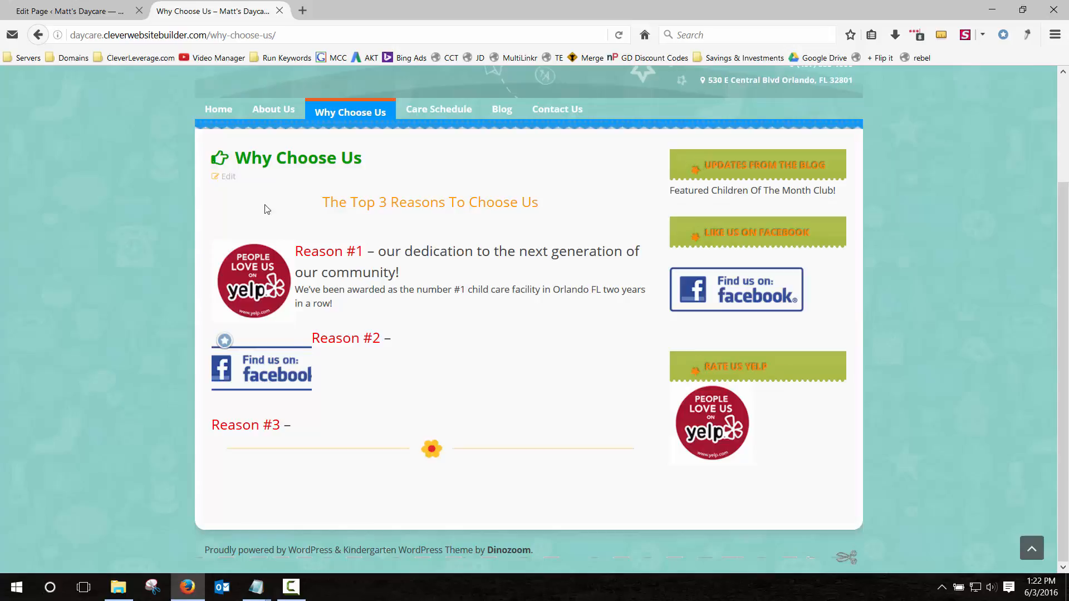
Remove the Facebook image, update the page, then go to the All Pages list.
click(97, 13)
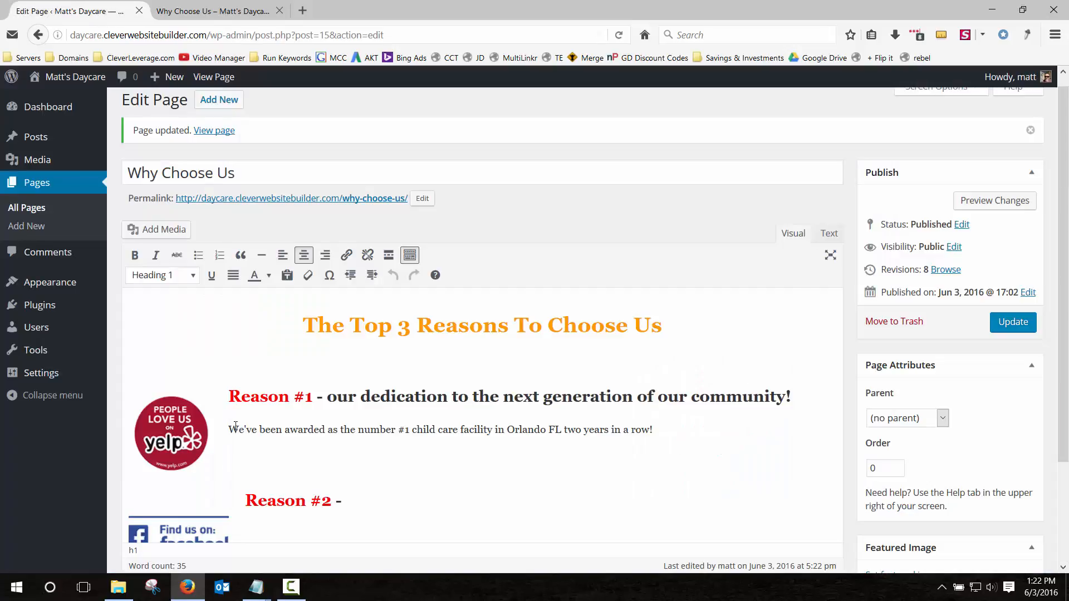
click(200, 539)
click(246, 480)
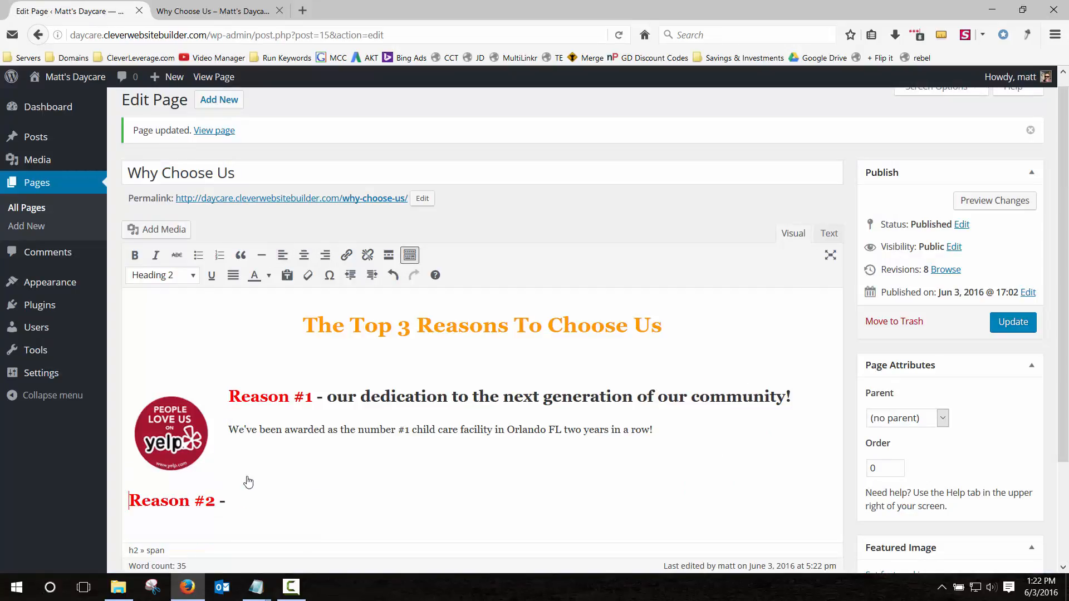
click(1013, 322)
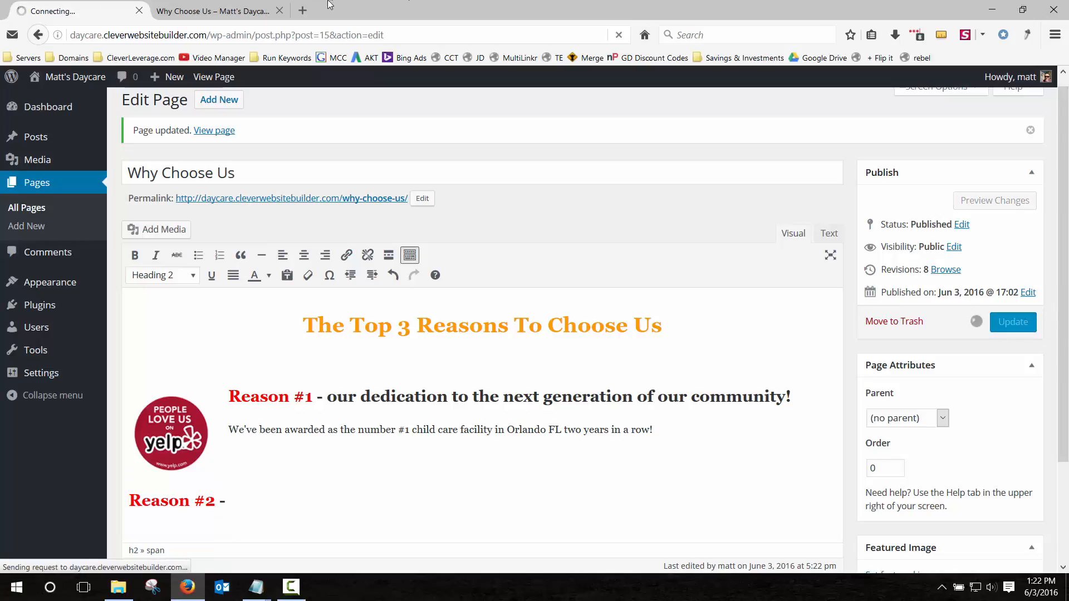
click(201, 16)
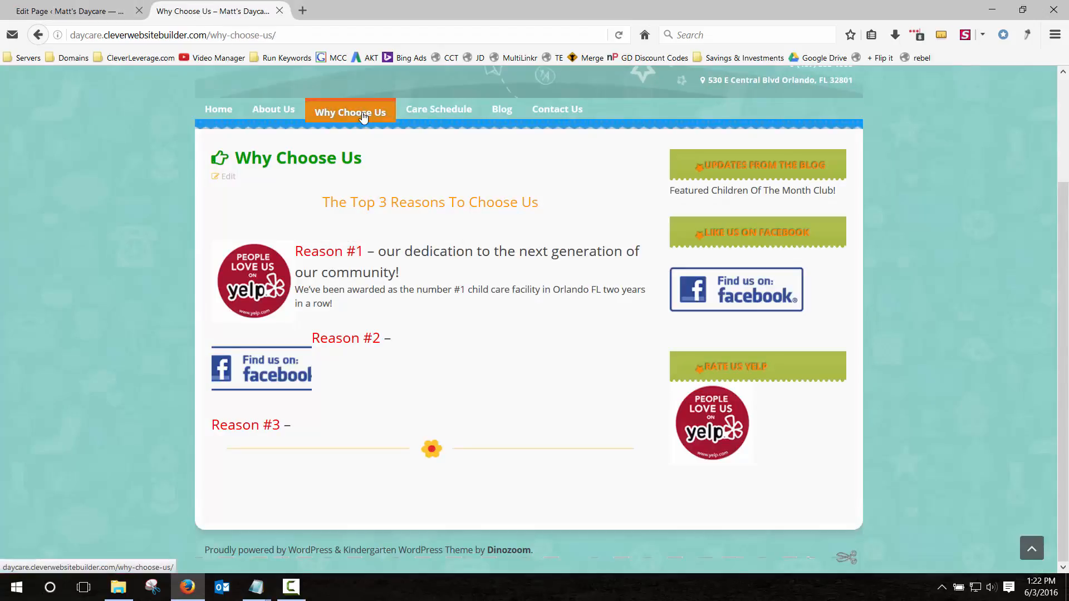
click(309, 113)
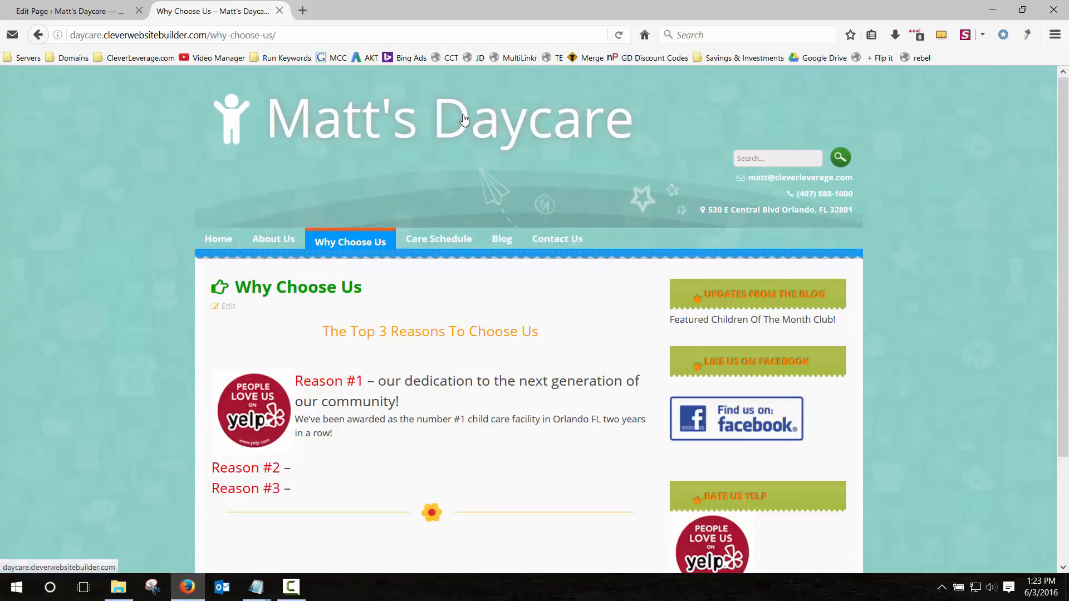
click(446, 239)
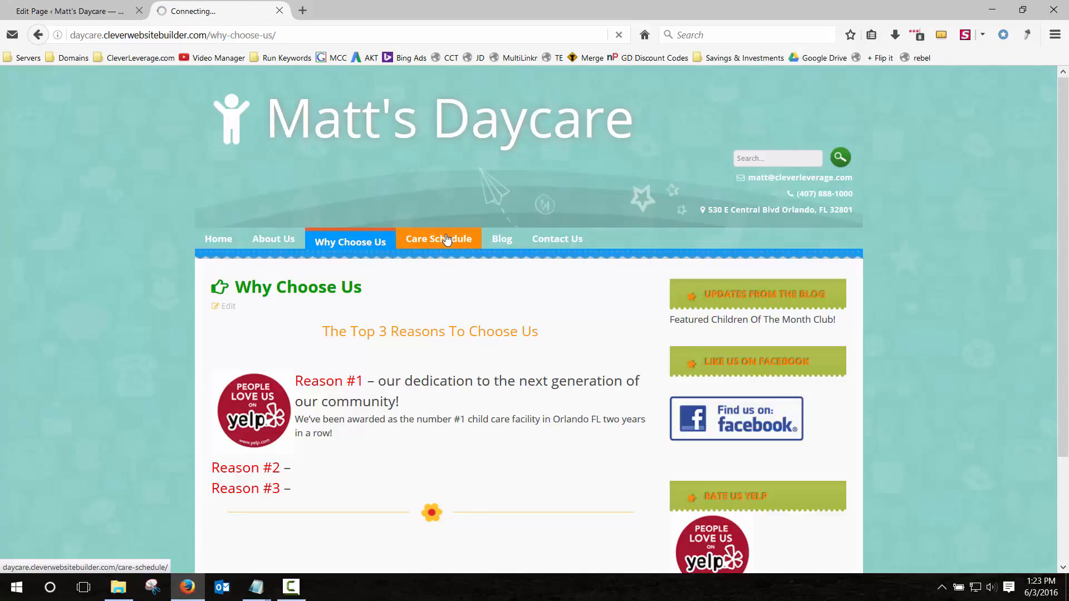
click(83, 12)
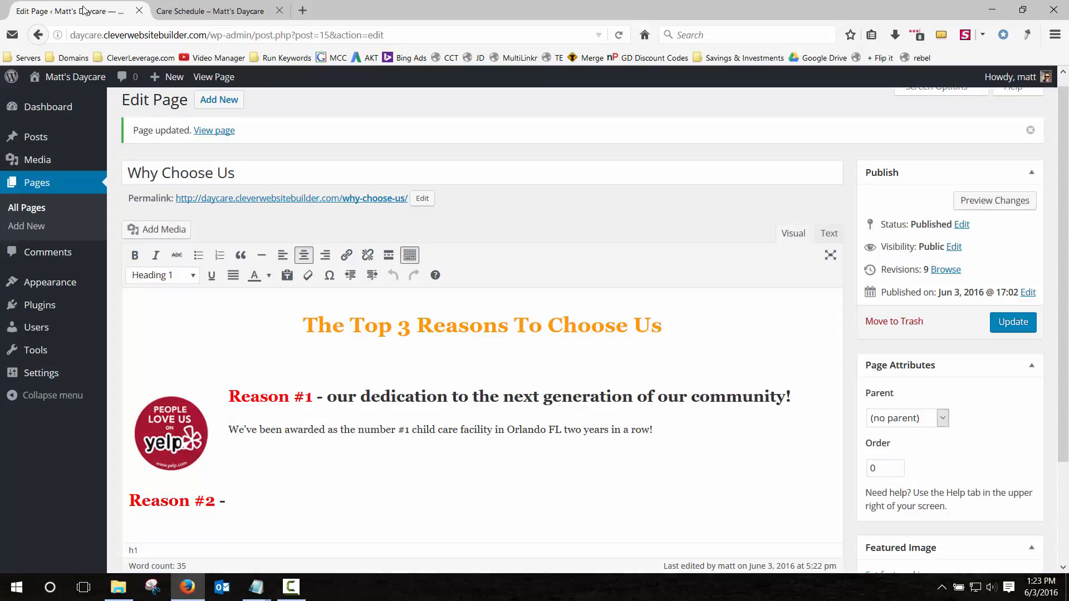
click(31, 189)
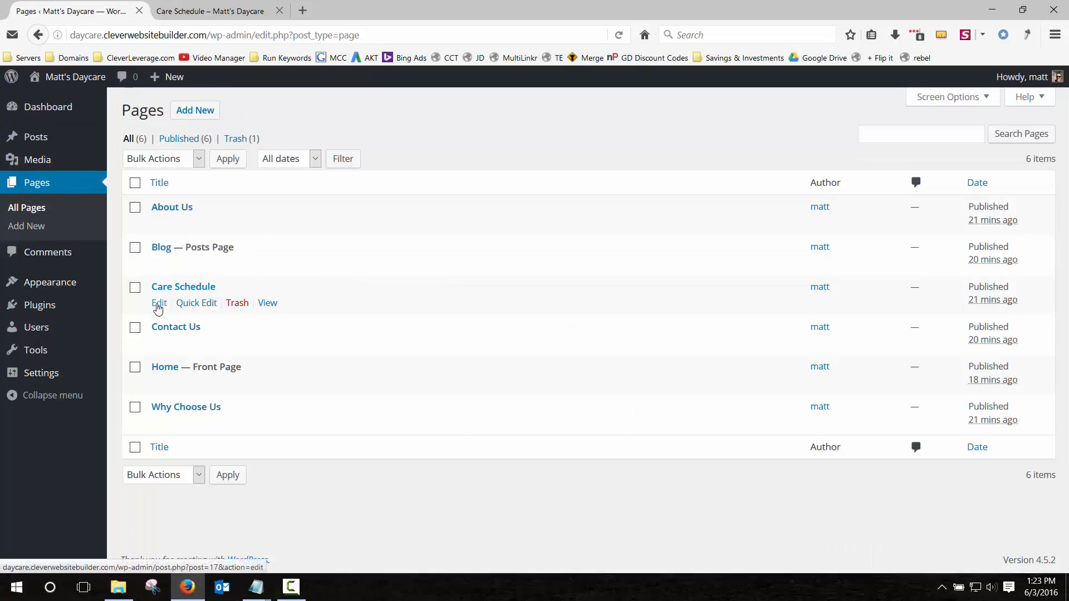
Add a bulleted hours list to Care Schedule: Mon - Thur, Fridays 6am - 11pm, Saturdays 8am - 4pm.
click(158, 303)
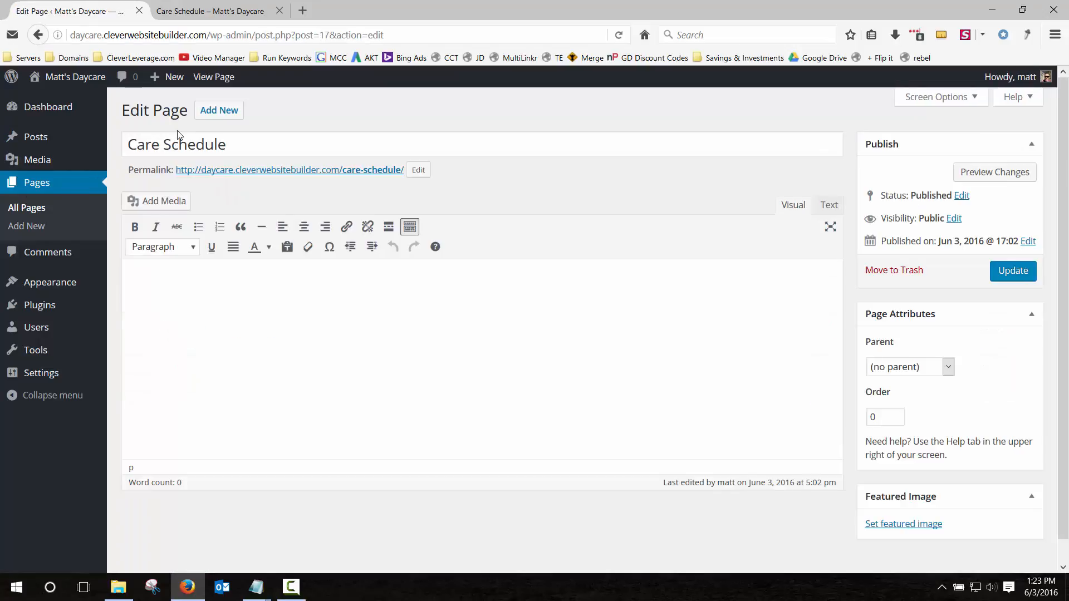
click(207, 274)
click(197, 228)
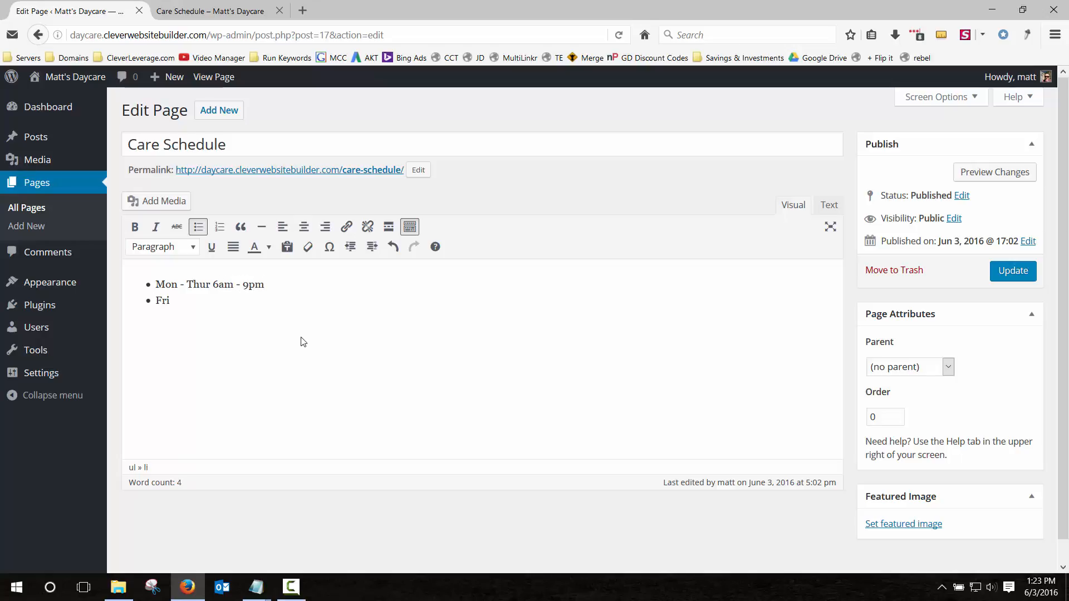
text(day)
text(s - 6am - 11pm Saturdays)
text( - 8am - 4pm)
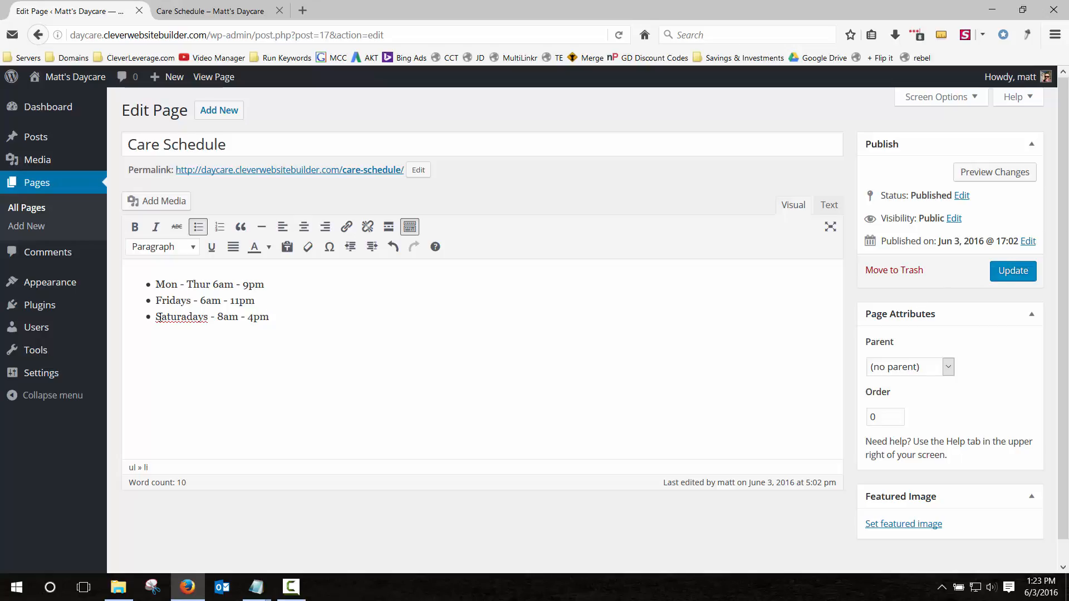
right_click(183, 318)
click(212, 329)
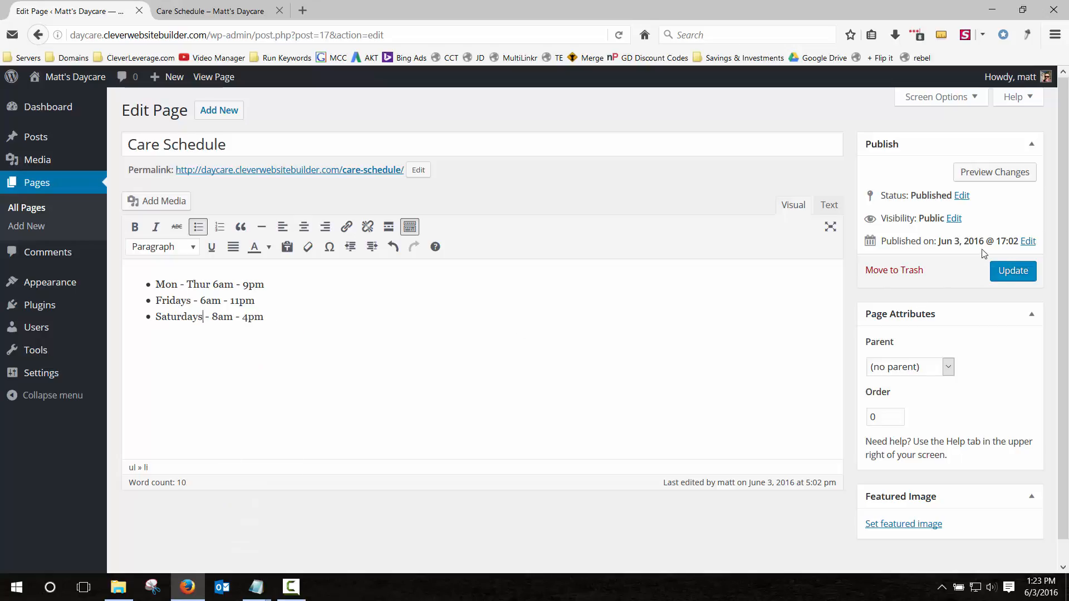
Update Care Schedule, check the hours live, and start a plain paragraph below the list.
click(1007, 271)
click(218, 11)
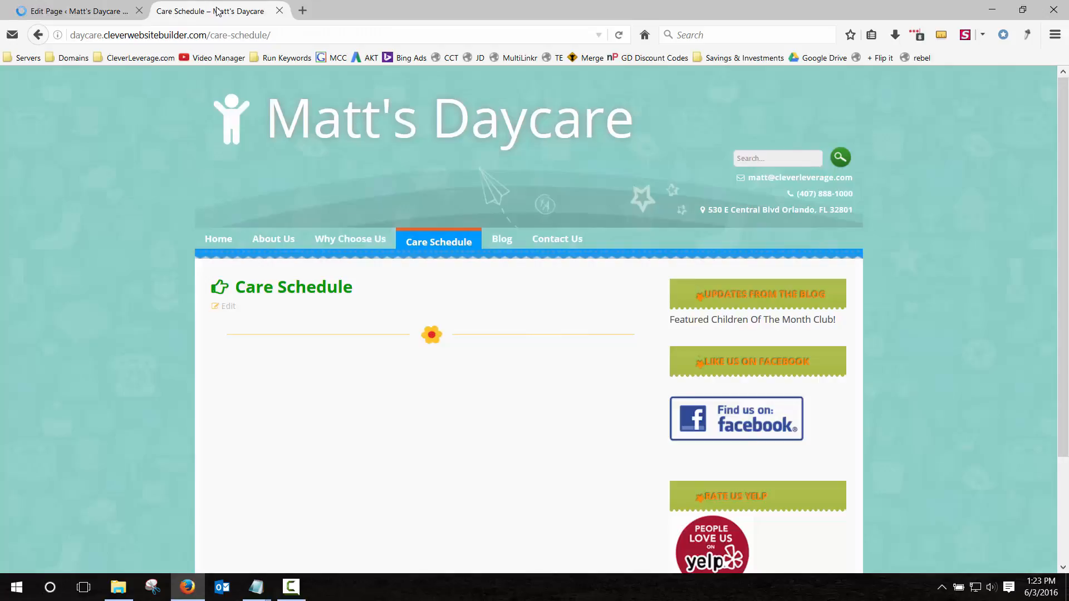
key(F5)
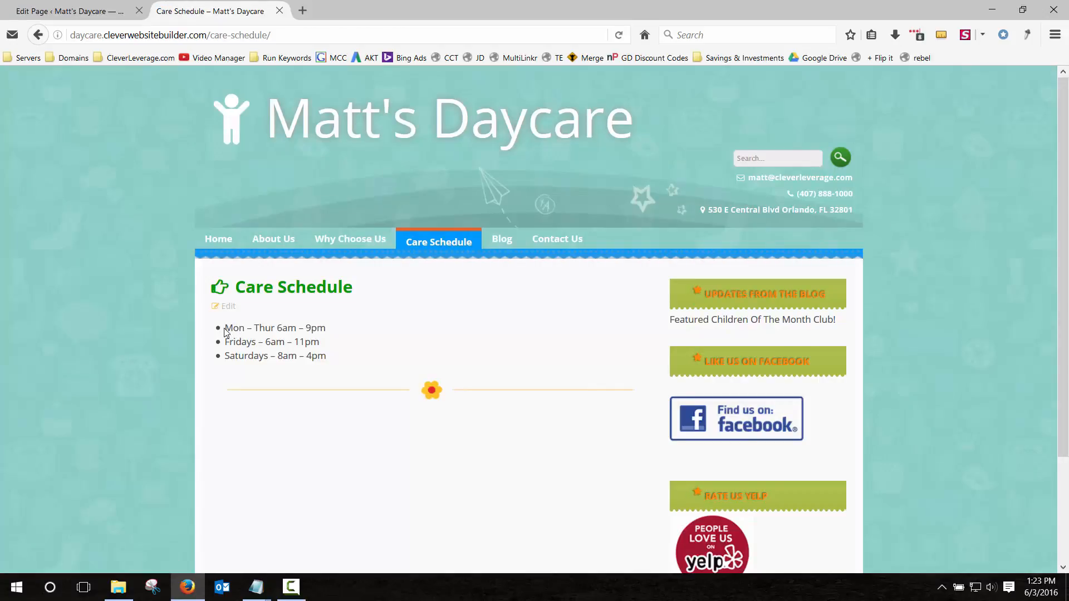
drag(228, 329, 327, 362)
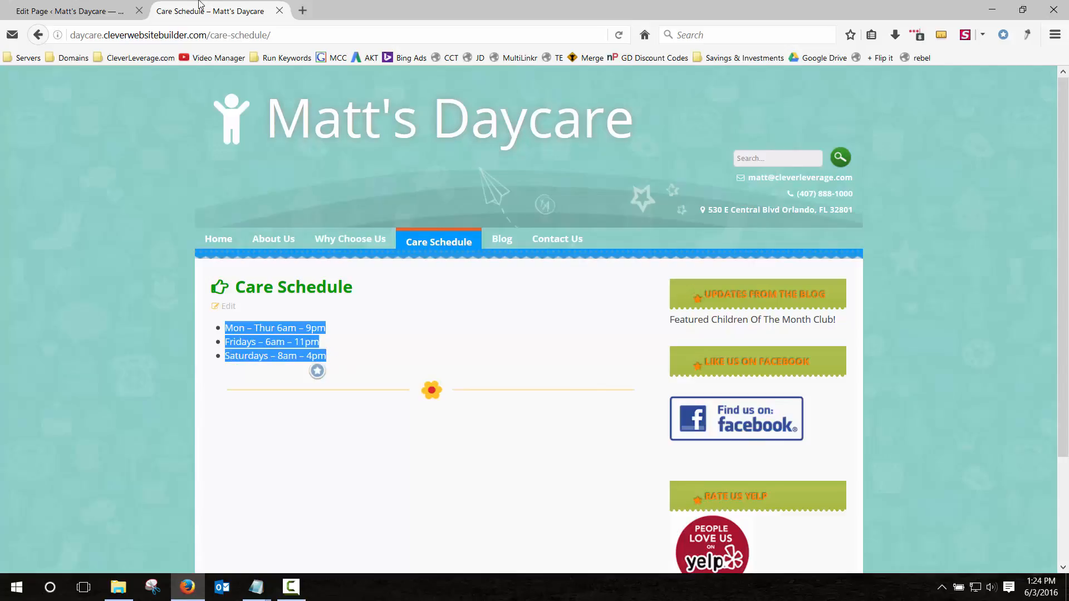
click(72, 11)
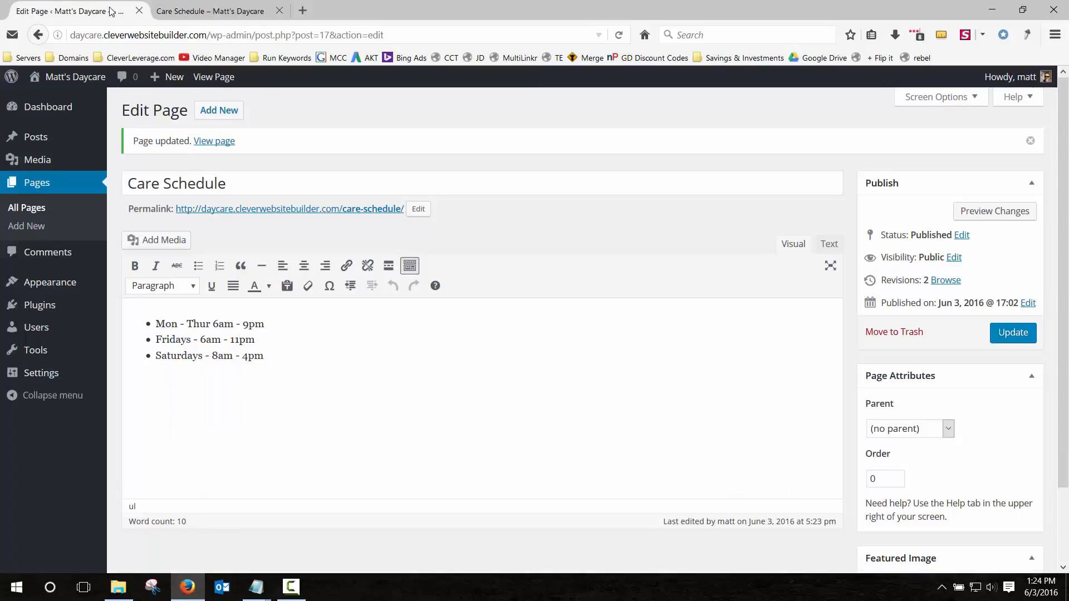
click(314, 363)
key(Return)
Upload education-919895_1280.jpg to the media library.
click(163, 241)
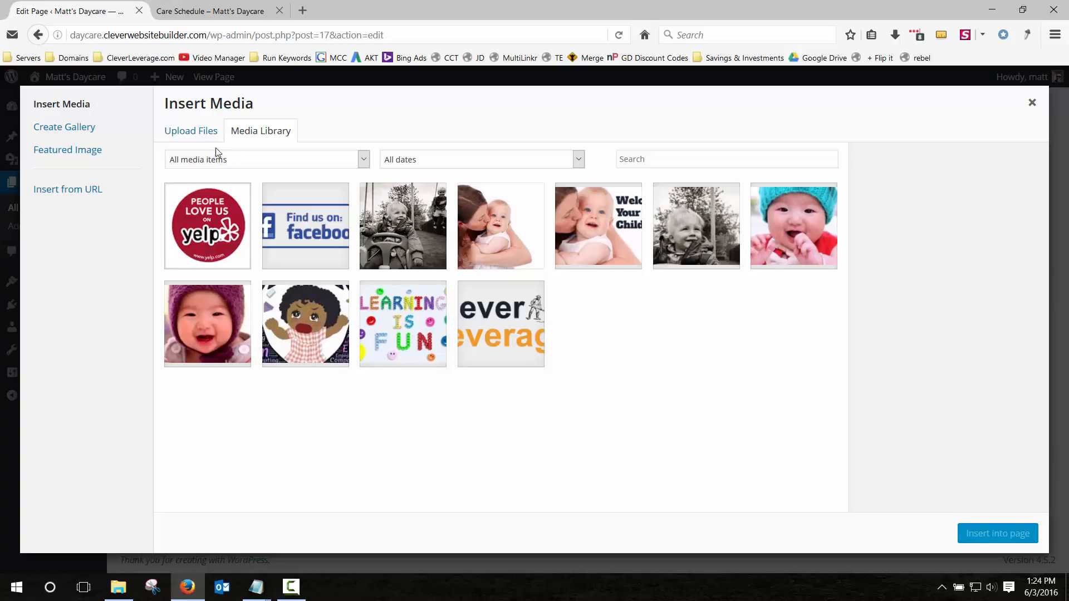
click(194, 131)
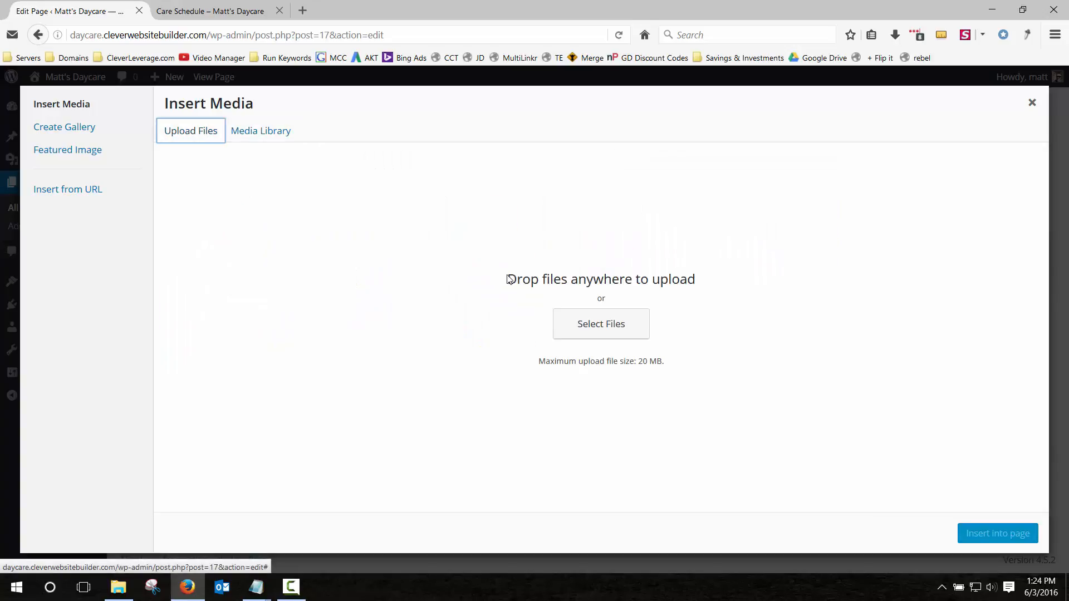
click(611, 327)
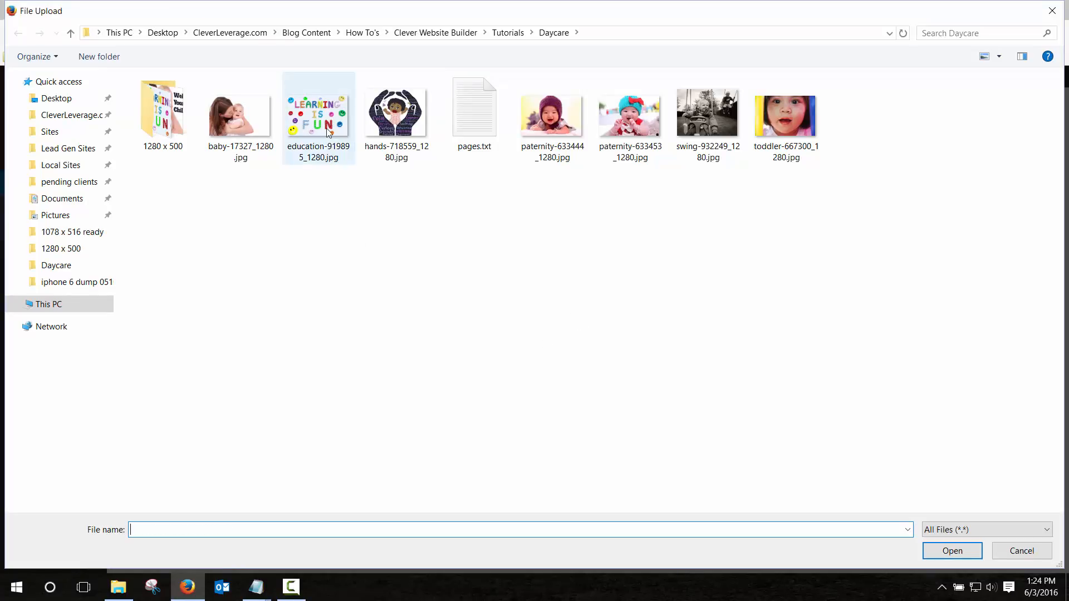
click(351, 160)
click(964, 552)
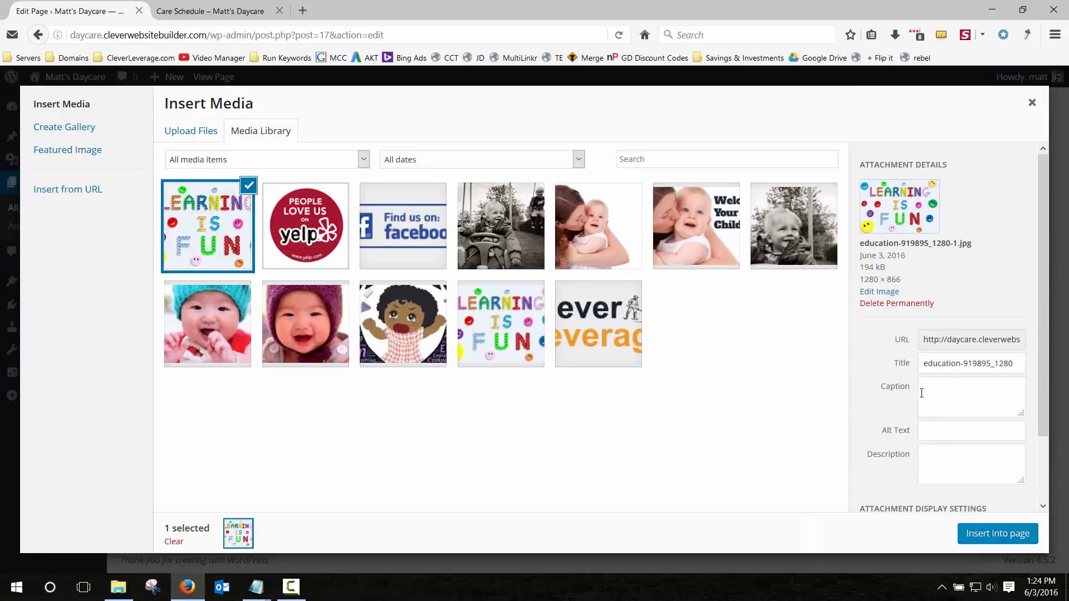
Insert the image centred at Large size below the hours and update the page.
scroll(927, 399, down, 3)
click(944, 460)
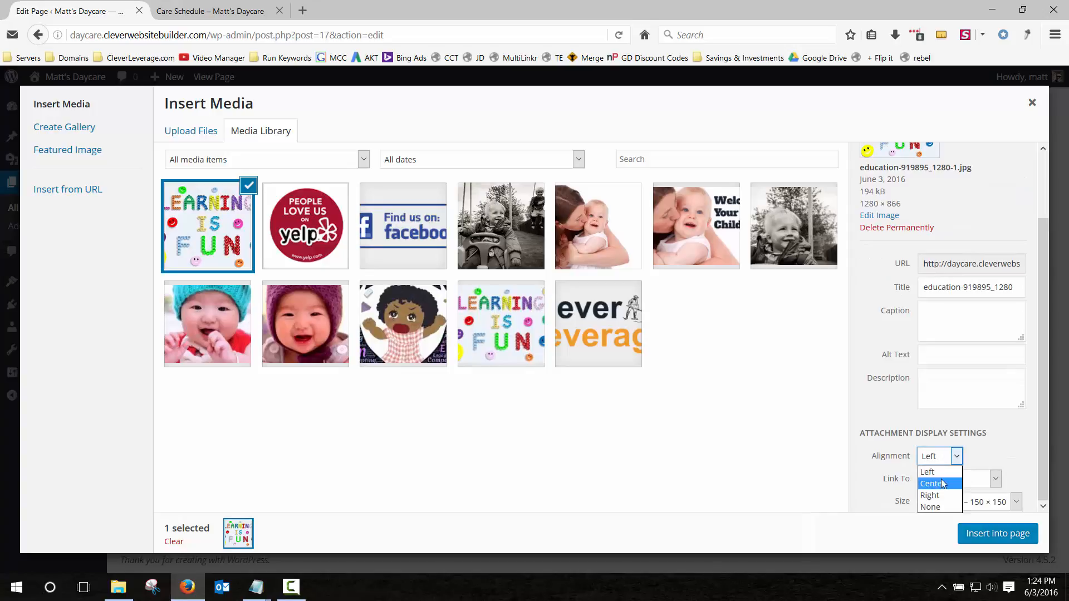
click(943, 484)
click(969, 505)
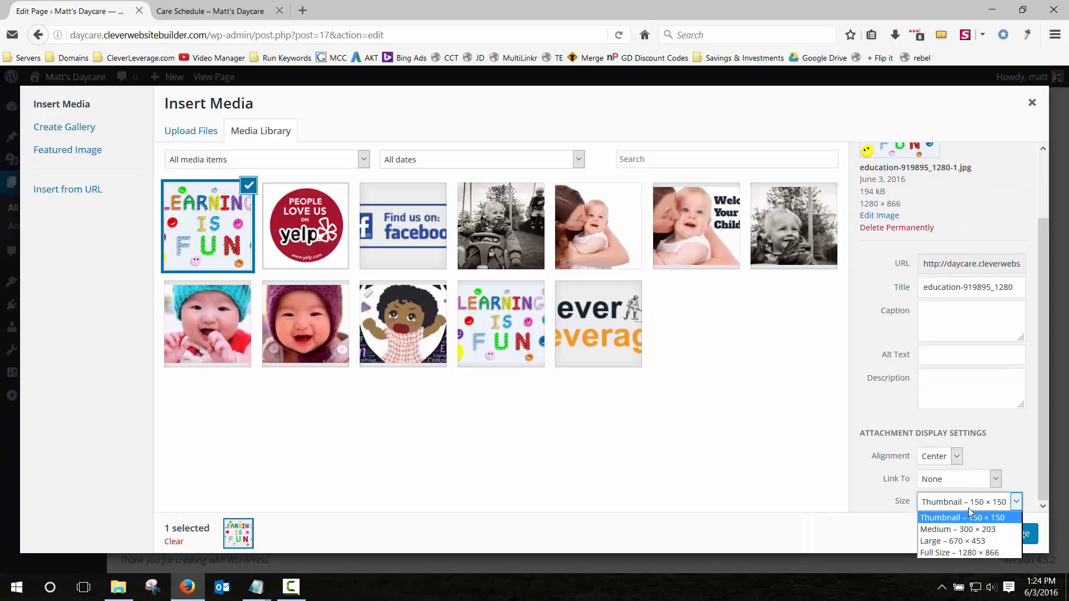
click(967, 538)
click(996, 535)
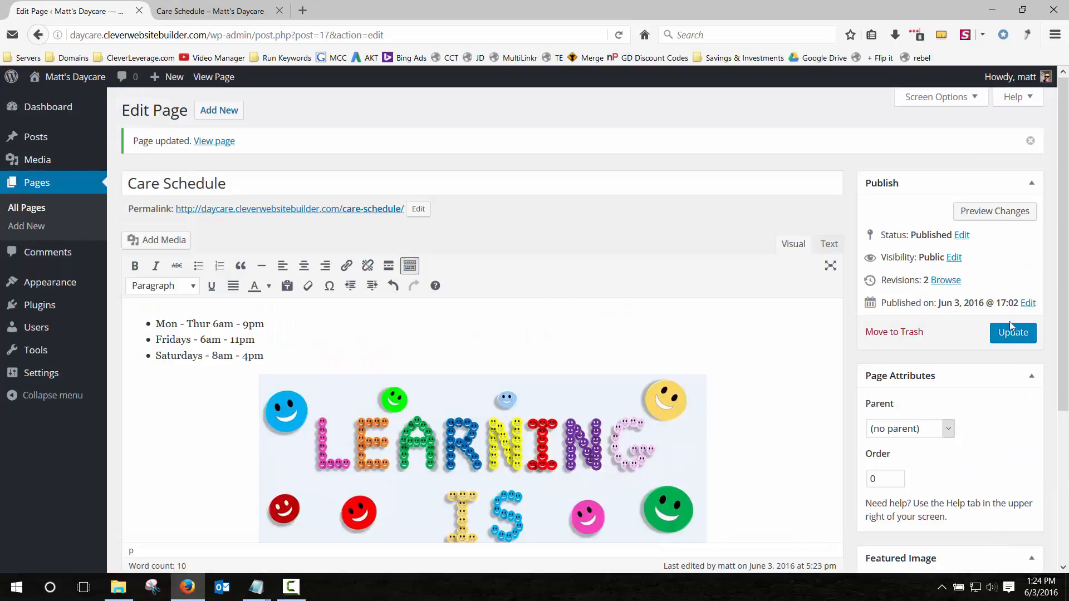
click(1013, 333)
click(186, 6)
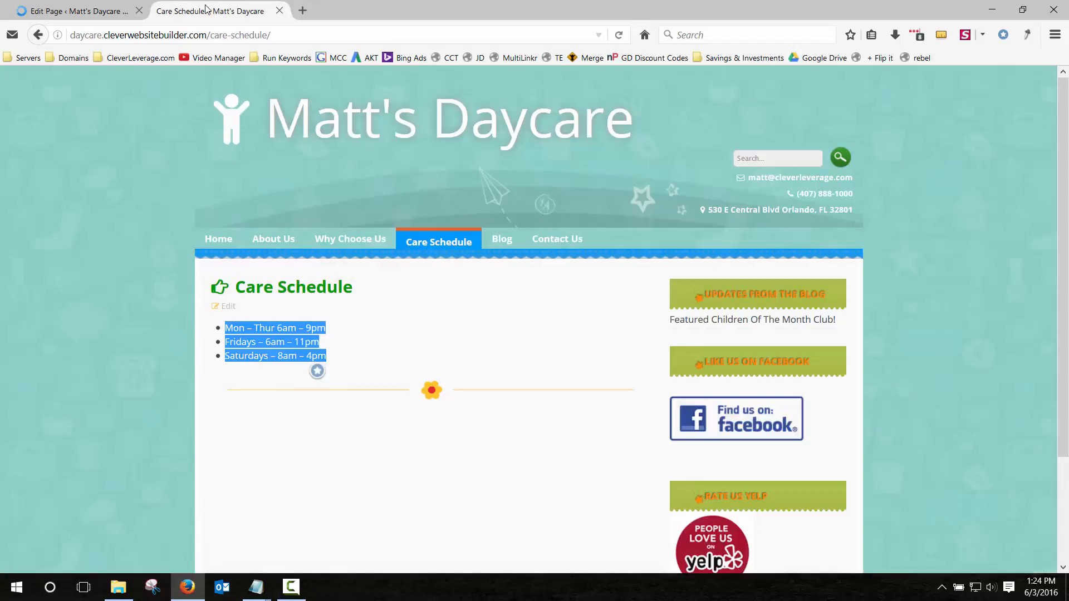
Check the live Care Schedule image and hours, then look through the Blog and Contact Us pages.
key(F5)
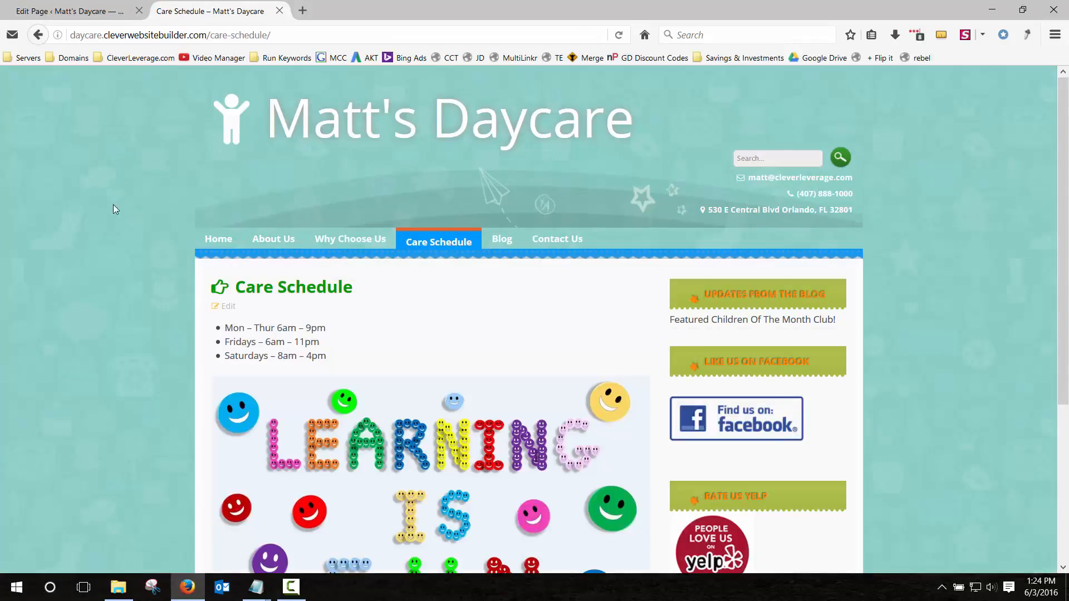
scroll(111, 228, down, 3)
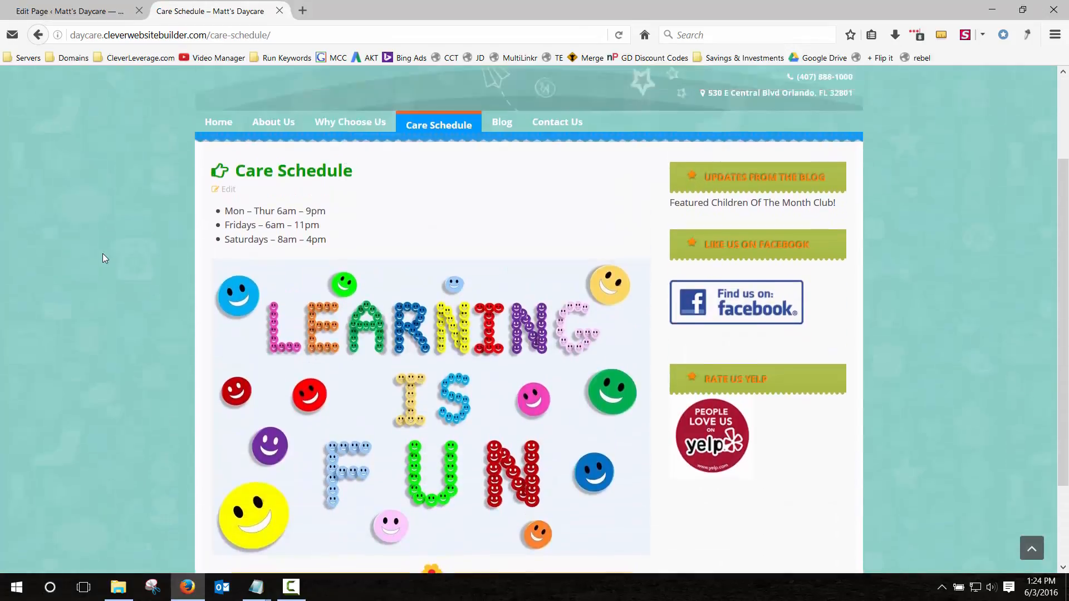
scroll(102, 252, up, 3)
drag(239, 328, 334, 357)
click(334, 356)
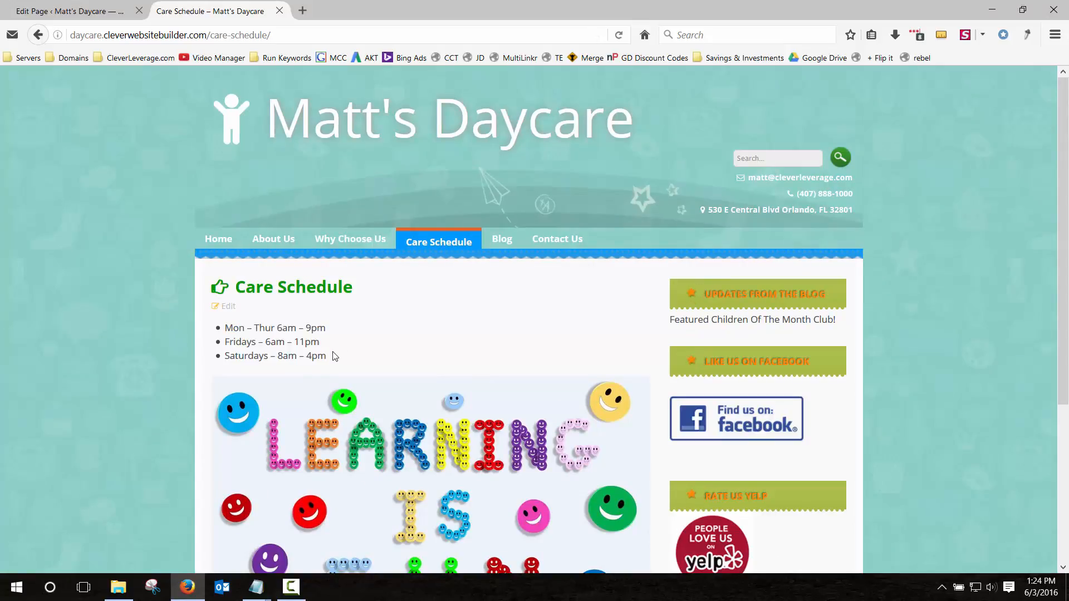
click(504, 239)
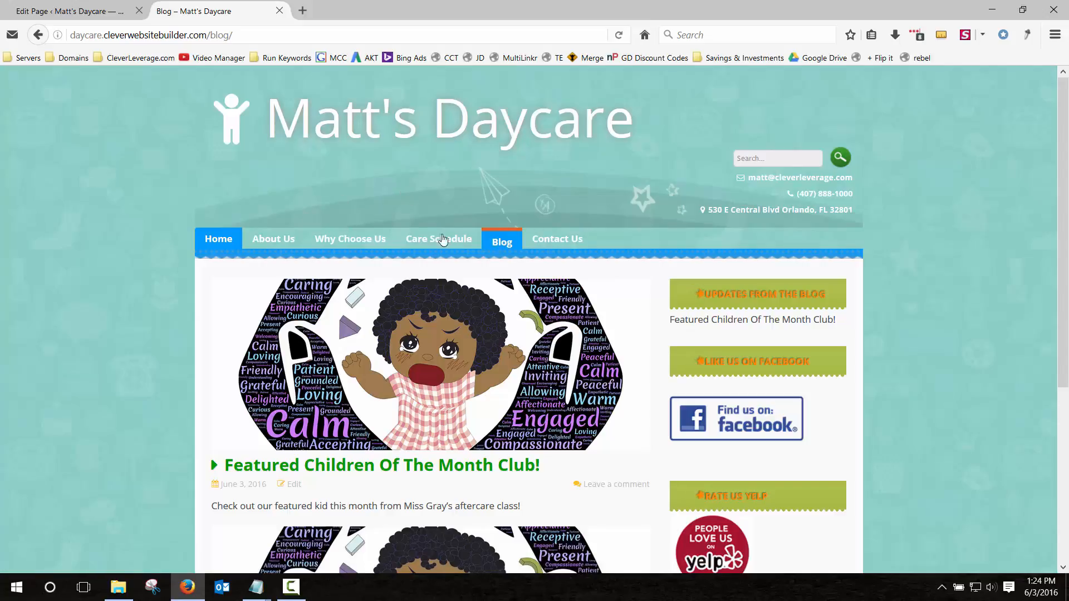
click(555, 239)
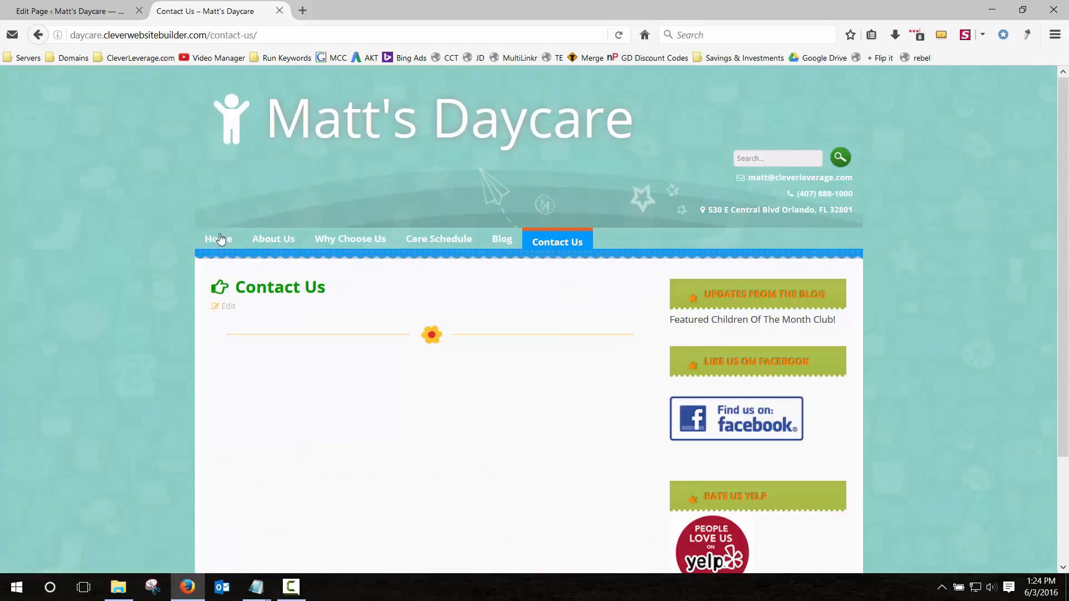
click(108, 12)
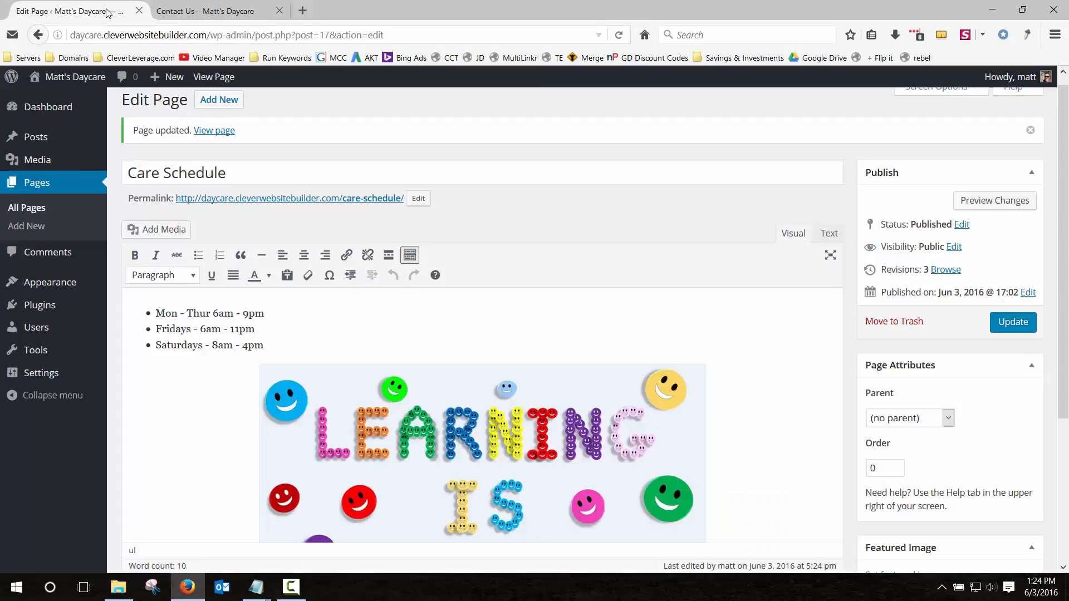
Search plugins for 'contact form 7', then install and activate Contact Form 7 4.4.2.
click(33, 305)
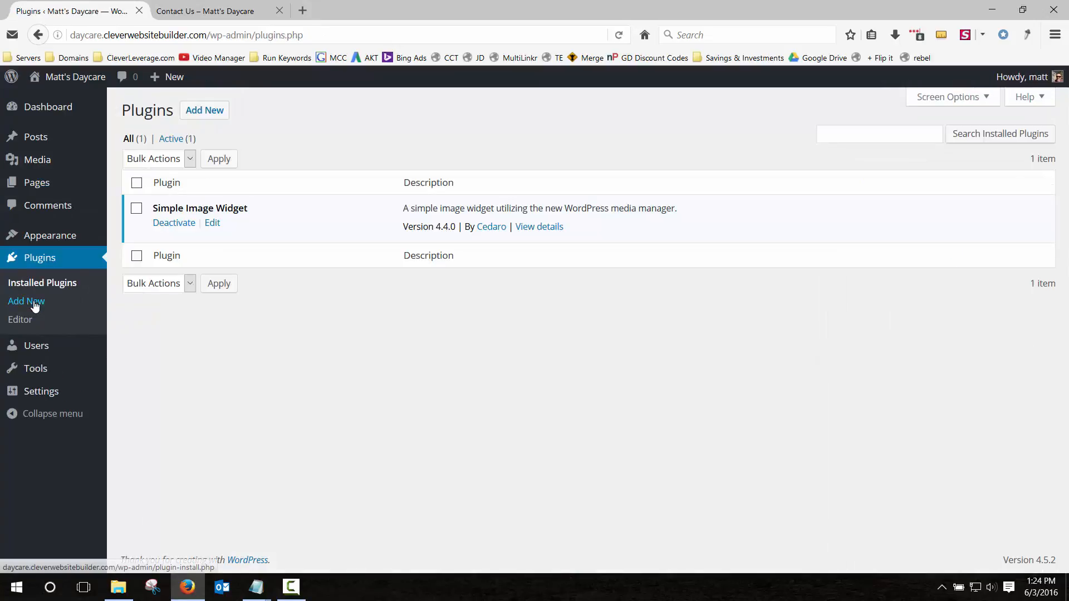
click(206, 112)
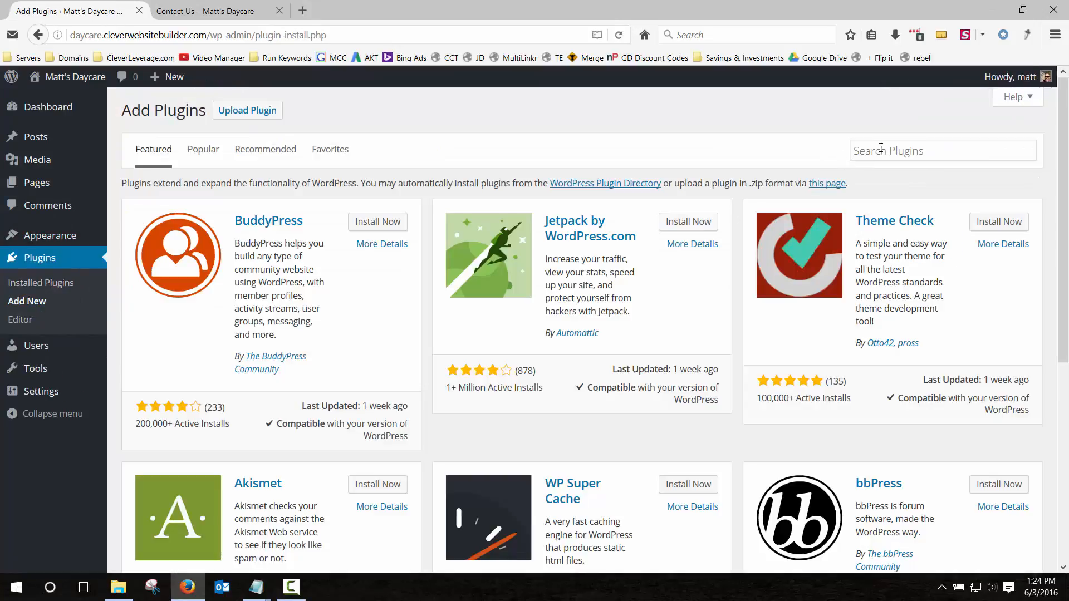
click(881, 149)
text(contact form 7)
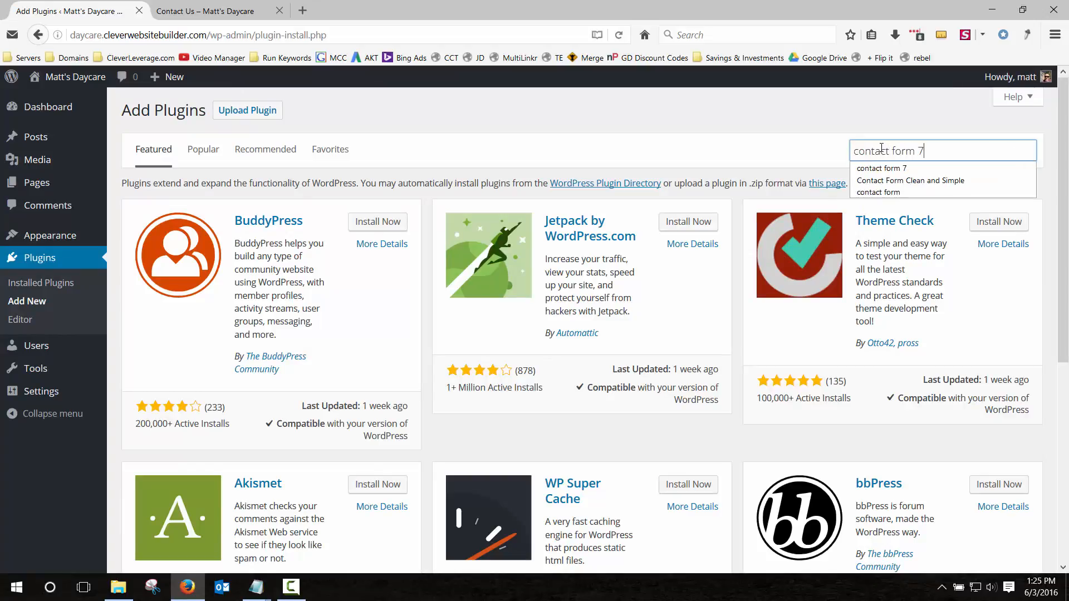
click(890, 167)
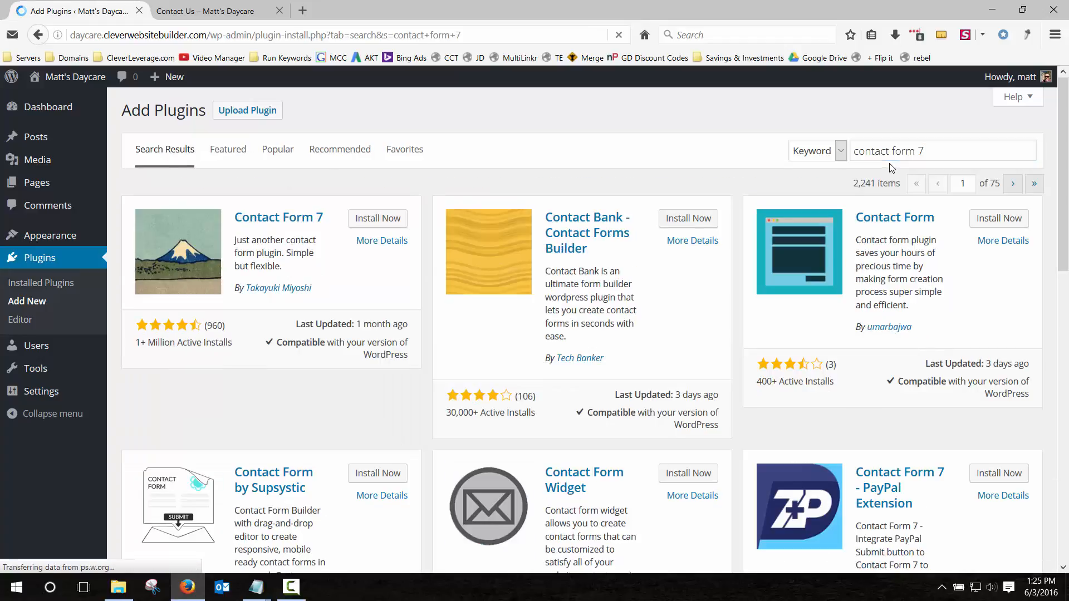
click(359, 218)
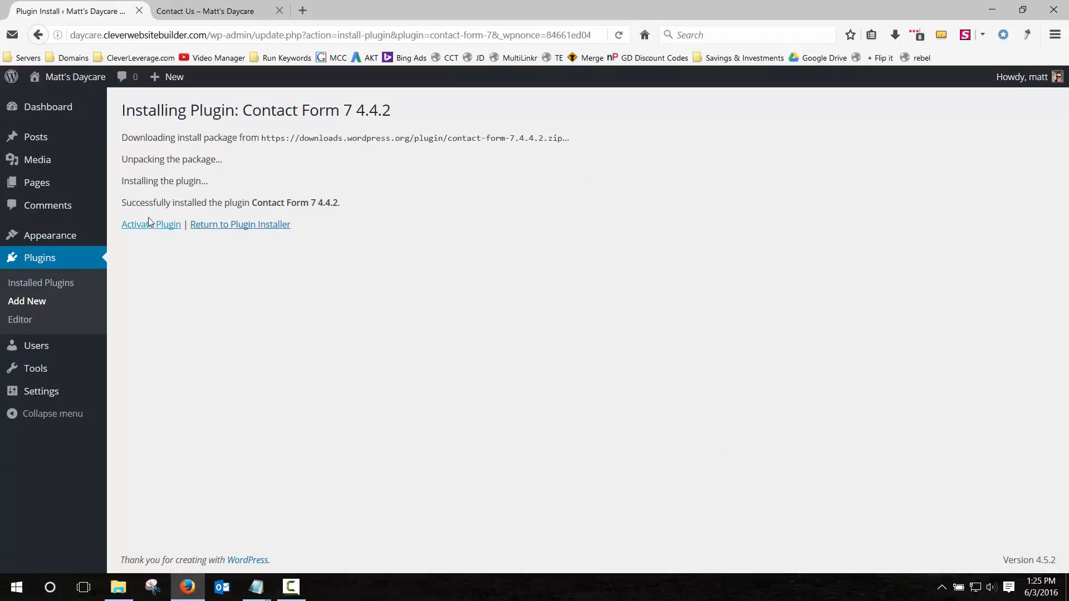
click(152, 227)
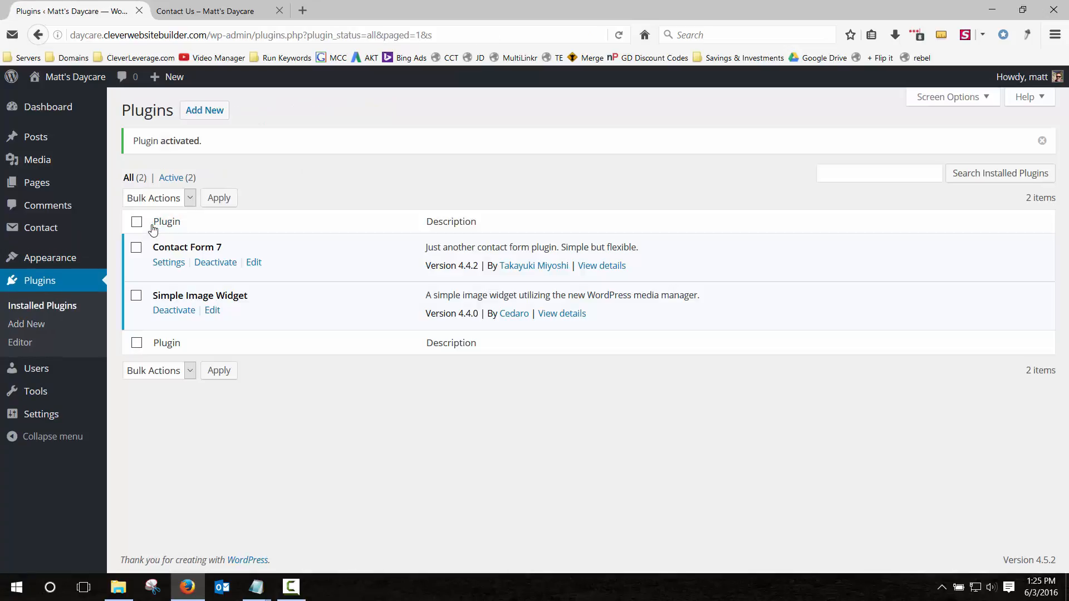
mouse_move(49, 416)
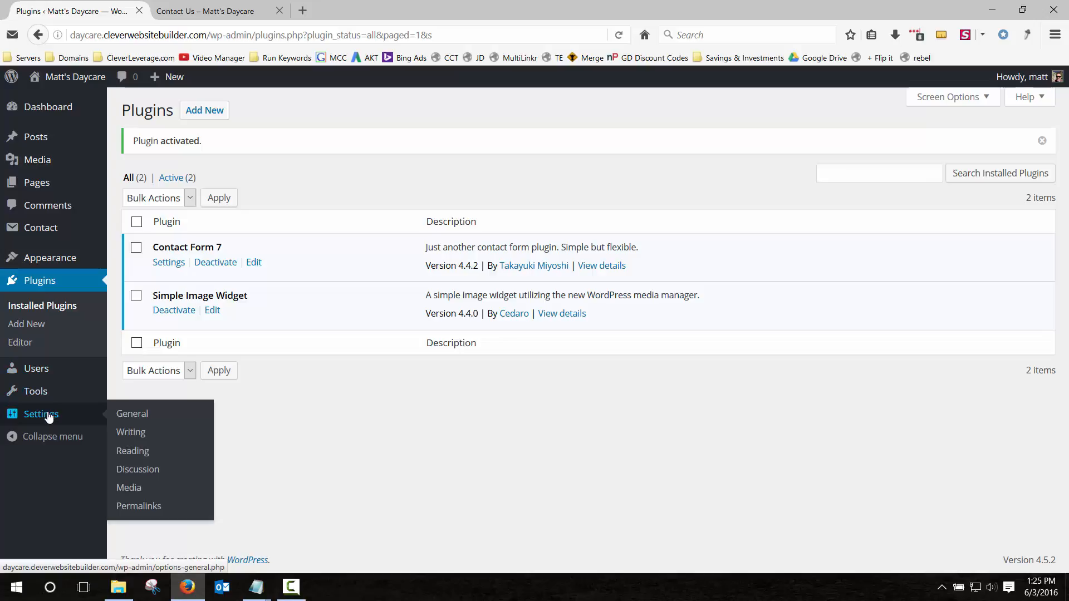
Retitle 'Contact form 1' to 'Contact Us Form', save it, and select its updated shortcode.
click(42, 230)
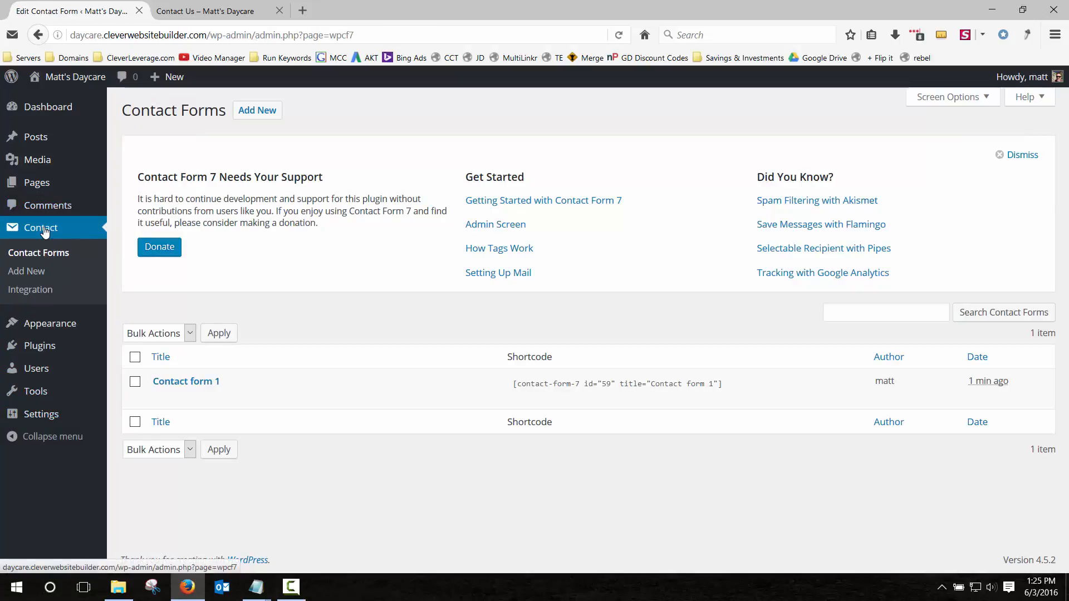
mouse_move(164, 389)
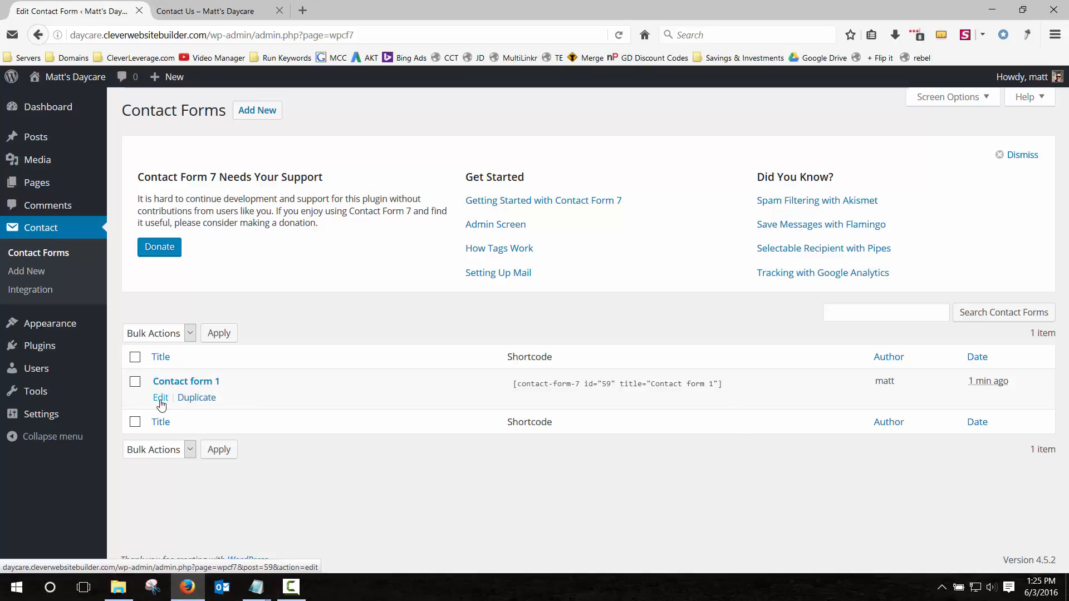
click(160, 399)
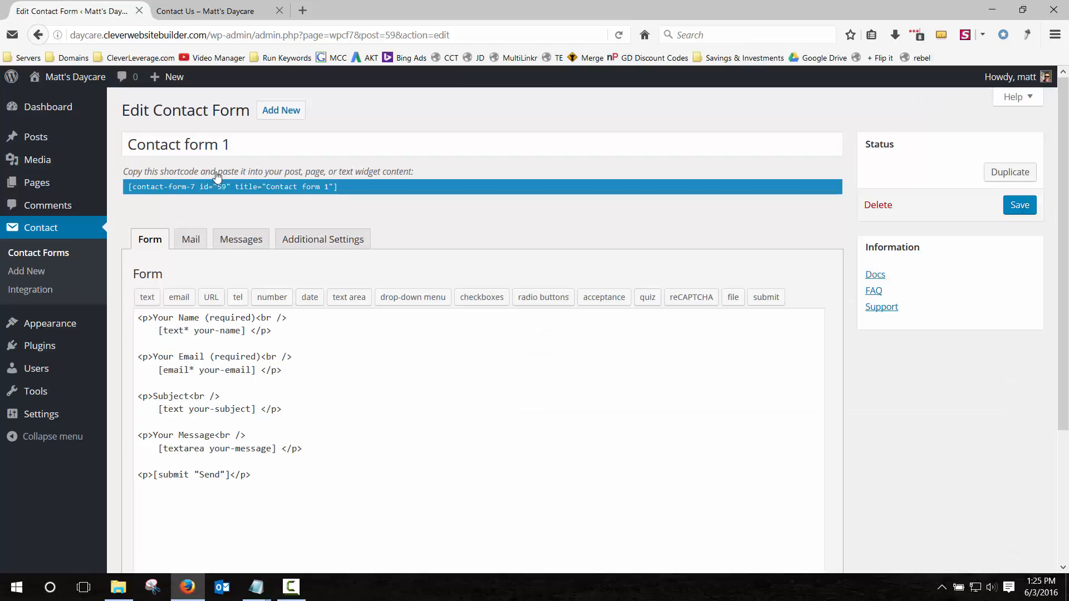
click(240, 139)
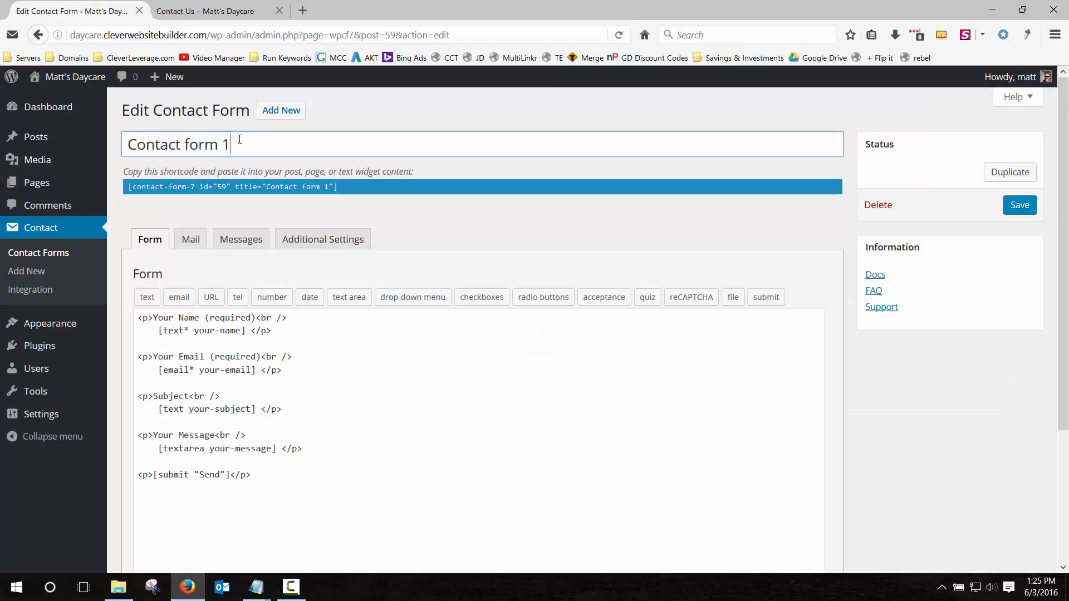
key(ctrl+a)
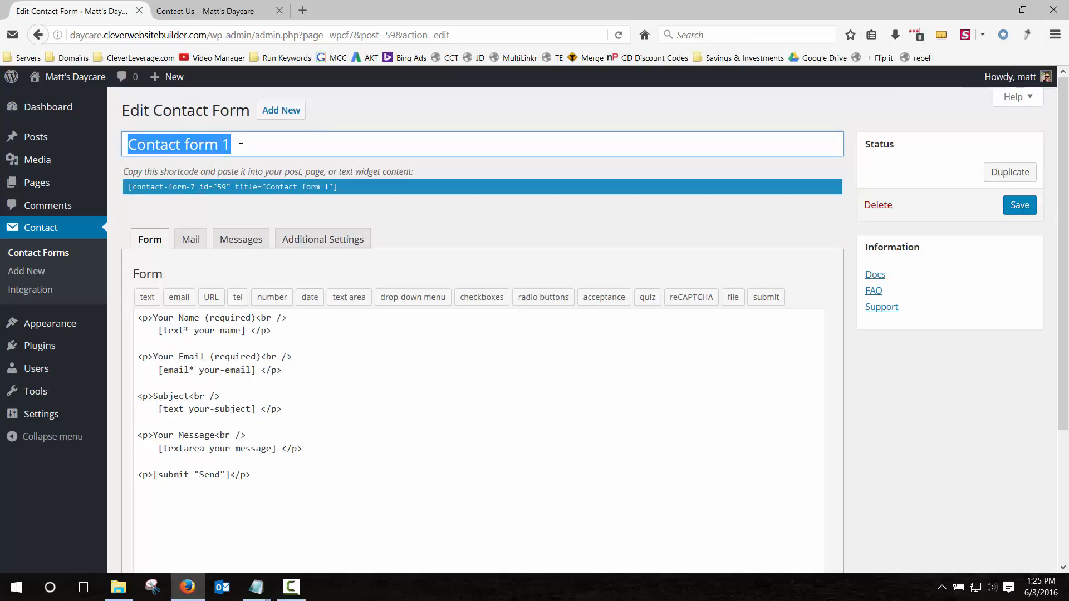
text(Contact)
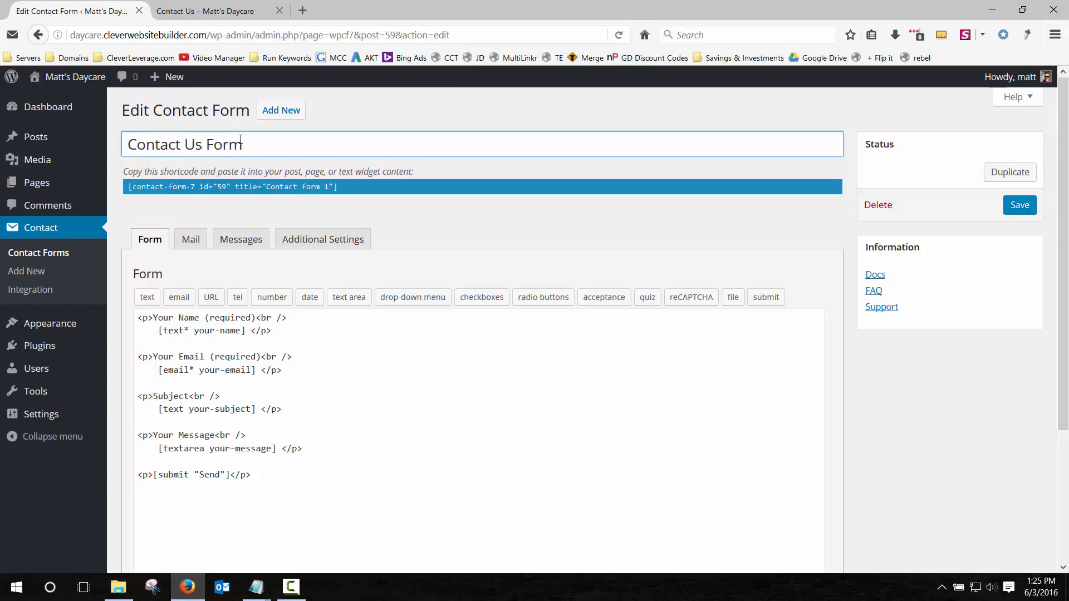
click(278, 185)
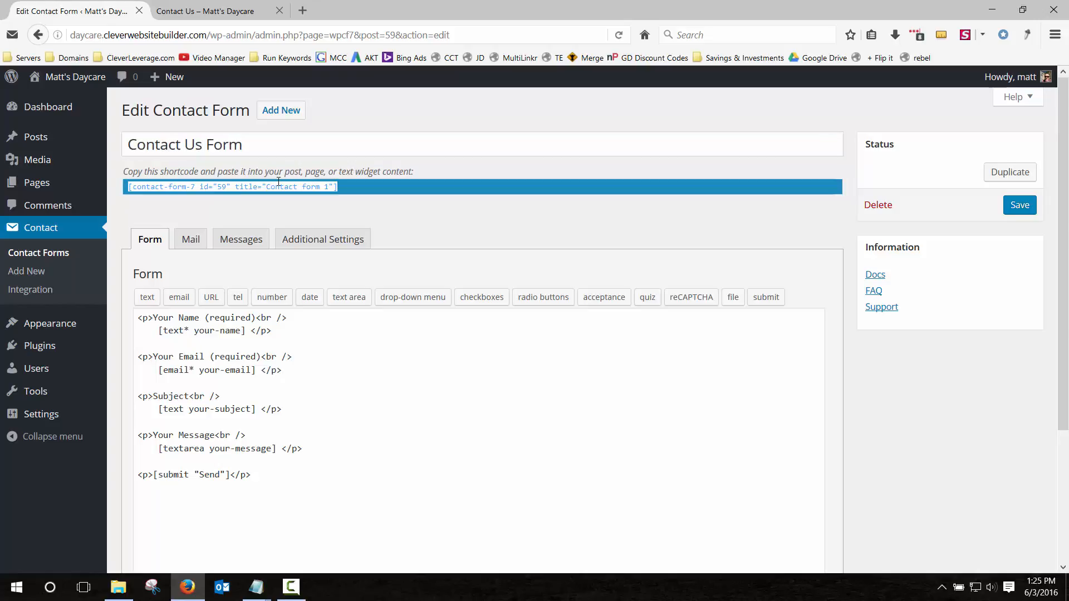
click(413, 209)
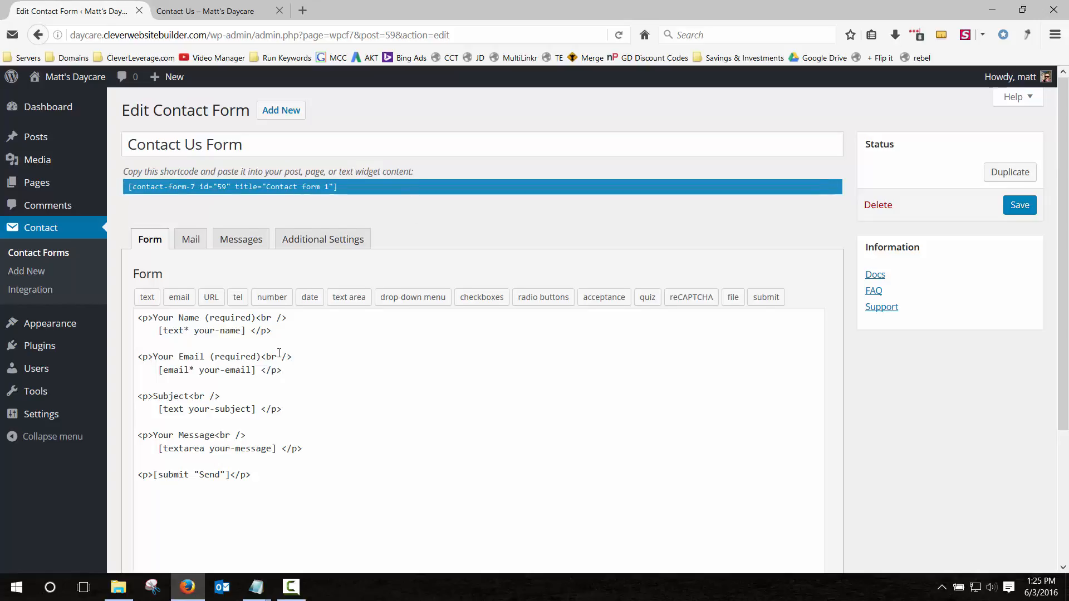
scroll(279, 353, down, 3)
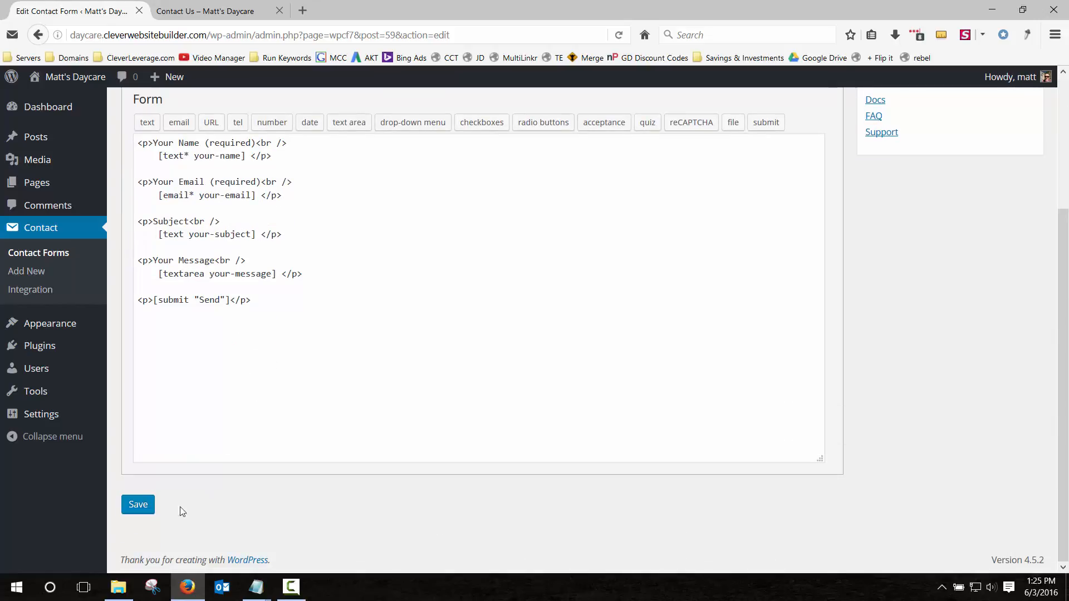
click(139, 505)
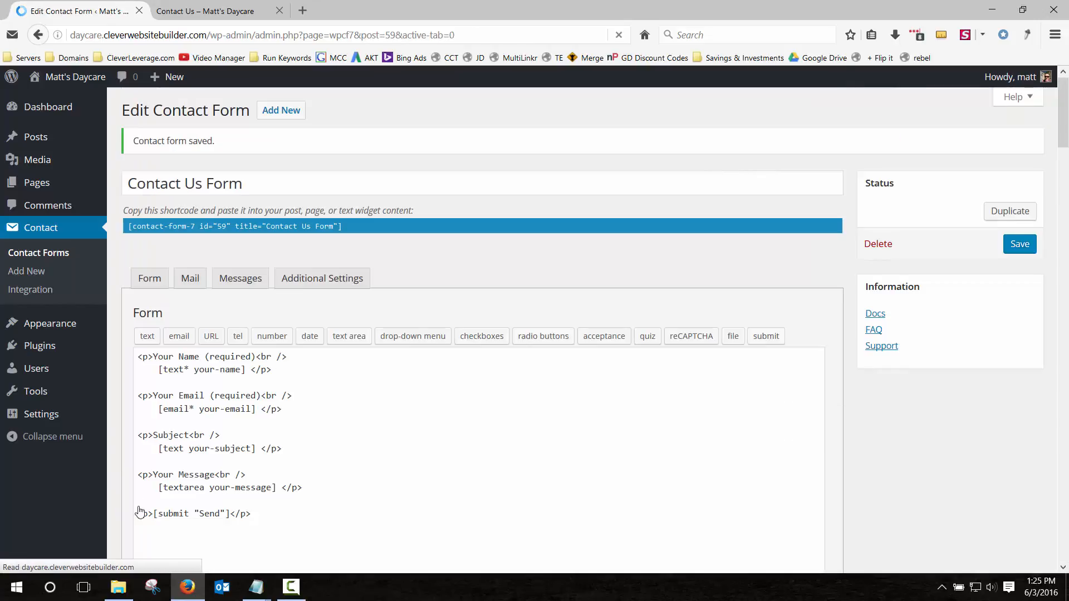
click(177, 226)
click(129, 225)
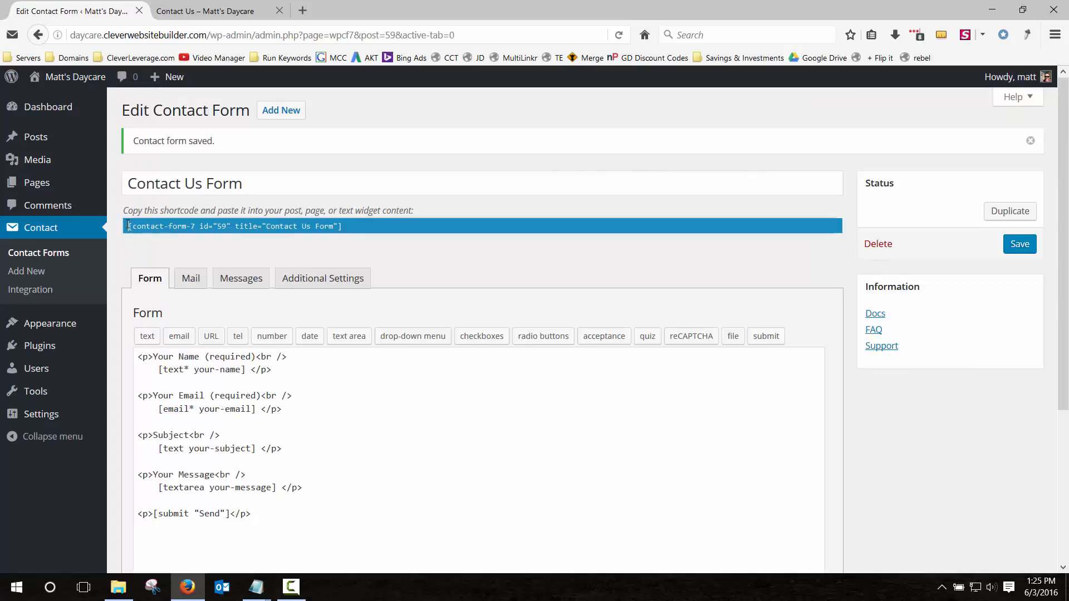
drag(129, 226, 373, 225)
key(ctrl+c)
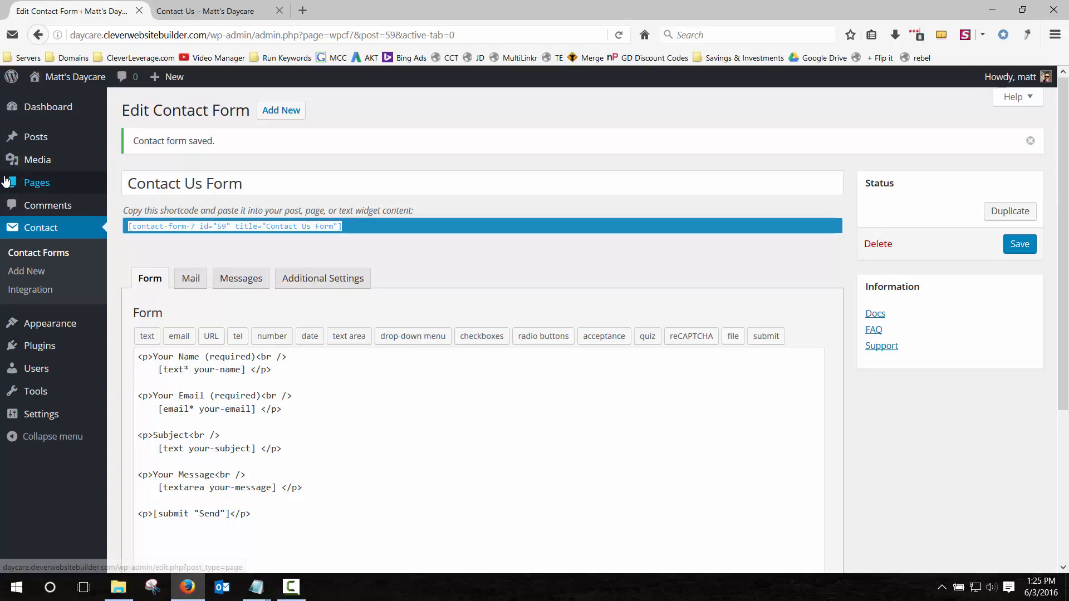
Paste the Contact Us Form shortcode into the Contact Us page and update it.
click(27, 184)
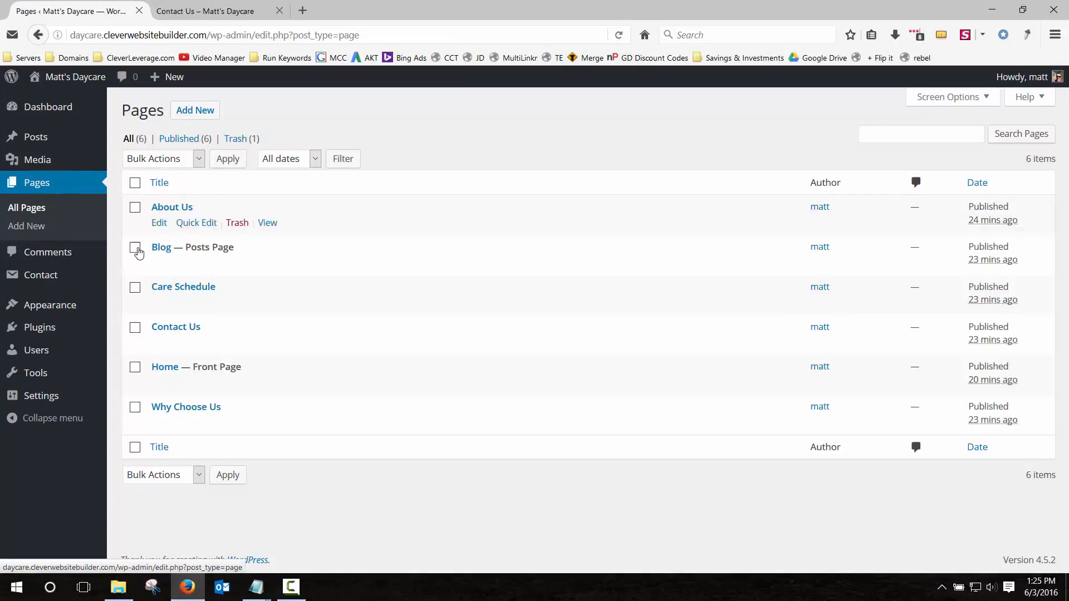
click(159, 344)
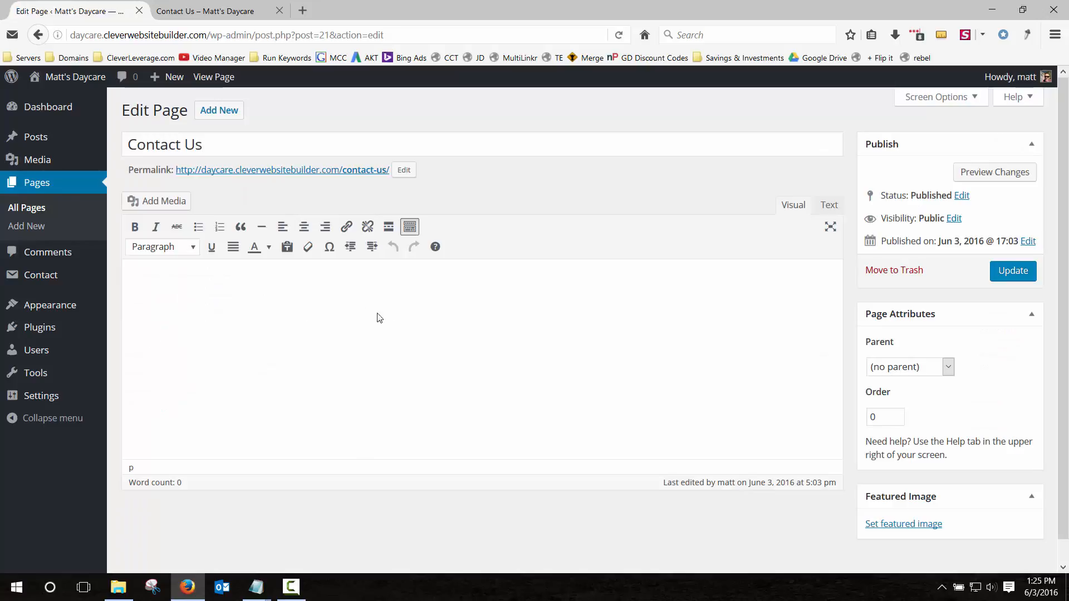
key(ctrl+v)
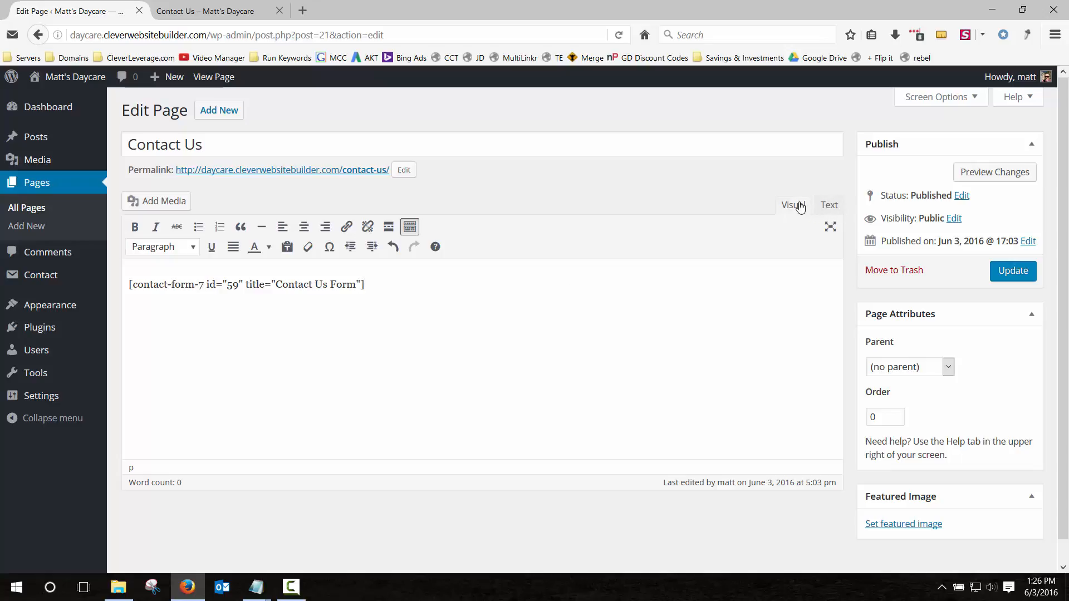
click(1012, 271)
click(228, 11)
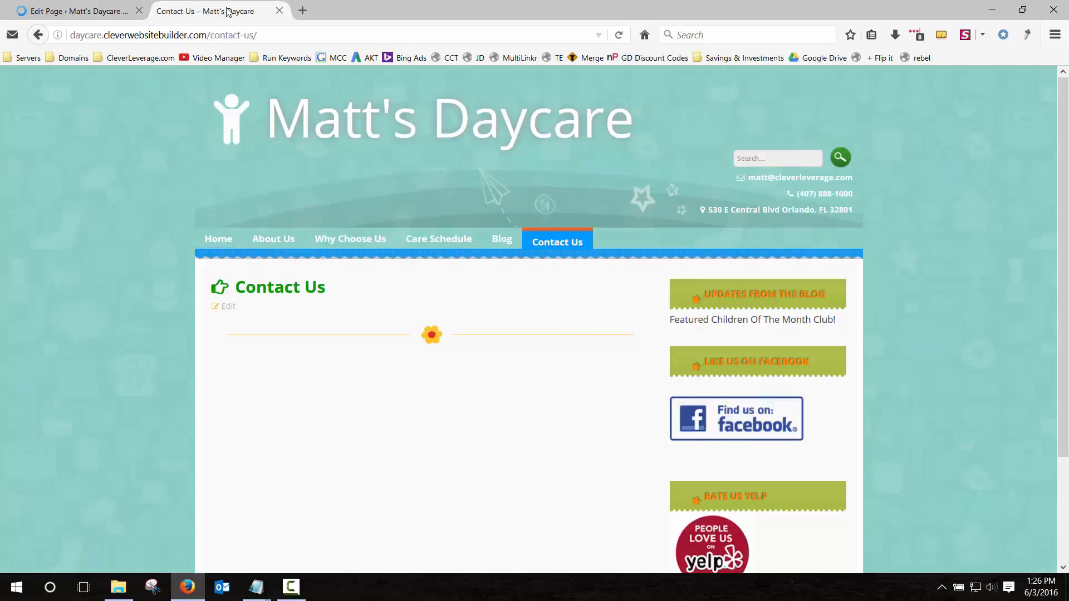
Reload the live Contact Us page to confirm the form fields appear.
key(F5)
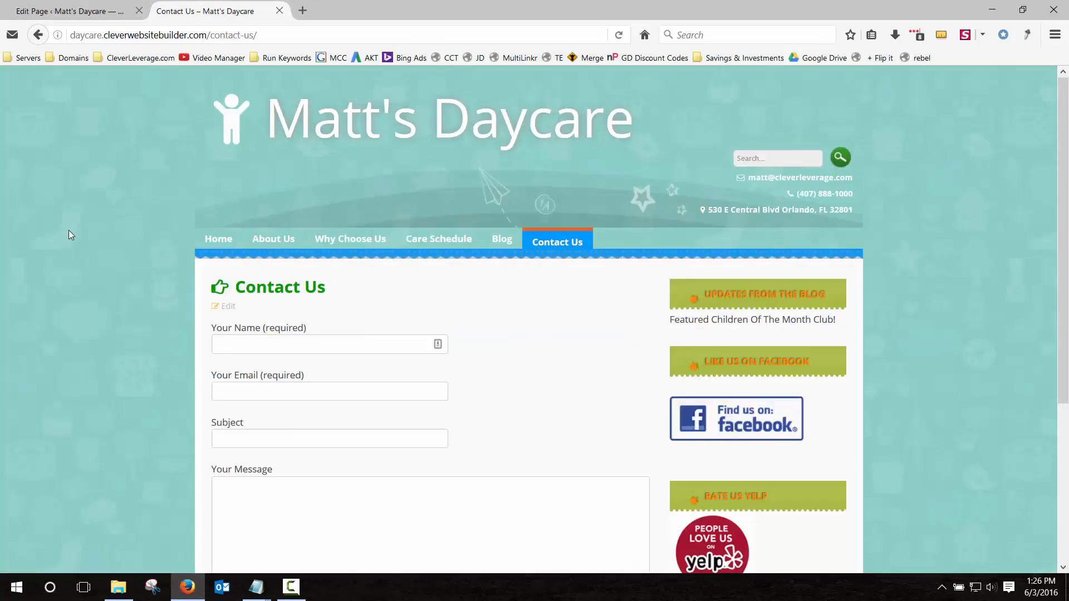
scroll(68, 234, down, 5)
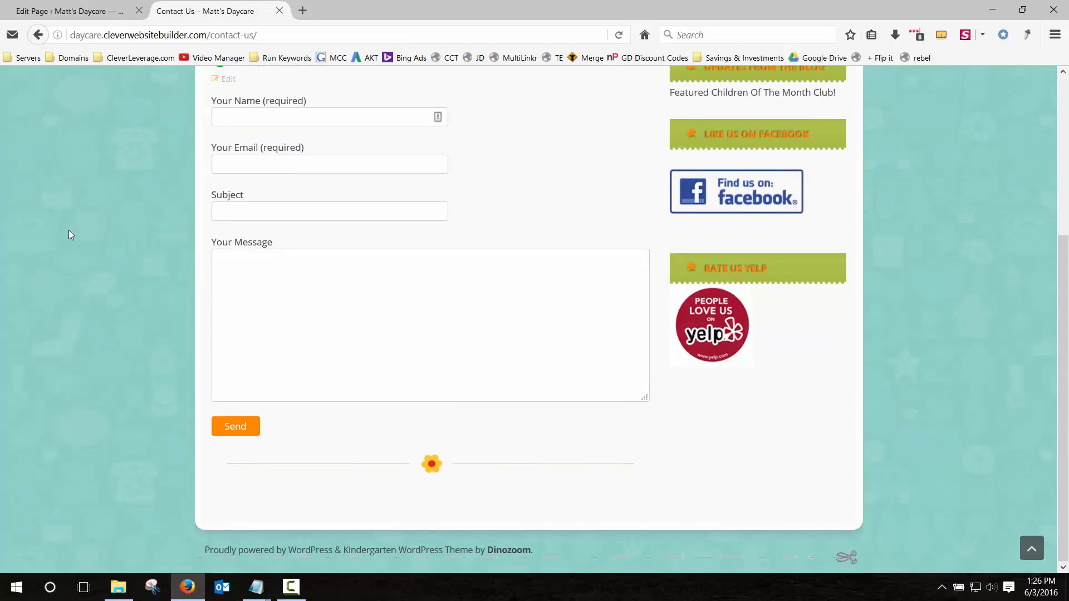
scroll(69, 234, up, 2)
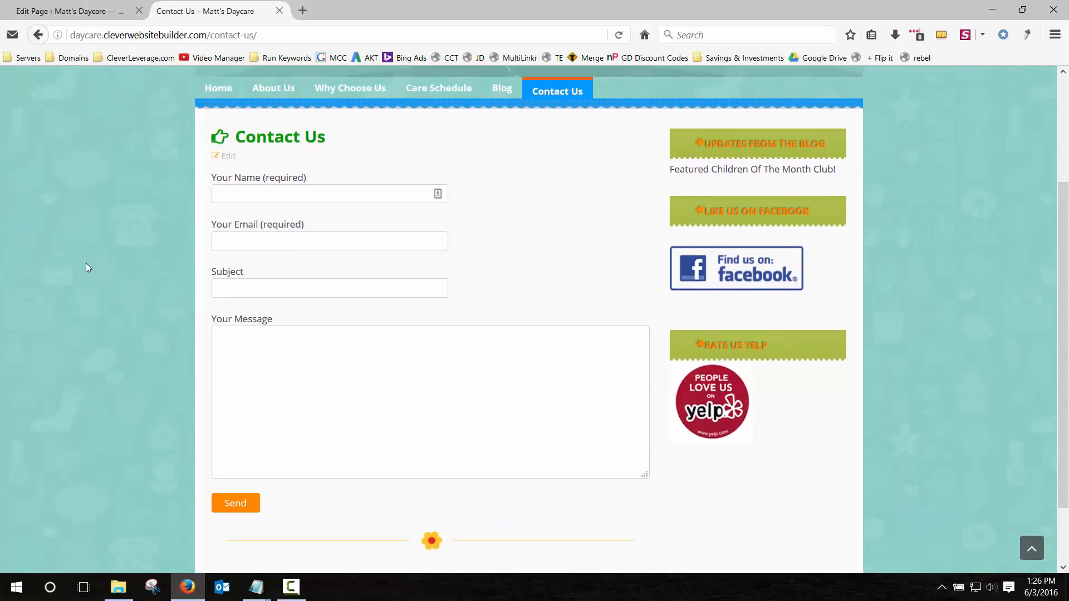
click(83, 11)
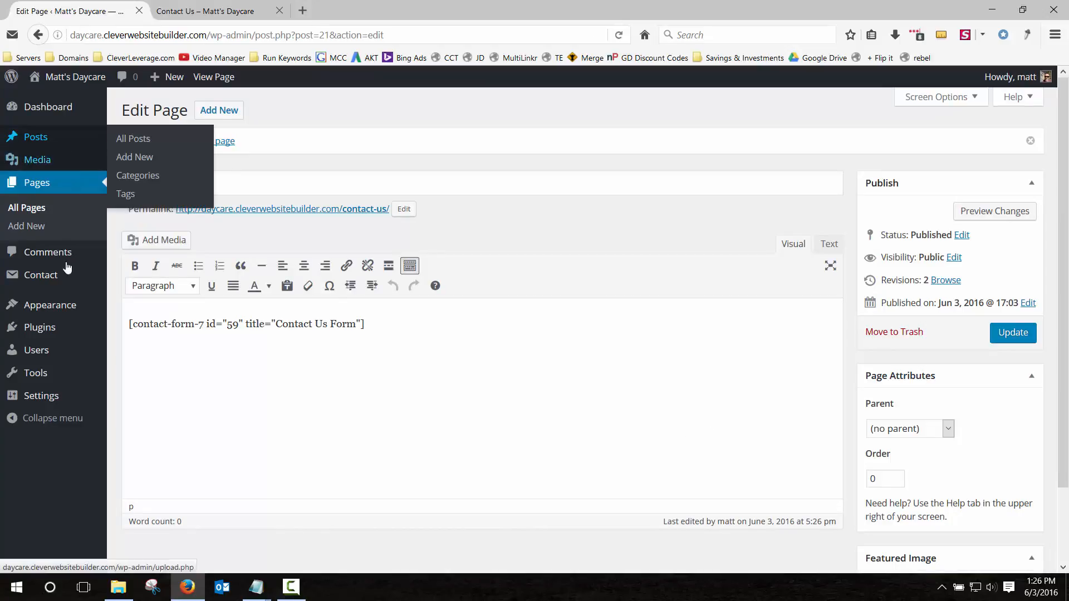
Check the admin email address in General Settings, then open the Contact Forms list.
mouse_move(67, 303)
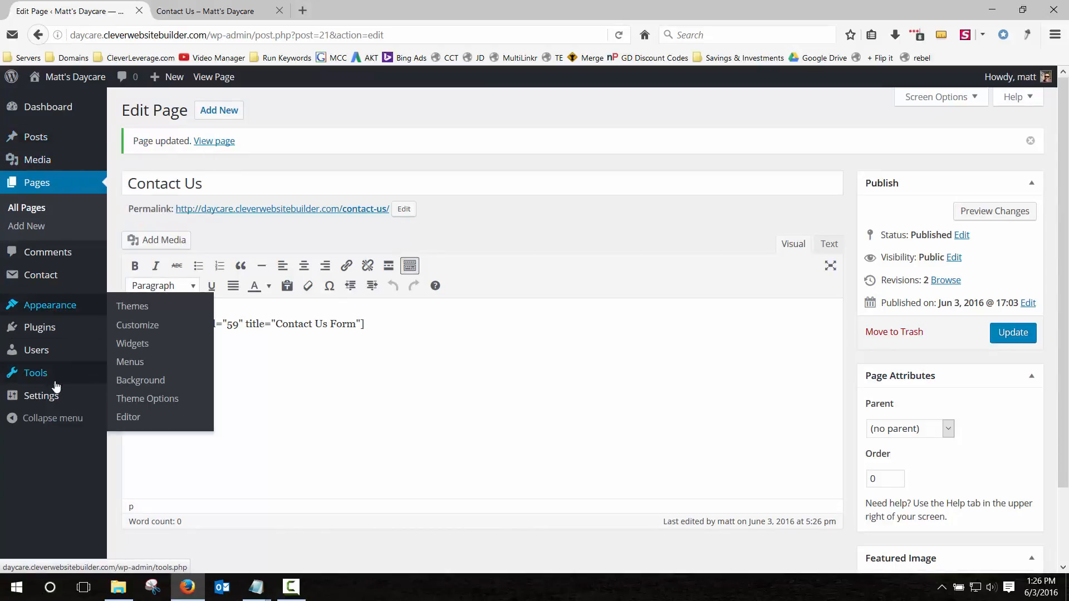
click(46, 405)
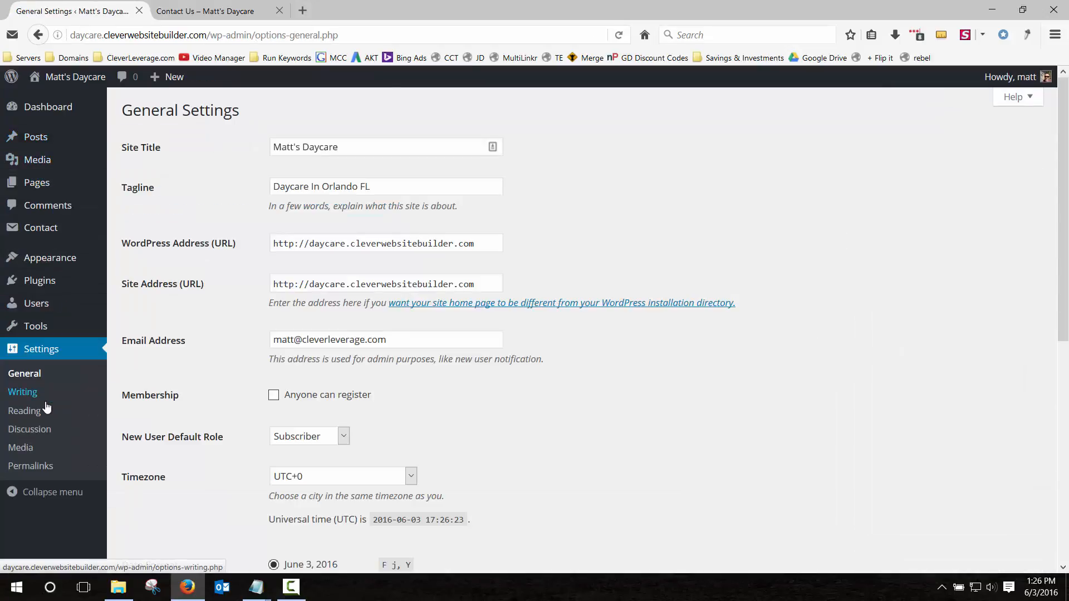
scroll(223, 359, down, 3)
scroll(223, 358, up, 3)
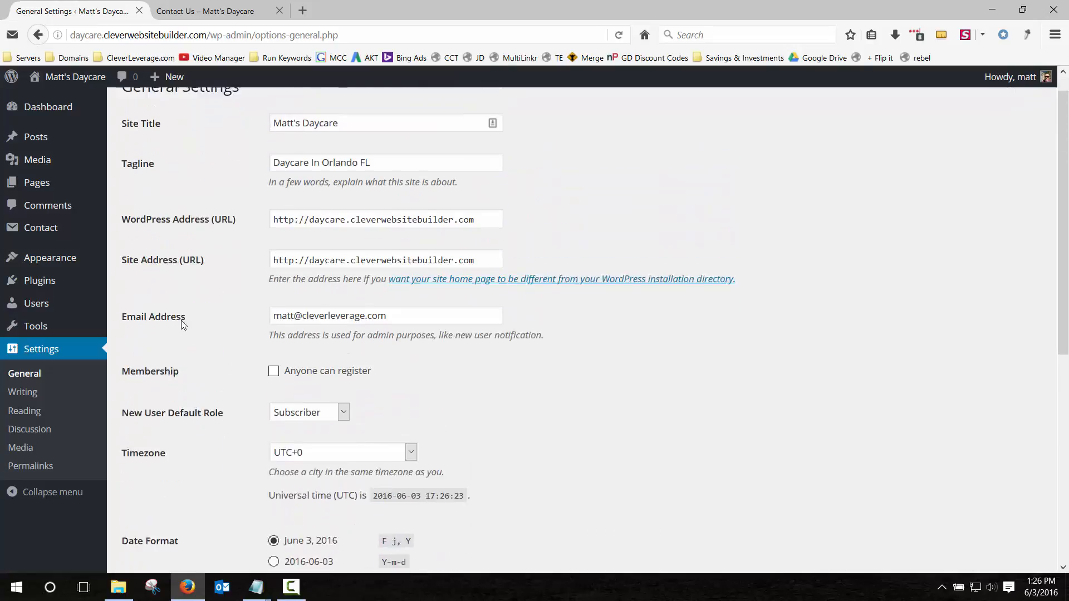
drag(124, 340, 203, 340)
click(370, 339)
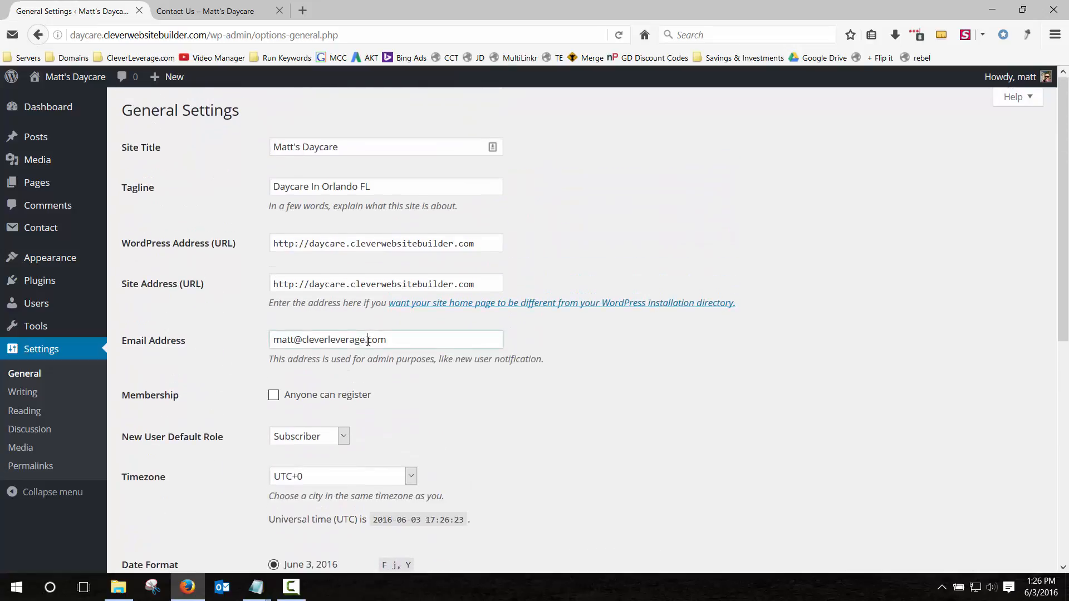
drag(404, 336, 267, 339)
click(252, 337)
click(231, 17)
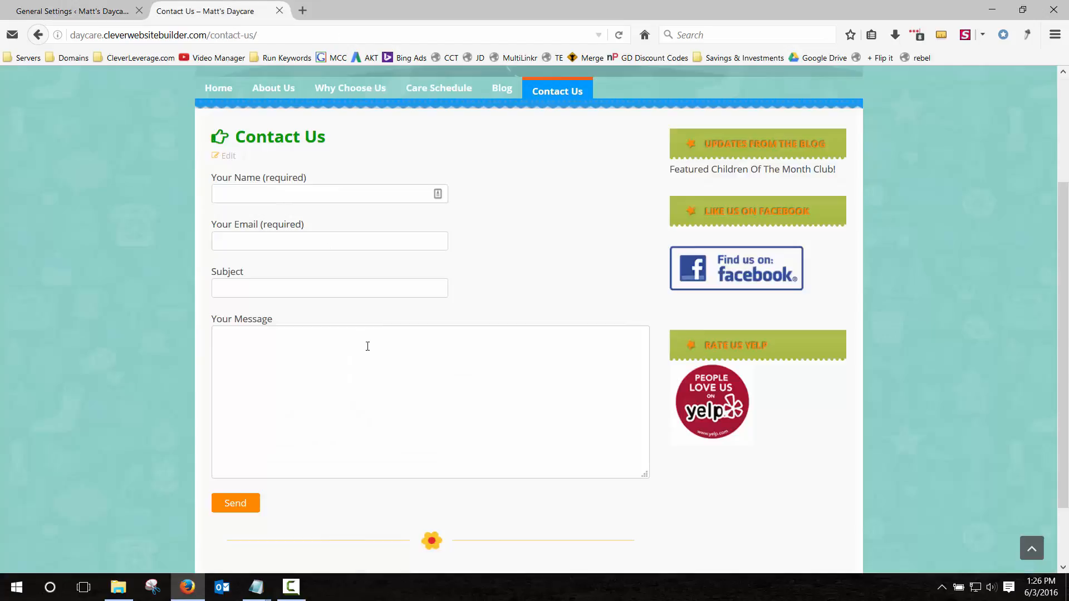
click(101, 9)
drag(387, 340, 259, 339)
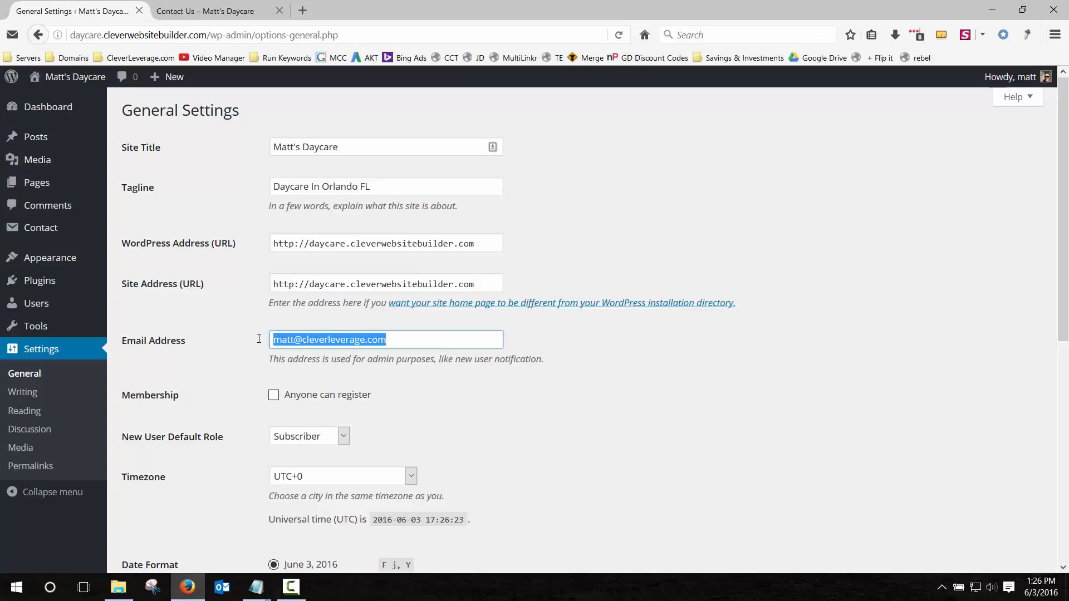
click(288, 340)
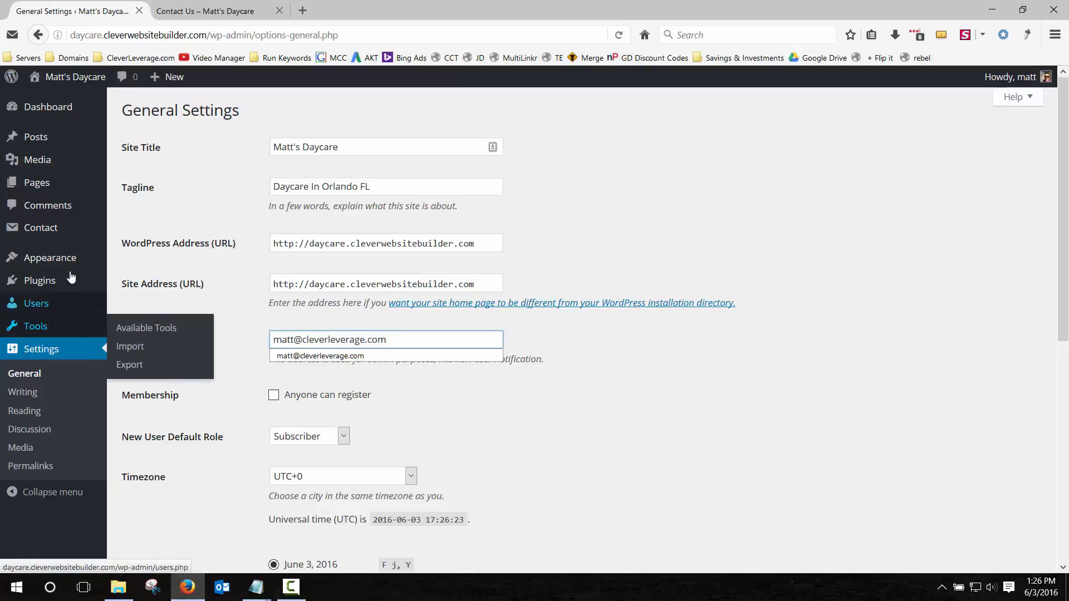
mouse_move(54, 226)
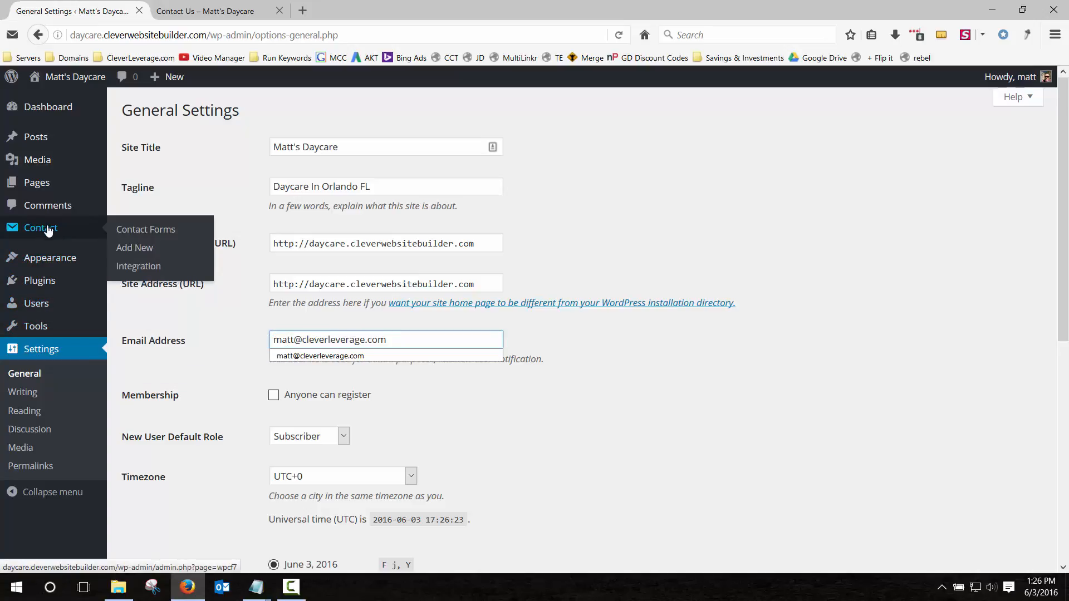
click(48, 229)
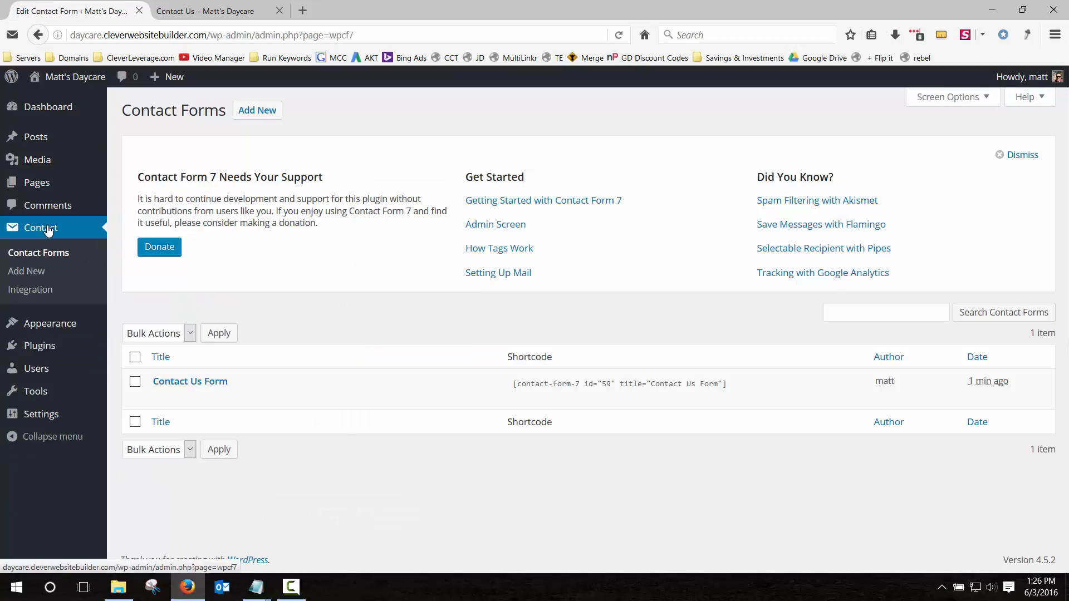
mouse_move(170, 383)
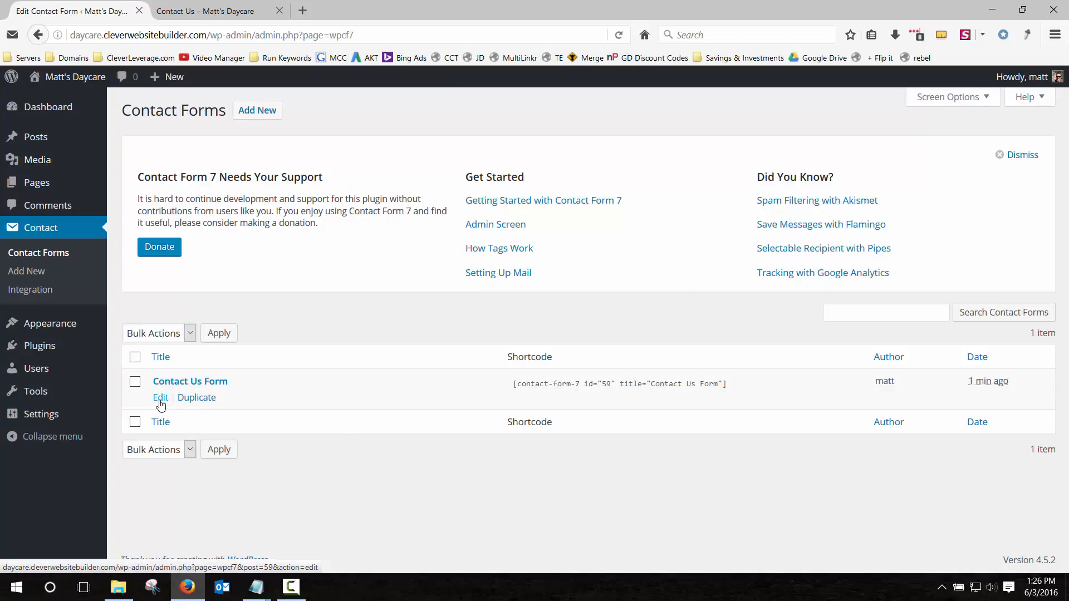
Check the Contact Us Form's Mail recipient address, leaving it unchanged as the owner's address.
click(161, 398)
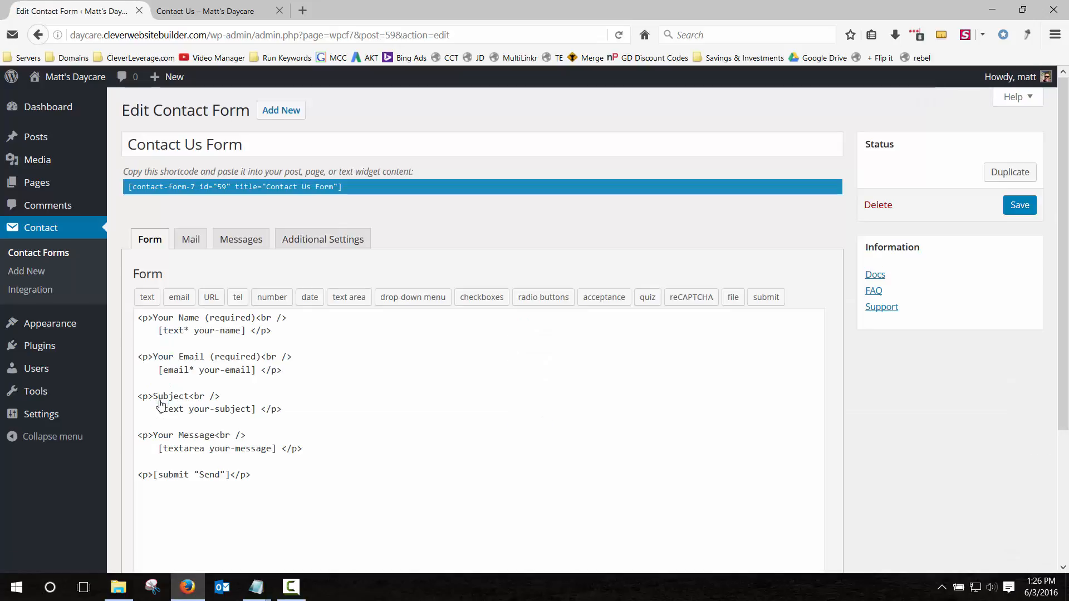
click(191, 239)
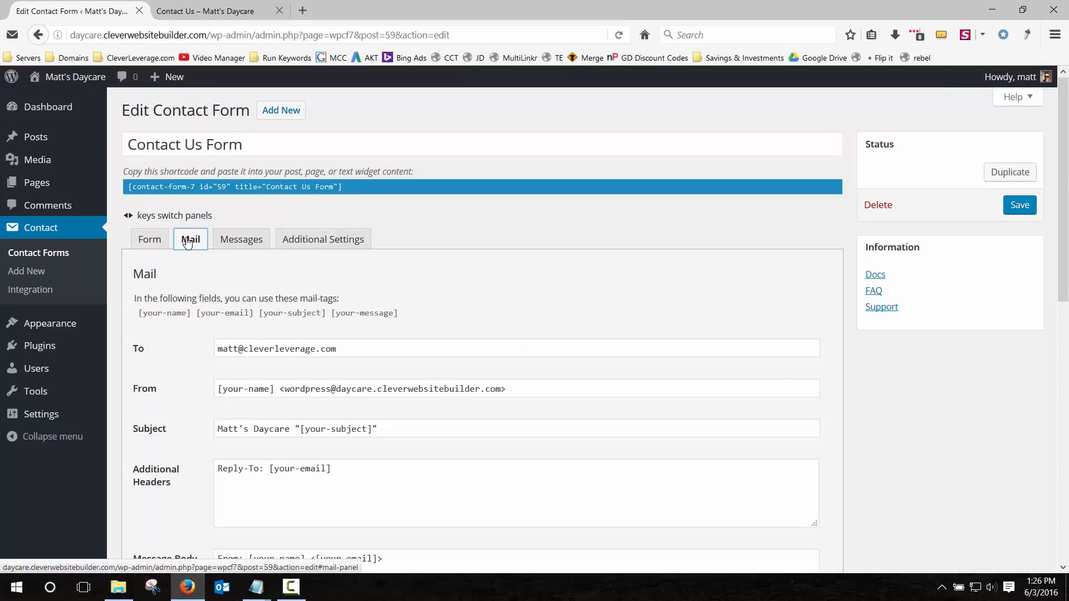
scroll(194, 276, down, 3)
drag(279, 195, 344, 196)
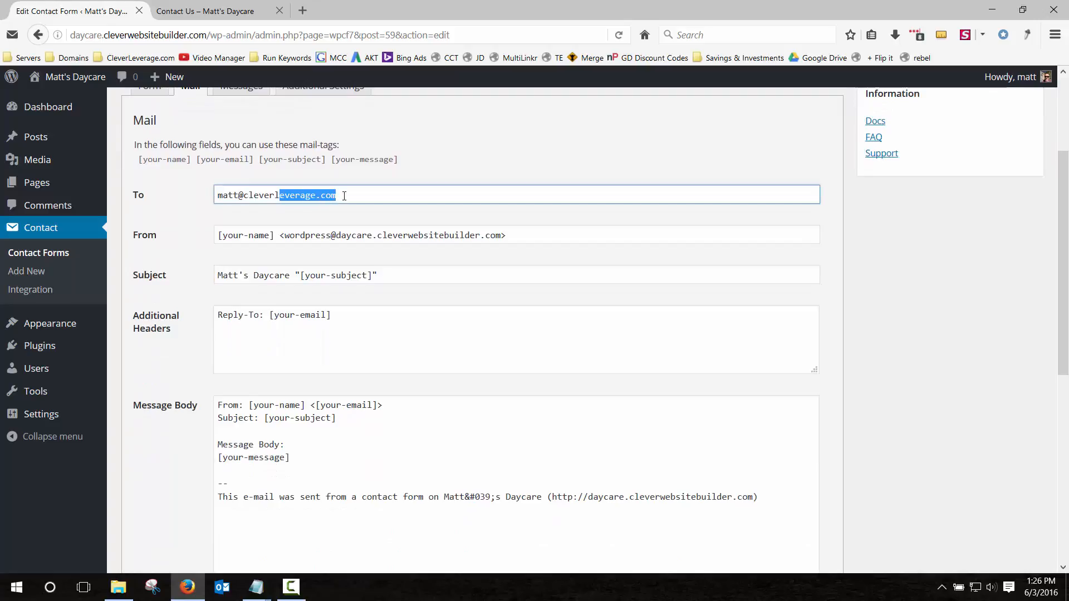
click(351, 195)
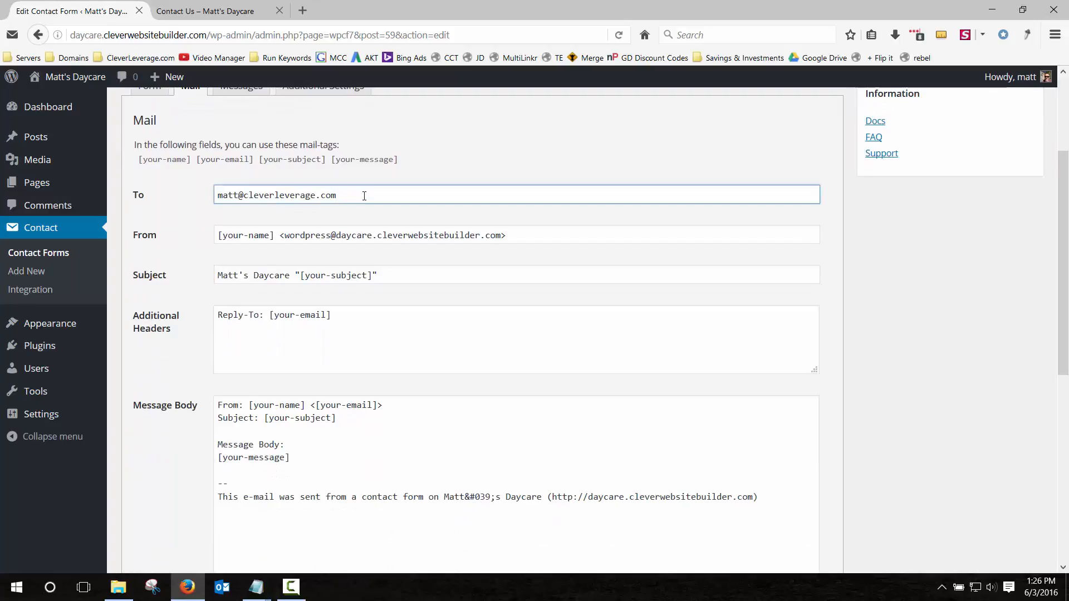
drag(364, 196, 184, 195)
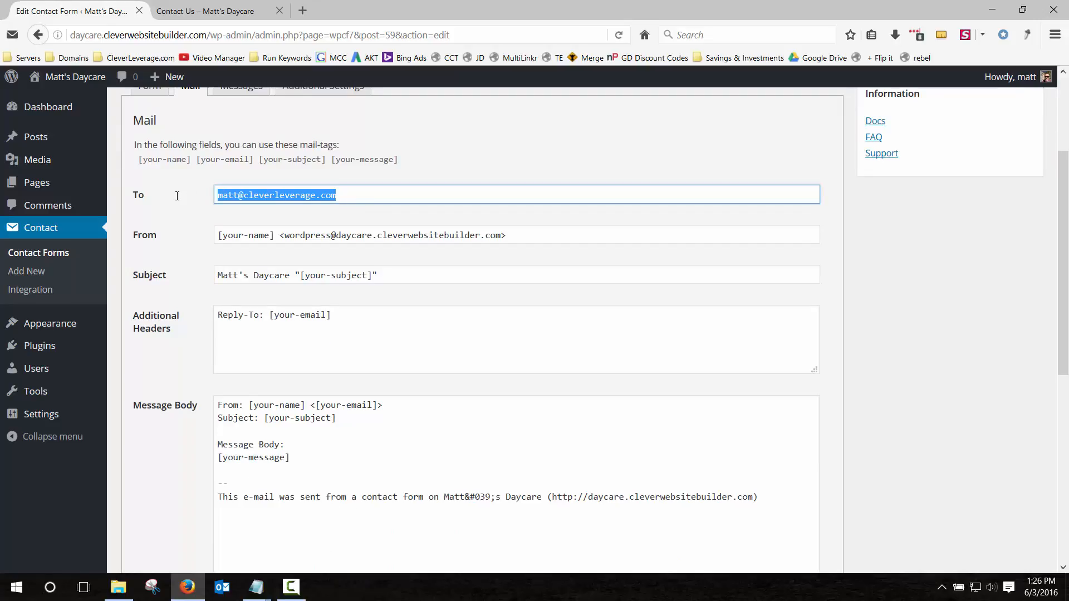
click(263, 196)
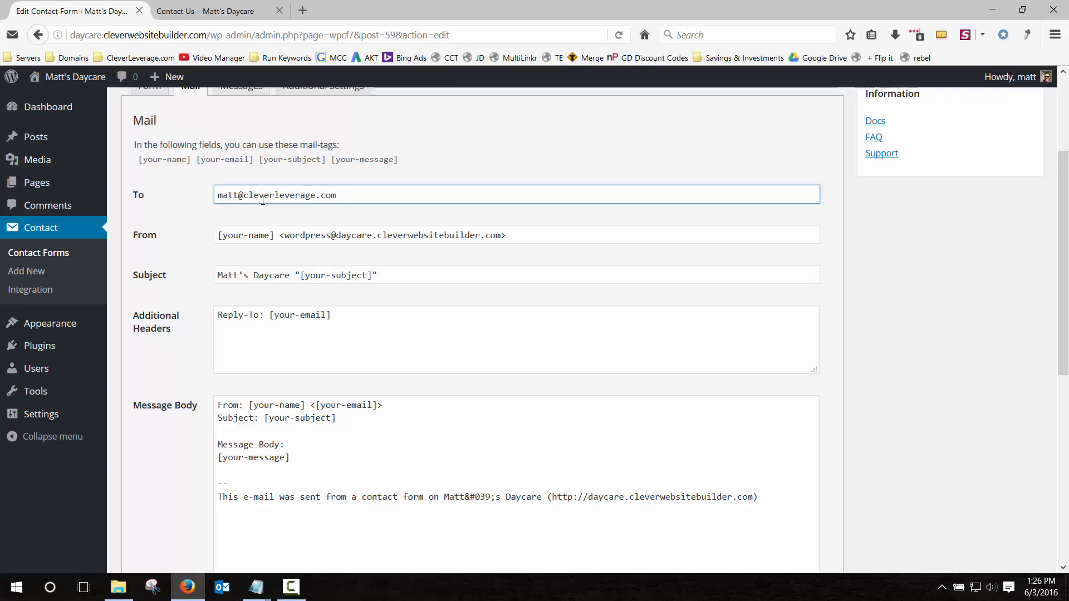
drag(248, 196, 393, 193)
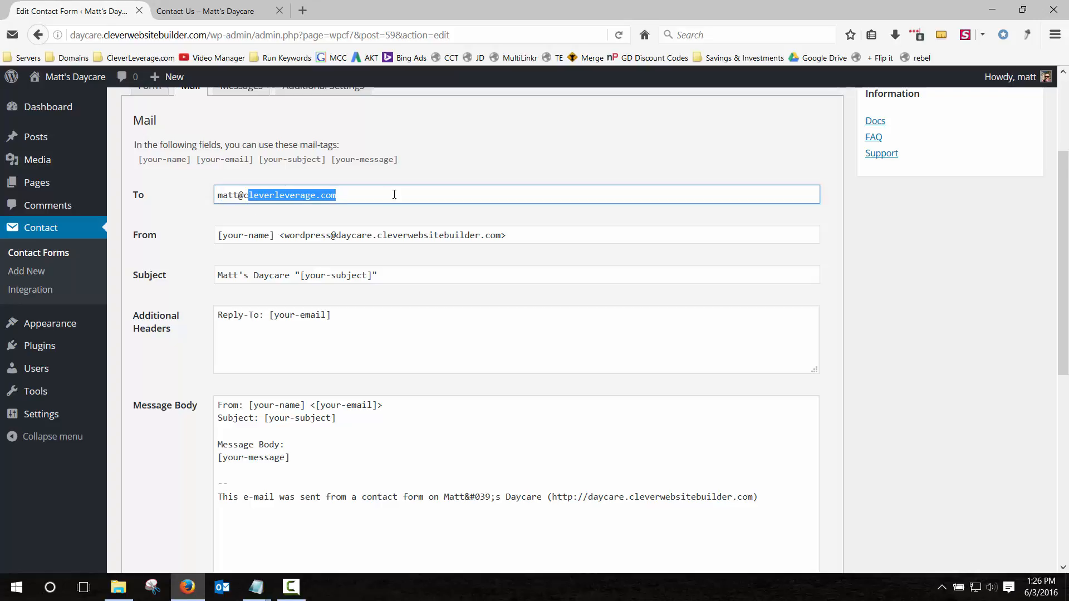
click(185, 201)
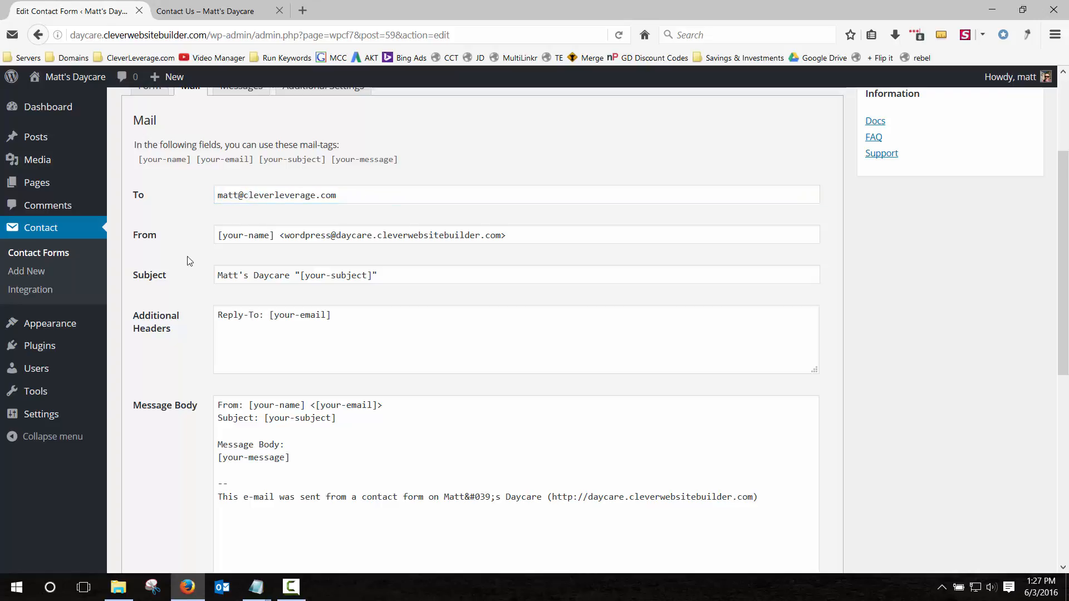
Save the Contact Us Form and return to the live Contact Us page.
scroll(170, 289, down, 10)
click(137, 504)
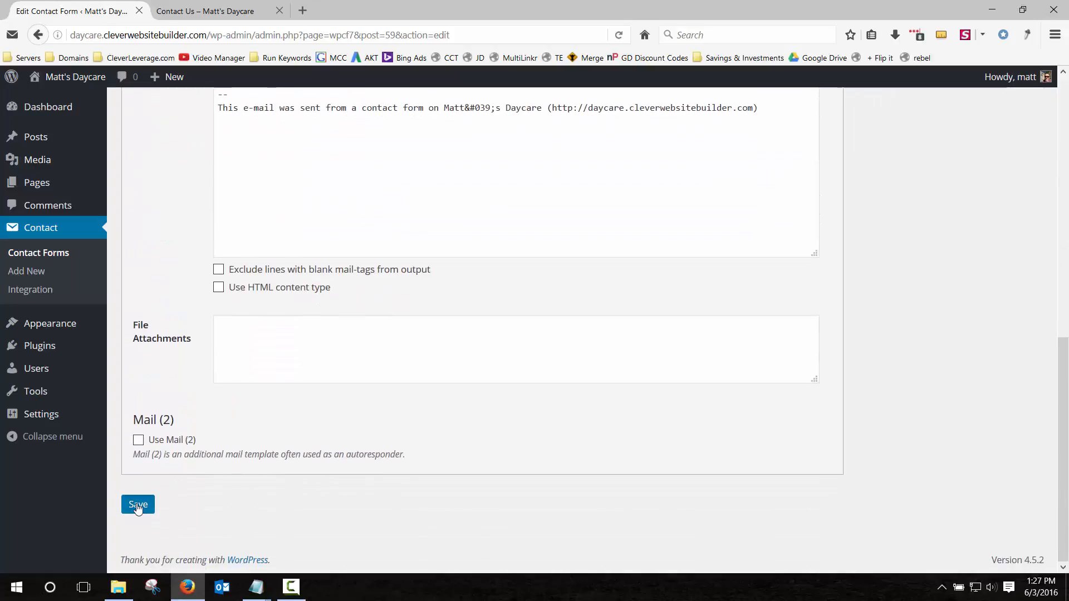
click(206, 11)
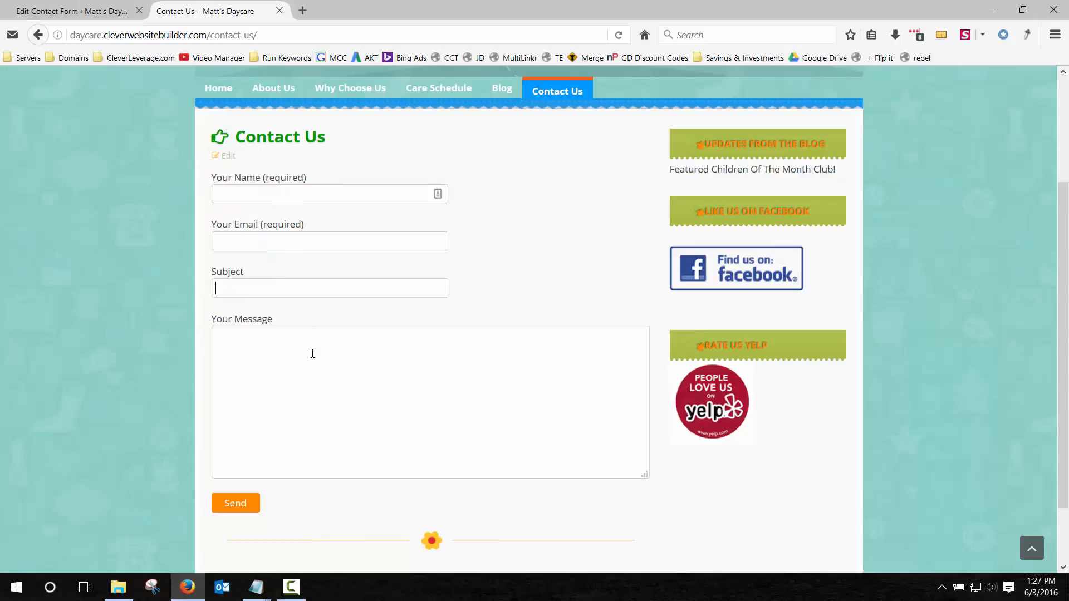
Try the contact form's message box, then go to the home page and scroll through it.
click(294, 399)
scroll(168, 380, up, 3)
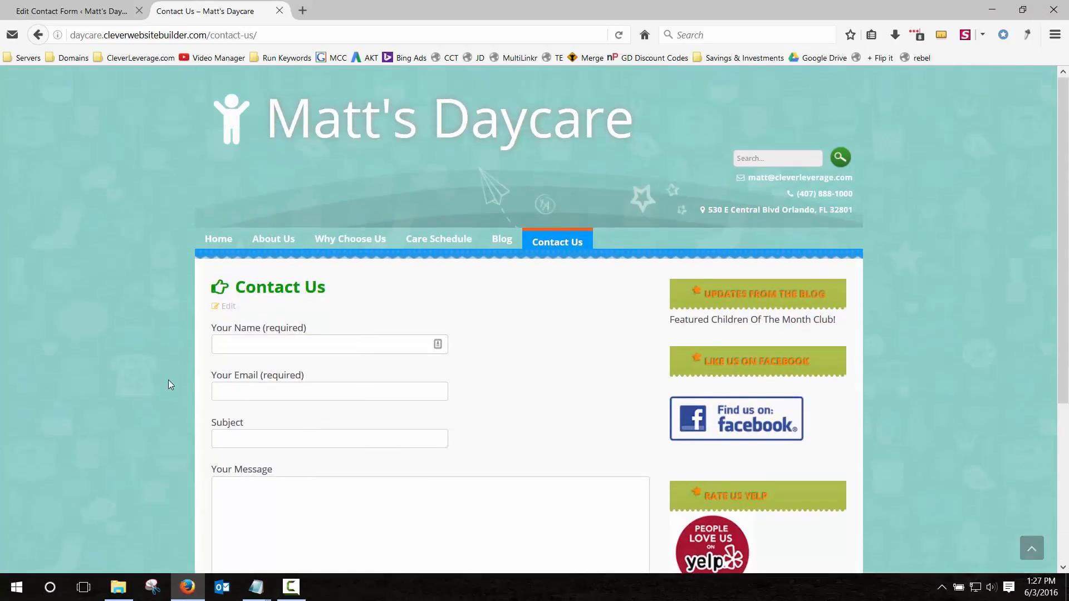
click(219, 241)
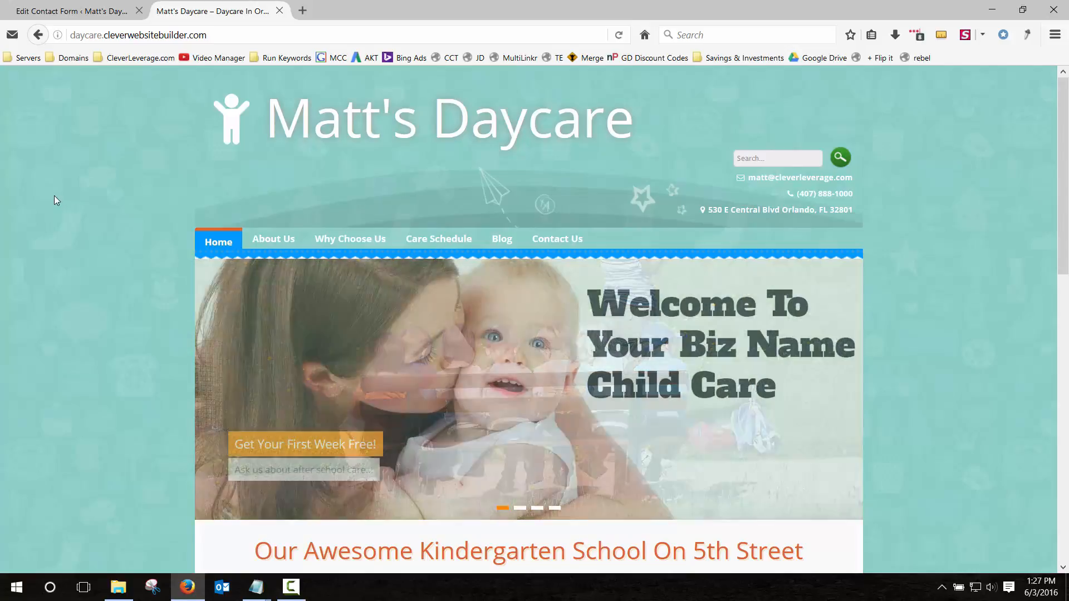
scroll(87, 215, down, 10)
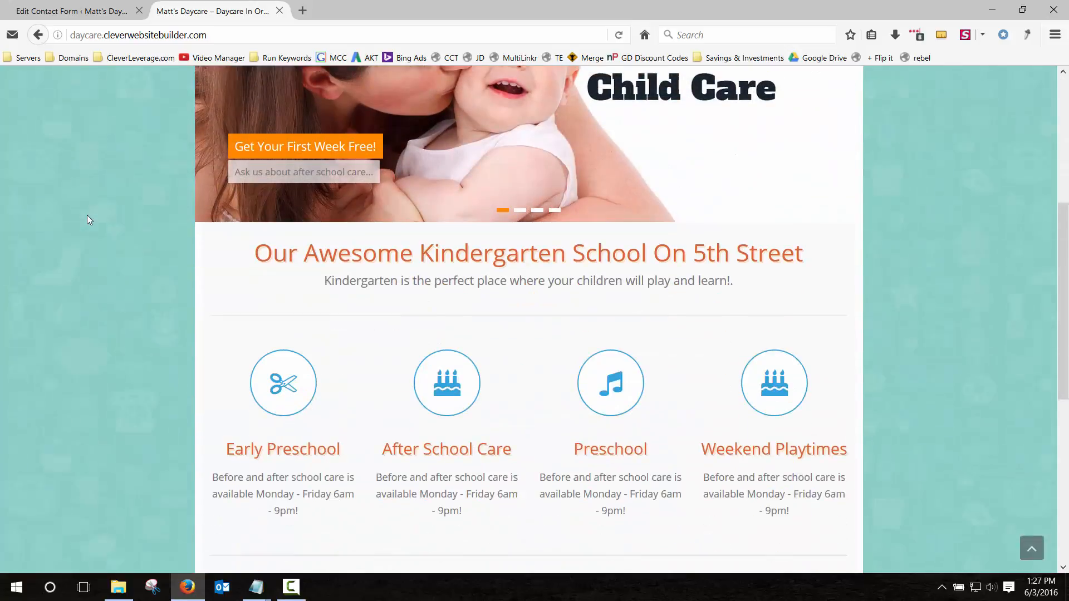
scroll(87, 215, up, 10)
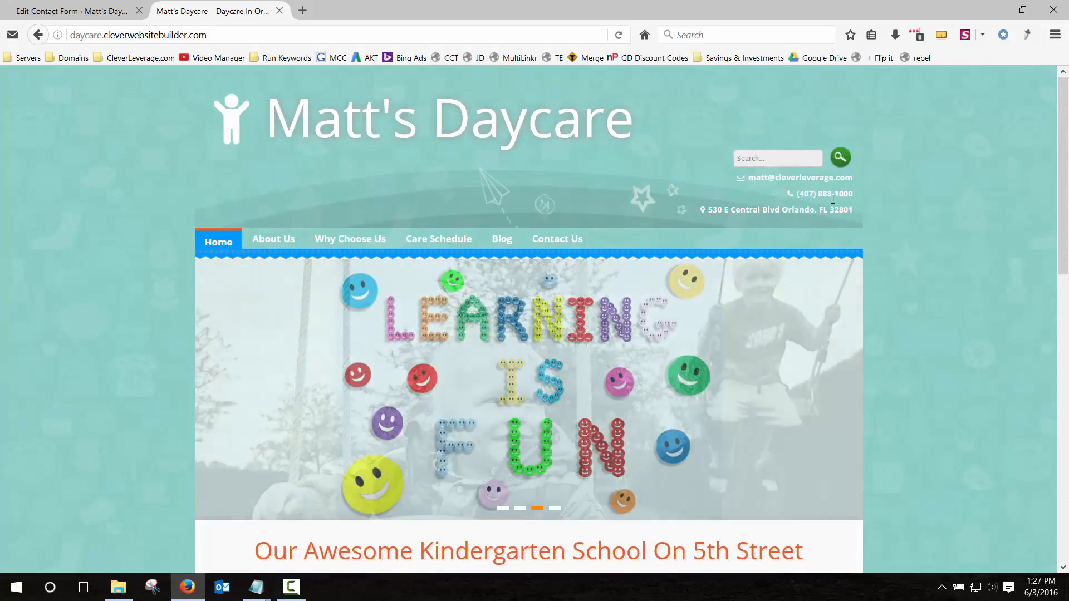
Visit the Blog, Contact Us and Why Choose Us pages, ending at the top of Home.
click(502, 239)
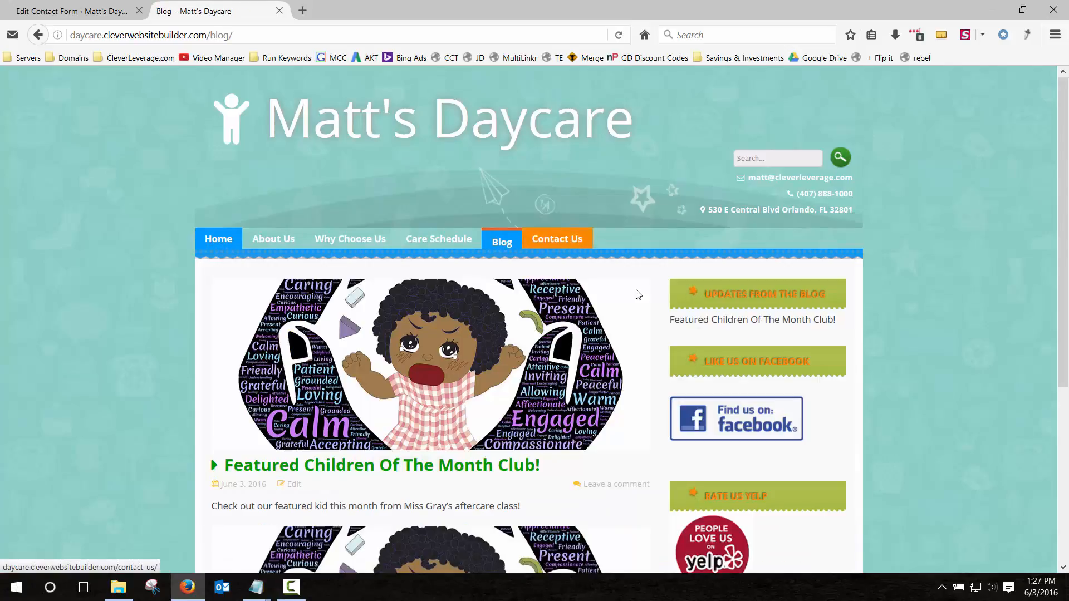
click(567, 240)
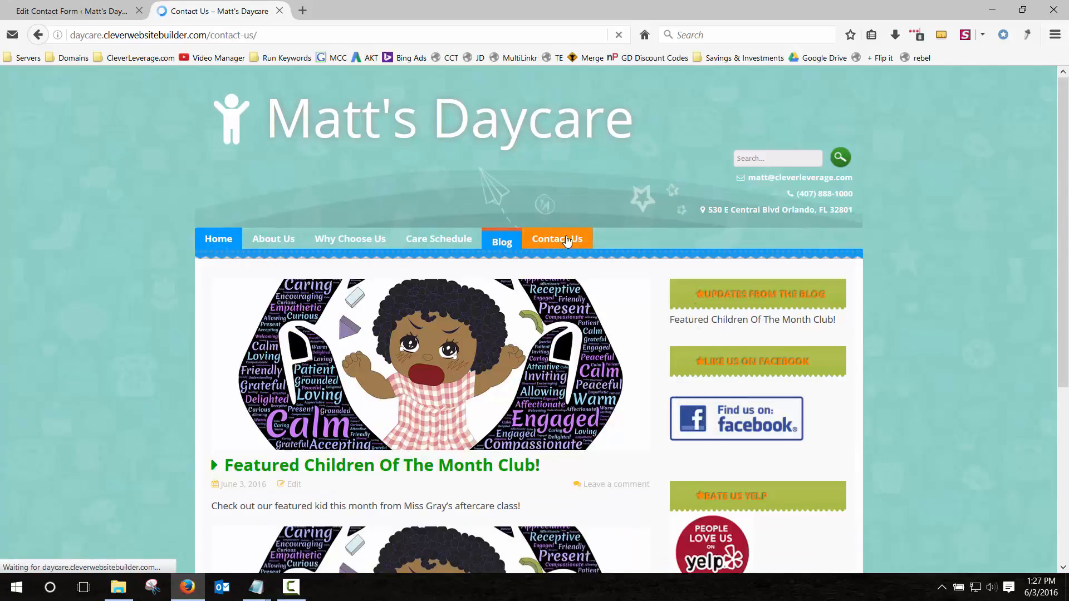
click(365, 241)
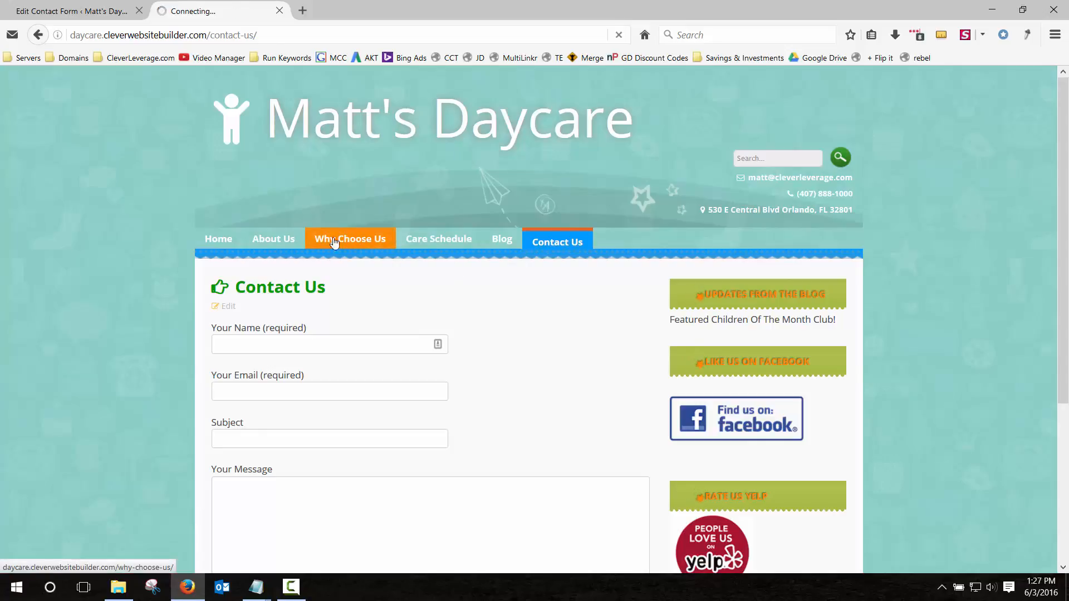
click(207, 242)
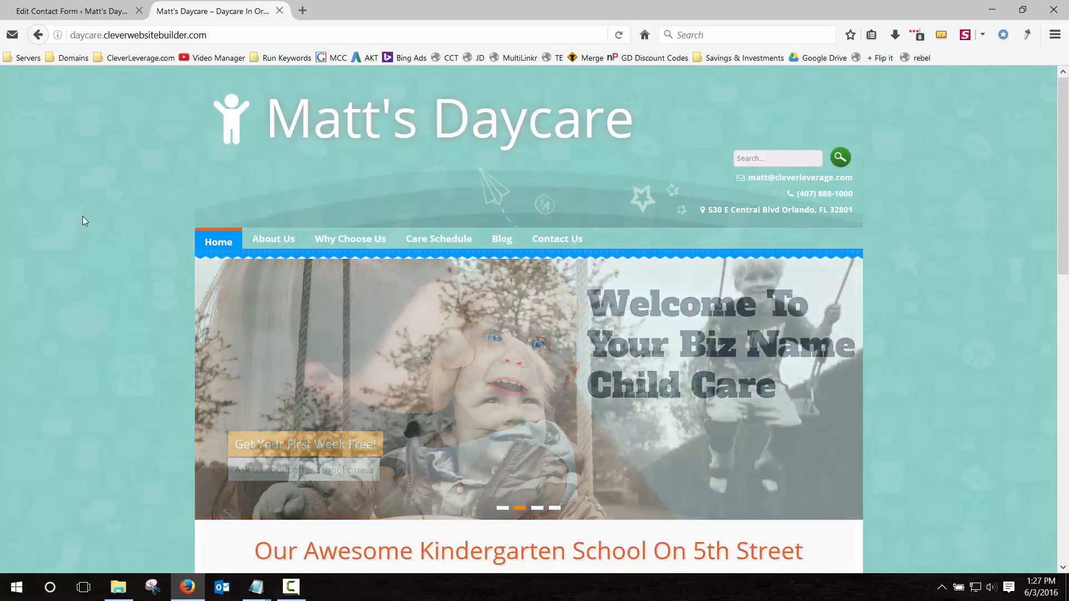
scroll(83, 221, down, 10)
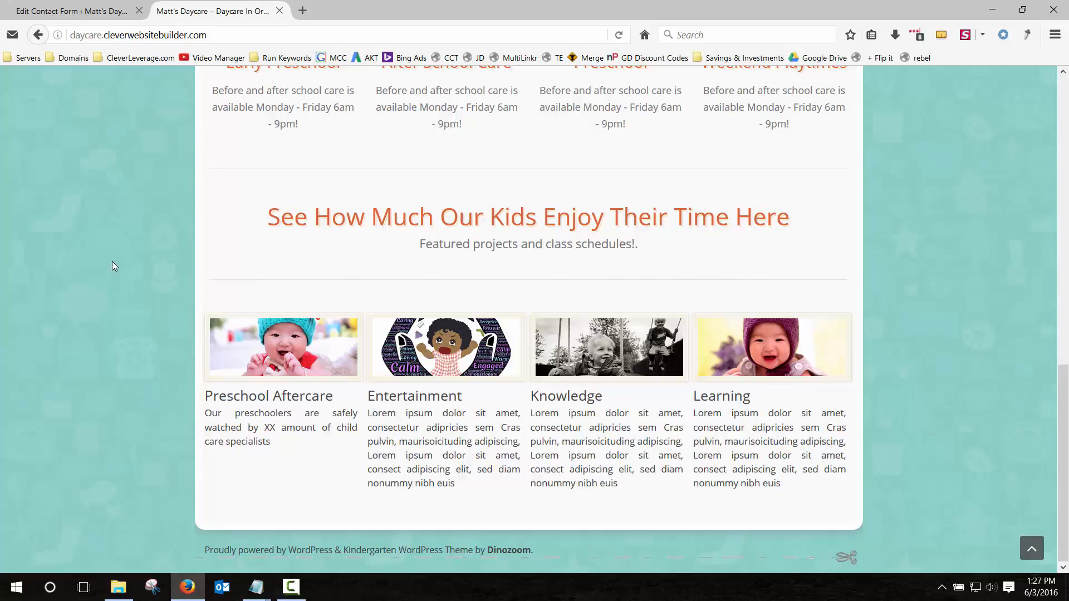
key(Home)
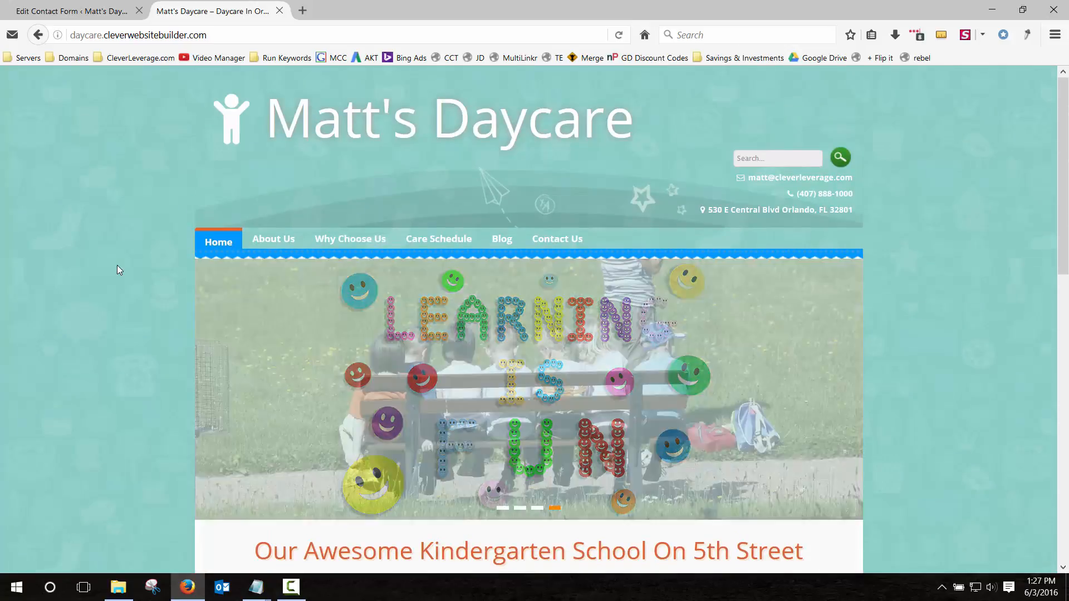